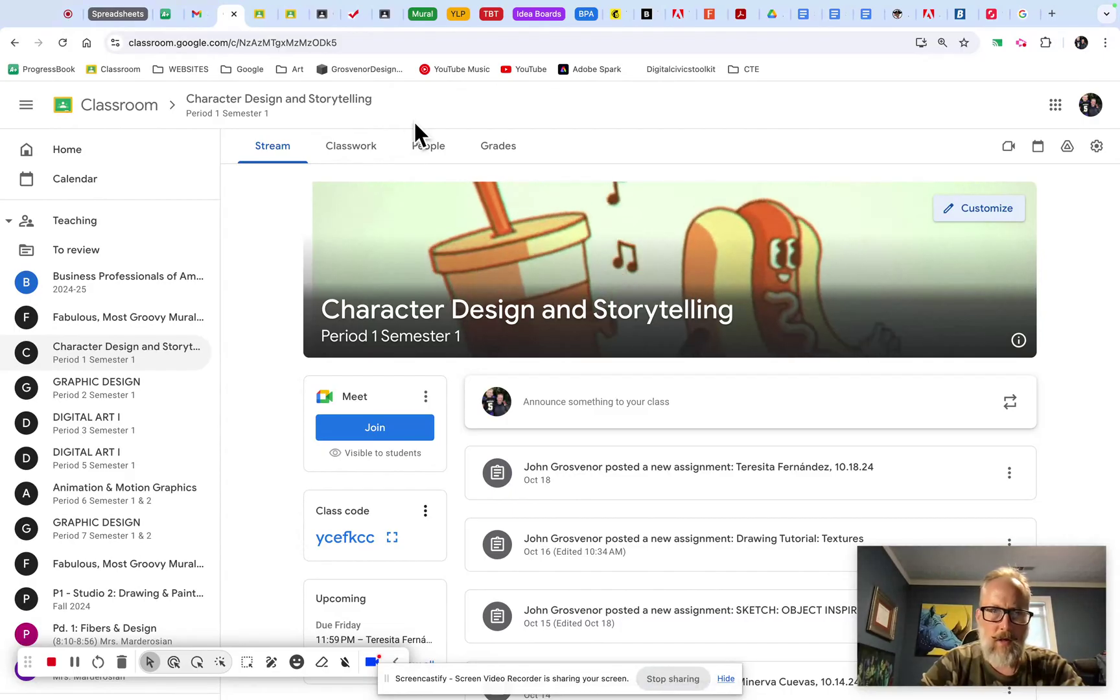
Step: Open the Quarter 2 classwork assignment "Drawing Tutorial: Textures" and preview its attachment textures practice 2.jpg
click(348, 151)
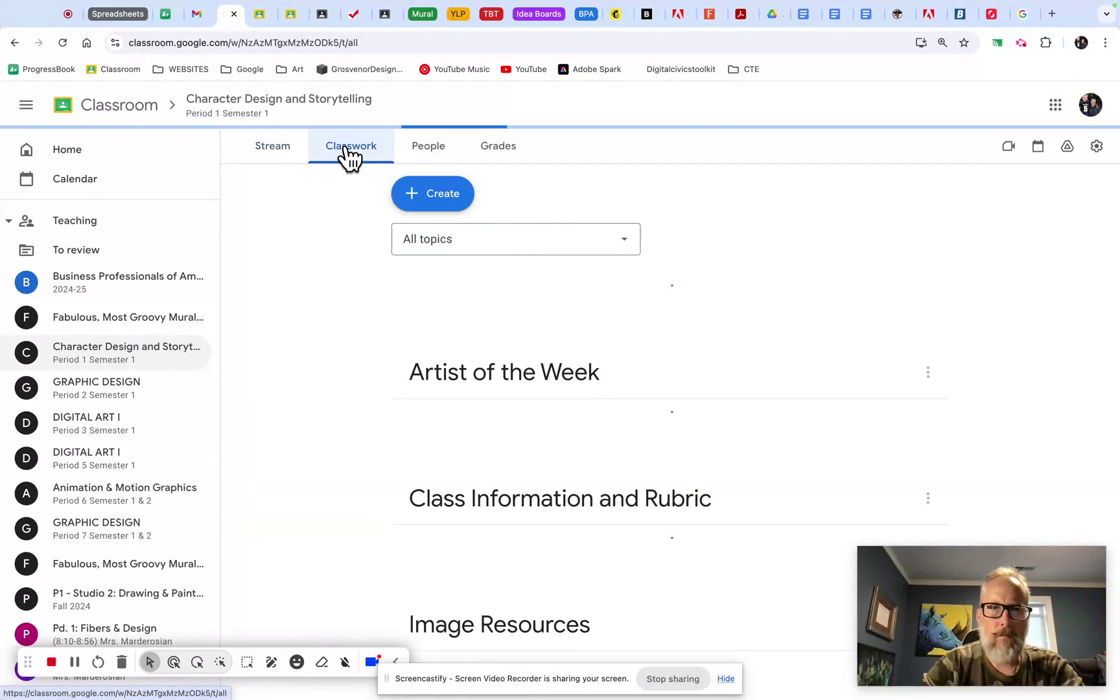
scroll(317, 314, down, 10)
scroll(317, 323, down, 8)
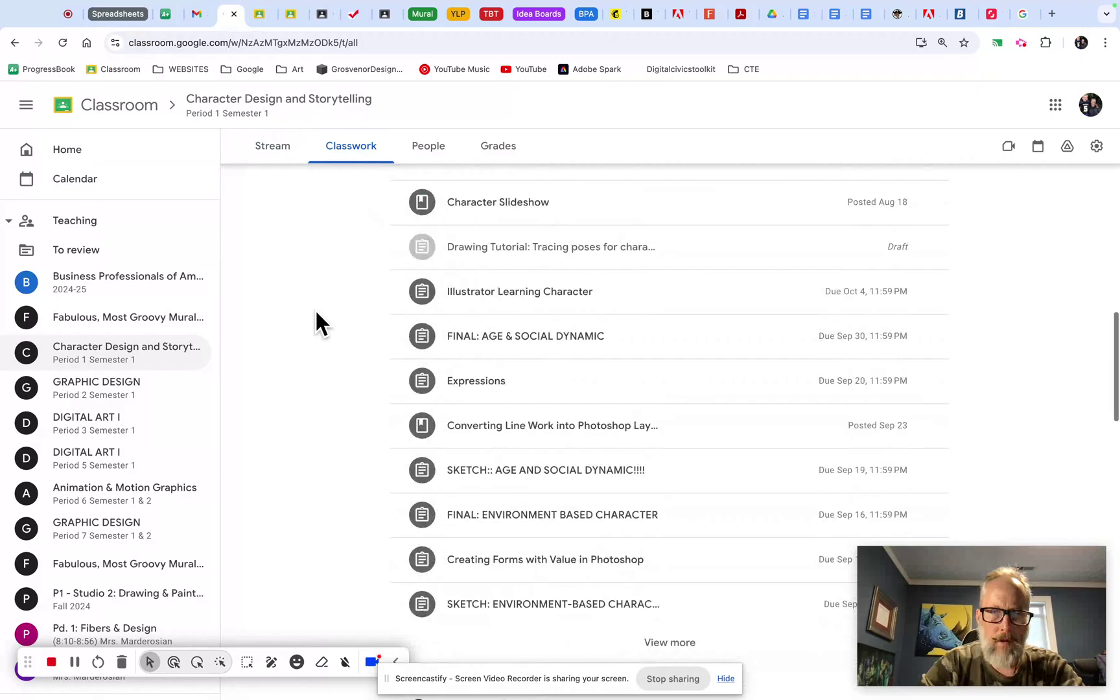
scroll(316, 322, down, 3)
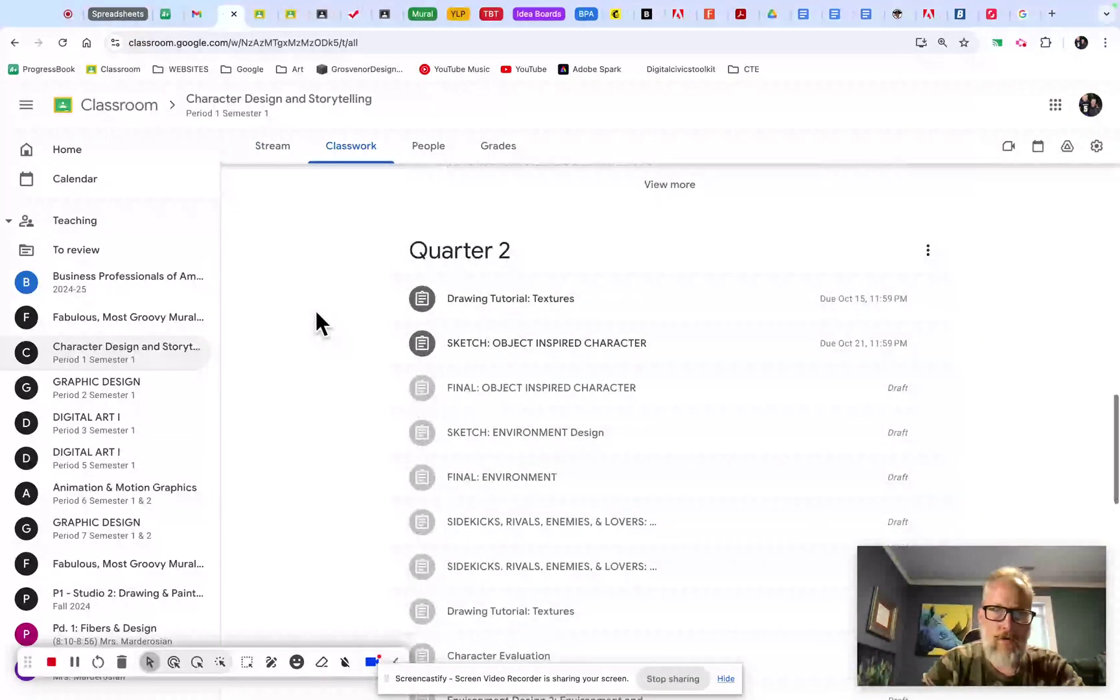
click(481, 247)
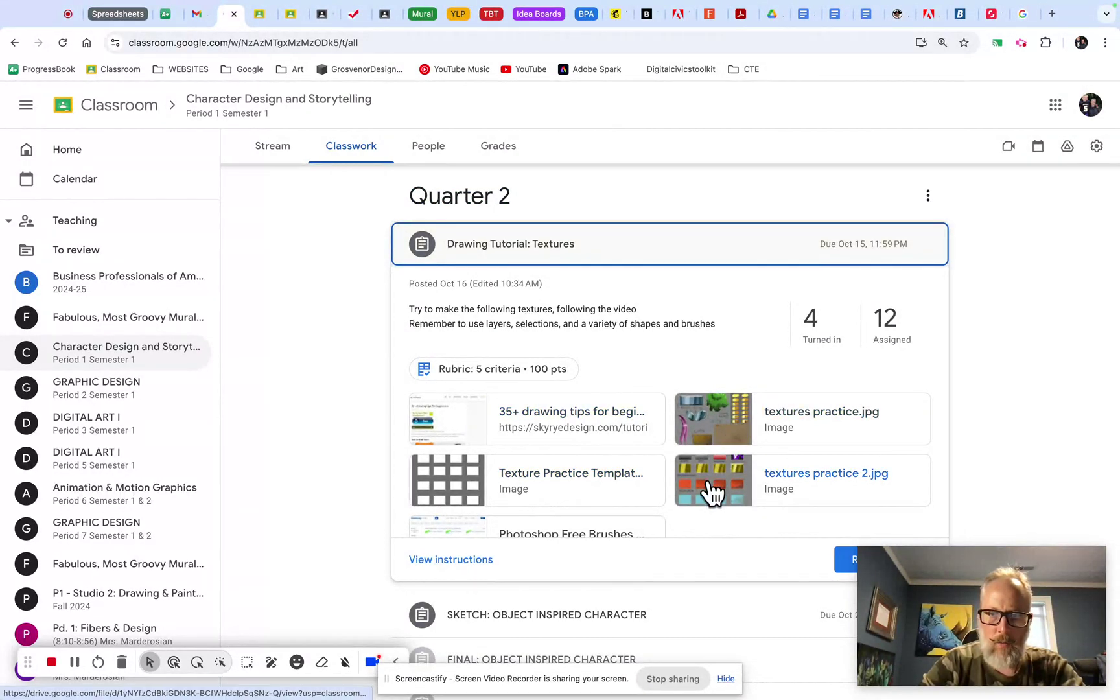
click(714, 492)
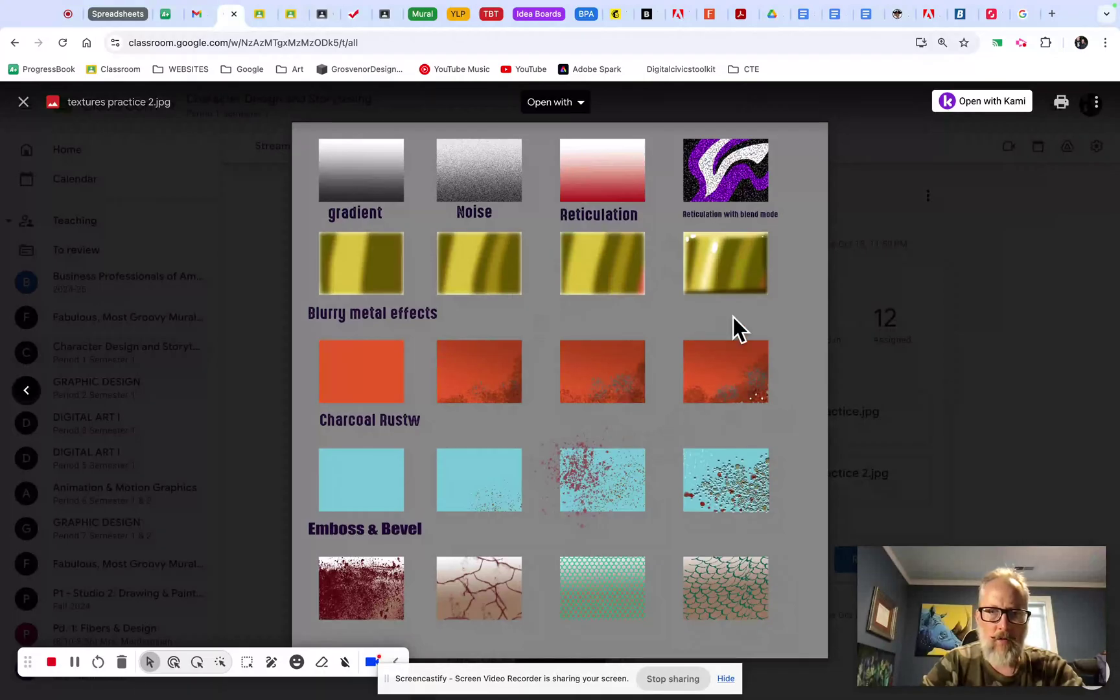
click(855, 334)
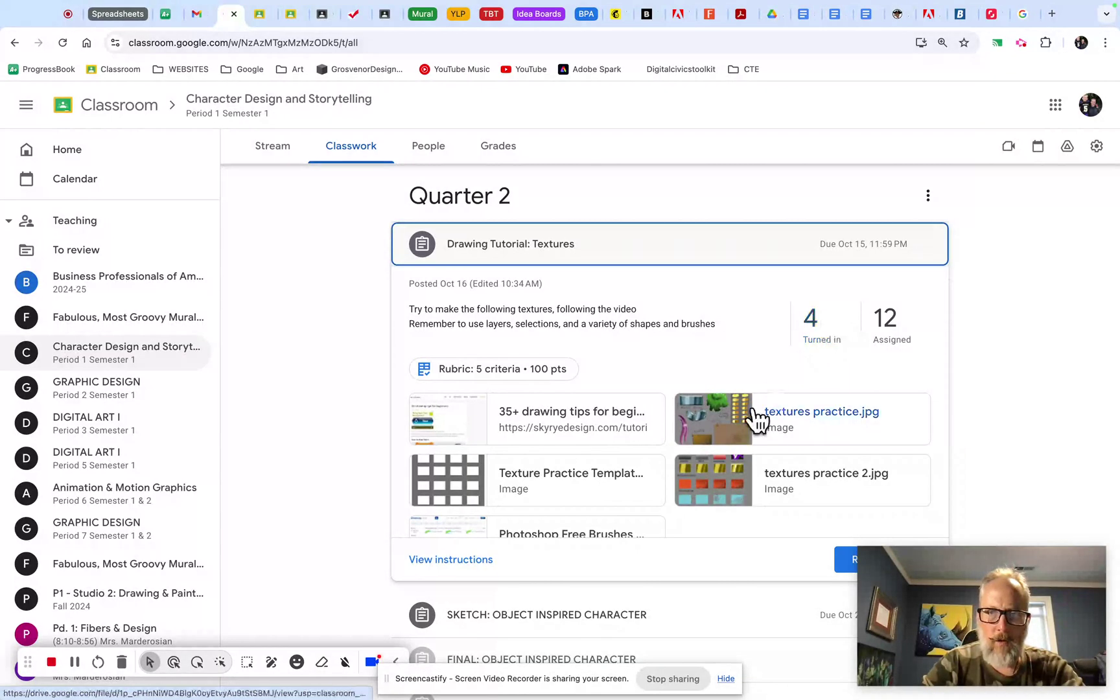
Step: Open the assignment's Texture Practice Template.psd attachment in a new window
click(456, 489)
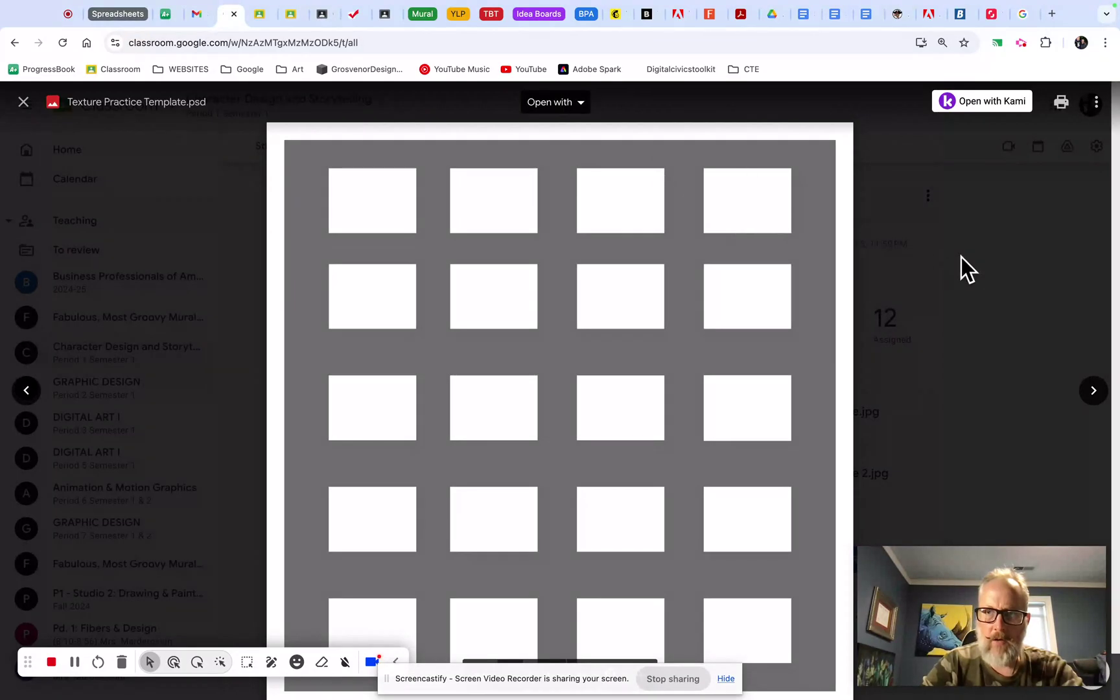
click(1096, 102)
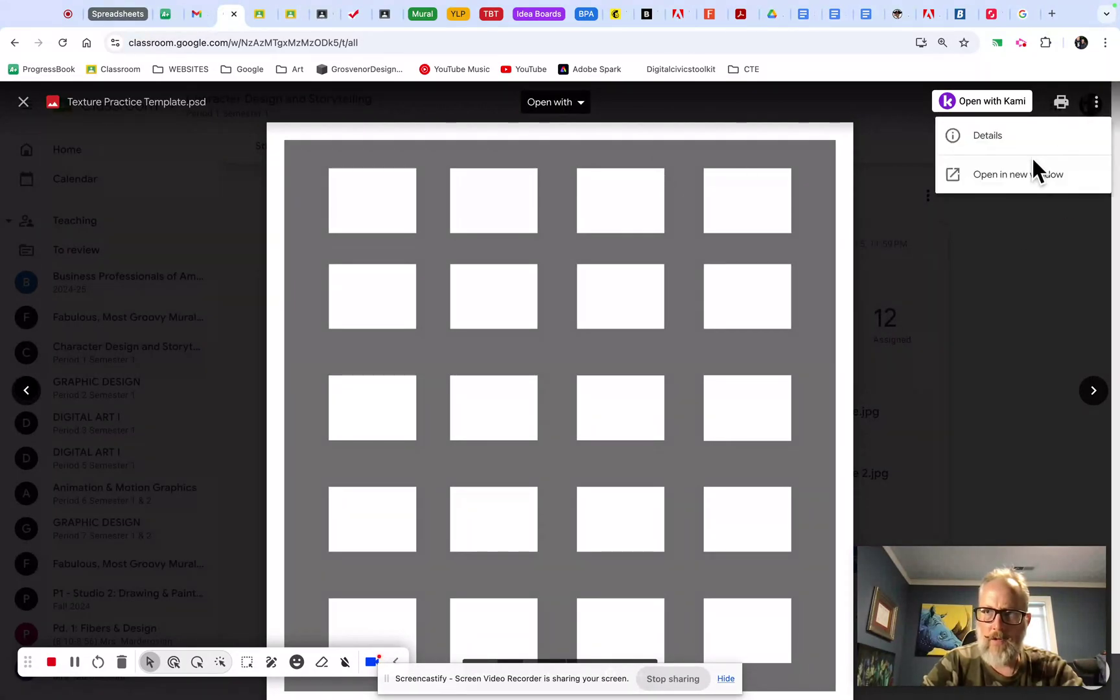
click(1035, 176)
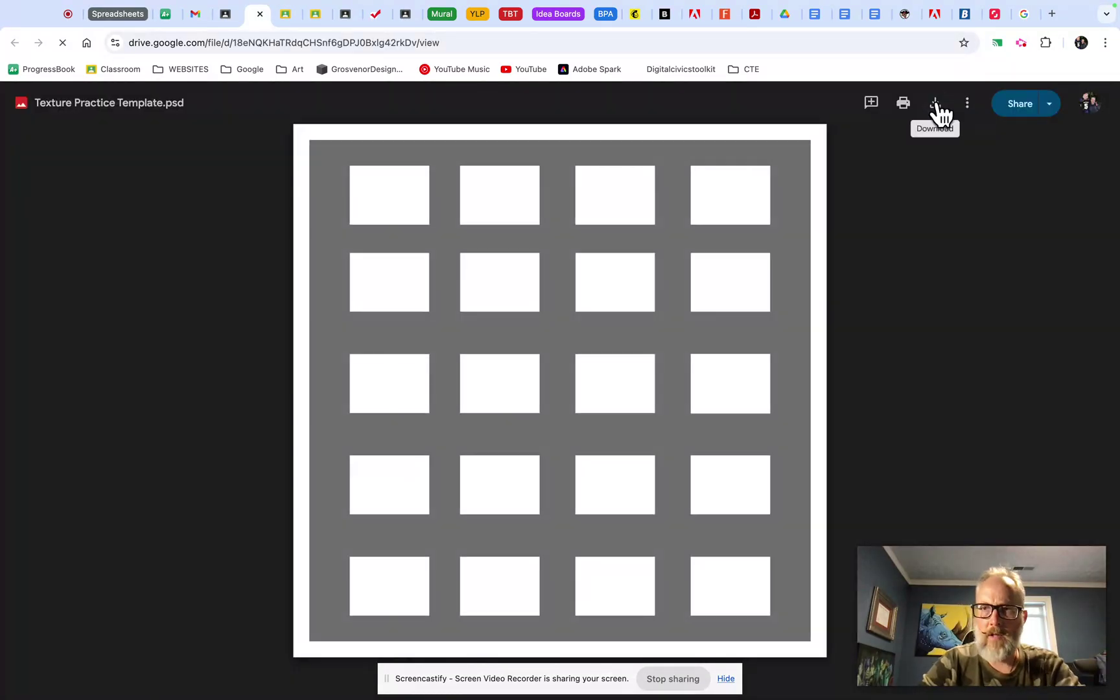
Step: Try downloading the template to the Cookiefingers folder in Google Drive's My Drive, and cancel the save
click(935, 104)
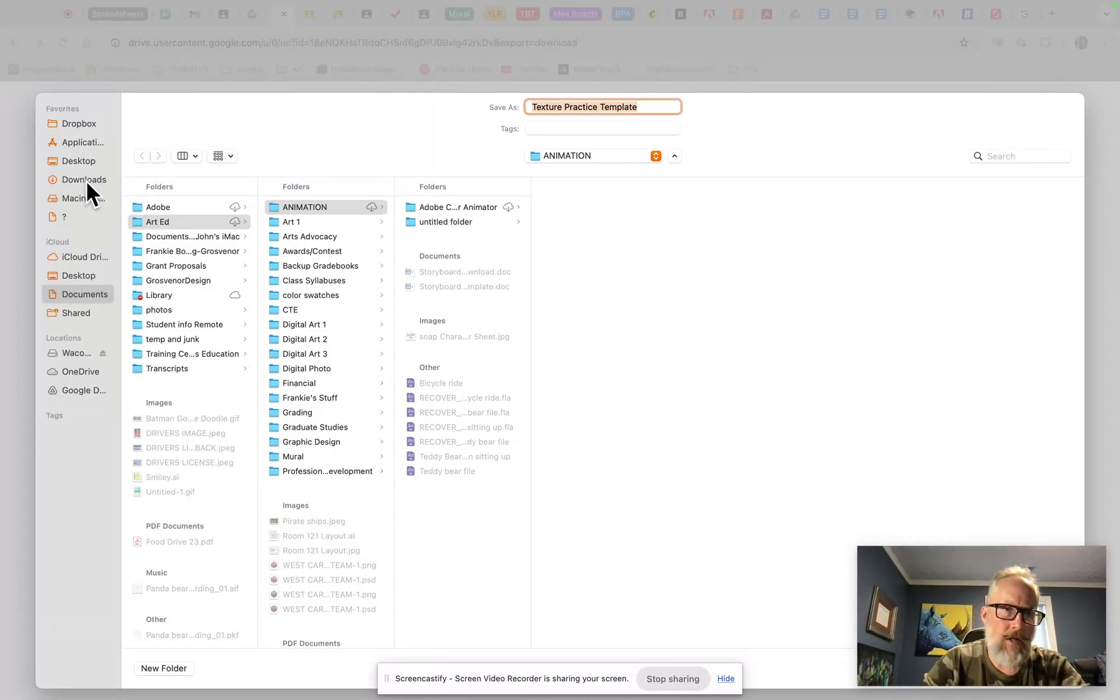
click(70, 389)
click(168, 206)
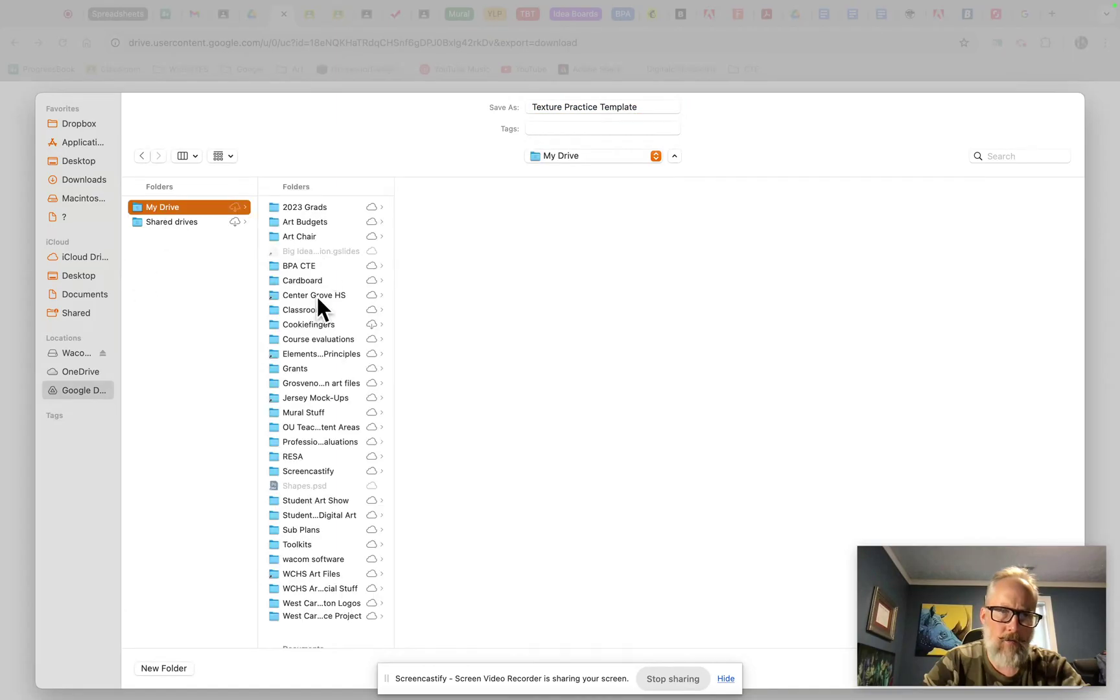
click(313, 324)
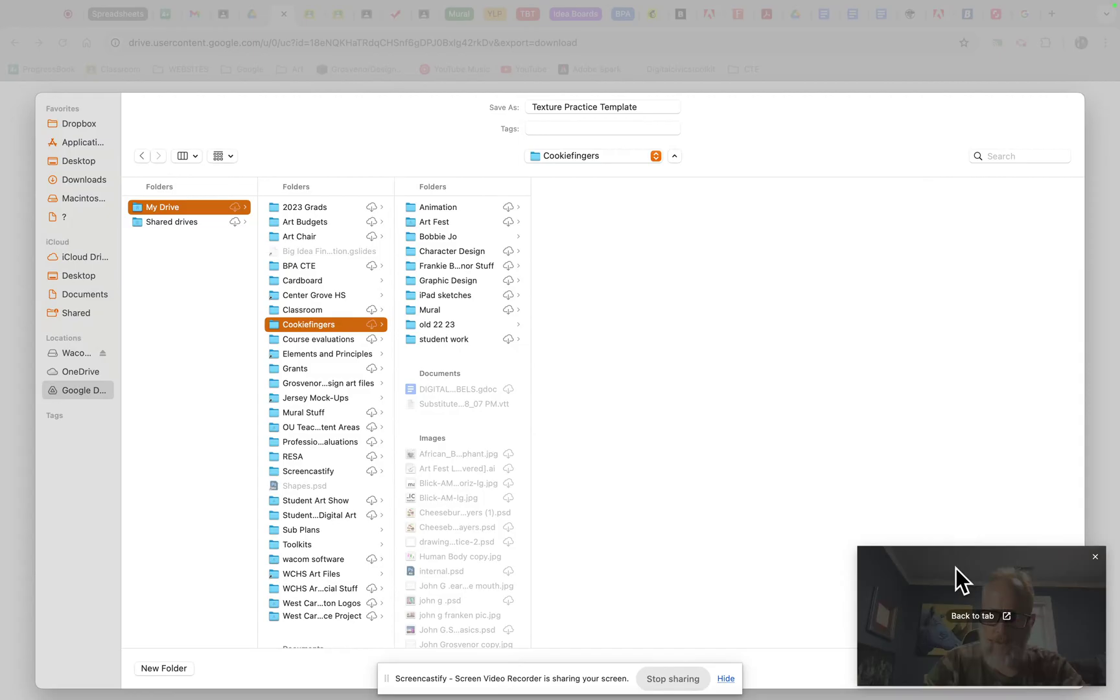
drag(957, 569, 951, 372)
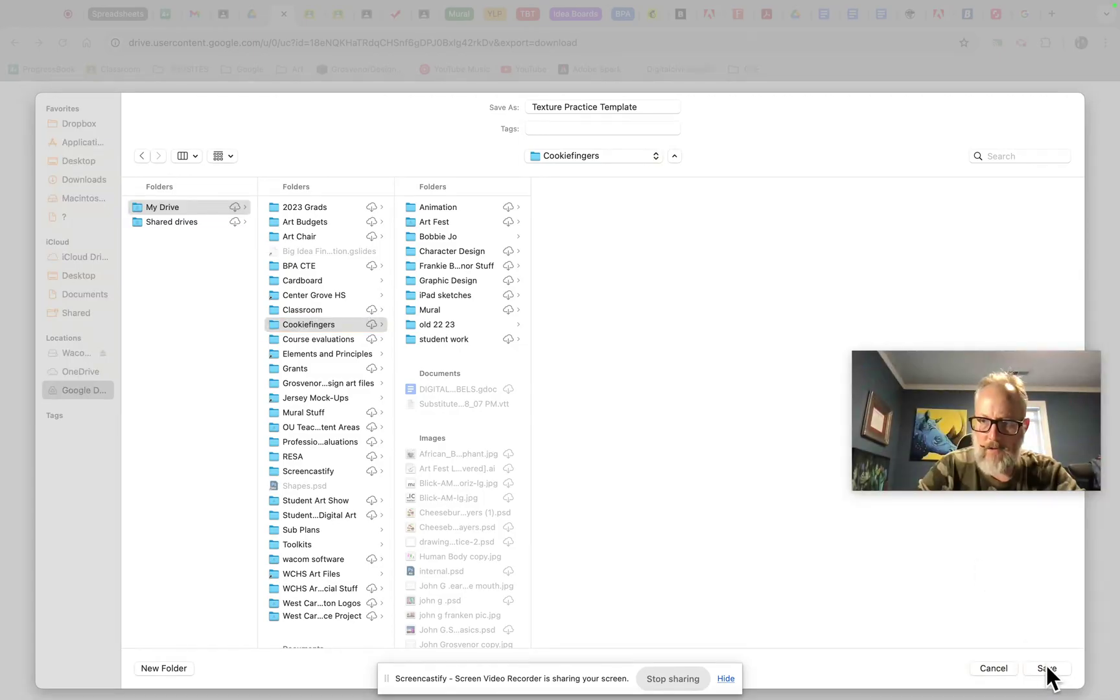
click(1000, 669)
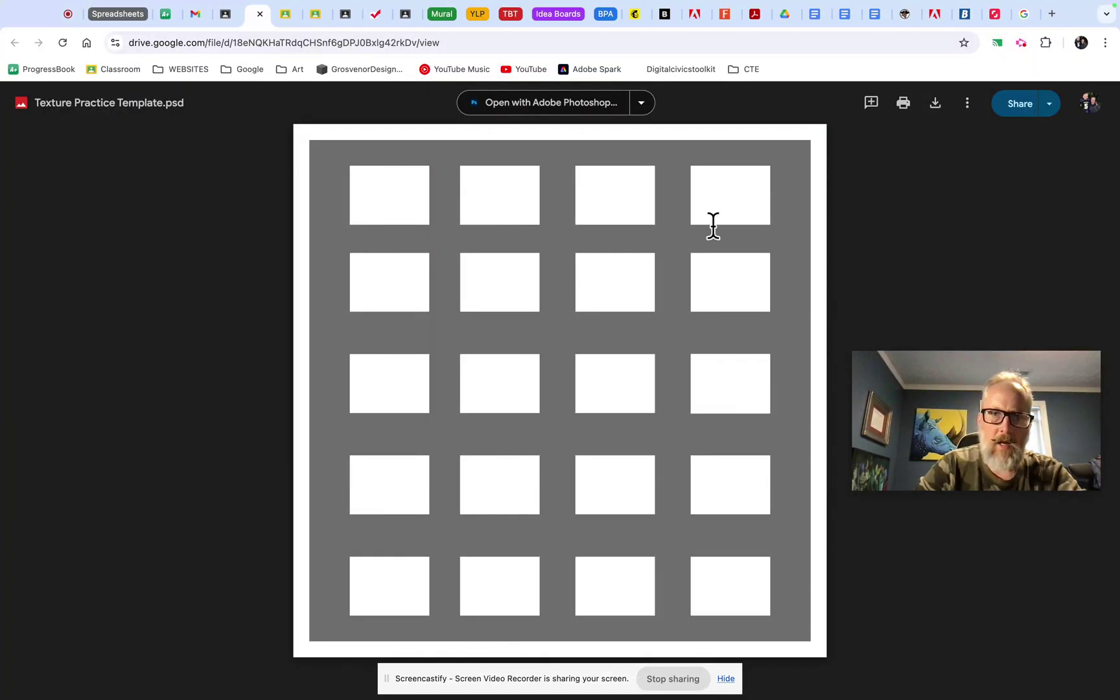
Step: Switch to Photoshop to view the whole Texture Practice Template canvas, and return to Chrome
key(super+Tab)
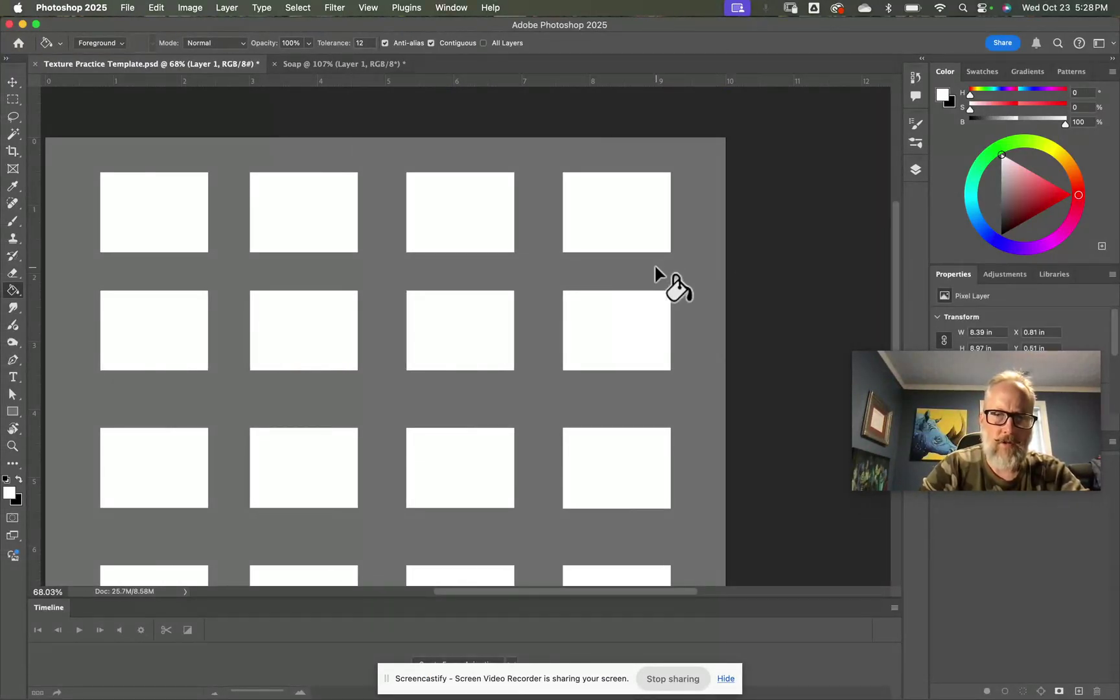
key(super+minus)
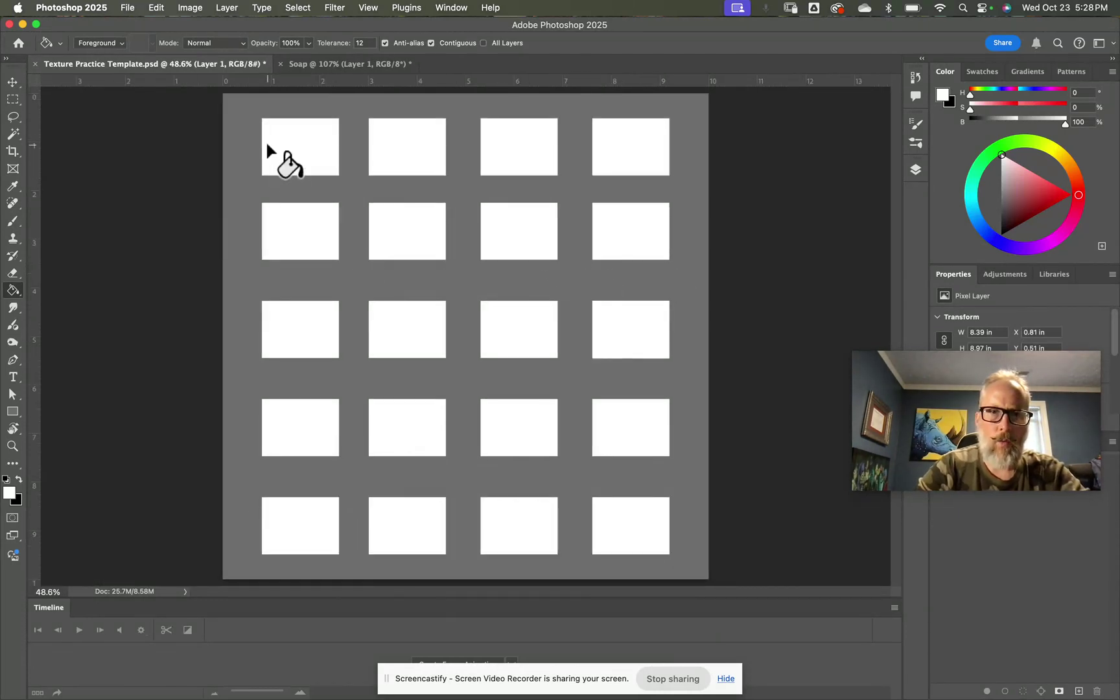
key(super+Tab)
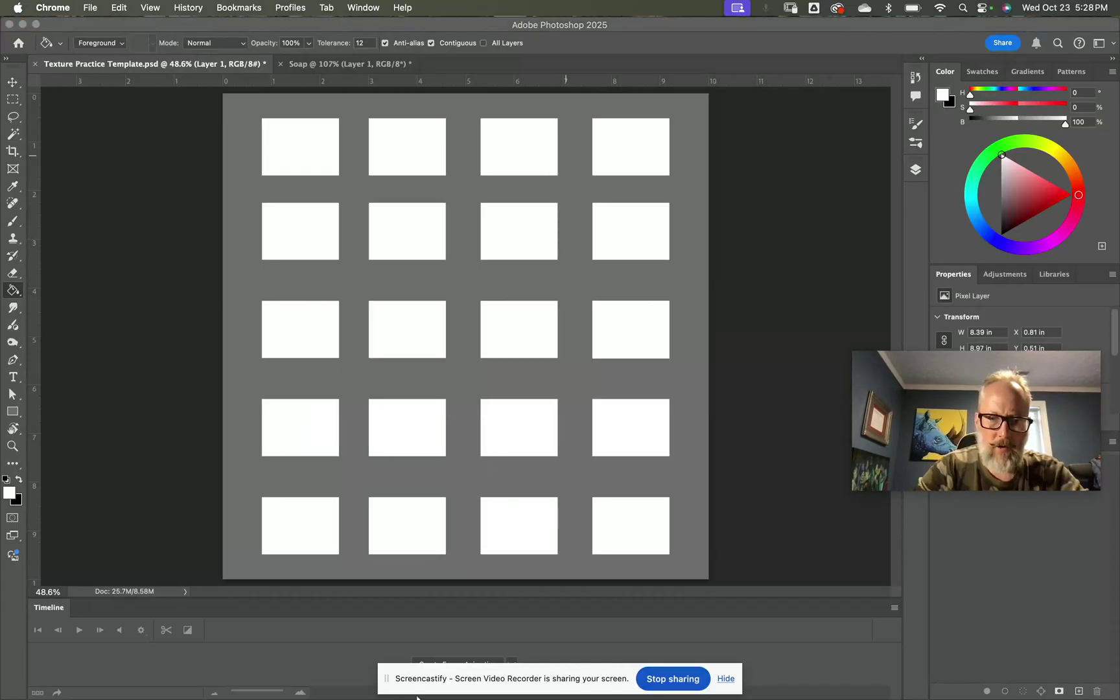
click(142, 660)
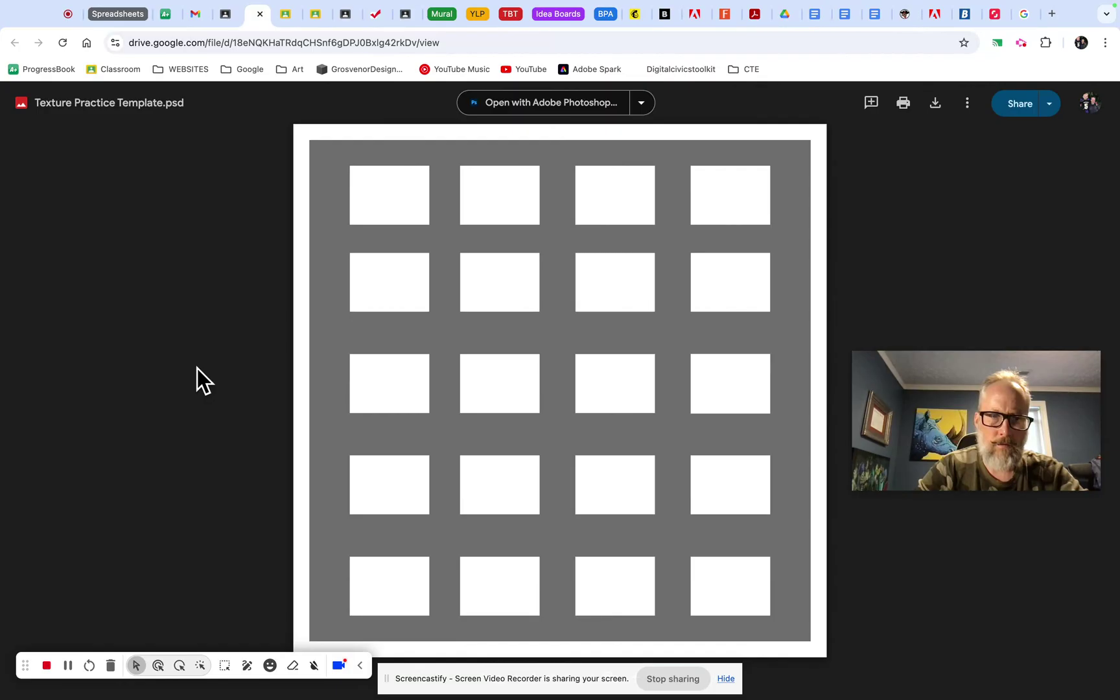
Step: Close the template's browser tab and reopen textures practice 2.jpg from the Drawing Tutorial: Textures assignment
click(258, 14)
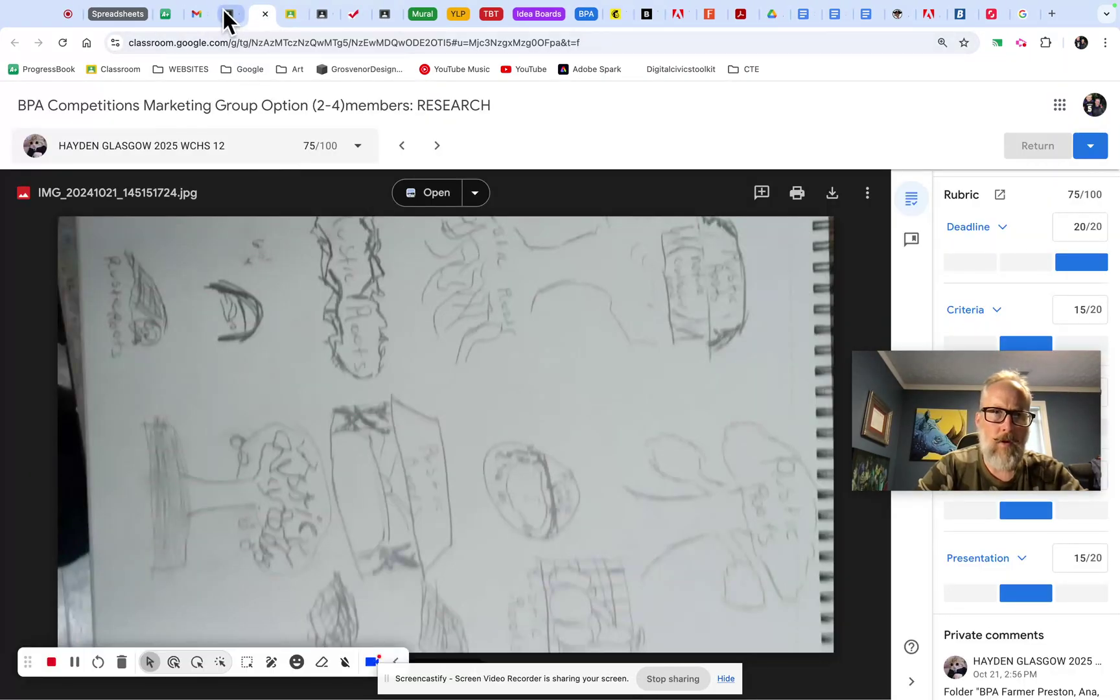
click(224, 12)
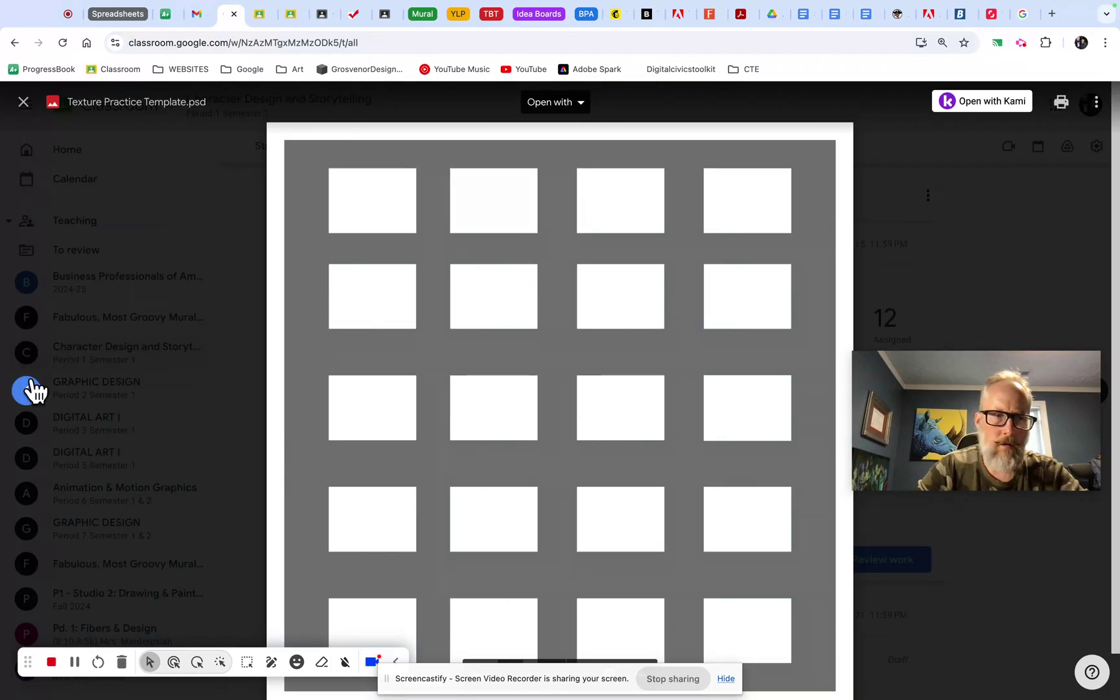
click(27, 390)
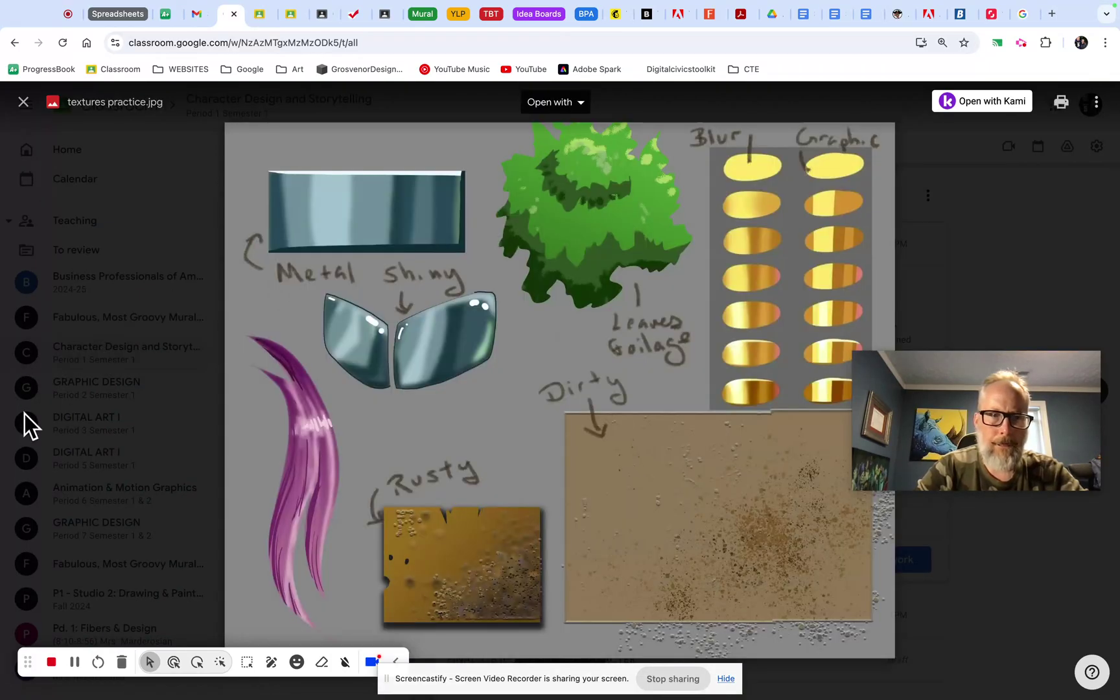
key(Escape)
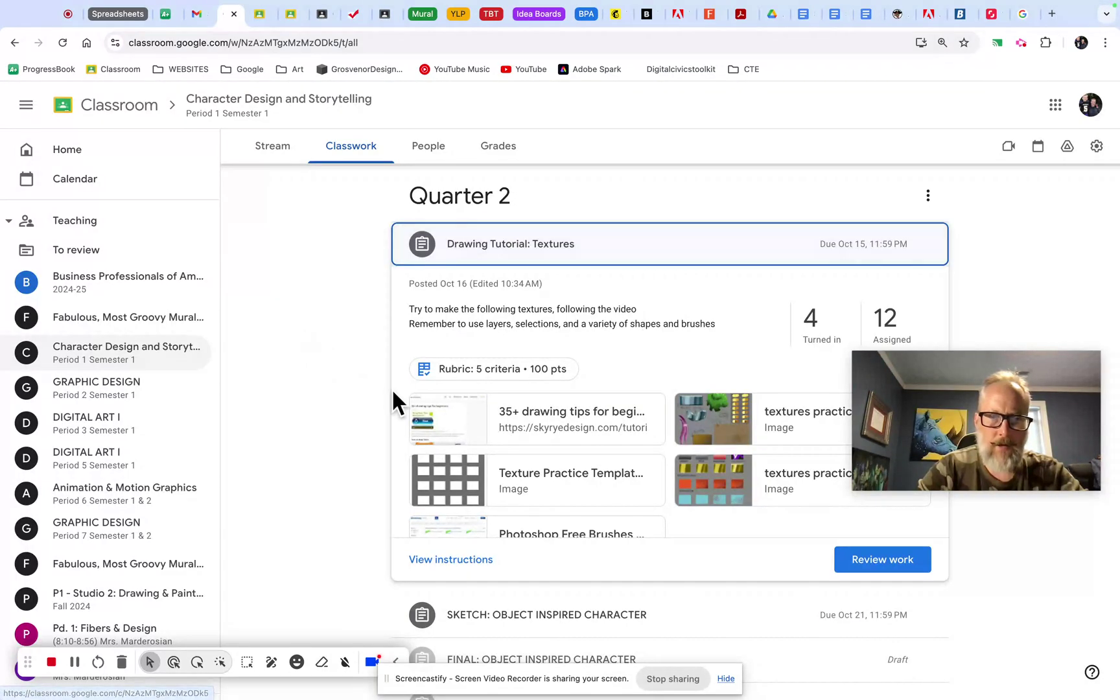
click(686, 485)
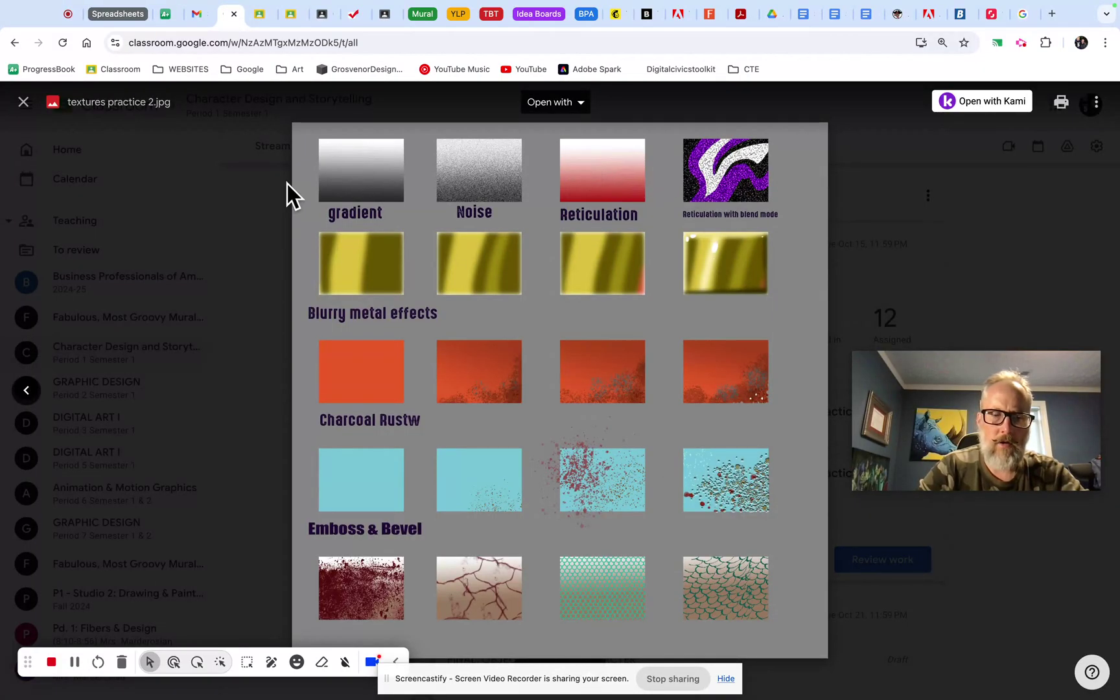
Step: Switch to Photoshop, activate the Gradient tool and show the template's layers
key(super+Tab)
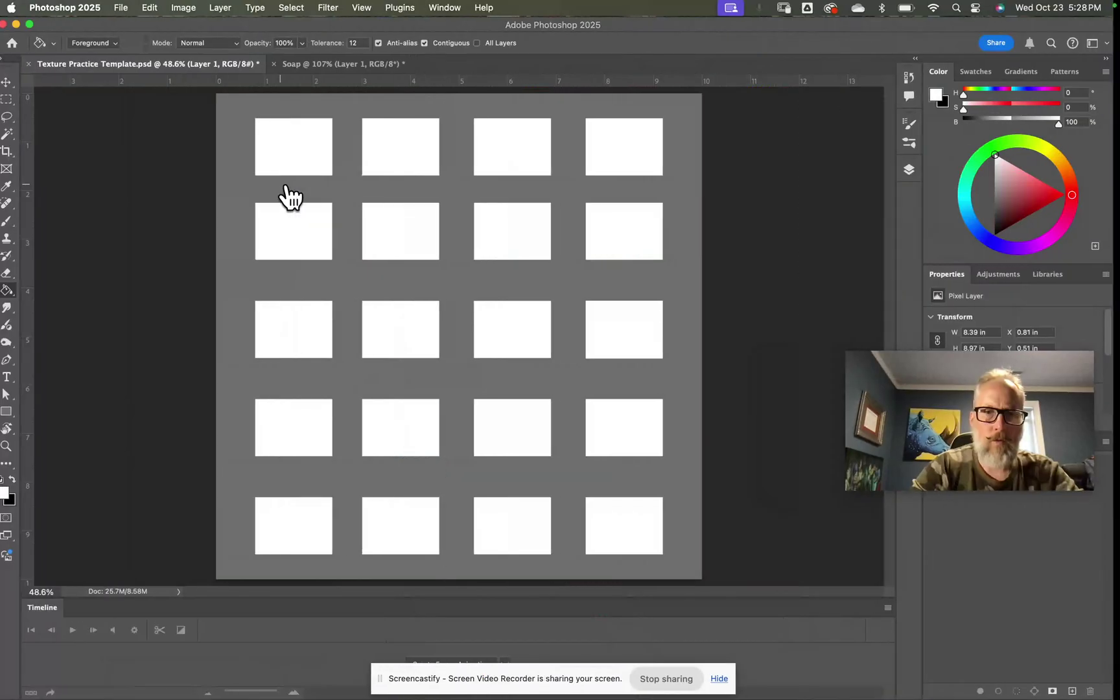
click(13, 135)
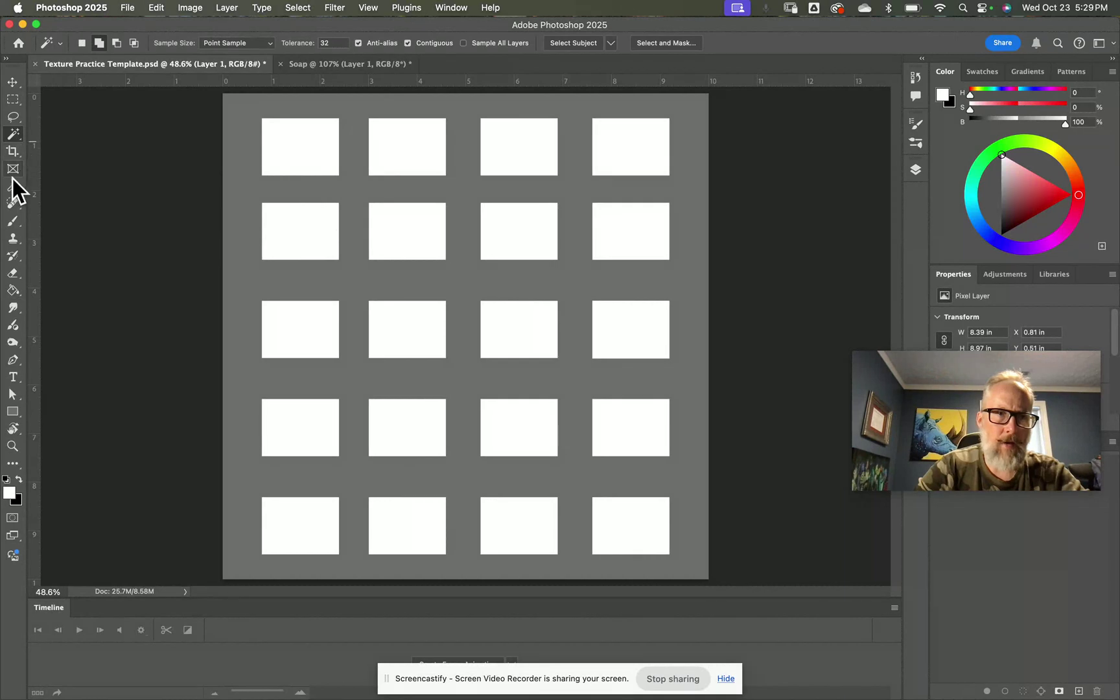
click(15, 292)
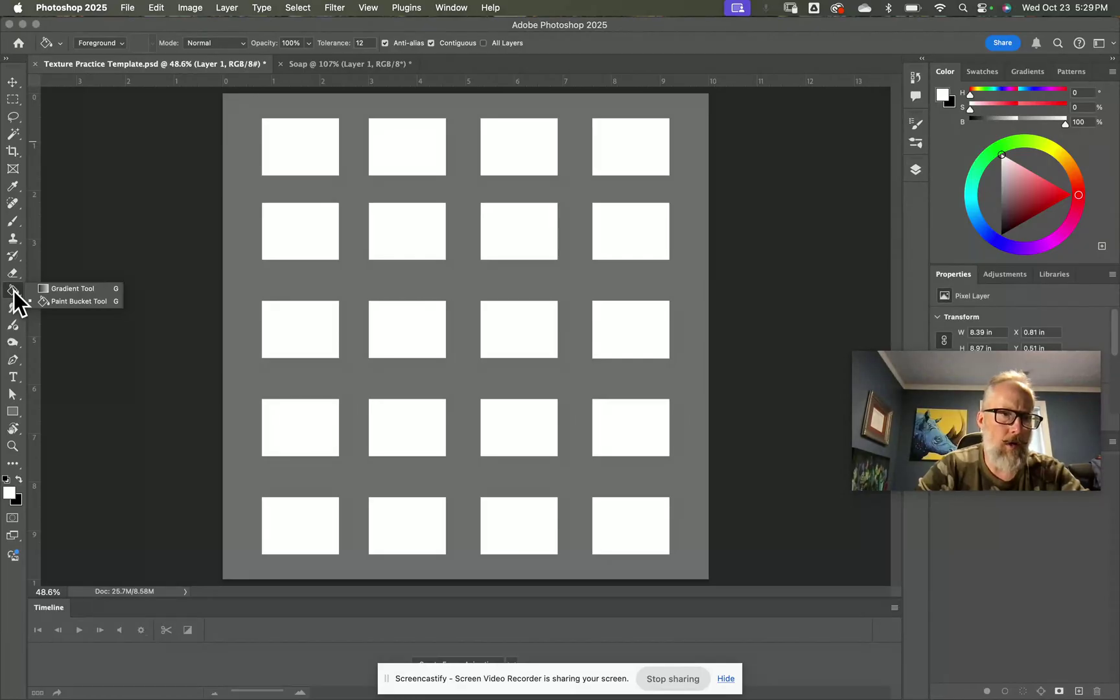
click(64, 290)
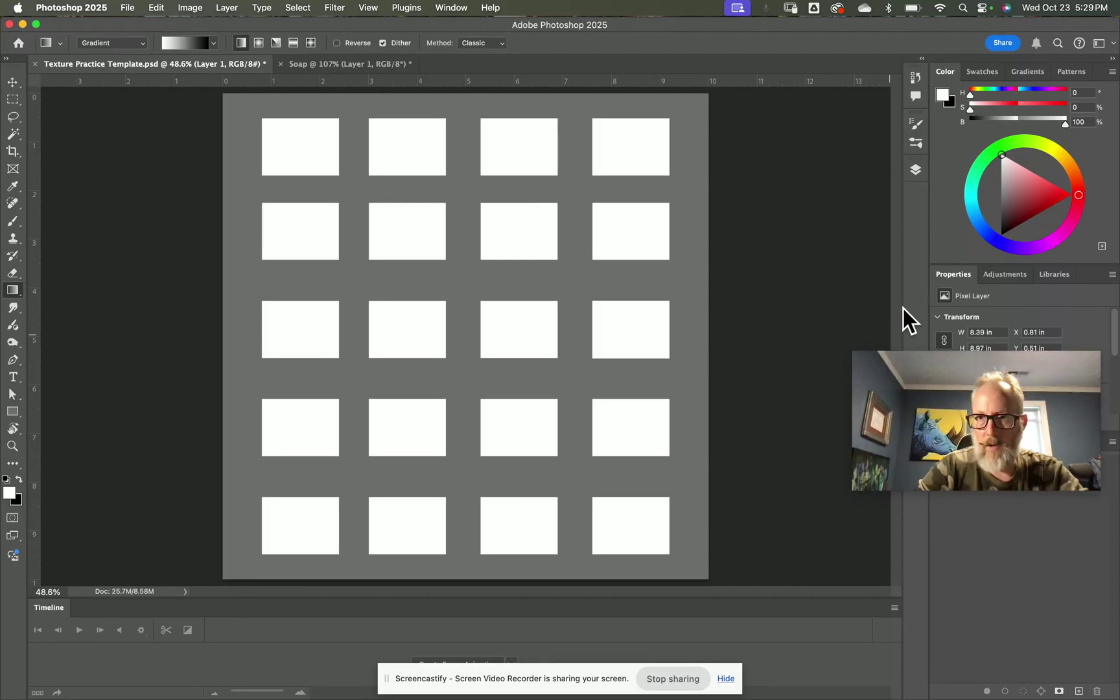
click(917, 170)
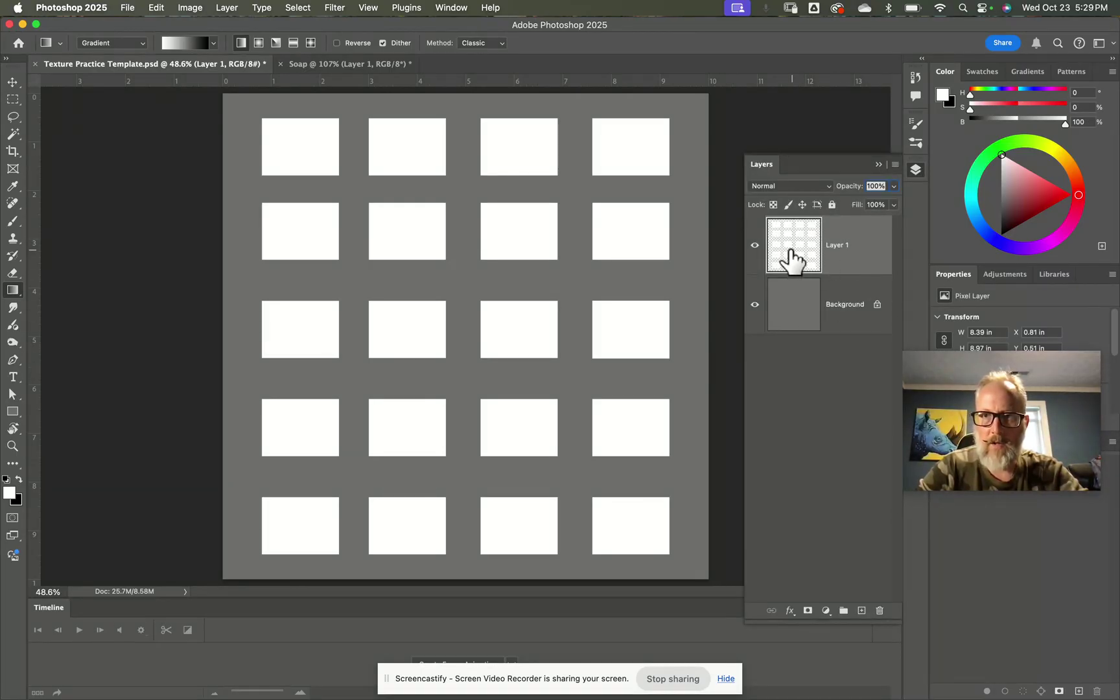
Step: Try white-to-black gradients at different angles across the template without a selection, and undo them all
drag(300, 142, 434, 426)
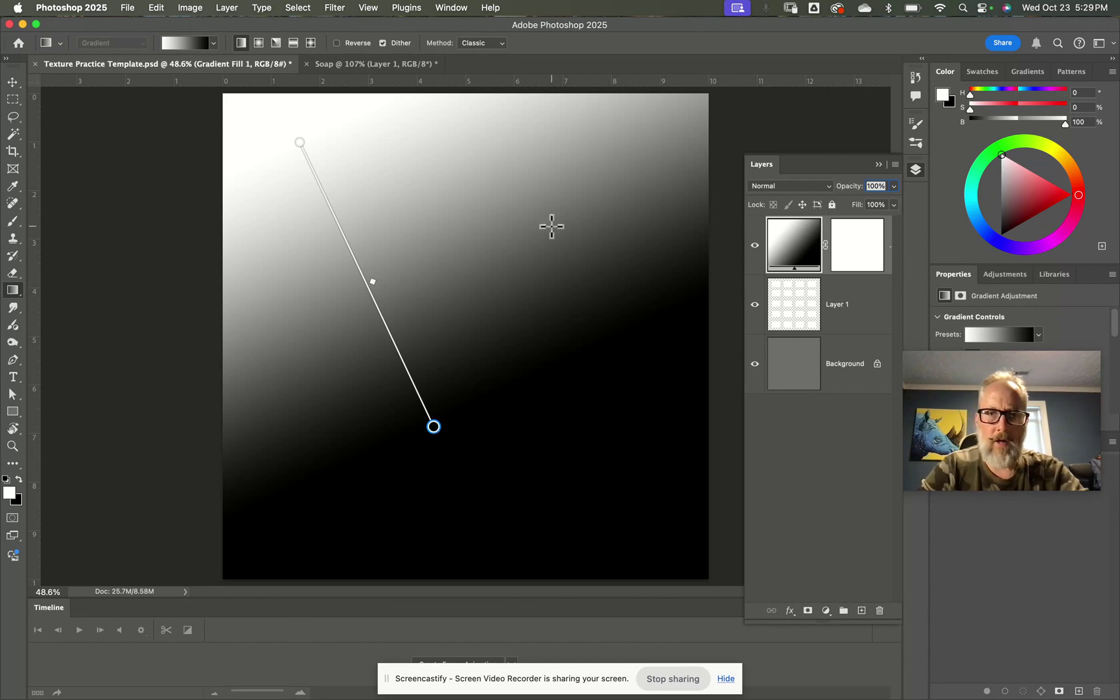
drag(552, 227, 495, 419)
drag(335, 415, 581, 351)
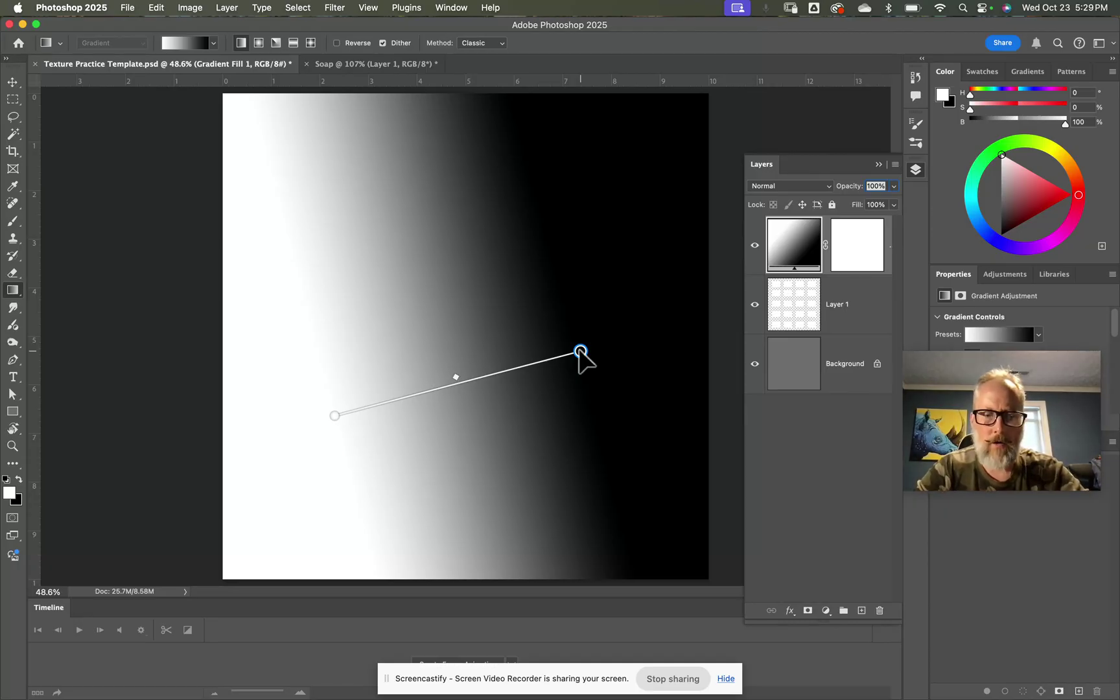
key(super+z)
key(super+z)
key(super+z)
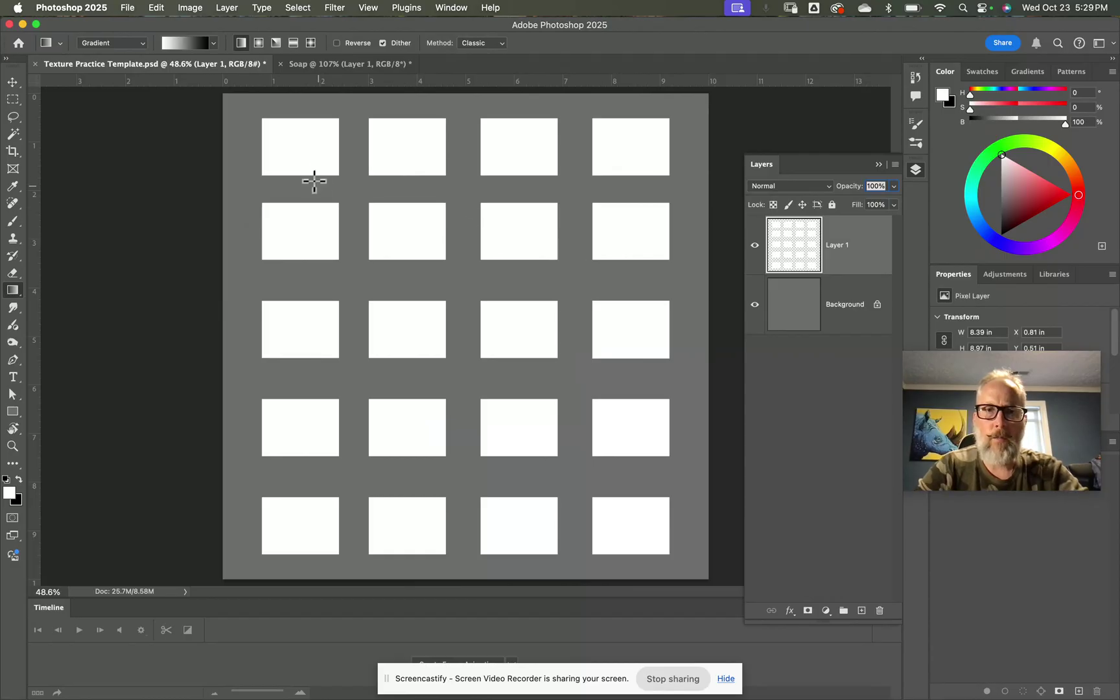
Step: Select the first white box in the top row of Layer 1 with the Magic Wand
click(12, 135)
click(755, 246)
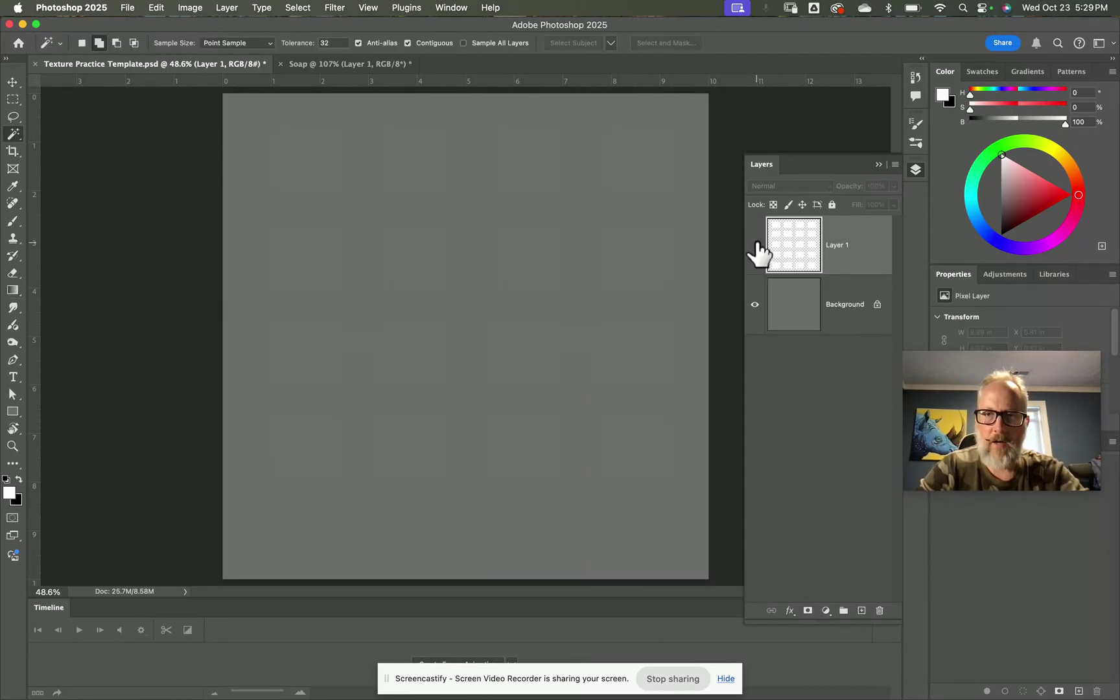
click(755, 246)
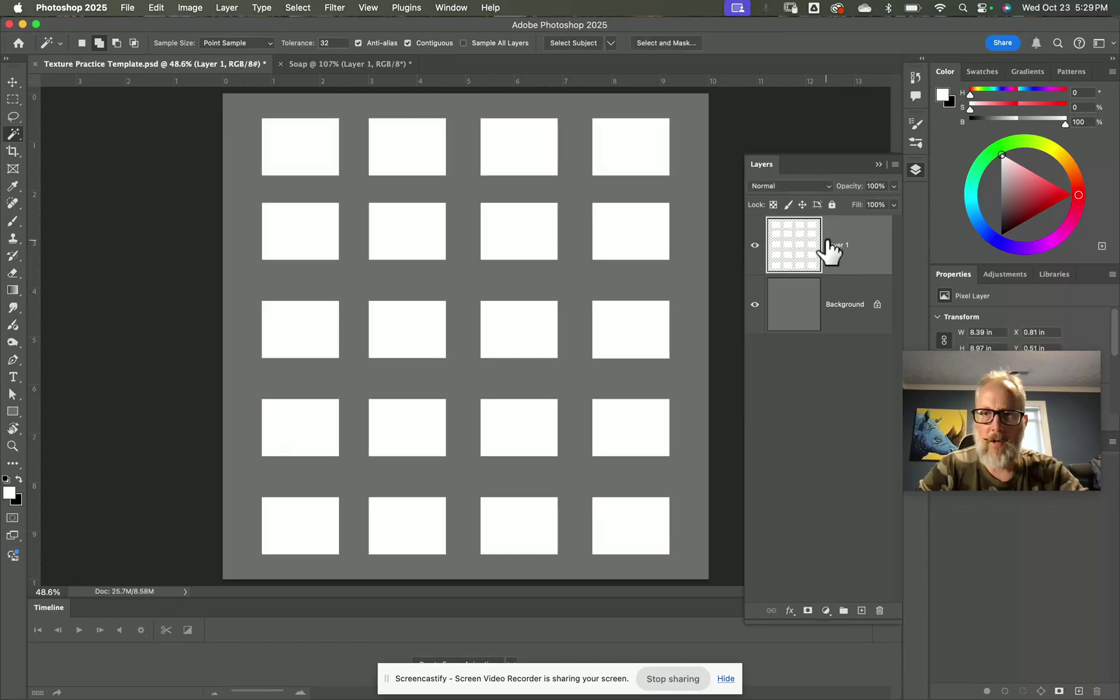
click(295, 157)
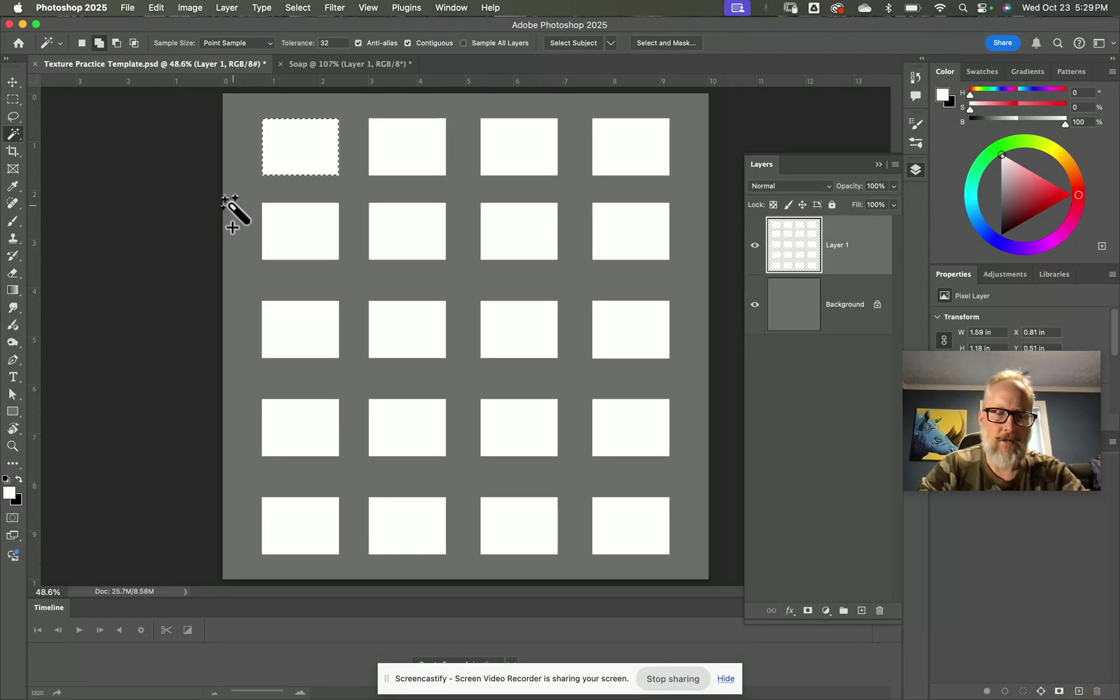
key(z)
drag(289, 144, 371, 258)
scroll(371, 258, up, 5)
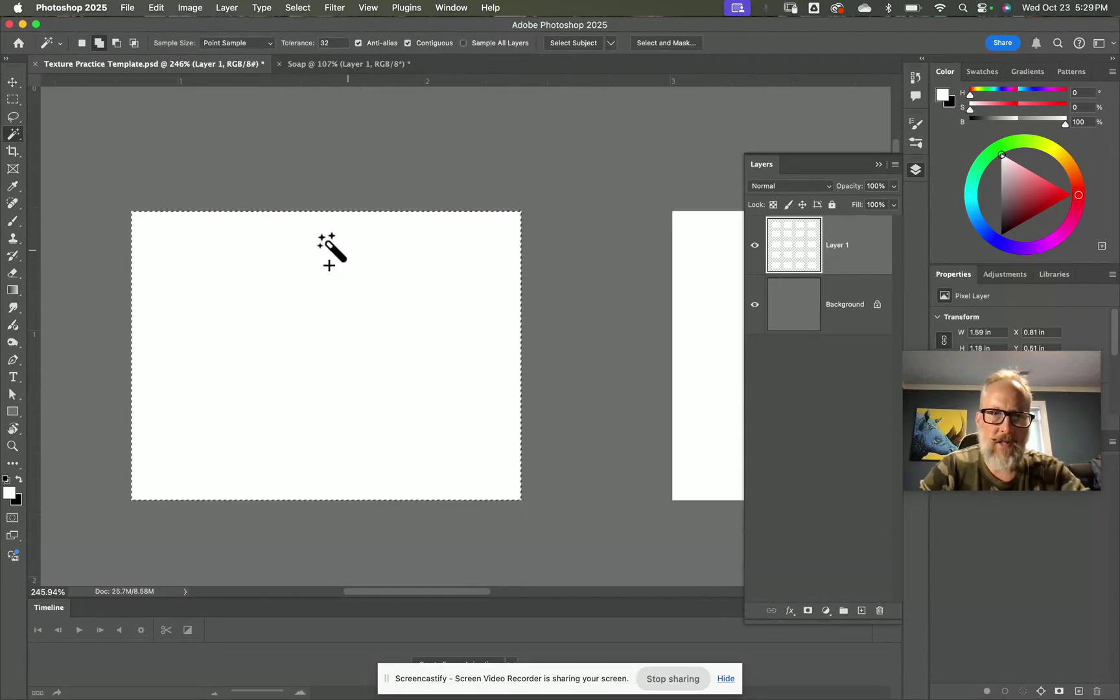
Step: Fill the selected box with a linear white-to-black gradient, redrawing it in several directions and ending diagonally with black in the upper-left corner
click(13, 290)
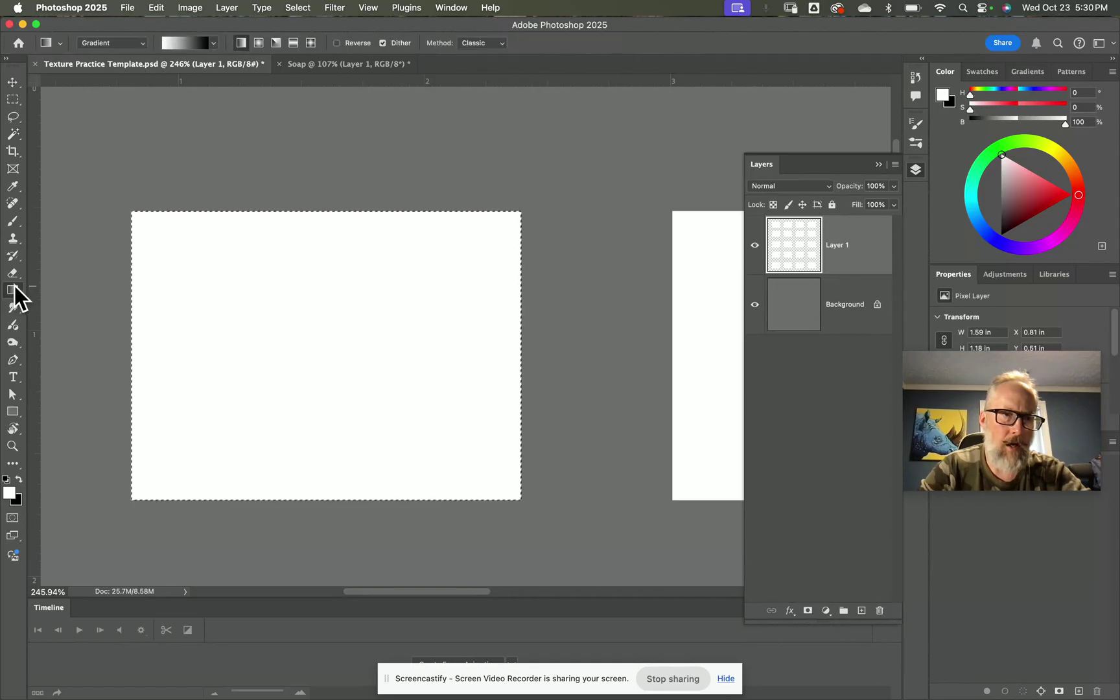
drag(317, 246, 337, 409)
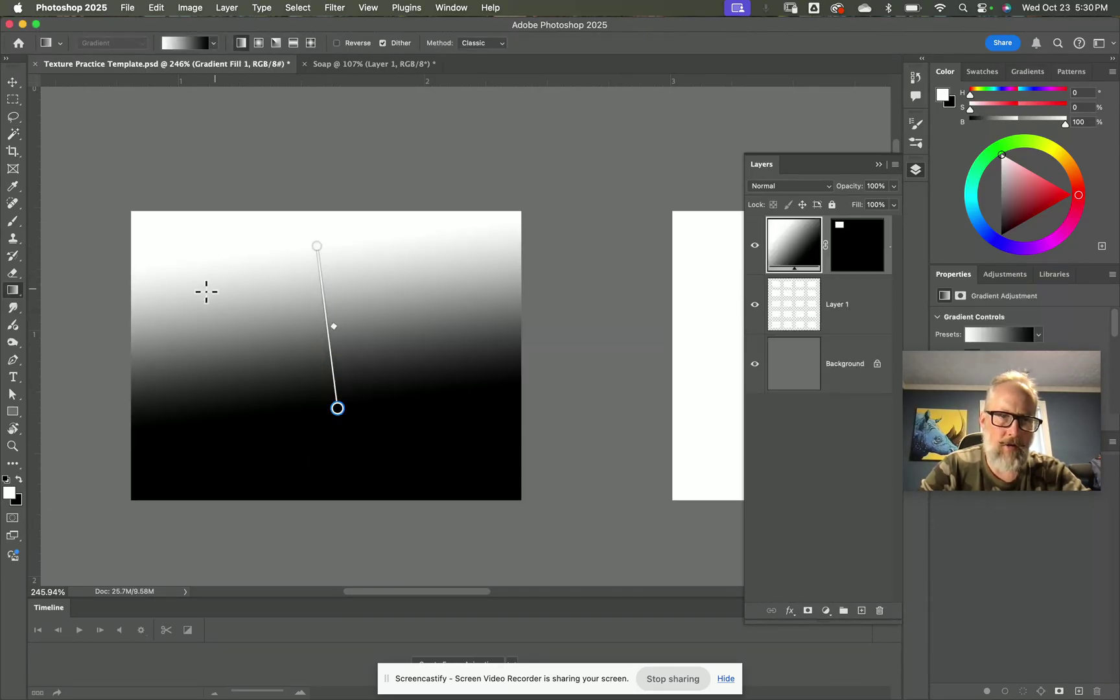
drag(178, 348, 412, 348)
drag(316, 256, 312, 411)
drag(438, 427, 248, 286)
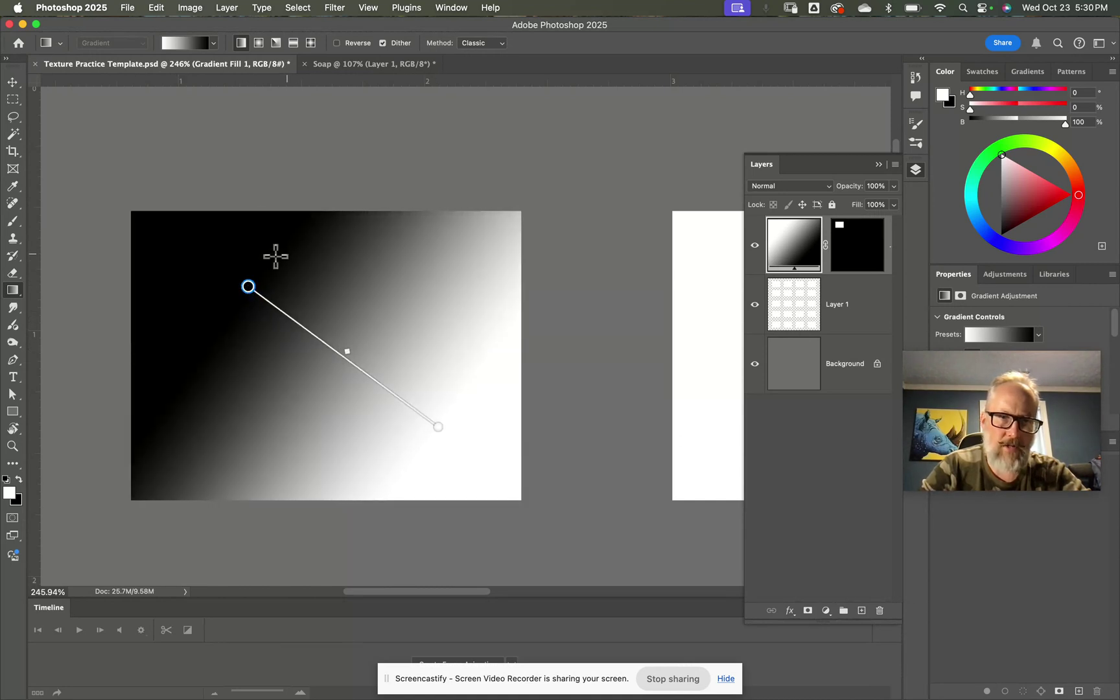
Step: Move the gradient's black end, midpoint and white end so the blend runs nearly horizontally across the box
drag(248, 287, 206, 318)
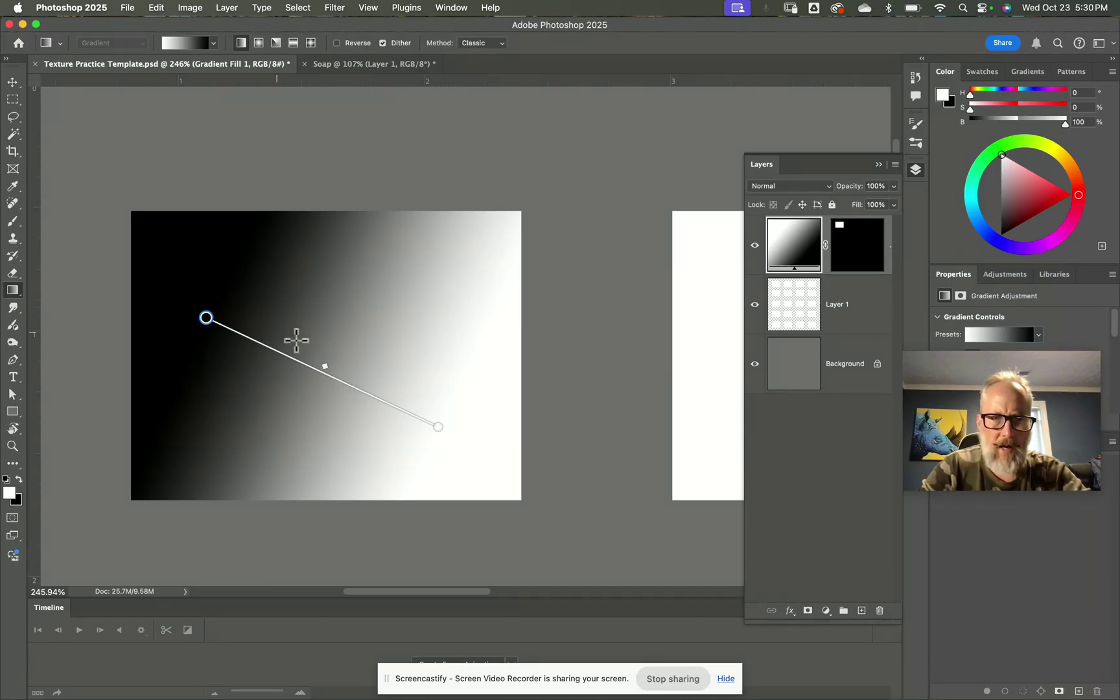
mouse_move(325, 365)
mouse_down()
mouse_move(379, 391)
mouse_move(316, 353)
mouse_up()
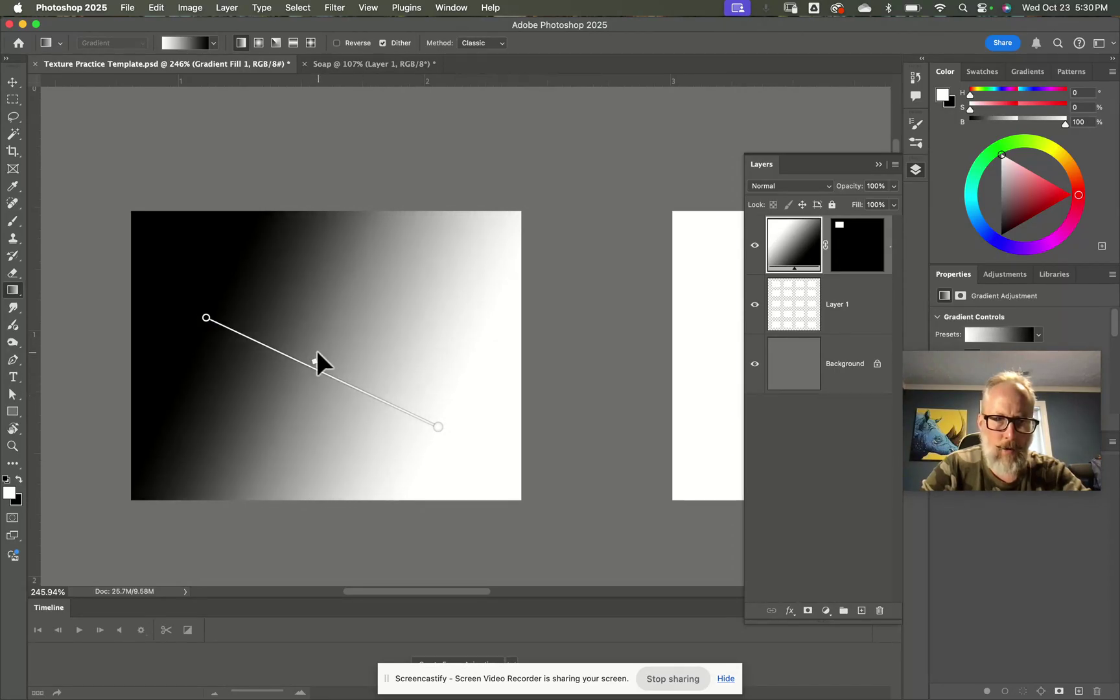
drag(438, 426, 469, 336)
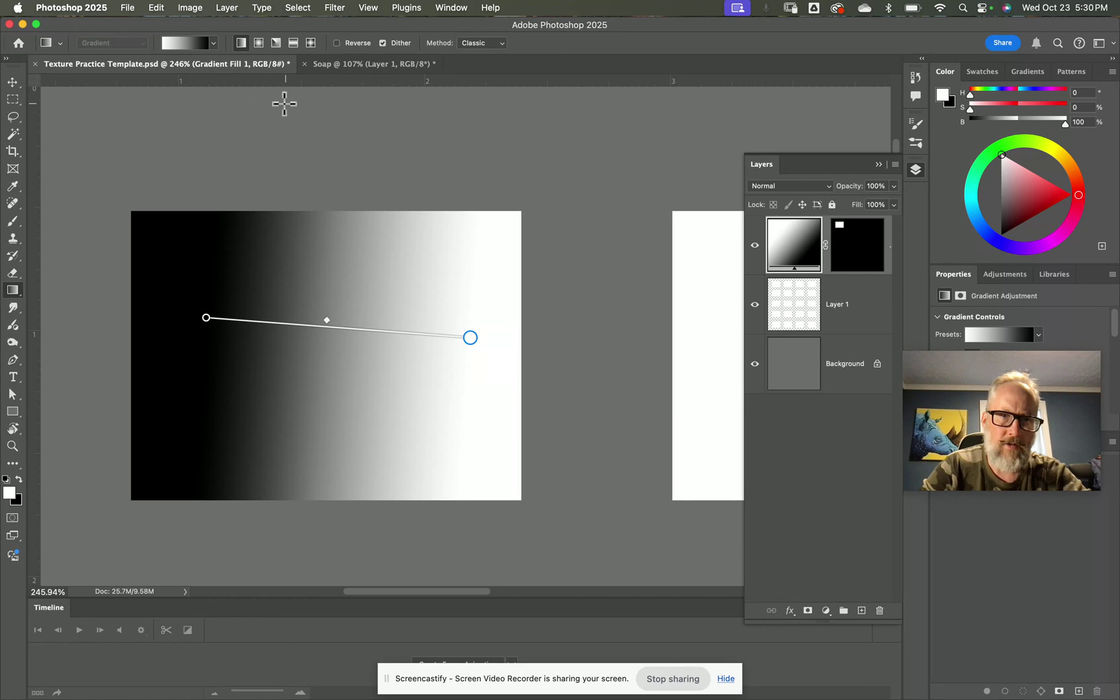
Step: Choose the first preset, foreground to background, from the Basics gradients for the box's gradient
click(212, 44)
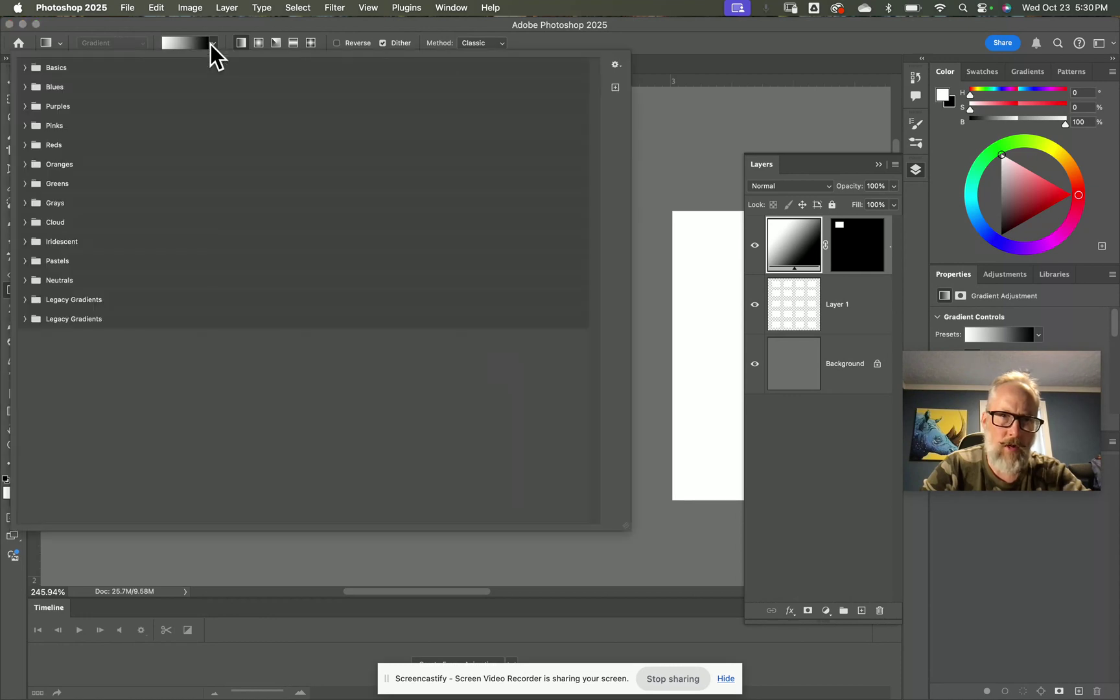
click(26, 68)
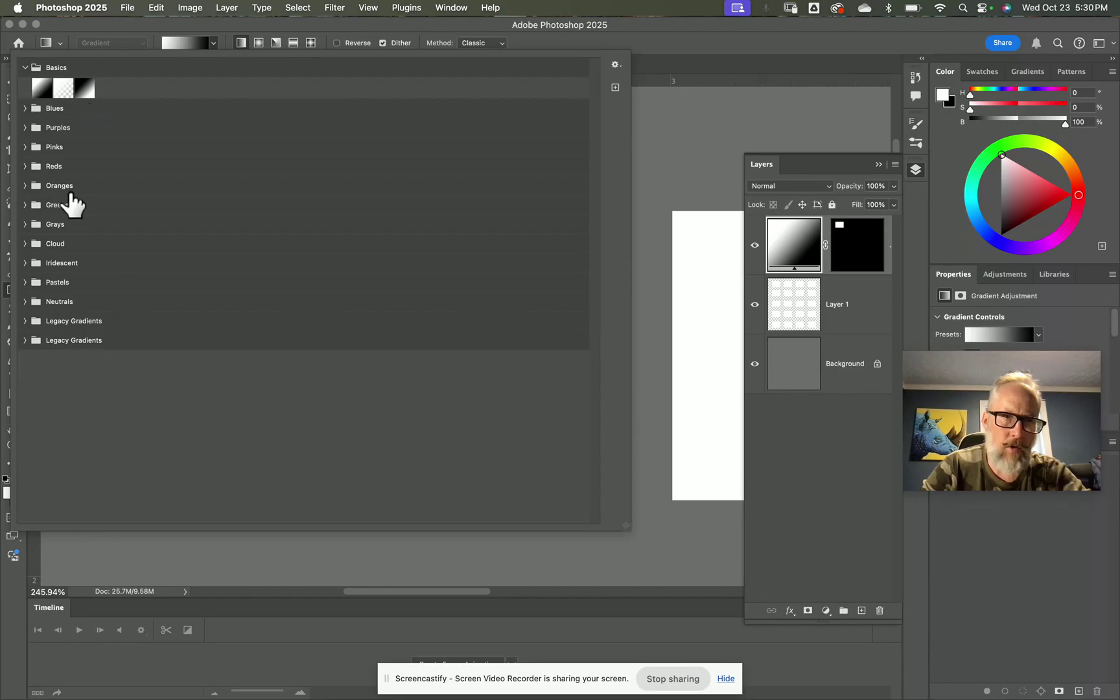
click(40, 94)
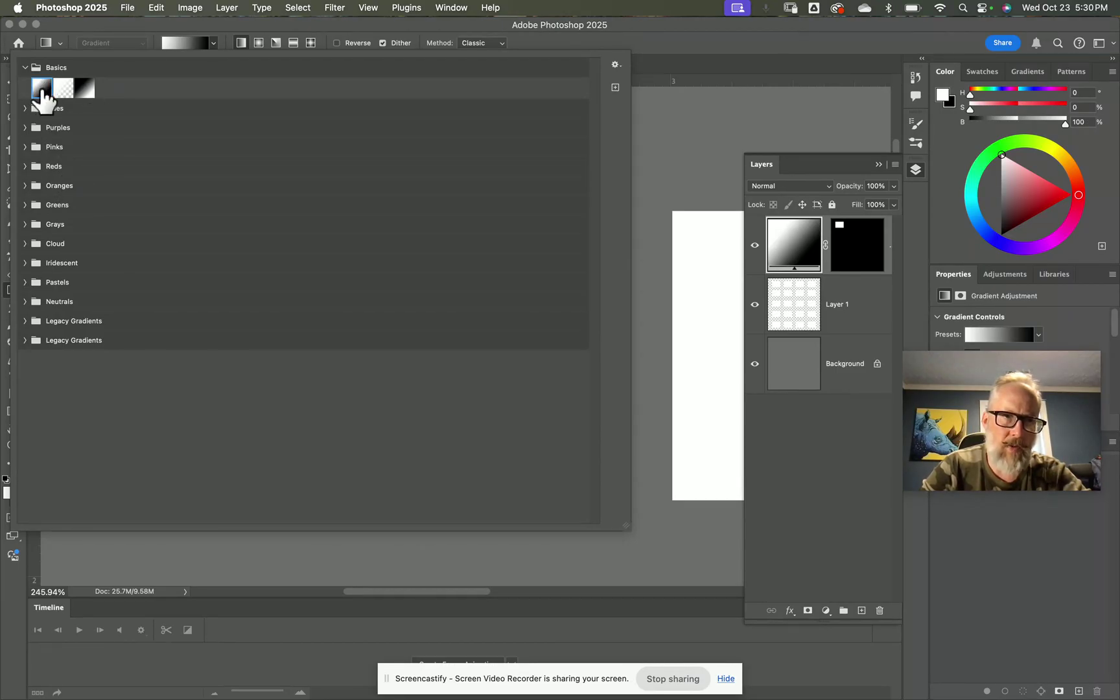
double_click(42, 91)
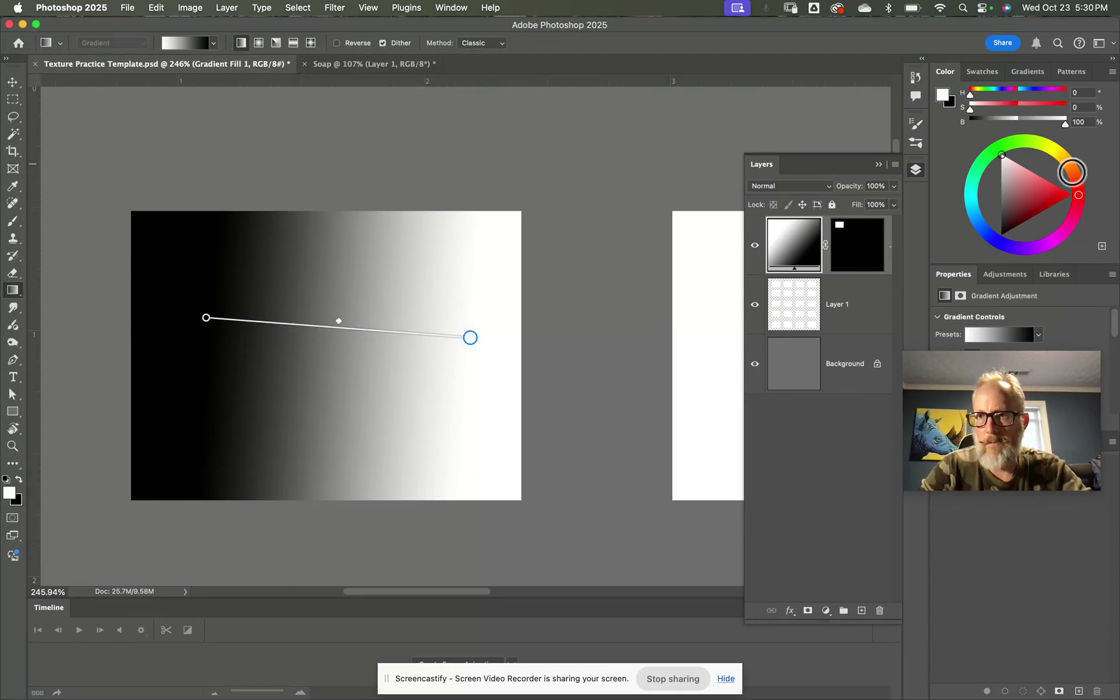
Step: Recolor the gradient's white end orange with hue 25, saturation 100 and brightness 100, and swap the foreground and background colors
click(1073, 172)
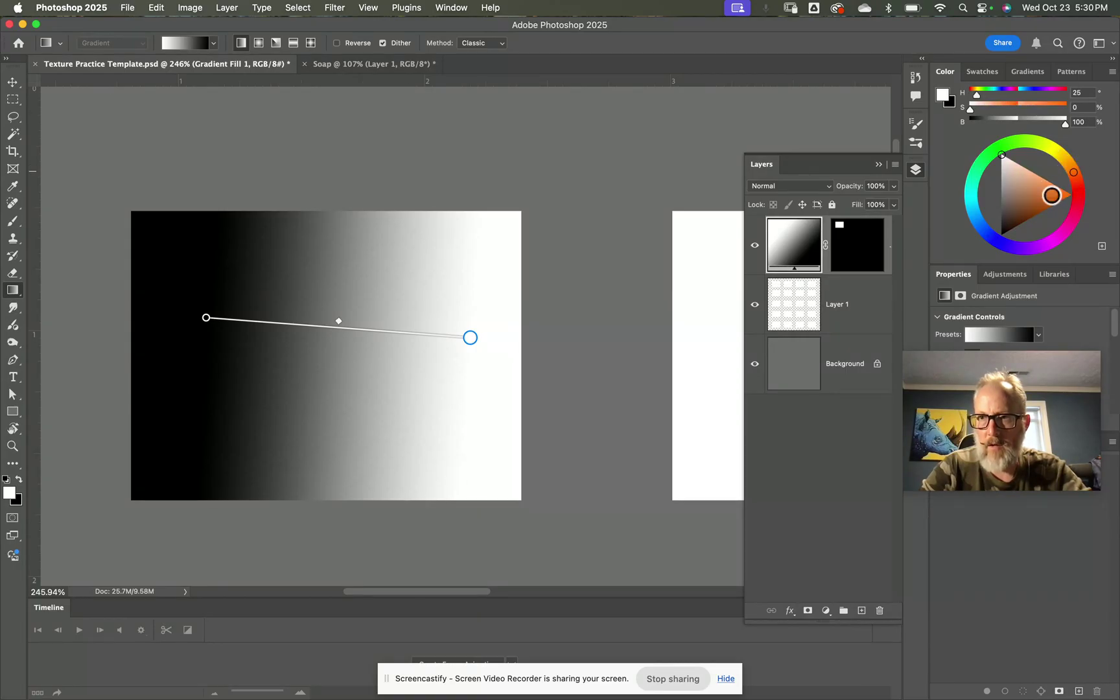
click(1073, 195)
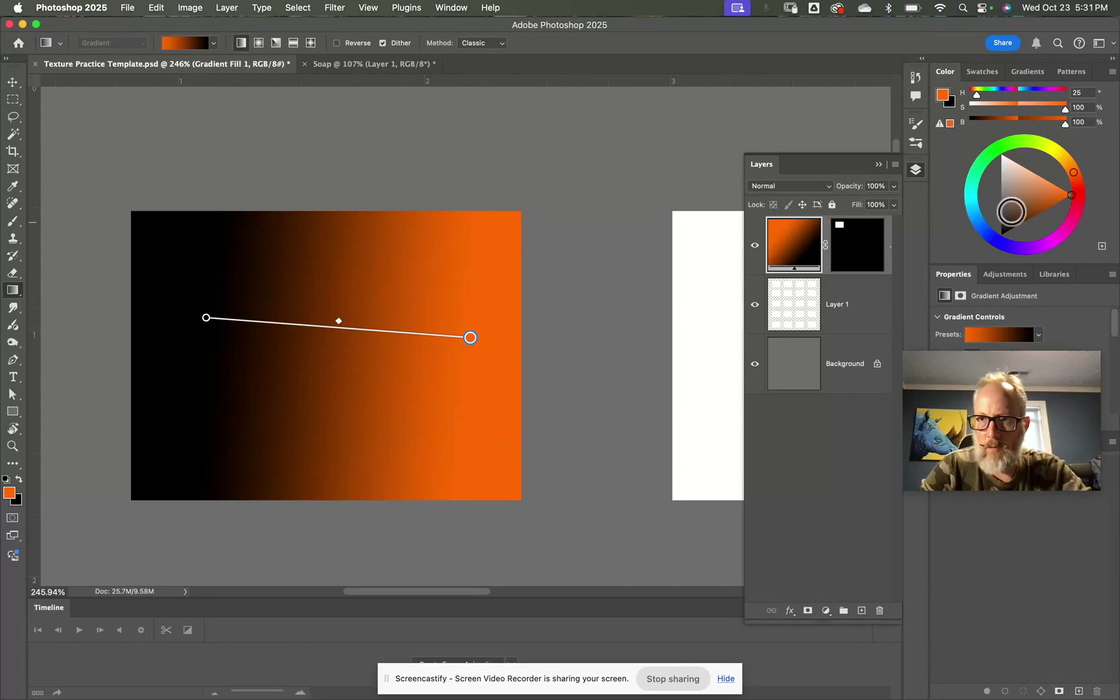
key(x)
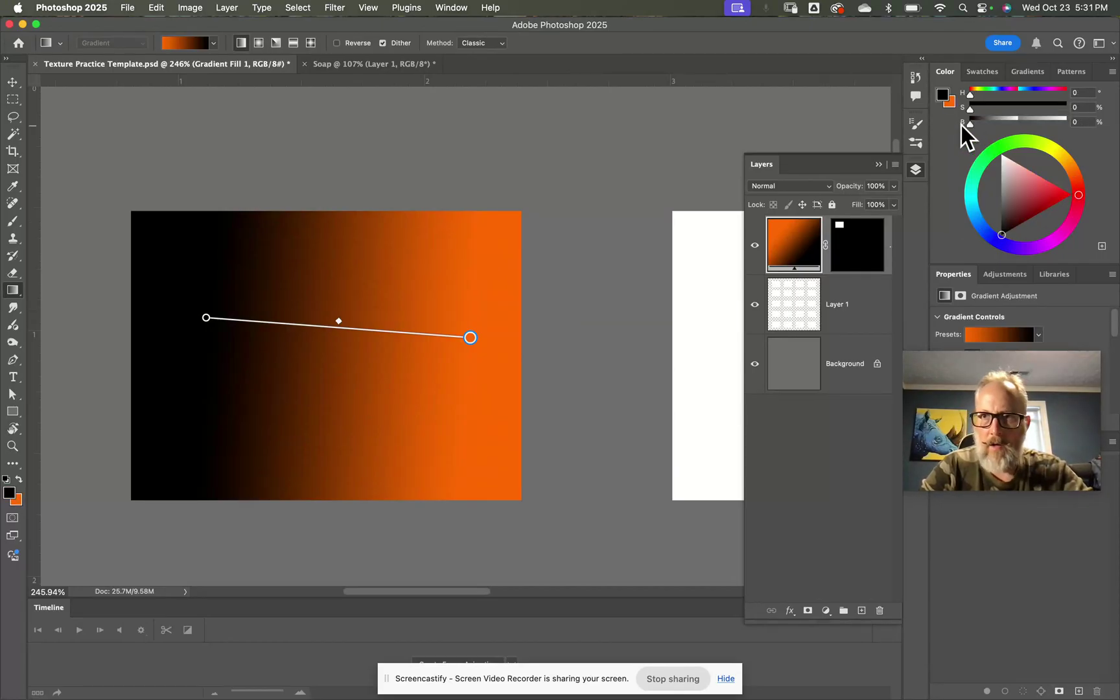
Step: Set the foreground color to dark red #501616
click(943, 95)
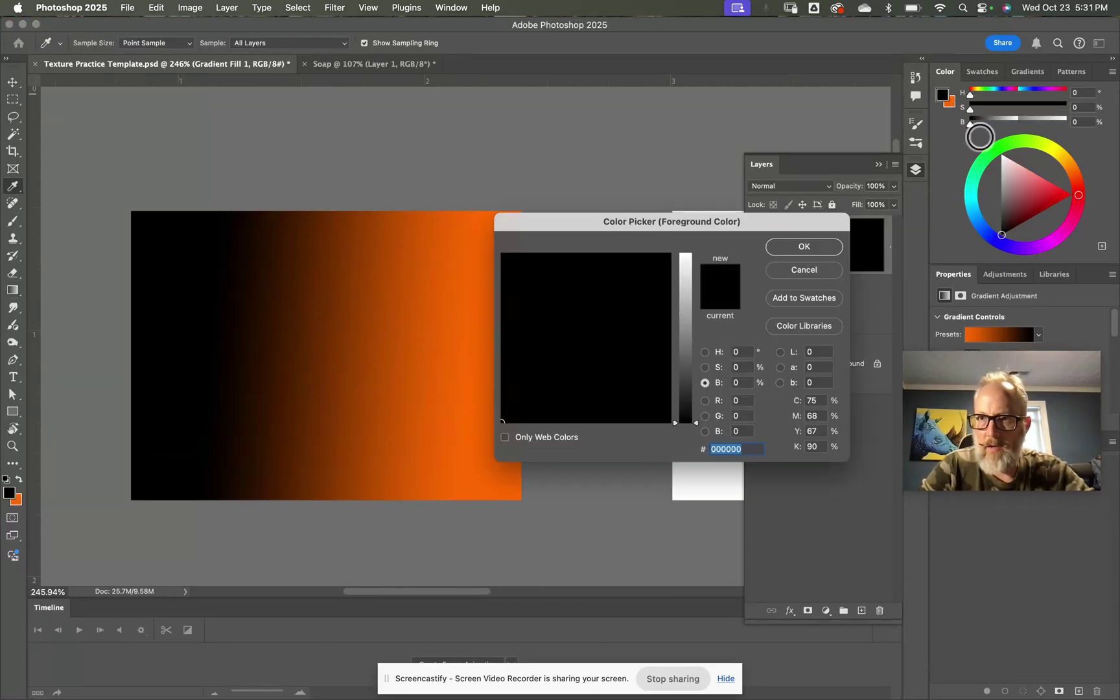
click(1051, 184)
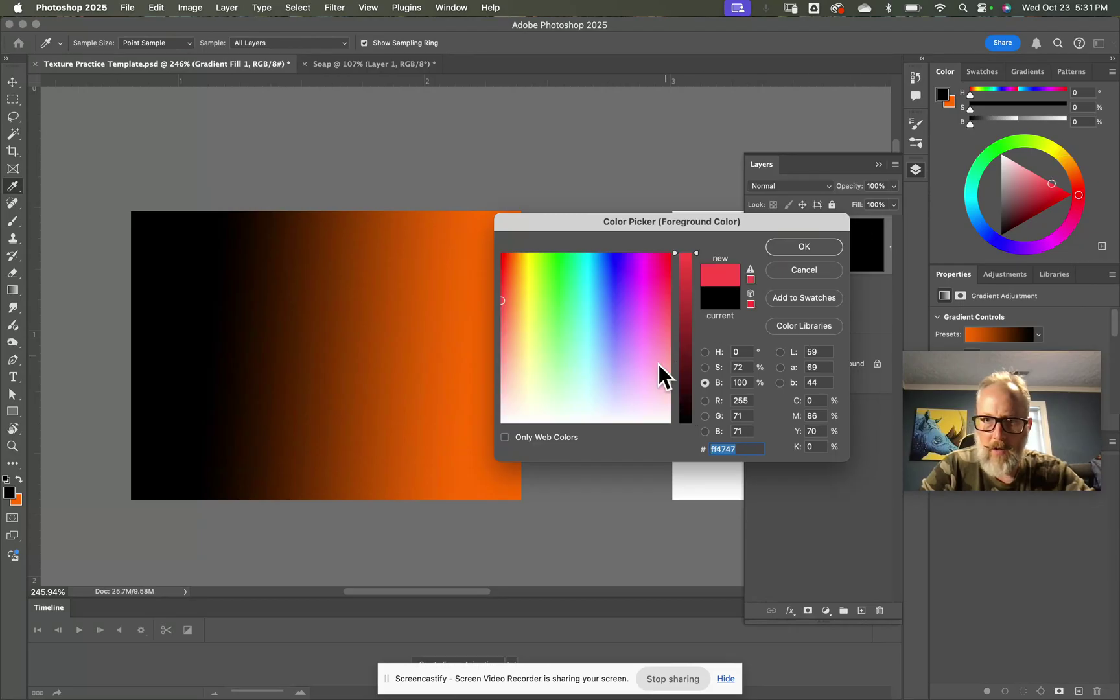
click(685, 368)
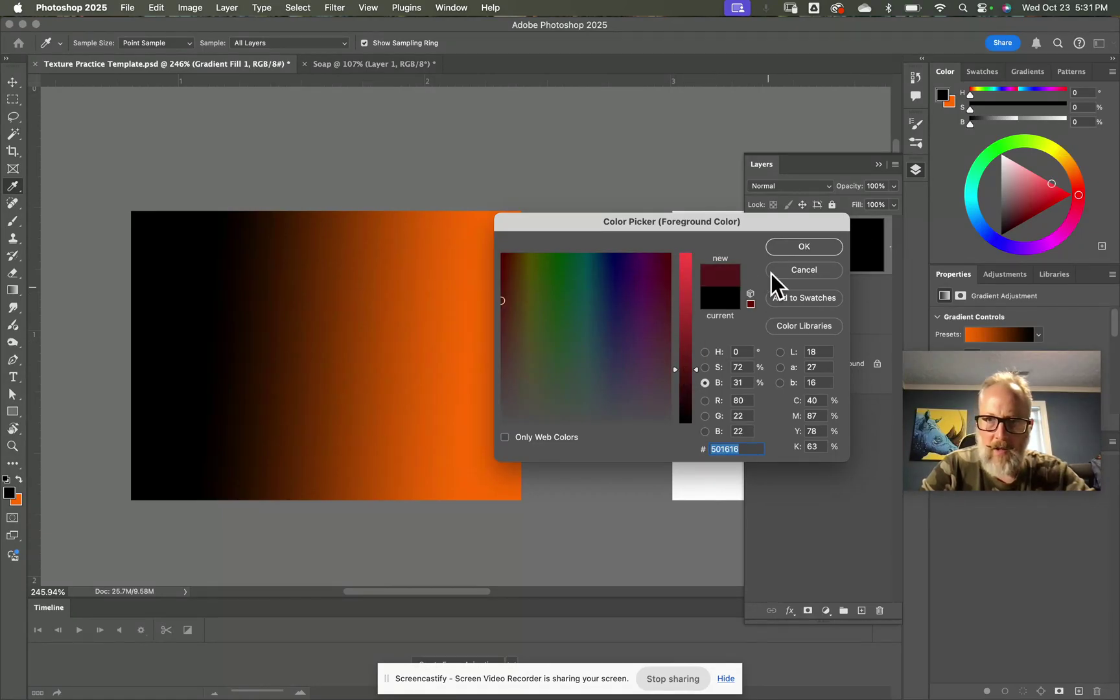
click(803, 246)
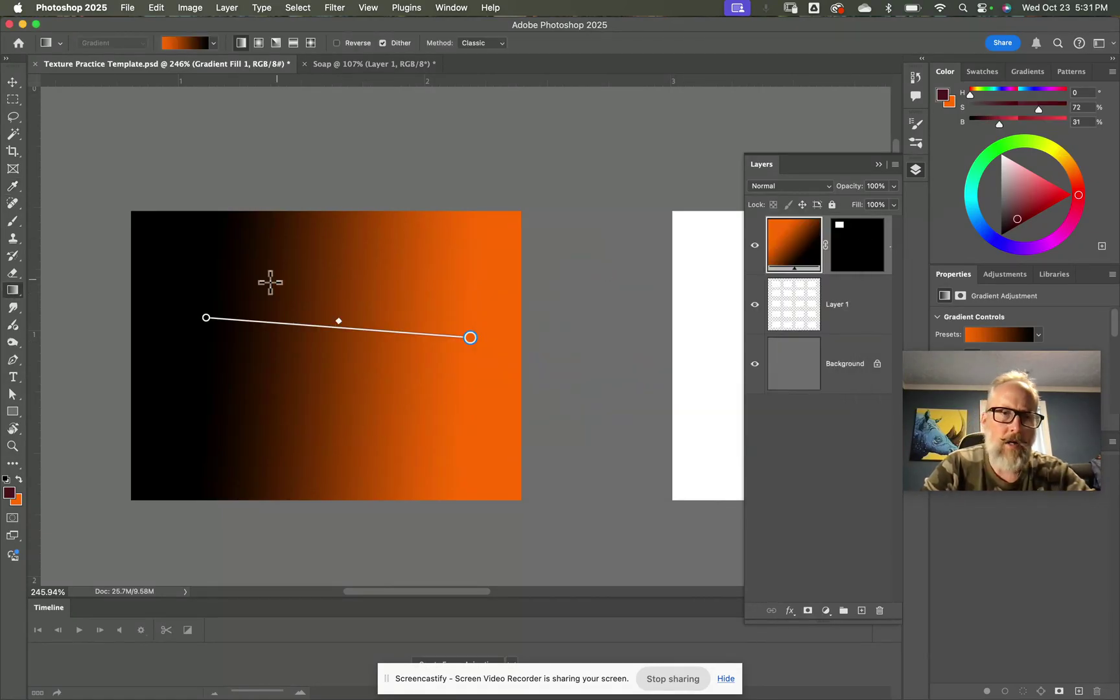
Step: Level the gradient's two ends, and try a muted purple preset from the Blues gradients drawn horizontally across the box
drag(207, 318, 203, 354)
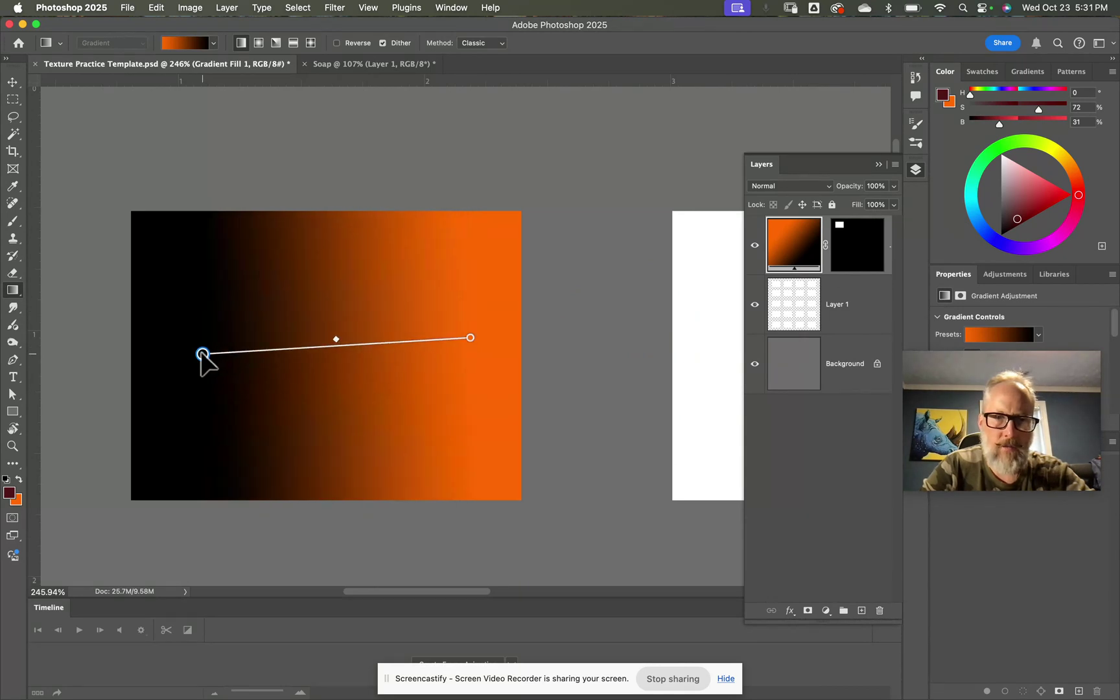
drag(470, 337, 467, 356)
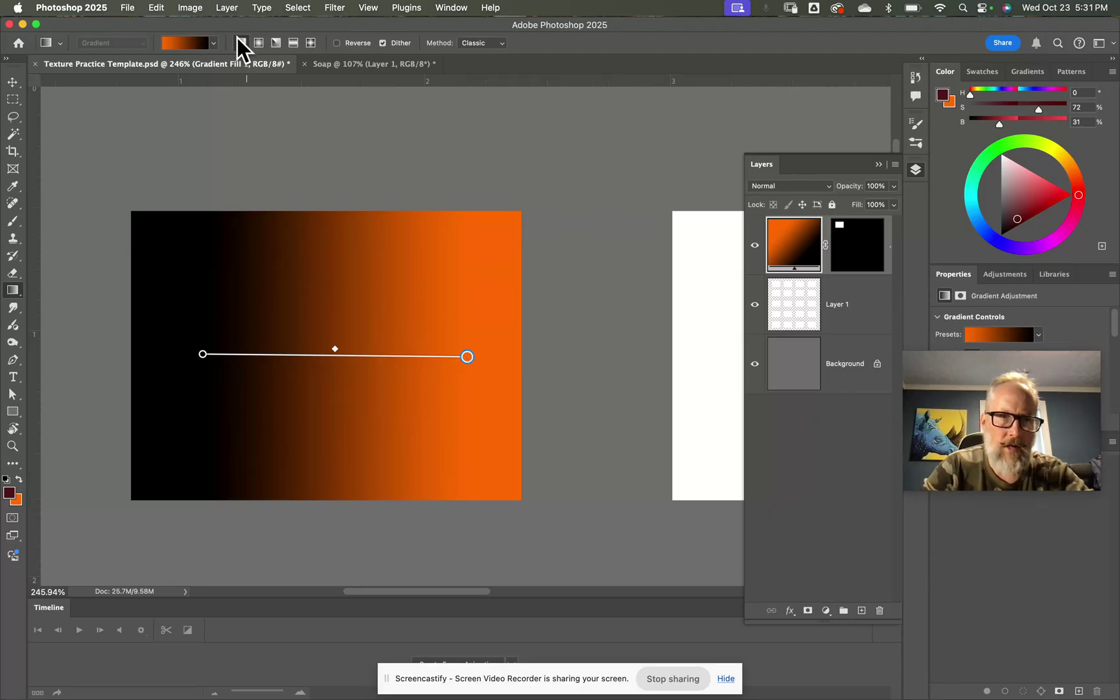
click(214, 44)
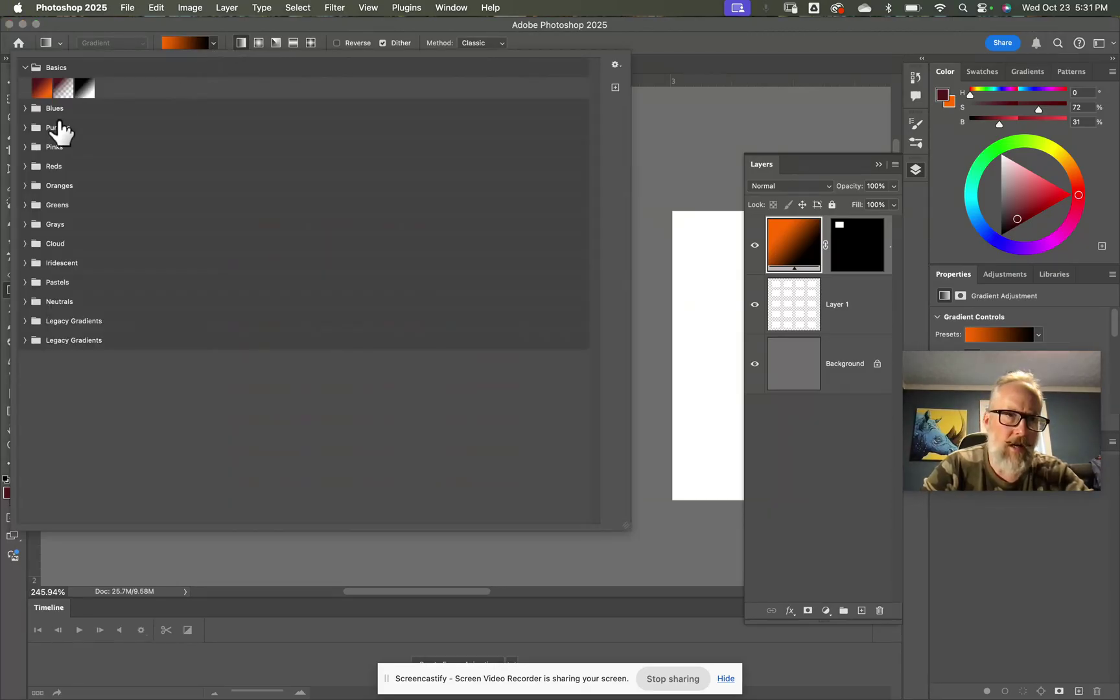
click(24, 109)
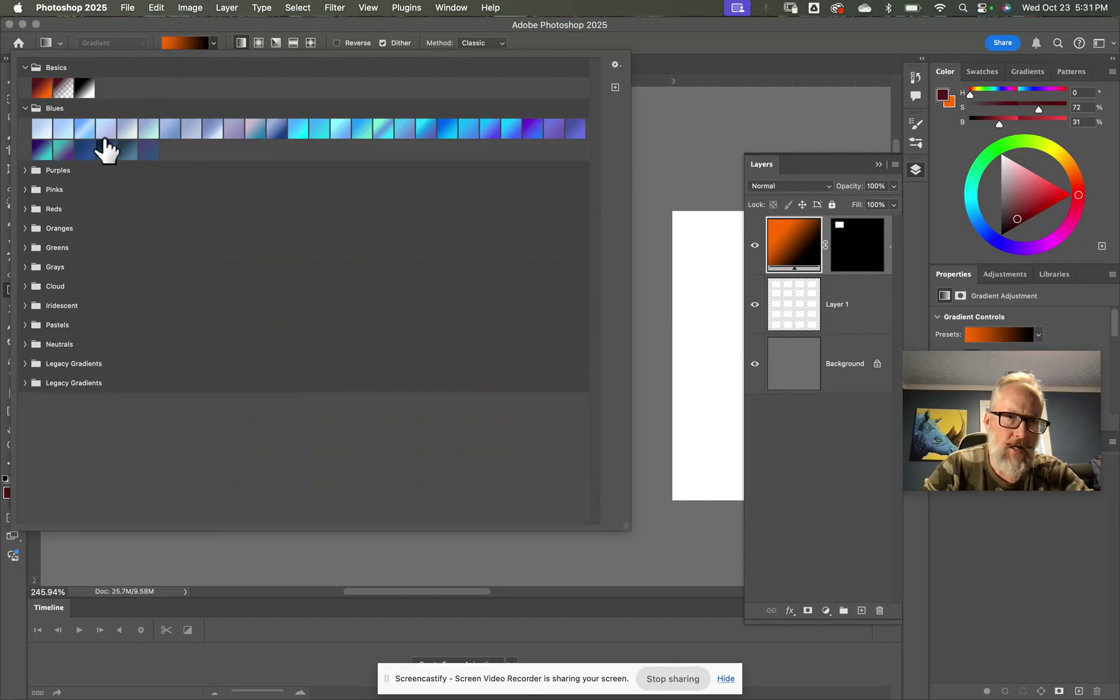
click(232, 128)
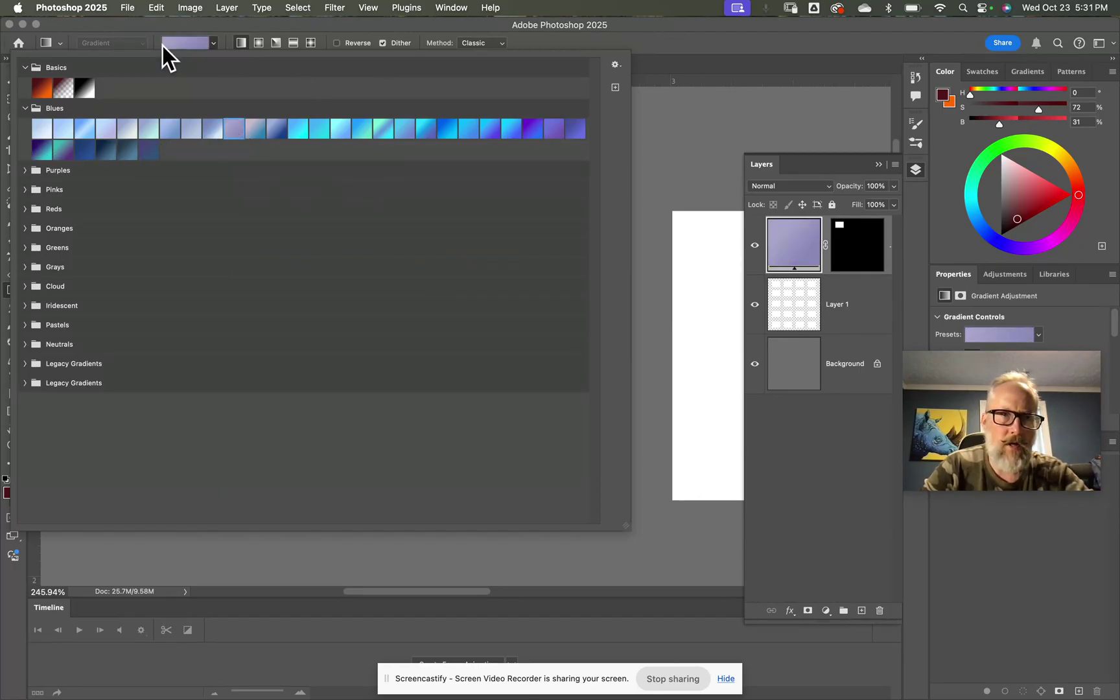
click(194, 47)
drag(190, 329, 390, 326)
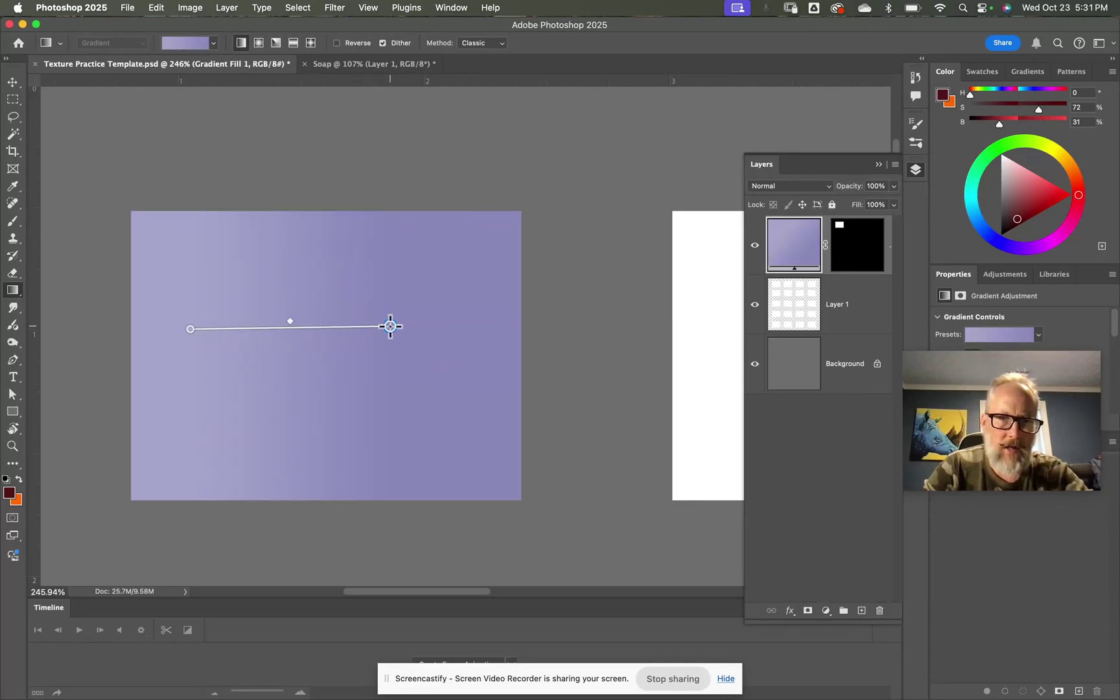
Step: Apply the dark red-to-orange foreground-to-background preset from the Basics gradients to the box
click(214, 41)
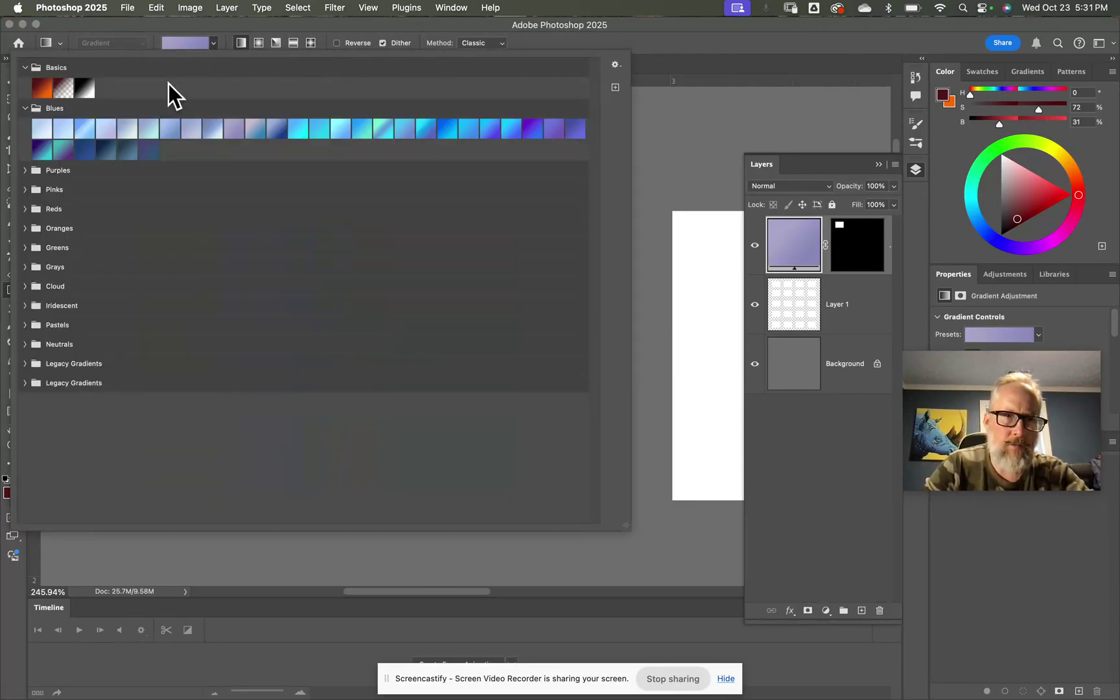
click(43, 87)
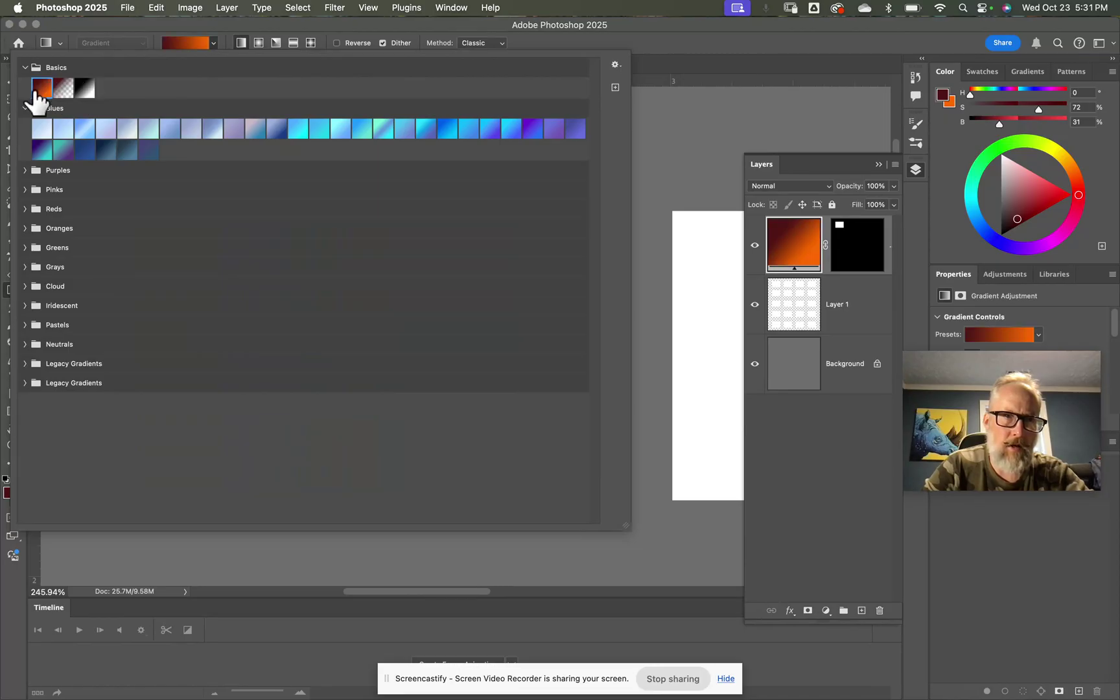
double_click(35, 90)
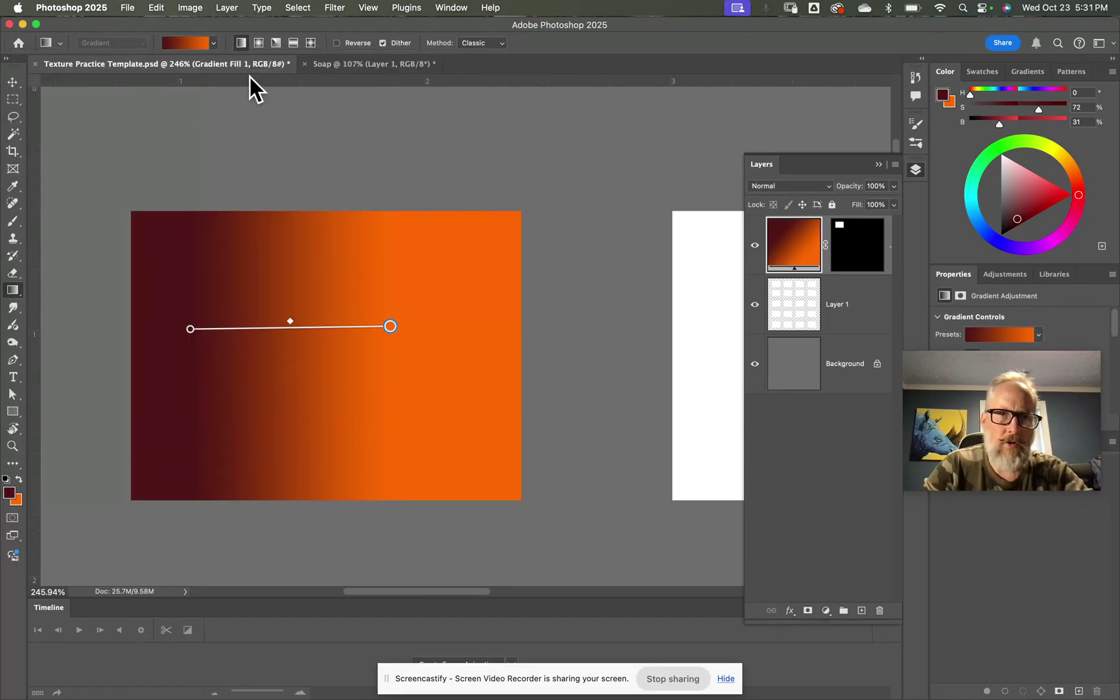
Step: Try the radial, angle, reflected and diamond gradient styles on the box, redrawing the radial, reflected and diamond ones
click(258, 43)
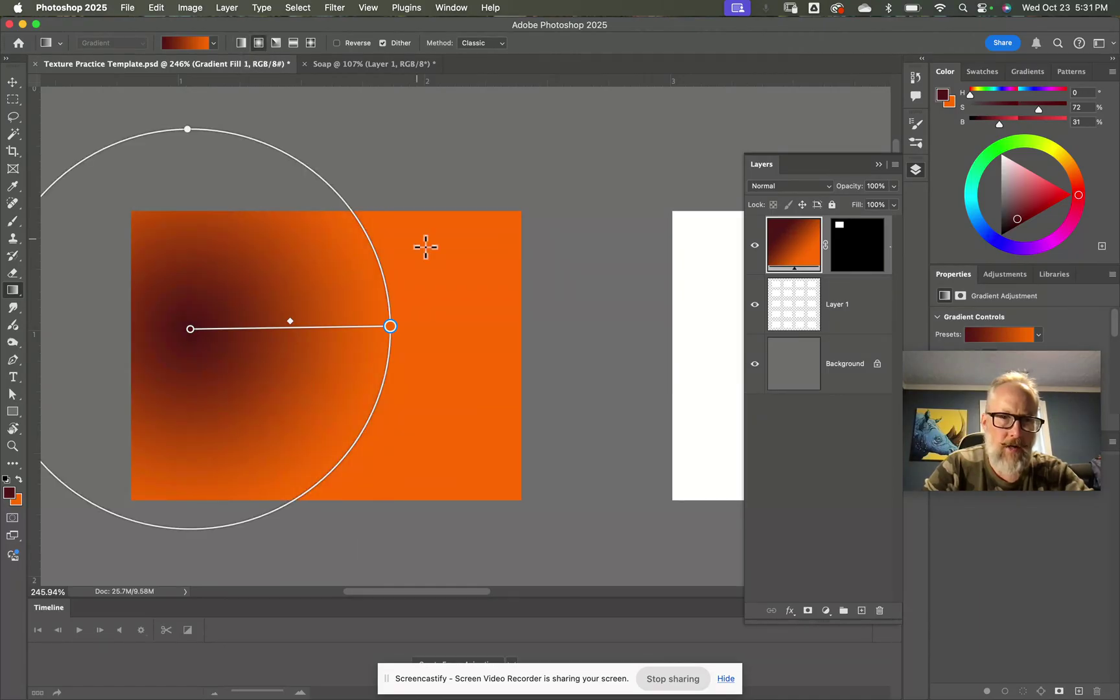
drag(321, 370, 462, 295)
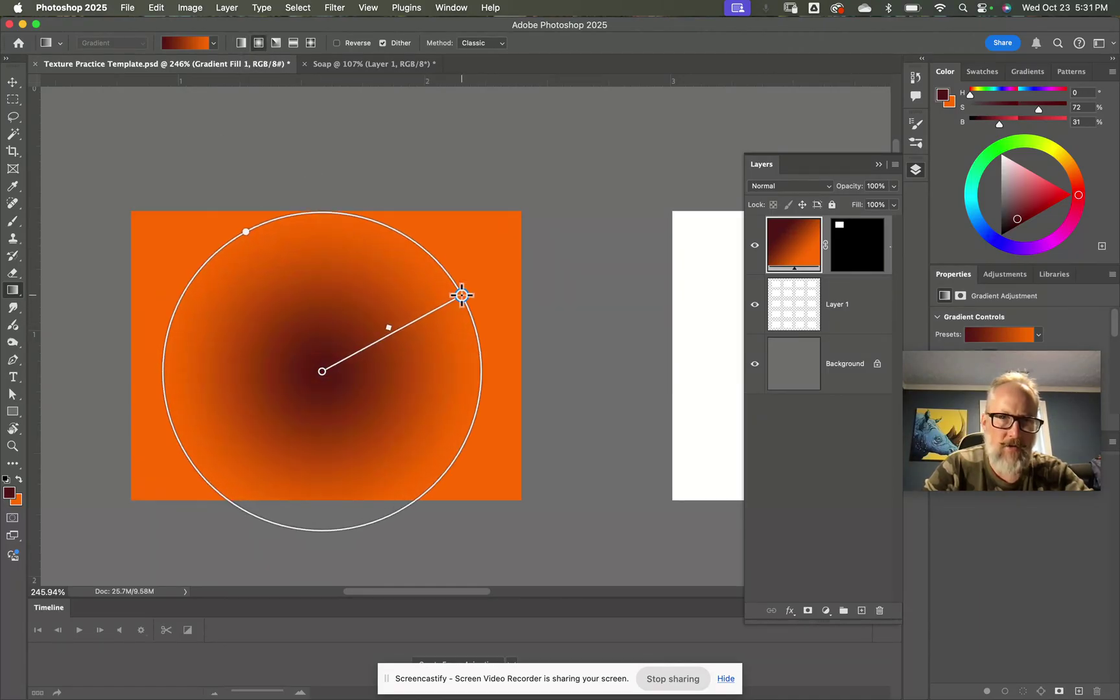
click(275, 45)
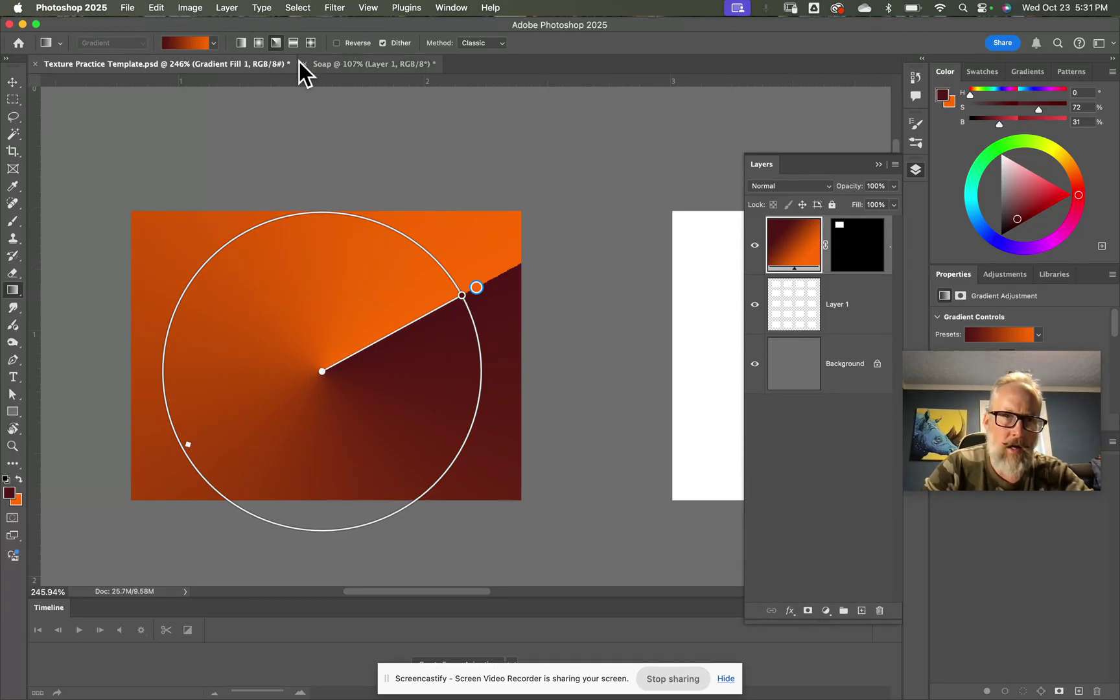
click(294, 43)
drag(356, 293, 368, 364)
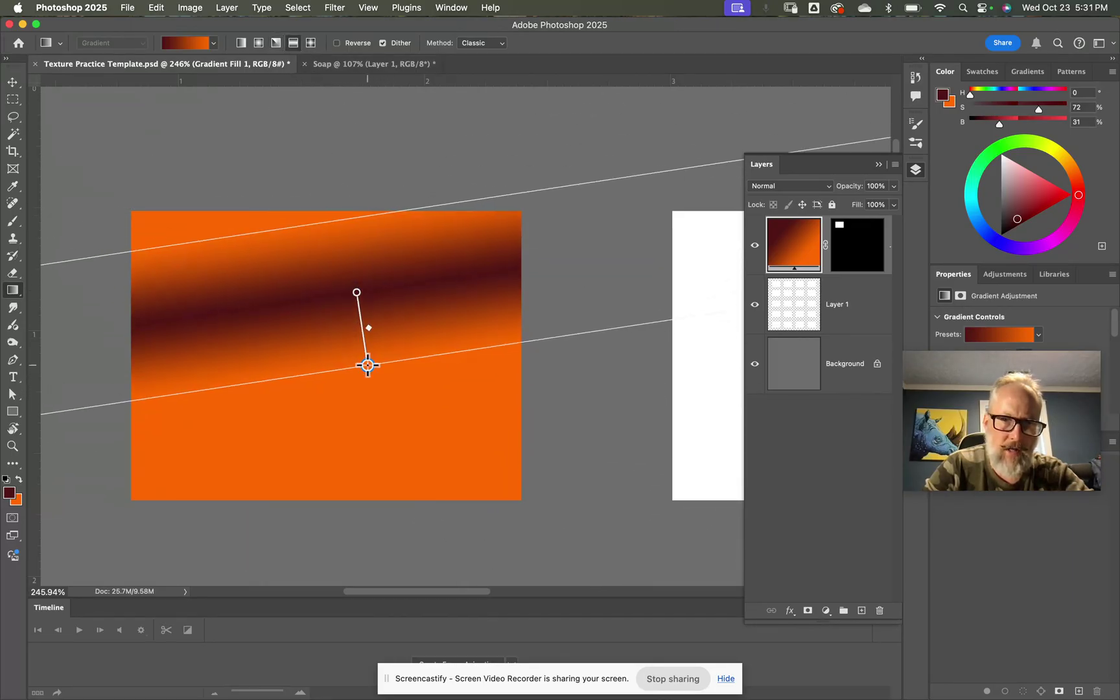
click(311, 42)
drag(294, 346, 292, 496)
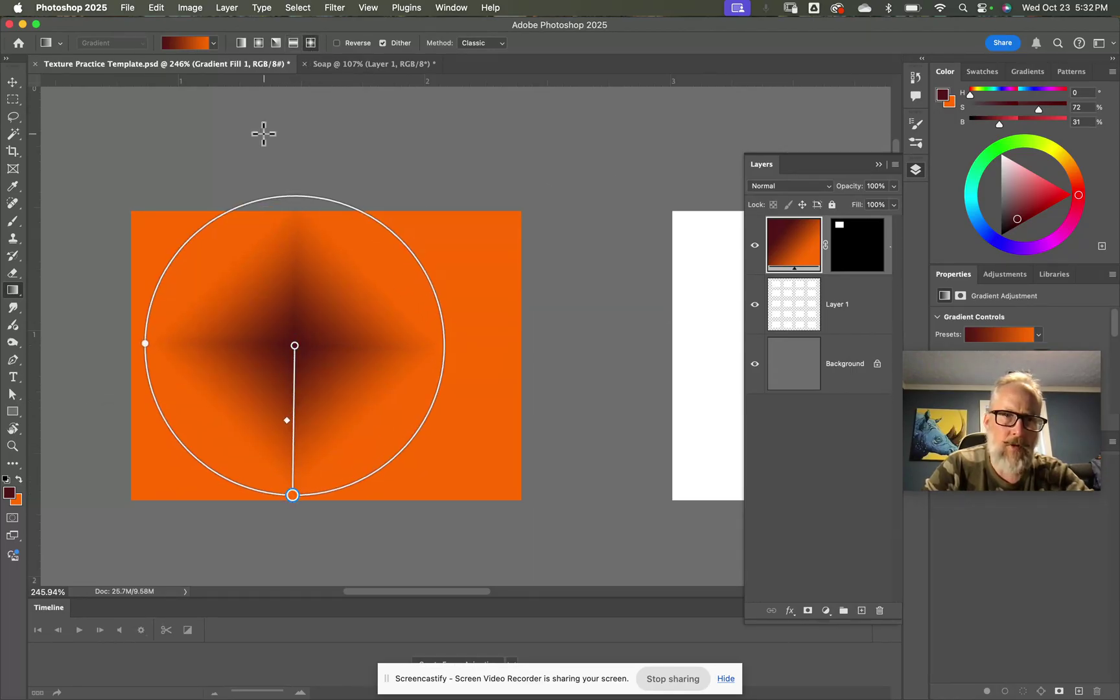
Step: Switch back to the linear style and redraw the gradient vertically, with dark red at the box's bottom and orange at its top
click(244, 44)
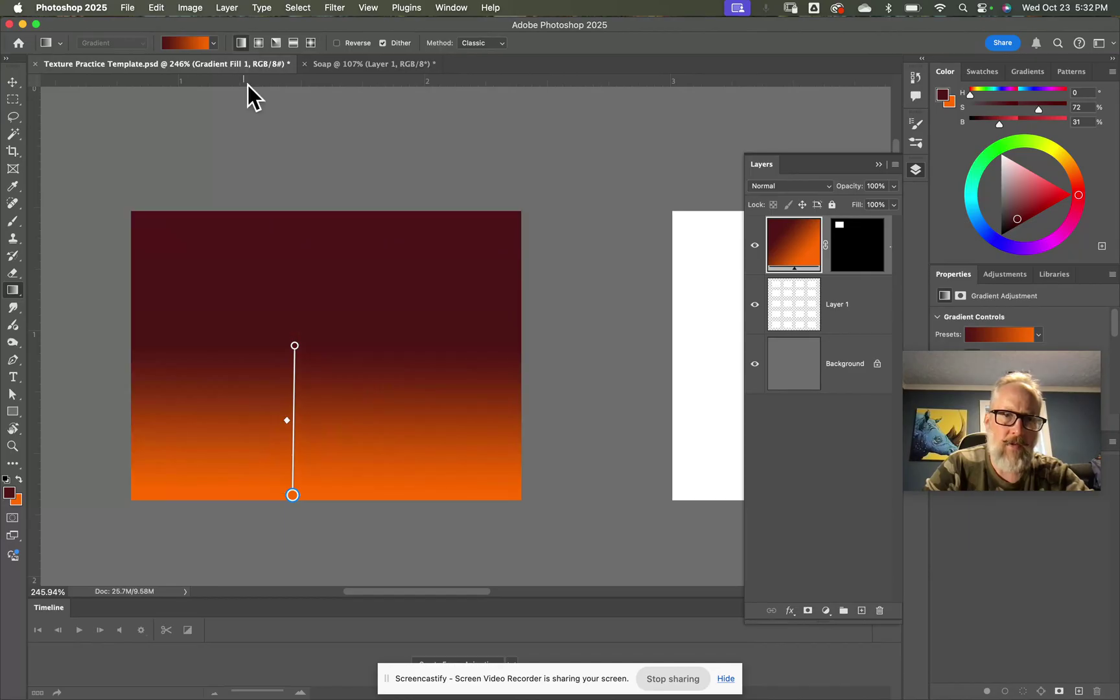
mouse_move(336, 233)
mouse_down()
mouse_move(320, 476)
mouse_move(338, 426)
mouse_move(336, 235)
mouse_up()
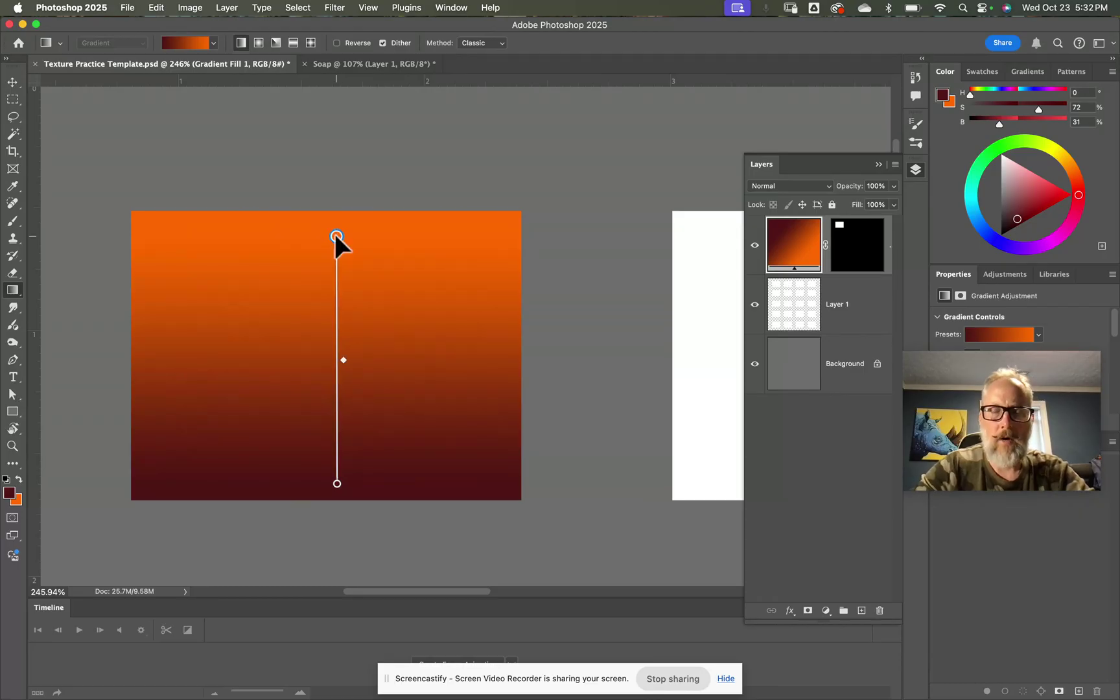
drag(930, 352, 893, 516)
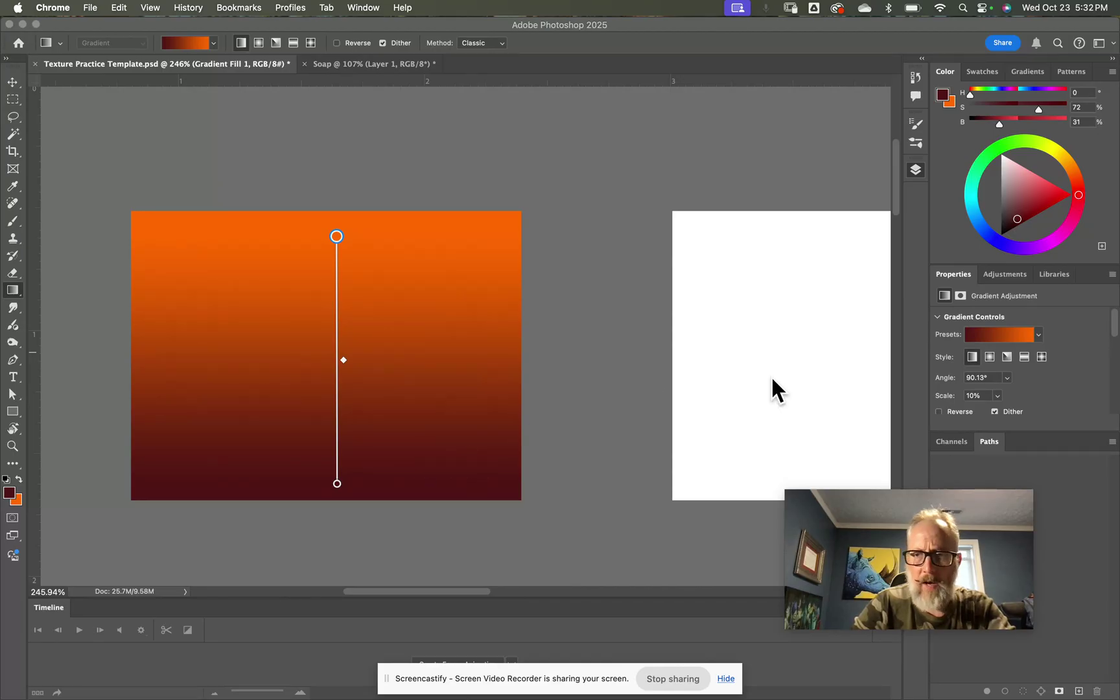
click(996, 336)
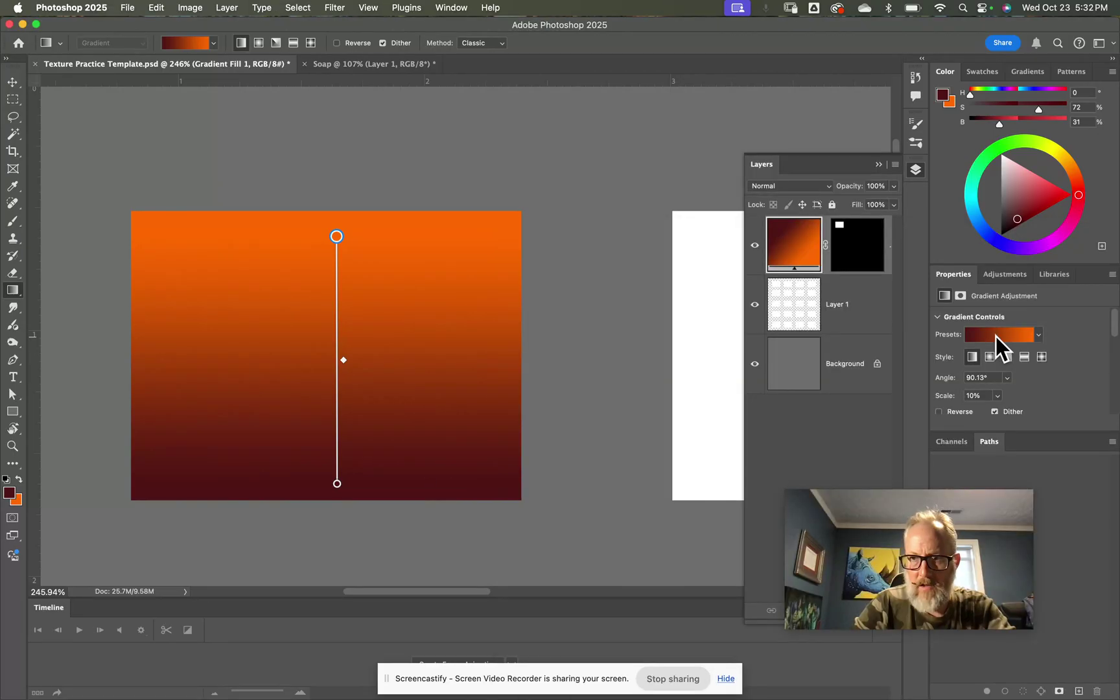
Step: Edit the box's gradient fill and recolor its dark red end stop to purple, #a012a2
click(996, 336)
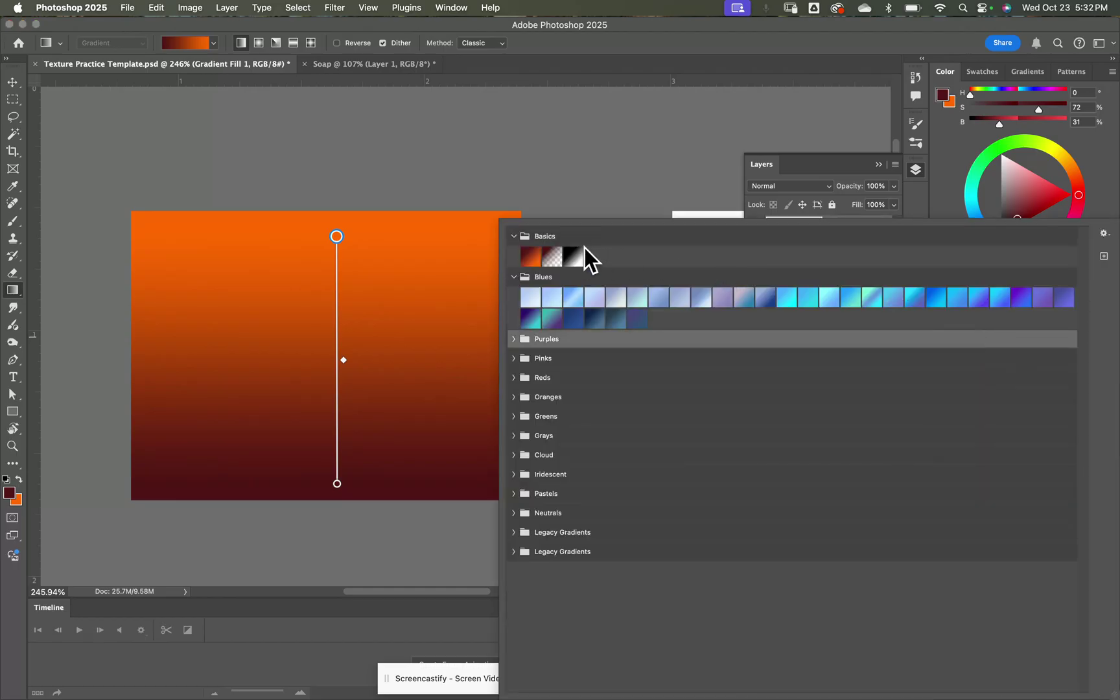
double_click(526, 251)
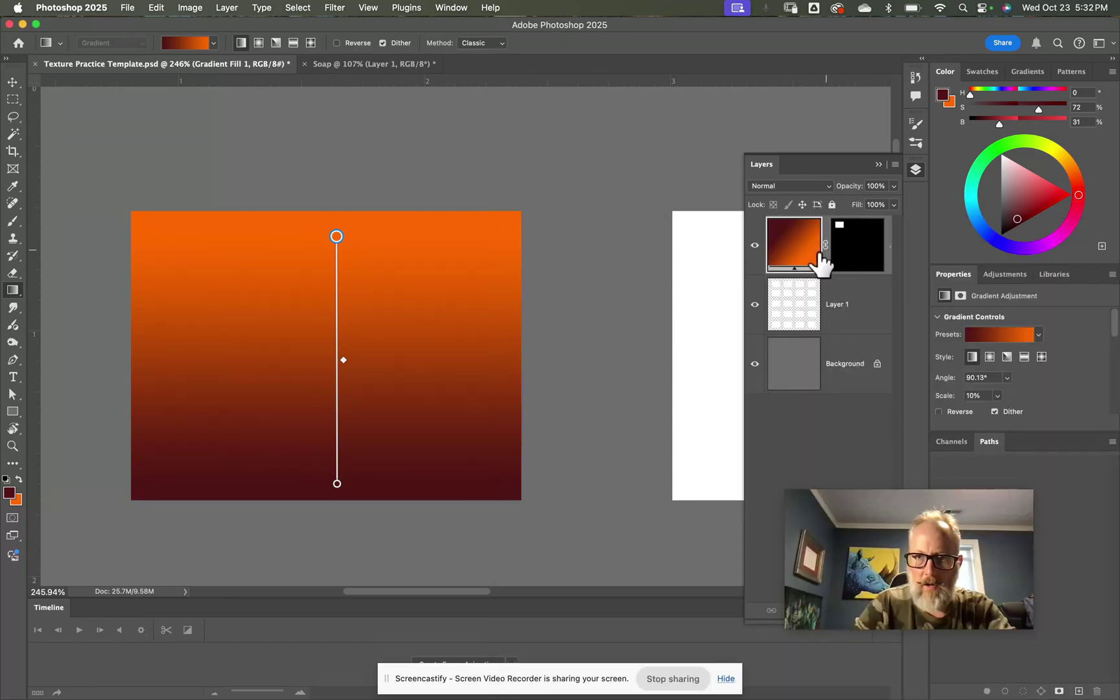
double_click(818, 256)
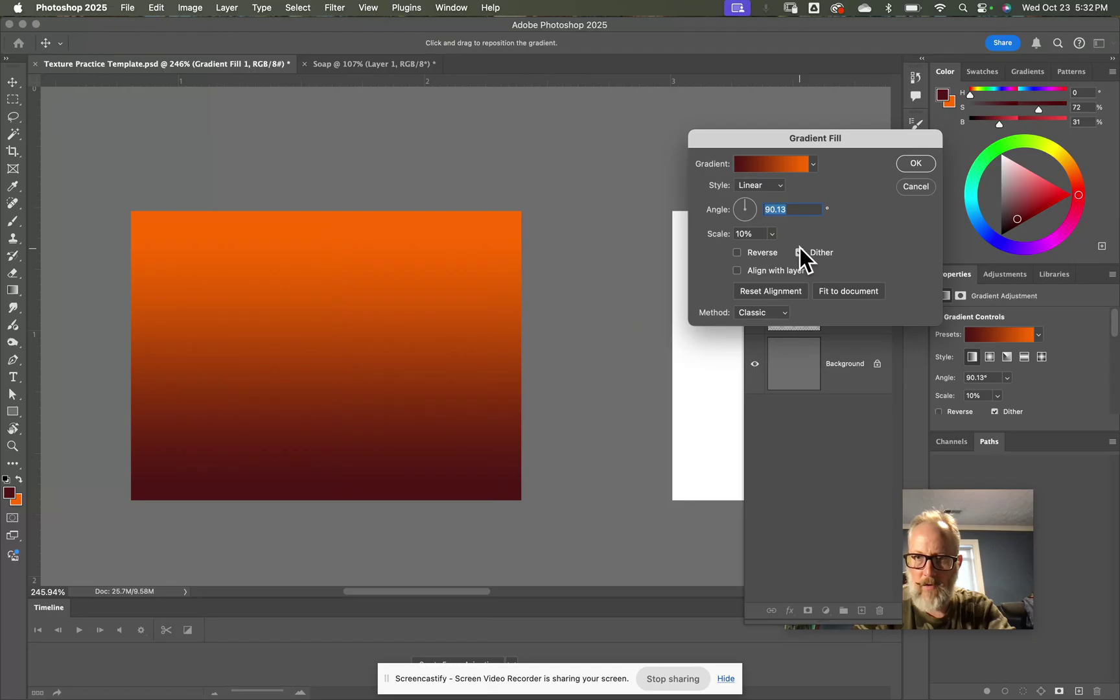
click(787, 166)
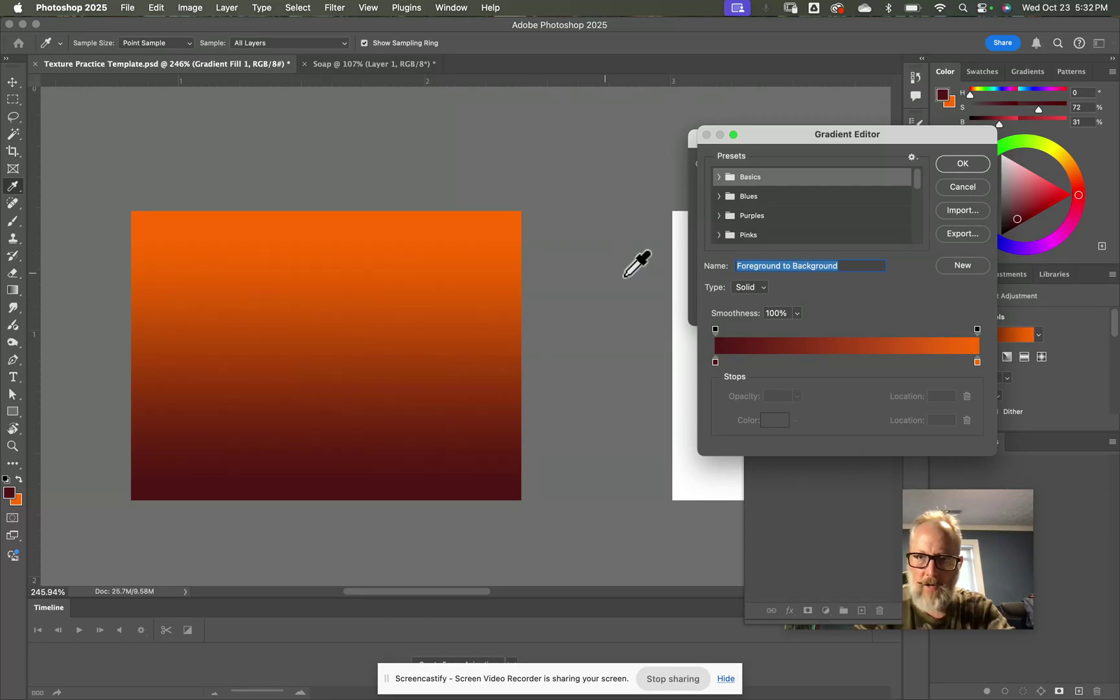
double_click(715, 361)
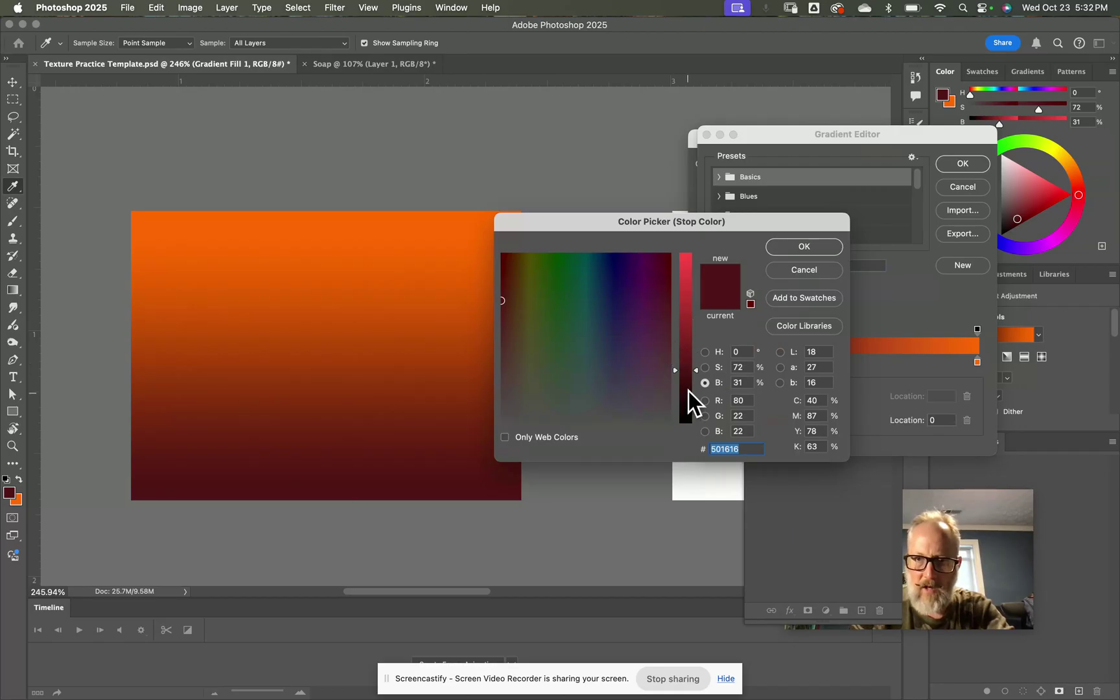
mouse_move(697, 371)
mouse_down()
mouse_move(696, 314)
mouse_move(613, 302)
mouse_move(641, 272)
mouse_up()
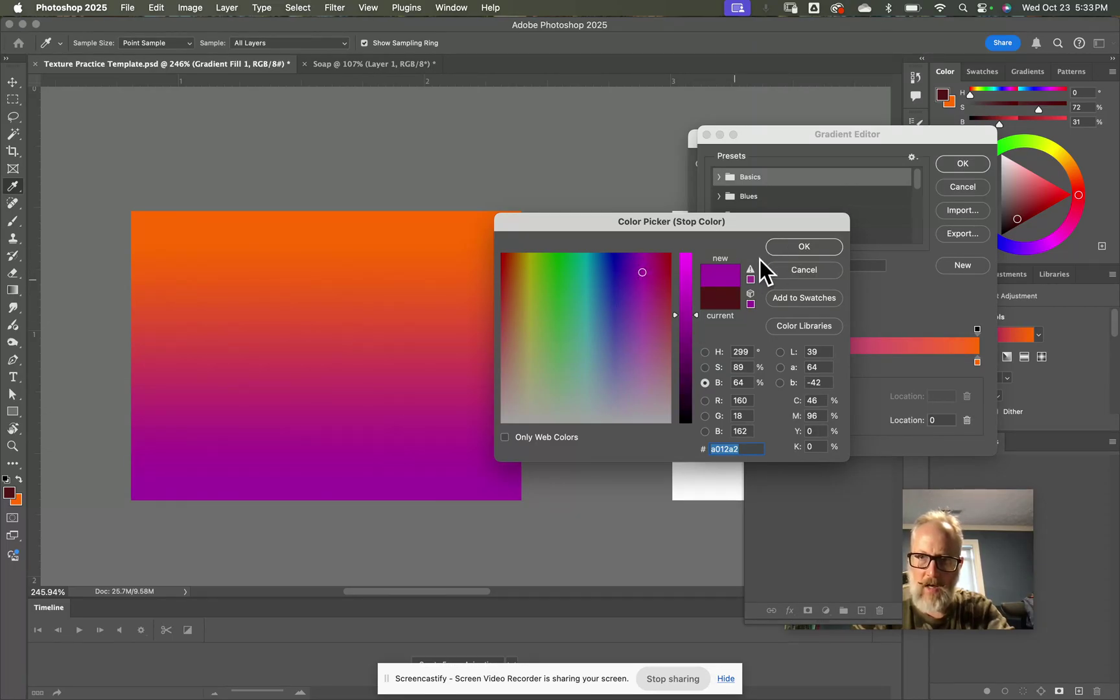
click(809, 243)
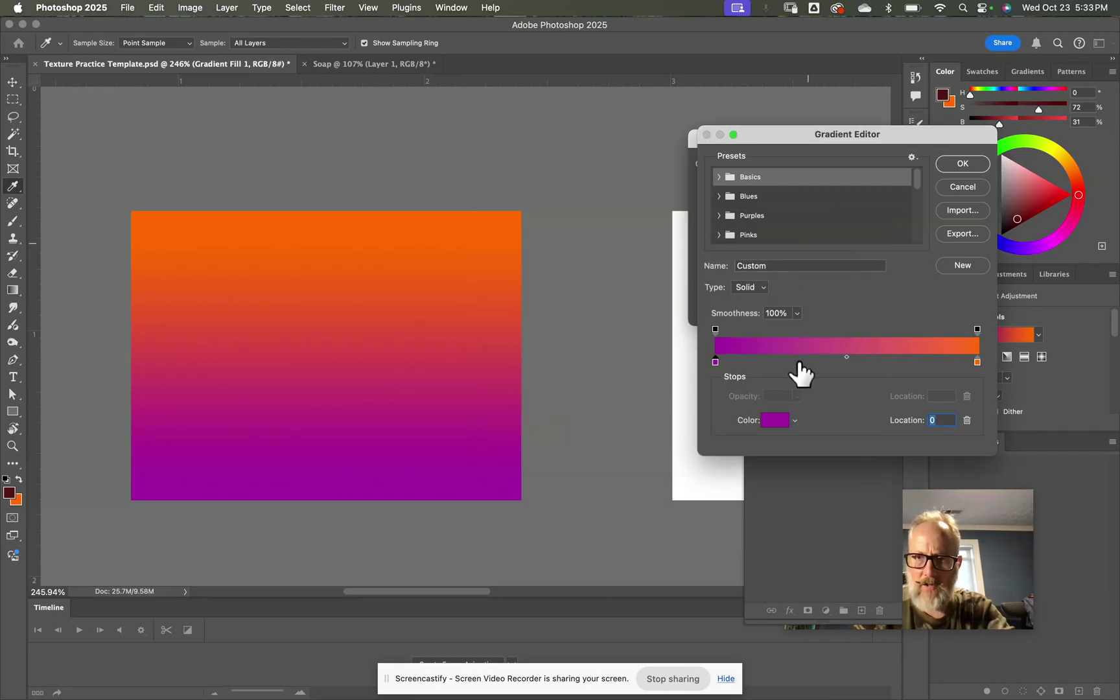
Step: Add three color stops to the gradient at locations 31, 45 and 57
click(798, 362)
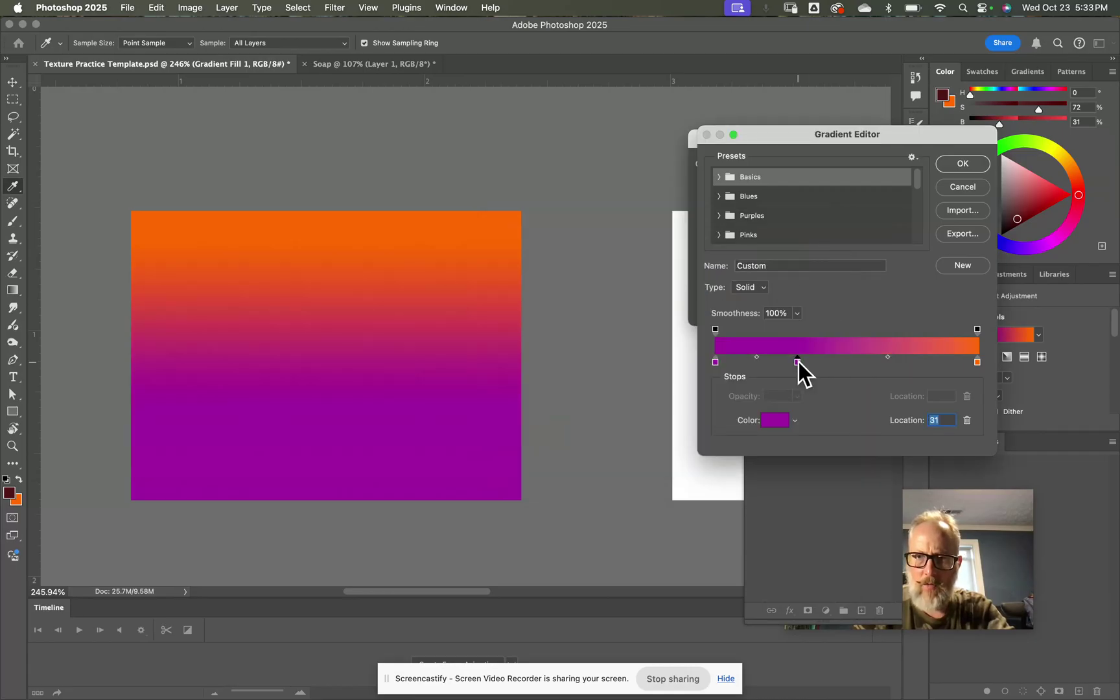
click(833, 362)
click(866, 361)
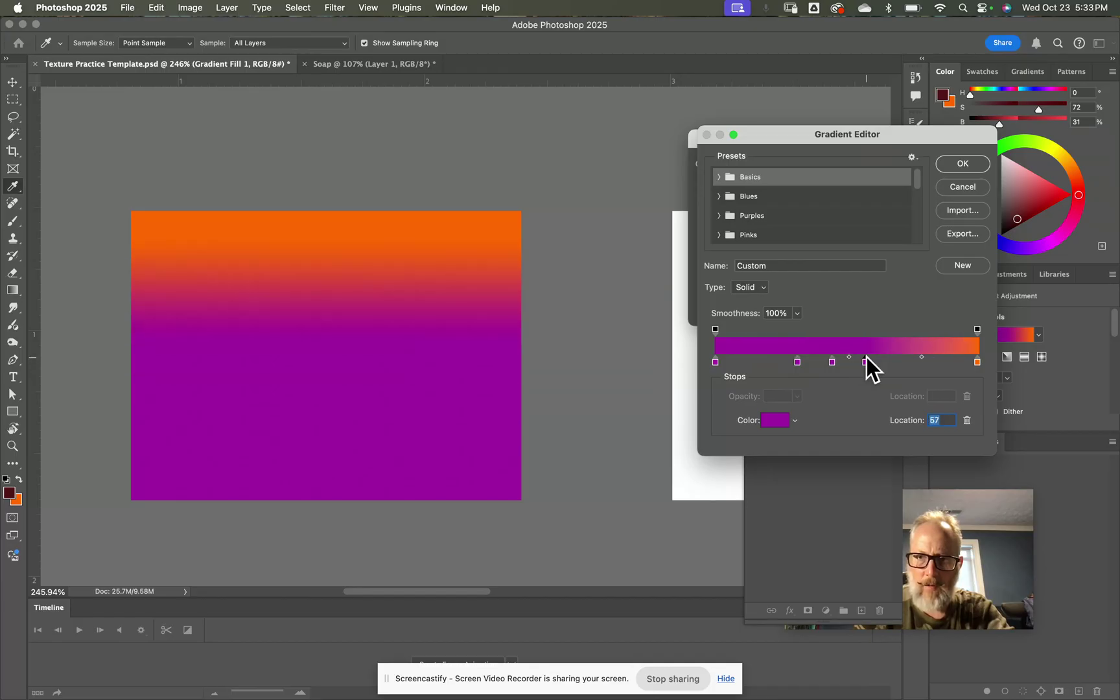
Step: Recolor the three middle stops green (#3ba212), dark red and olive yellow in order, and shift the red and yellow ones toward the orange end
double_click(797, 362)
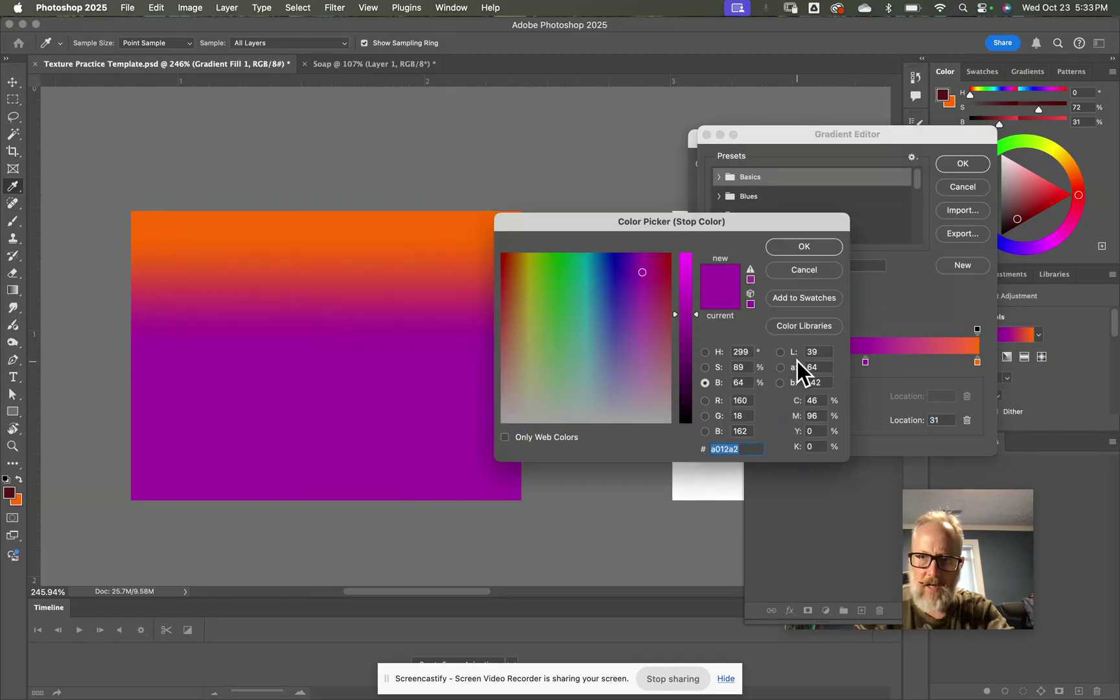
click(550, 272)
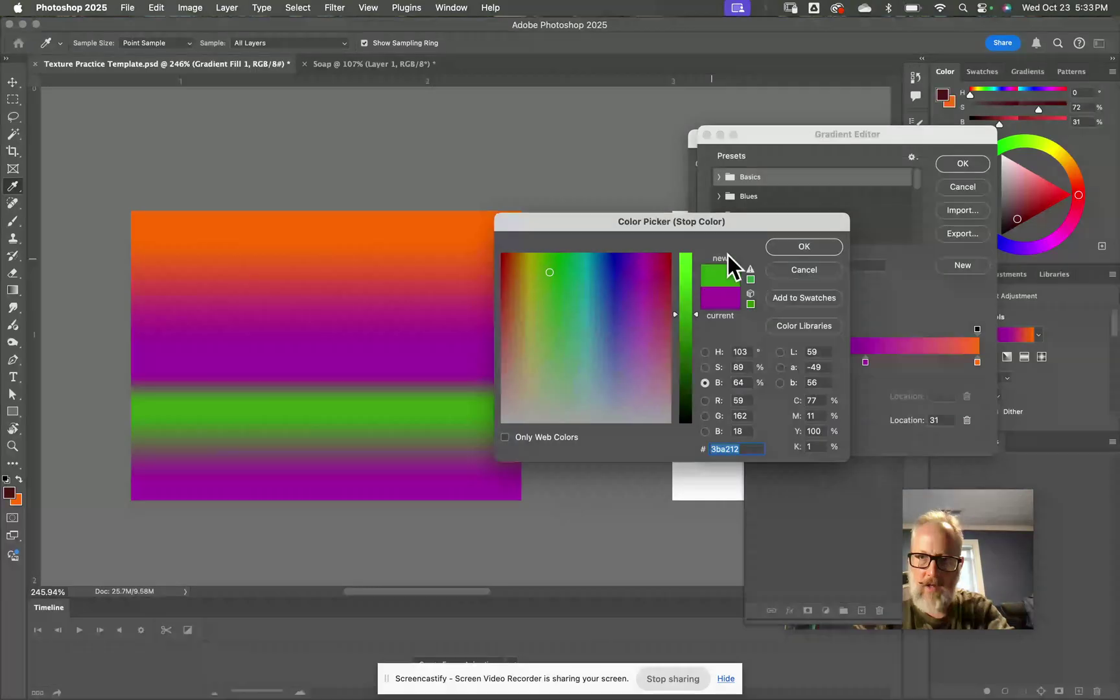
click(799, 247)
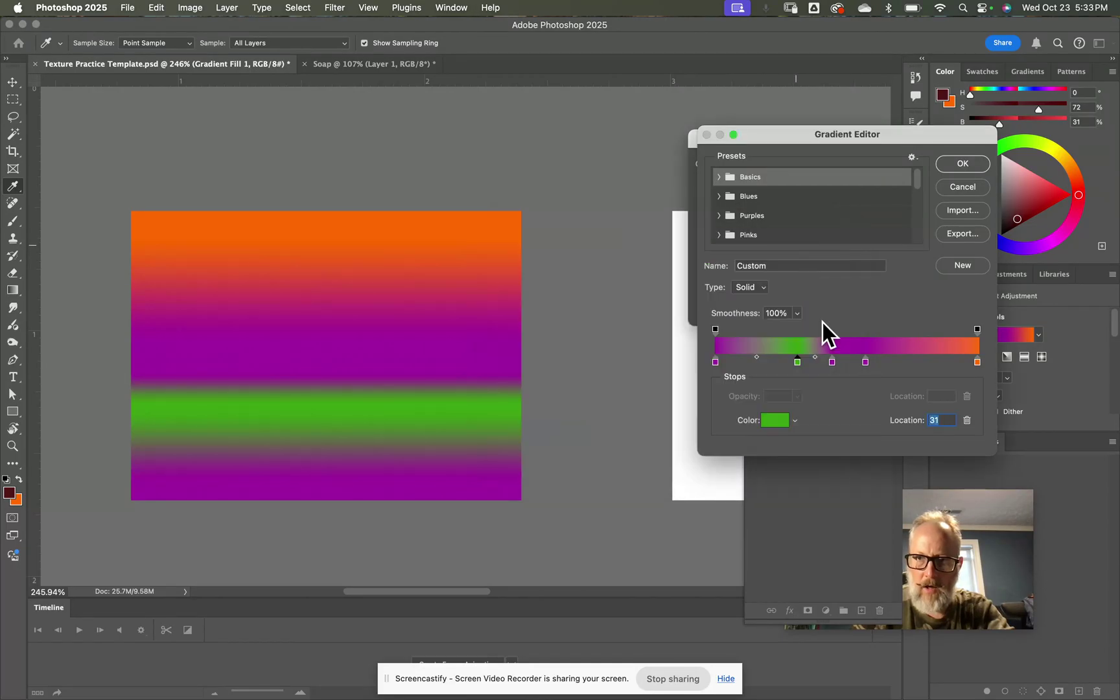
double_click(833, 361)
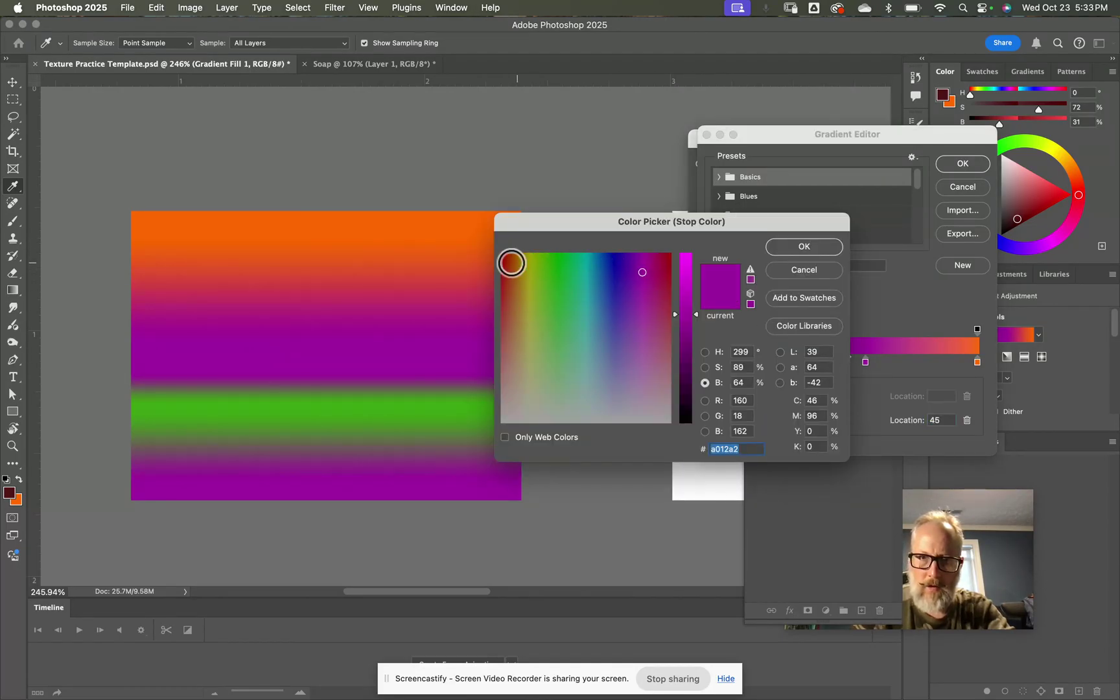
click(505, 262)
click(814, 248)
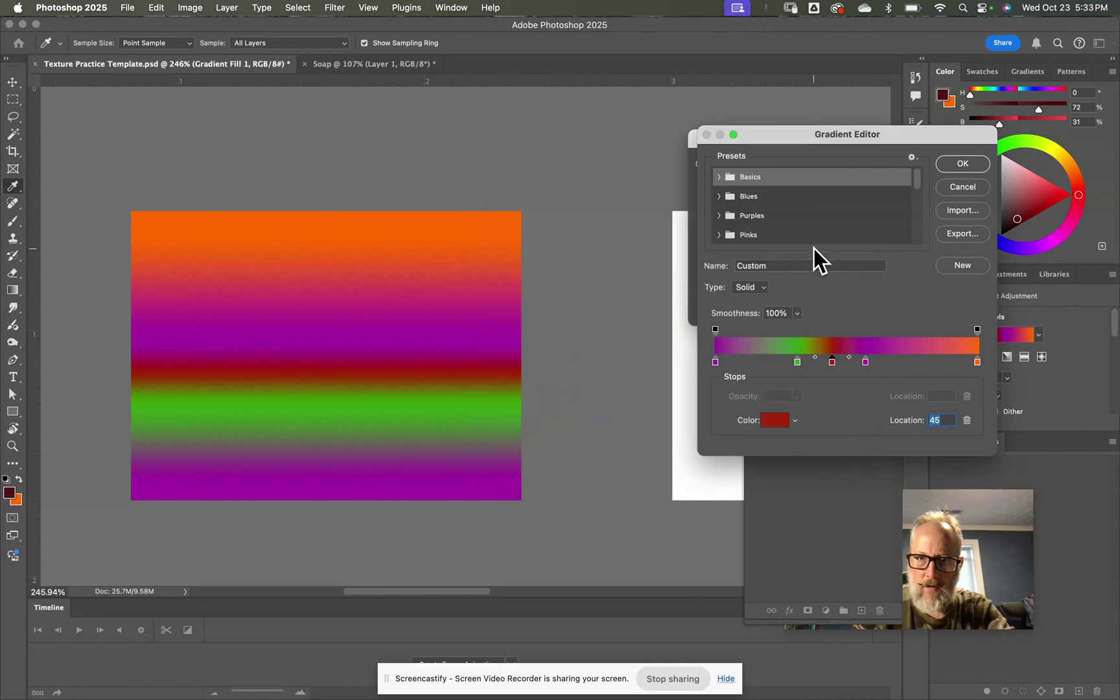
double_click(866, 362)
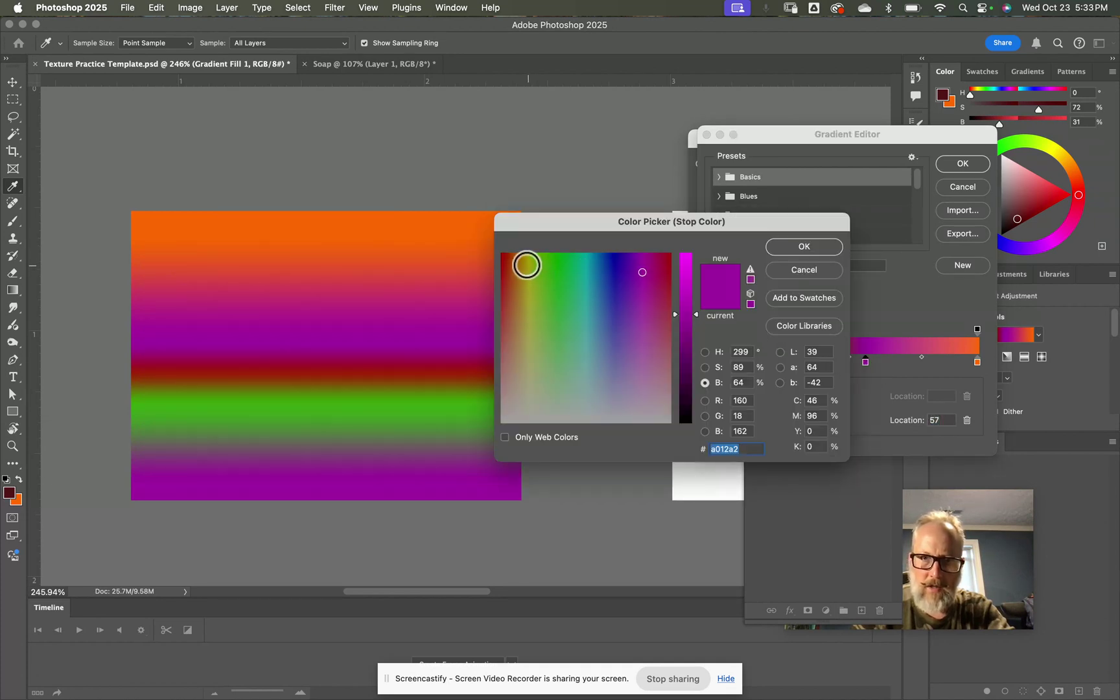
click(526, 265)
click(800, 244)
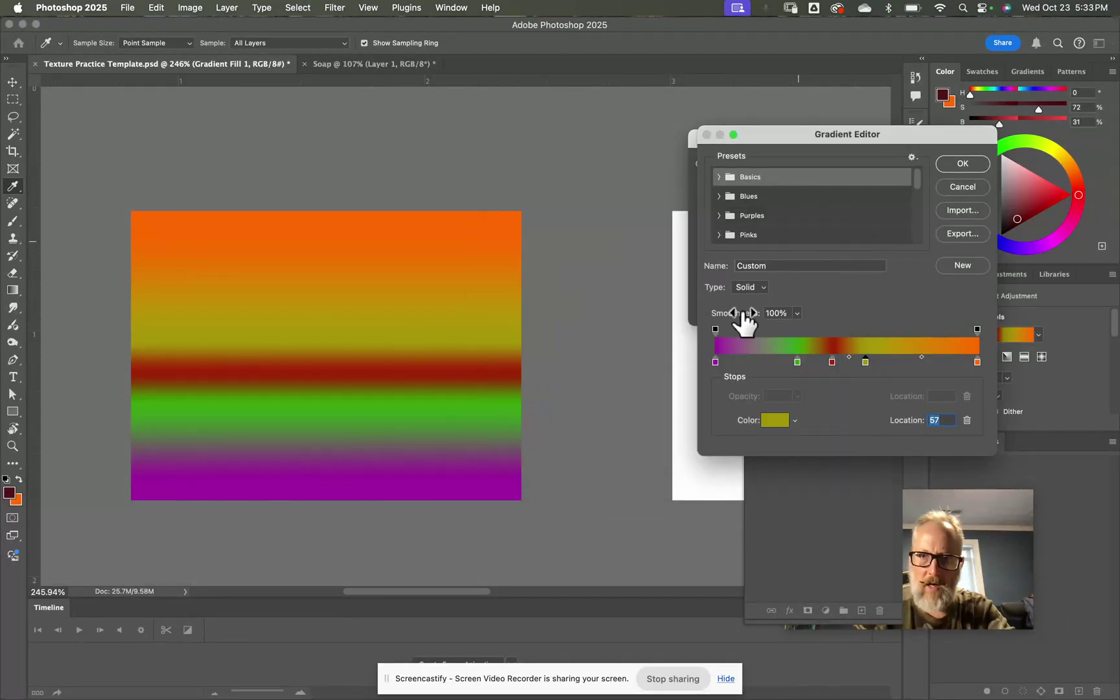
drag(866, 365, 910, 365)
drag(832, 362, 881, 360)
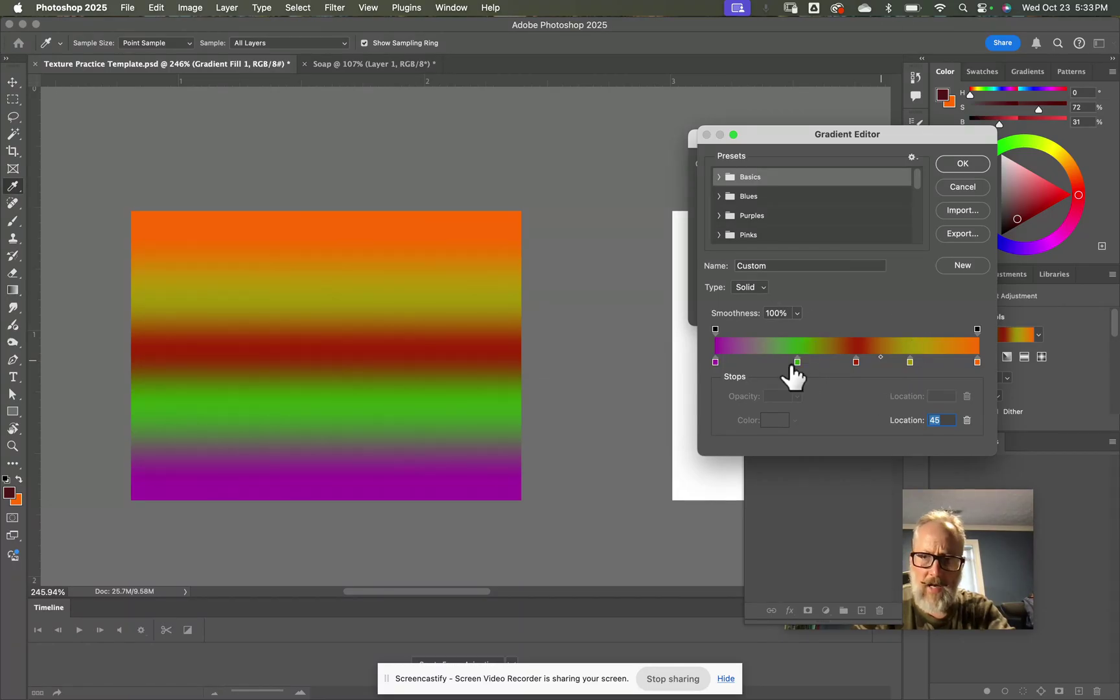
Step: Remove the green, red and yellow stops from the gradient and apply the plain purple-to-orange gradient to the box
drag(798, 361, 772, 496)
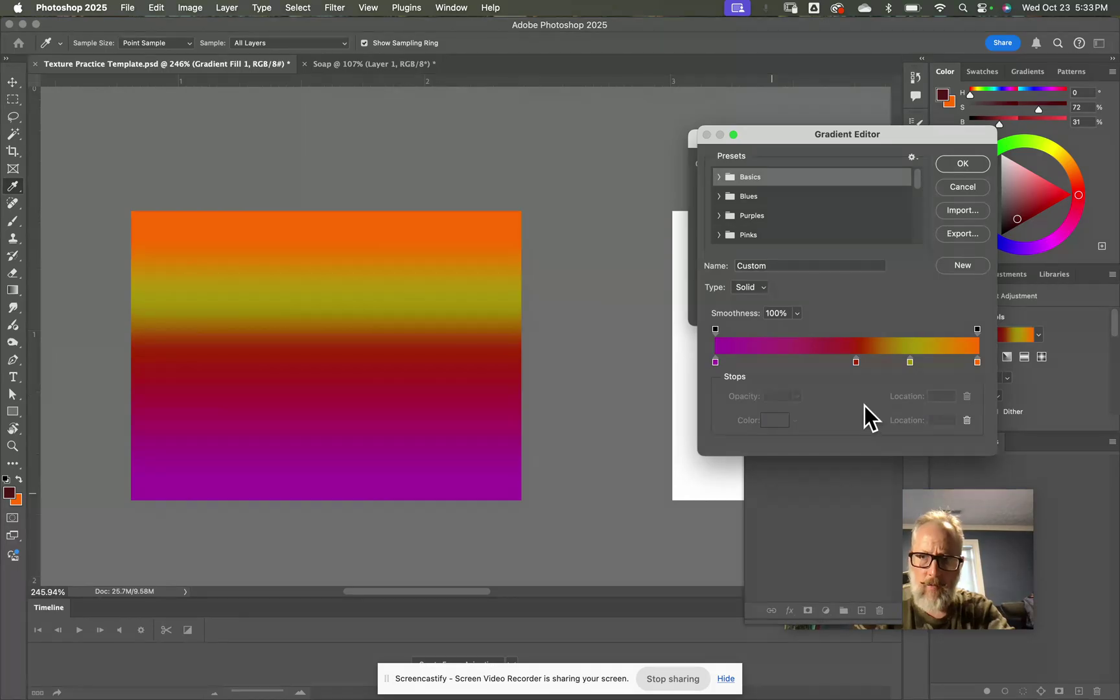
drag(855, 361, 840, 480)
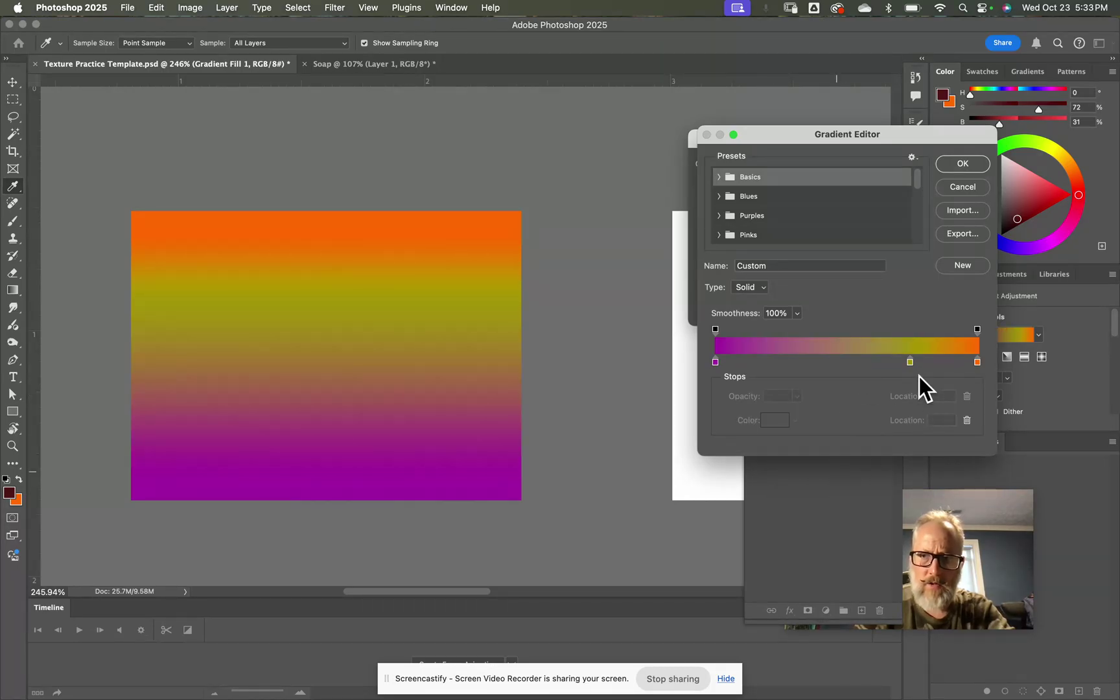
drag(912, 362, 920, 497)
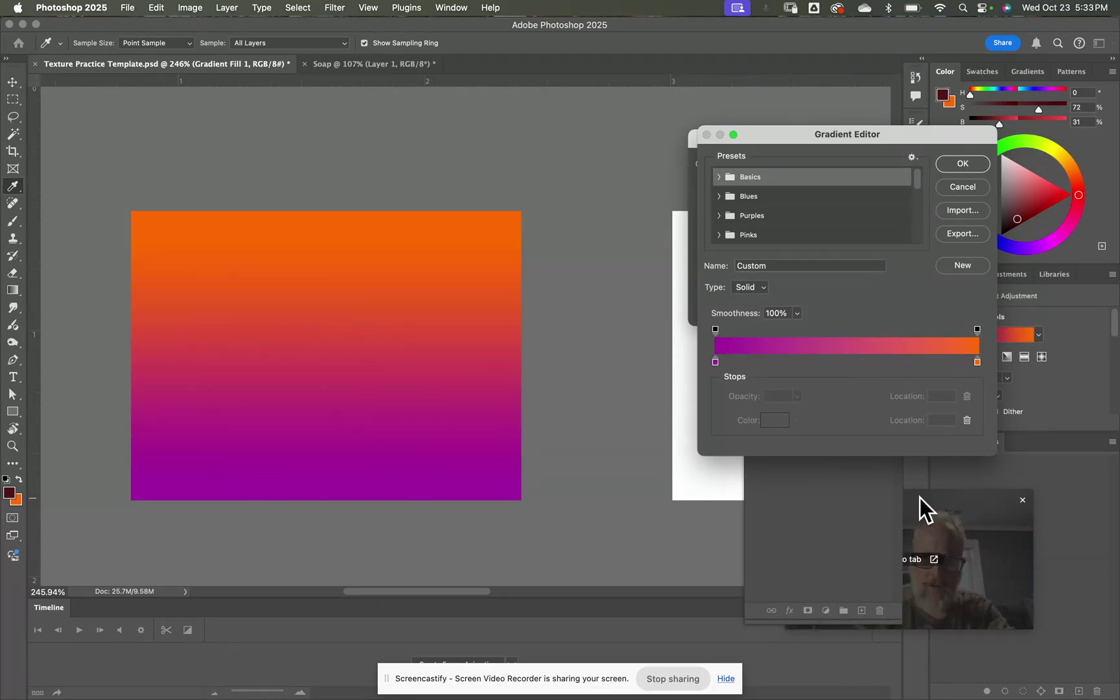
click(963, 164)
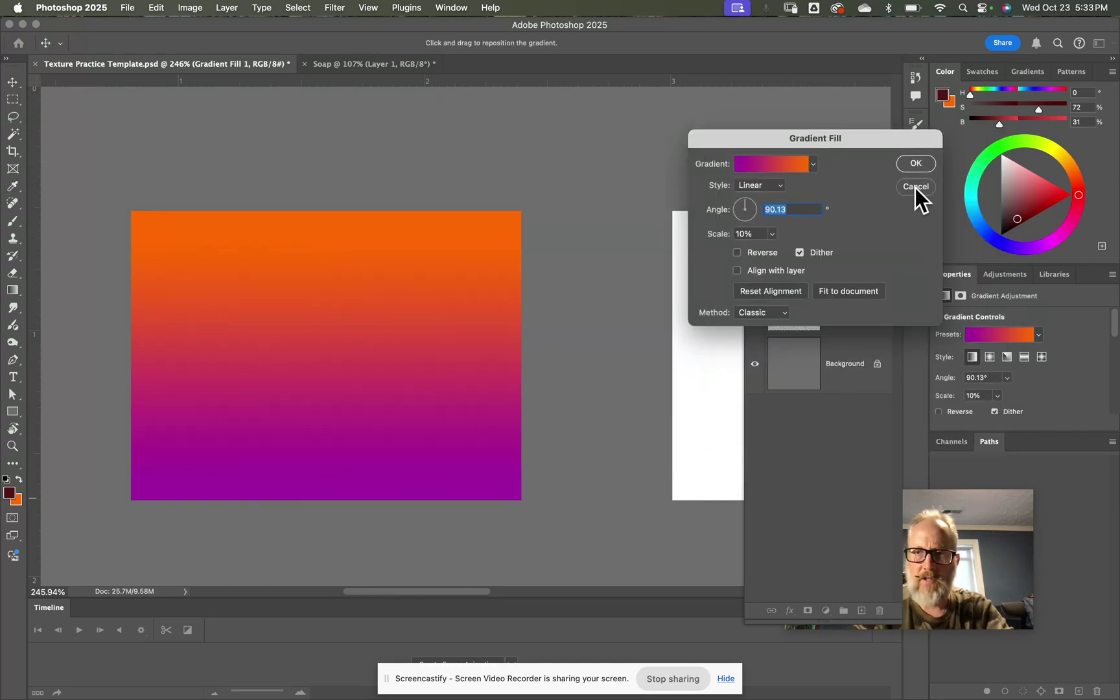
click(916, 163)
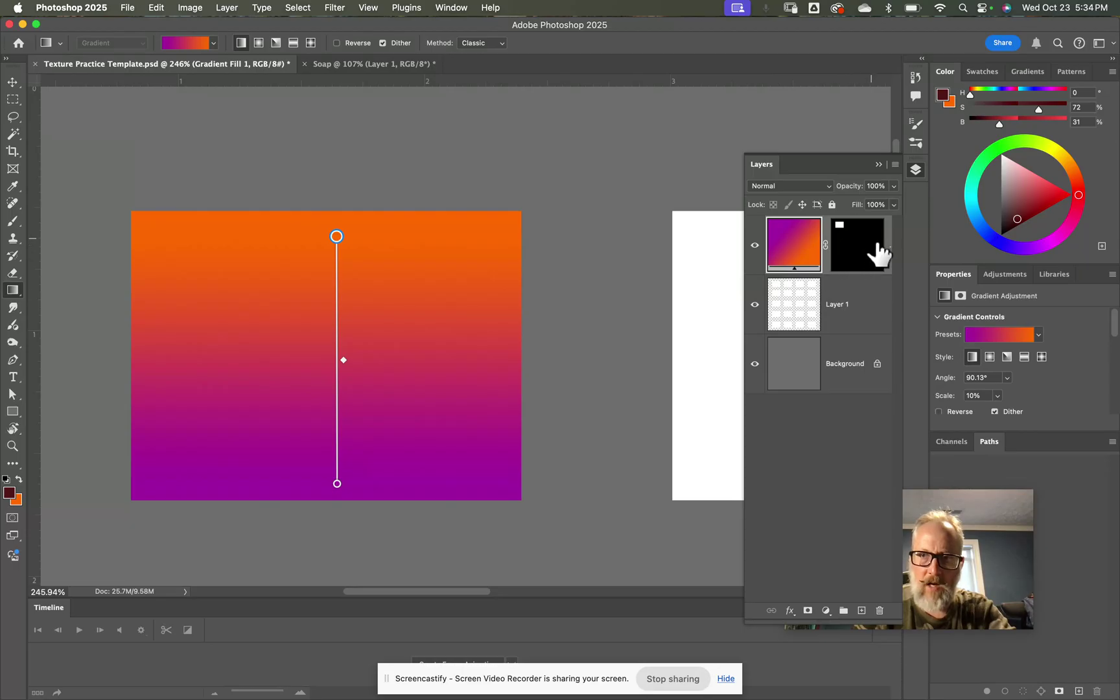
double_click(791, 245)
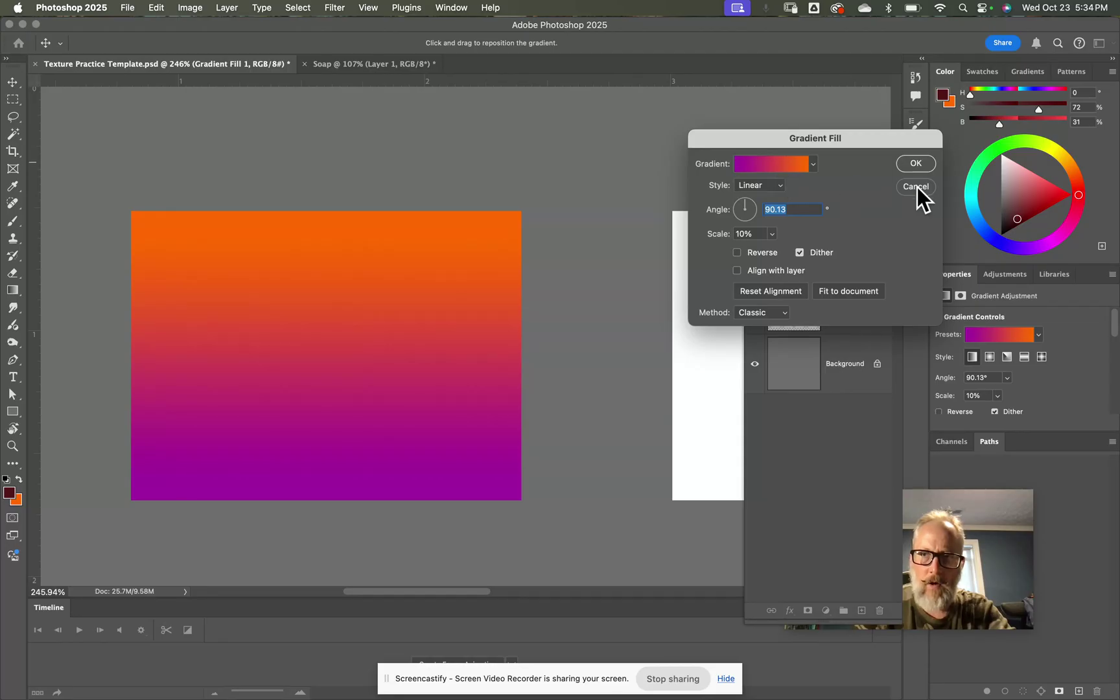
click(915, 164)
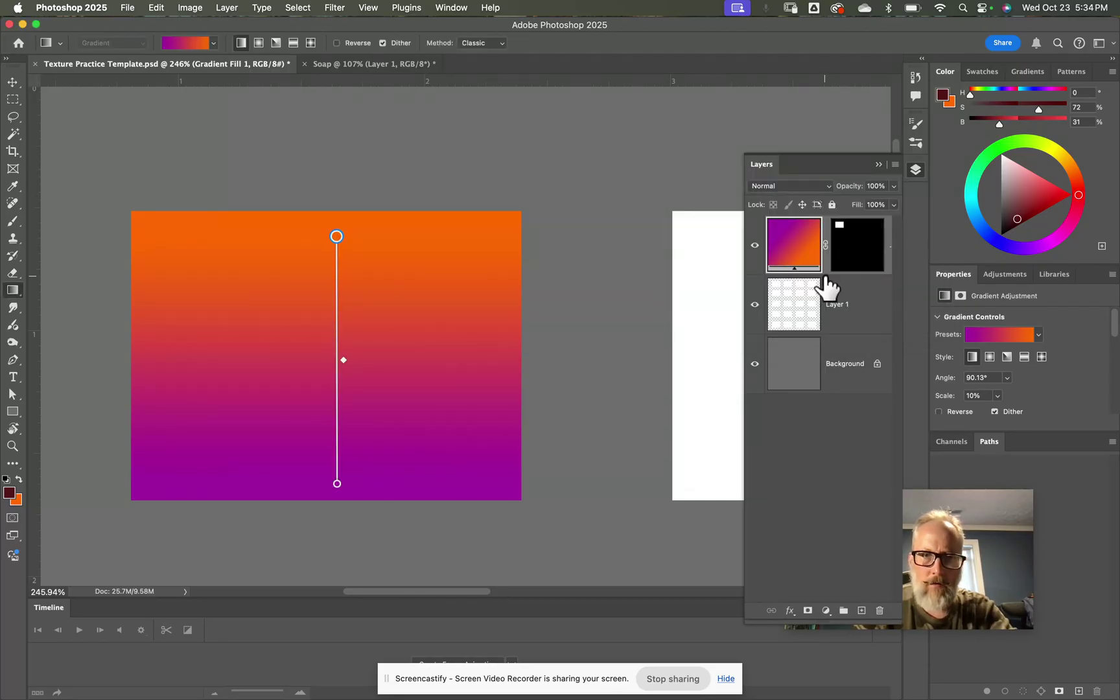
scroll(648, 321, right, 10)
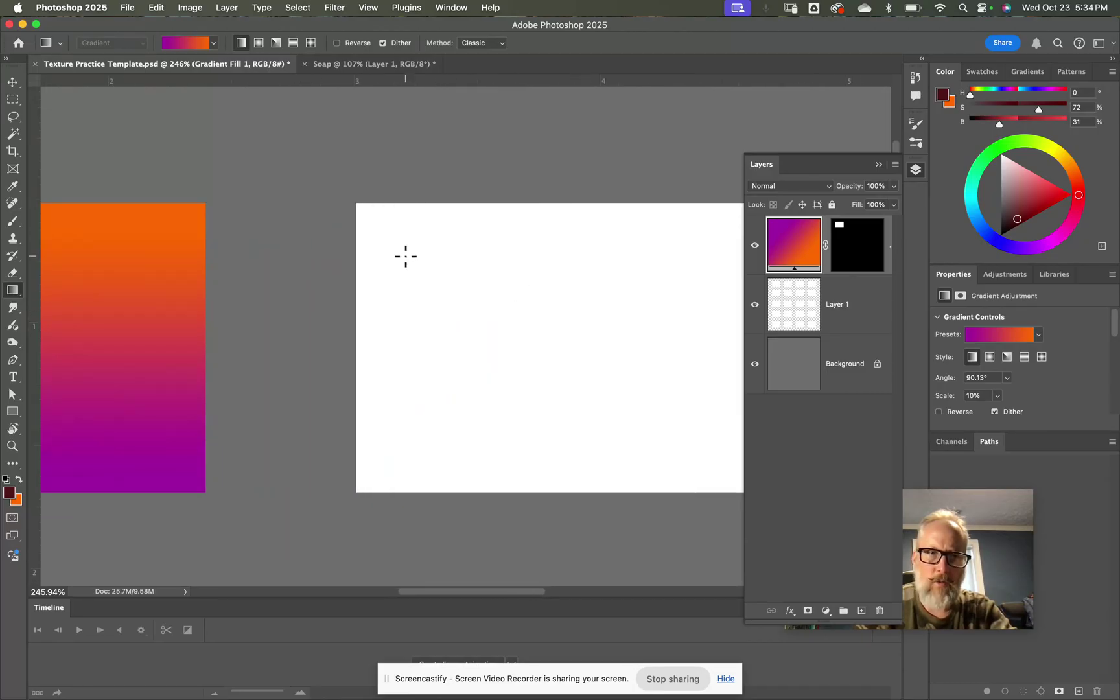
scroll(295, 244, left, 10)
Step: Add the text label "Gradient" in the gray space just below the first box
scroll(295, 243, down, 3)
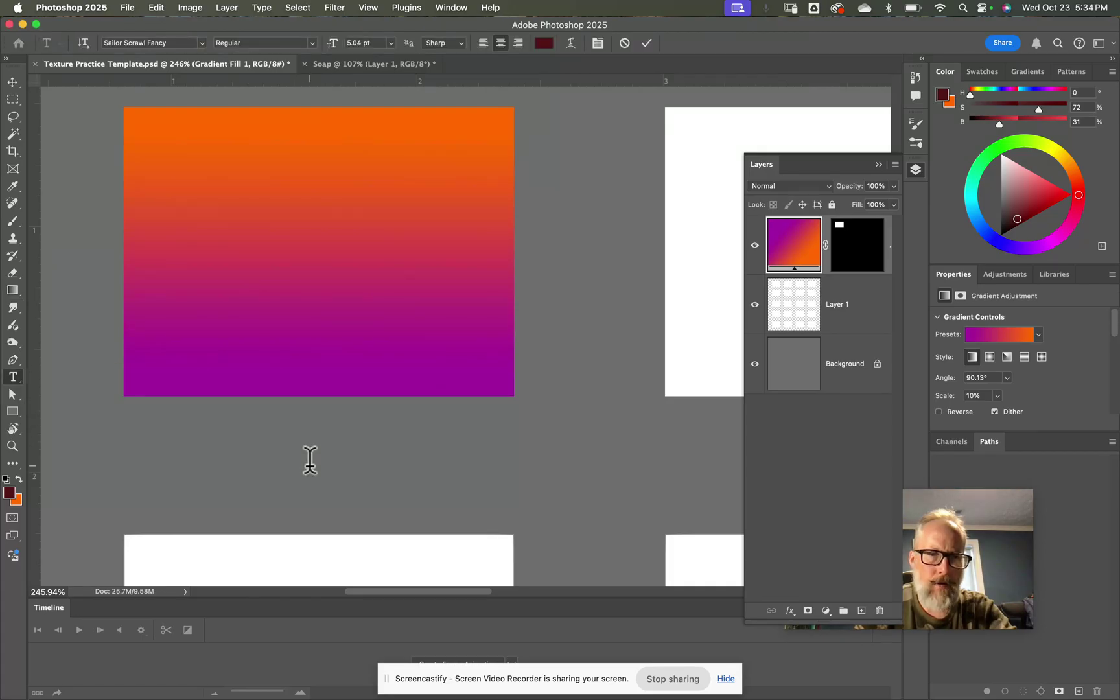
click(310, 460)
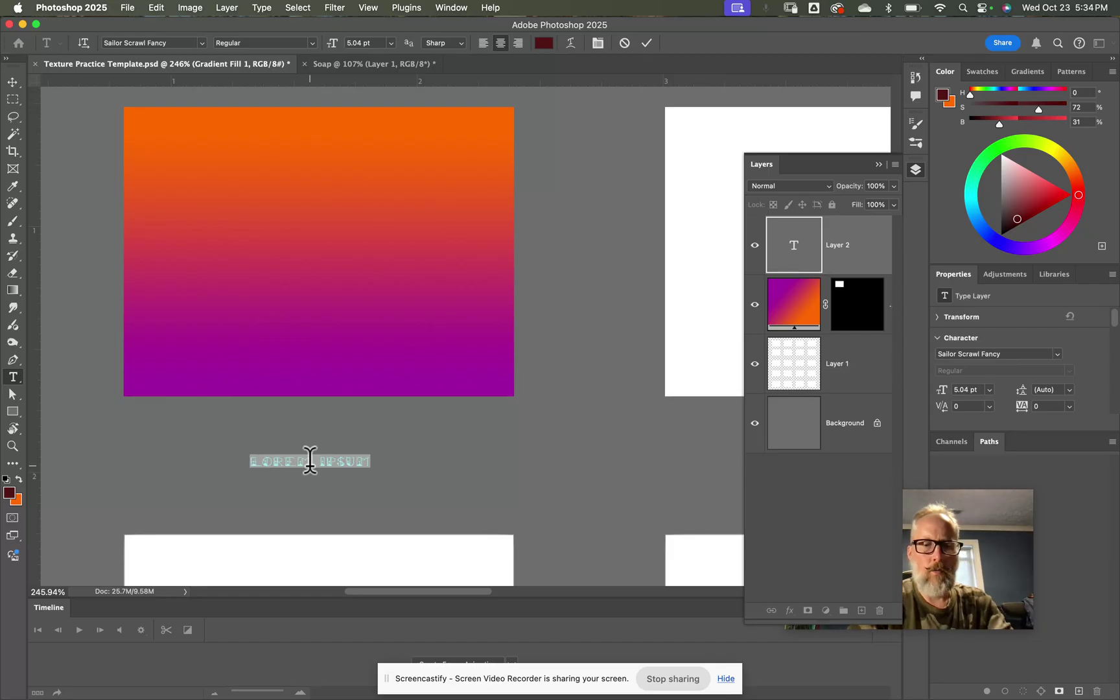
key(BackSpace)
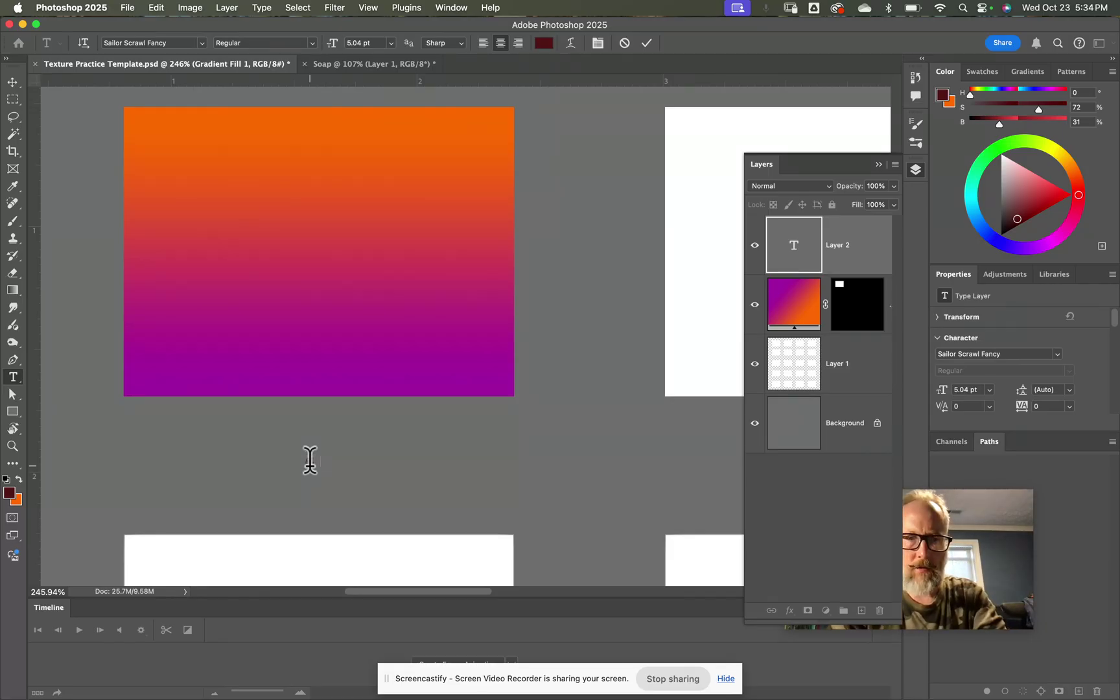
text(GRADIENT)
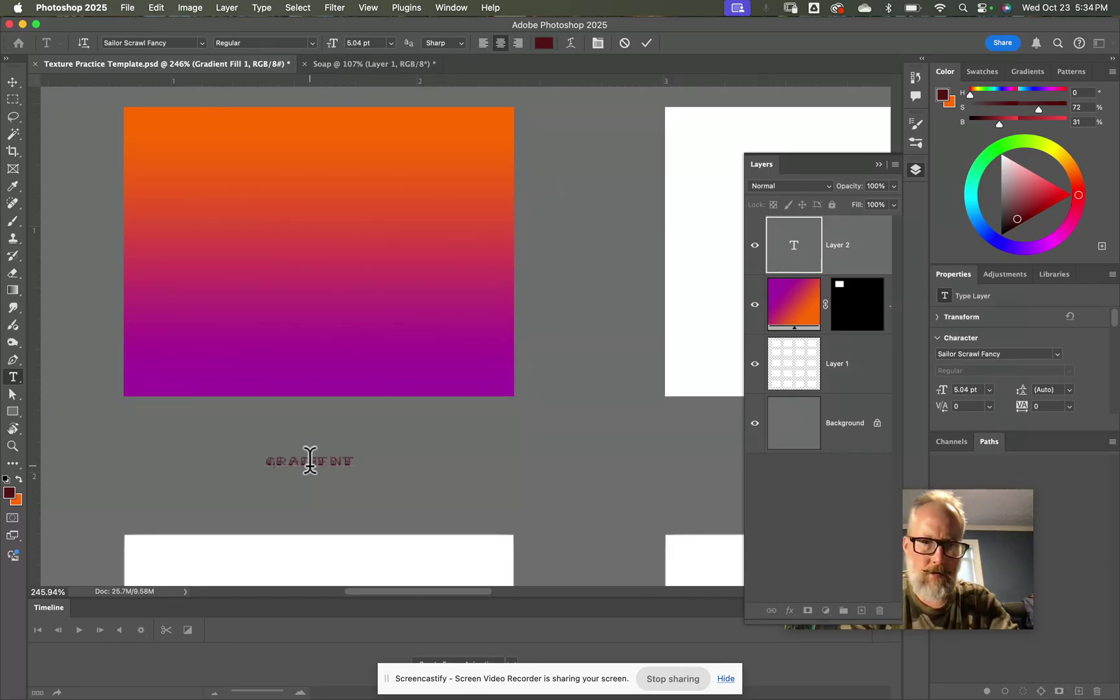
Step: Set the "Gradient" label's font size to 18 pt, commit the text and switch to the Move tool
double_click(310, 461)
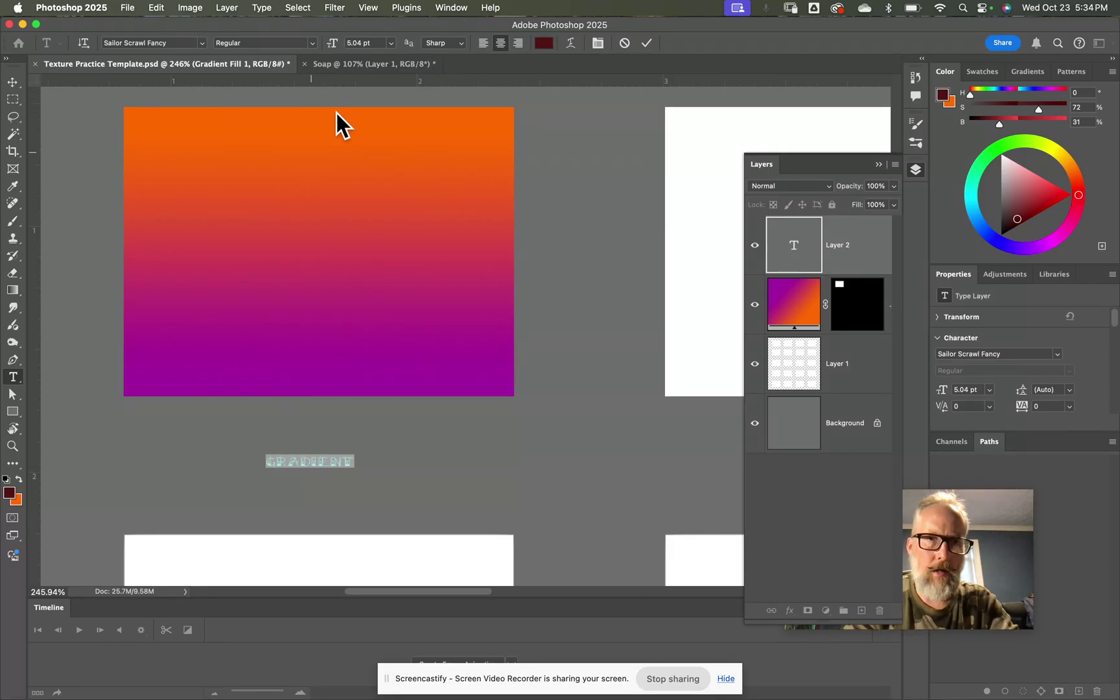
click(390, 44)
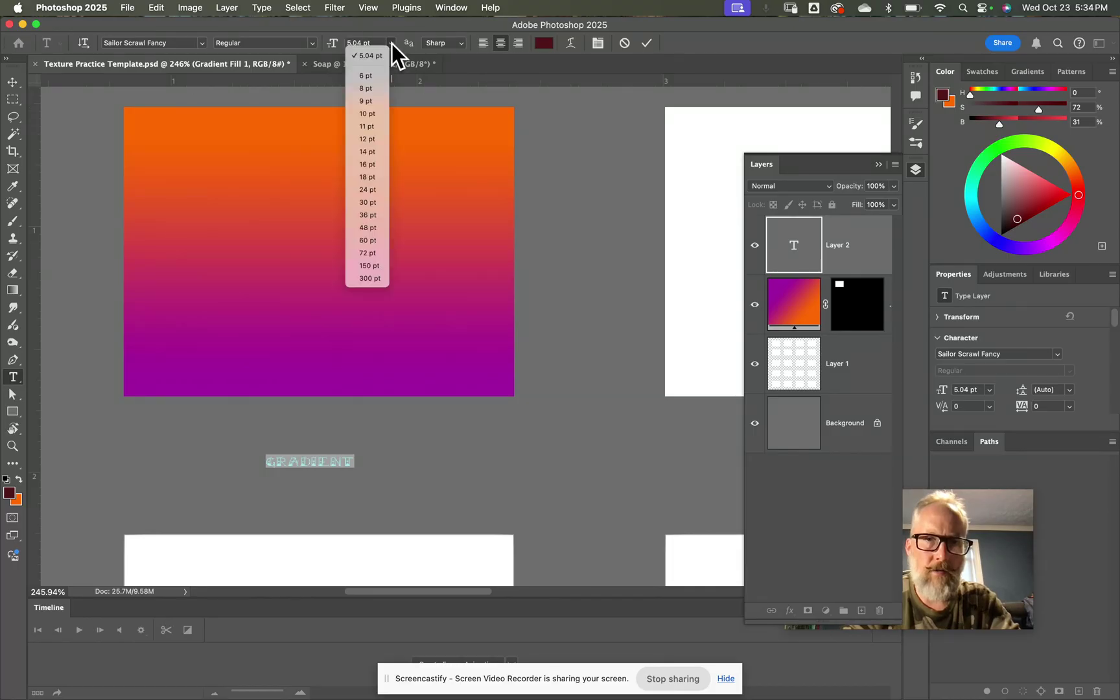
click(368, 176)
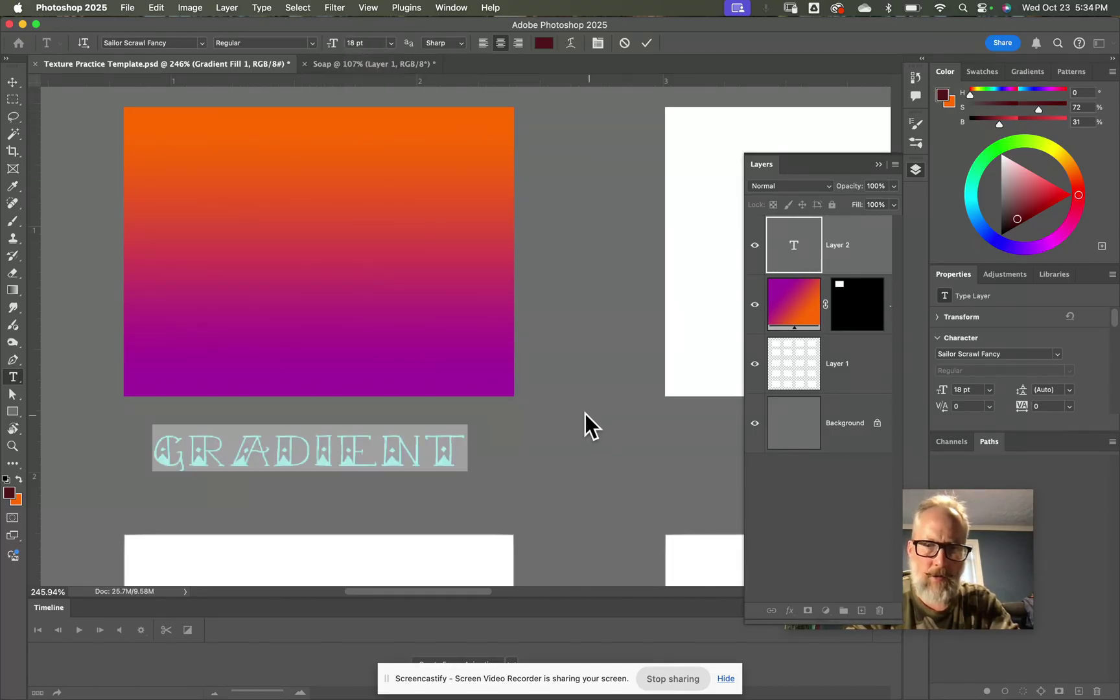
scroll(593, 437, right, 3)
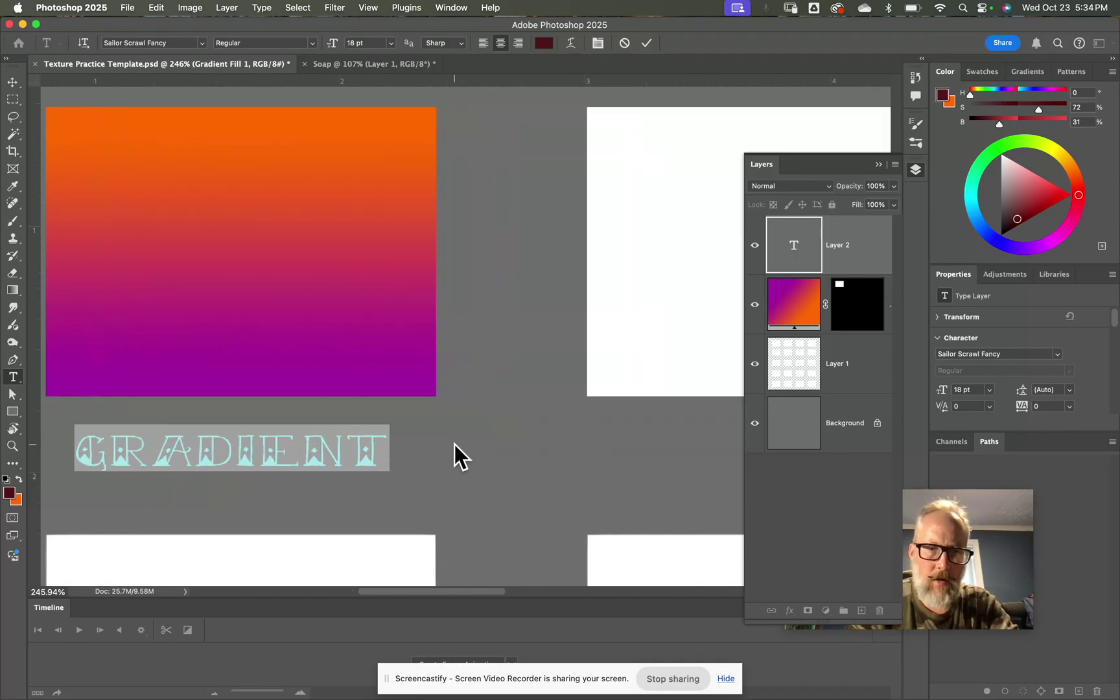
scroll(420, 454, right, 10)
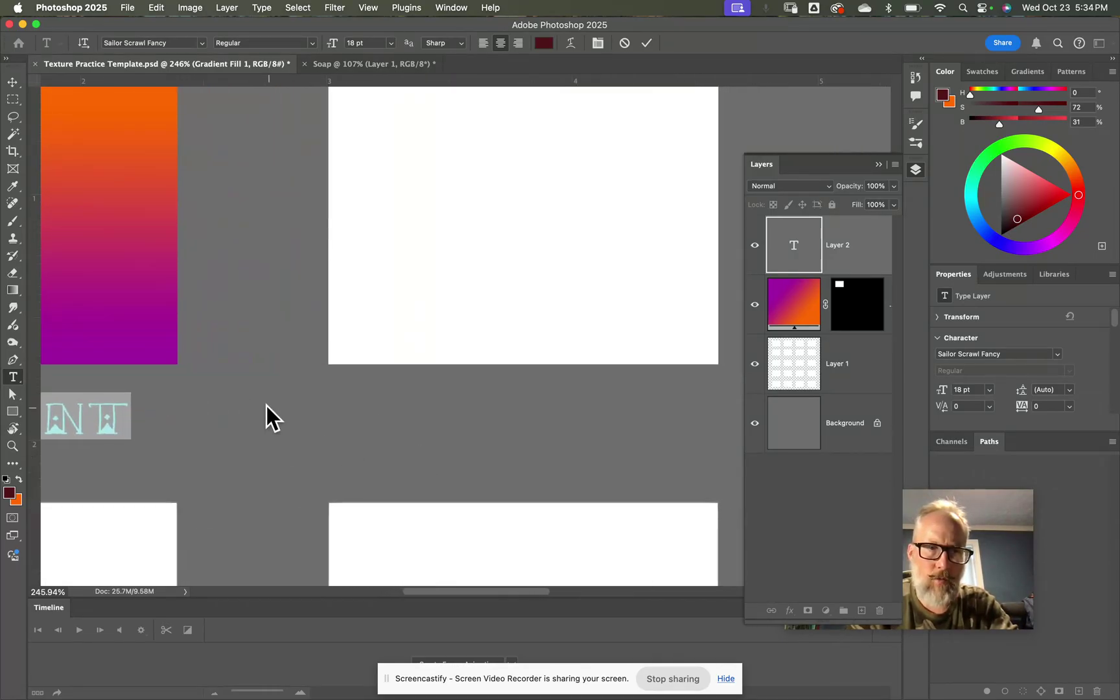
click(11, 83)
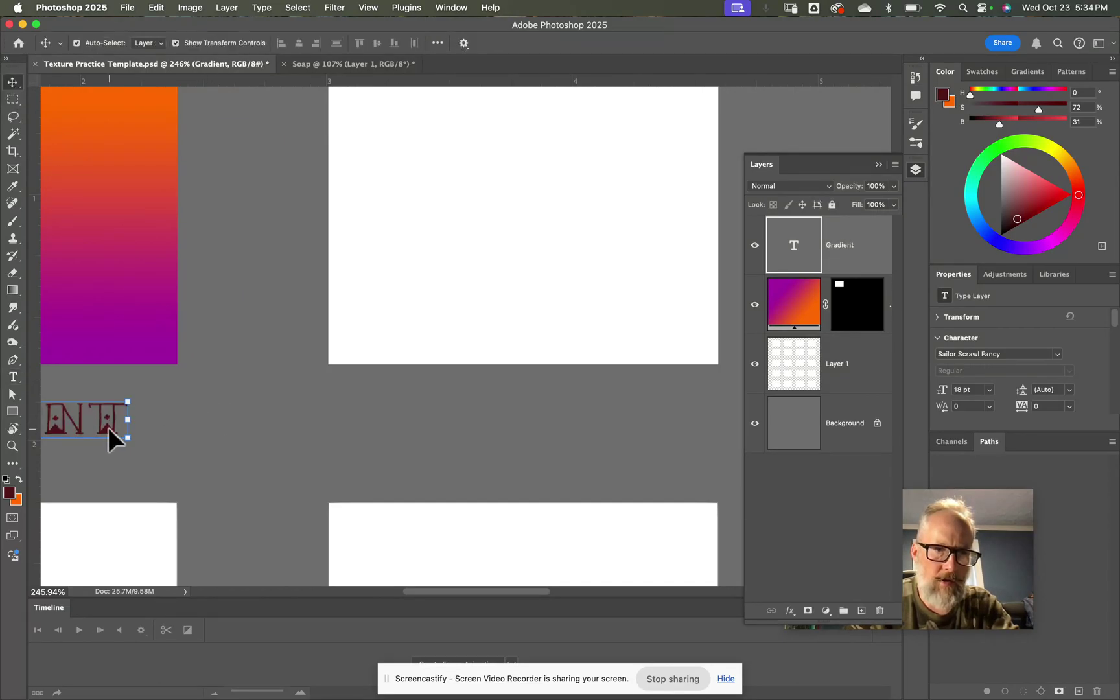
Step: Duplicate the "Gradient" label into the gray space below the second box and change the copy's text to "noise"
drag(108, 428, 665, 426)
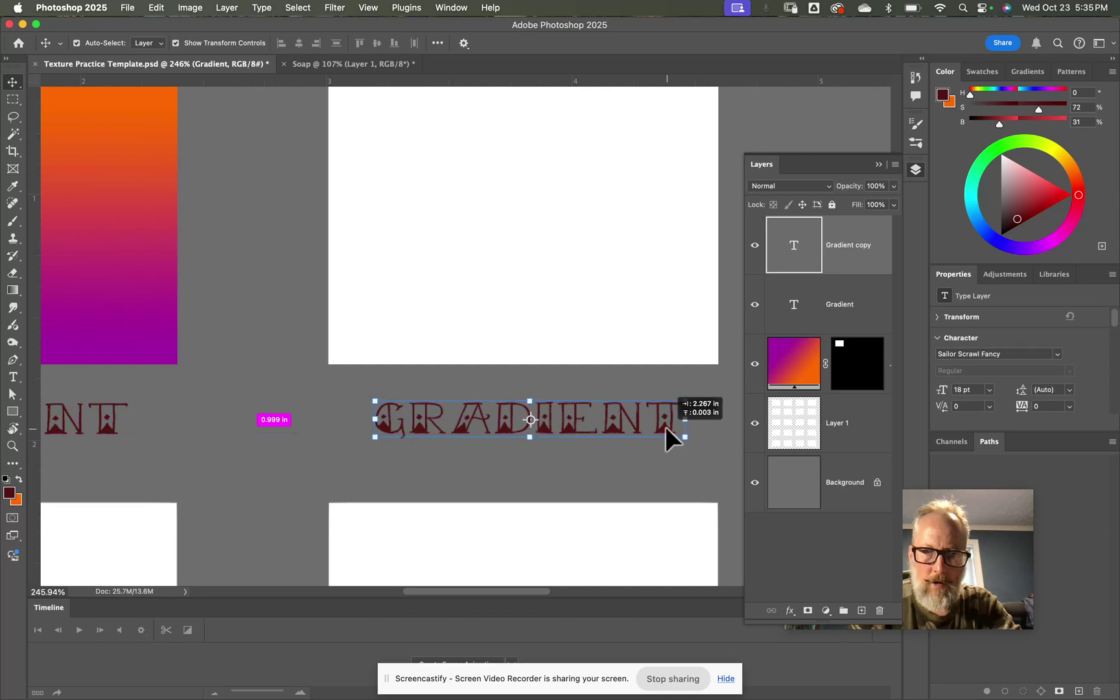
double_click(570, 418)
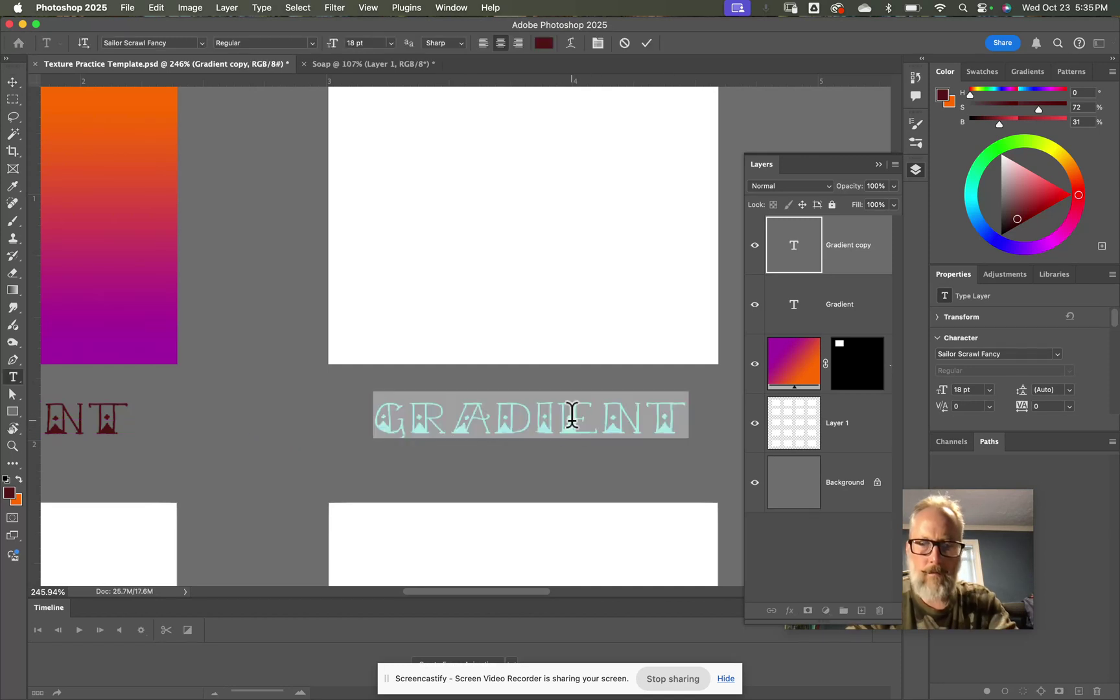
text(NO)
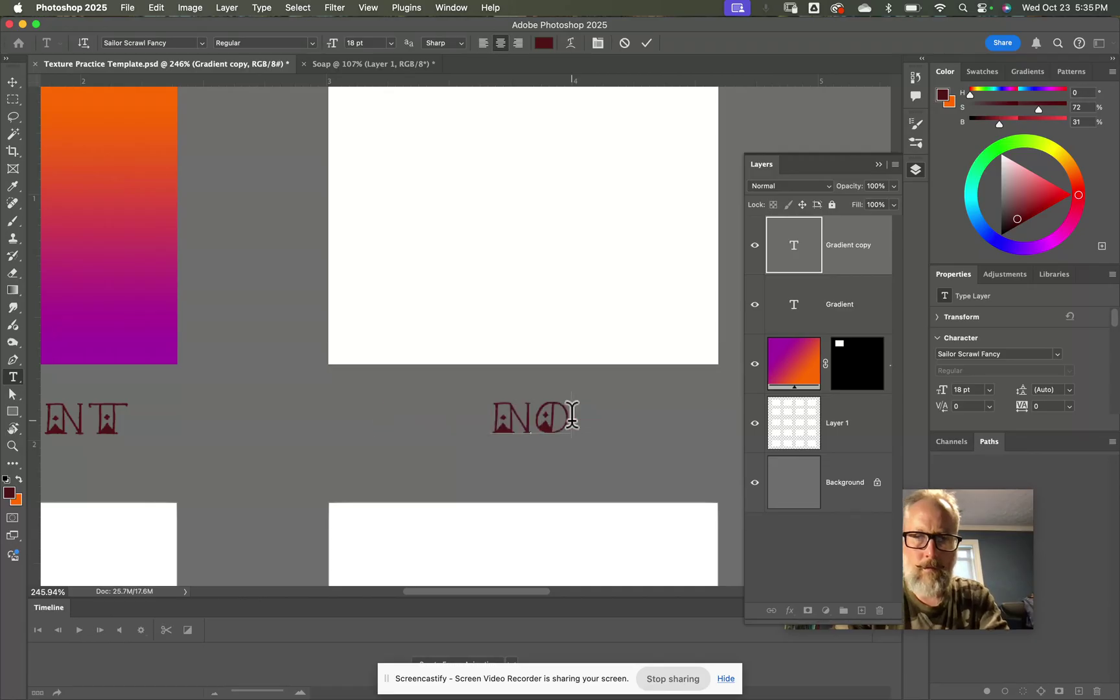
text(ISE)
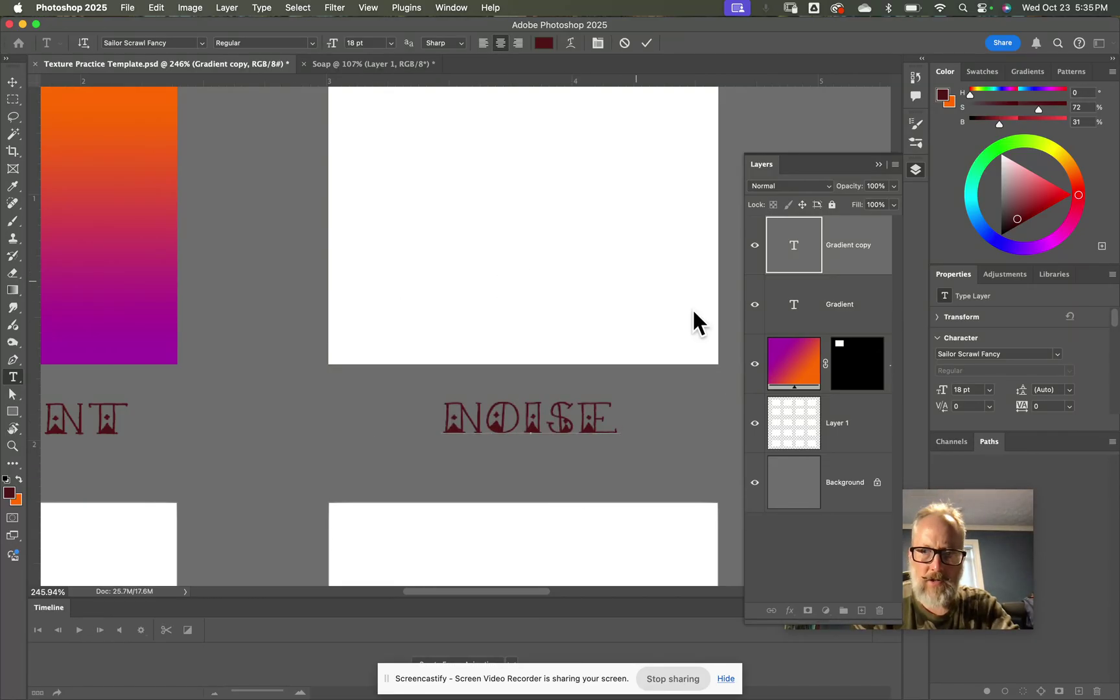
key(super+Return)
Step: Select the second white box on Layer 1 with the Magic Wand
click(780, 428)
key(v)
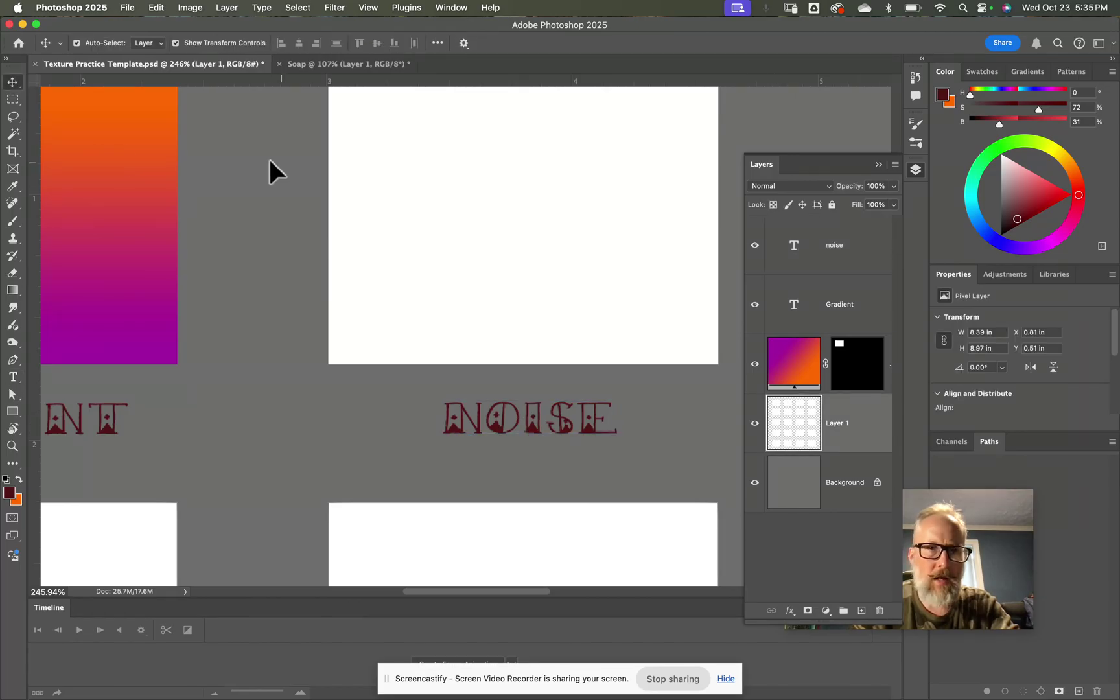
click(12, 134)
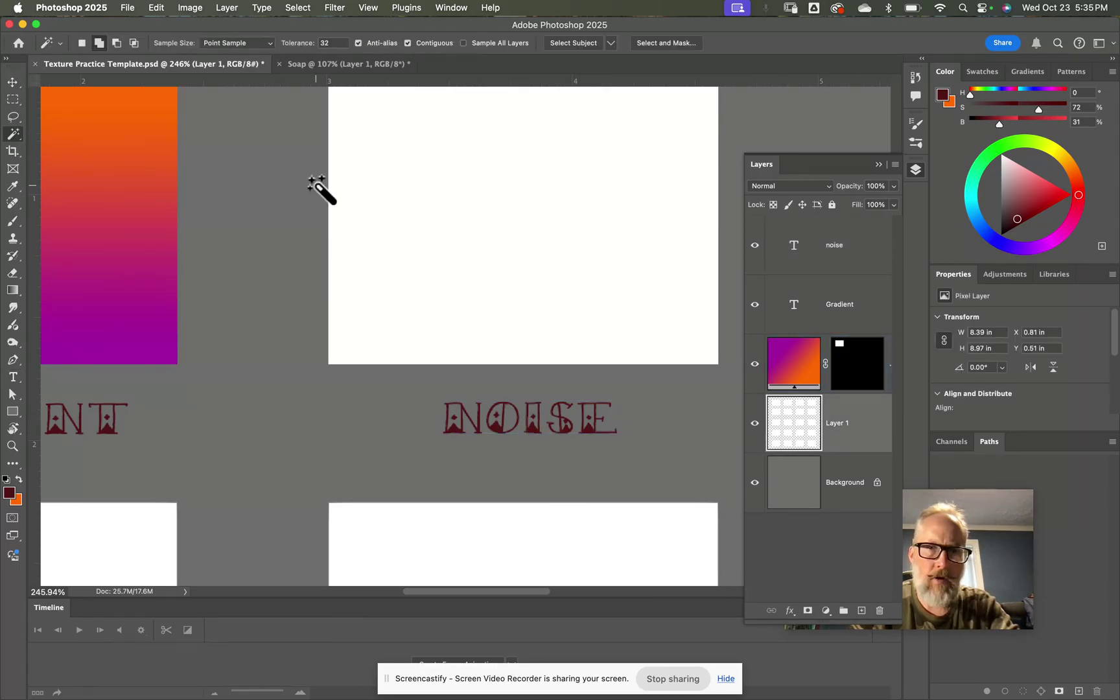
scroll(498, 234, up, 3)
scroll(498, 233, right, 3)
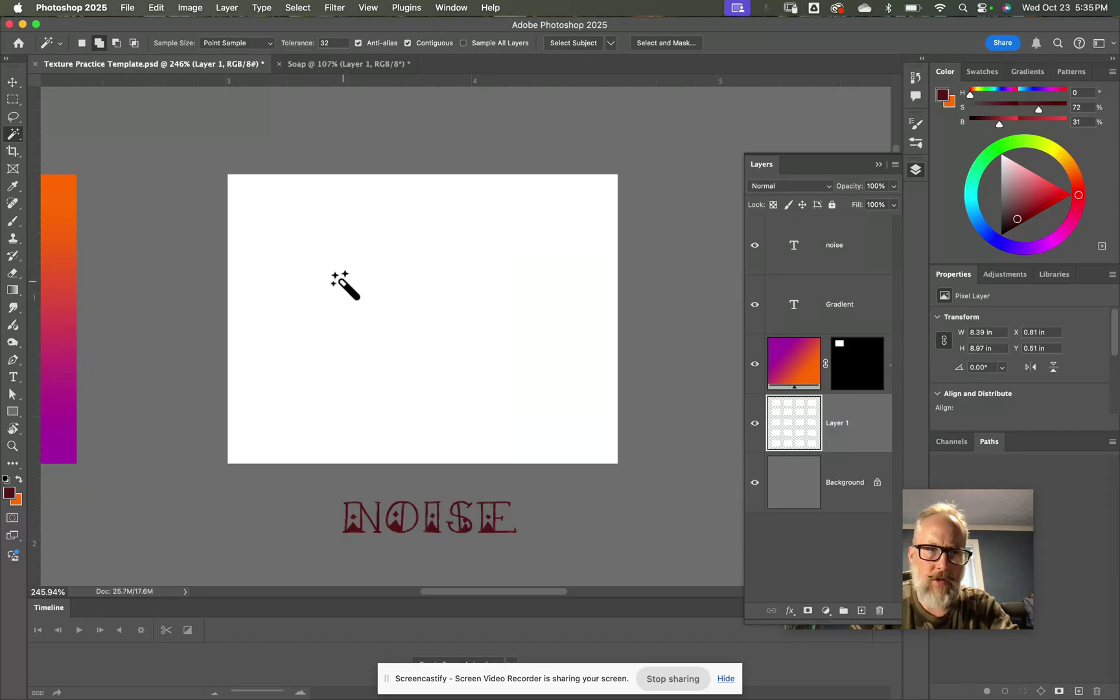
click(489, 311)
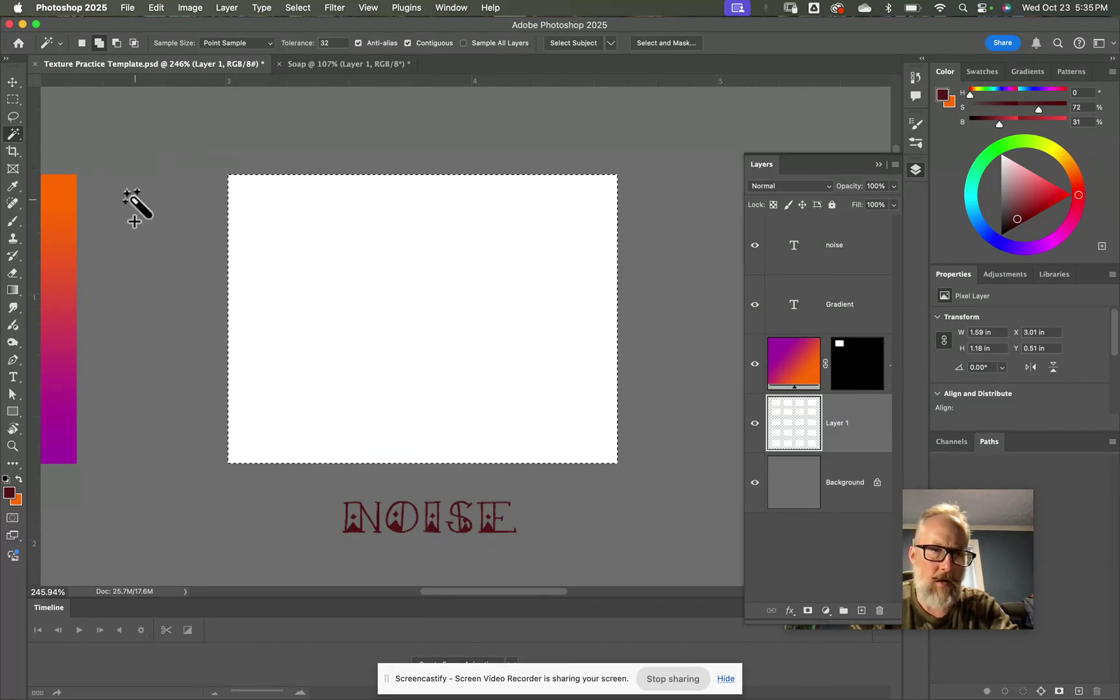
Step: Fill the selected box with a vertical gradient from the dark red foreground at its base to the orange background color
click(13, 291)
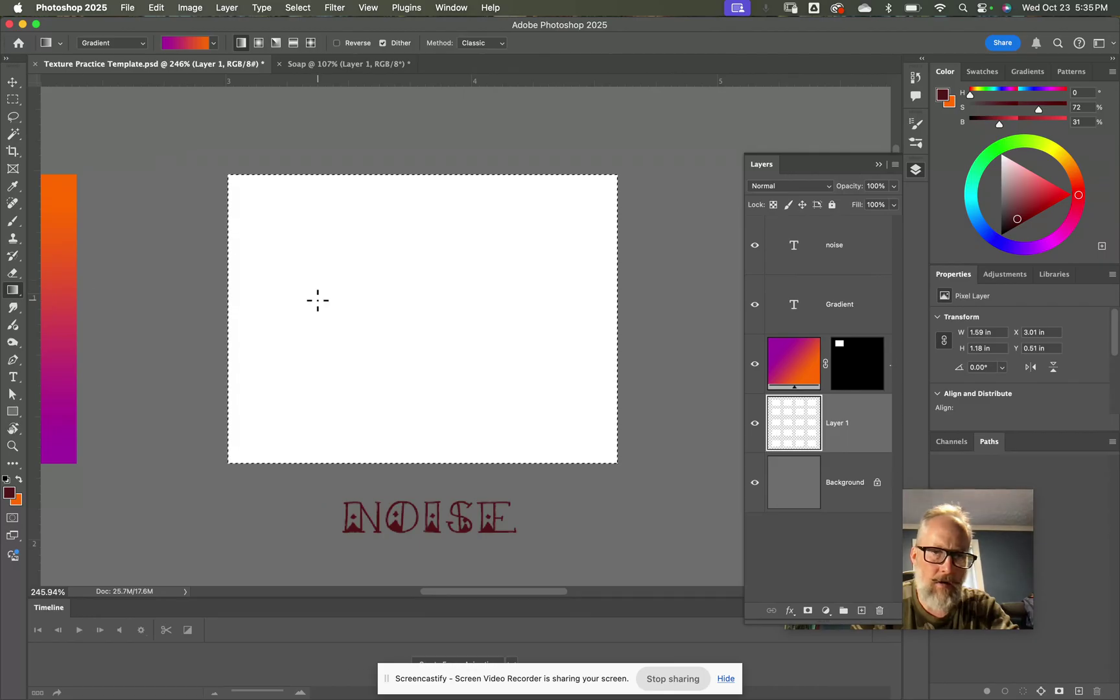
drag(427, 442, 429, 243)
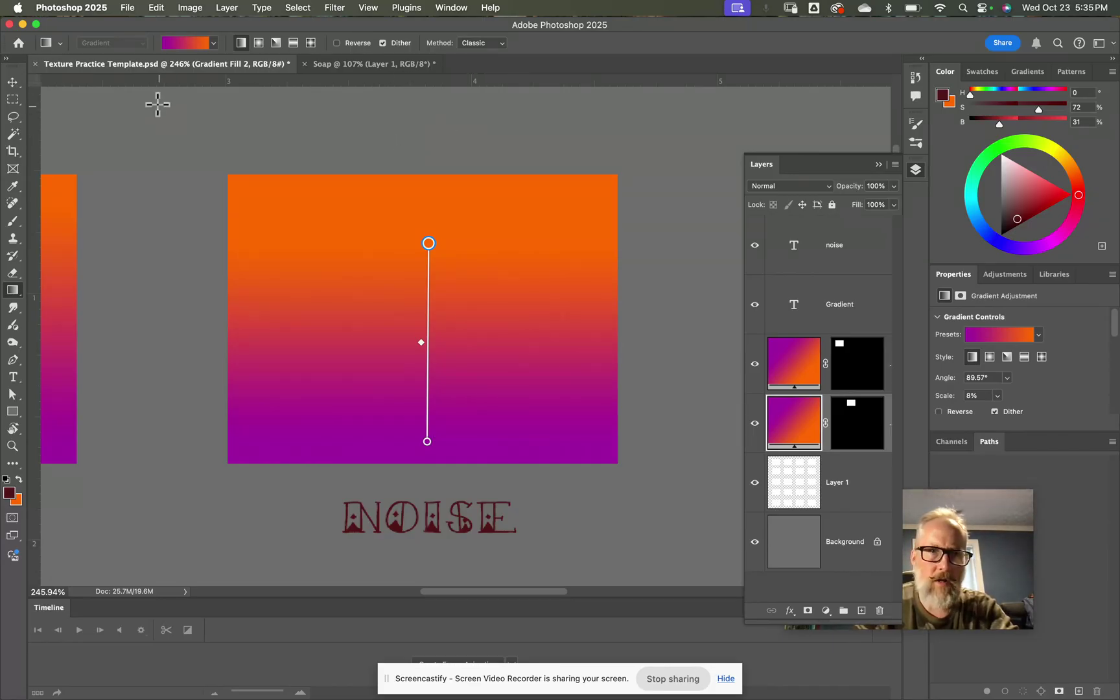
click(213, 43)
double_click(37, 96)
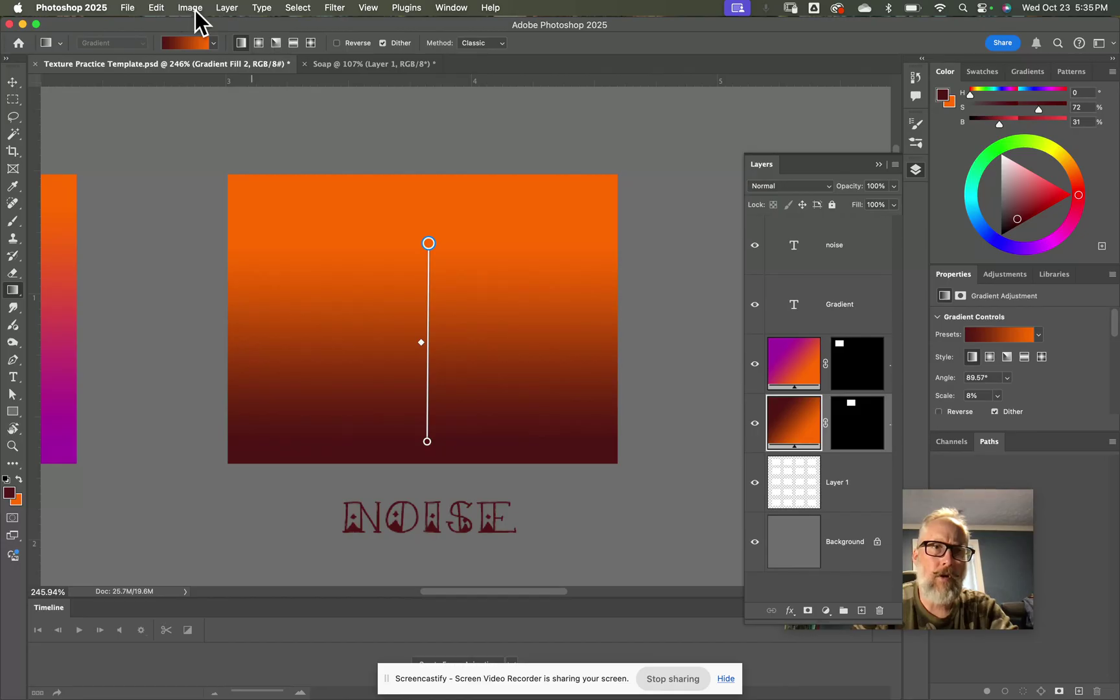
Step: Start the Add Noise filter on the second box's gradient fill, converting the layer to a smart object
click(338, 9)
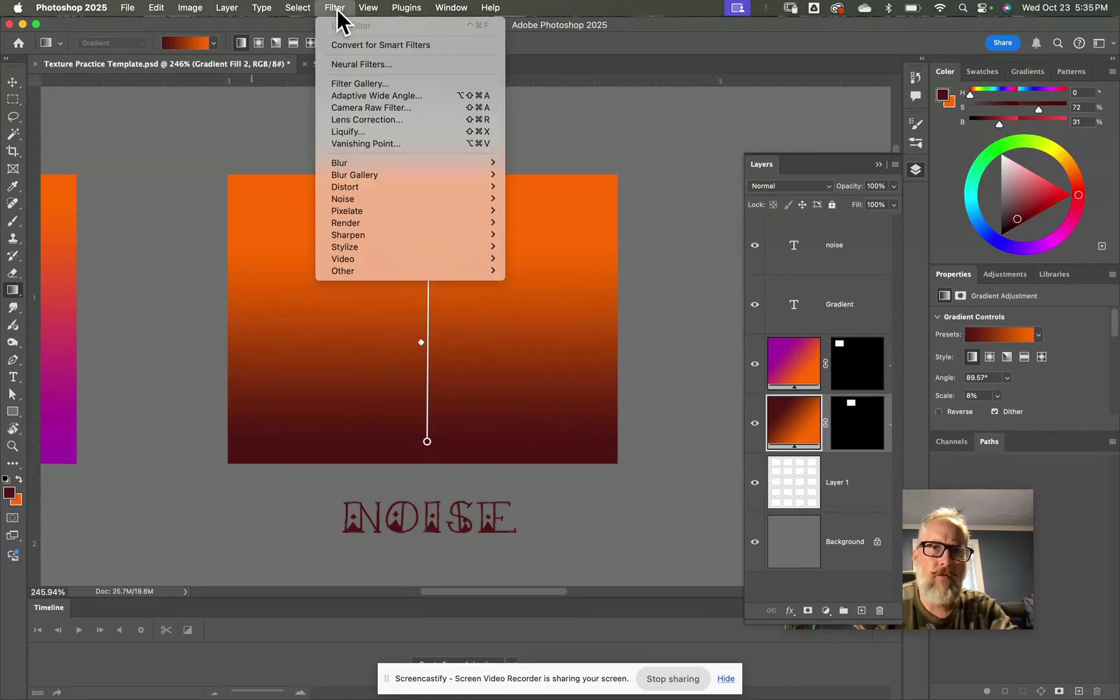
mouse_move(350, 206)
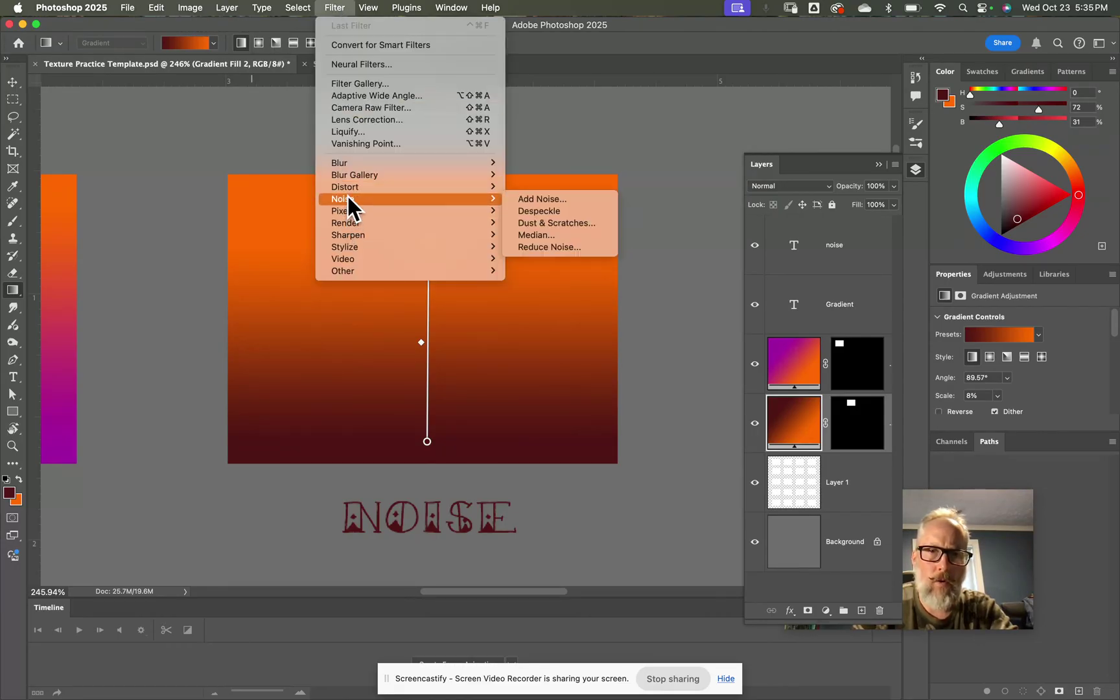
click(545, 199)
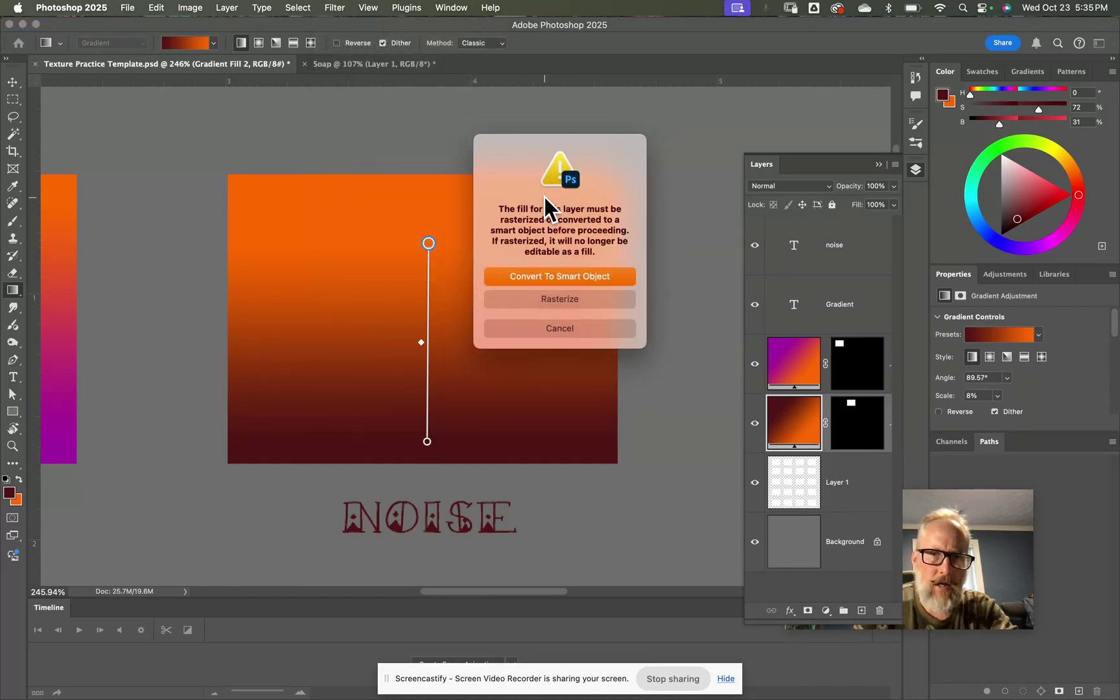
click(567, 278)
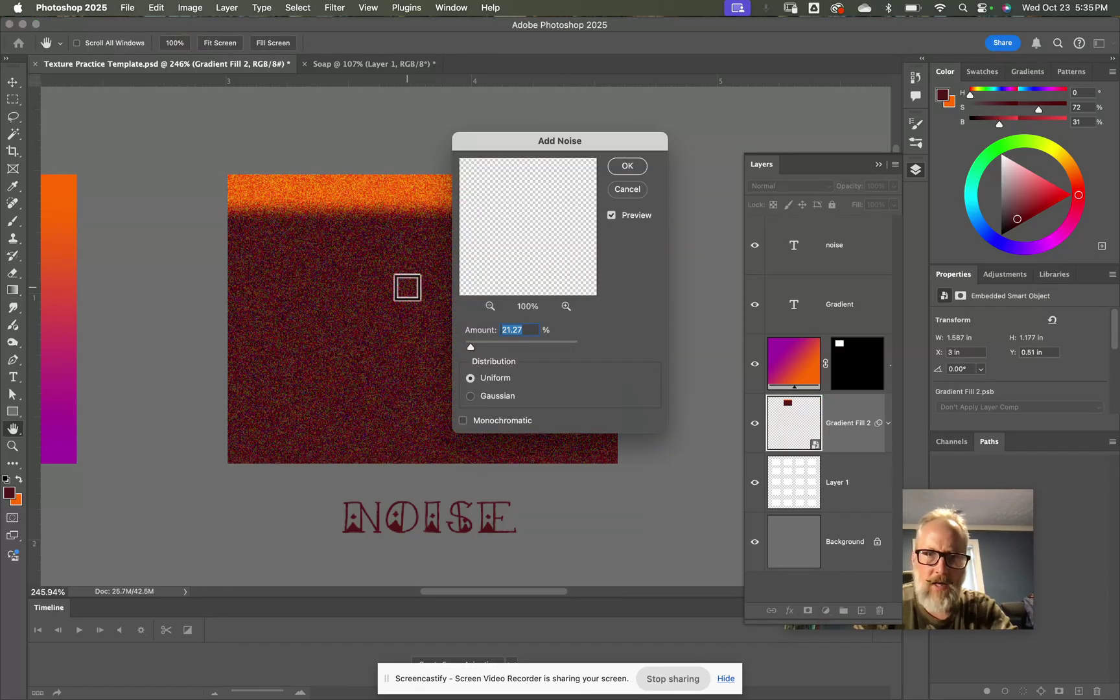
drag(569, 143, 714, 73)
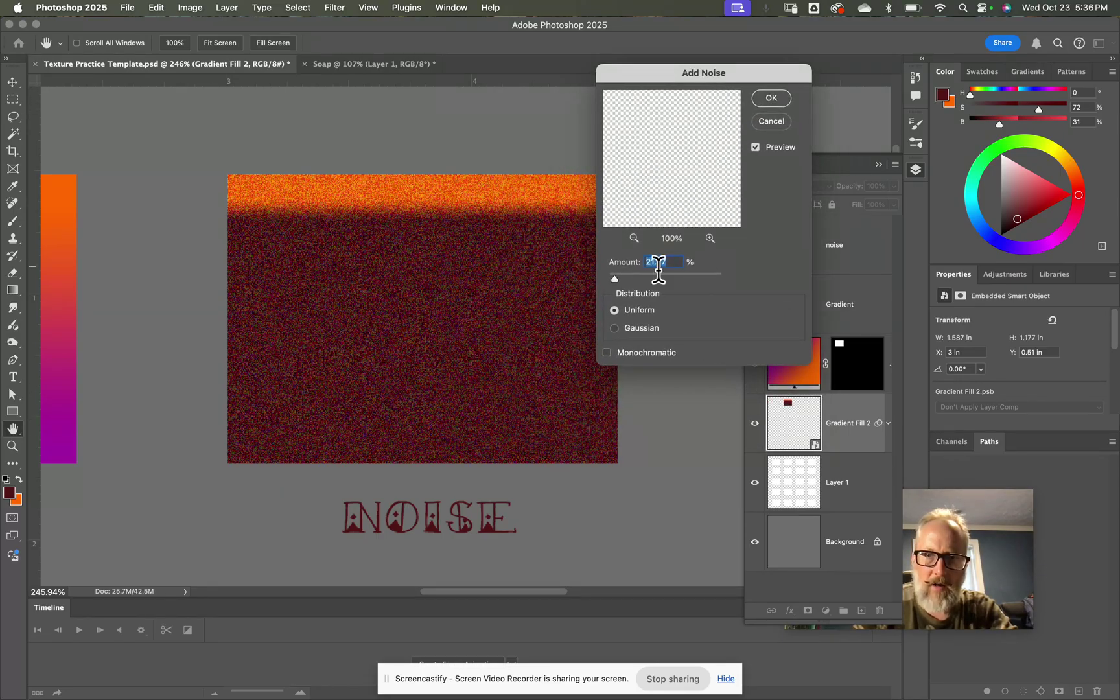
Step: Try noise amounts of 98.90% and 35.39% on the second box, and try the Gaussian distribution
drag(615, 277, 638, 277)
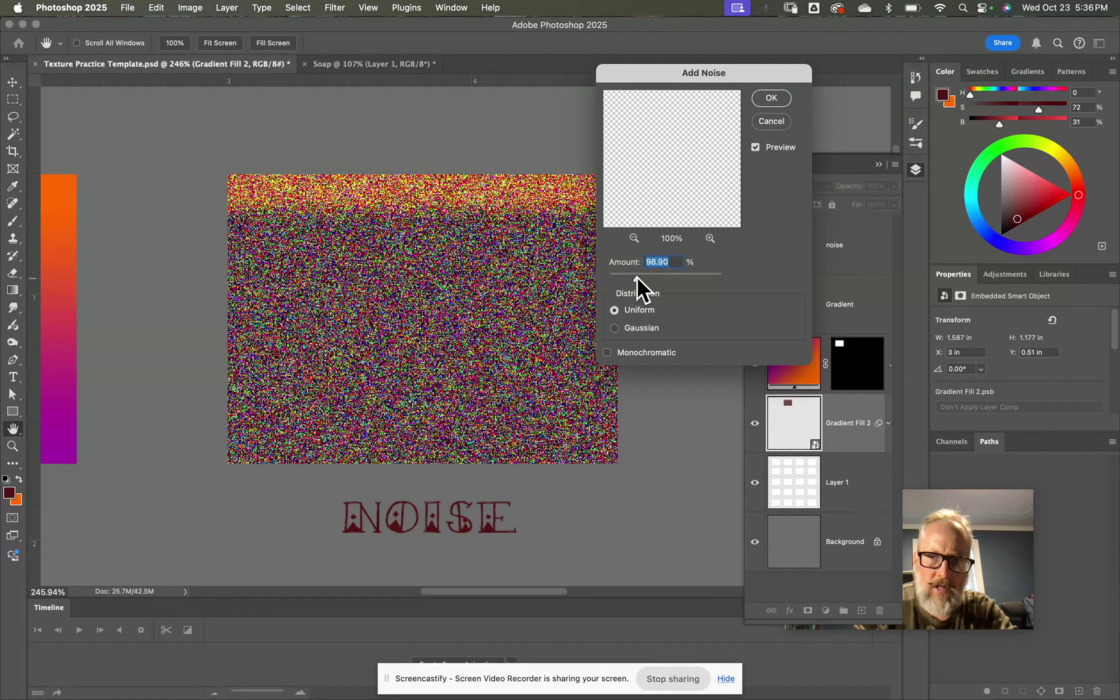
drag(633, 278, 618, 277)
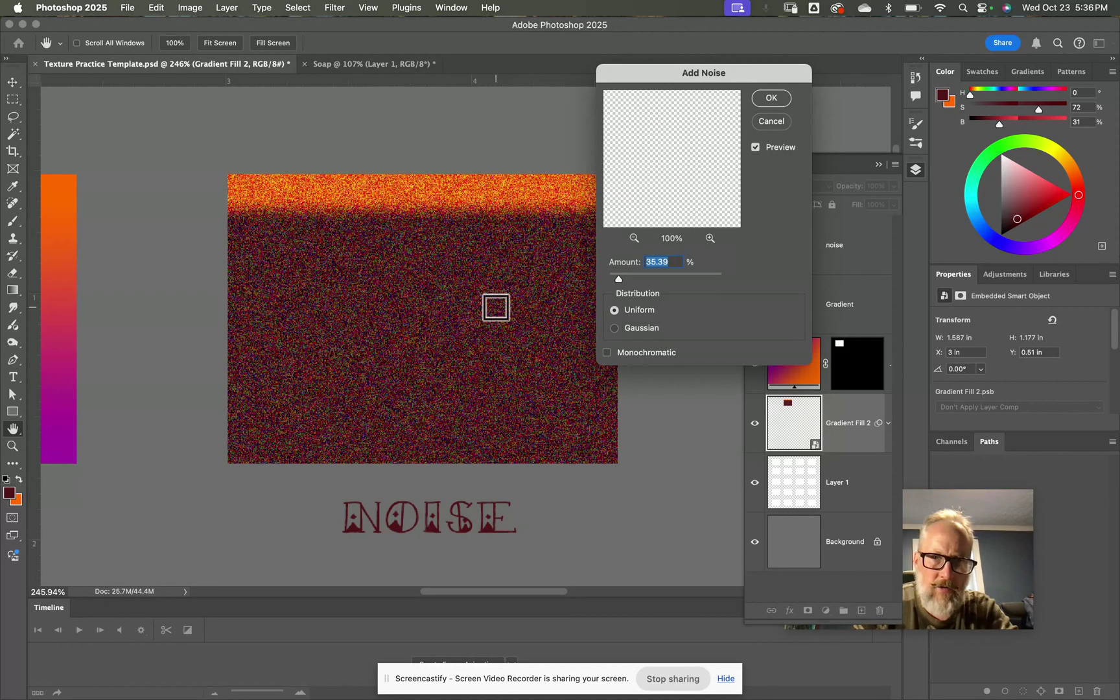
click(616, 329)
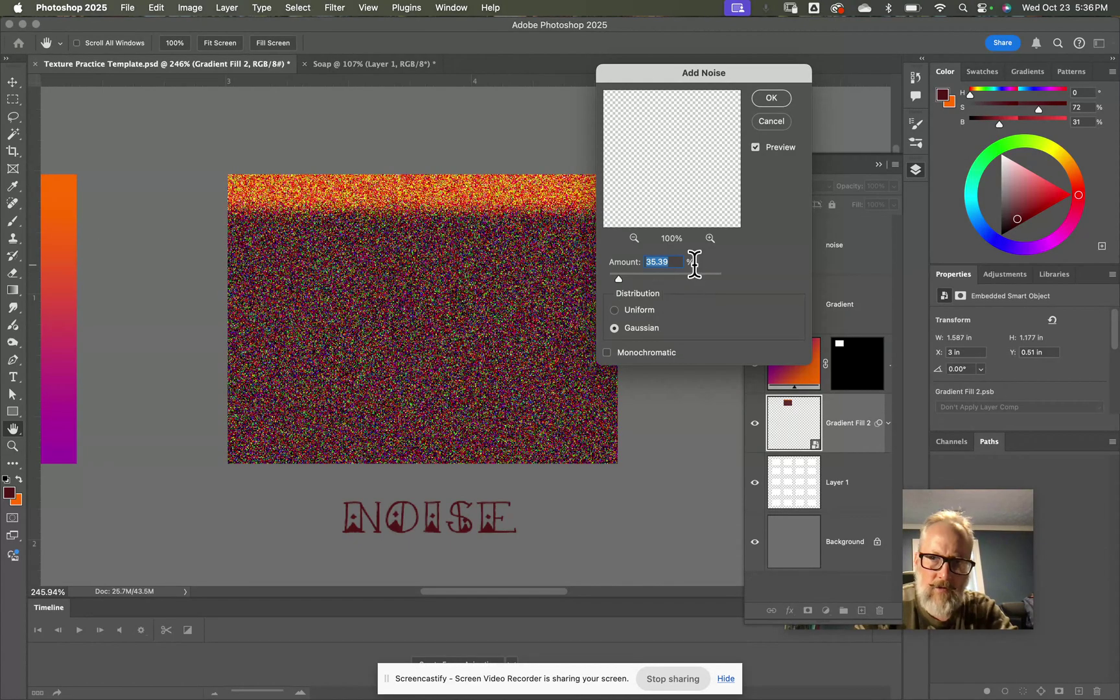
Step: Apply the noise with Uniform distribution and an amount of about 30.6%
click(613, 311)
drag(617, 279, 618, 278)
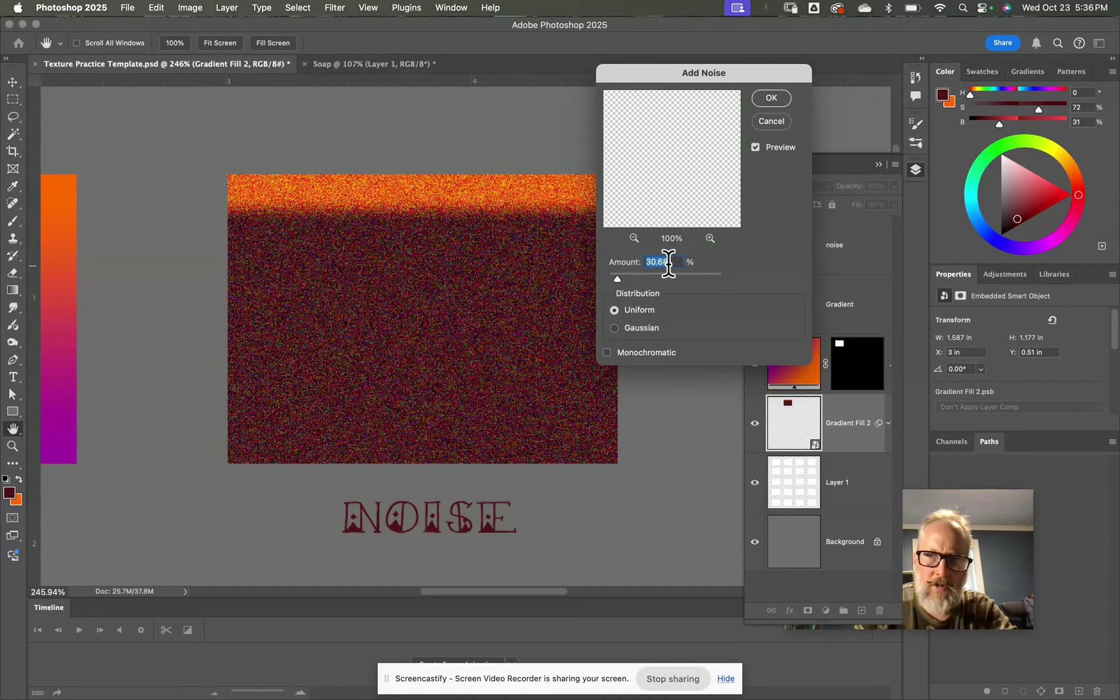
click(771, 98)
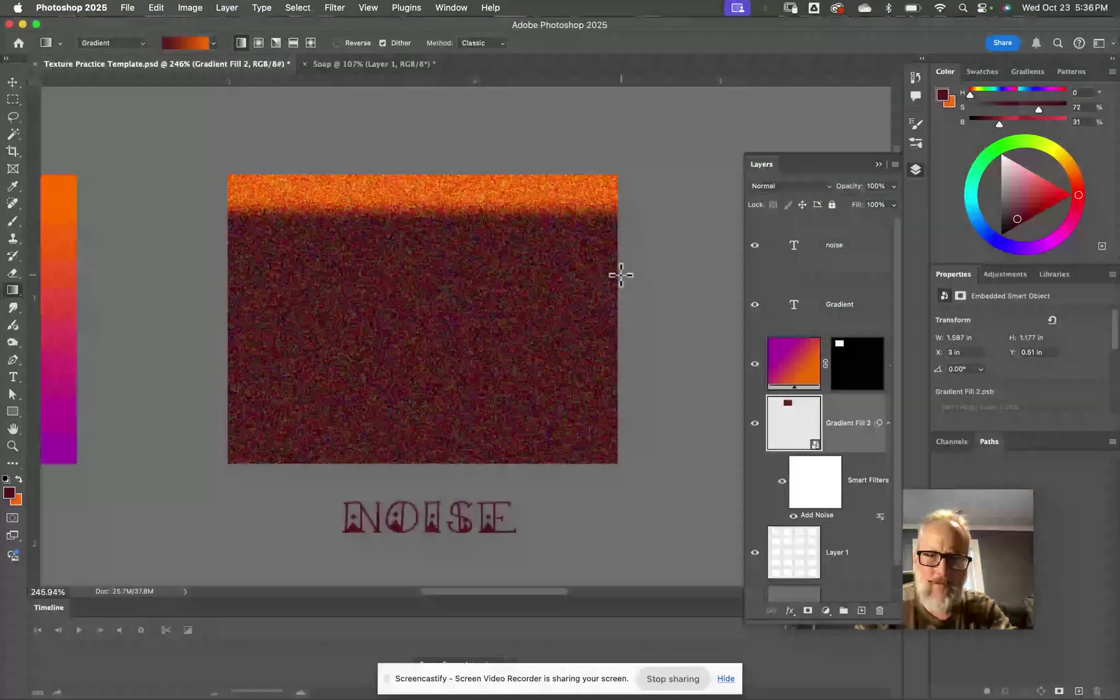
Step: Duplicate the "noise" label twice and place both copies side by side in the gray space below the third box
scroll(621, 273, right, 3)
scroll(620, 275, right, 5)
scroll(620, 275, down, 2)
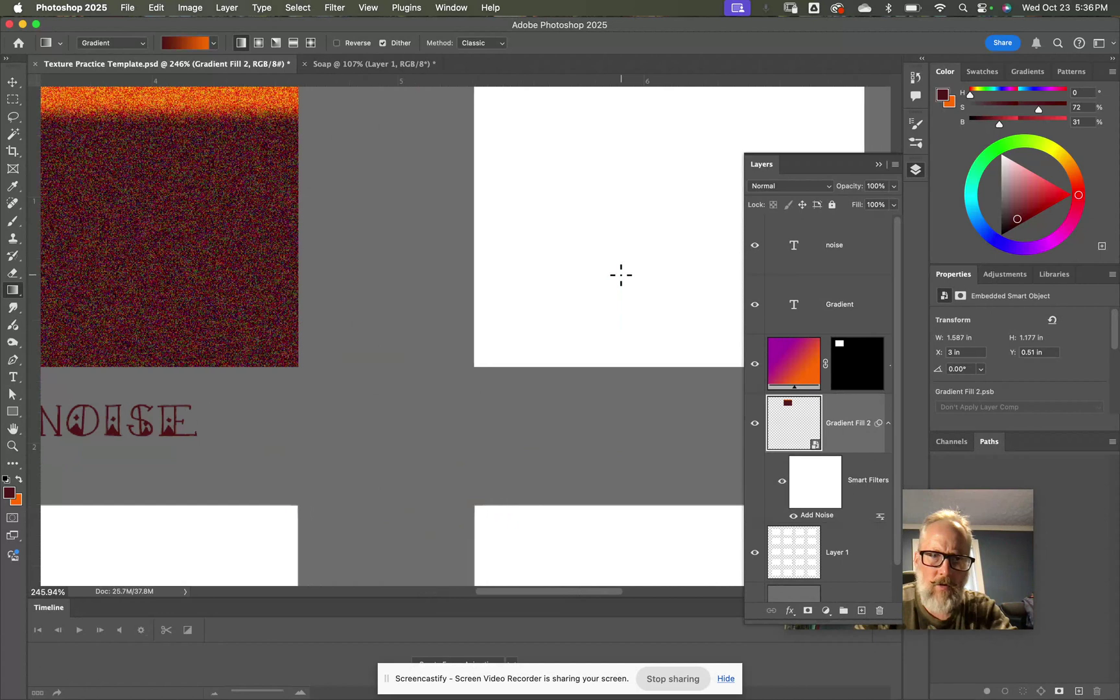
click(12, 83)
click(146, 419)
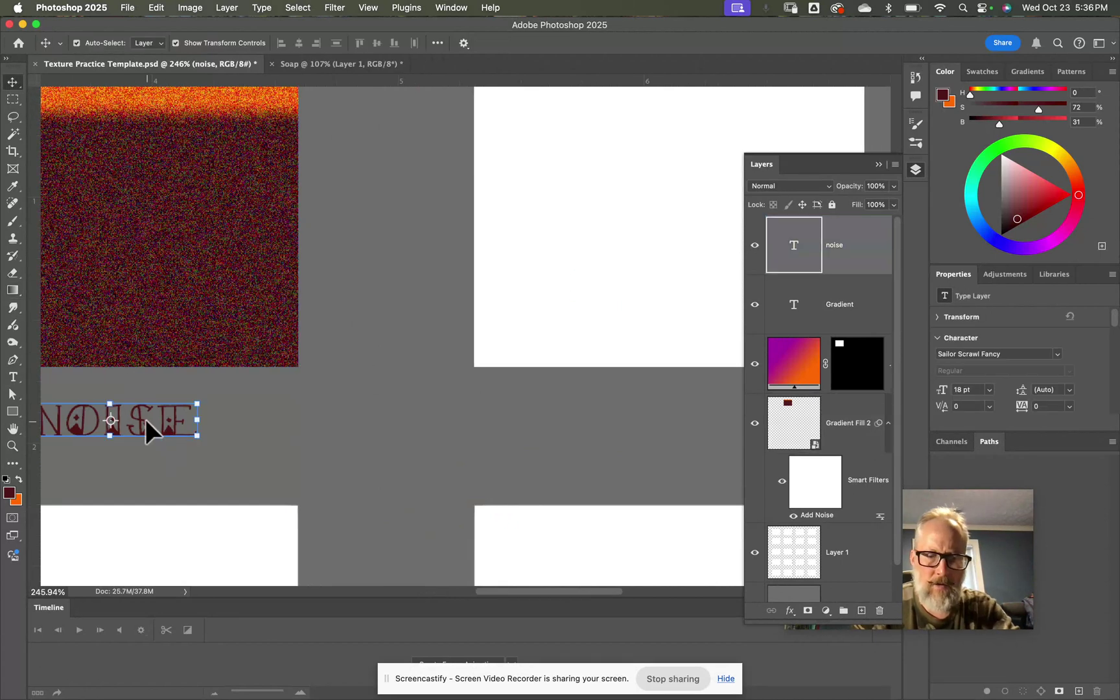
drag(146, 419, 695, 417)
scroll(695, 417, right, 5)
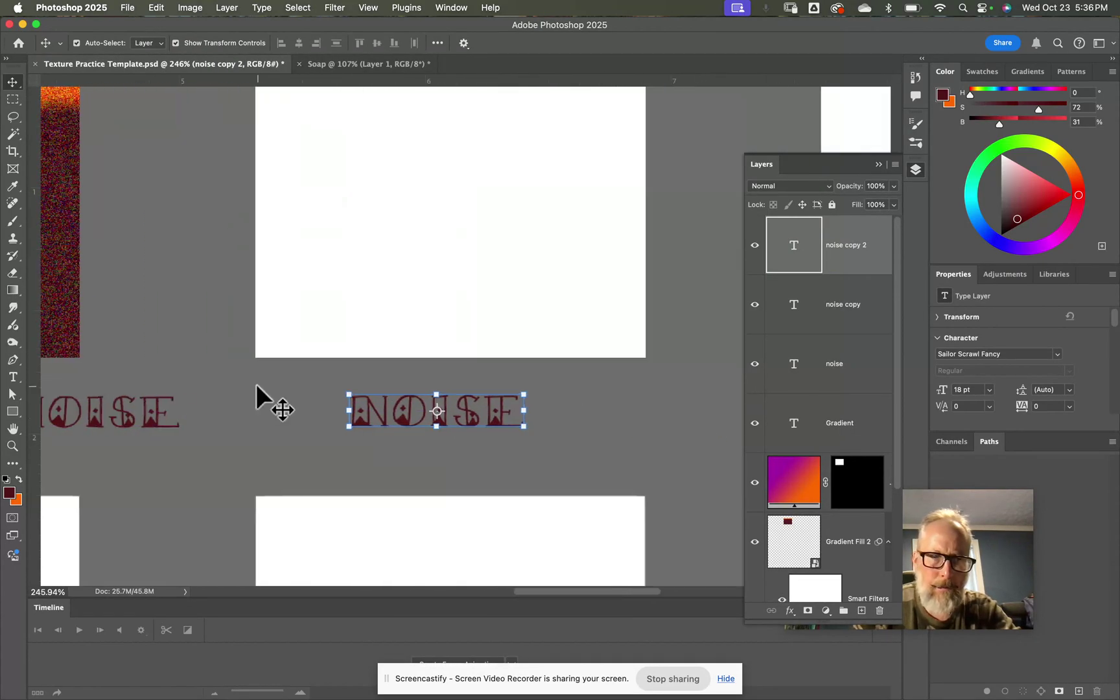
click(146, 414)
drag(123, 421, 642, 424)
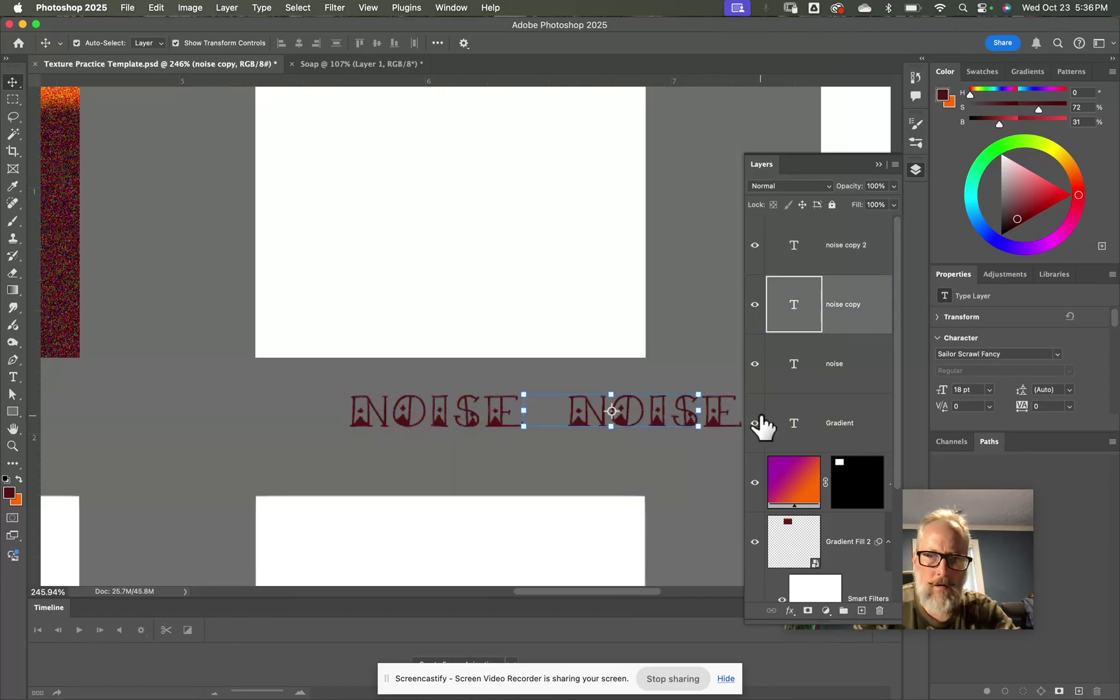
Step: Change the text of the first label copy below the third box to "filter gallery"
click(453, 420)
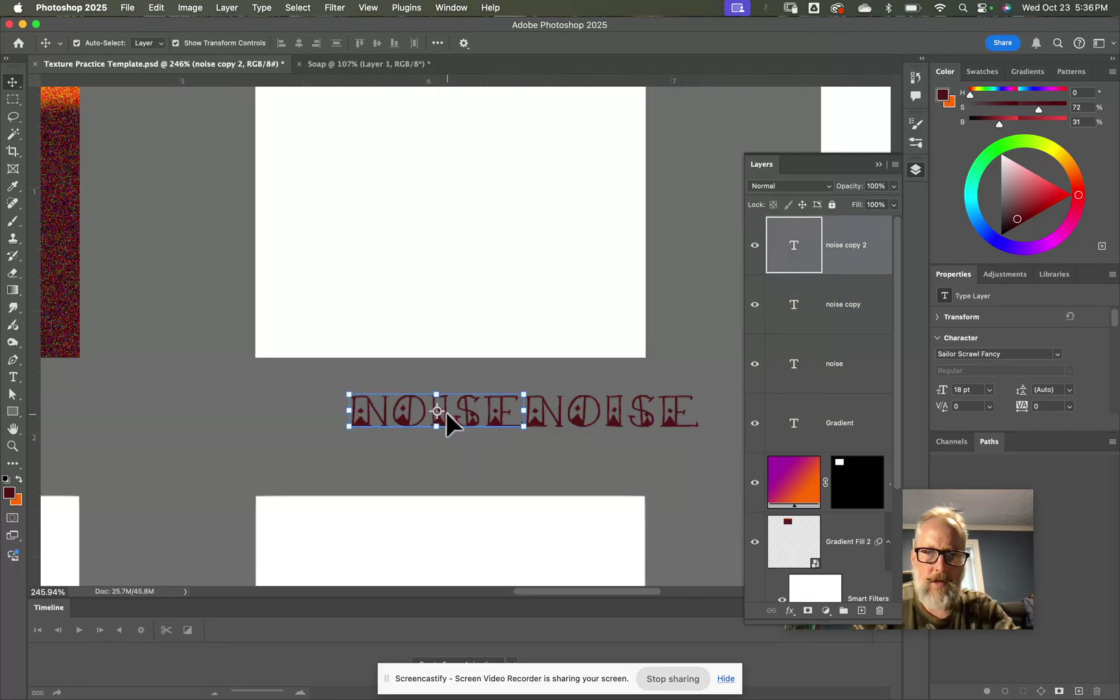
double_click(467, 411)
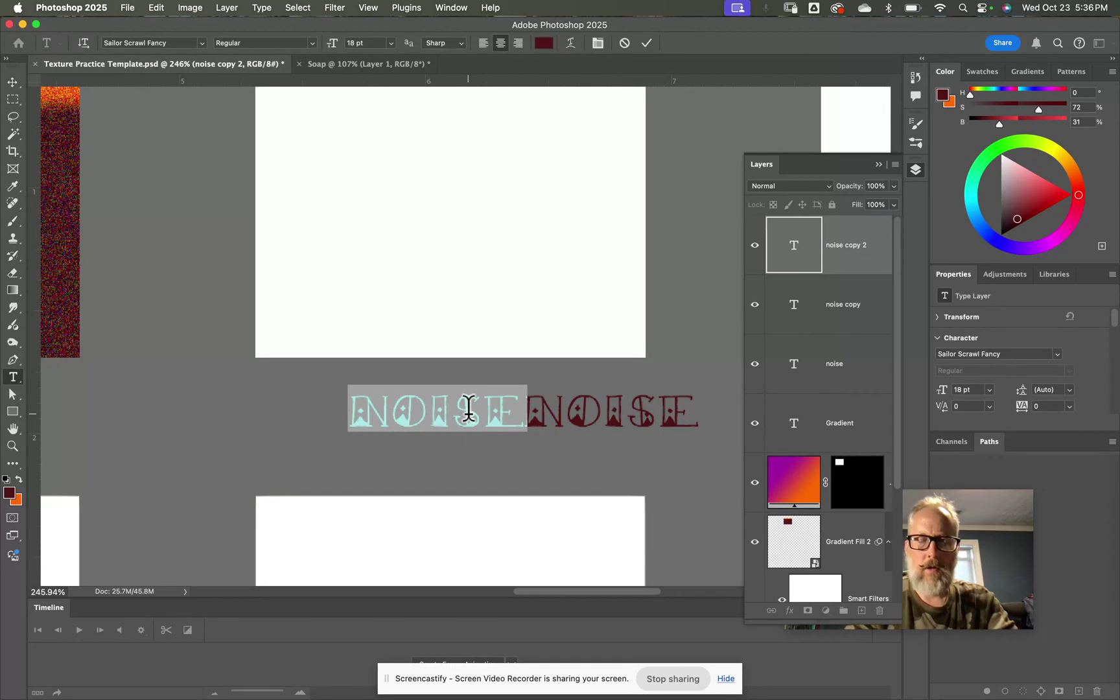
text(FILTER)
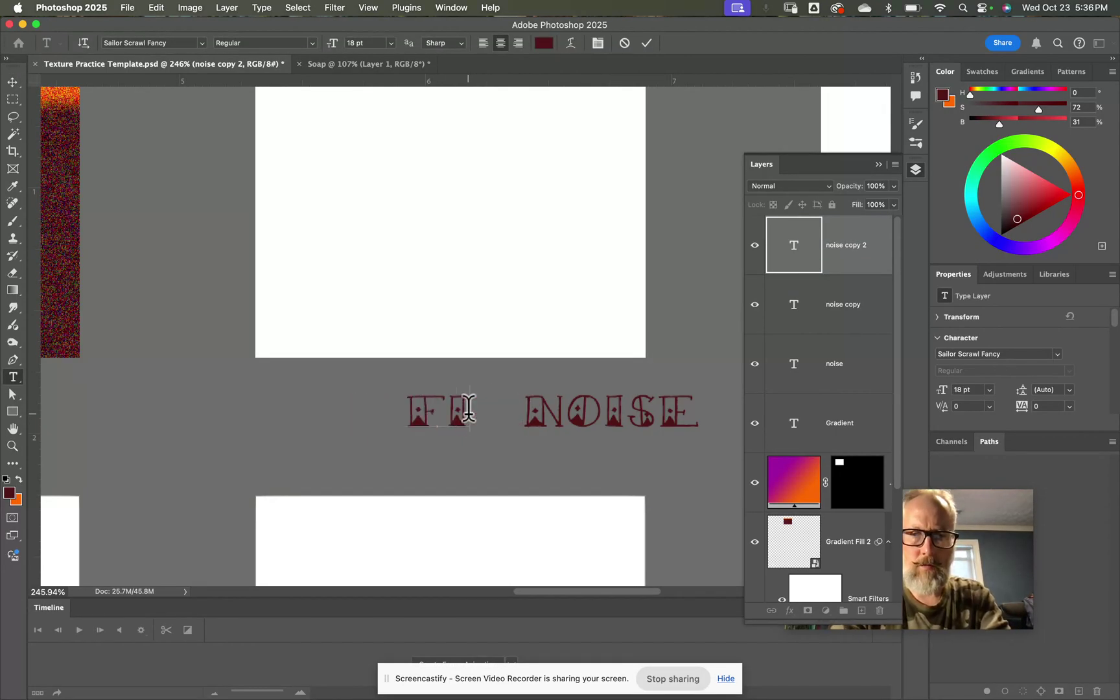
text(gallery)
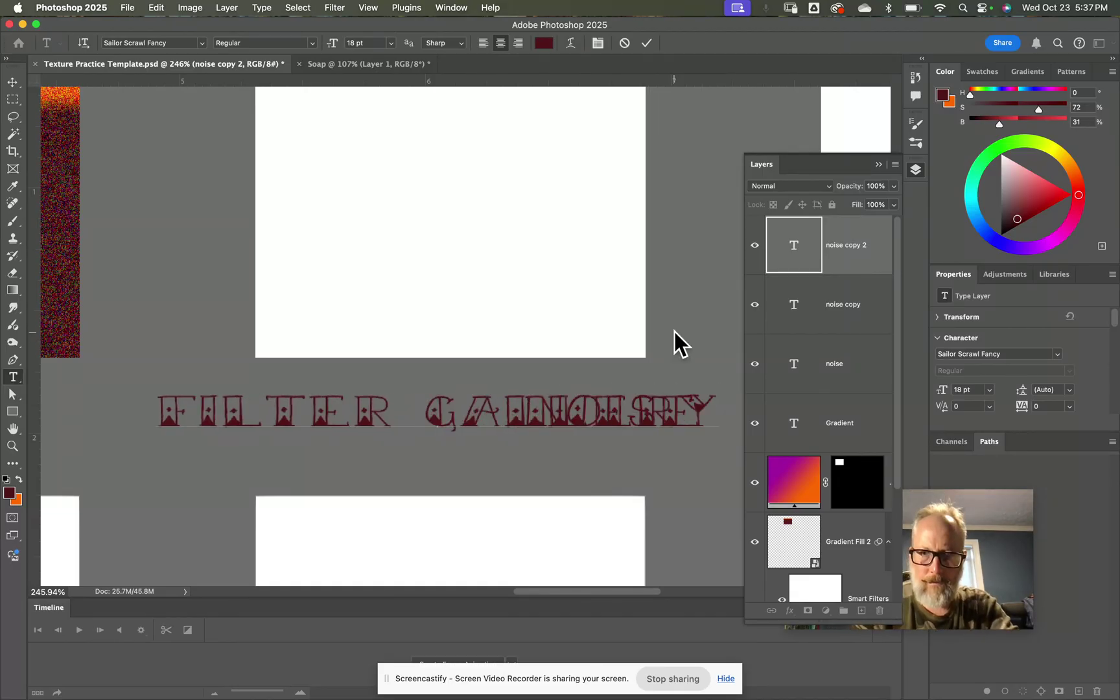
scroll(673, 324, down, 2)
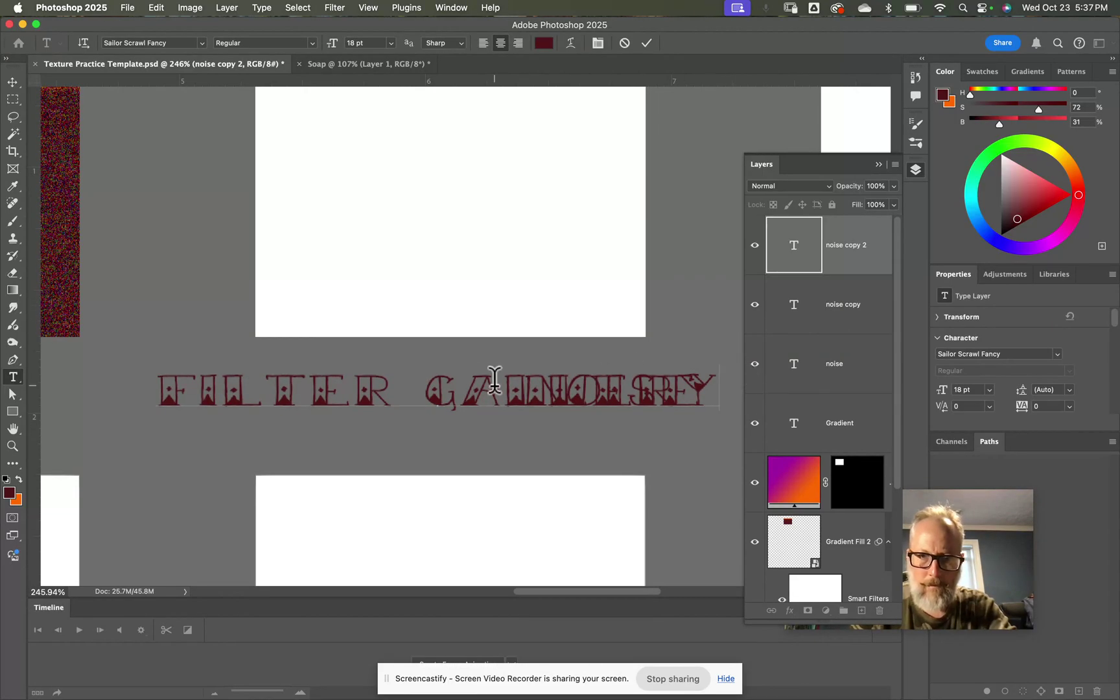
Step: Move the "filter gallery" label down about 0.217 in and delete the extra "noise" copy above it
click(13, 81)
drag(470, 390, 470, 443)
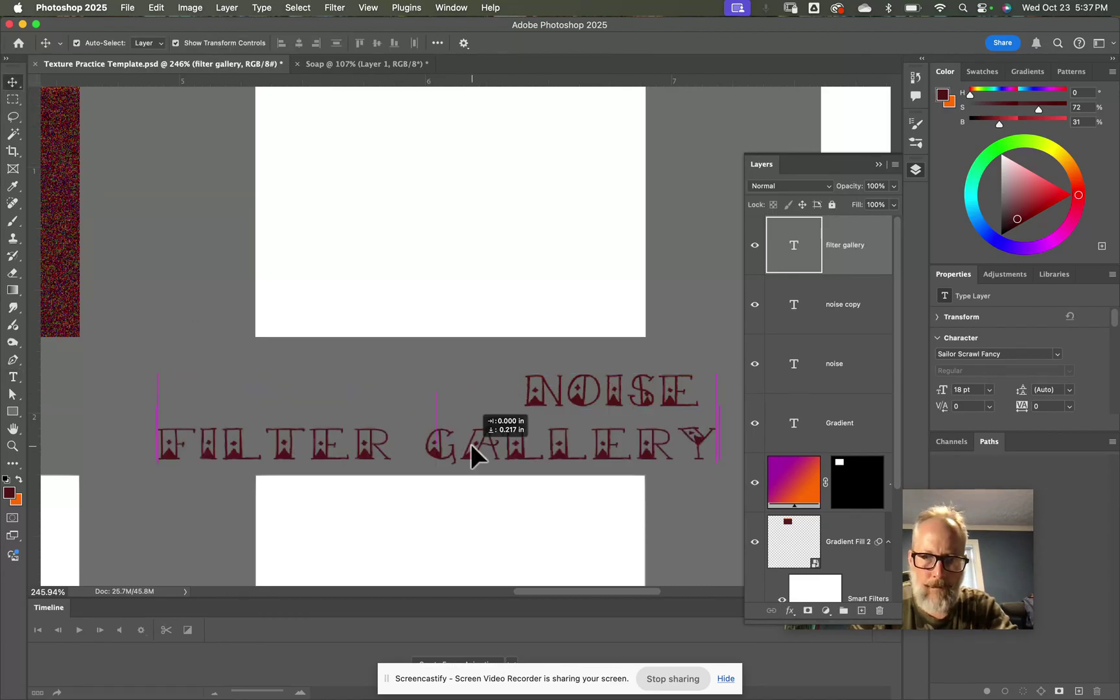
click(574, 395)
key(BackSpace)
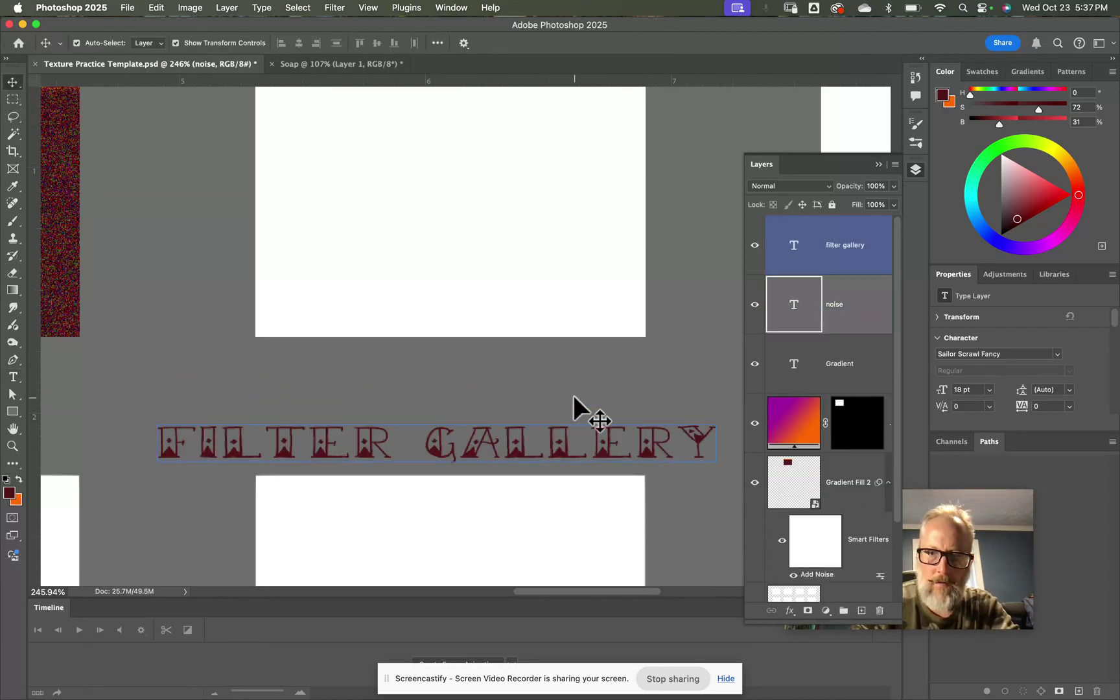
Step: Move the "filter gallery" label midway between the third and fourth boxes of the top row, and make Layer 1 active
click(638, 331)
scroll(638, 331, down, 5)
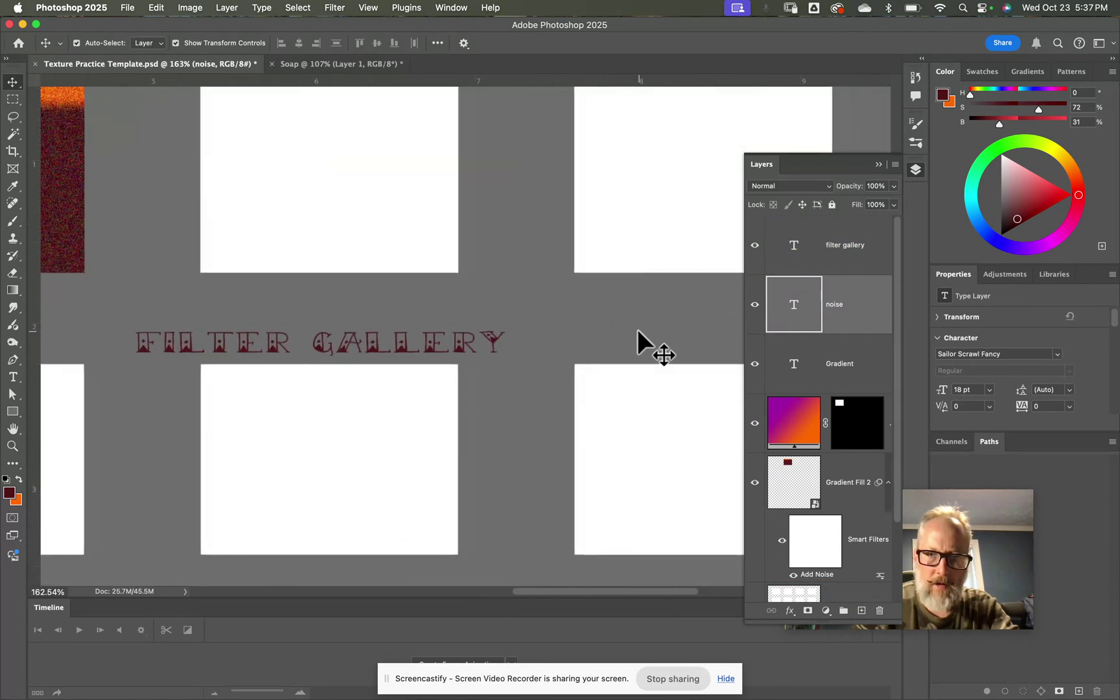
click(395, 342)
drag(392, 344, 566, 317)
scroll(817, 434, down, 3)
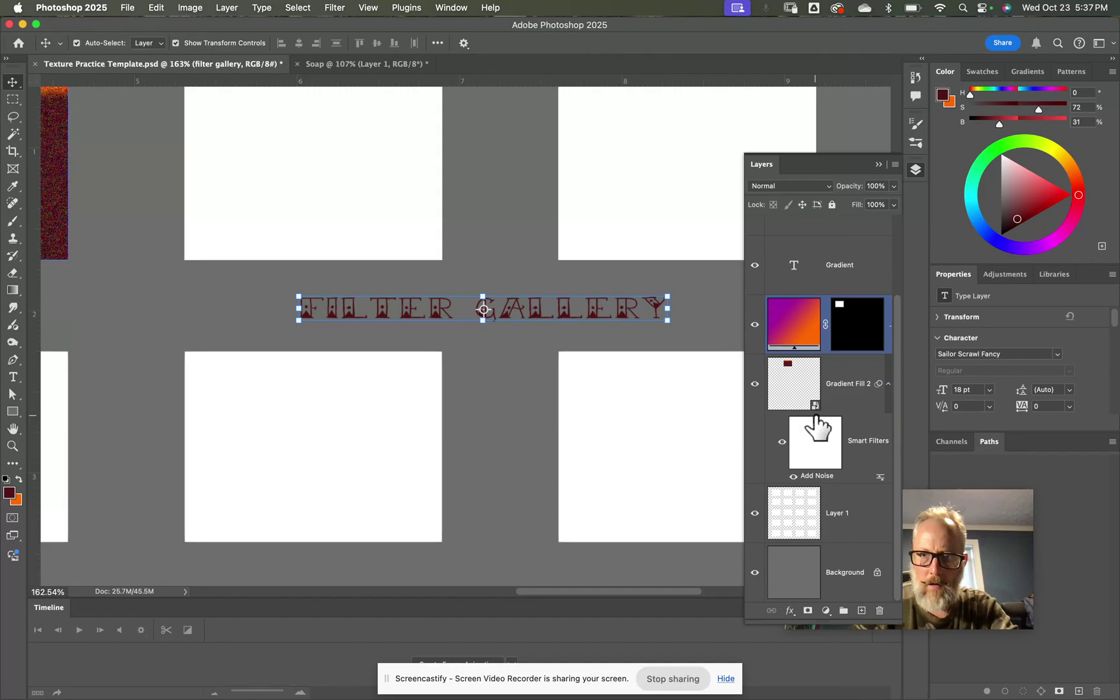
click(815, 429)
click(818, 522)
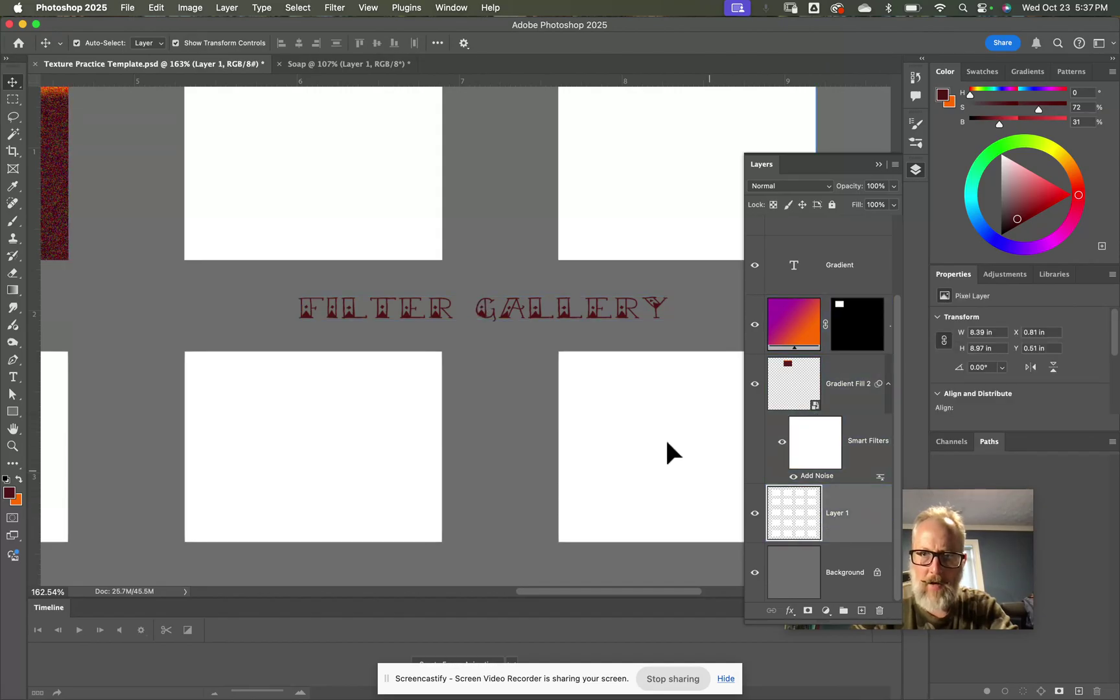
Step: Select the third white box of the top row on Layer 1 with the Magic Wand
scroll(599, 200, up, 3)
scroll(599, 200, right, 3)
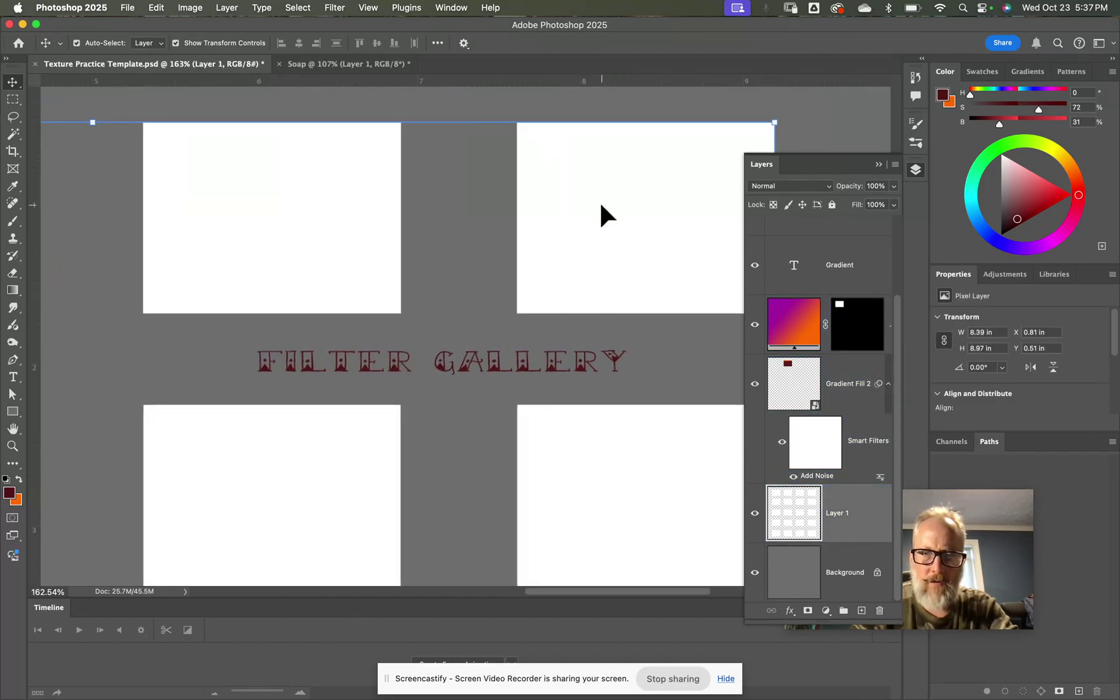
click(12, 136)
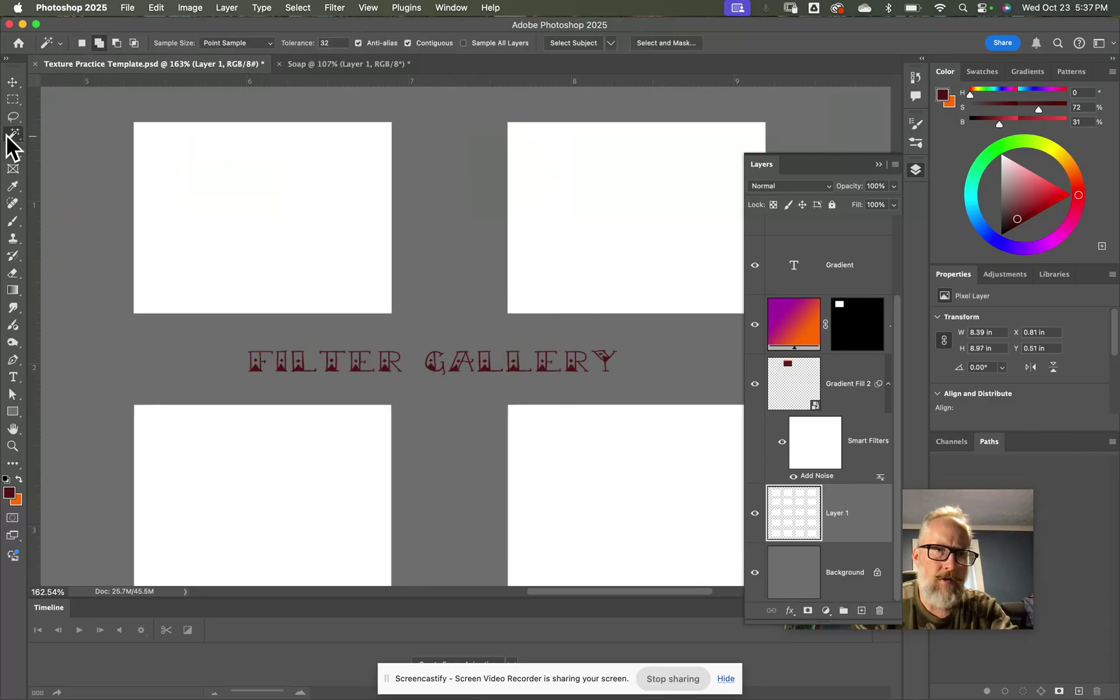
click(224, 203)
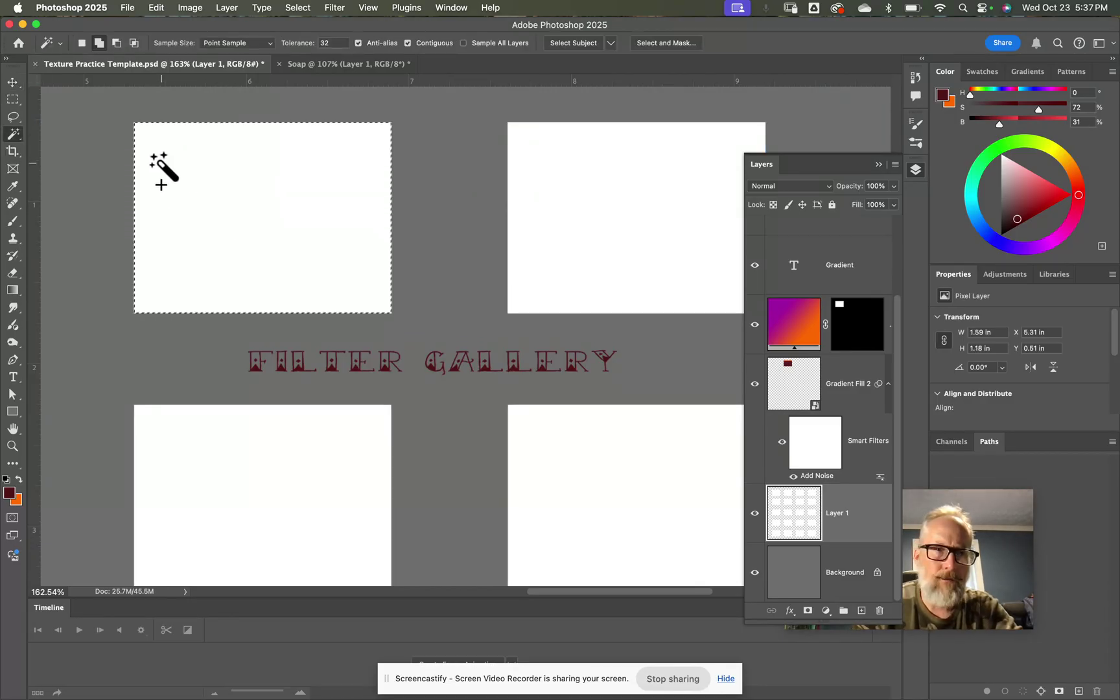
Step: Set the gradient colours to a dark blue foreground (H 198, S 100, B 44) and a lime green background (H 76, S 100, B 100)
click(13, 290)
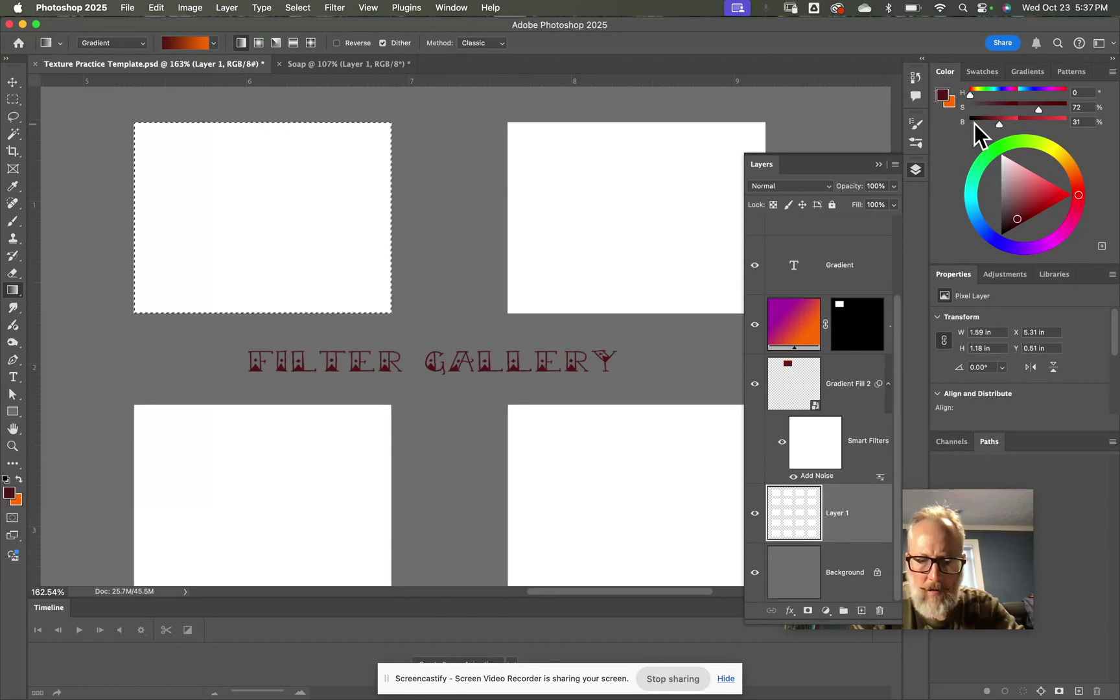
key(x)
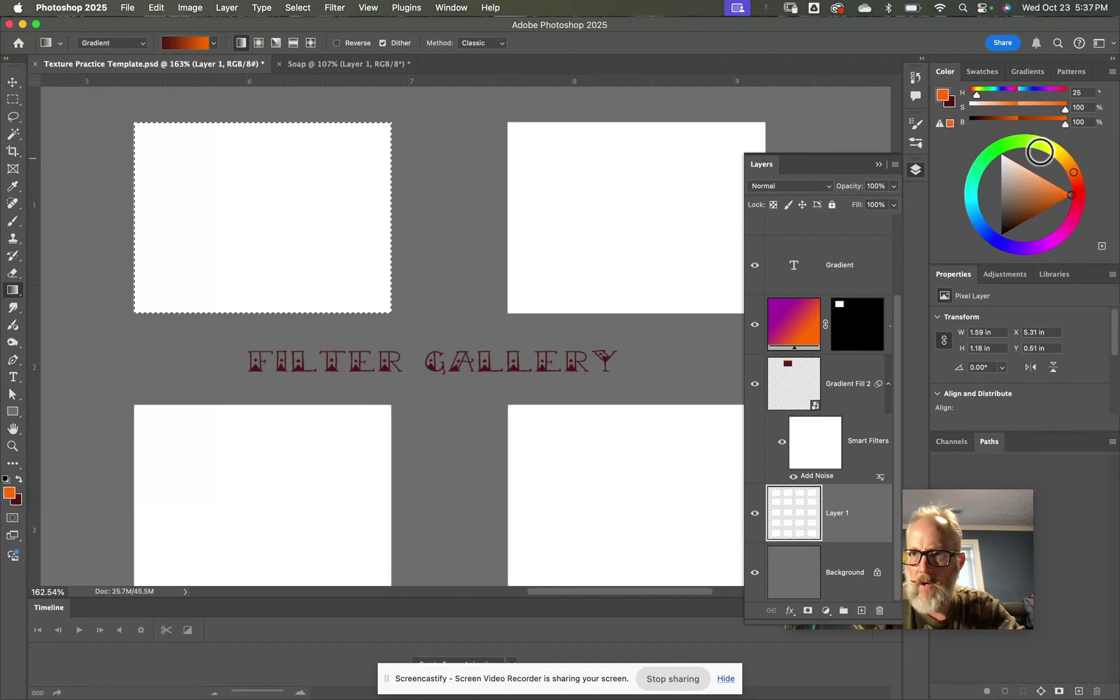
click(1040, 143)
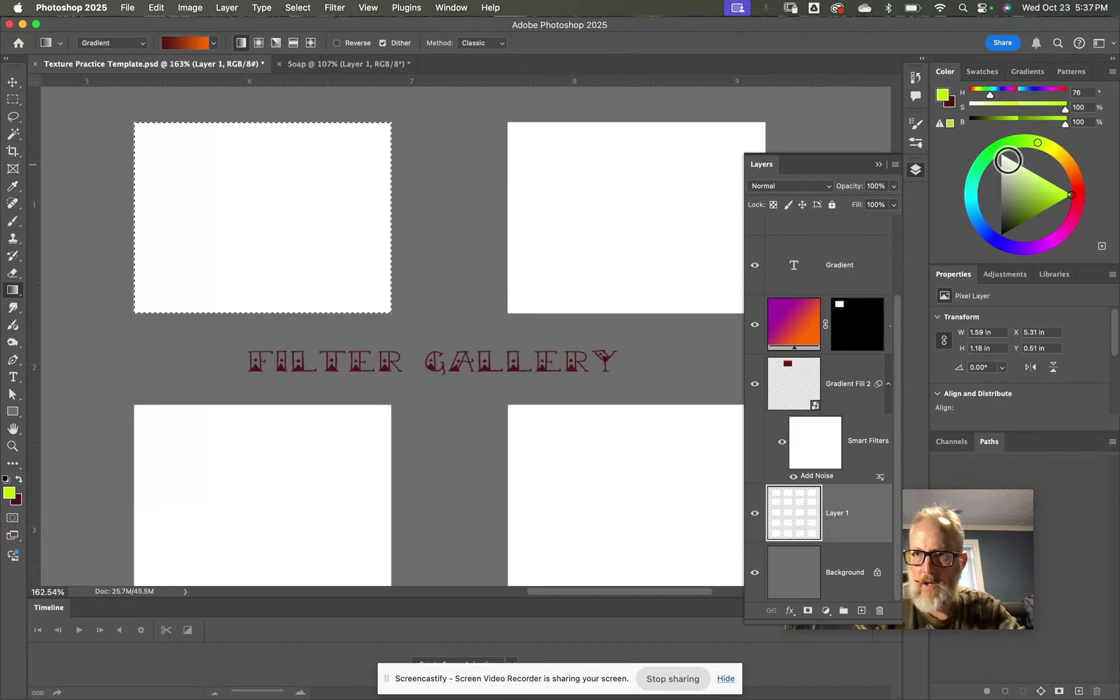
key(x)
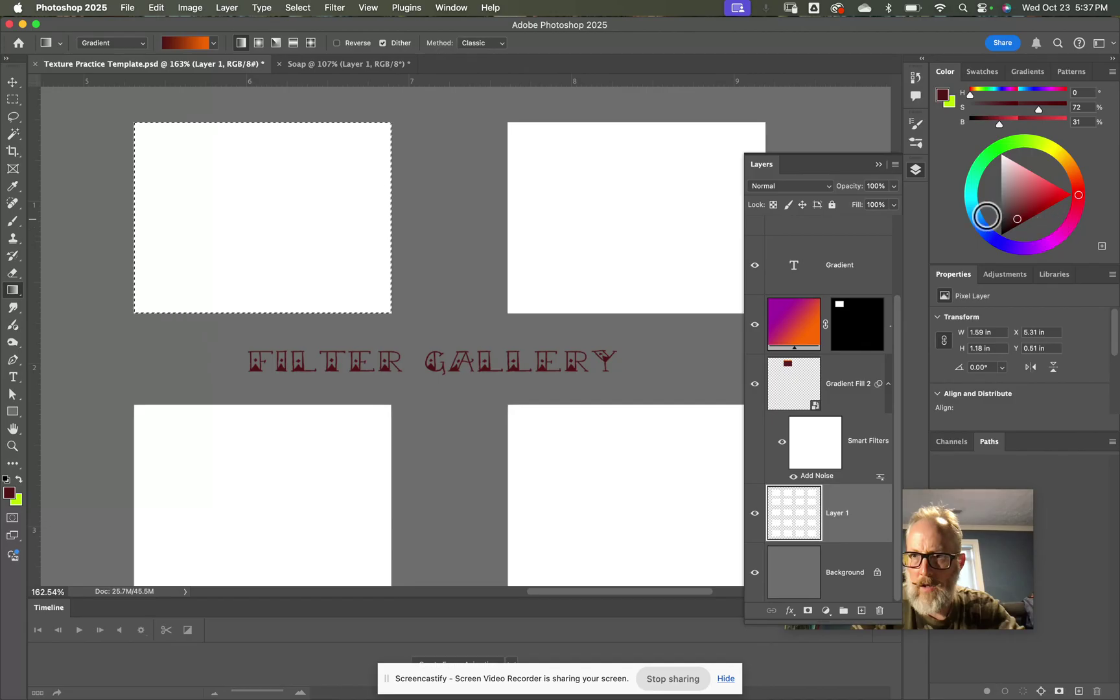
click(977, 211)
click(1037, 209)
click(1034, 218)
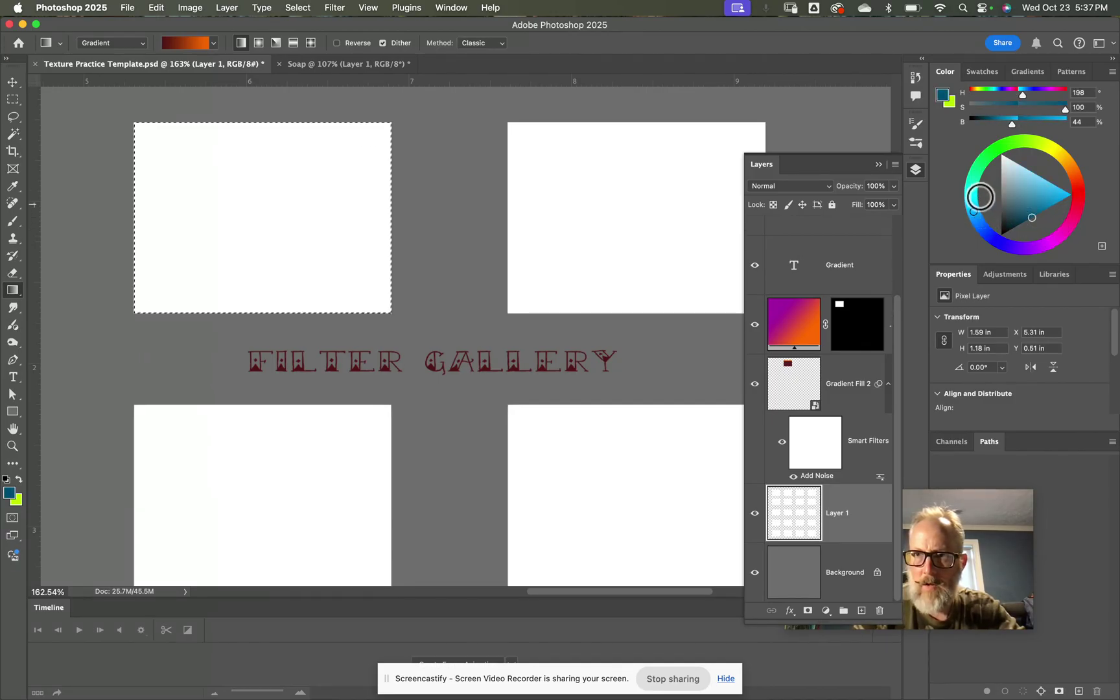
Step: Fill the selected box with the Basics foreground-to-background gradient, running upward from dark blue near its lower edge to lime green above its centre
click(213, 41)
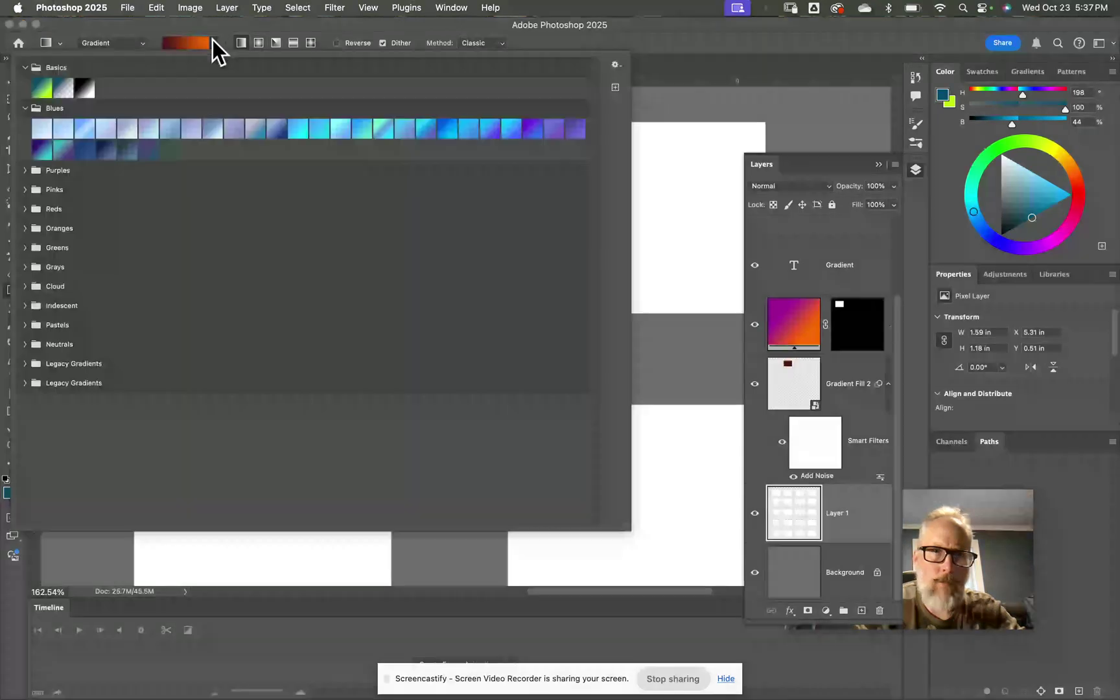
click(43, 89)
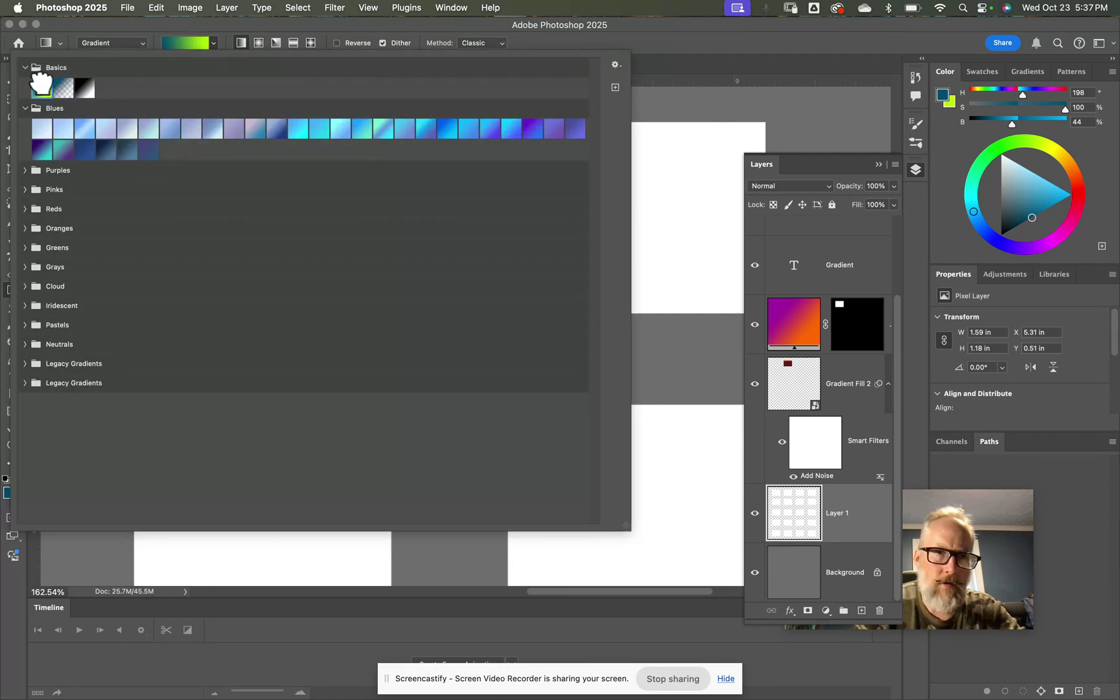
key(Return)
drag(250, 299, 257, 196)
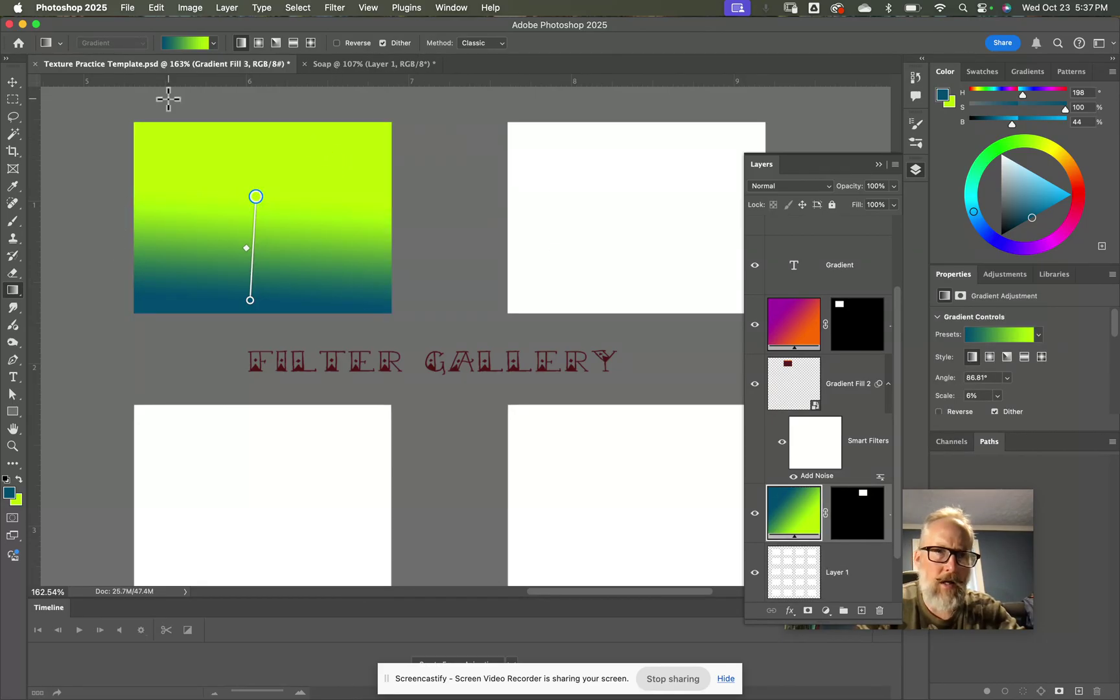
Step: Convert the blue-to-lime gradient fill layer to a smart object and open it in the Filter Gallery
click(333, 9)
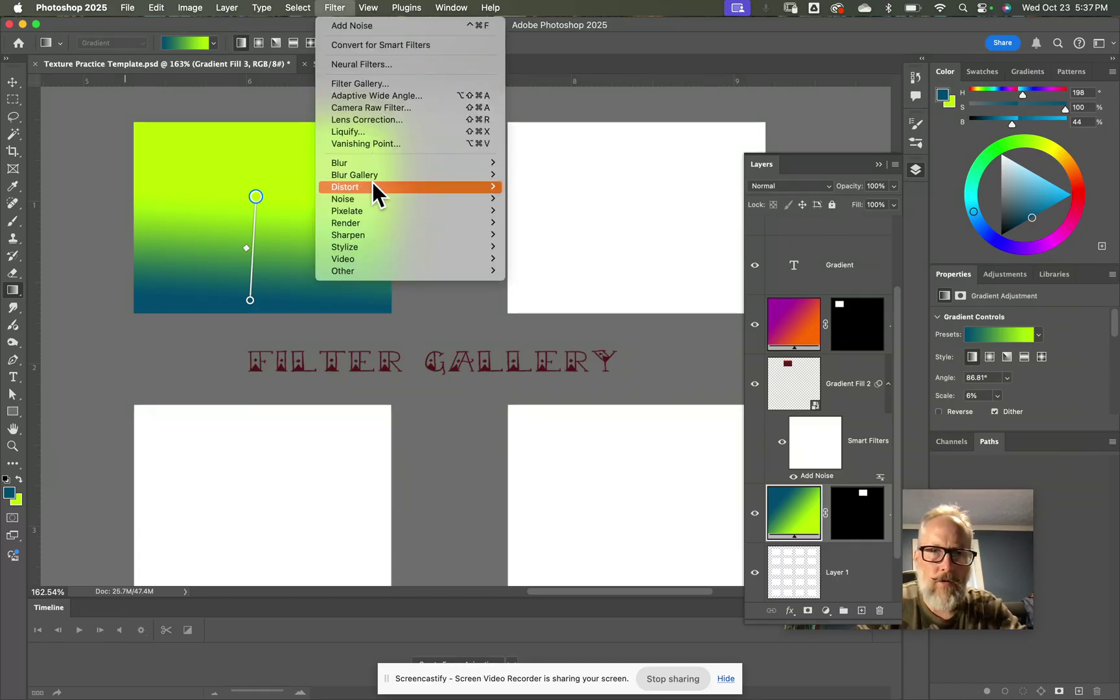
click(379, 85)
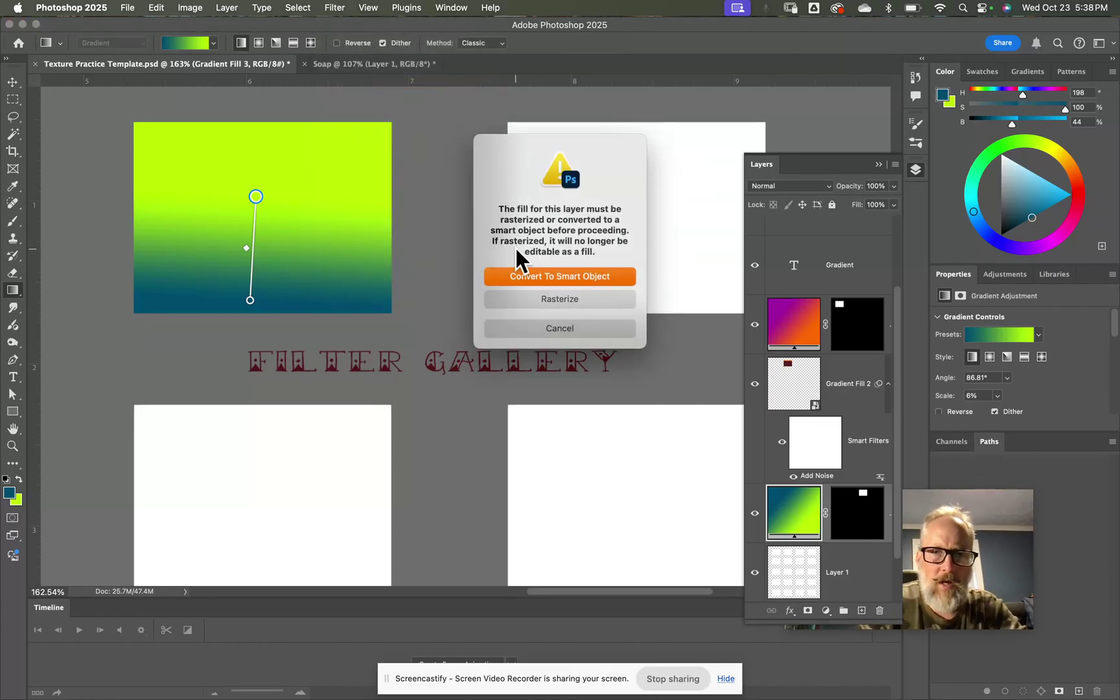
click(547, 275)
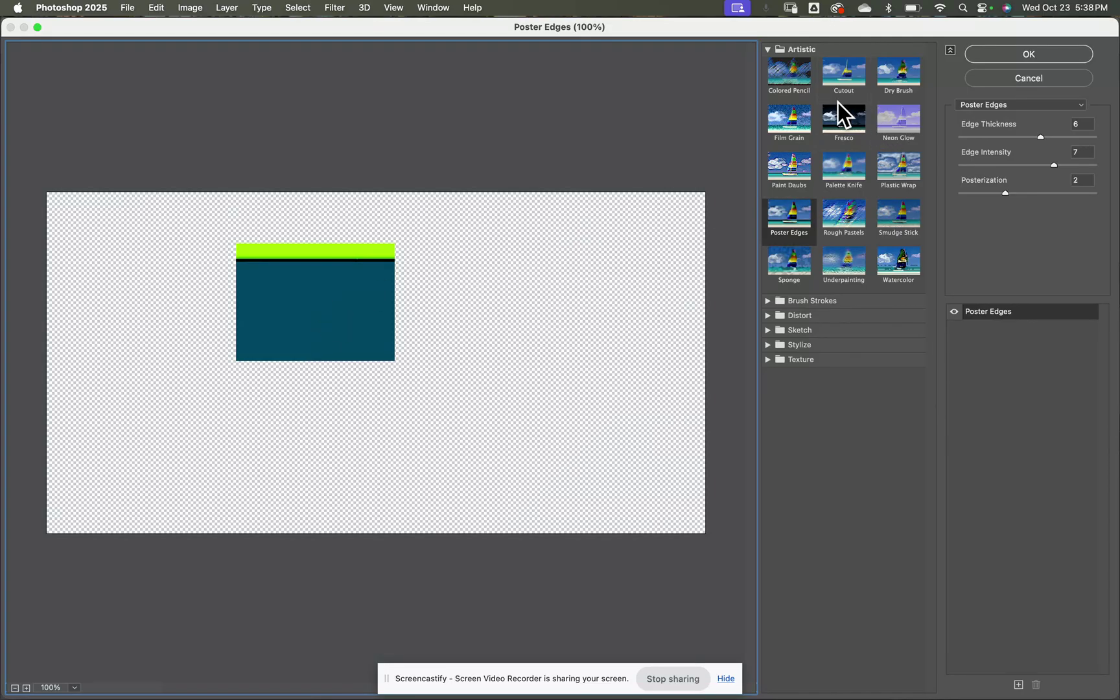
Step: Preview the Artistic effects Colored Pencil, Cutout and Dry Brush on the gradient box
click(800, 75)
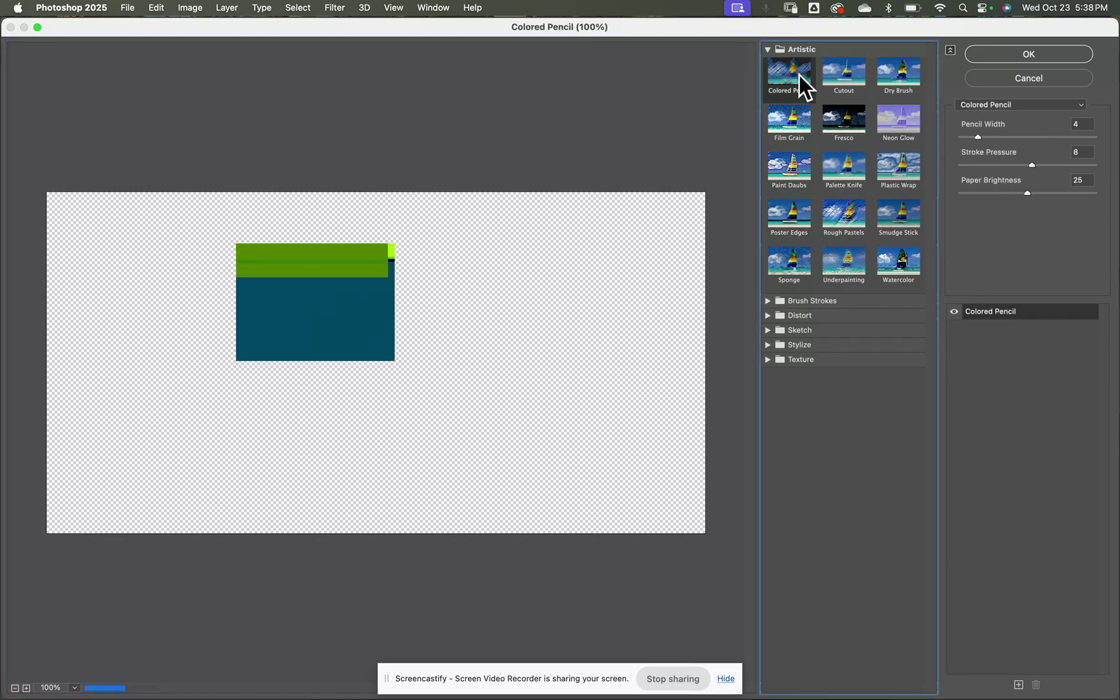
click(842, 77)
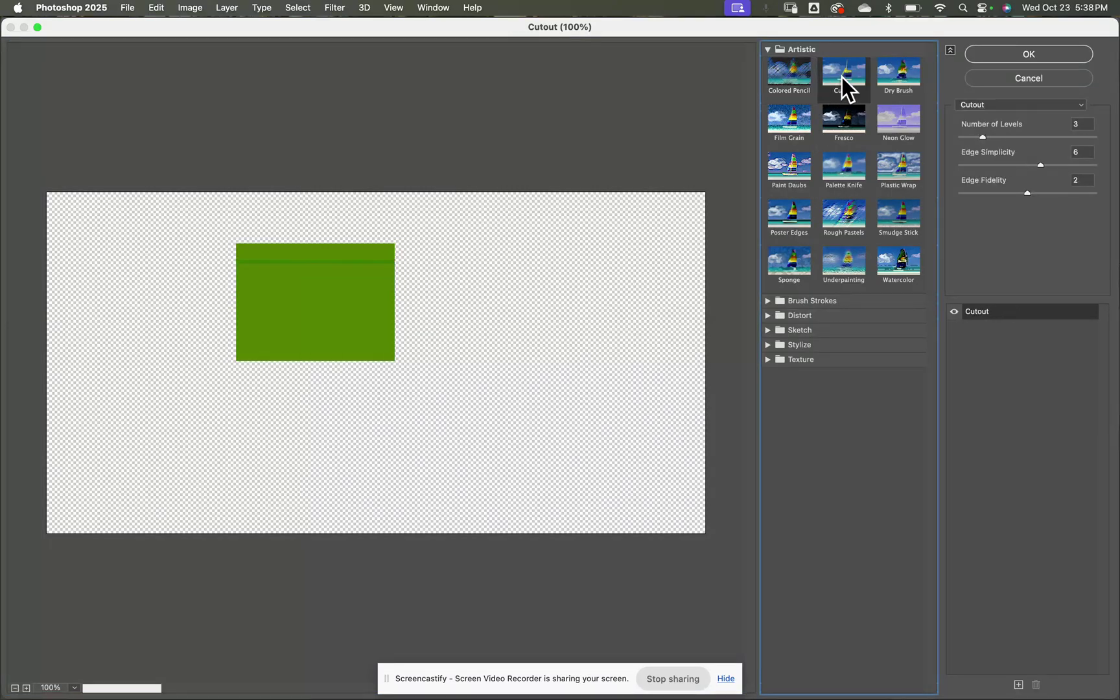
click(896, 77)
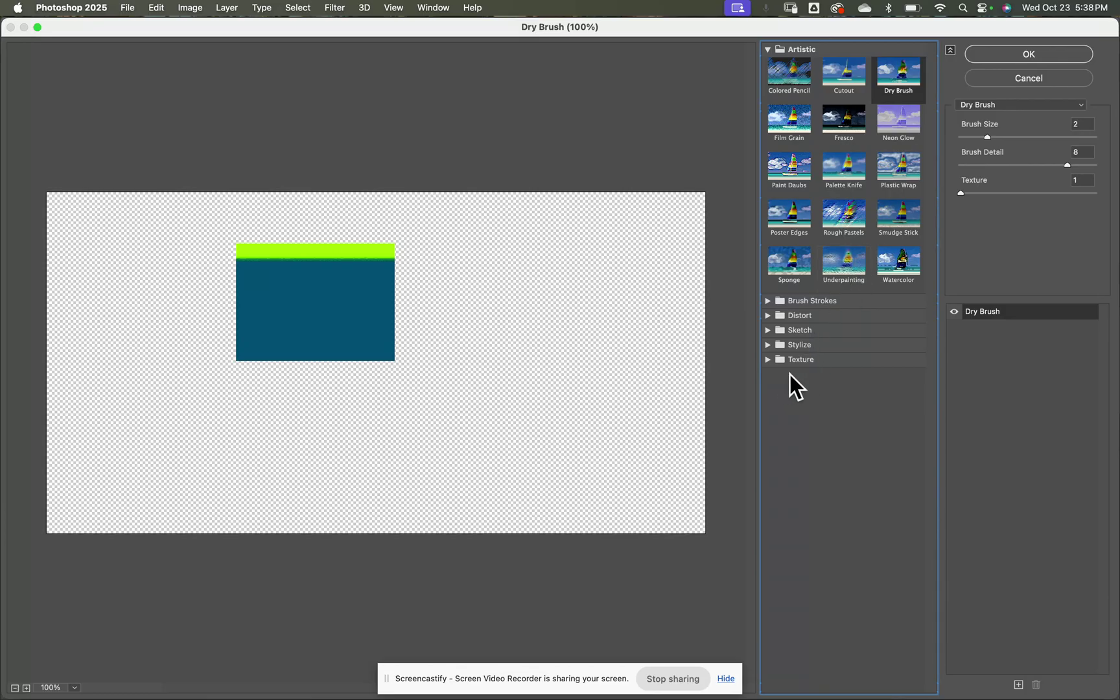
Step: Preview the Texture effects Stained Glass, Craquelure, Grain and Texturizer on the gradient box
click(767, 359)
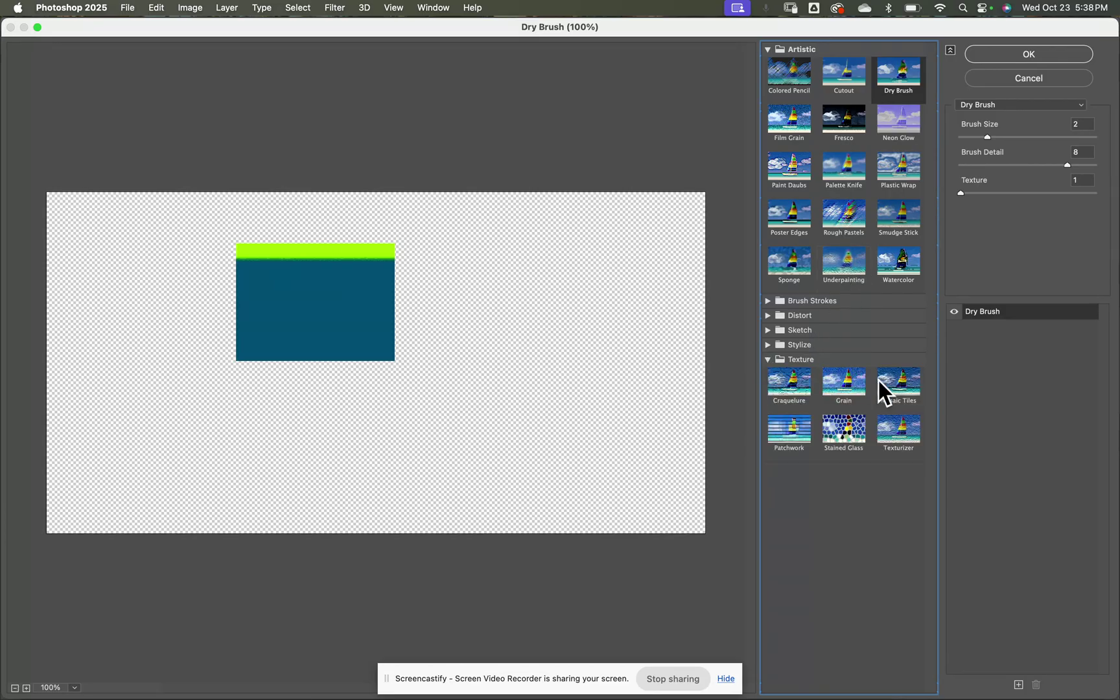
click(849, 429)
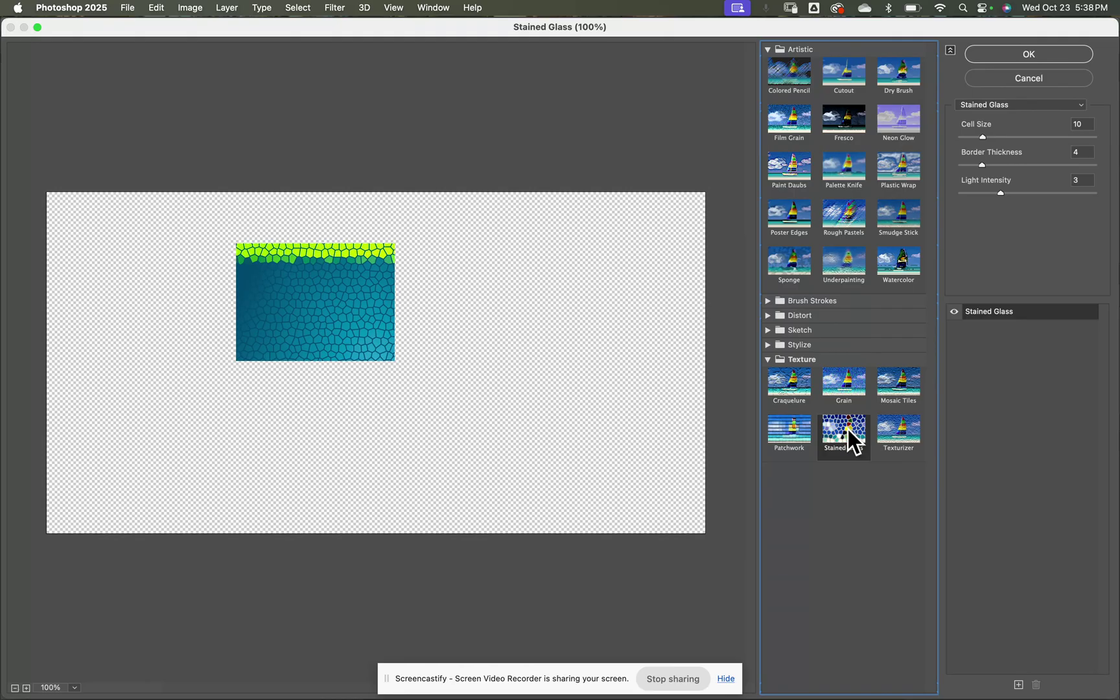
click(794, 385)
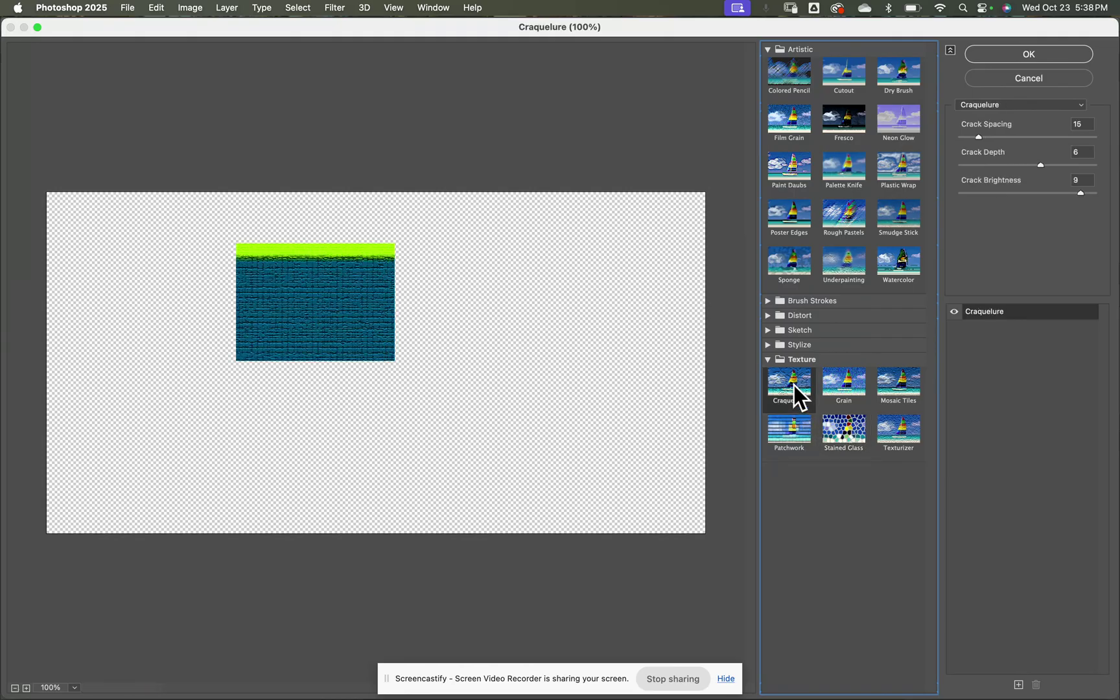
click(843, 383)
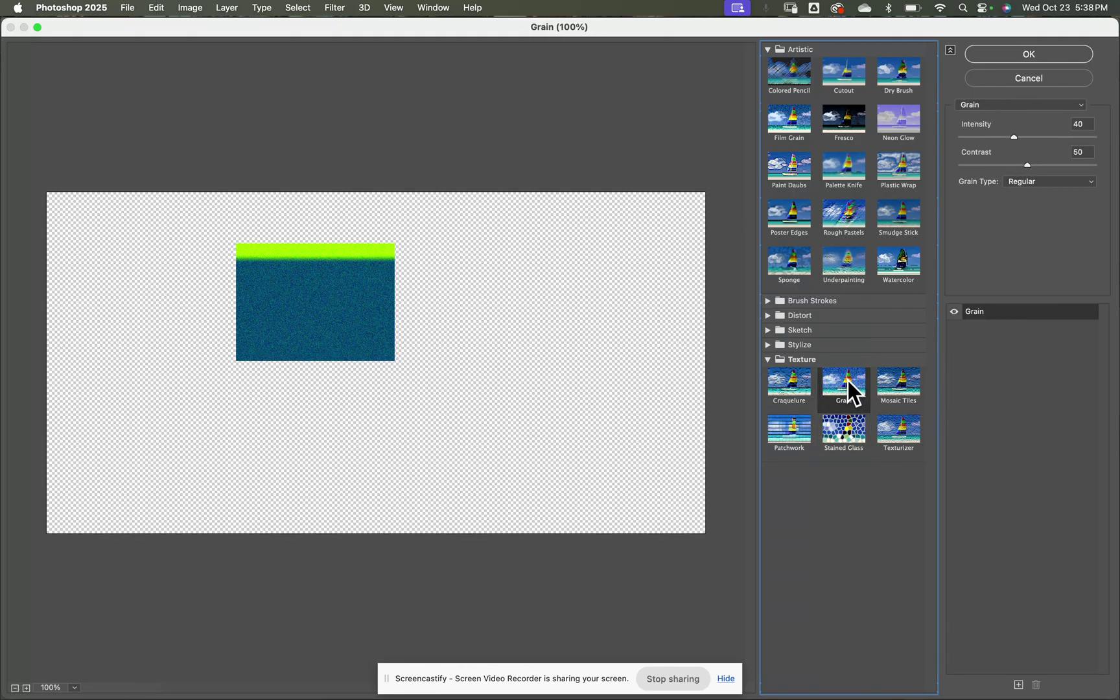
click(905, 432)
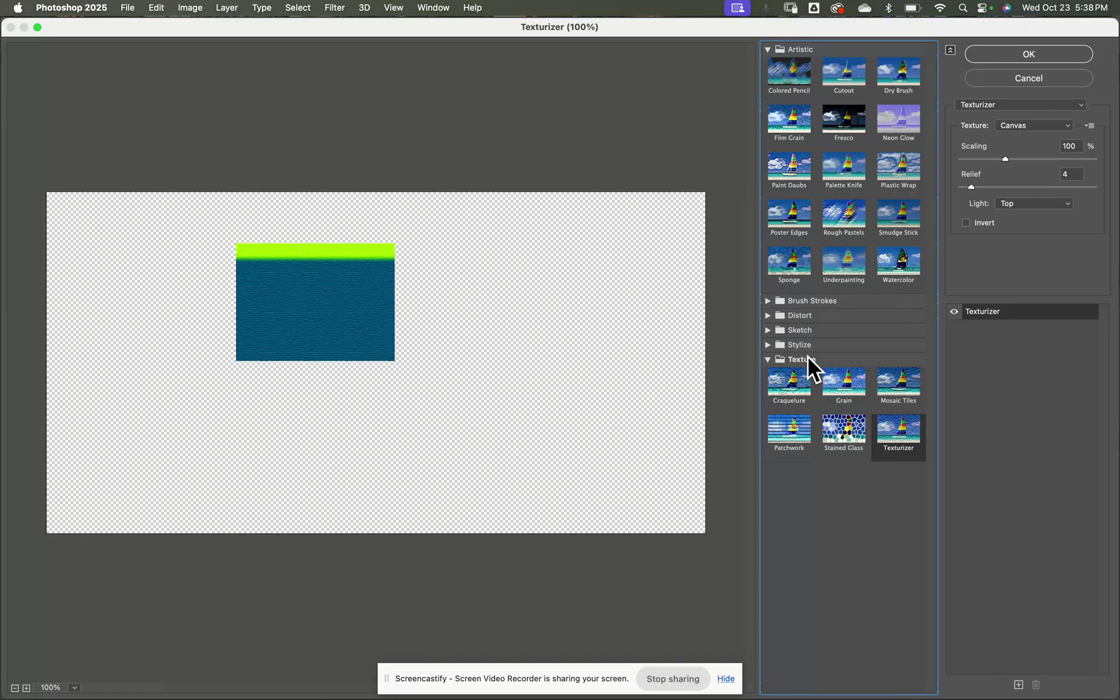
Step: Look through the Stylize and Sketch effects and preview Reticulation and Halftone Pattern on the gradient box
click(769, 345)
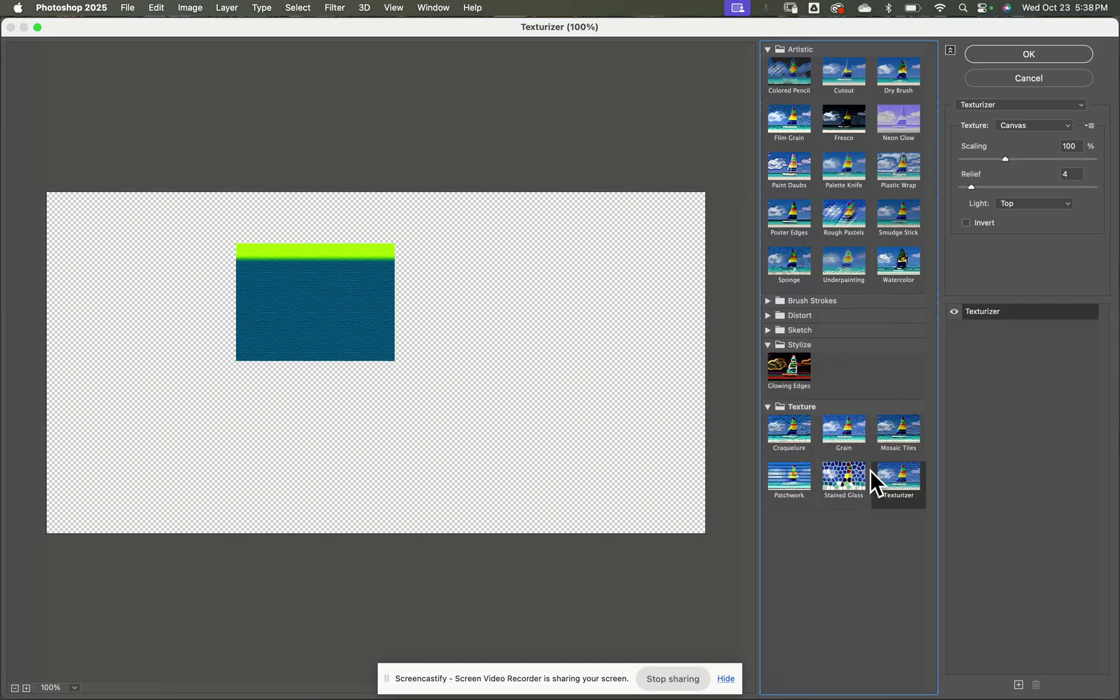
click(767, 330)
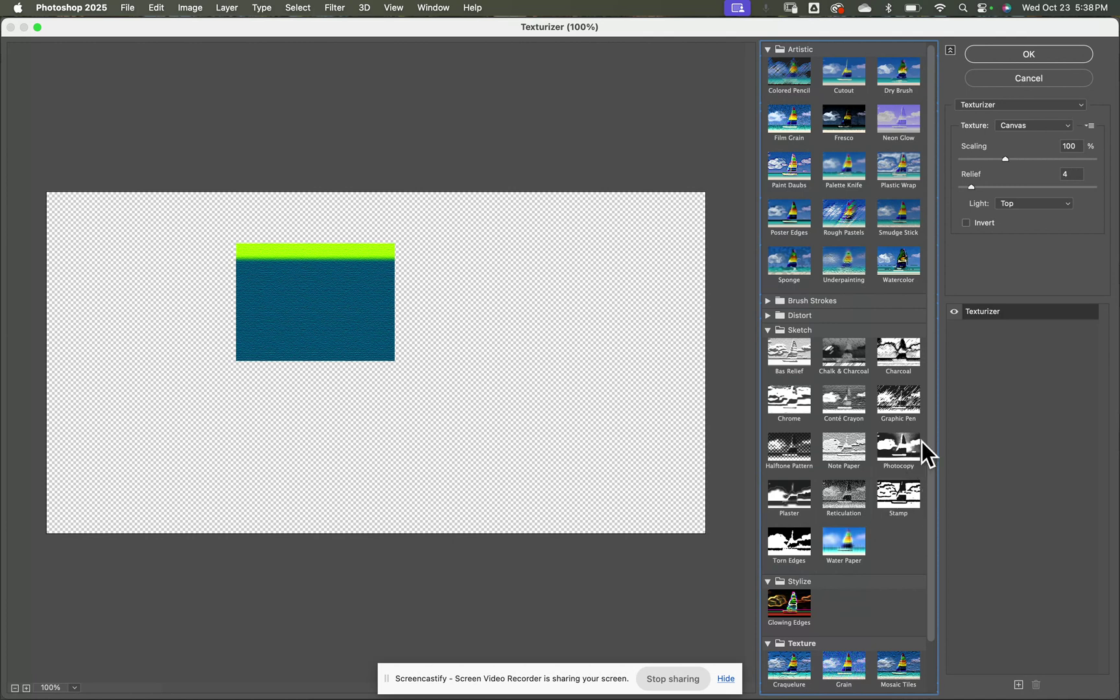
click(837, 504)
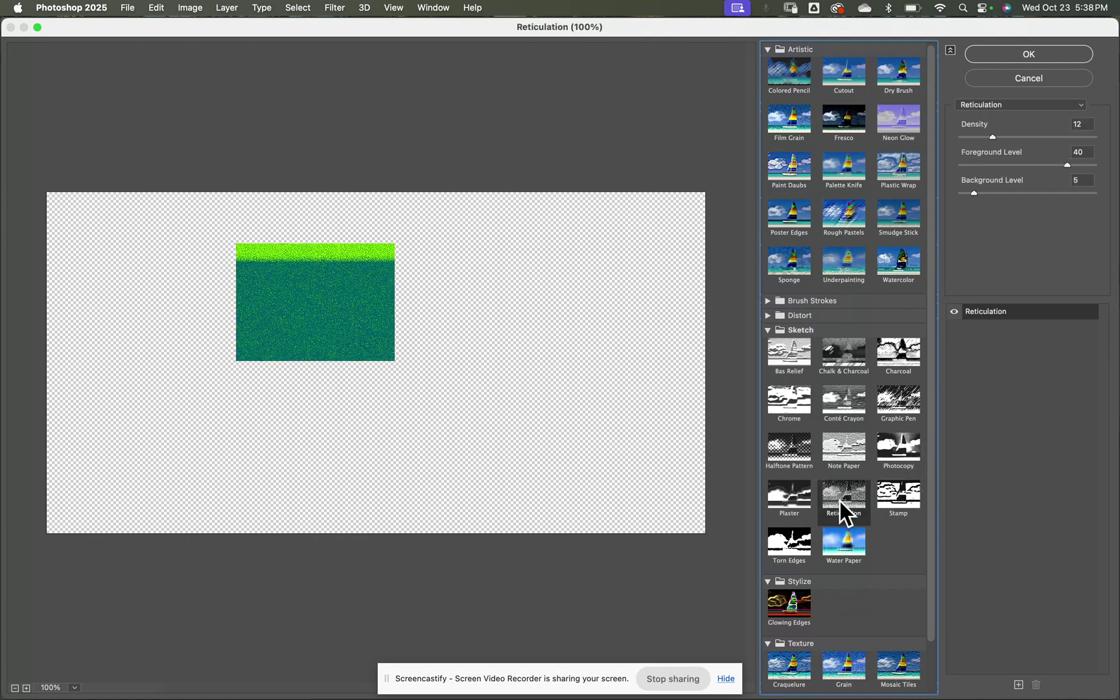
click(798, 454)
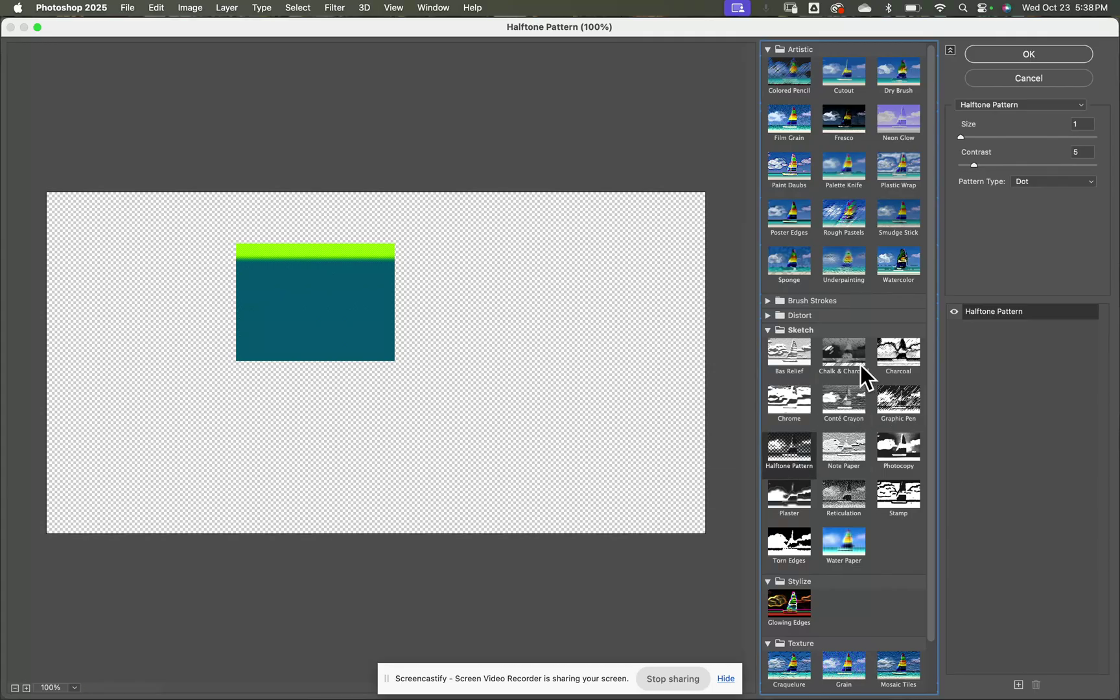
Step: Choose the Glass effect from the Distort group and set Distortion to 8, Smoothness to 2 and Scaling to 122%
click(768, 316)
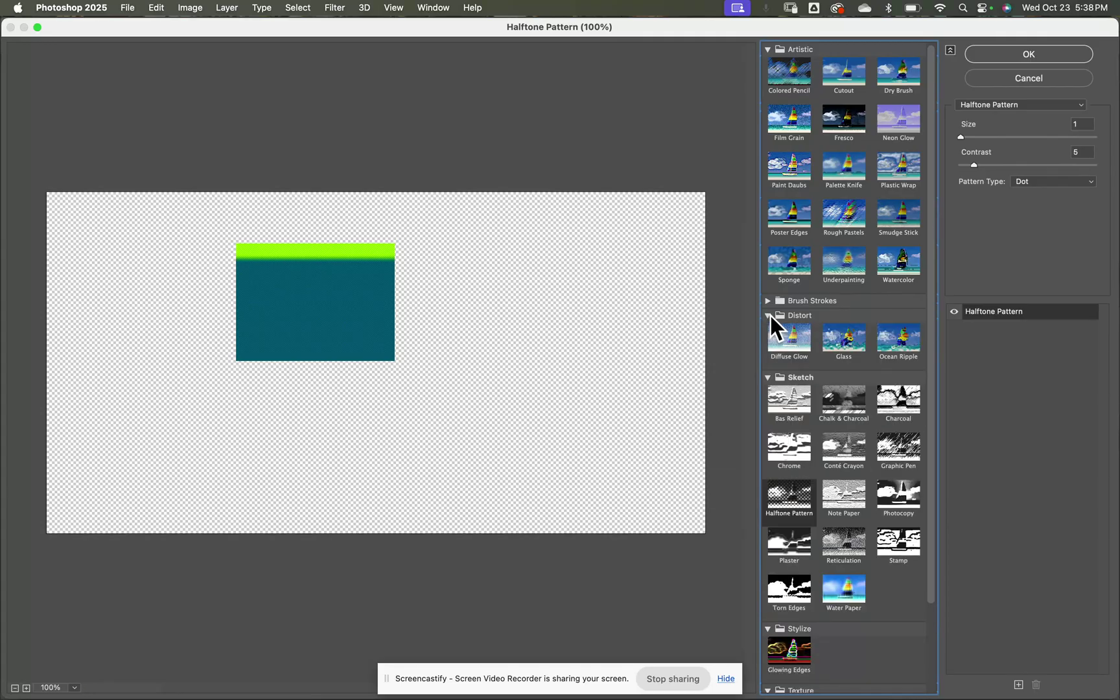
click(850, 337)
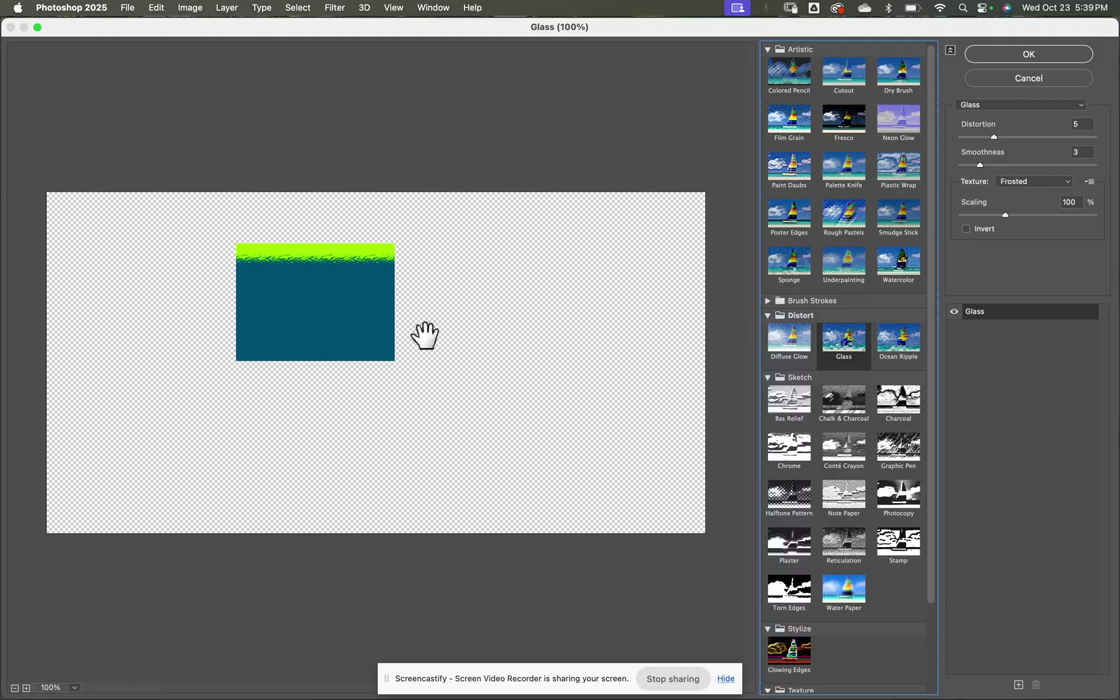
click(338, 272)
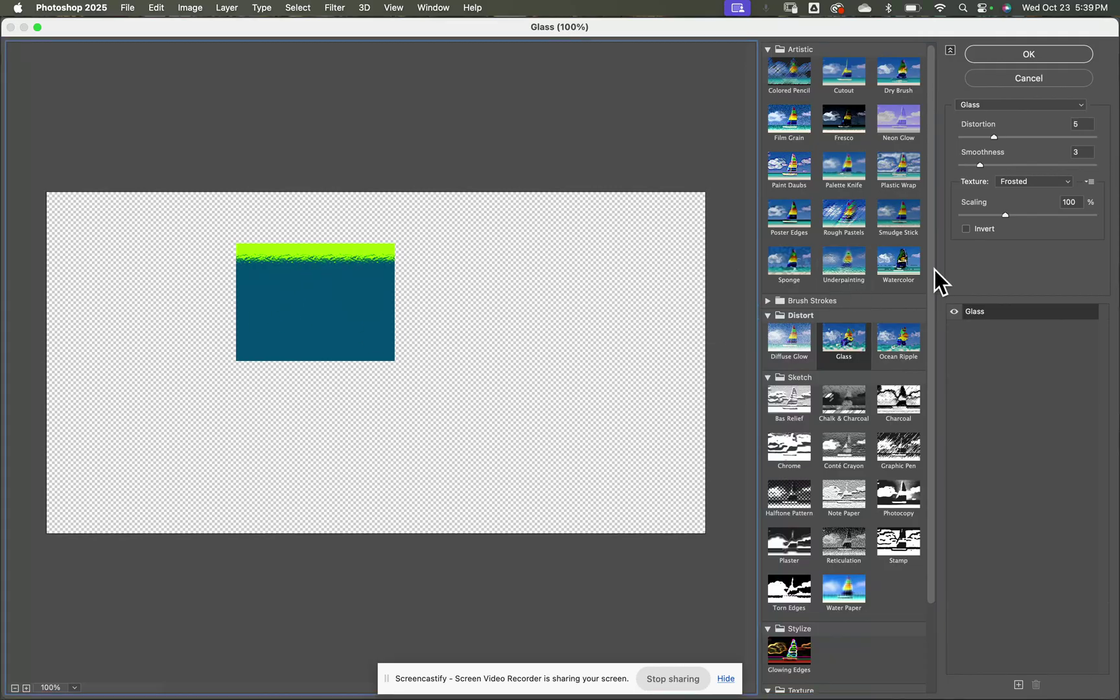
click(997, 137)
drag(997, 137, 974, 166)
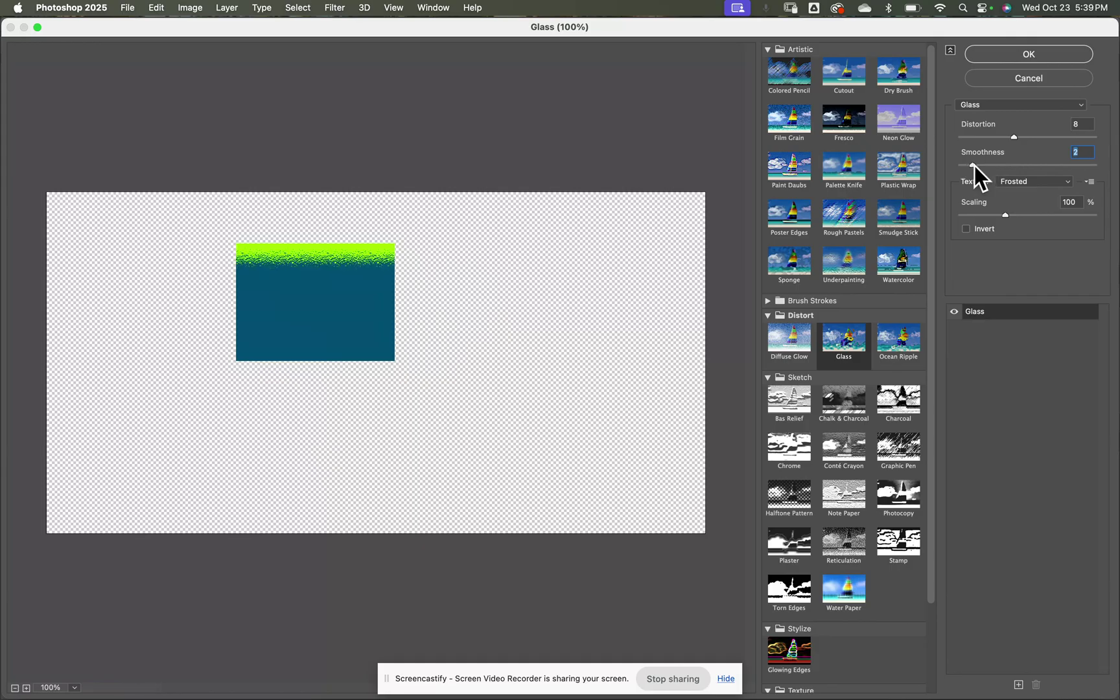
drag(1001, 213, 1027, 218)
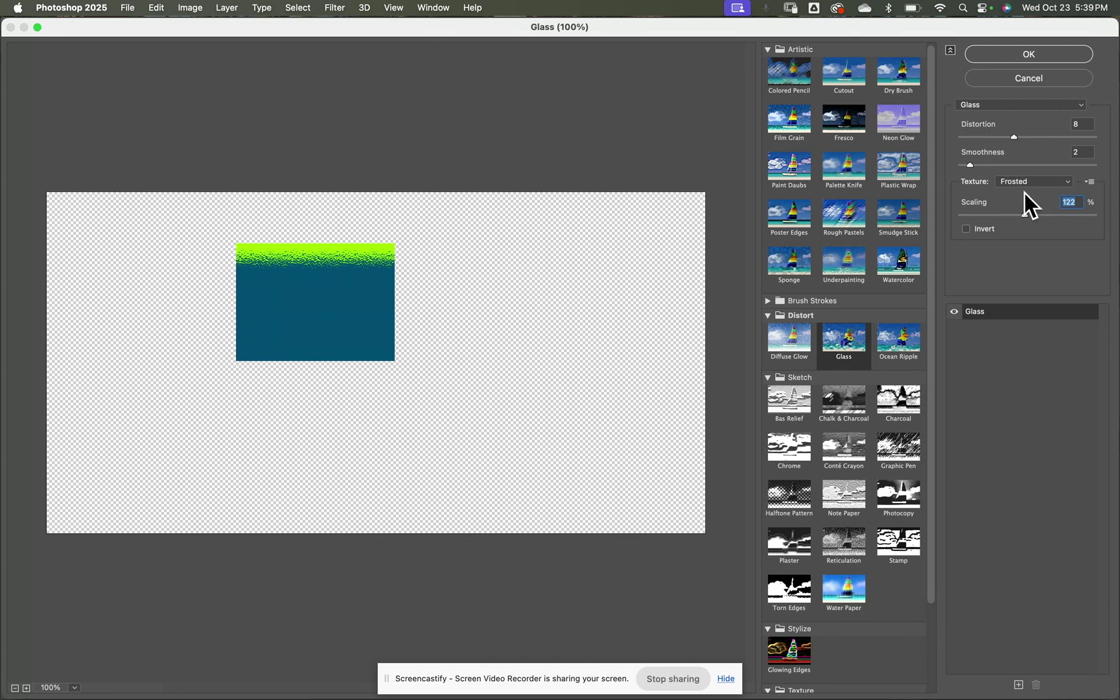
Step: Compare the Ocean Ripple and Diffuse Glow effects on the gradient box, and return to the Glass effect
click(1011, 312)
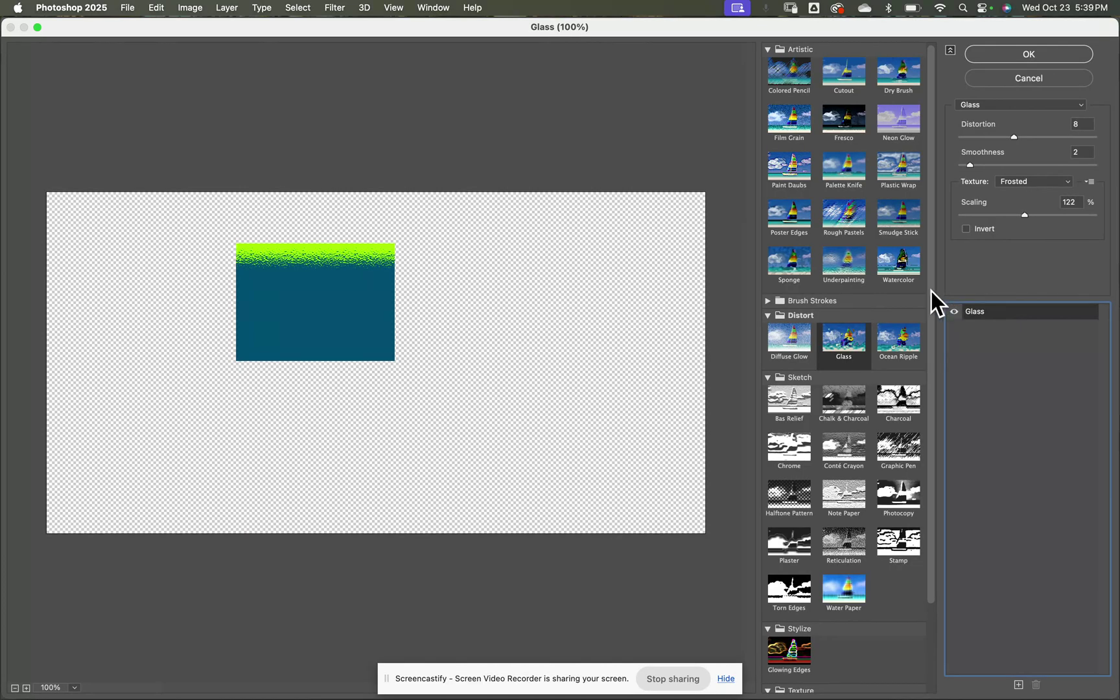
click(912, 342)
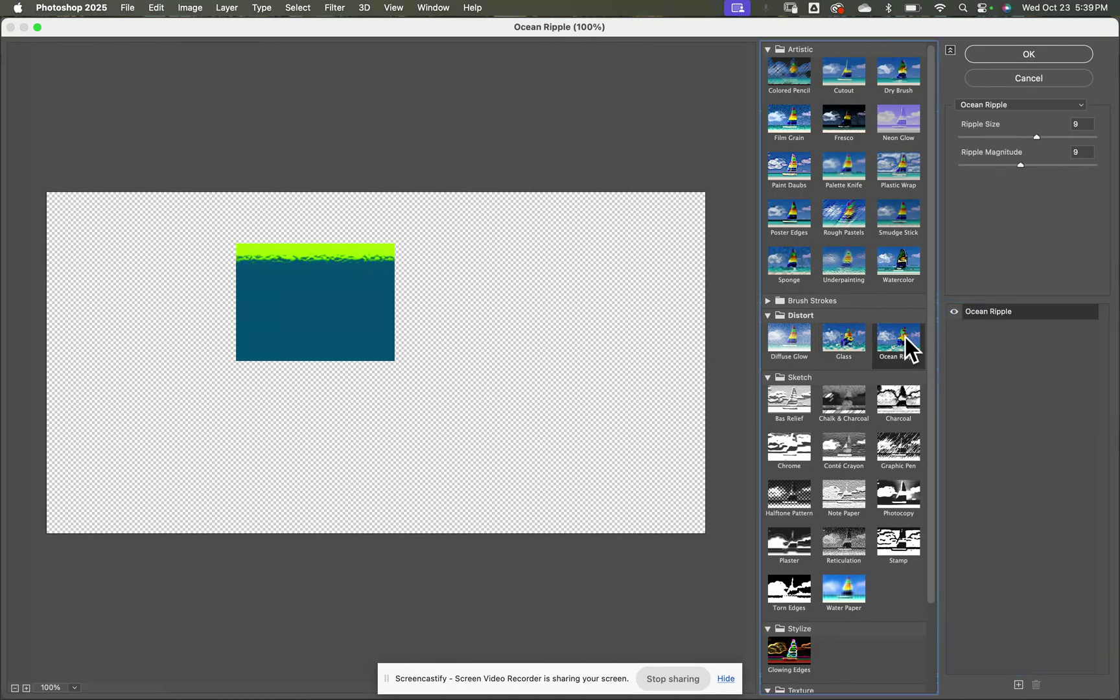
click(805, 341)
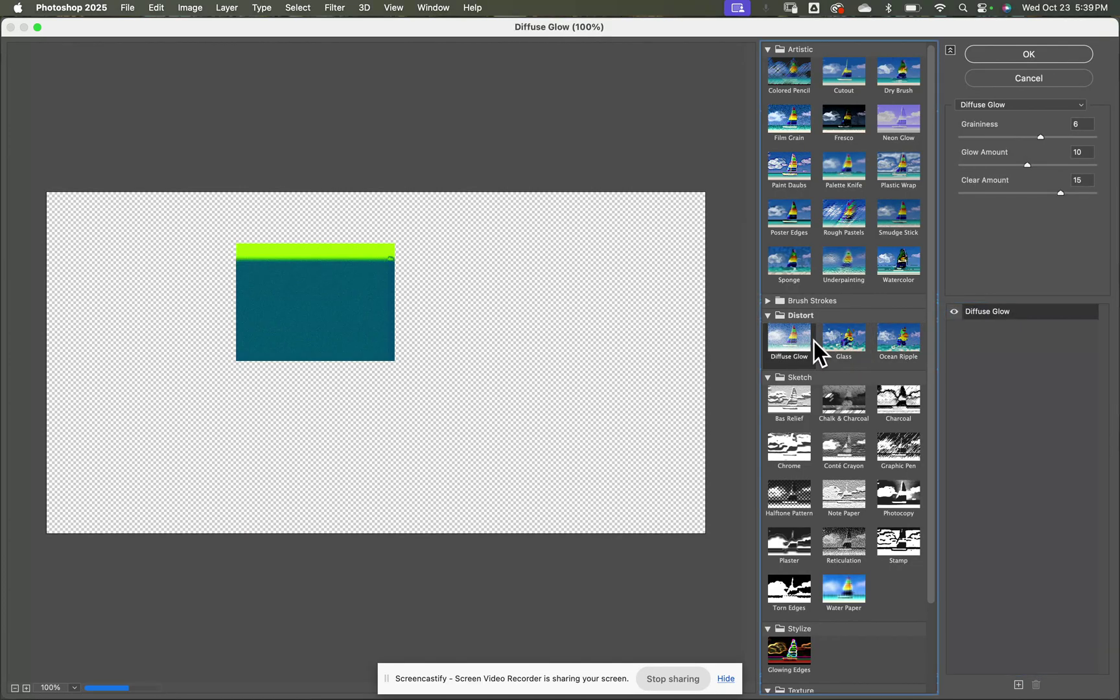
click(838, 348)
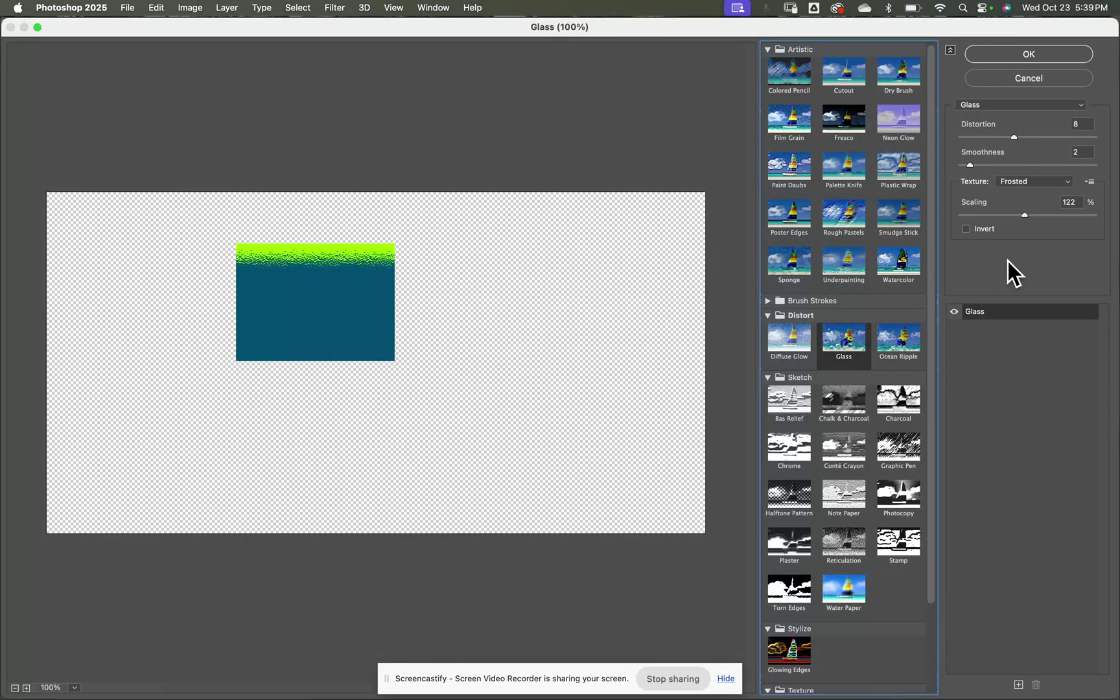
Step: Apply the Glass effect, and select the fourth white box of the top row on Layer 1 with the Magic Wand
click(1030, 52)
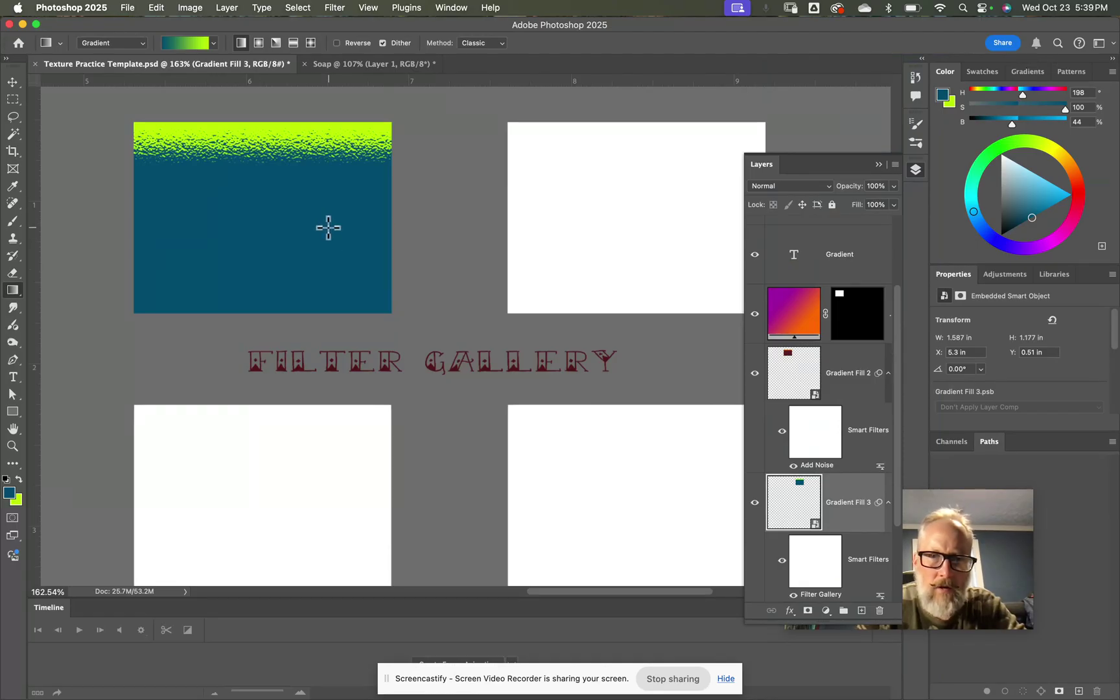
scroll(494, 264, right, 4)
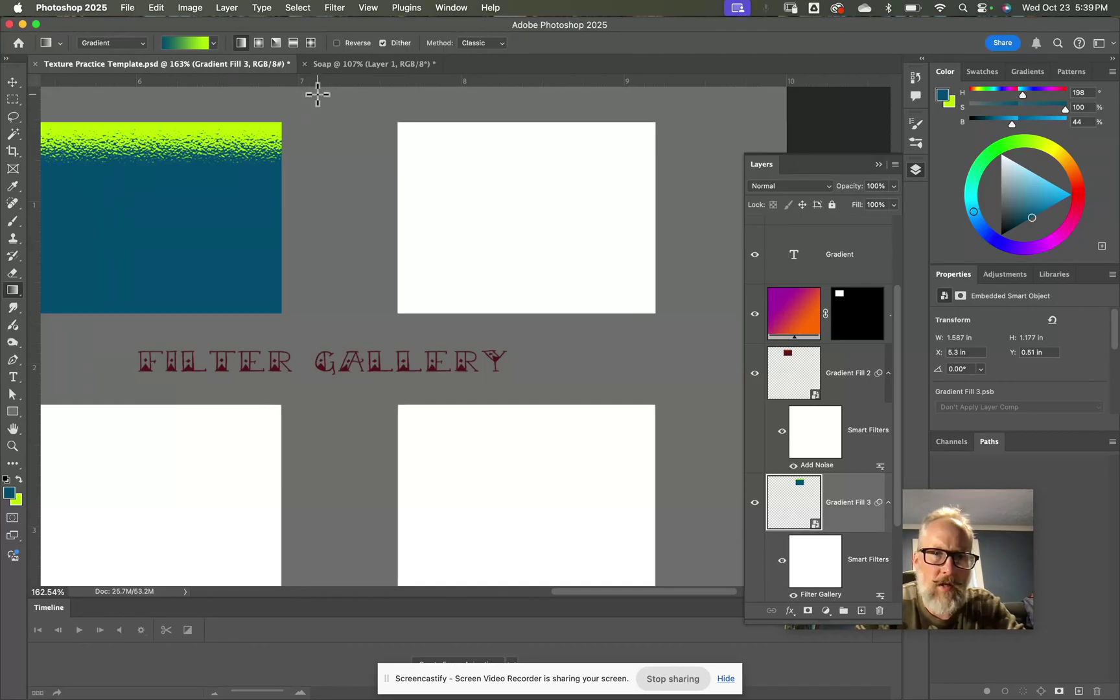
click(13, 134)
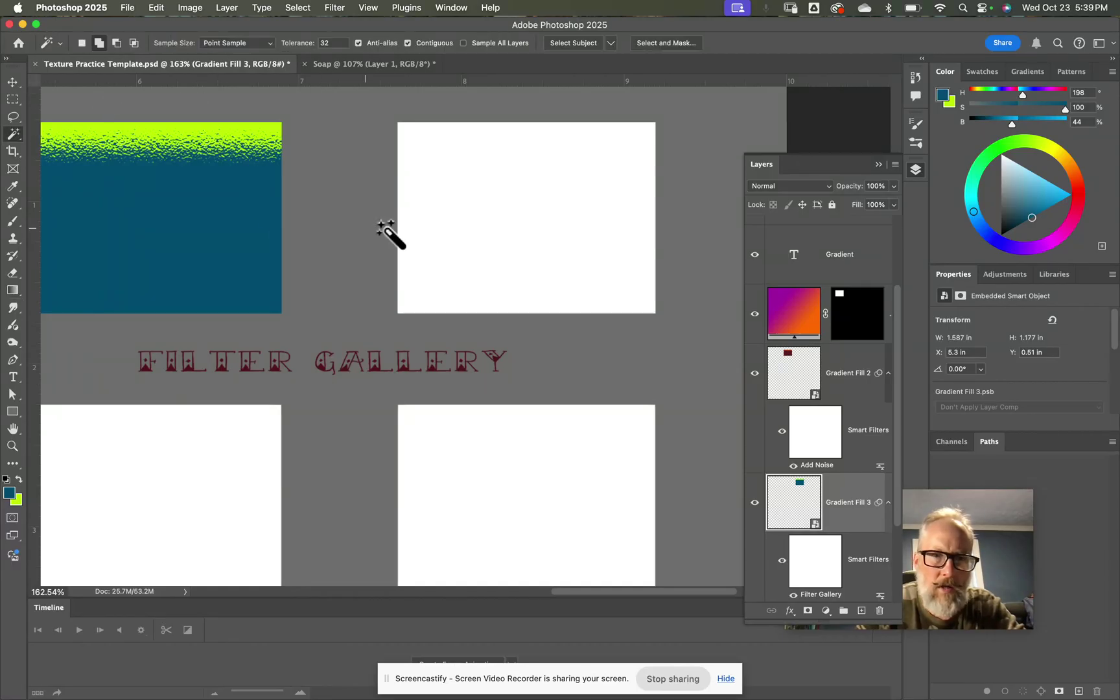
scroll(826, 538, down, 3)
click(801, 518)
click(535, 237)
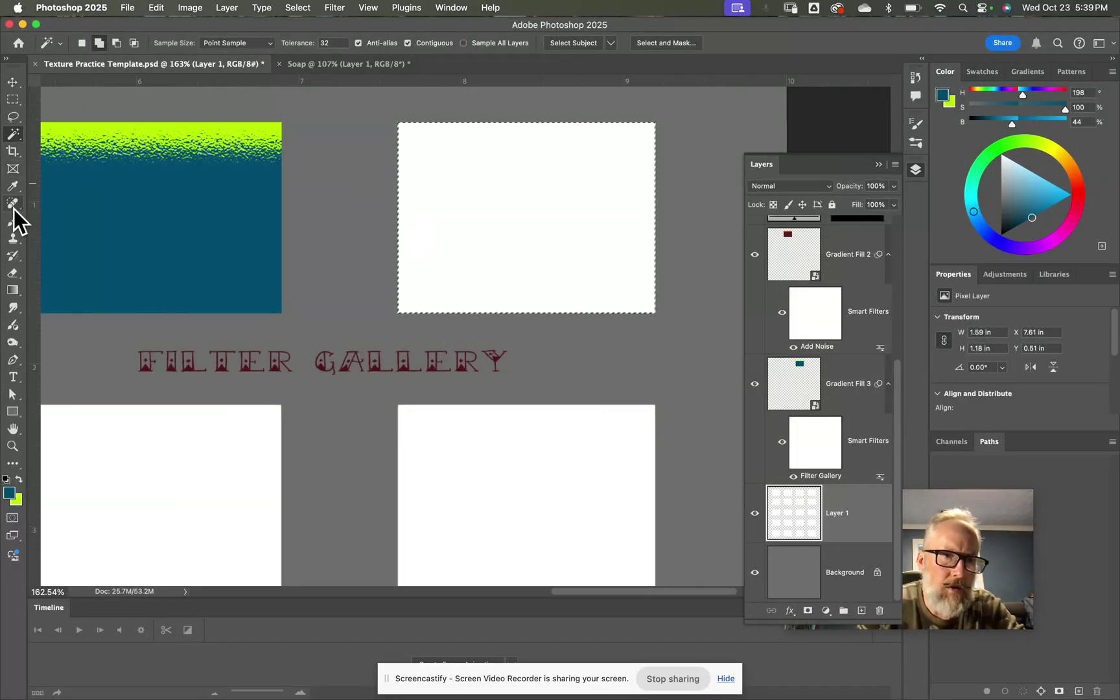
Step: Fill the selected box with a green-to-yellow linear gradient from the Greens presets, at an angle of about 153°
click(12, 288)
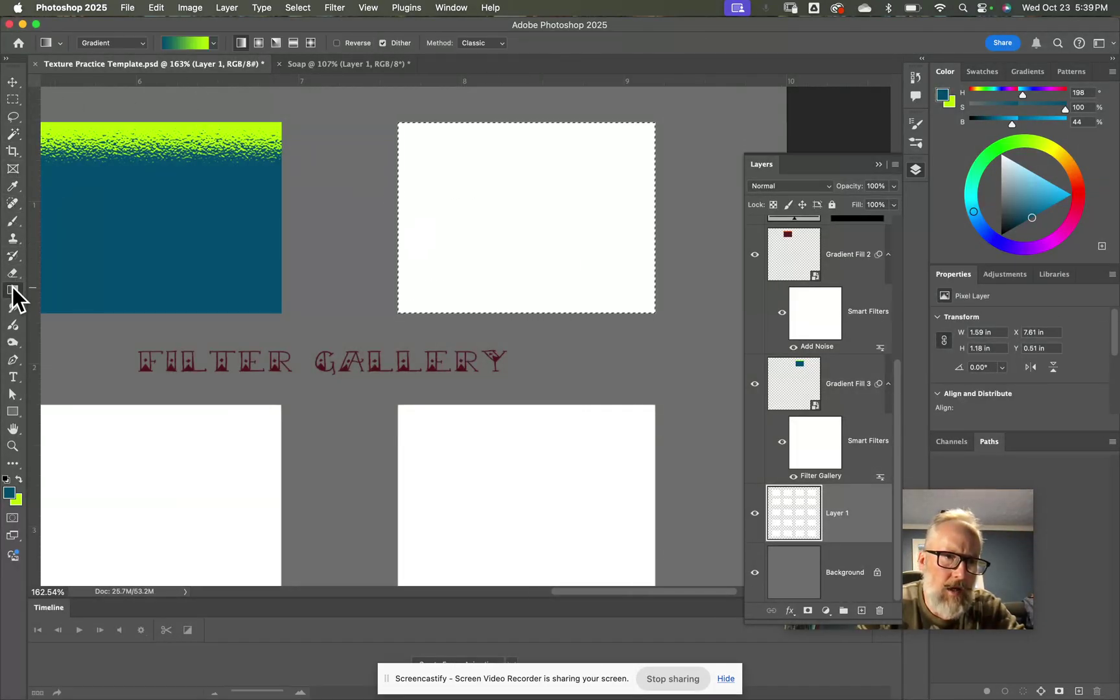
click(214, 44)
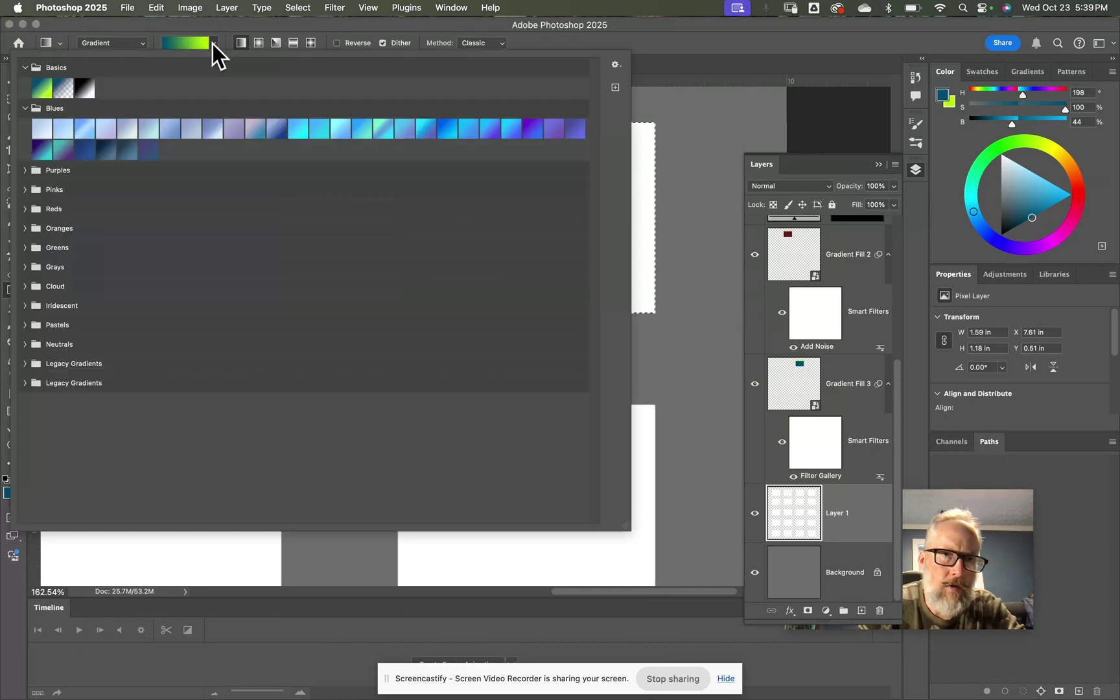
click(25, 286)
click(27, 267)
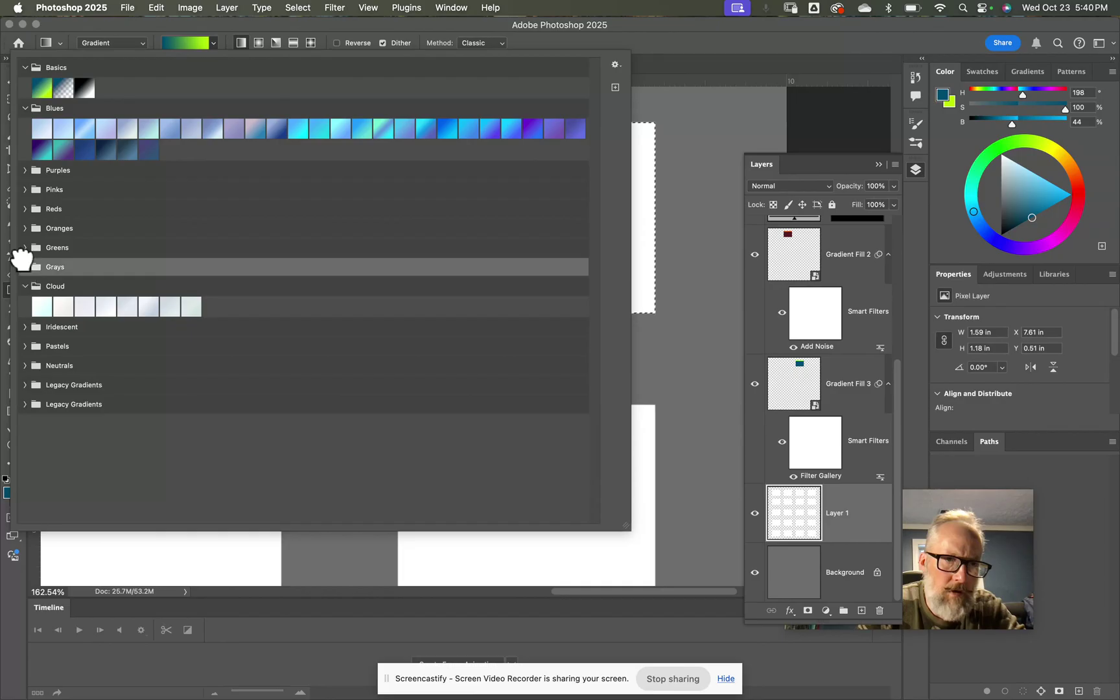
click(25, 248)
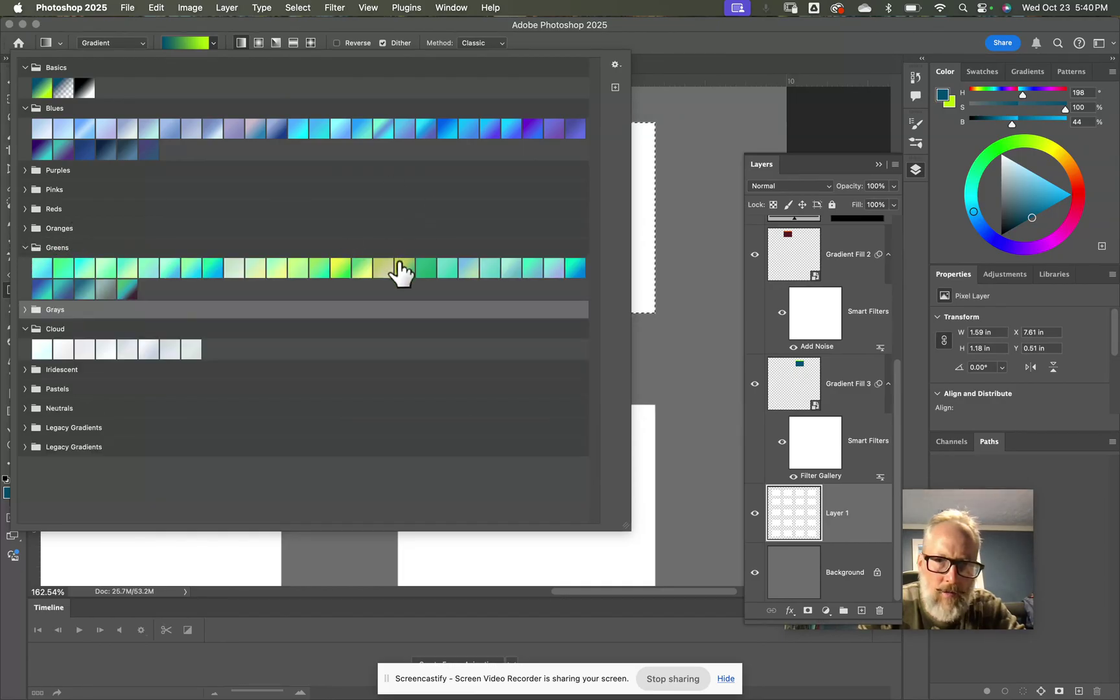
click(360, 267)
key(Return)
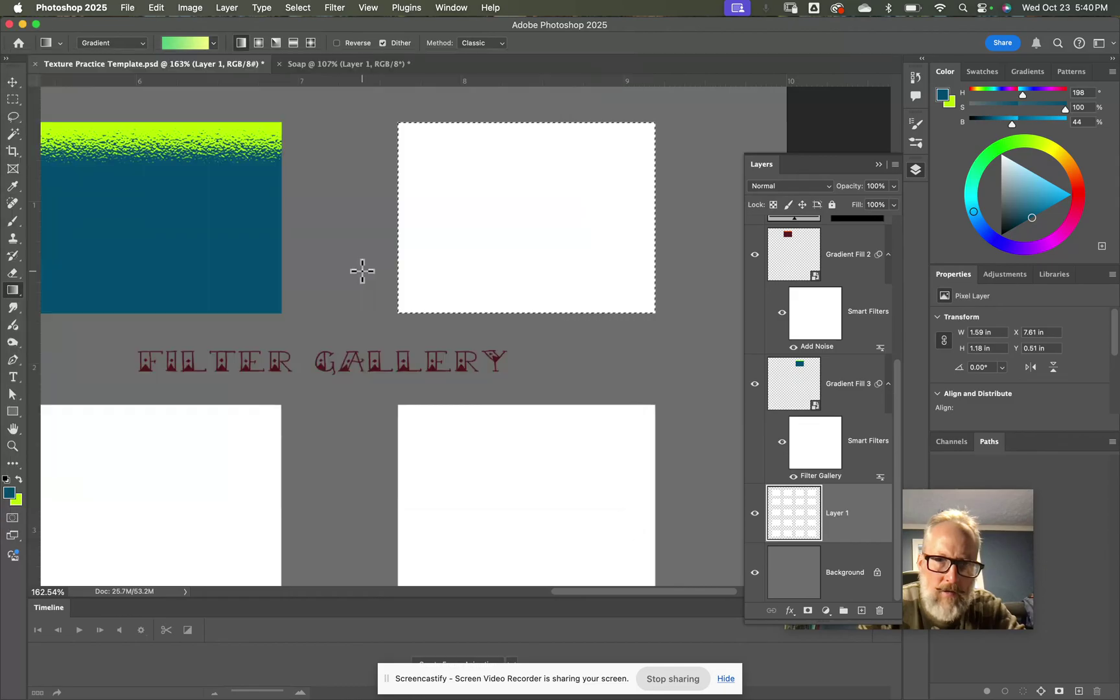
mouse_move(571, 280)
mouse_down()
mouse_move(445, 231)
mouse_move(507, 248)
mouse_up()
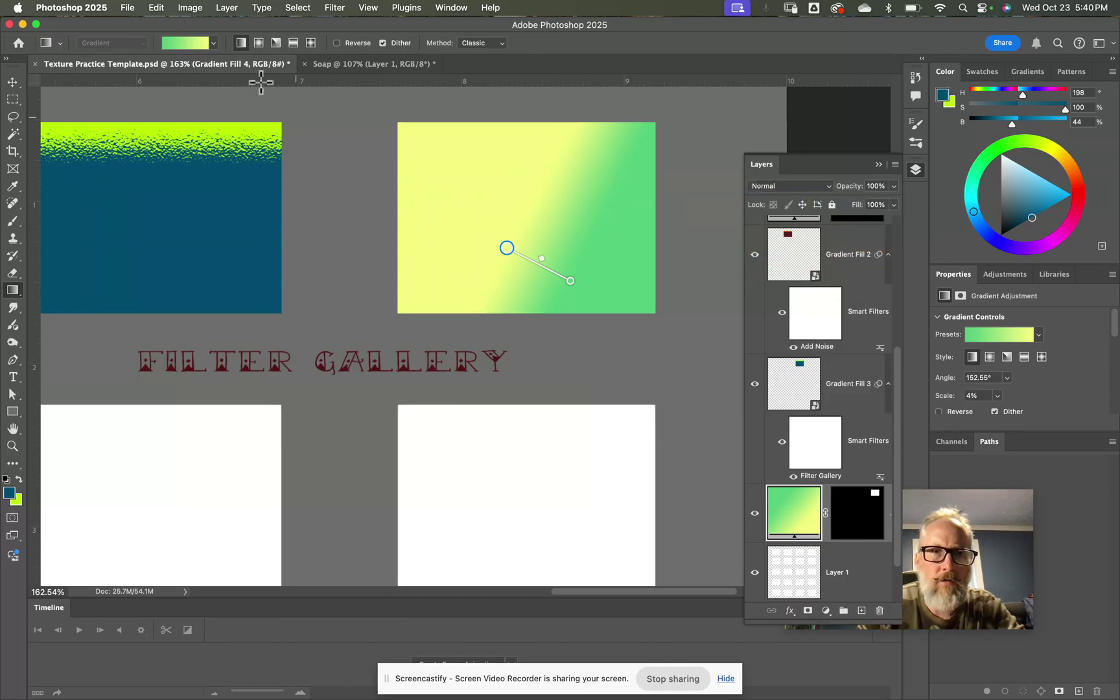
Step: Rasterize the green-to-yellow gradient fill layer and open it in the Filter Gallery
click(333, 8)
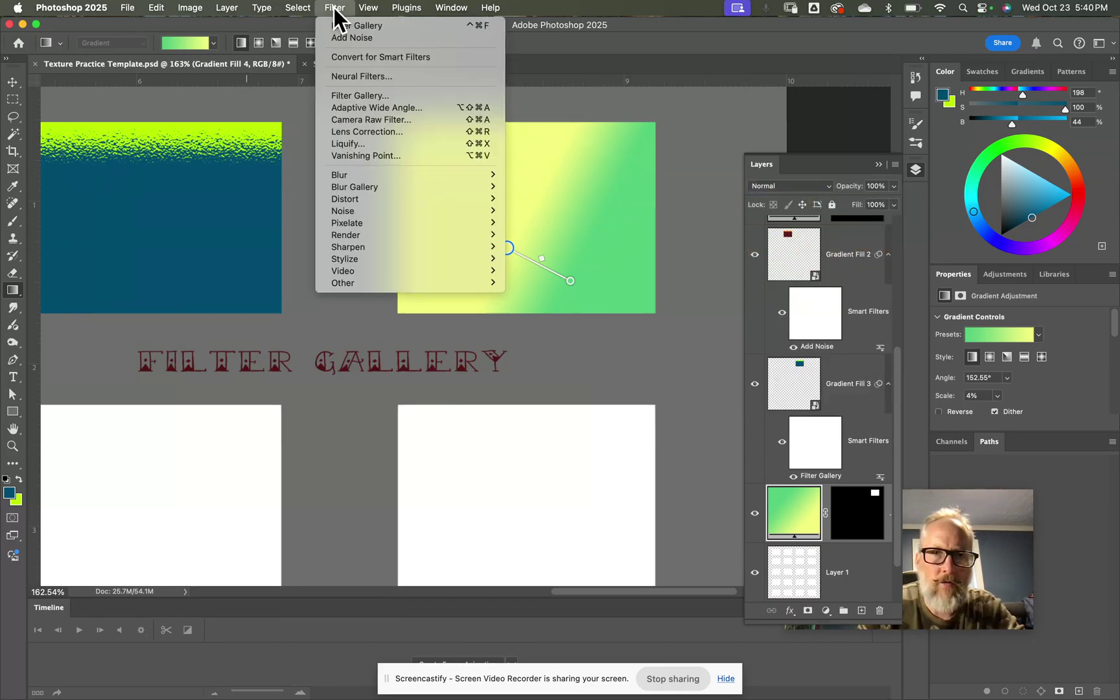
click(363, 97)
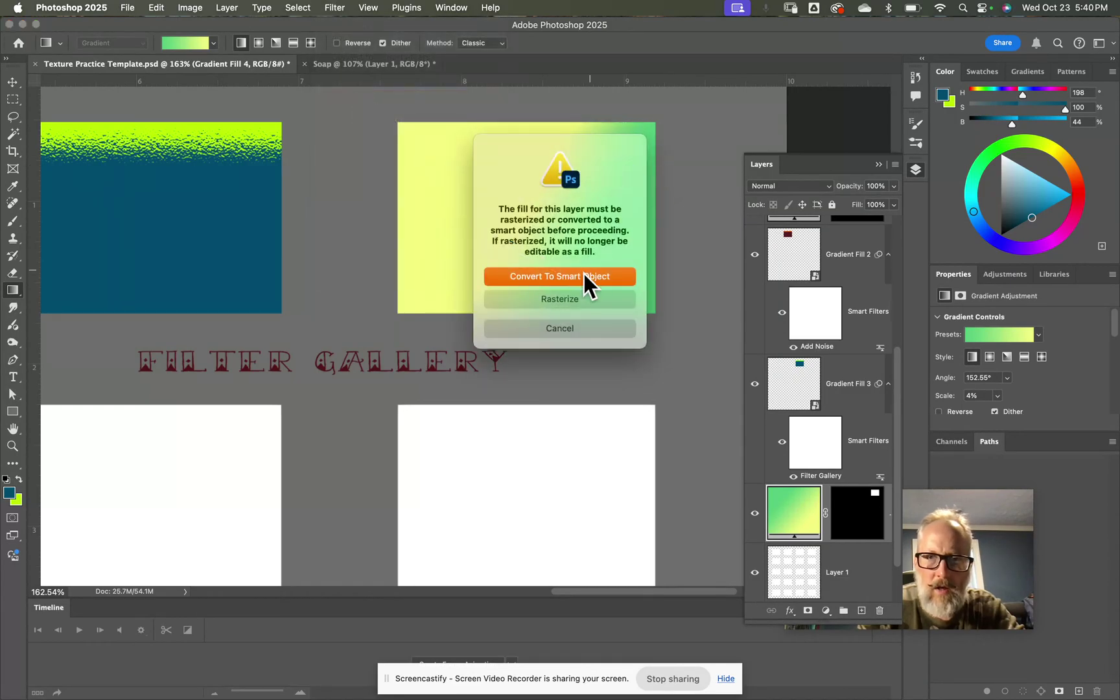
click(568, 300)
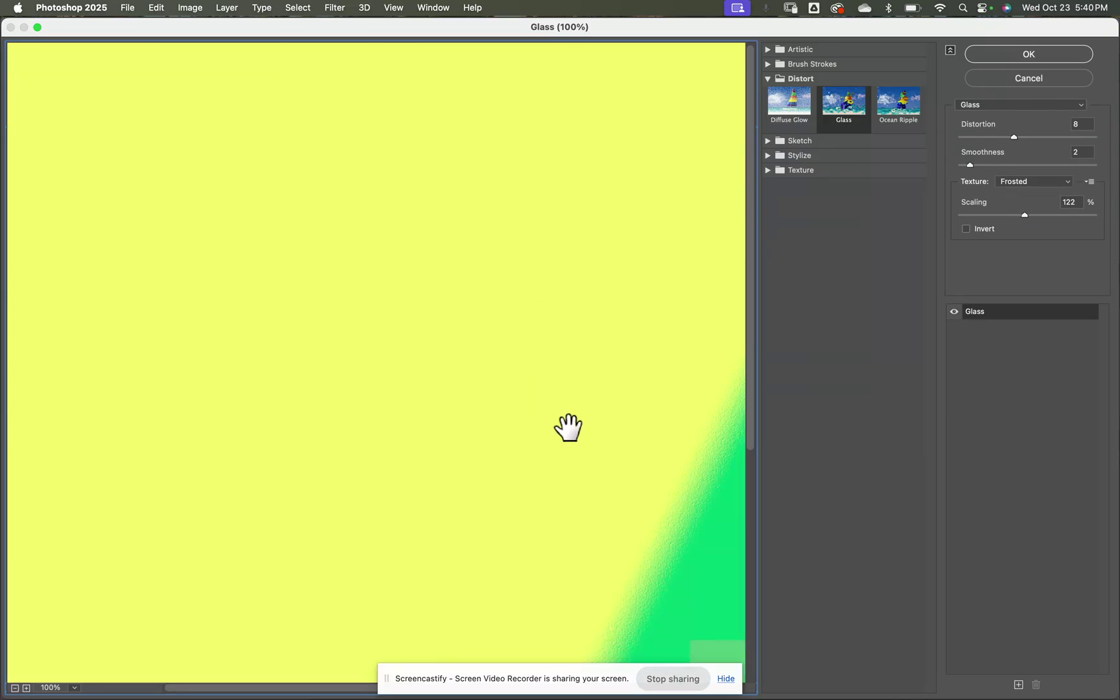
click(14, 688)
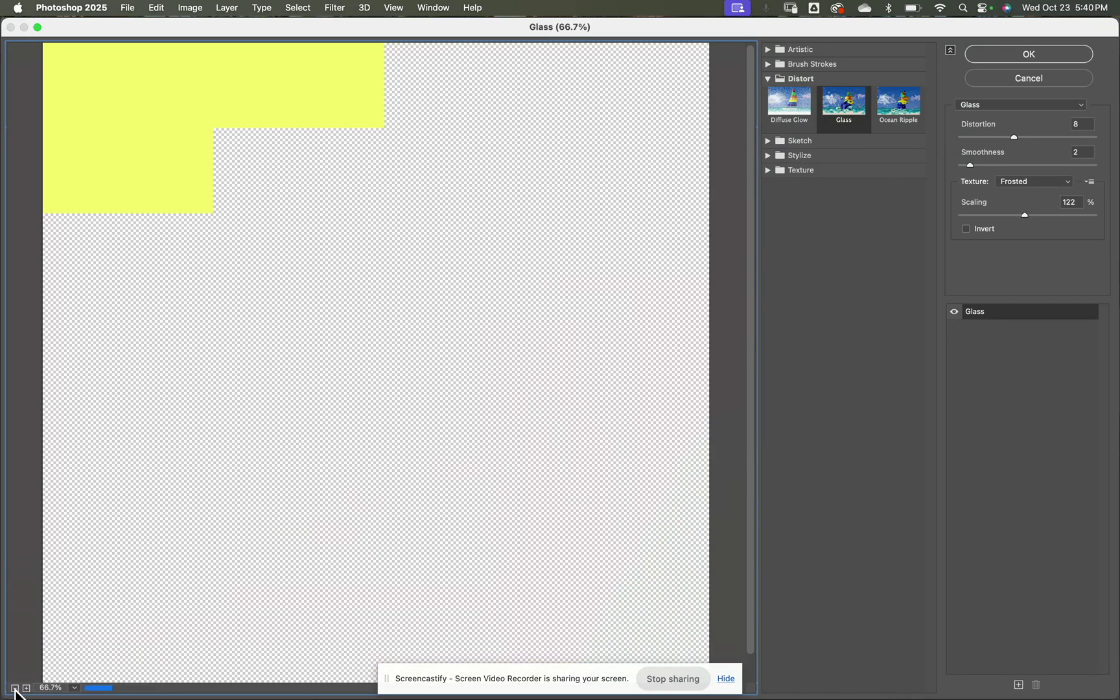
click(14, 689)
click(15, 689)
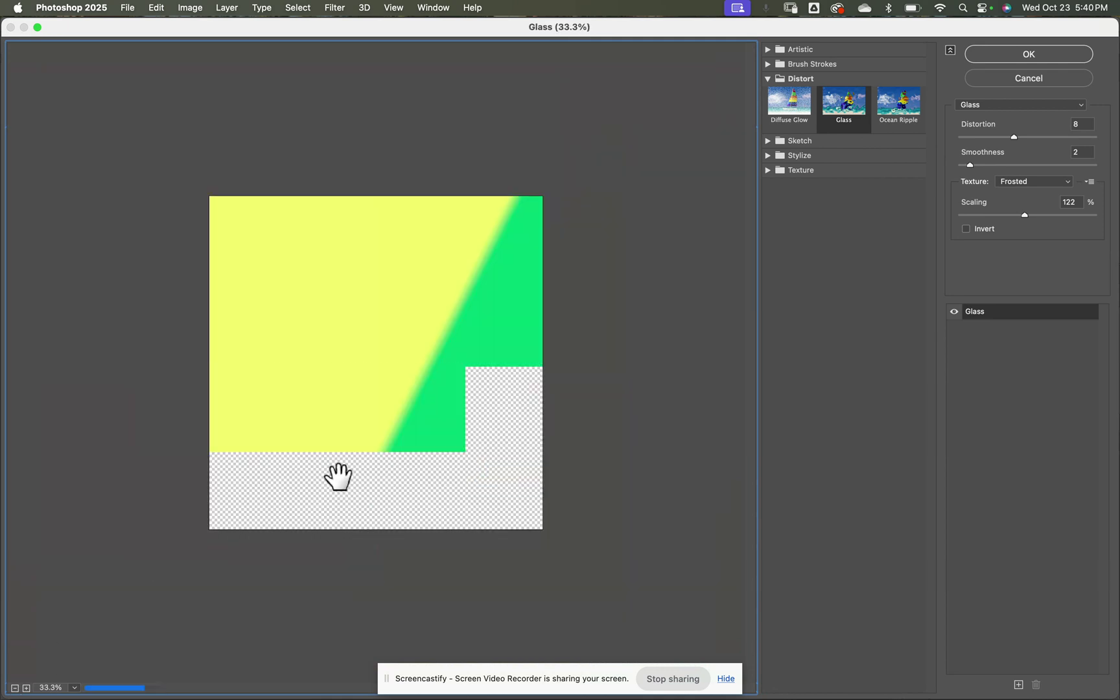
click(848, 106)
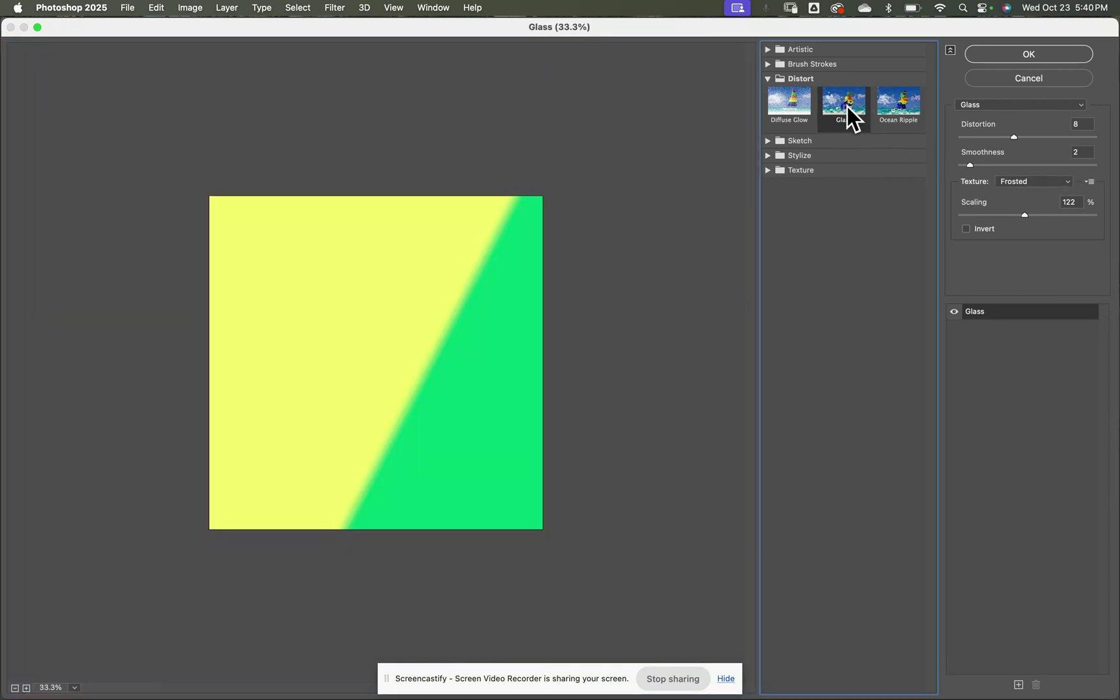
Step: Apply the Stained Glass texture to the gradient with Cell Size 31, Border Thickness 7 and Light Intensity 5
click(772, 171)
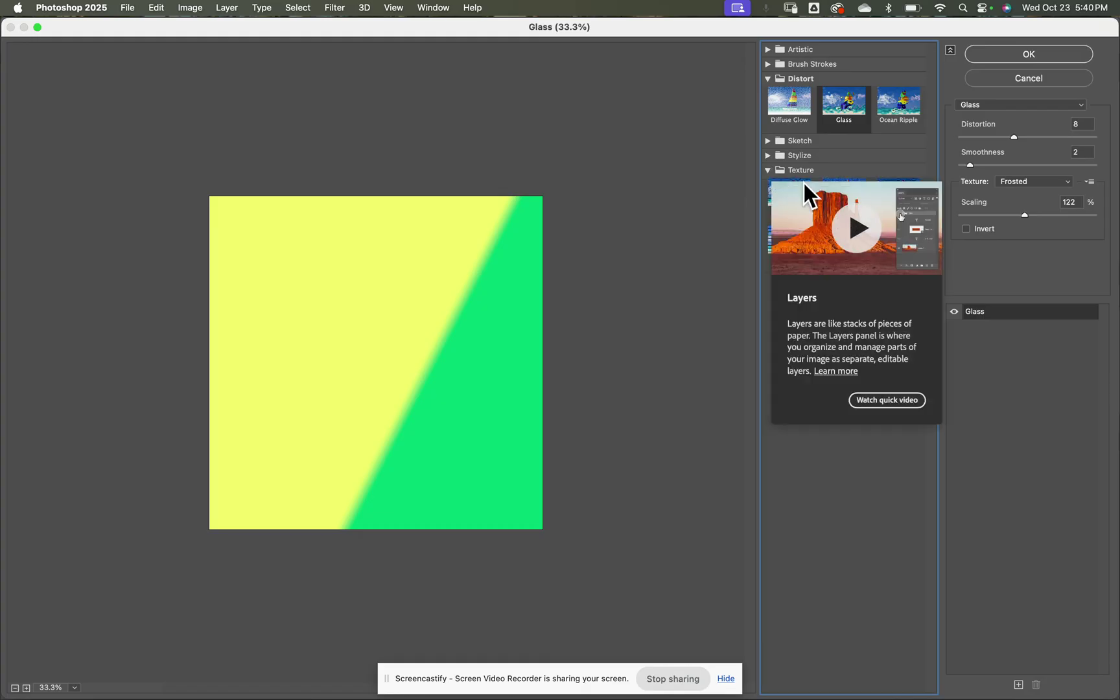
click(767, 172)
click(840, 238)
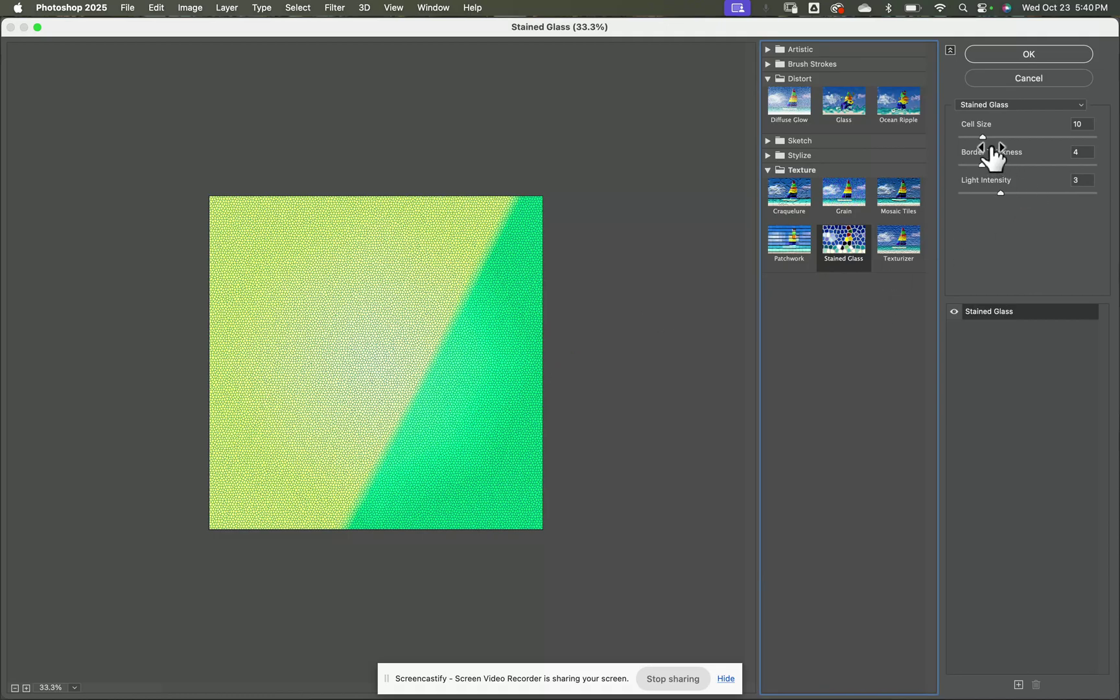
drag(984, 138, 1012, 140)
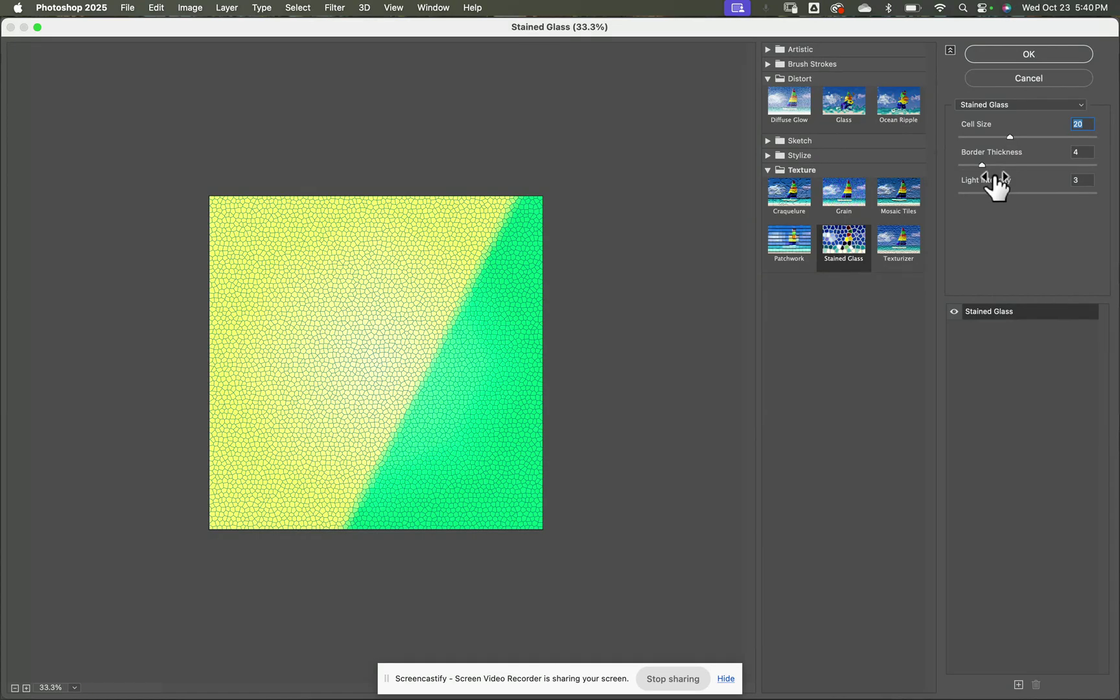
drag(985, 164, 1042, 138)
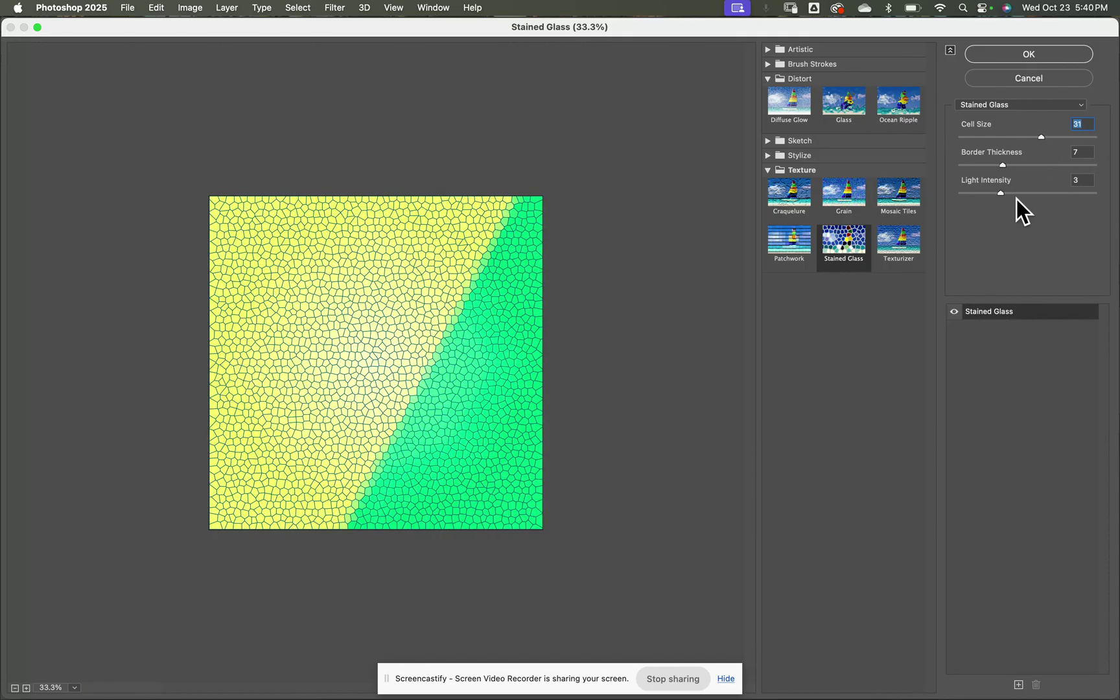
drag(1002, 193, 1032, 193)
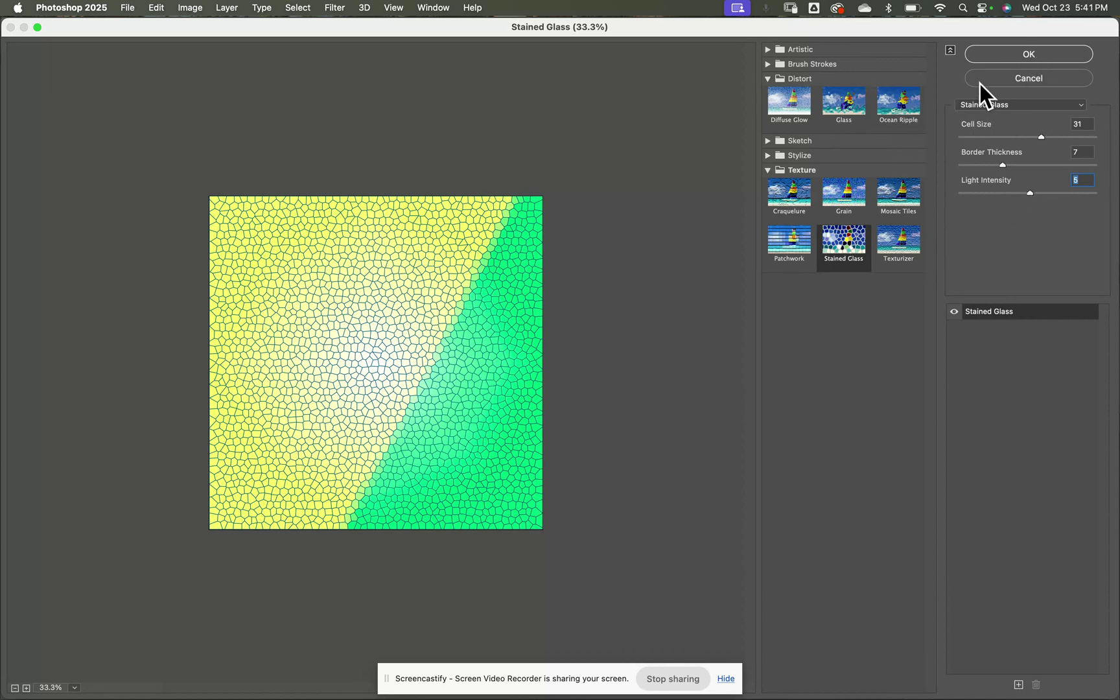
click(1030, 58)
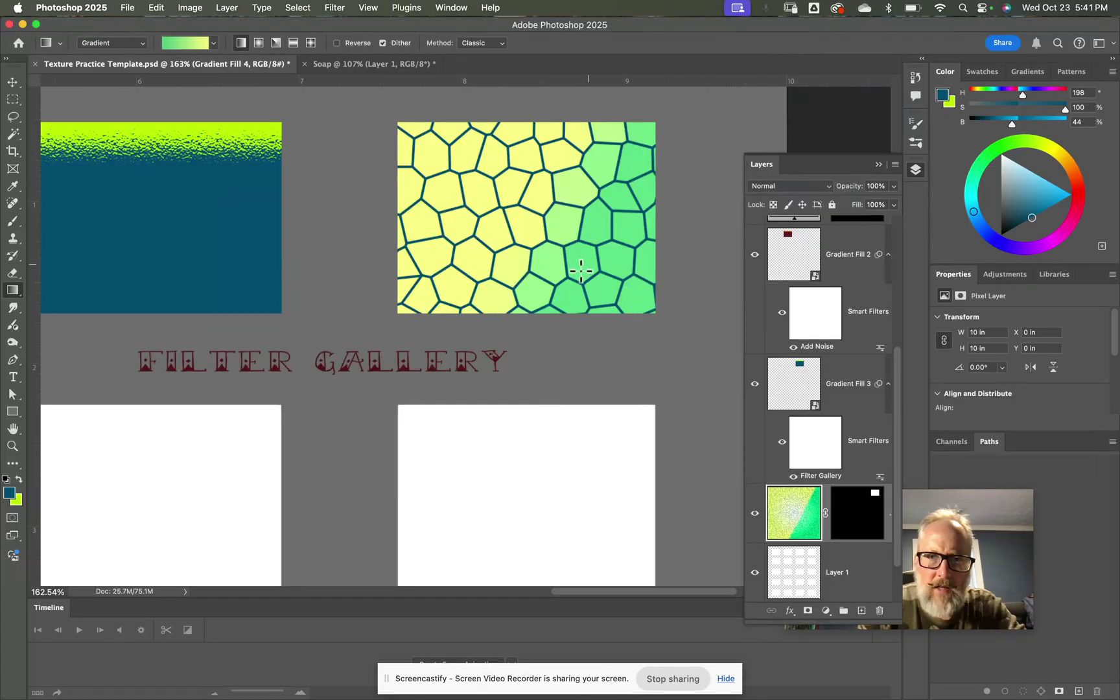
Step: Group every layer from the filter gallery label down to the stained glass gradient, and merge the group into a single layer
scroll(581, 242, down, 5)
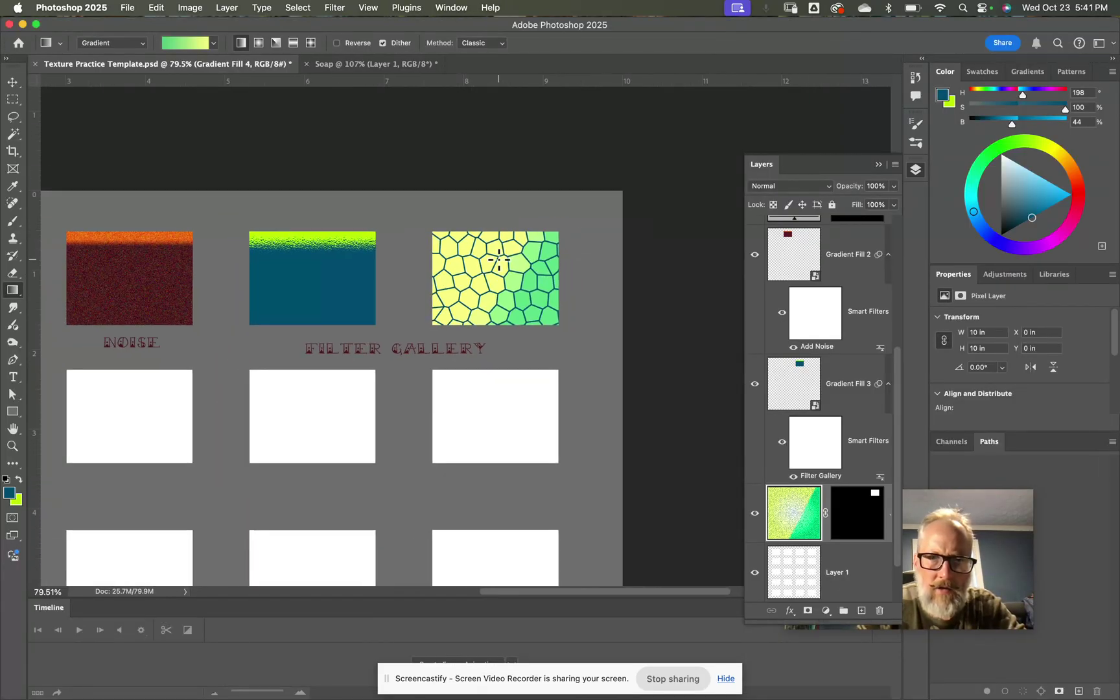
scroll(498, 259, left, 5)
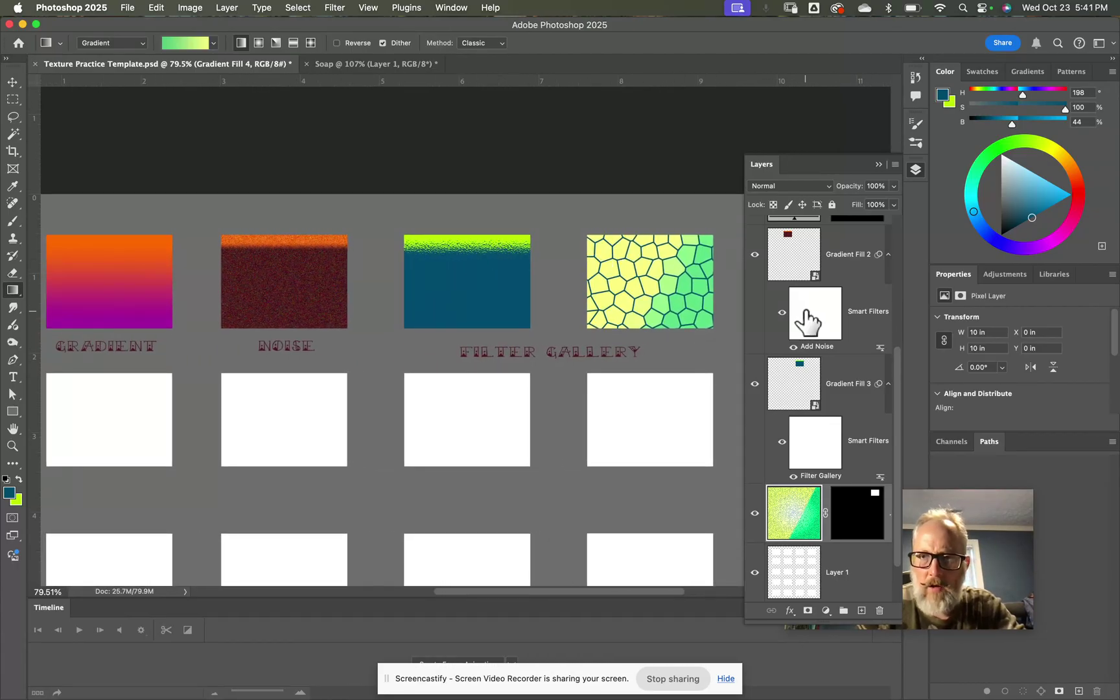
scroll(807, 322, up, 5)
scroll(809, 311, down, 1)
scroll(810, 304, up, 2)
click(838, 252)
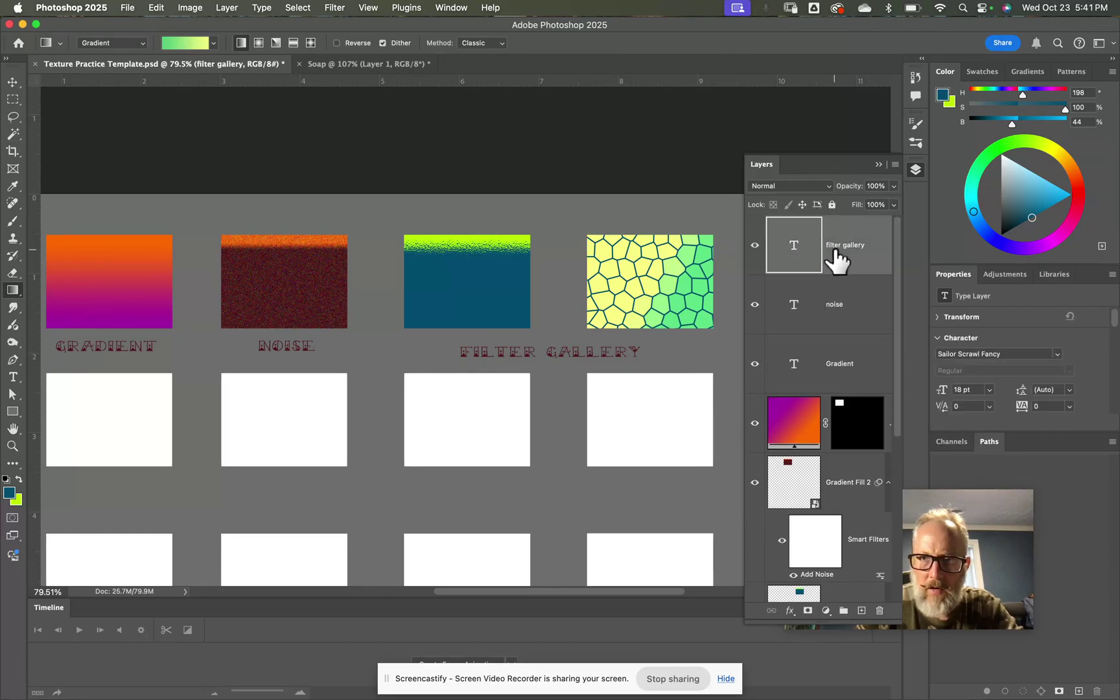
scroll(836, 259, down, 8)
scroll(836, 260, down, 3)
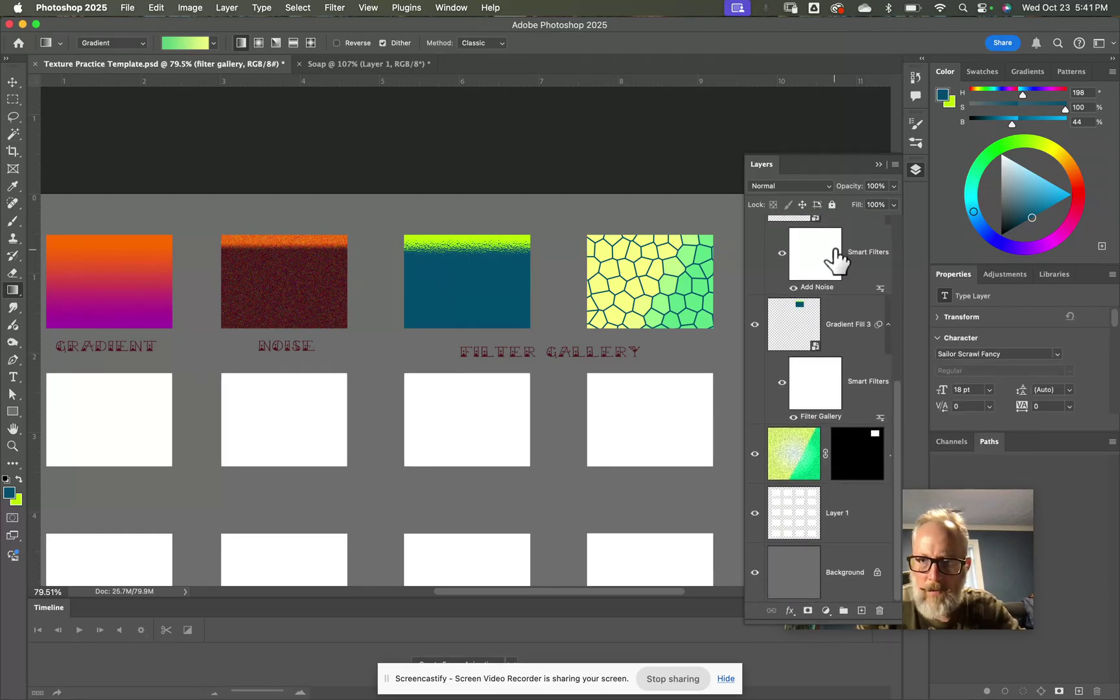
shift+click(859, 452)
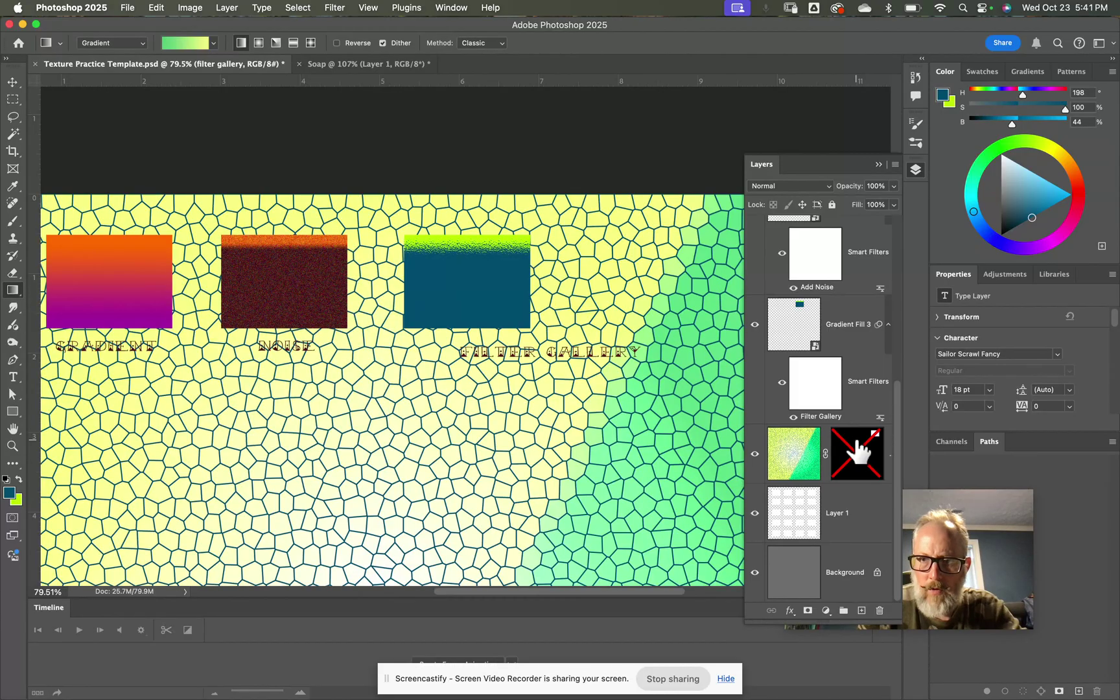
shift+click(859, 452)
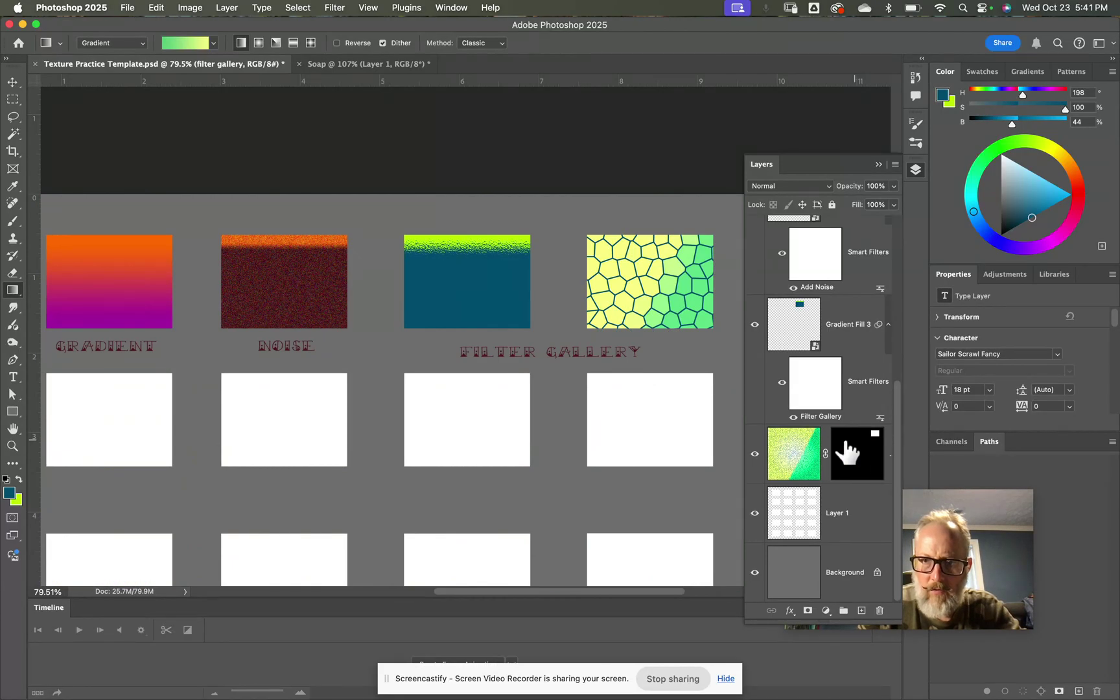
shift+click(807, 459)
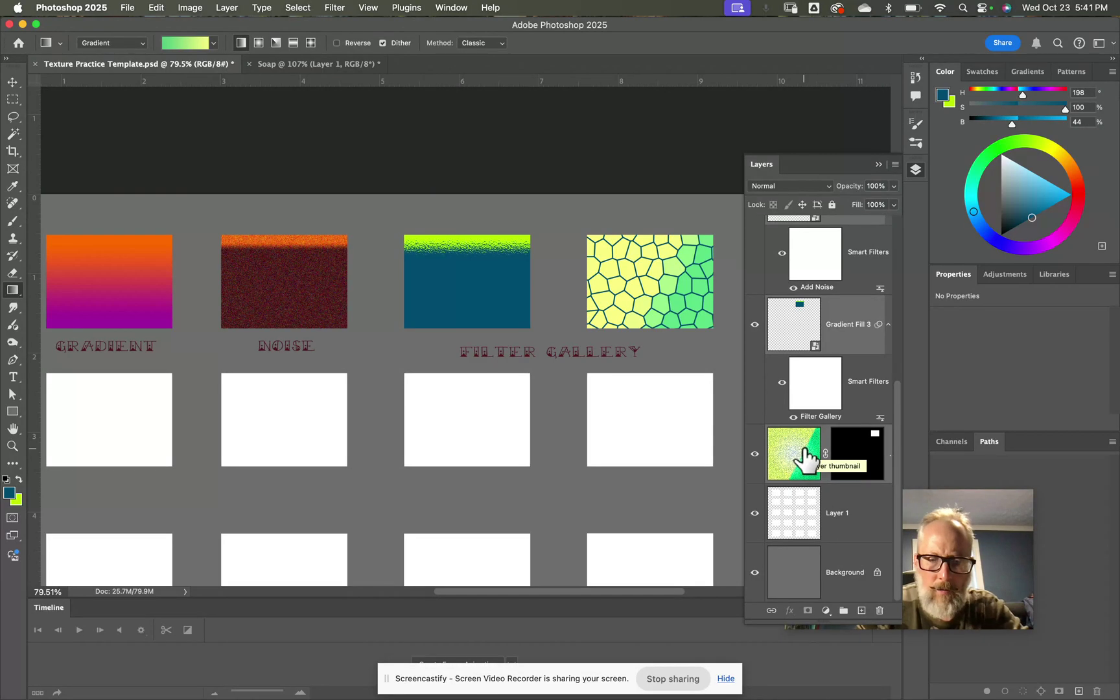
key(super+g)
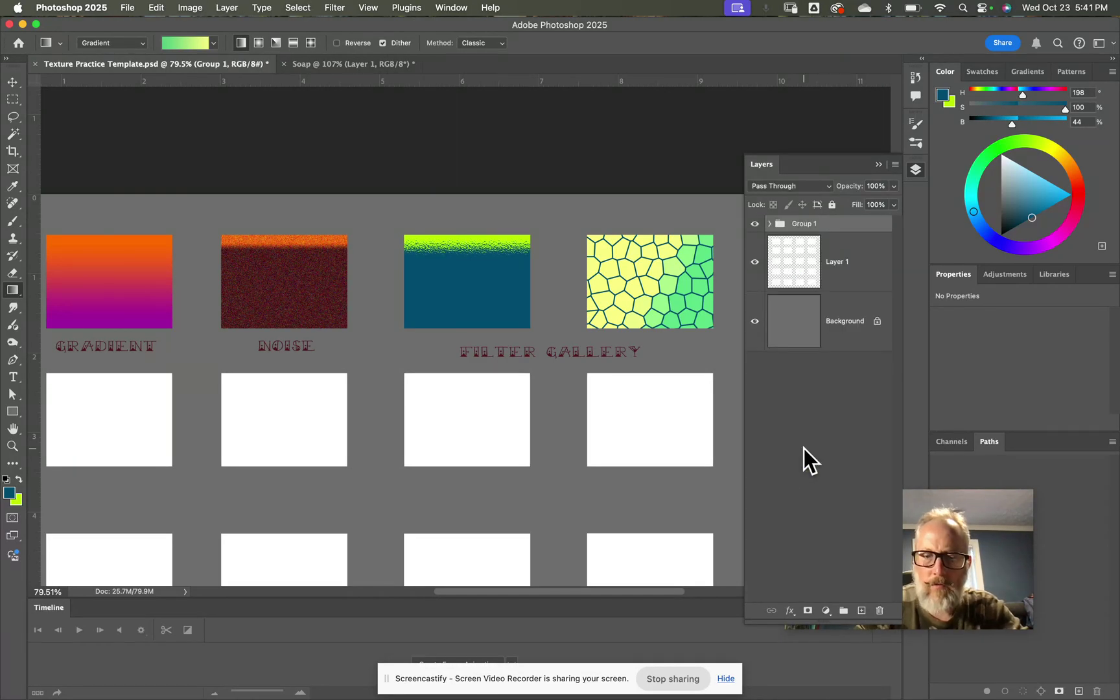
key(super+e)
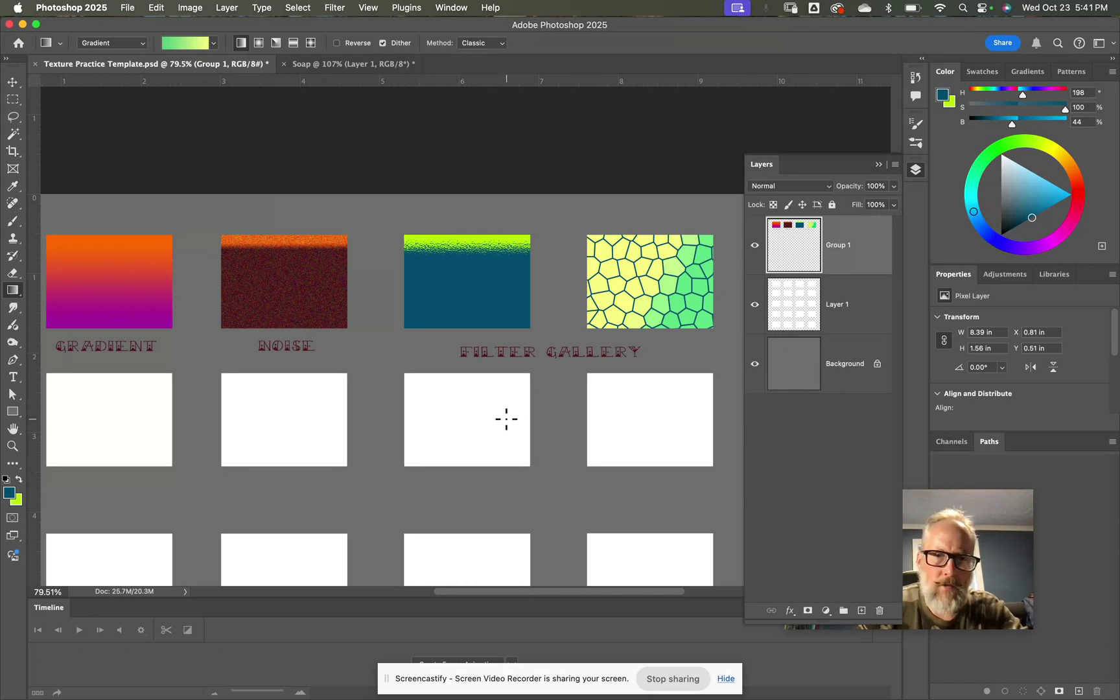
Step: Switch to Chrome to examine the rows of the example texture sheet, and return to Photoshop
scroll(506, 419, down, 5)
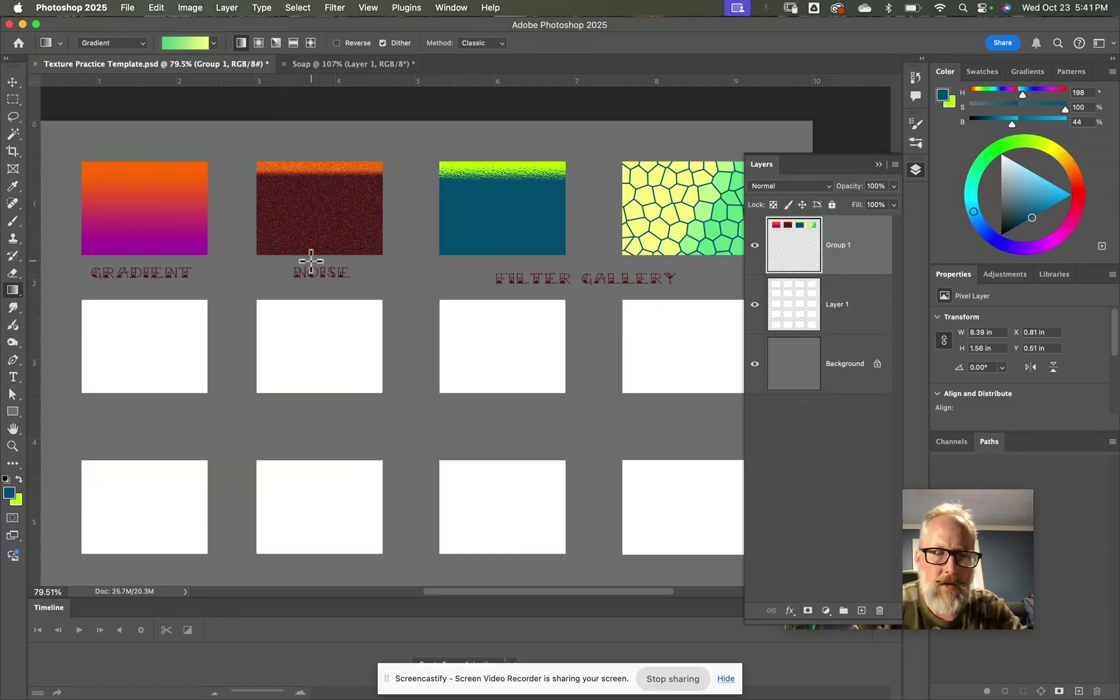
mouse_move(382, 698)
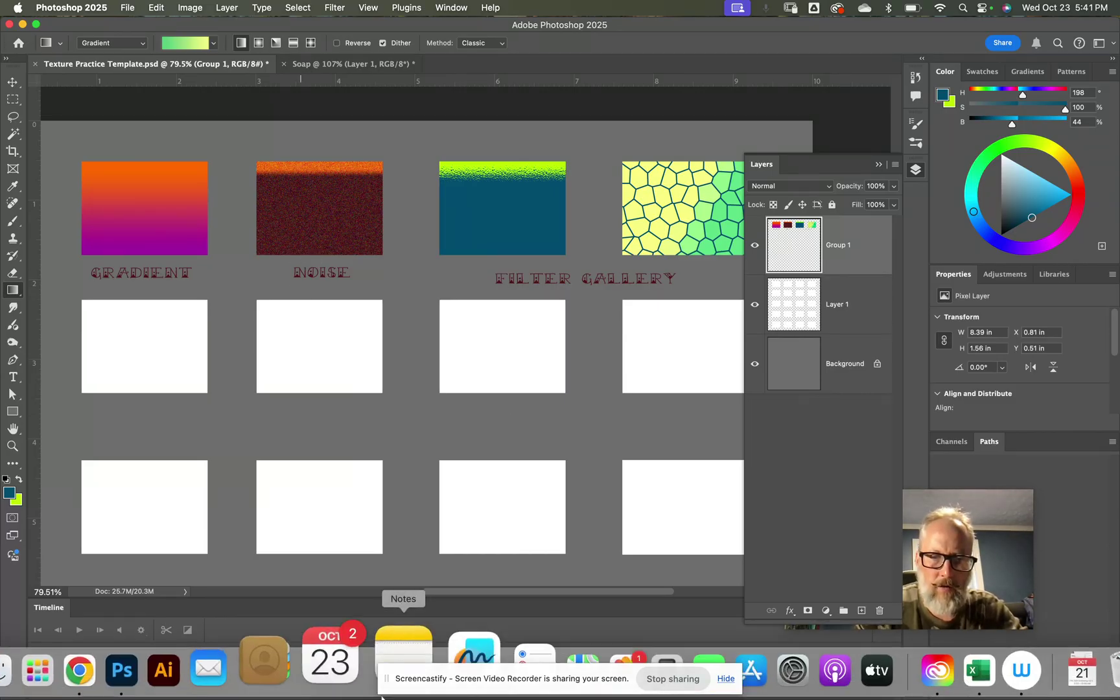
click(146, 664)
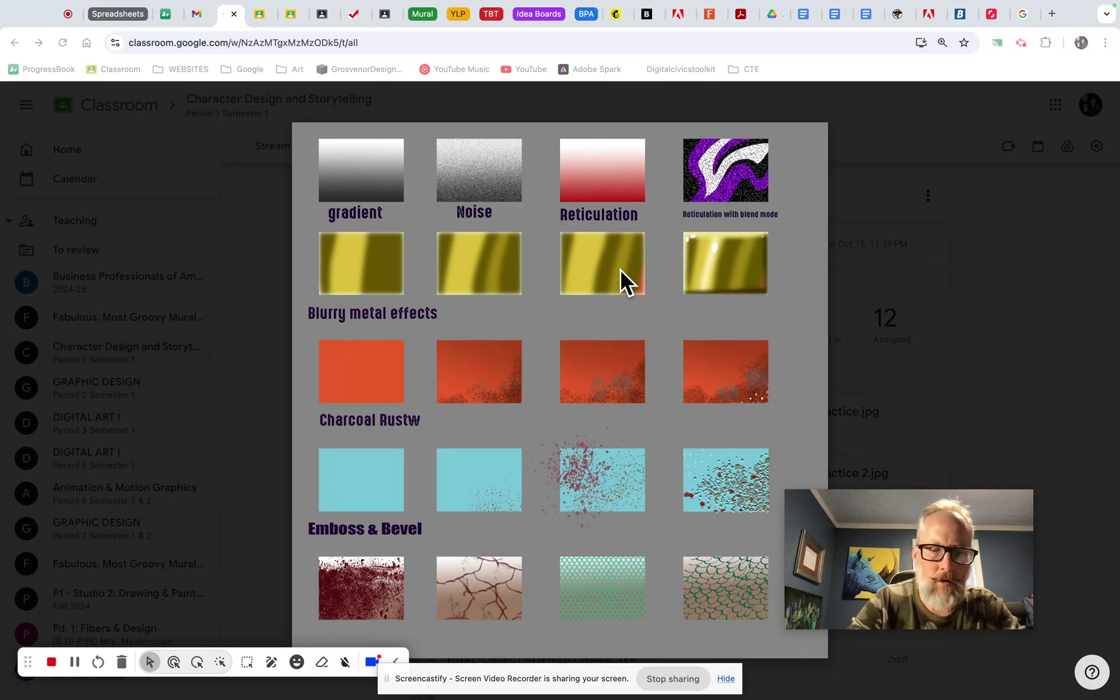
key(super+Tab)
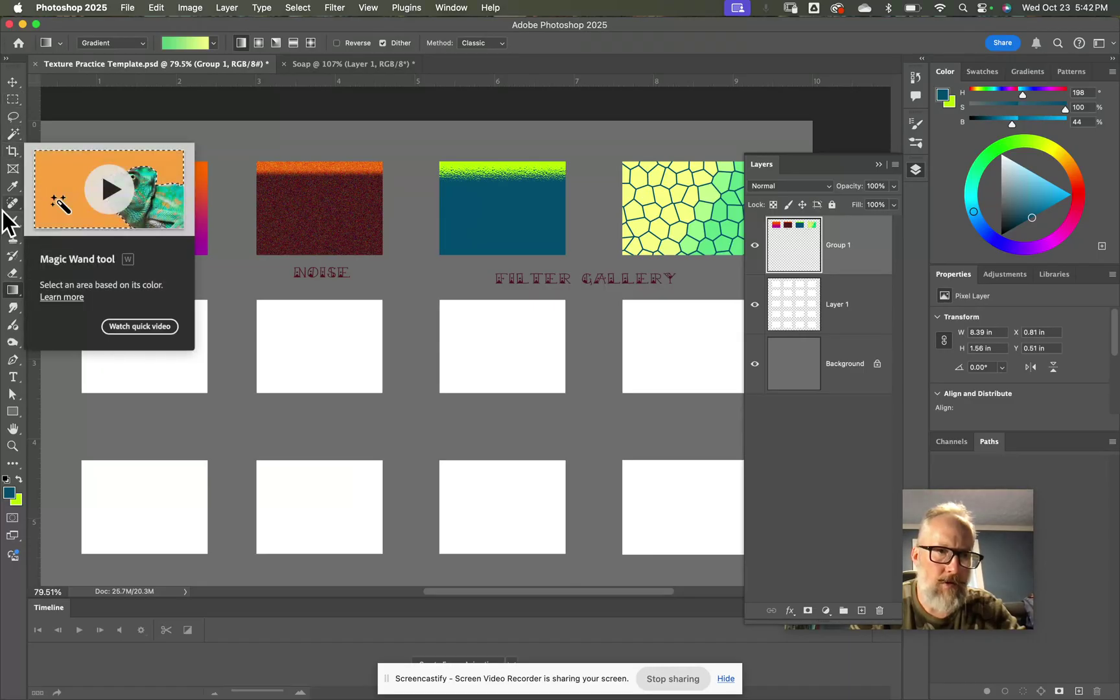
Step: Select all four white boxes in the second row of Layer 1 with the Magic Wand
click(11, 137)
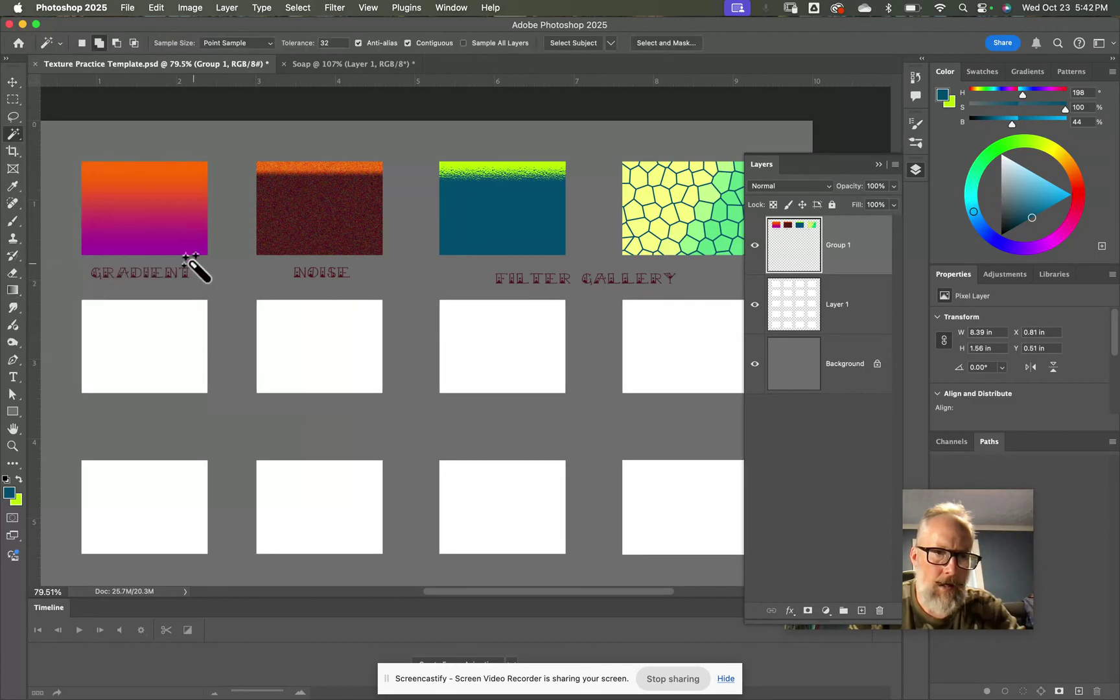
click(162, 357)
key(super+z)
click(861, 318)
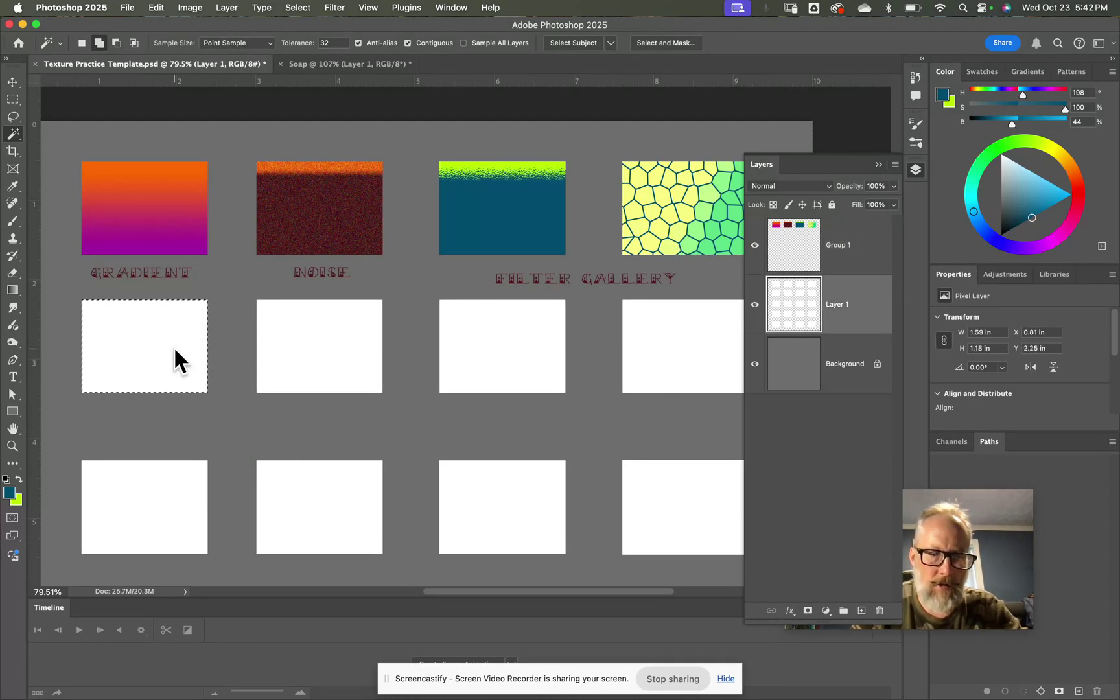
shift+click(310, 358)
shift+click(483, 340)
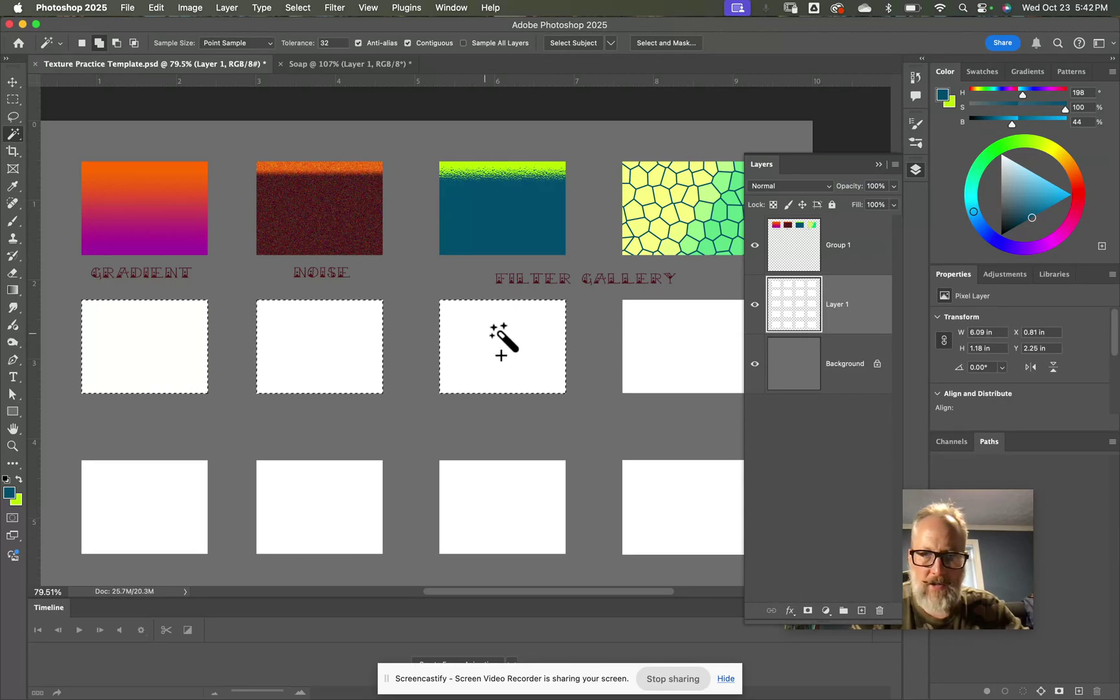
shift+click(671, 337)
scroll(674, 343, right, 2)
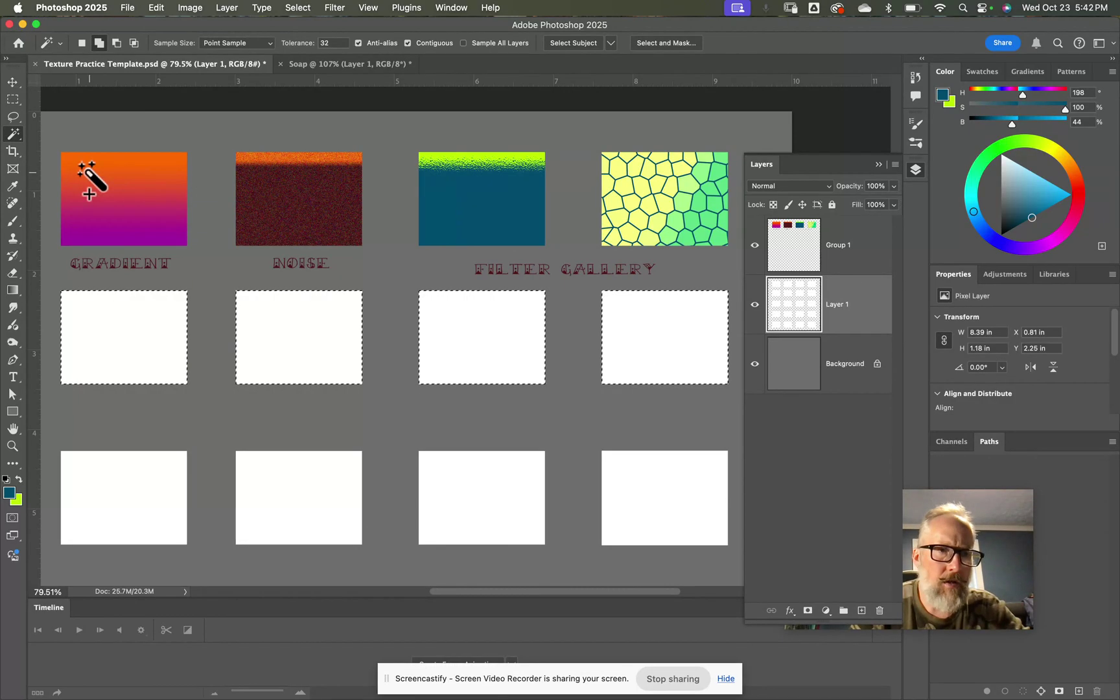
Step: Fill the four selected second-row boxes with a muted red of H 12, S 67, B 73 using the Paint Bucket
drag(12, 291, 47, 301)
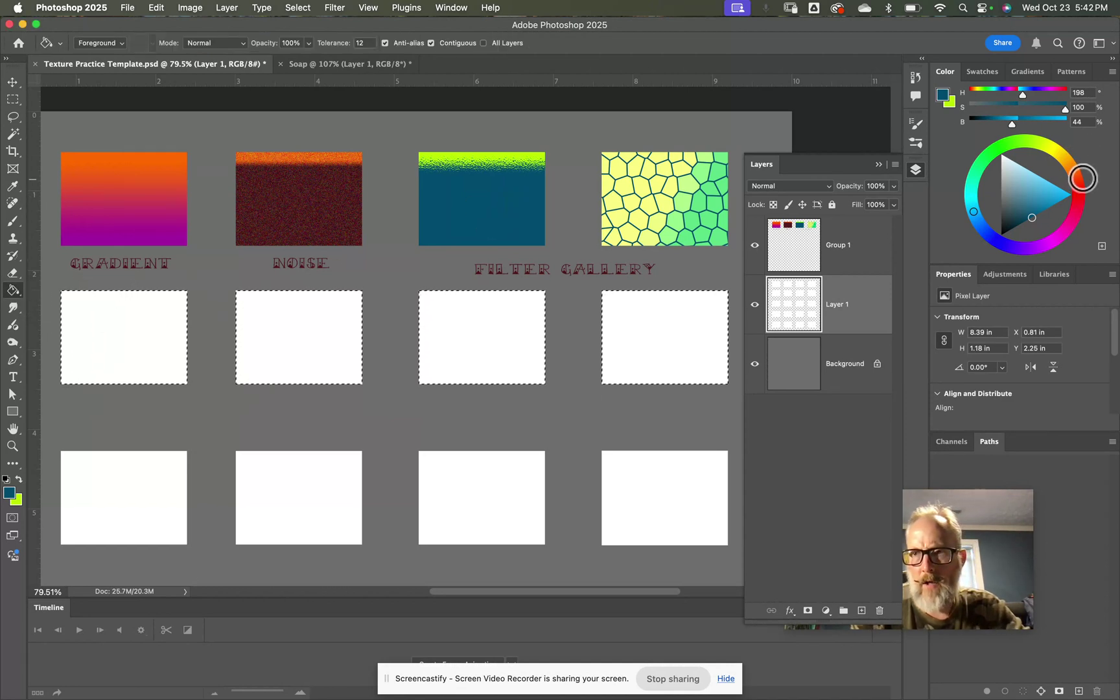
click(1070, 166)
click(1081, 184)
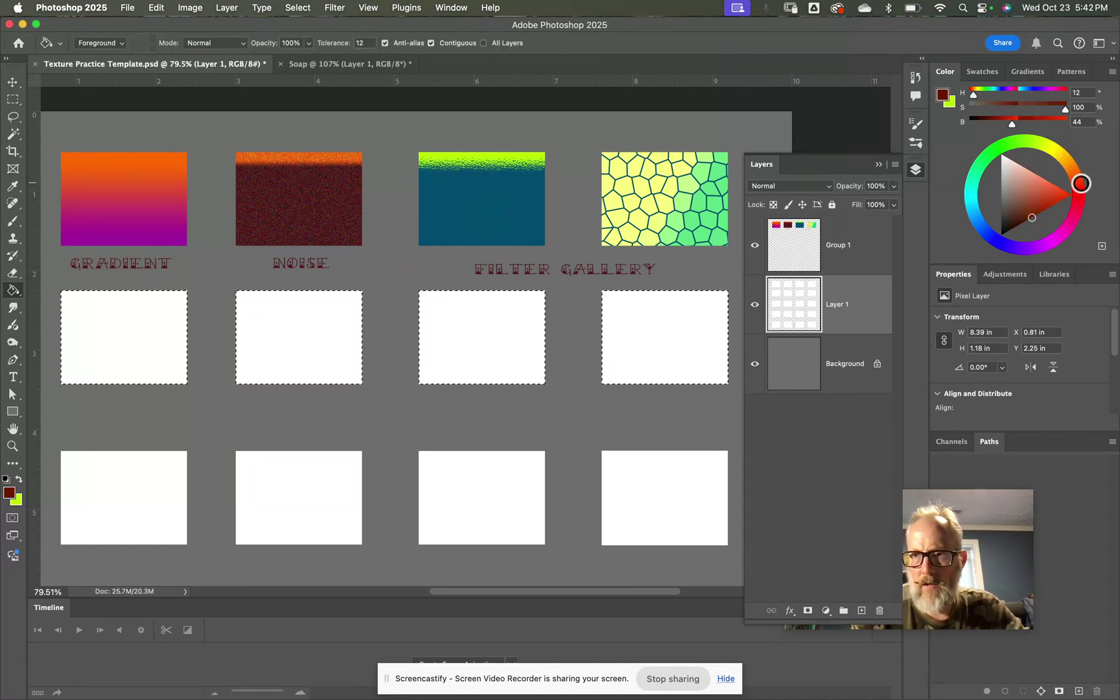
click(1038, 186)
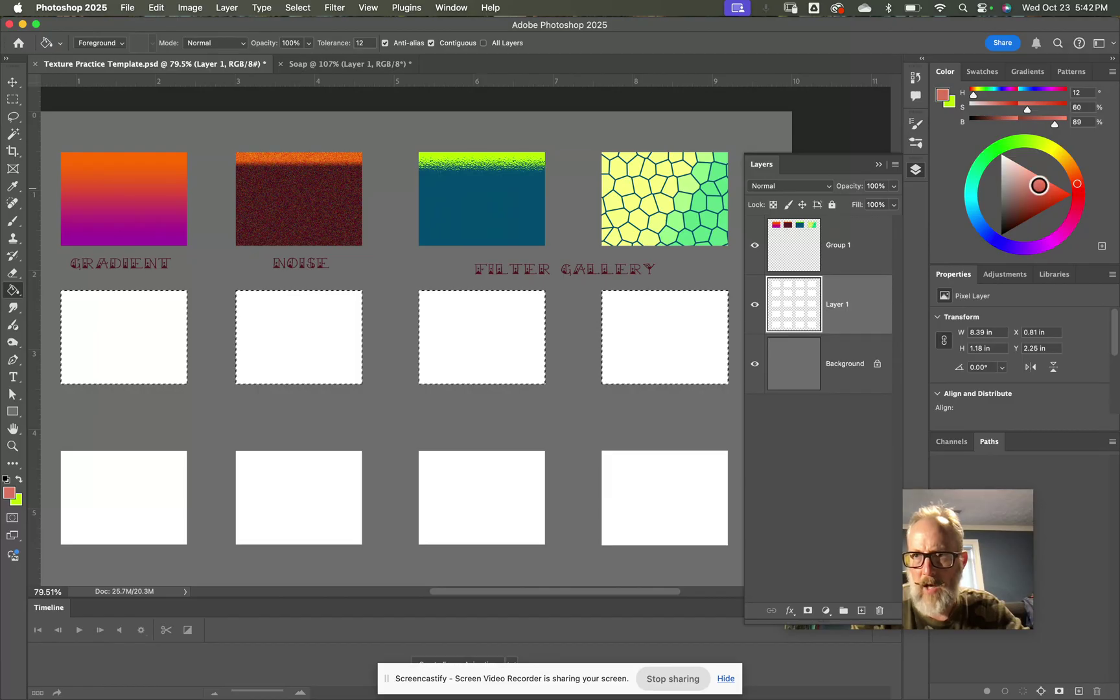
drag(1035, 193, 1034, 194)
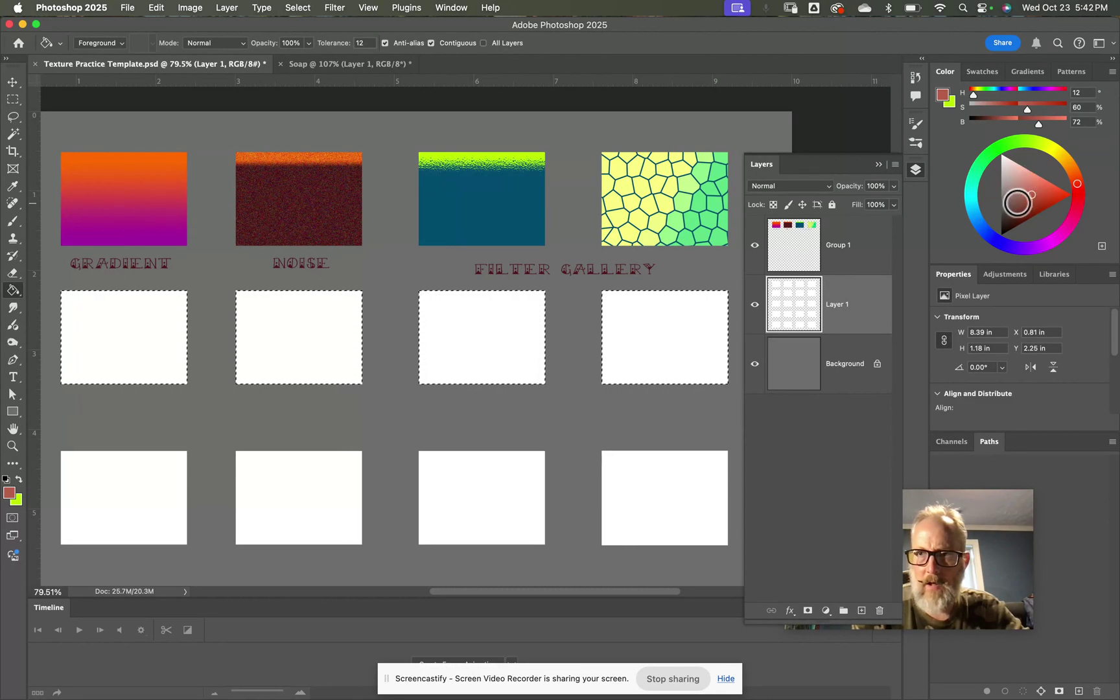
click(1034, 198)
mouse_move(1033, 197)
mouse_down()
mouse_move(1074, 200)
mouse_move(1001, 197)
mouse_move(1030, 198)
mouse_move(1009, 162)
mouse_move(1023, 231)
mouse_move(1063, 206)
mouse_move(1036, 204)
mouse_move(1036, 185)
mouse_move(1023, 195)
mouse_move(1036, 196)
mouse_up()
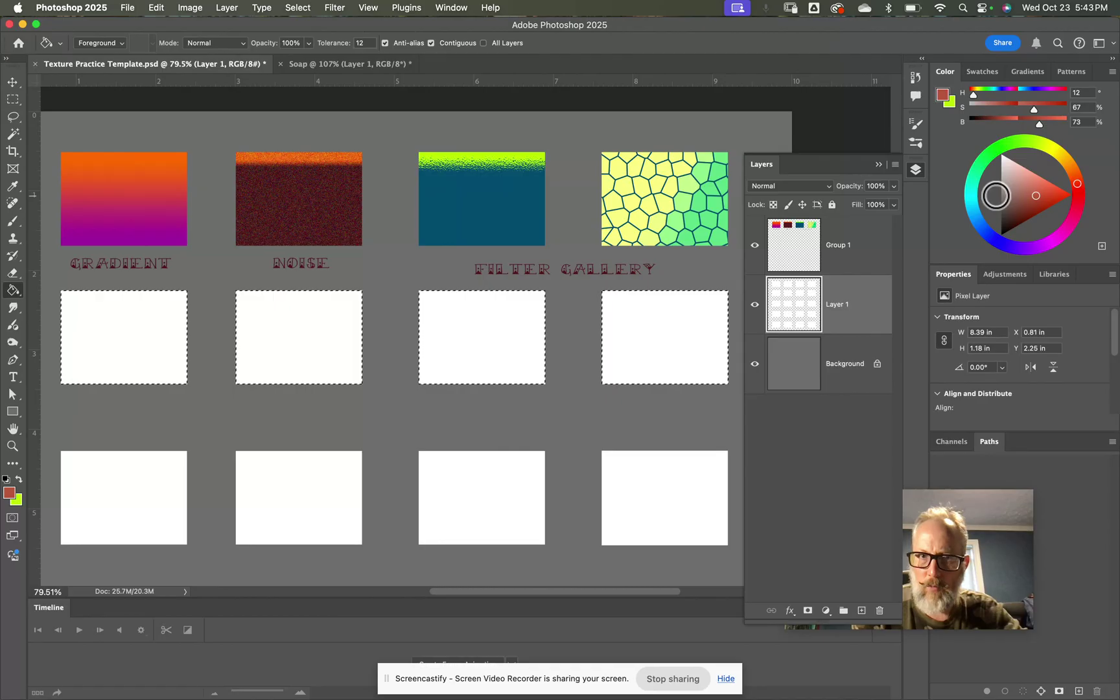
click(160, 326)
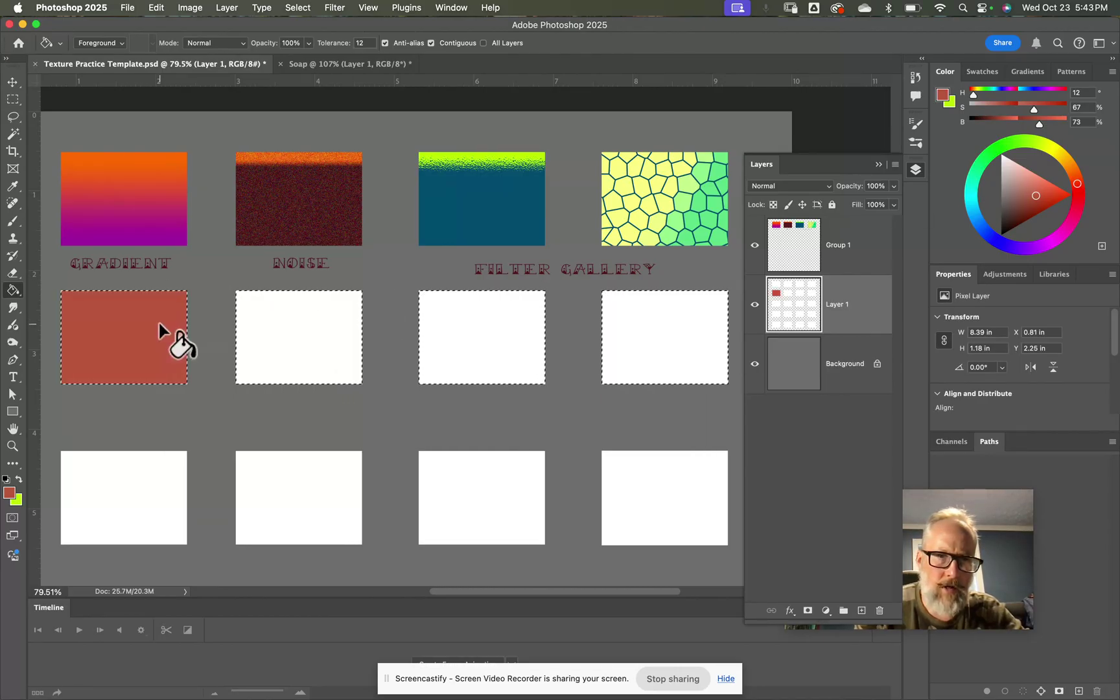
click(314, 331)
click(467, 324)
click(625, 330)
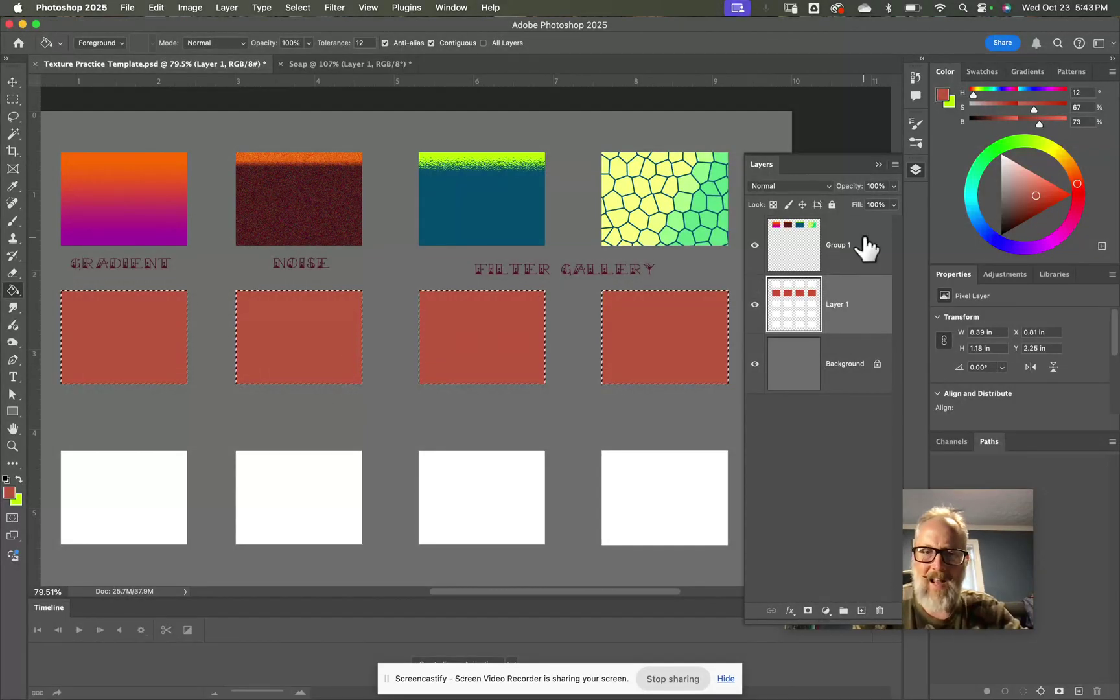
Step: Switch to Chrome to examine the blurry metal effects row in textures practice 2.jpg, and return to Photoshop
key(super+Tab)
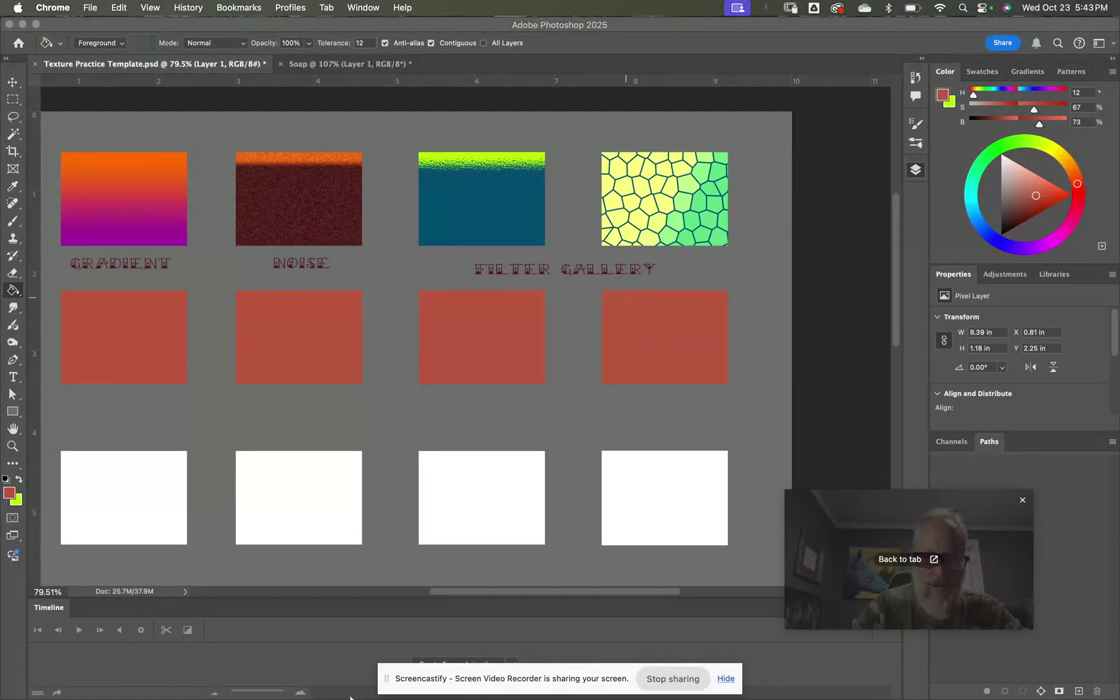
click(145, 657)
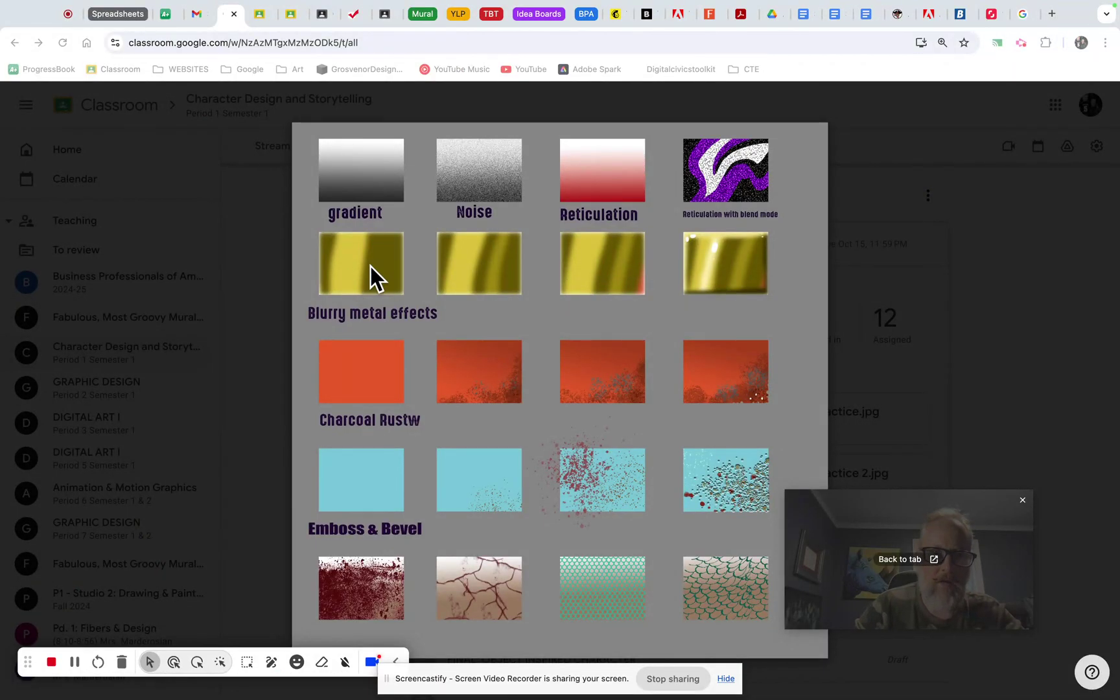
click(267, 167)
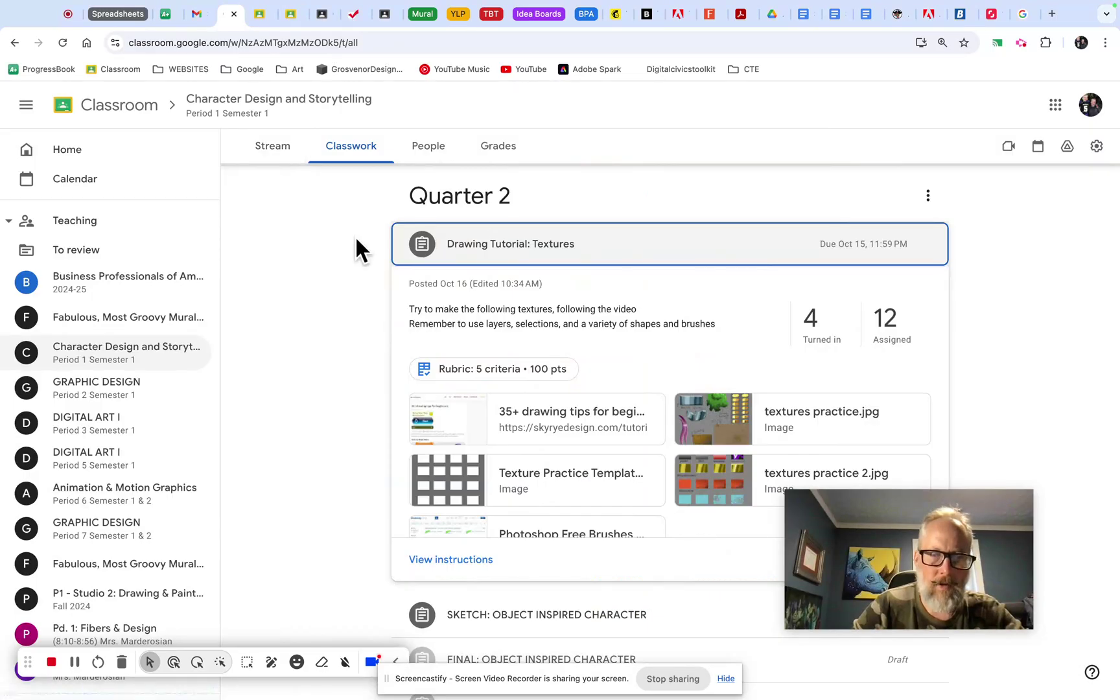
click(717, 488)
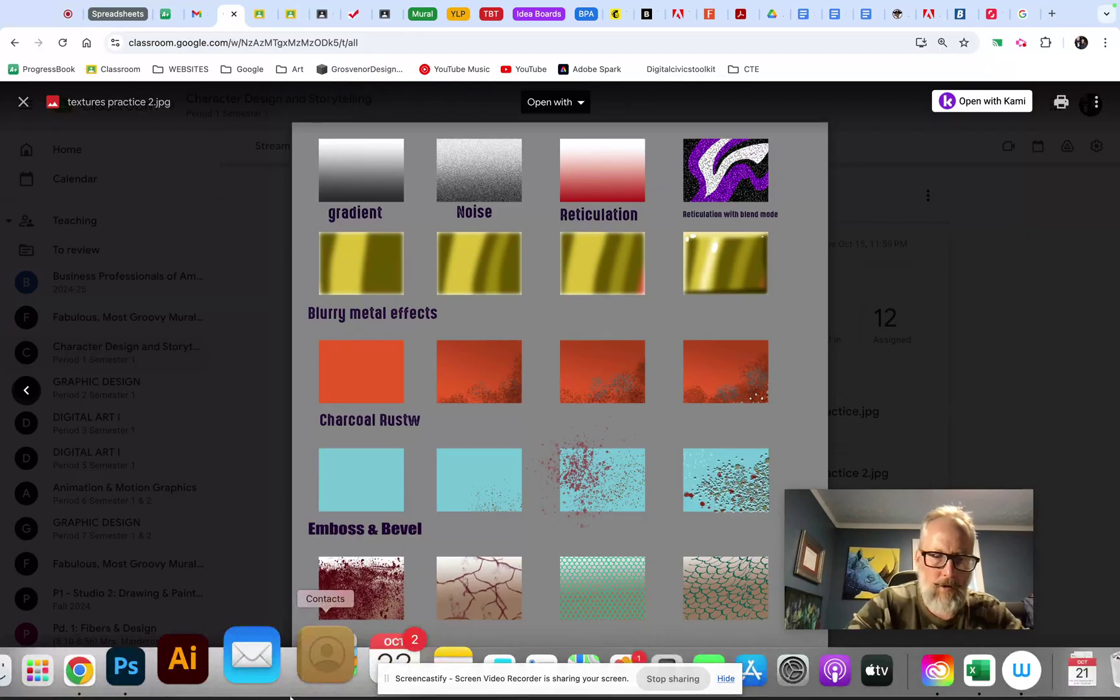
key(super+Tab)
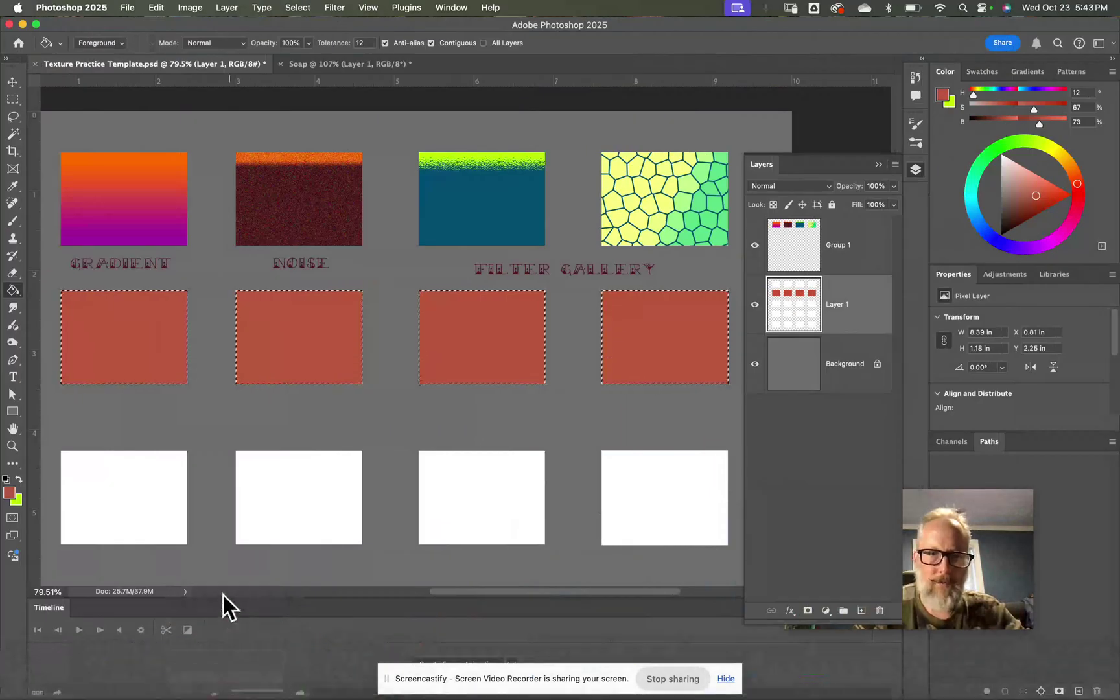
Step: Set up a 90 px Soft Round brush with a dark red foreground of H 12, S 82, B 43
click(11, 221)
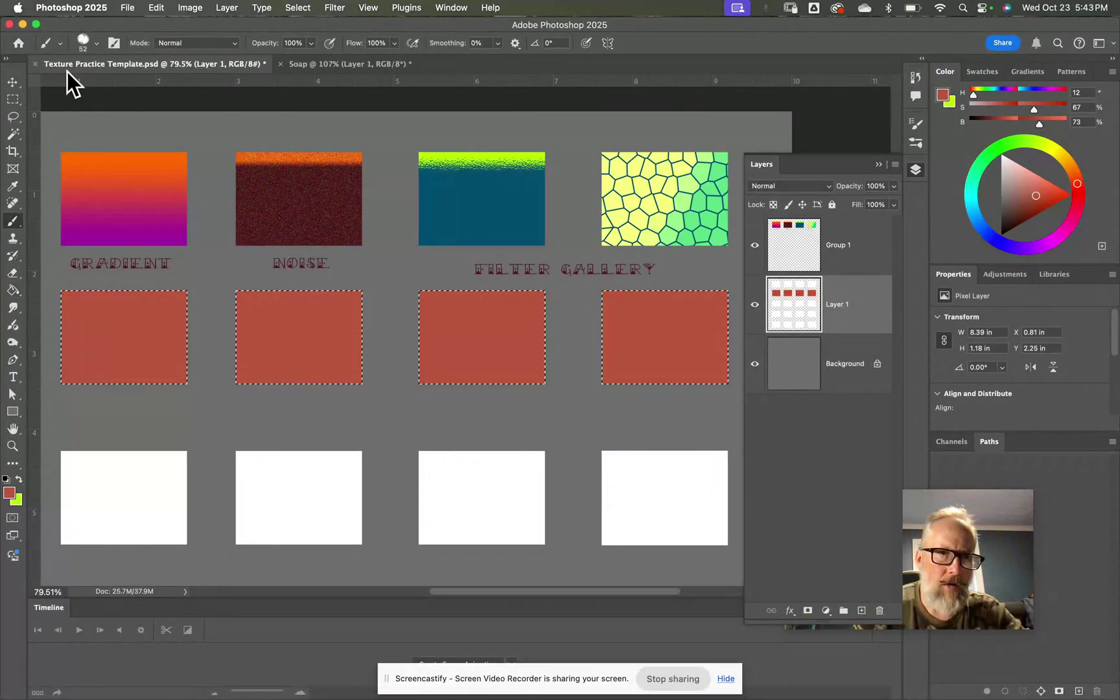
click(96, 44)
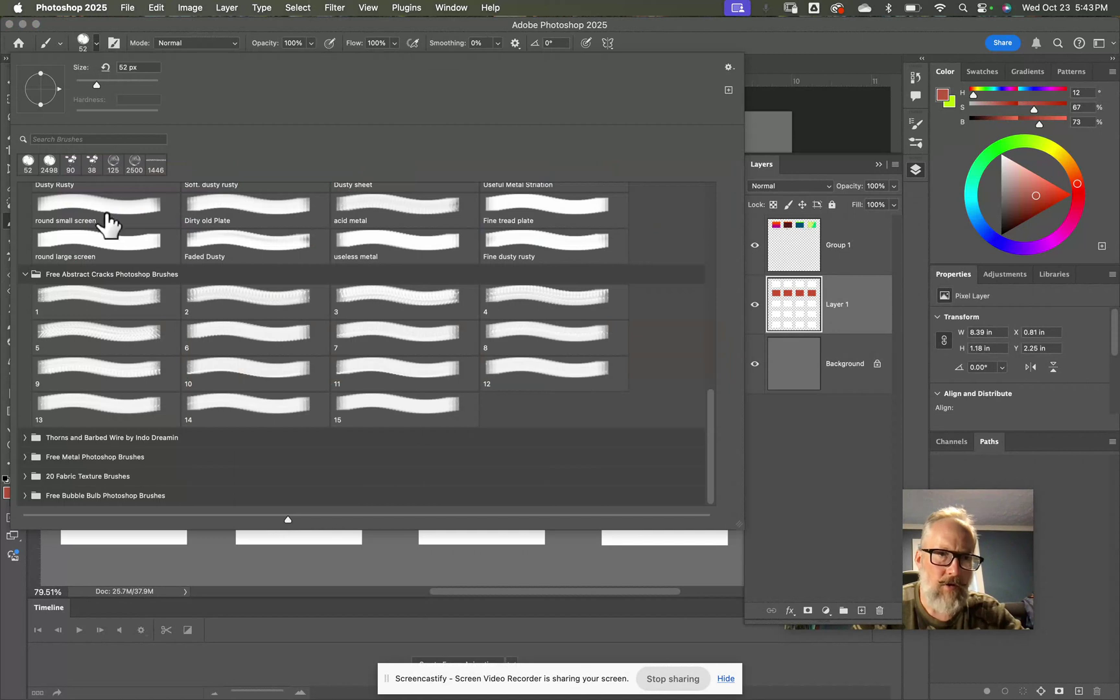
scroll(112, 221, up, 5)
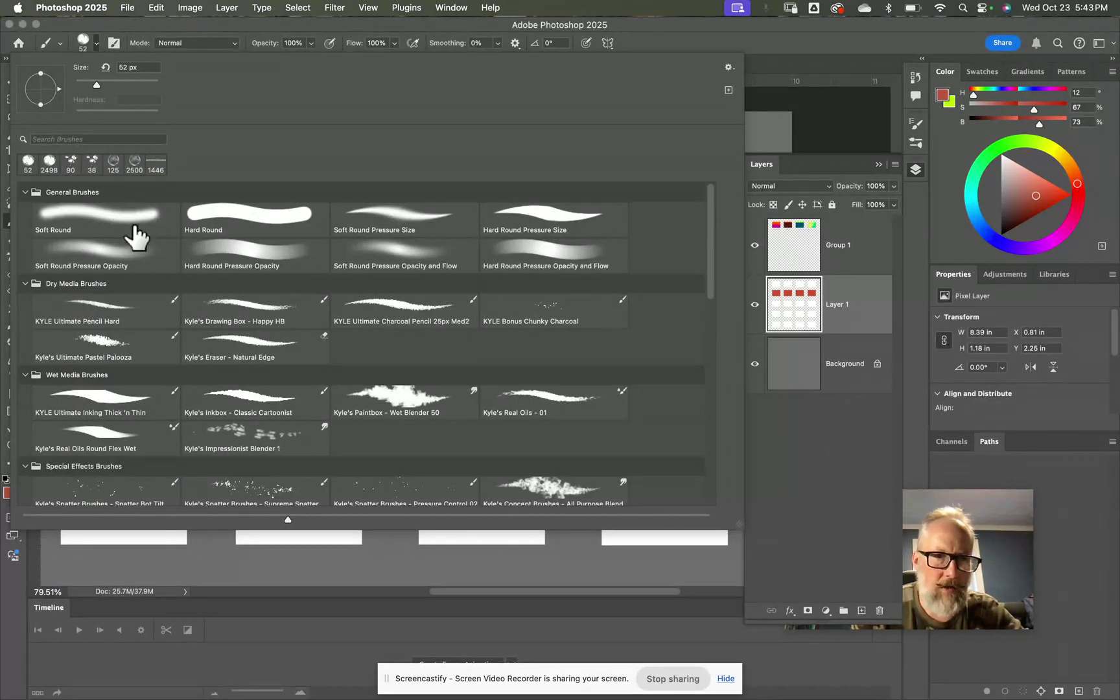
click(137, 217)
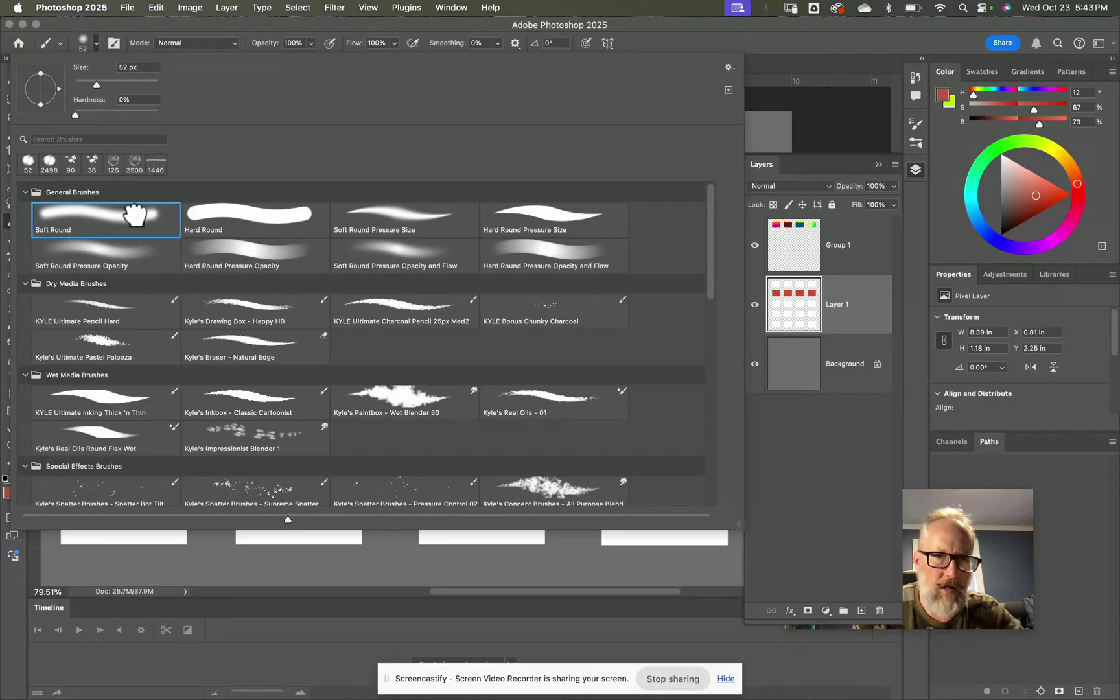
key(Return)
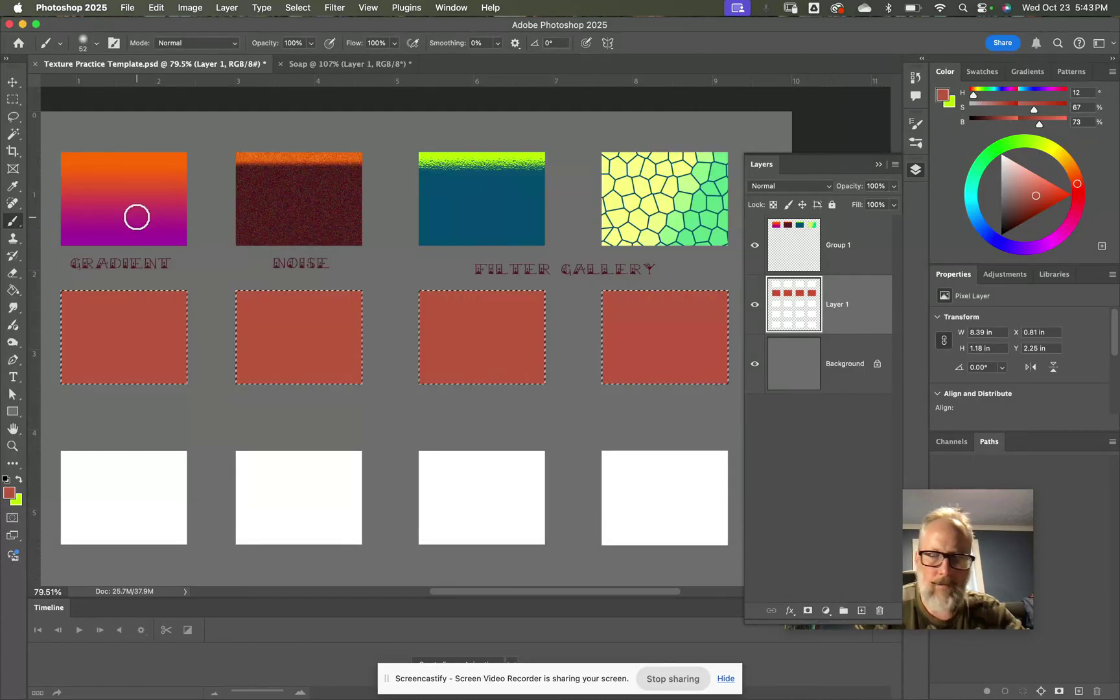
key(bracketright)
key(bracketright)
key(bracketright)
key(bracketright)
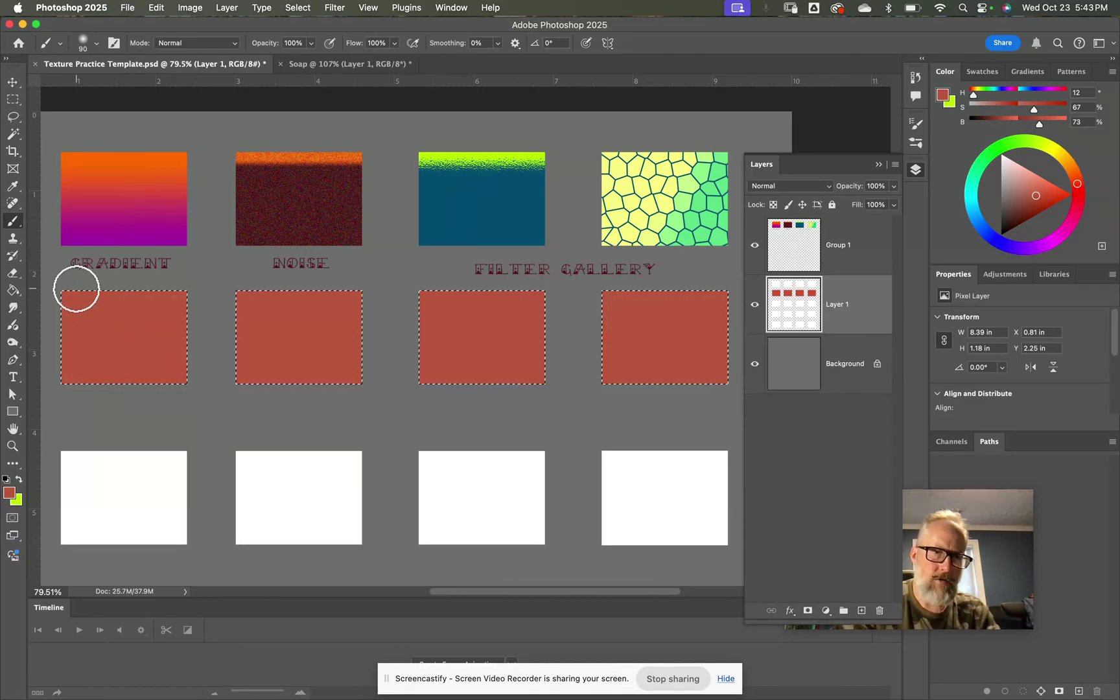
drag(967, 224, 1026, 215)
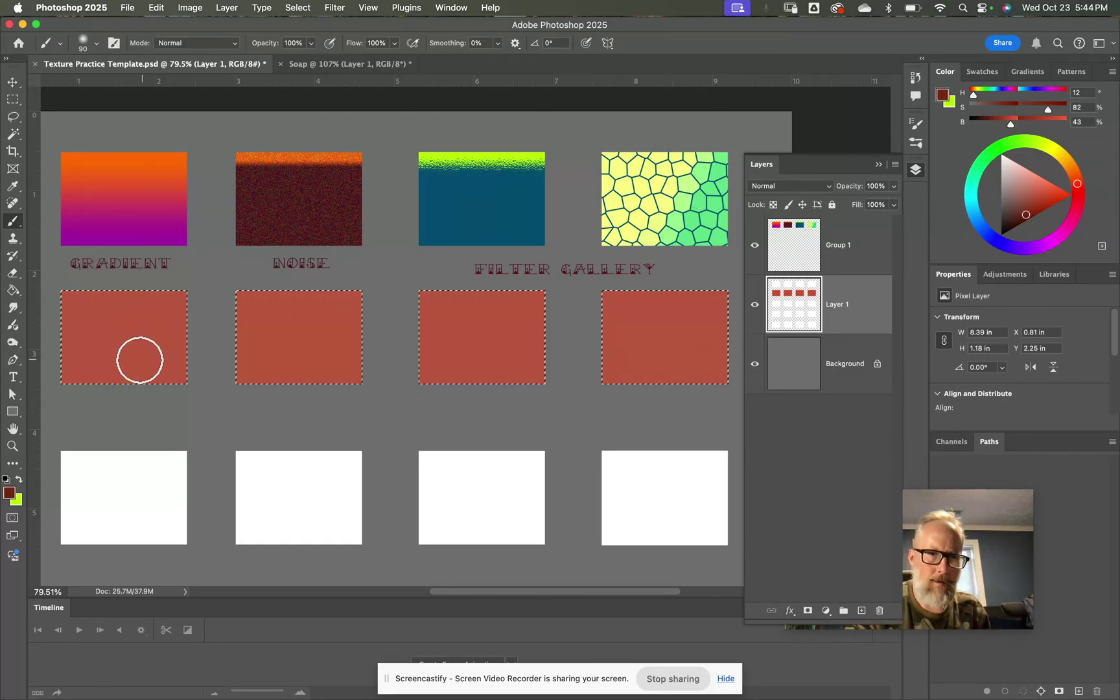
Step: Try a dark stroke along the first red box's left edge, undo it, and set the brush size to 125 px
drag(73, 290, 59, 367)
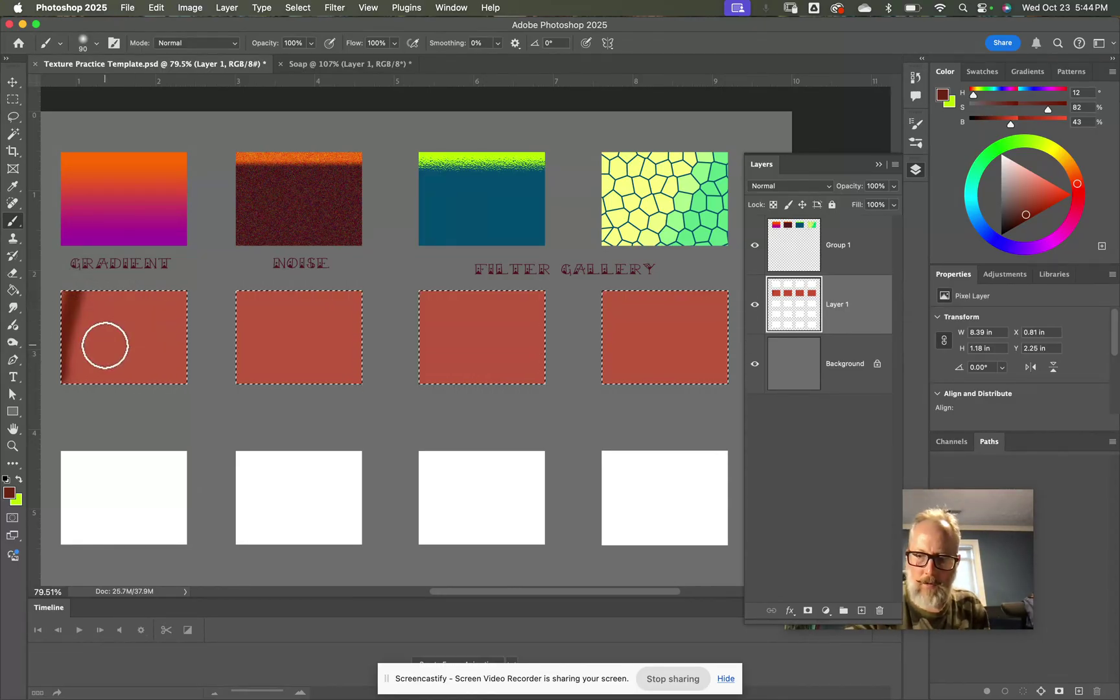
key(bracketright)
key(bracketright)
key(bracketright)
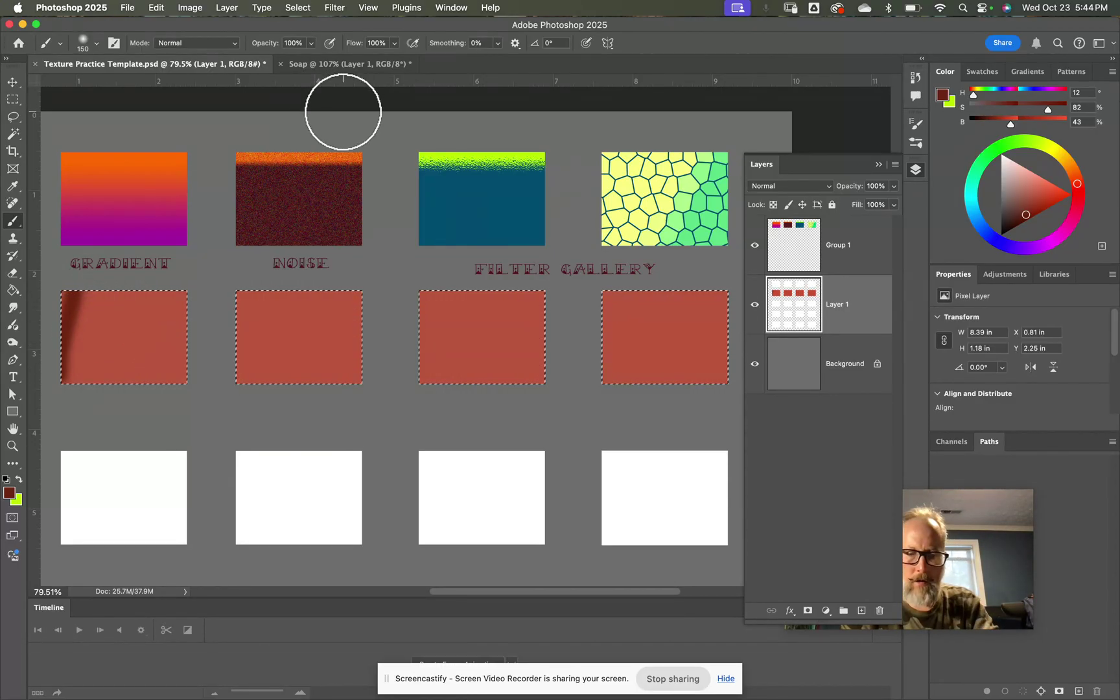
key(cmd+z)
key(bracketleft)
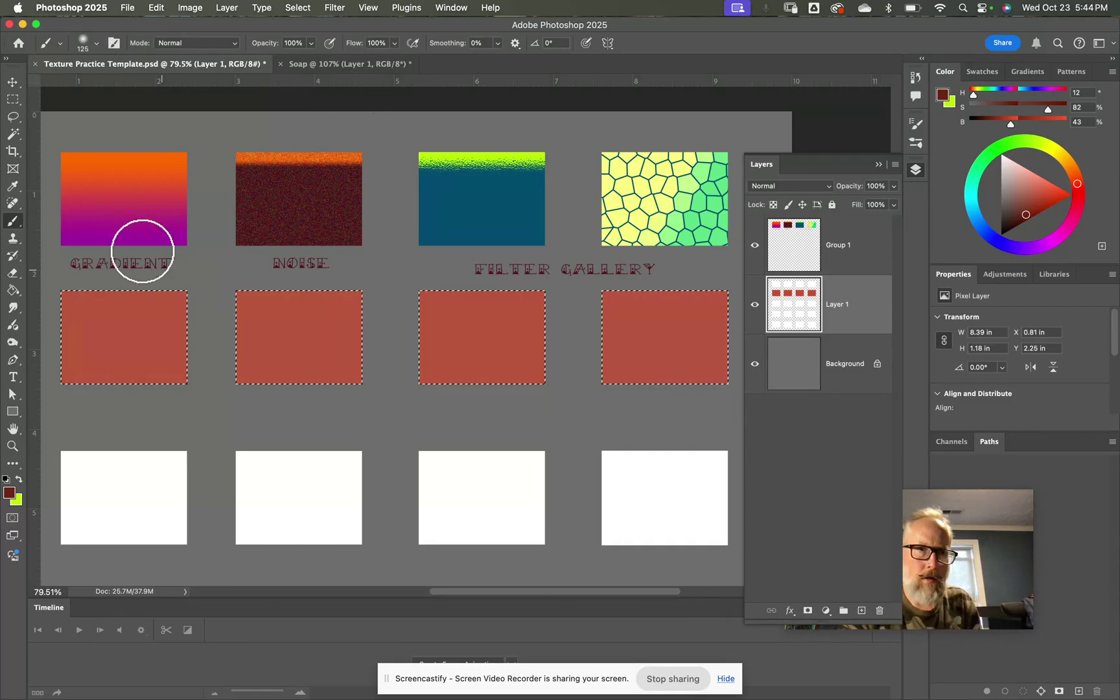
Step: Paint slanted dark red bands along the left and right sides of all four second-row boxes, leaving a light diagonal streak between them
mouse_move(80, 275)
mouse_down()
mouse_move(58, 355)
mouse_move(75, 300)
mouse_up()
mouse_move(138, 388)
mouse_down()
mouse_move(164, 301)
mouse_move(159, 346)
mouse_move(174, 306)
mouse_move(190, 322)
mouse_move(185, 285)
mouse_move(140, 370)
mouse_move(174, 283)
mouse_up()
mouse_move(263, 275)
mouse_down()
mouse_move(235, 380)
mouse_move(233, 325)
mouse_up()
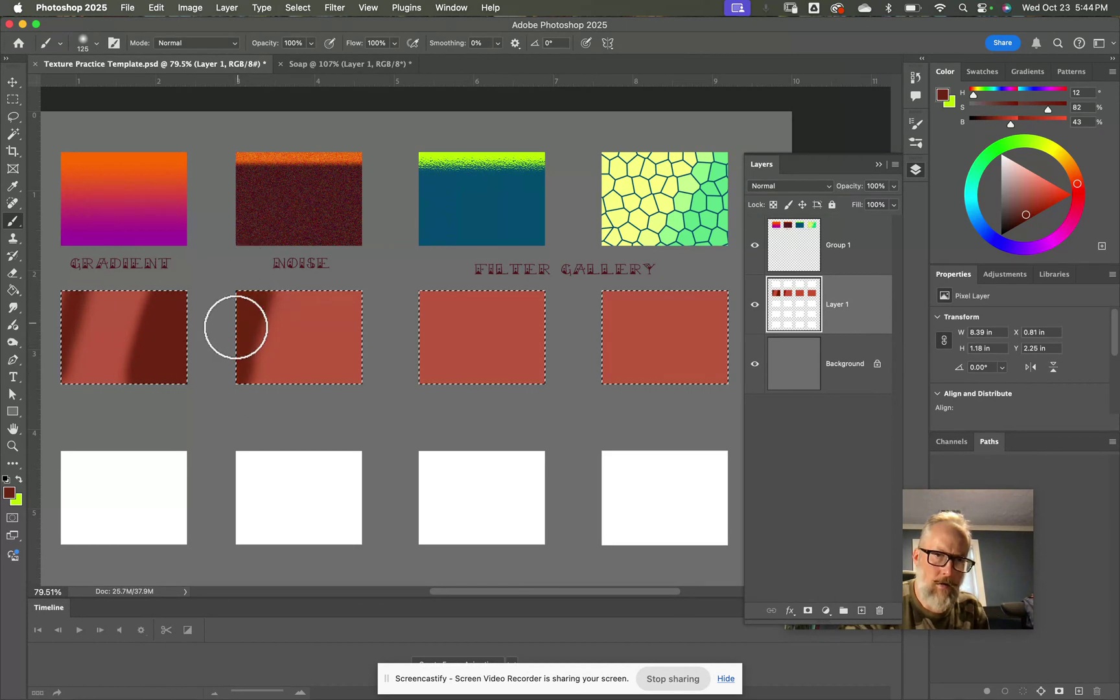
mouse_move(303, 380)
mouse_down()
mouse_move(349, 296)
mouse_move(342, 323)
mouse_move(368, 306)
mouse_move(376, 324)
mouse_move(345, 400)
mouse_move(327, 397)
mouse_move(320, 351)
mouse_move(353, 334)
mouse_up()
drag(445, 270, 423, 358)
mouse_move(496, 369)
mouse_down()
mouse_move(535, 307)
mouse_move(547, 325)
mouse_move(537, 392)
mouse_up()
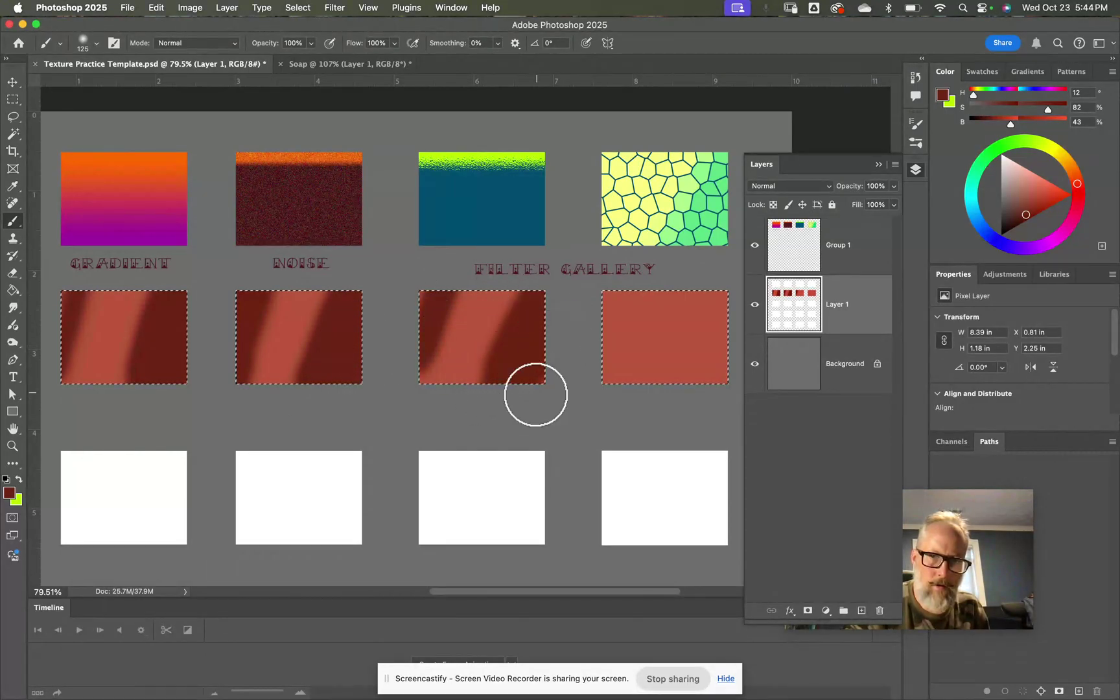
mouse_move(609, 350)
mouse_down()
mouse_move(630, 285)
mouse_move(603, 358)
mouse_up()
mouse_move(713, 282)
mouse_down()
mouse_move(728, 299)
mouse_move(708, 384)
mouse_move(724, 413)
mouse_up()
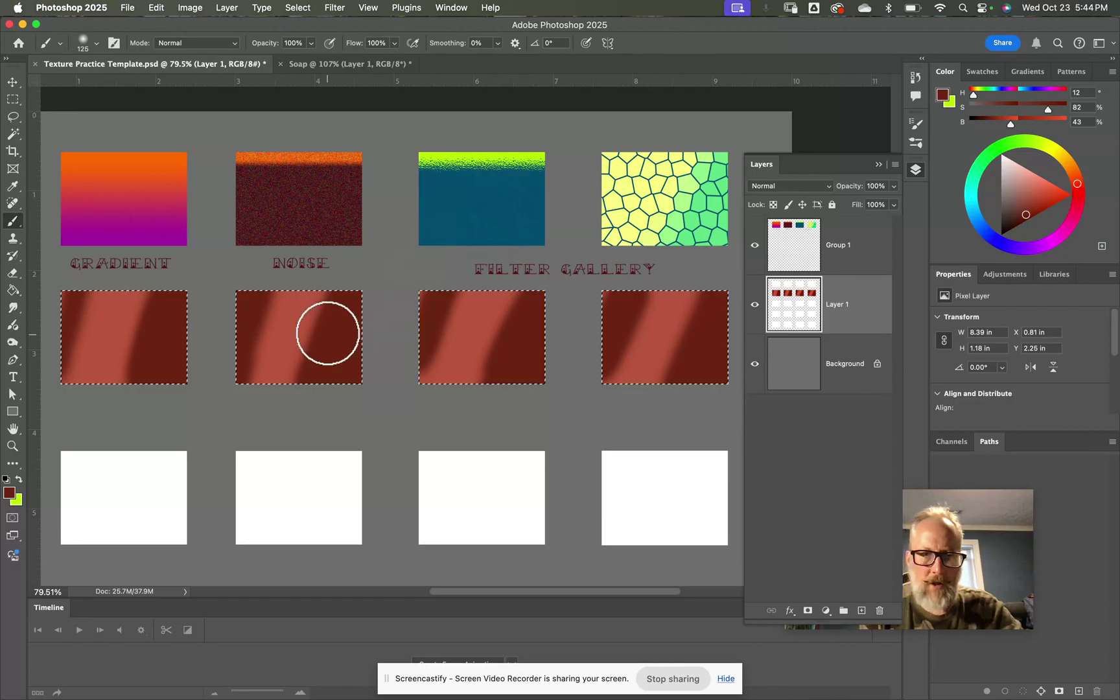
Step: Sample the second box's light and dark reds, set a mid-tone foreground of H 12, S 77, B 59, and undo its trial stroke
alt+click(288, 332)
alt+click(328, 353)
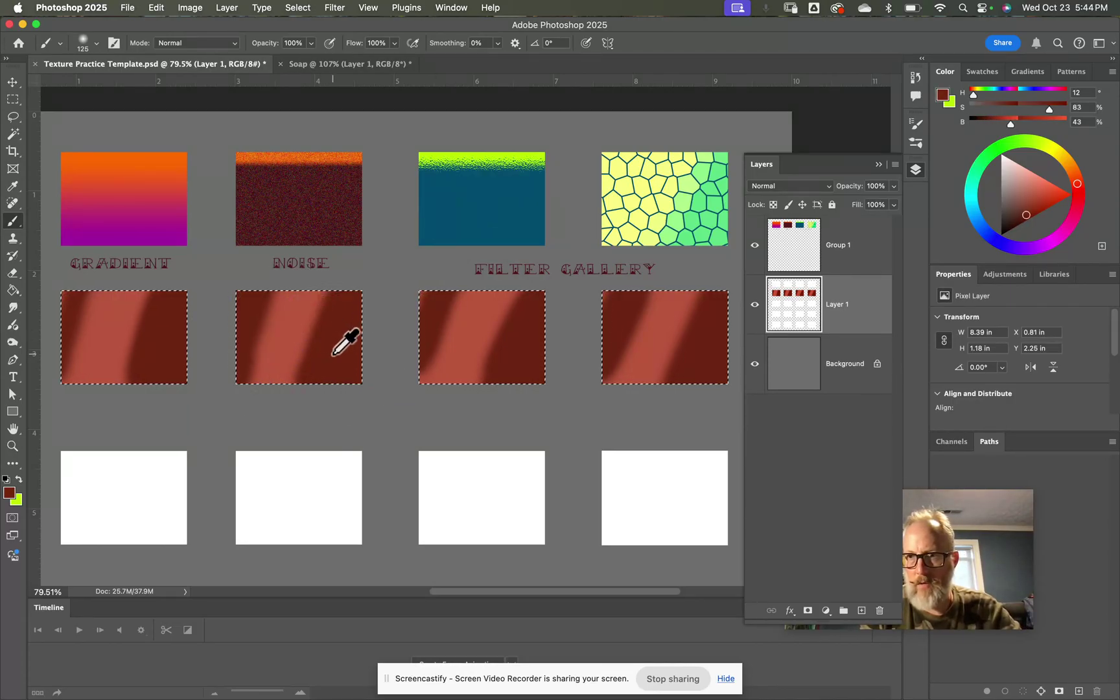
alt+click(300, 331)
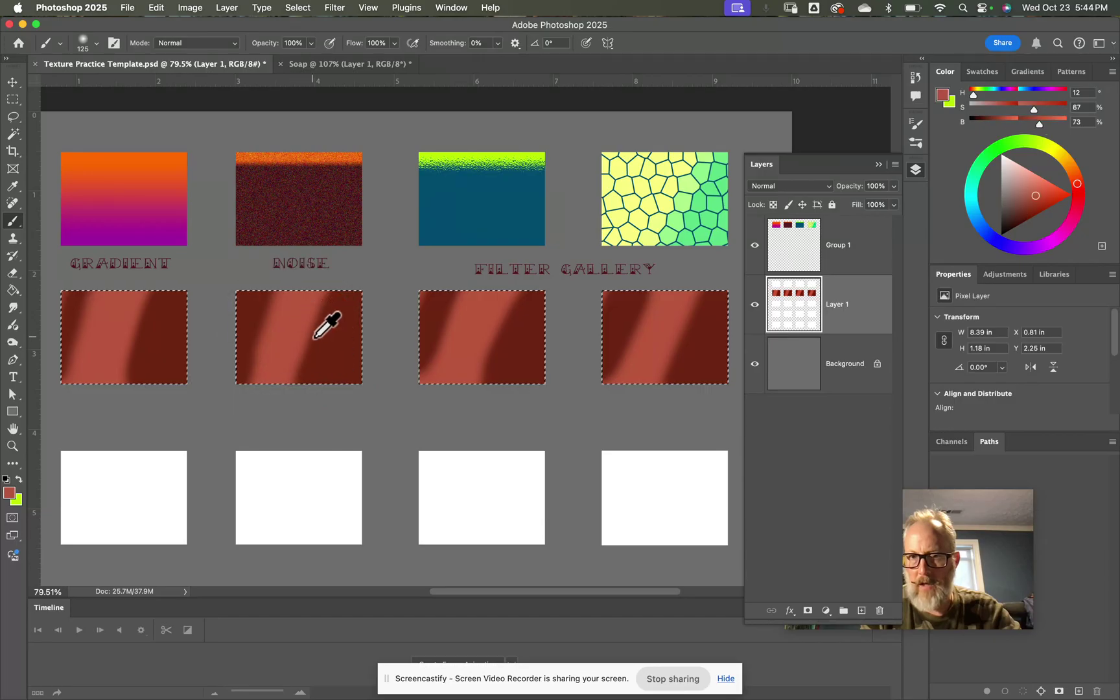
alt+click(331, 346)
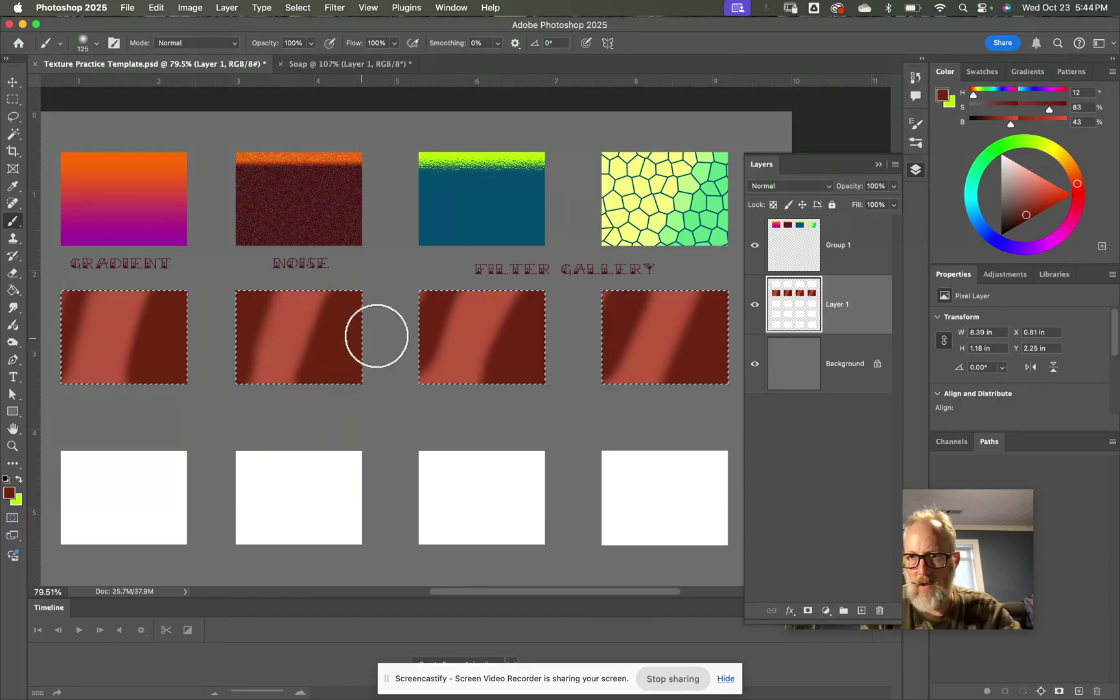
click(1033, 206)
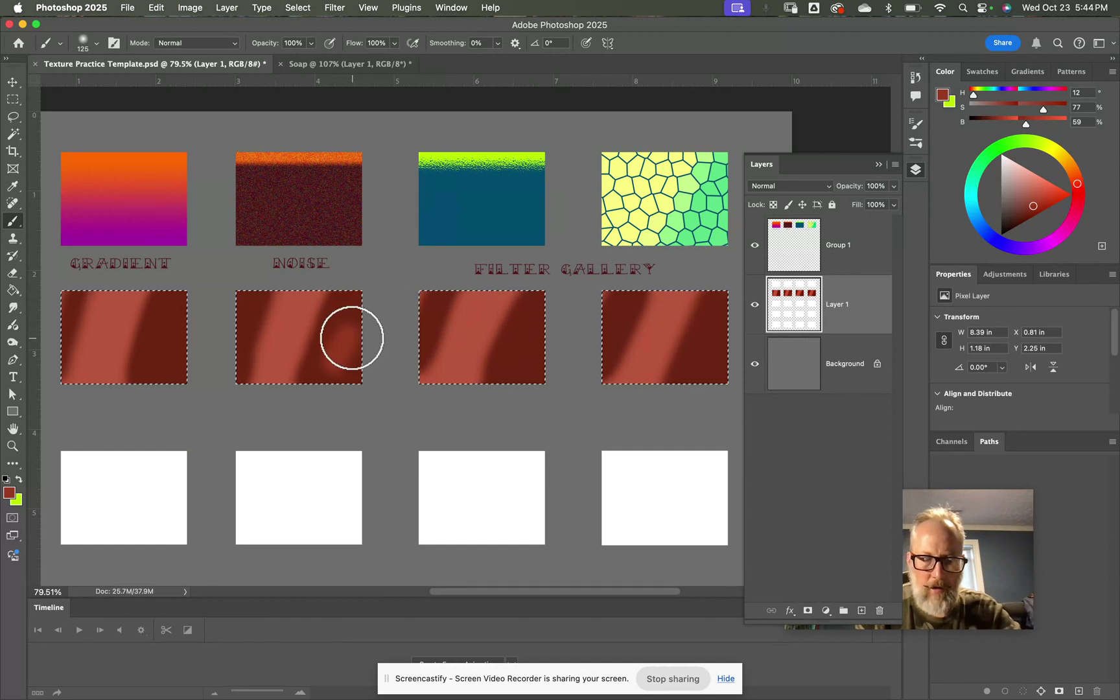
key(super+z)
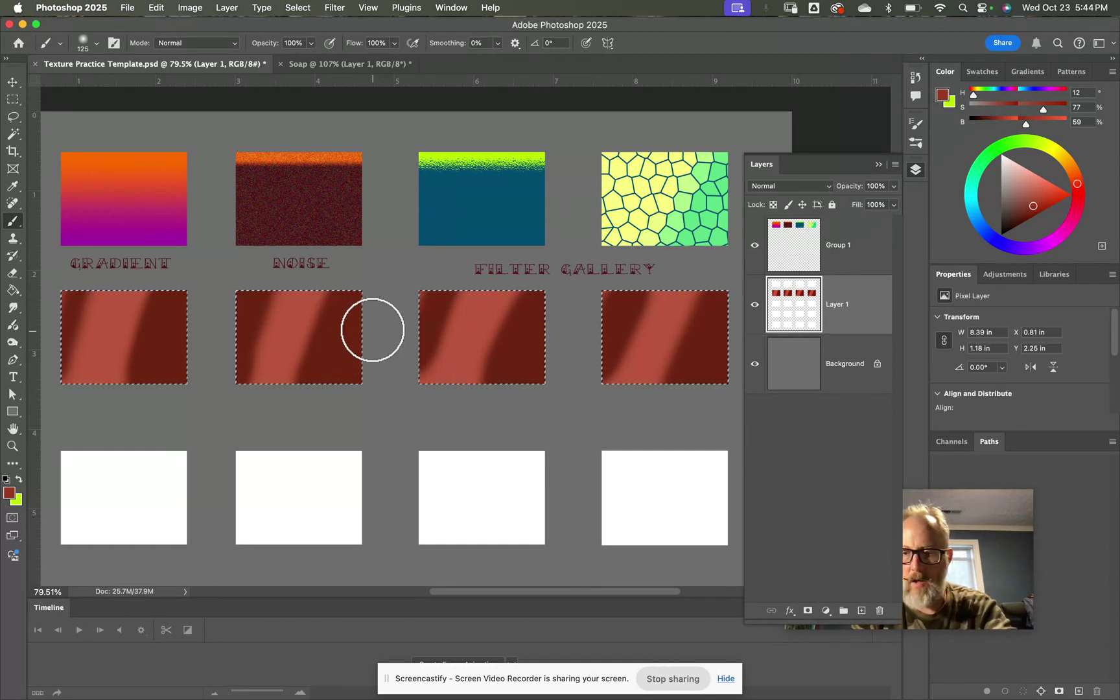
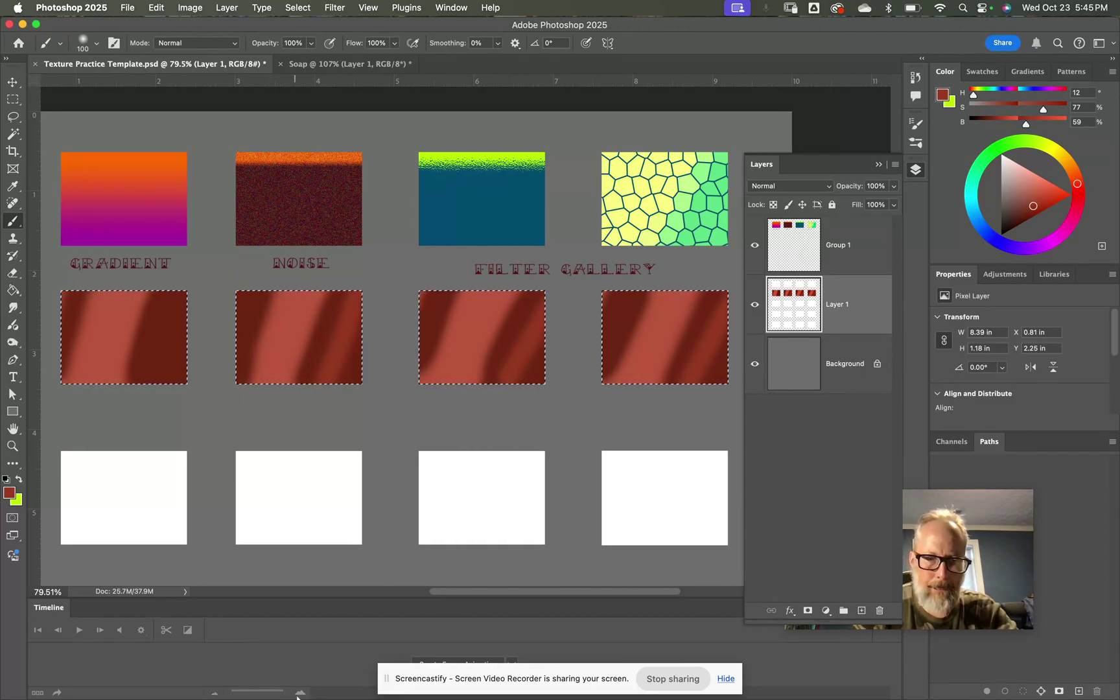
Step: Examine the example sheet's blurry metal effects row in Google Chrome and return to Photoshop
mouse_move(305, 655)
click(143, 661)
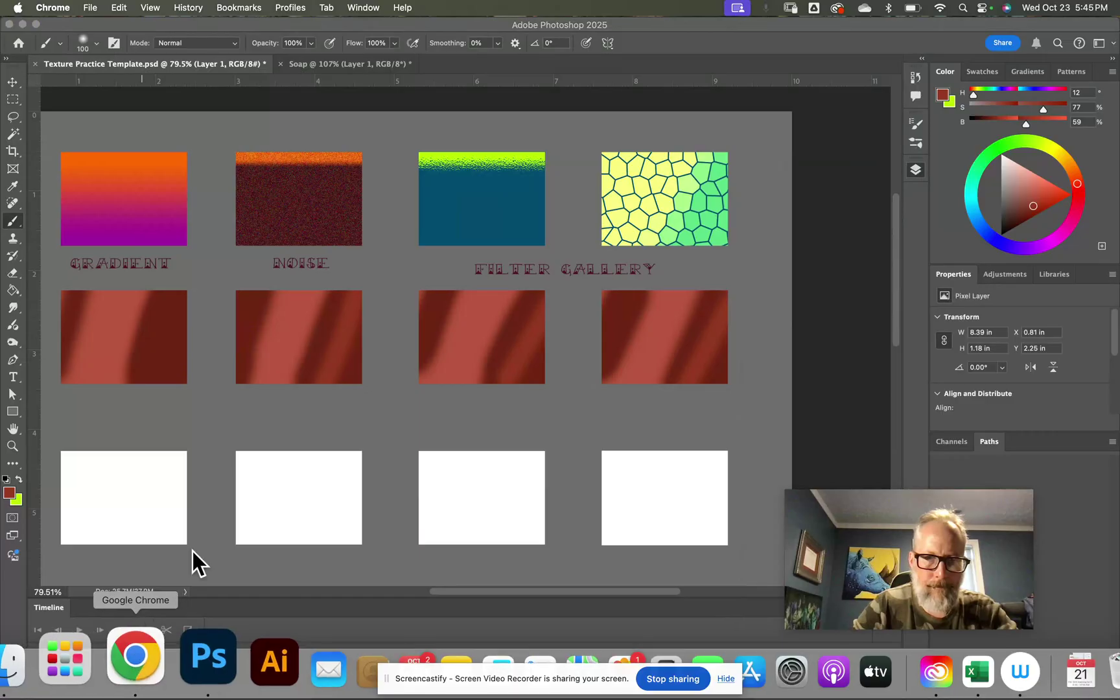
mouse_move(215, 697)
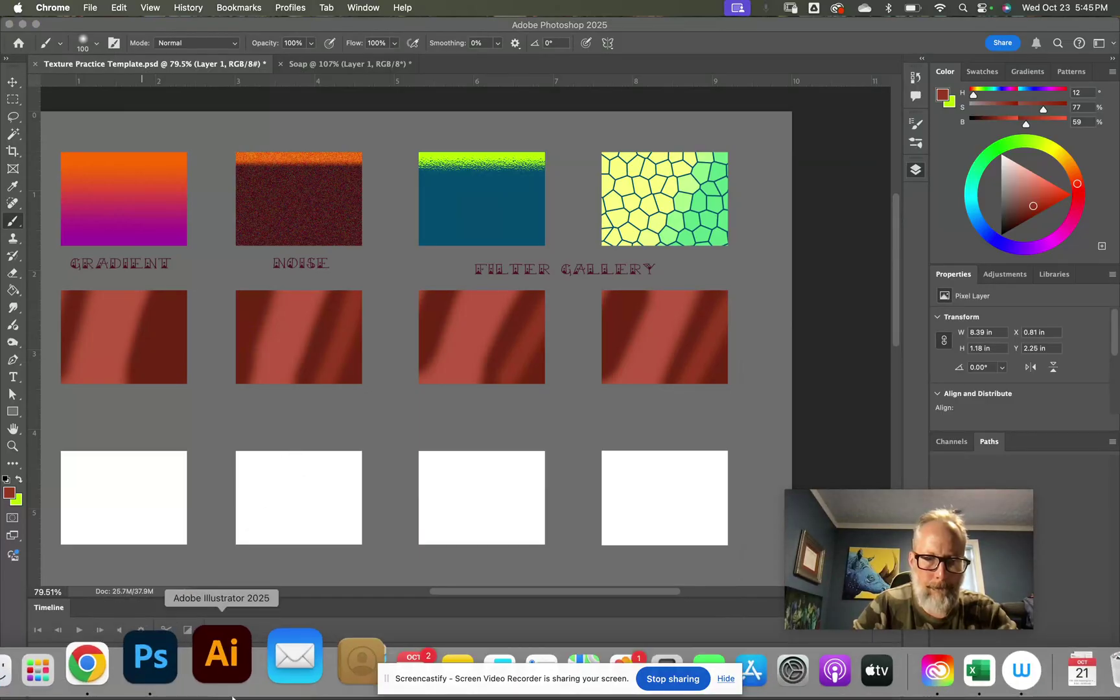
click(142, 657)
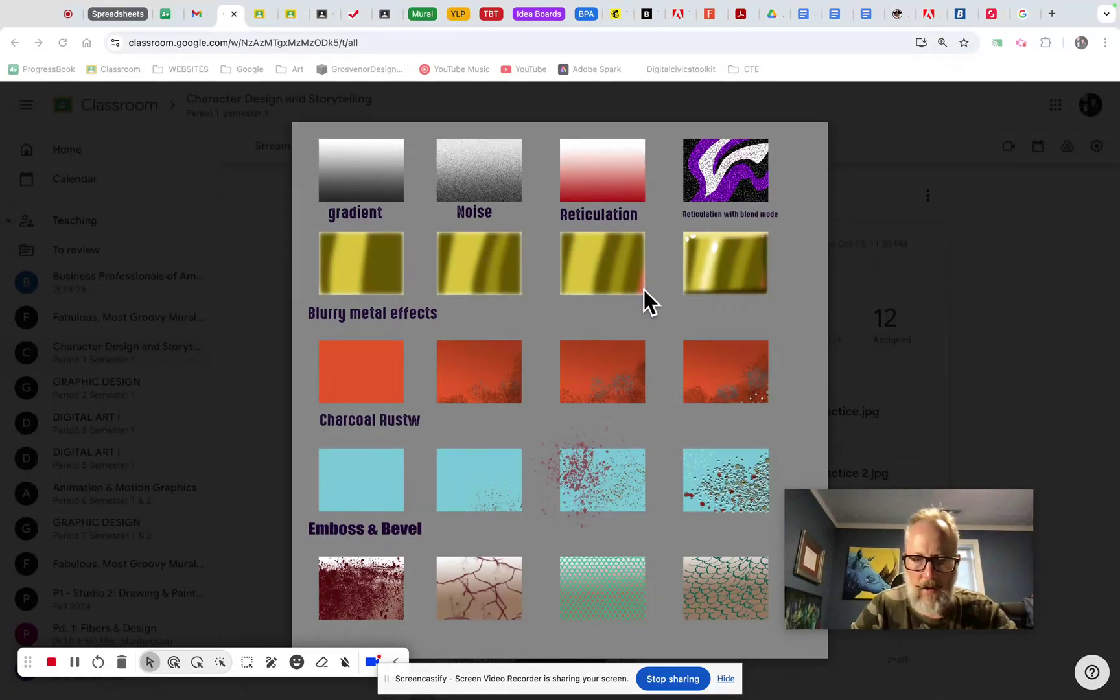
key(super+Tab)
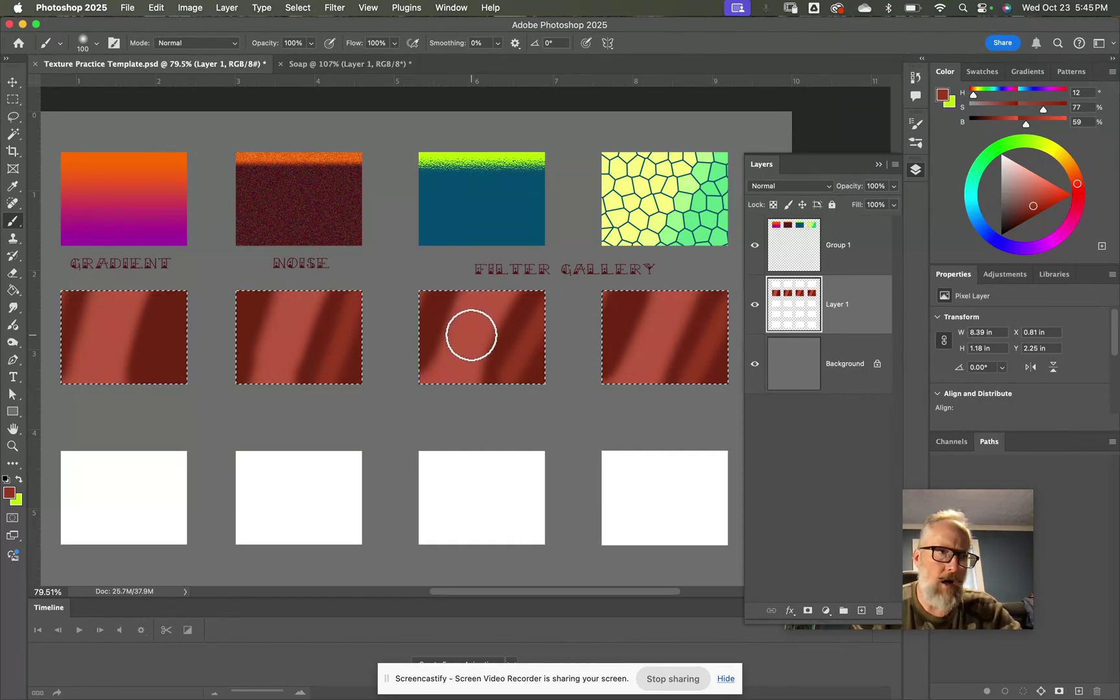
Step: Sample the third box's light red, shift the foreground to teal H 189, S 67, B 73, and tint opposite corners of the third and fourth red boxes
key(alt)
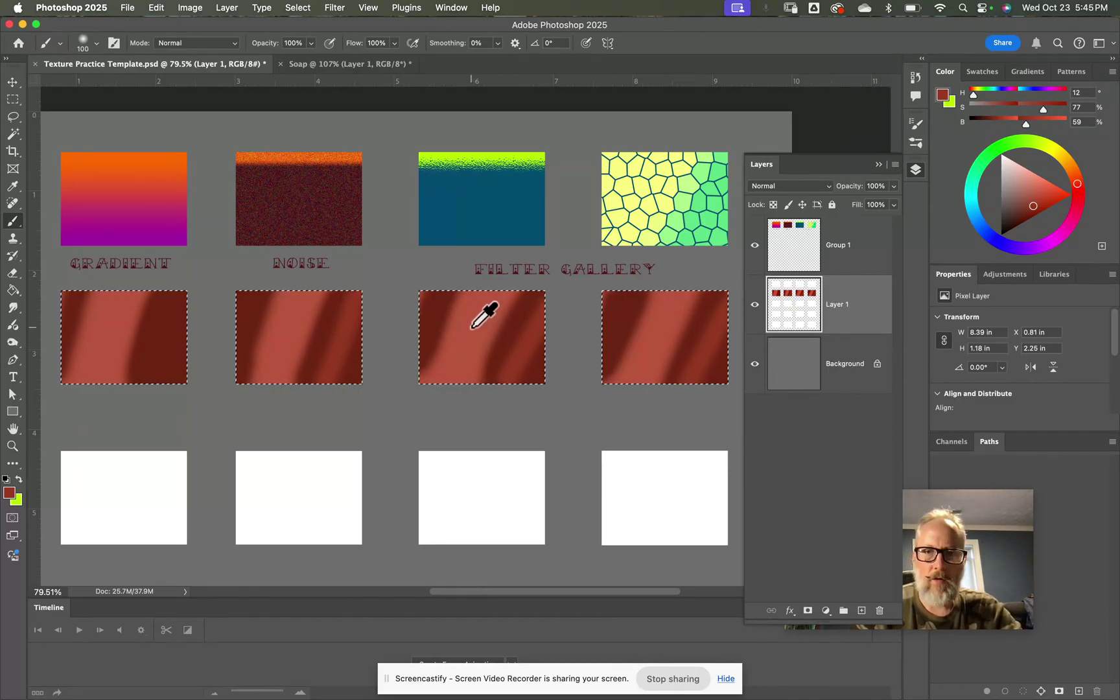
alt+click(473, 331)
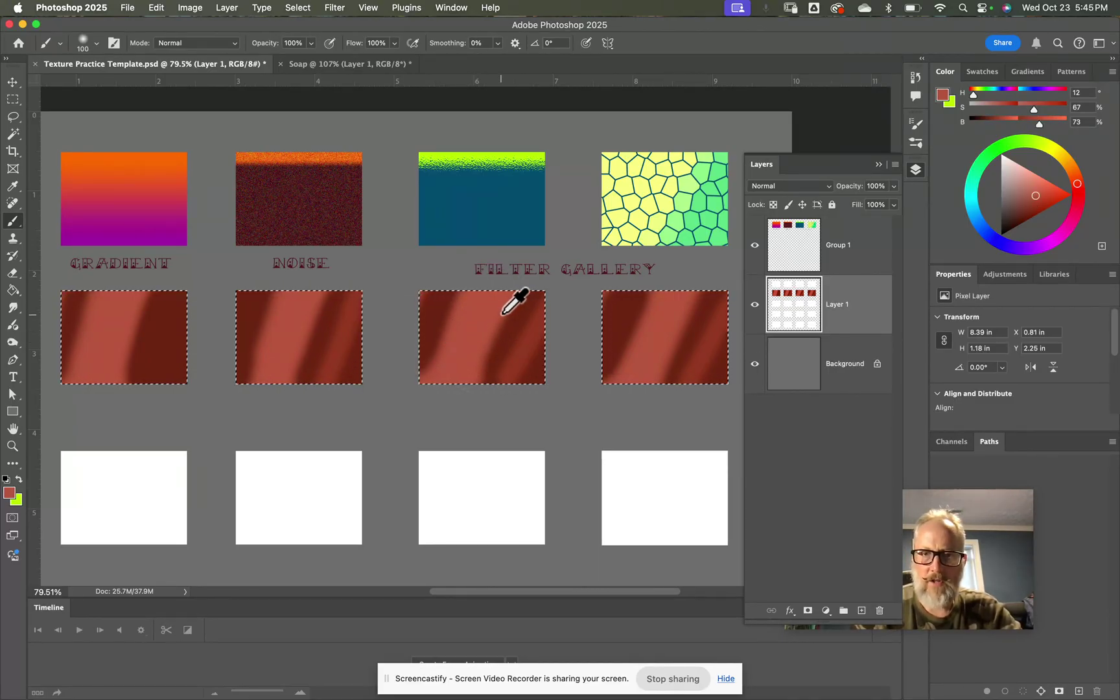
mouse_move(1077, 183)
mouse_down()
mouse_move(998, 179)
mouse_move(966, 196)
mouse_move(971, 203)
mouse_up()
mouse_move(537, 399)
mouse_down()
mouse_move(572, 341)
mouse_move(547, 389)
mouse_up()
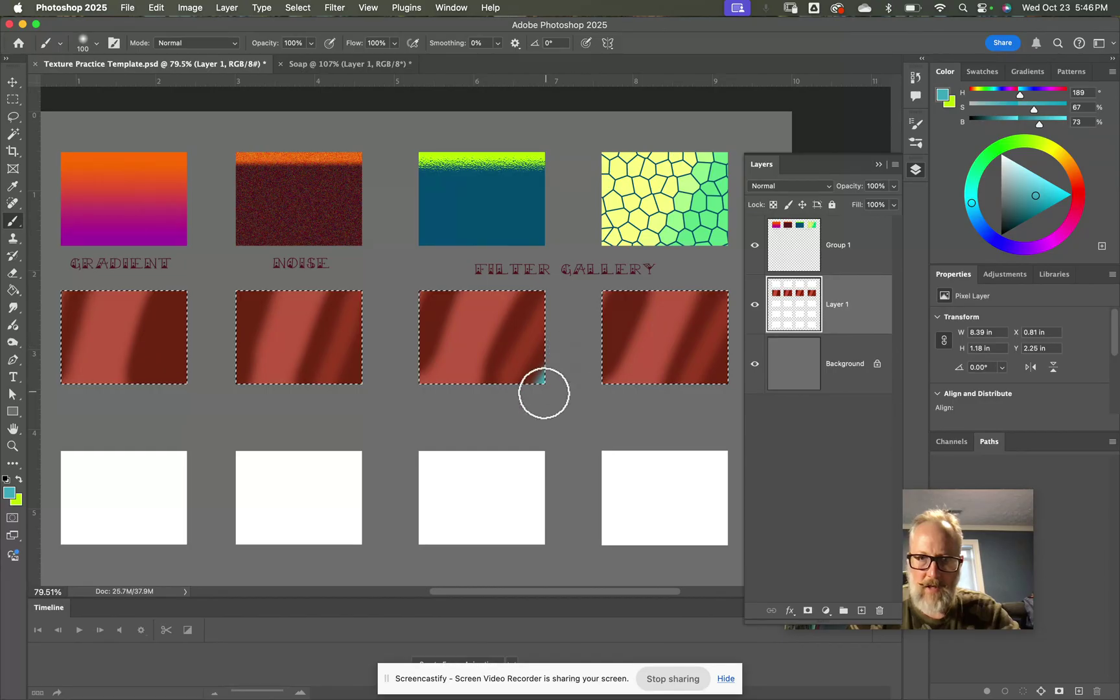
key(super+z)
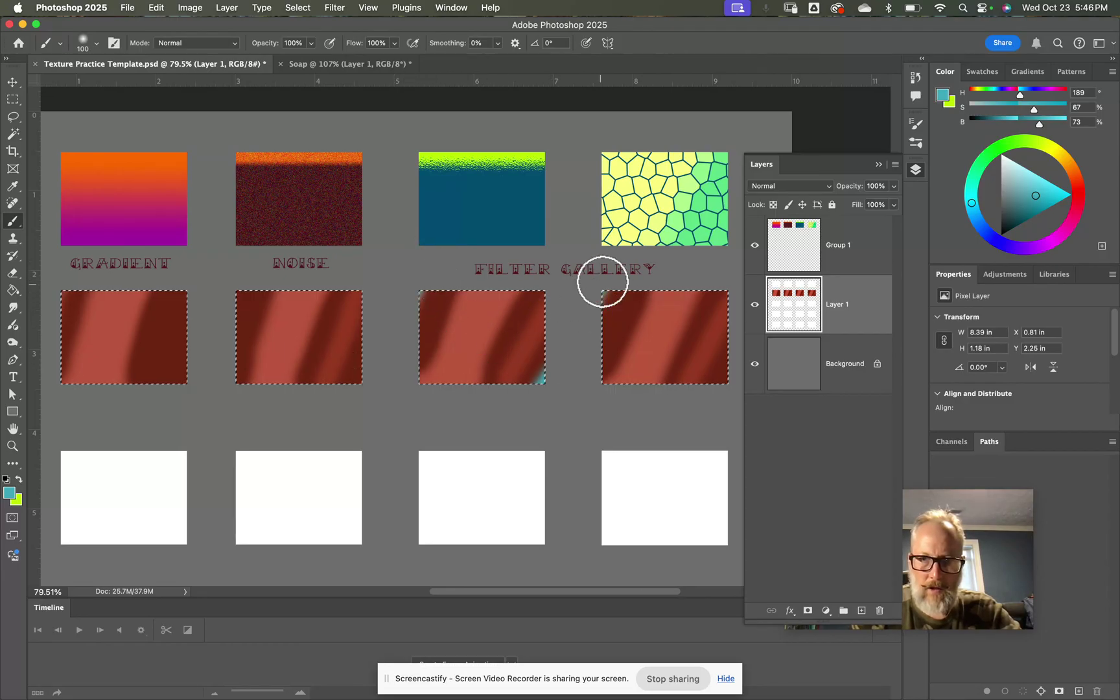
drag(732, 390, 723, 395)
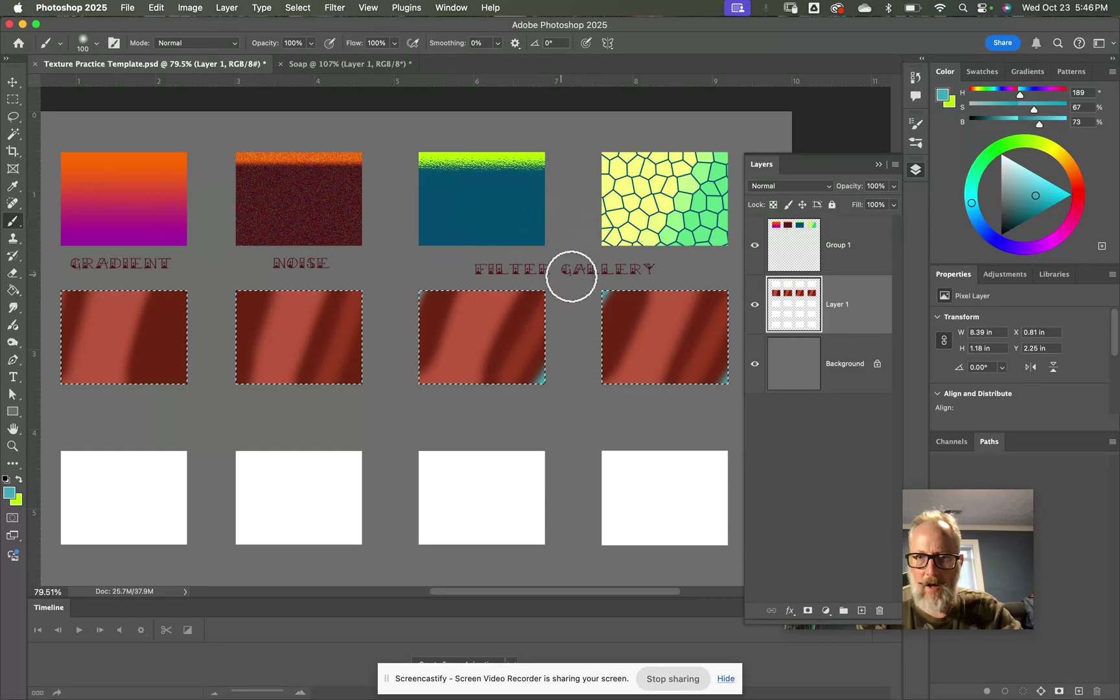
Step: Sample the fourth box's light red, lighten the foreground to pale pink H 12, S 32, B 94, and set the brush size to 80 px
click(664, 343)
click(668, 344)
click(1026, 177)
drag(1024, 174, 1022, 172)
key(bracketleft)
key(bracketleft)
key(super+space)
mouse_move(625, 332)
mouse_down()
mouse_move(647, 365)
mouse_move(468, 323)
mouse_move(367, 338)
mouse_up()
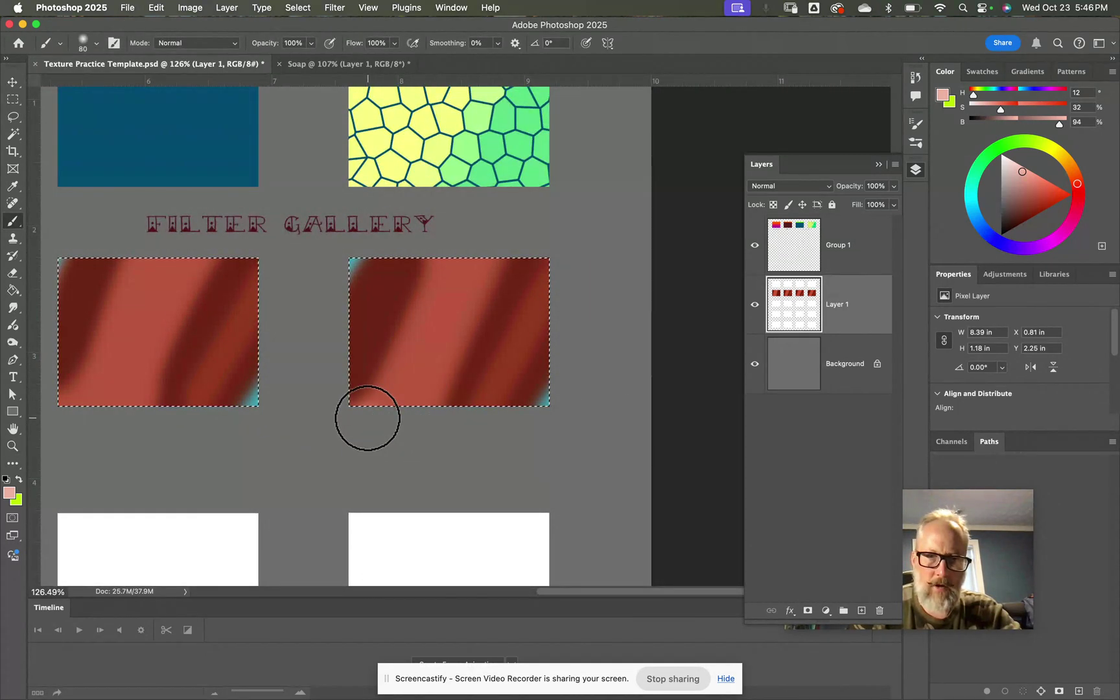
Step: Paint a narrow pale pink diagonal highlight through the fourth red box, undoing the overly wide strokes
drag(368, 420, 463, 258)
mouse_move(403, 337)
mouse_down()
mouse_move(367, 405)
mouse_move(461, 252)
mouse_move(404, 329)
mouse_move(366, 393)
mouse_move(471, 240)
mouse_up()
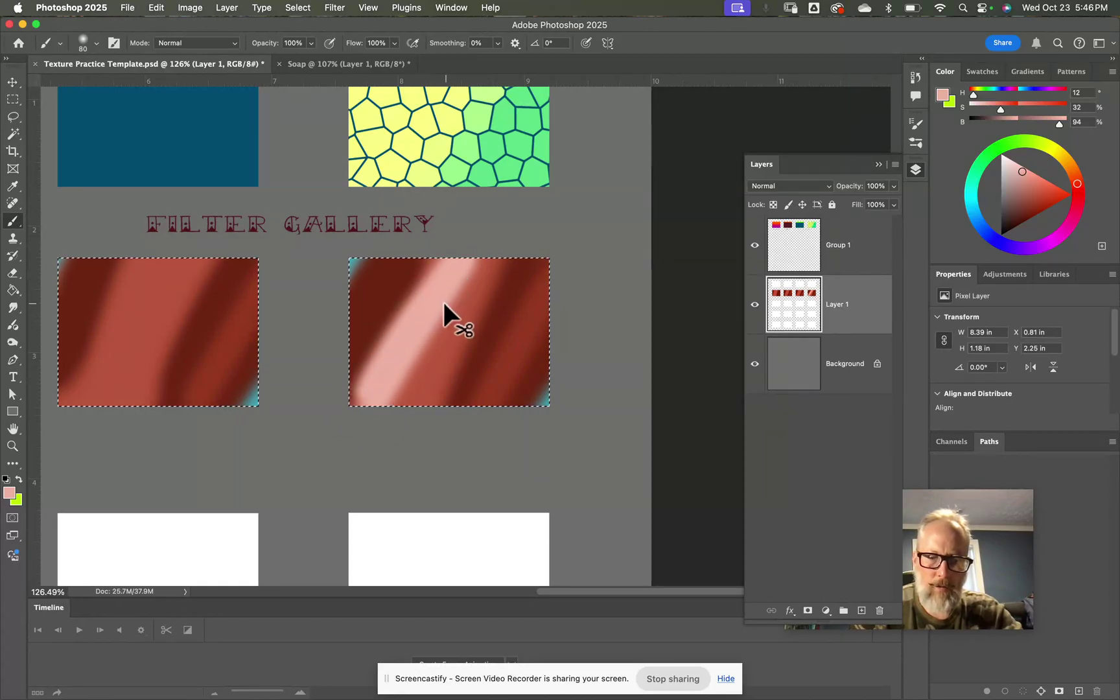
key(super+z)
key(super+z)
mouse_move(360, 412)
mouse_down()
mouse_move(469, 234)
mouse_move(368, 411)
mouse_move(440, 306)
mouse_move(489, 277)
mouse_move(468, 326)
mouse_move(516, 257)
mouse_up()
key(super+z)
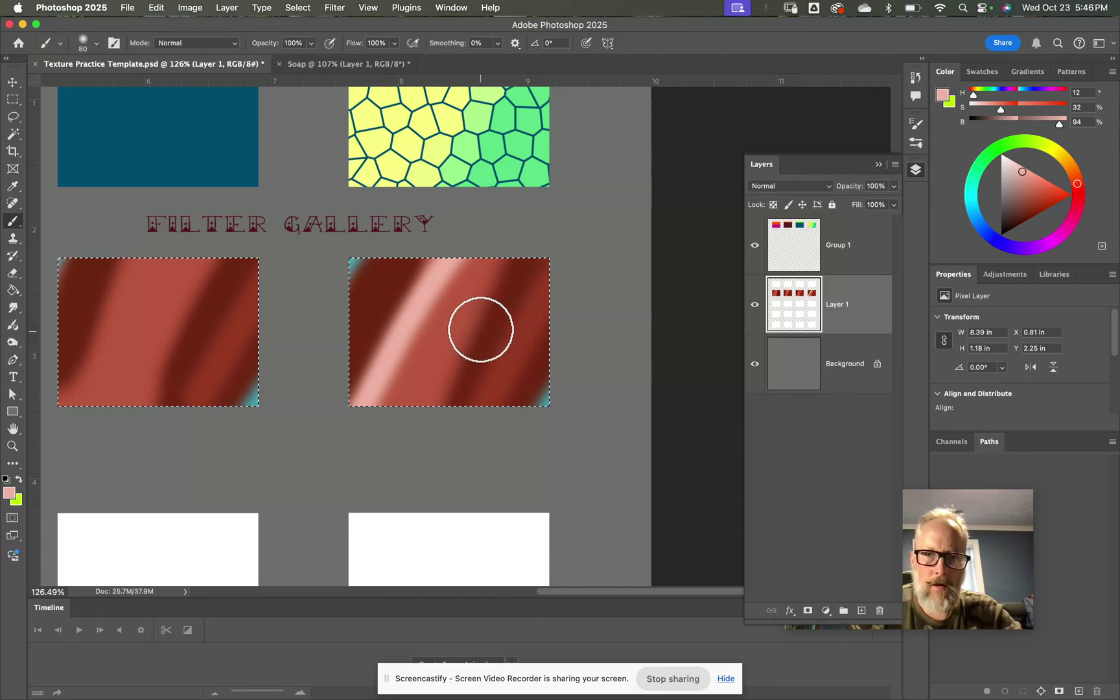
Step: Paint a short pale pink streak near the fourth box's upper-right corner, redoing it once
drag(480, 328, 511, 269)
key(super+z)
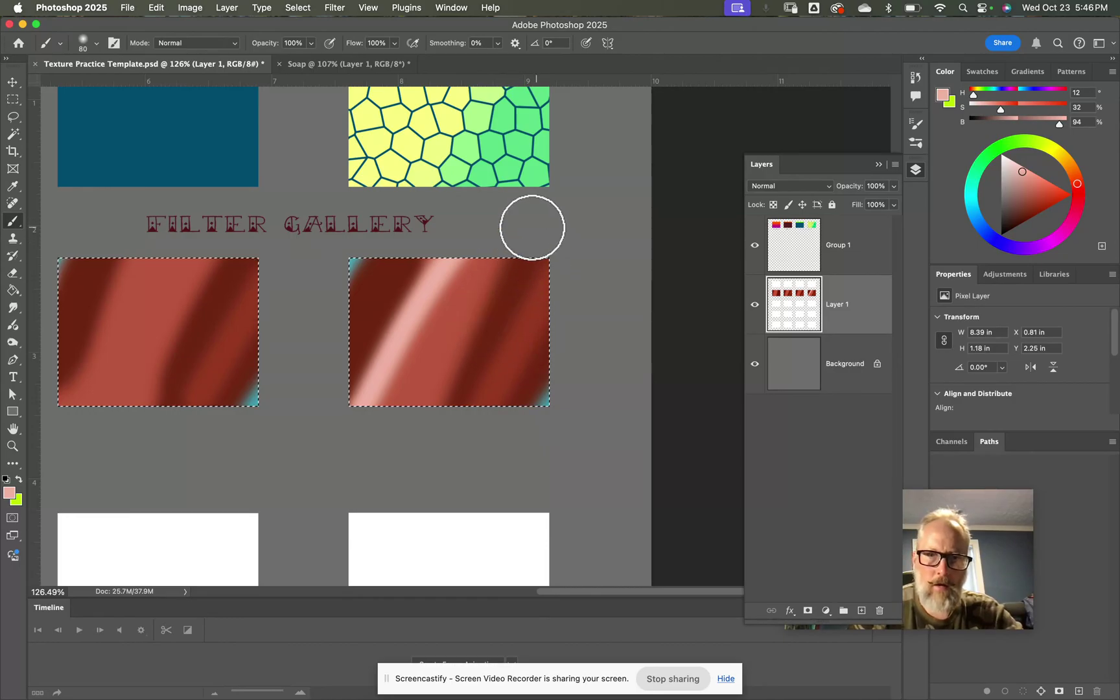
drag(480, 312, 516, 266)
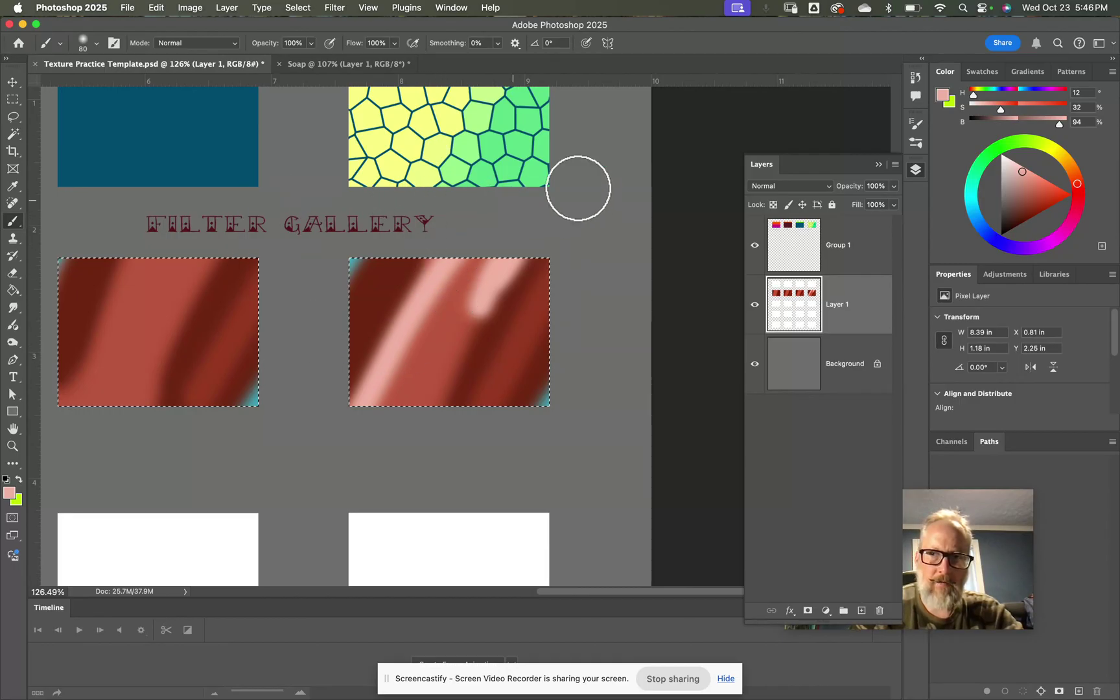
Step: Set a near-white foreground of H 12, S 4, B 100 and a 30 px Hard Round Pressure Size brush
drag(1026, 167, 1006, 156)
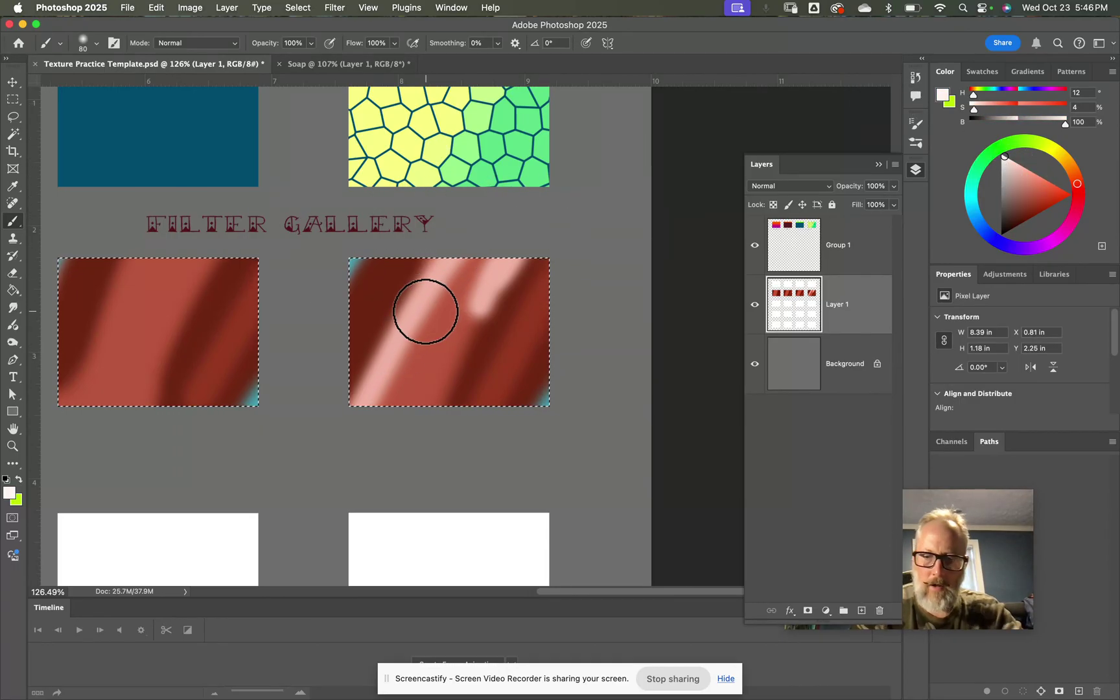
key(bracketleft)
key(bracketleft)
key(bracketleft)
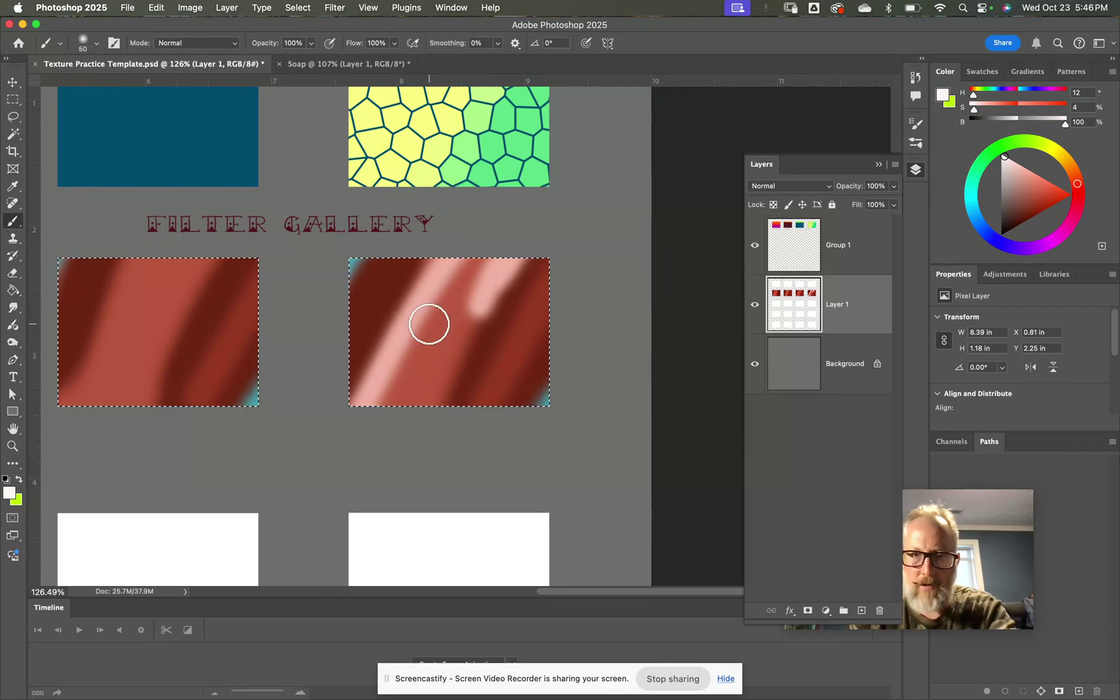
click(97, 43)
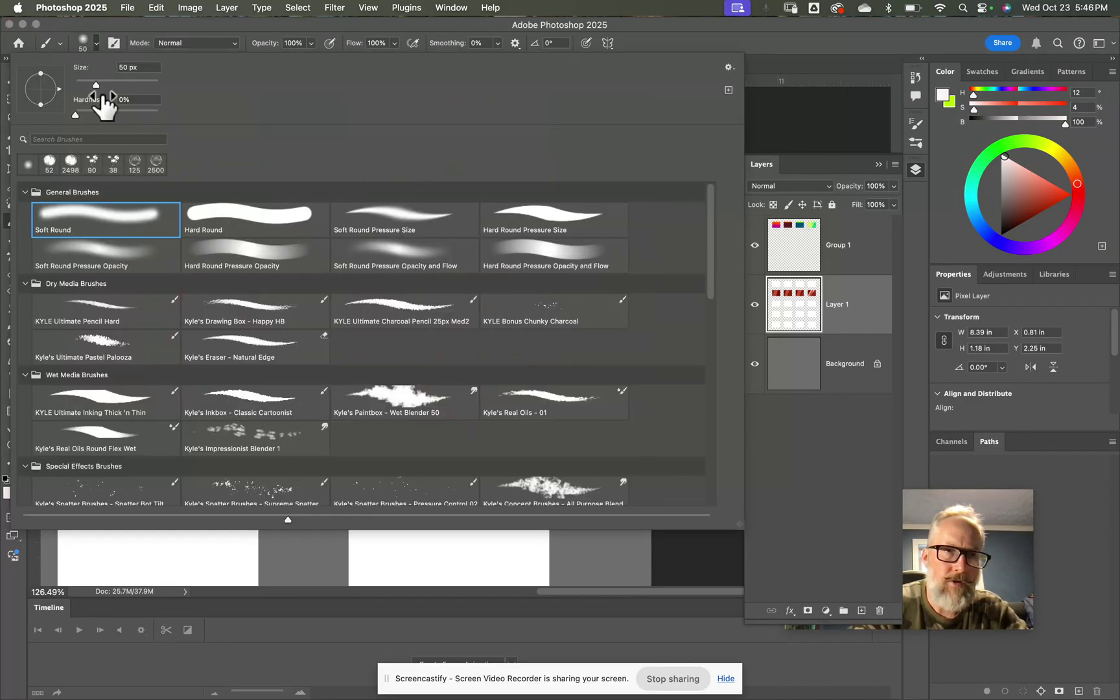
click(392, 220)
double_click(544, 224)
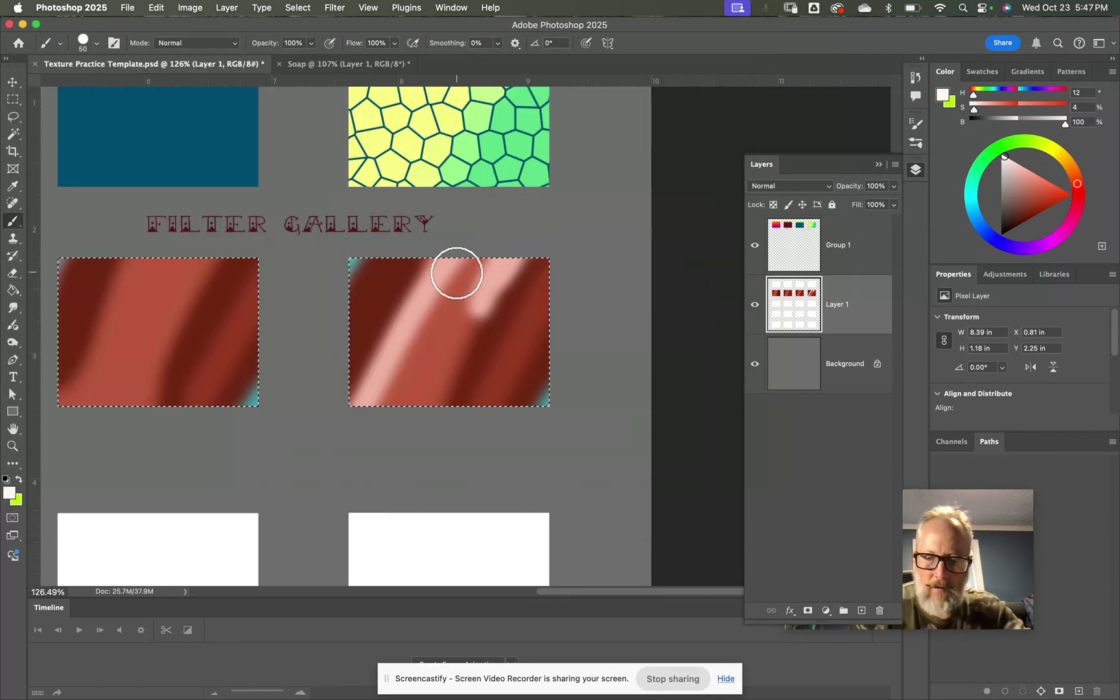
key(bracketleft)
key(bracketleft)
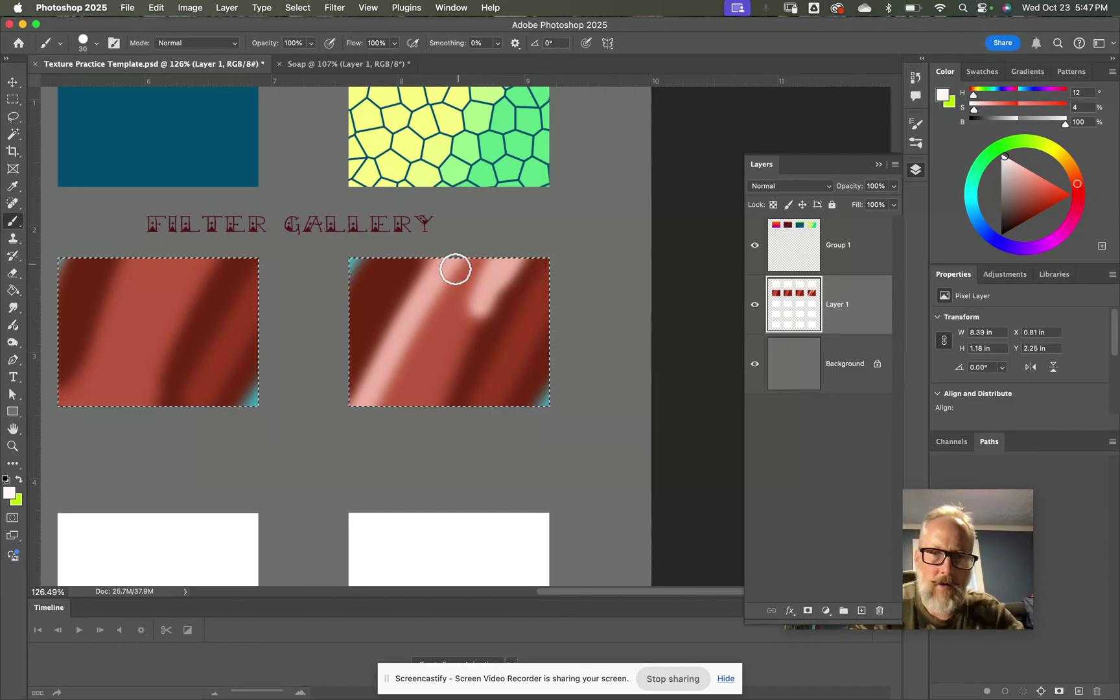
Step: Add small near-white glints to the fourth box's two pink highlights and its upper-left corner
drag(419, 286, 442, 259)
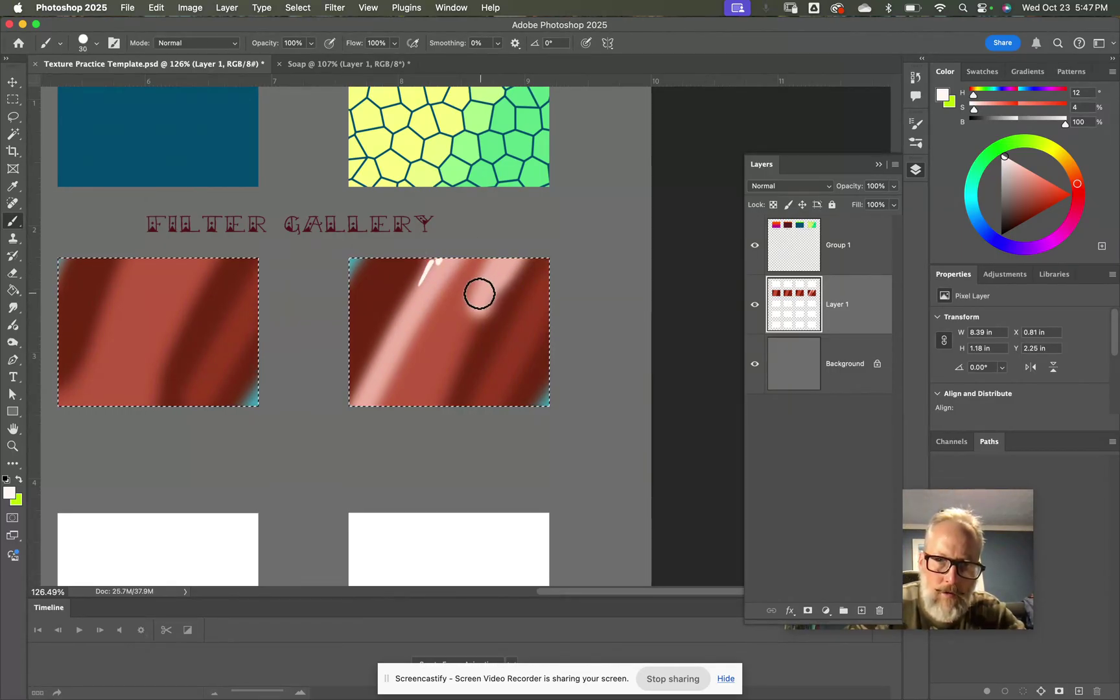
click(482, 289)
click(355, 266)
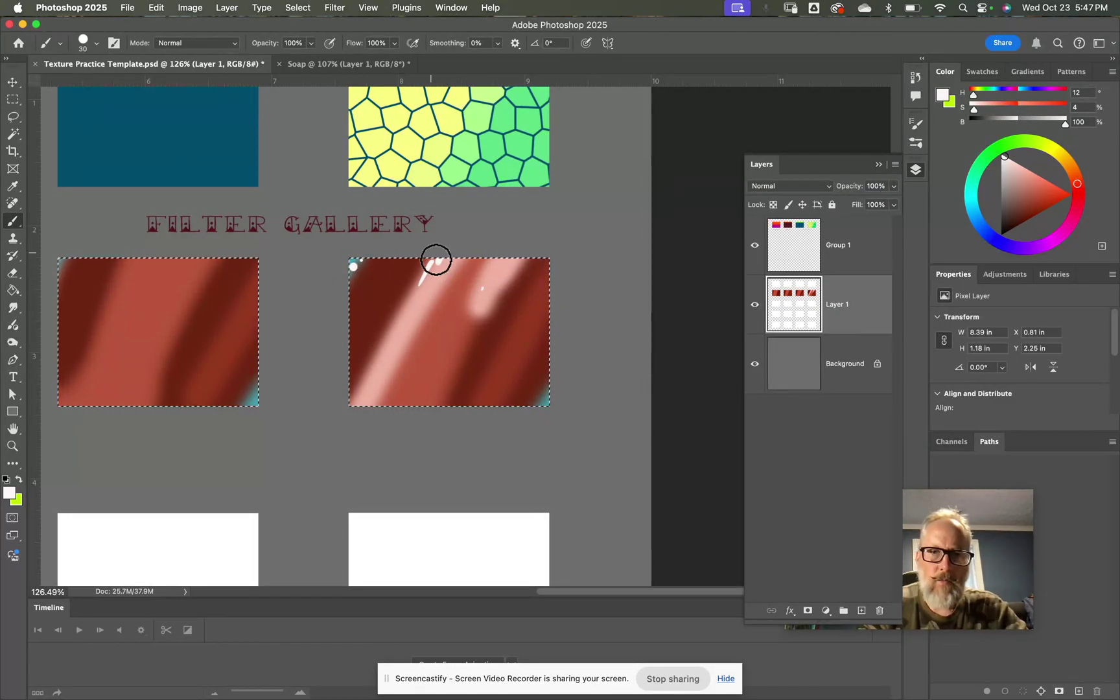
Step: Sample the pale pink and line the fourth box's top and left edges with a 40 px Soft Round Pressure Opacity brush
click(94, 43)
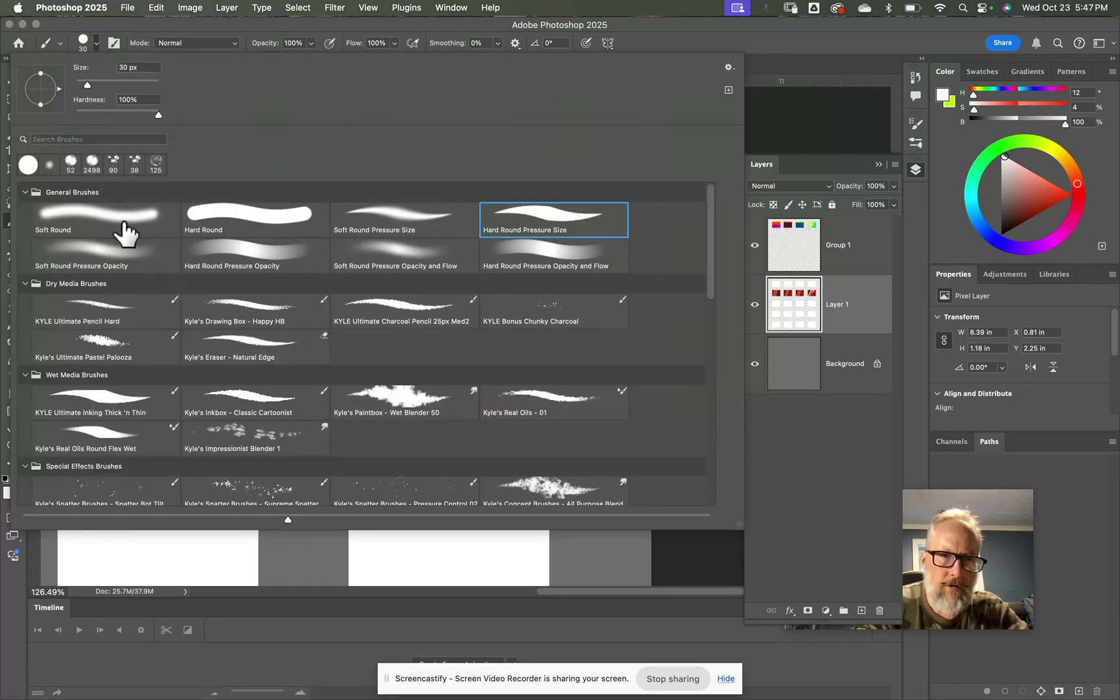
double_click(114, 257)
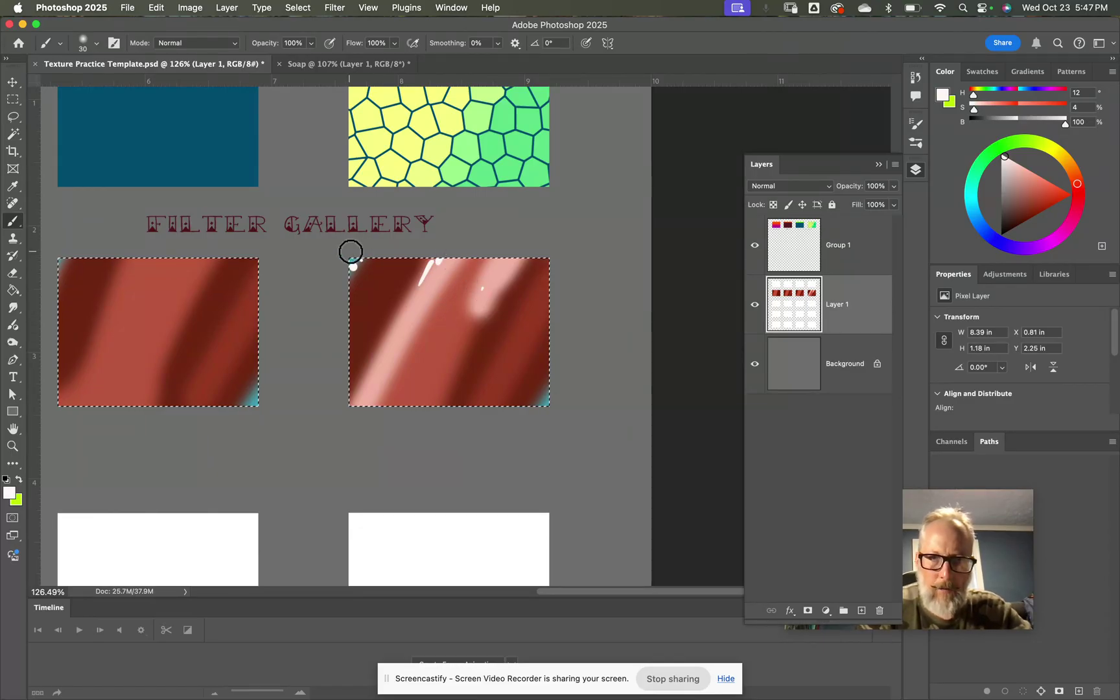
alt+click(489, 283)
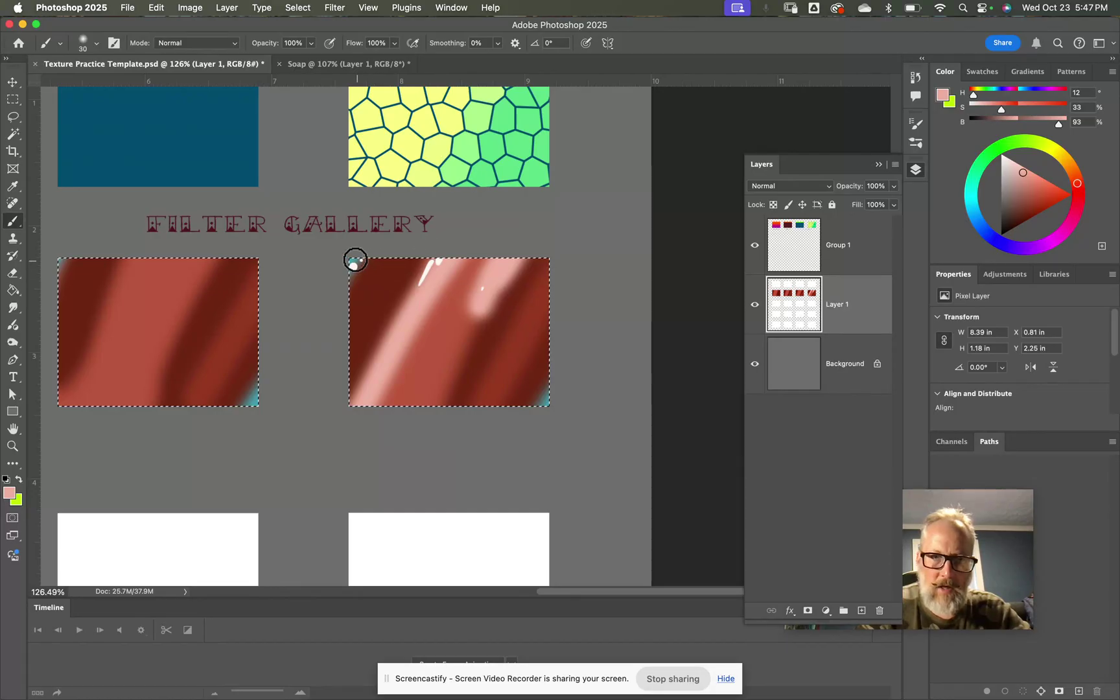
key(bracketright)
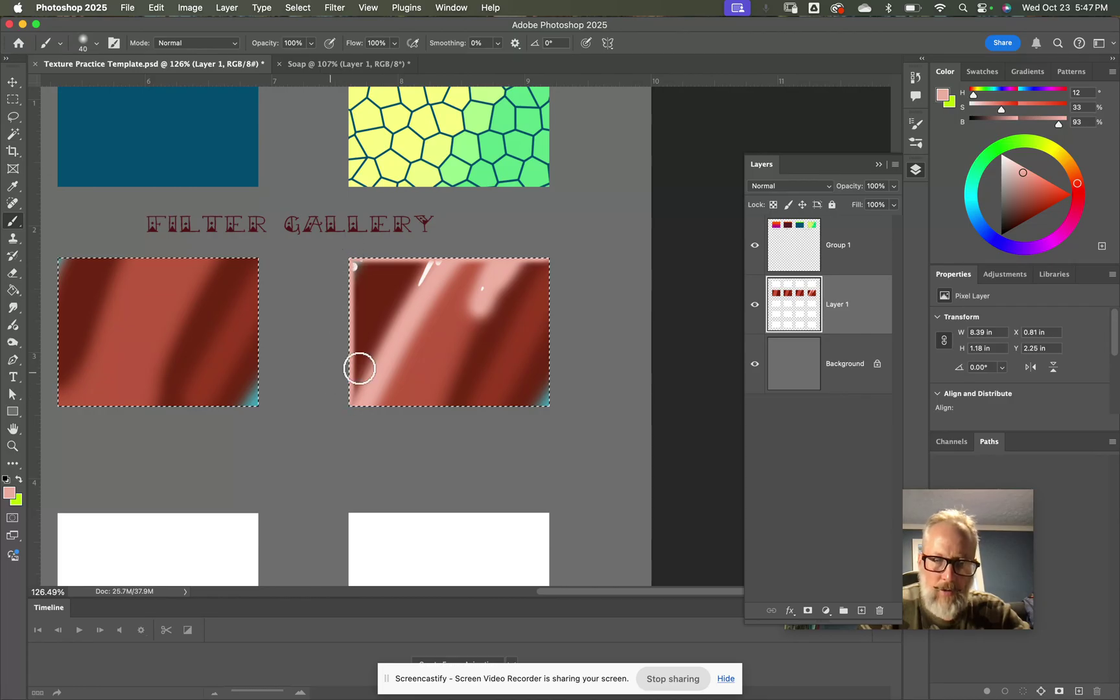
Step: Shade the fourth box's bottom and right edges in dark red H 12, S 100, B 28, and deselect the boxes
alt+click(378, 308)
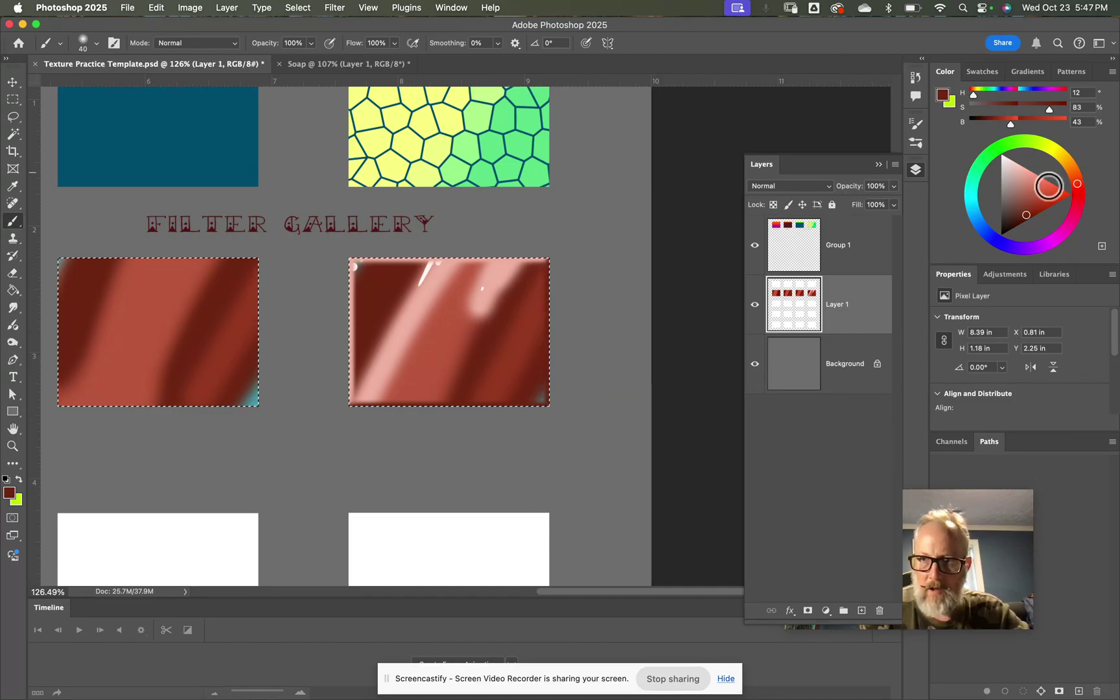
drag(1024, 220, 1021, 224)
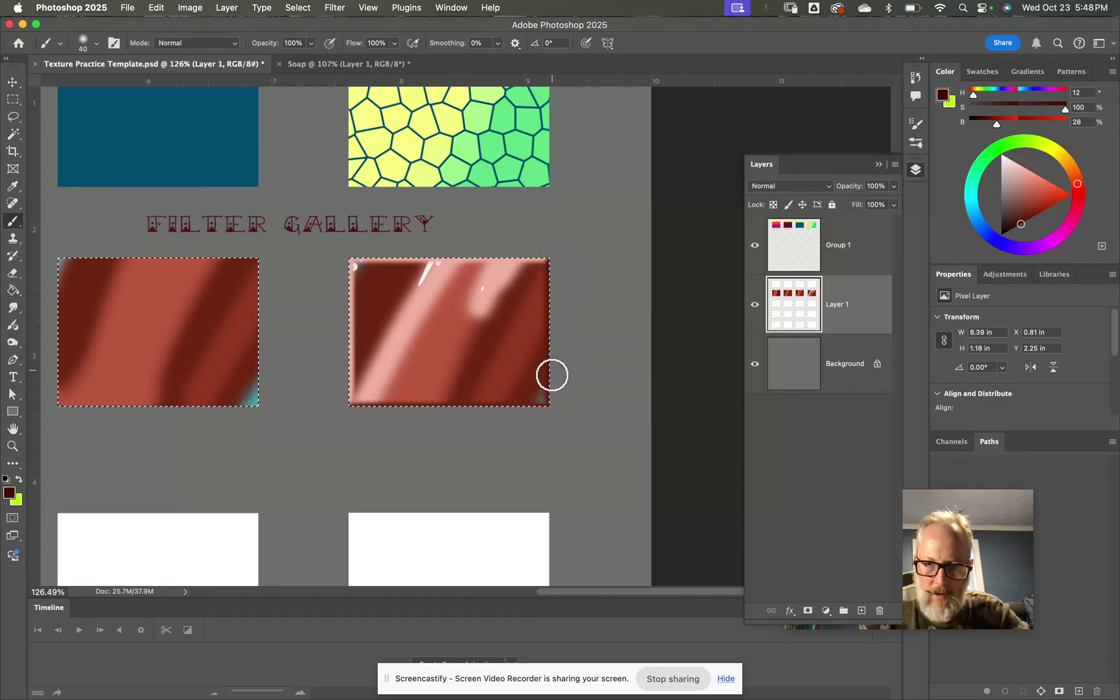
mouse_move(430, 402)
mouse_down()
mouse_move(545, 406)
mouse_move(368, 403)
mouse_move(527, 414)
mouse_move(363, 403)
mouse_up()
mouse_move(551, 405)
mouse_down()
mouse_move(556, 257)
mouse_move(552, 404)
mouse_up()
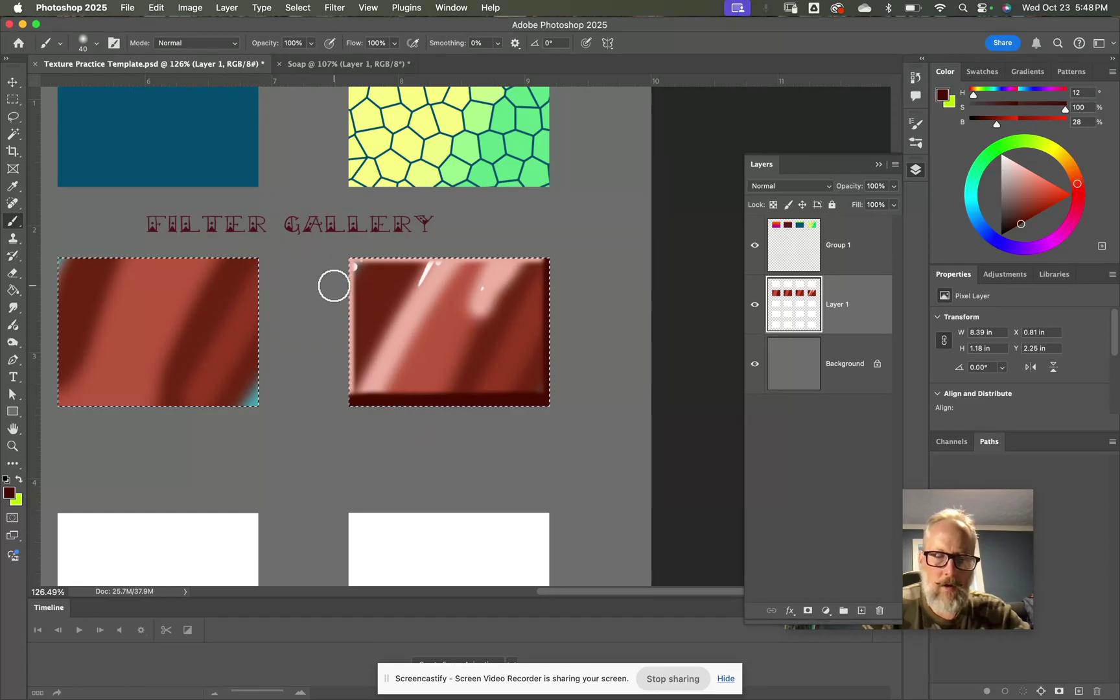
key(super+d)
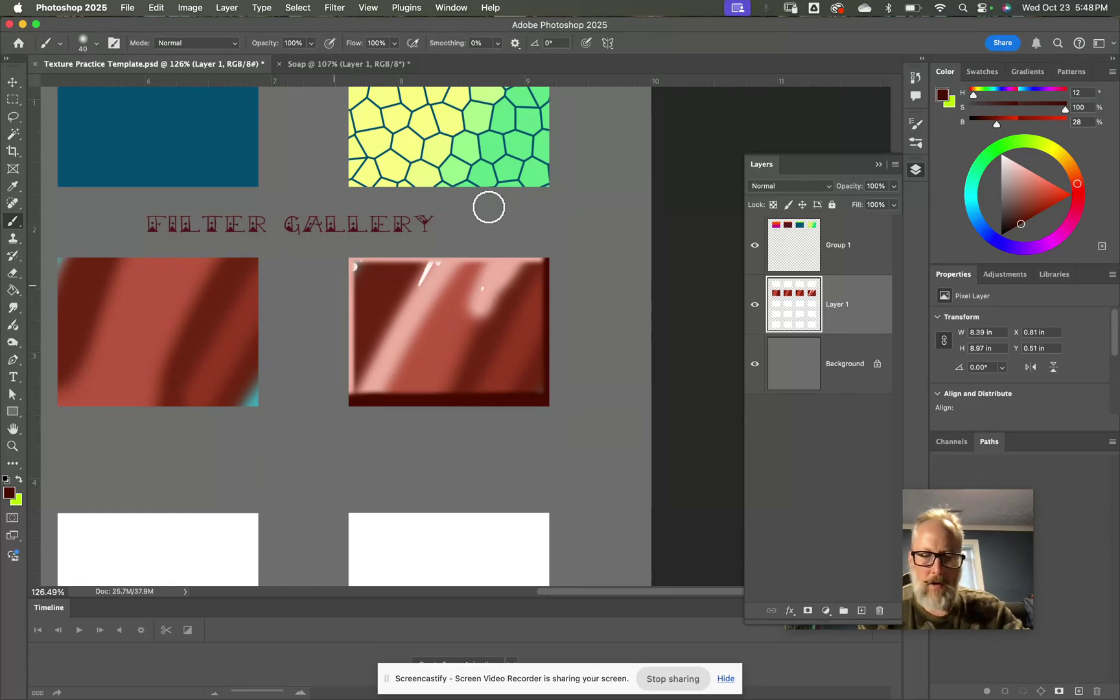
key(super+0)
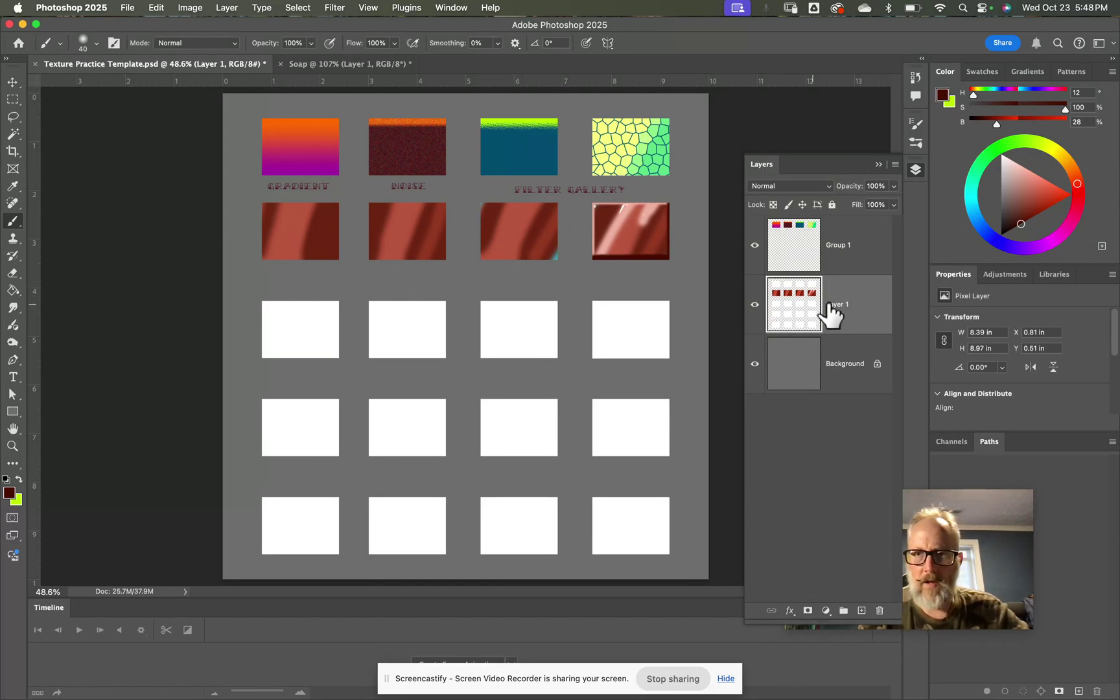
Step: Add the 18 pt Sailor Scrawl Fancy label "Meallic effedt" and place it beneath the second row's first two boxes
click(14, 378)
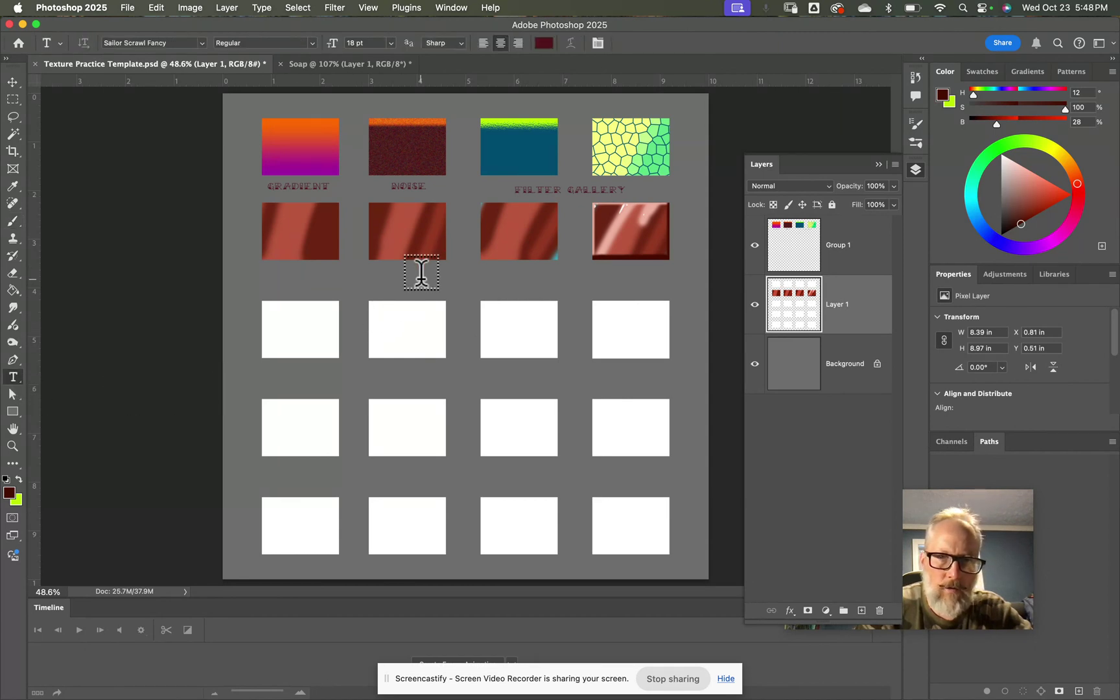
click(268, 280)
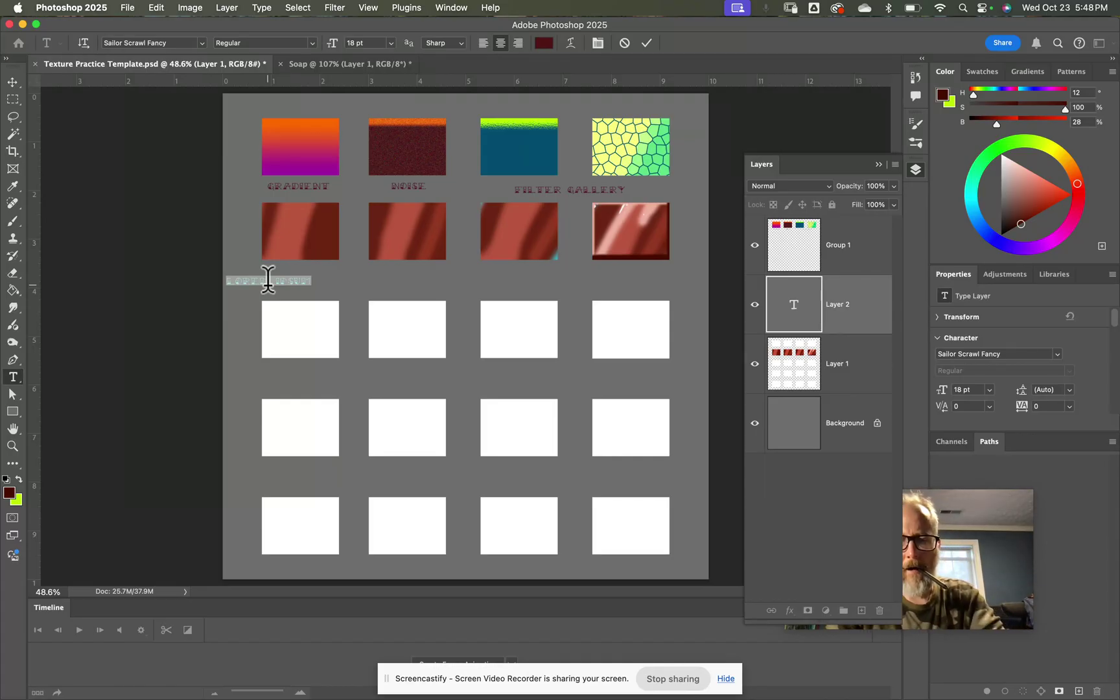
key(BackSpace)
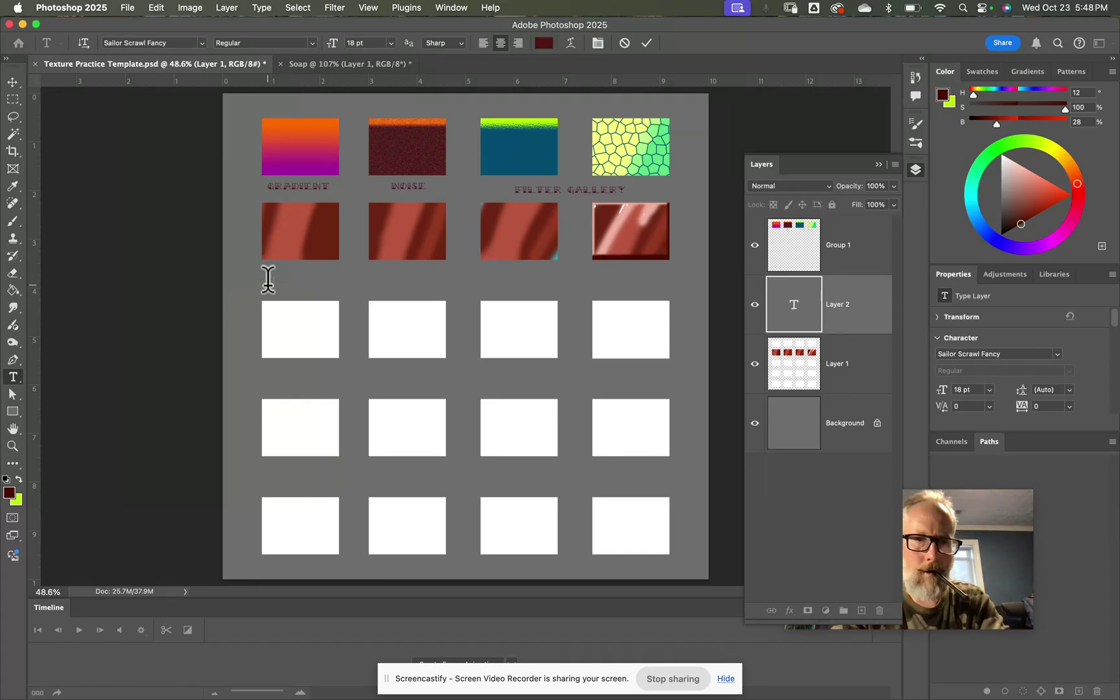
text(br)
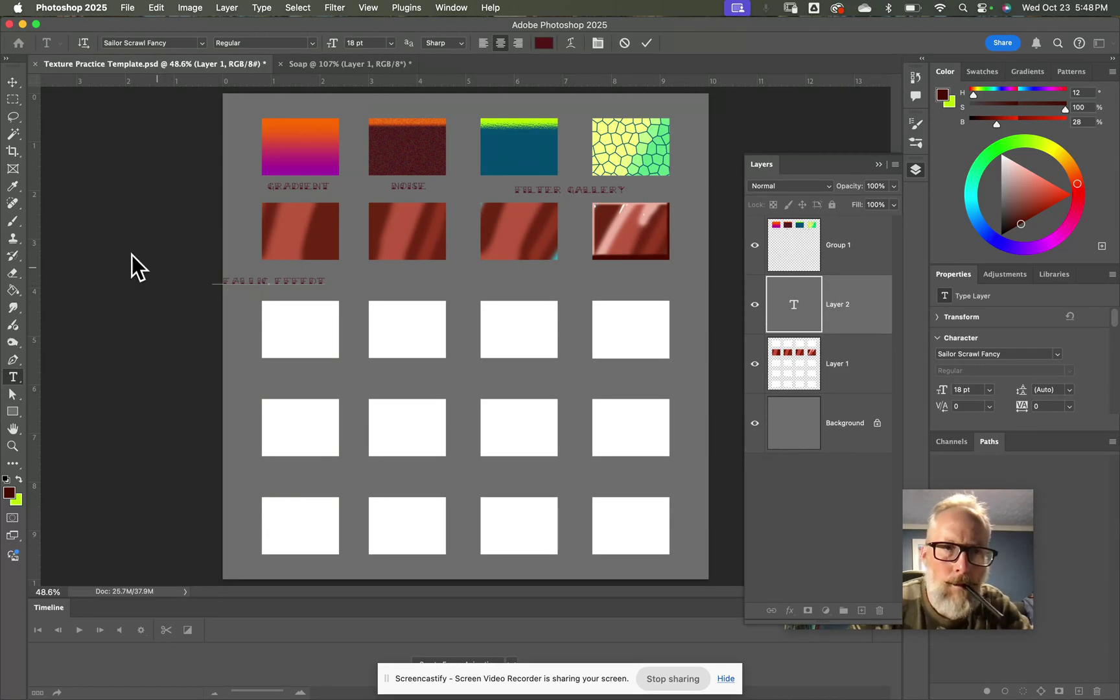
click(12, 82)
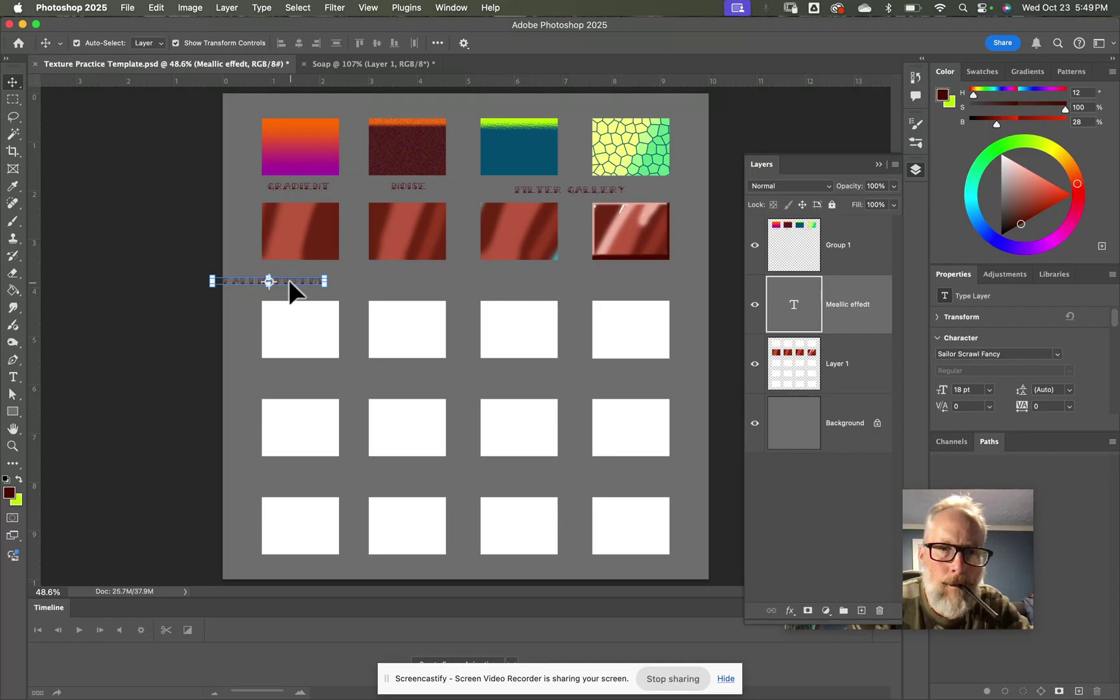
drag(289, 280, 358, 279)
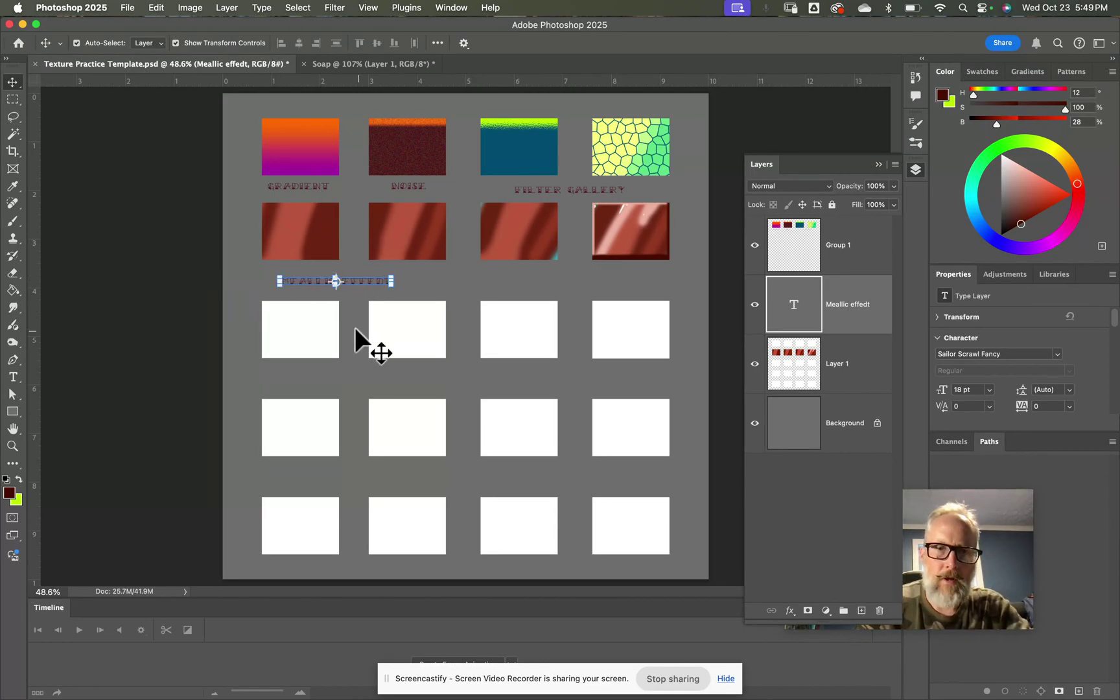
Step: Switch to Chrome, examine the Charcoal Rust row on the example texture sheet, and return to Photoshop
click(311, 371)
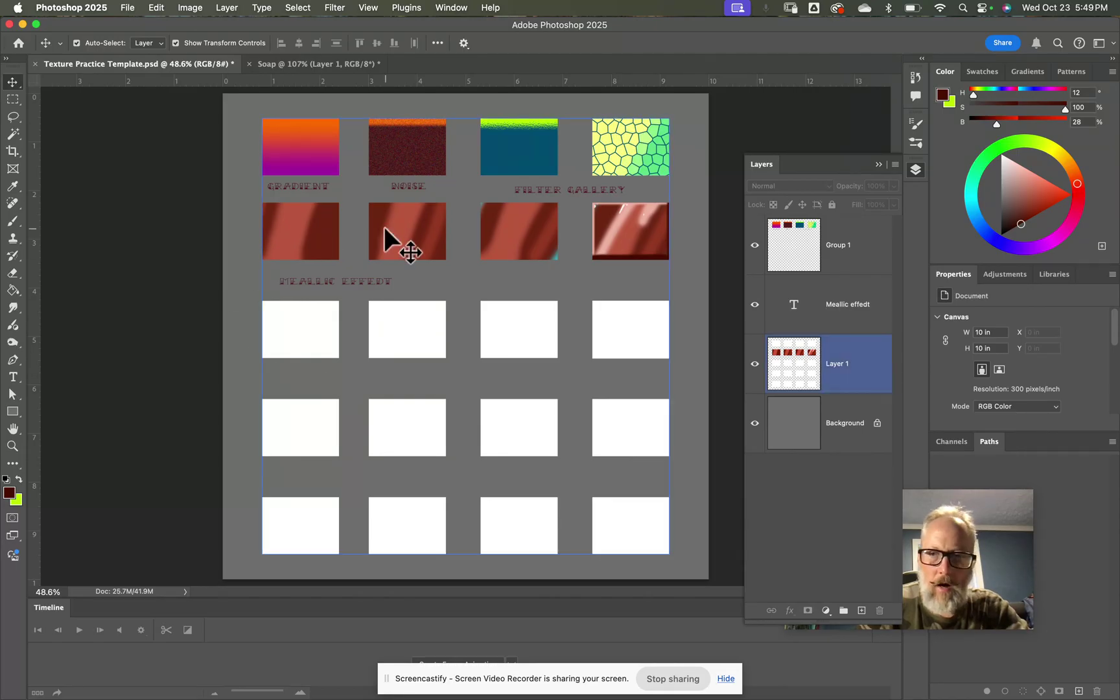
click(13, 133)
key(super+Tab)
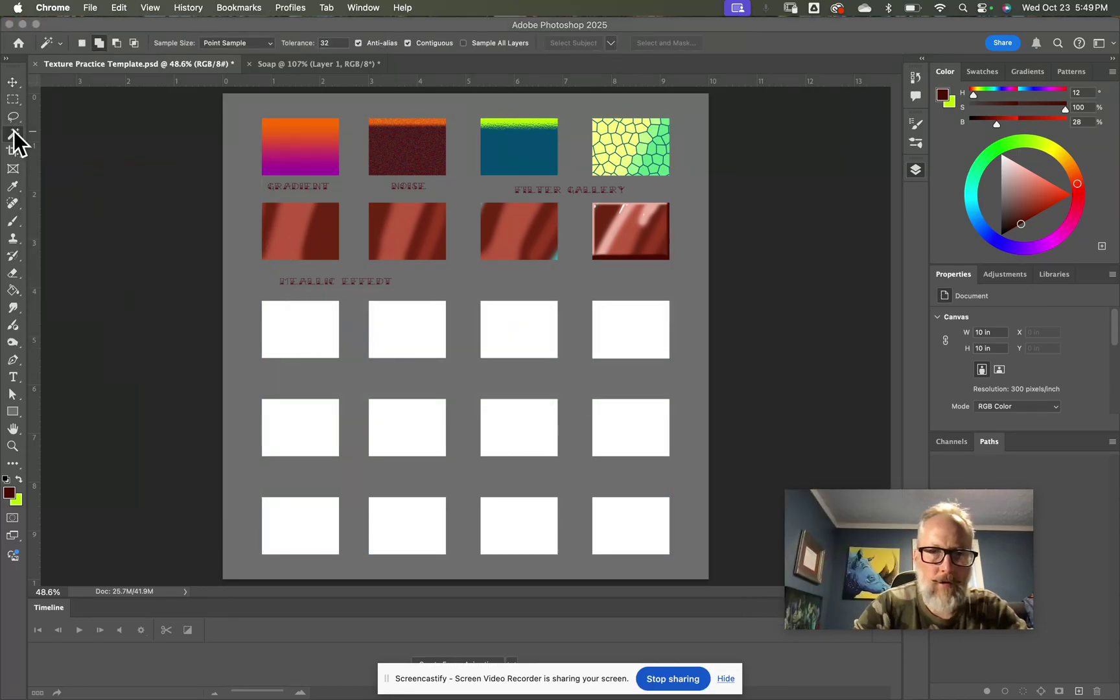
mouse_move(259, 654)
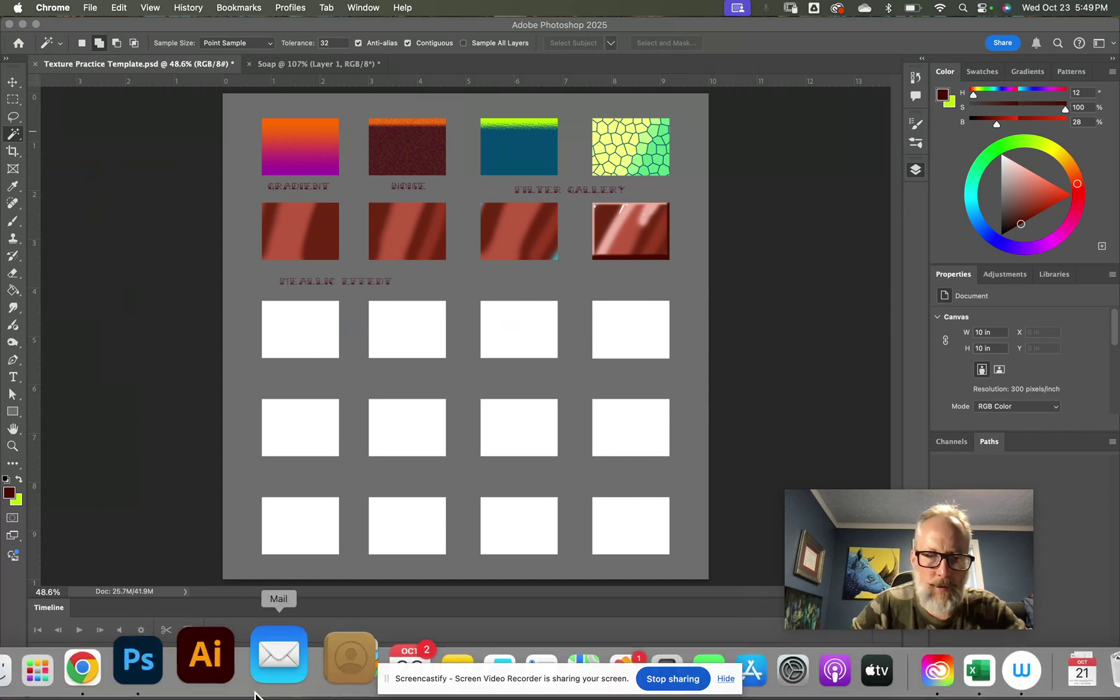
click(129, 656)
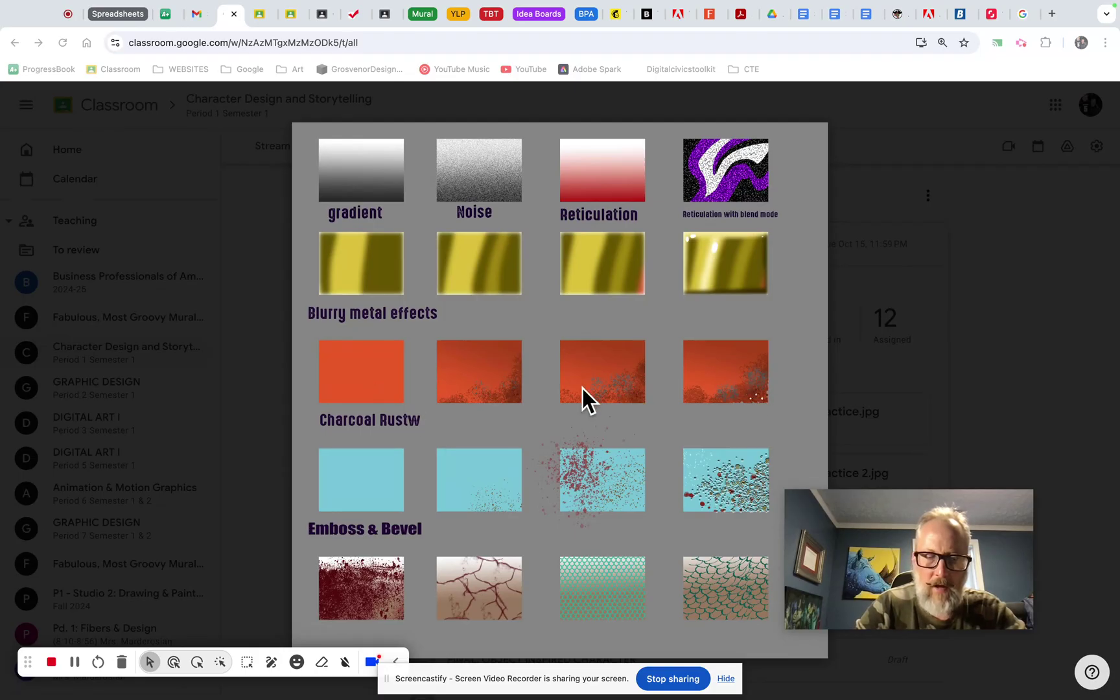
key(super+Tab)
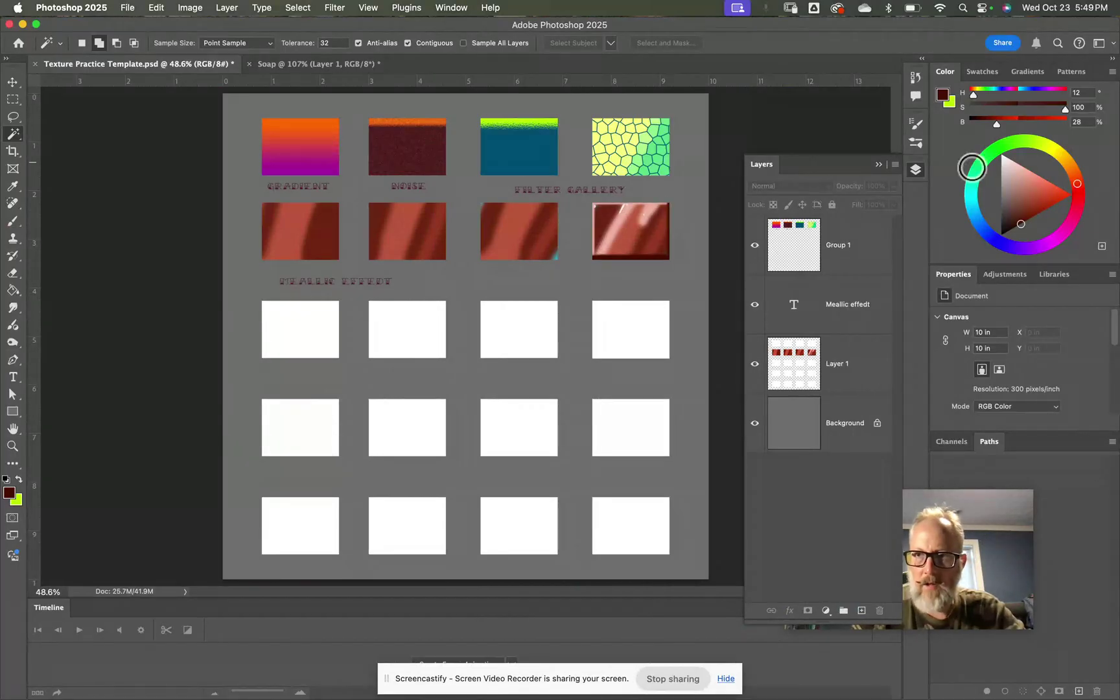
Step: Set the foreground to ochre (H 37, S 75, B 70) and select the third row's four white rectangles on Layer 1 with the Magic Wand
click(1069, 162)
mouse_move(1025, 167)
mouse_down()
mouse_move(1050, 185)
mouse_move(1031, 185)
mouse_move(1038, 200)
mouse_up()
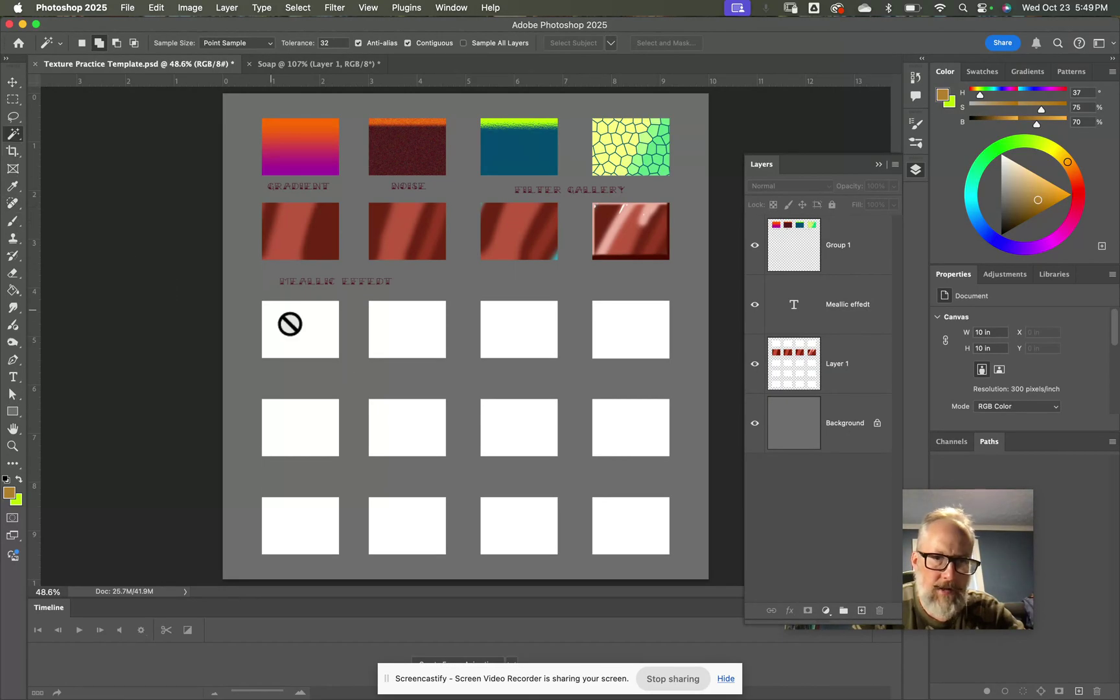
click(787, 366)
click(321, 334)
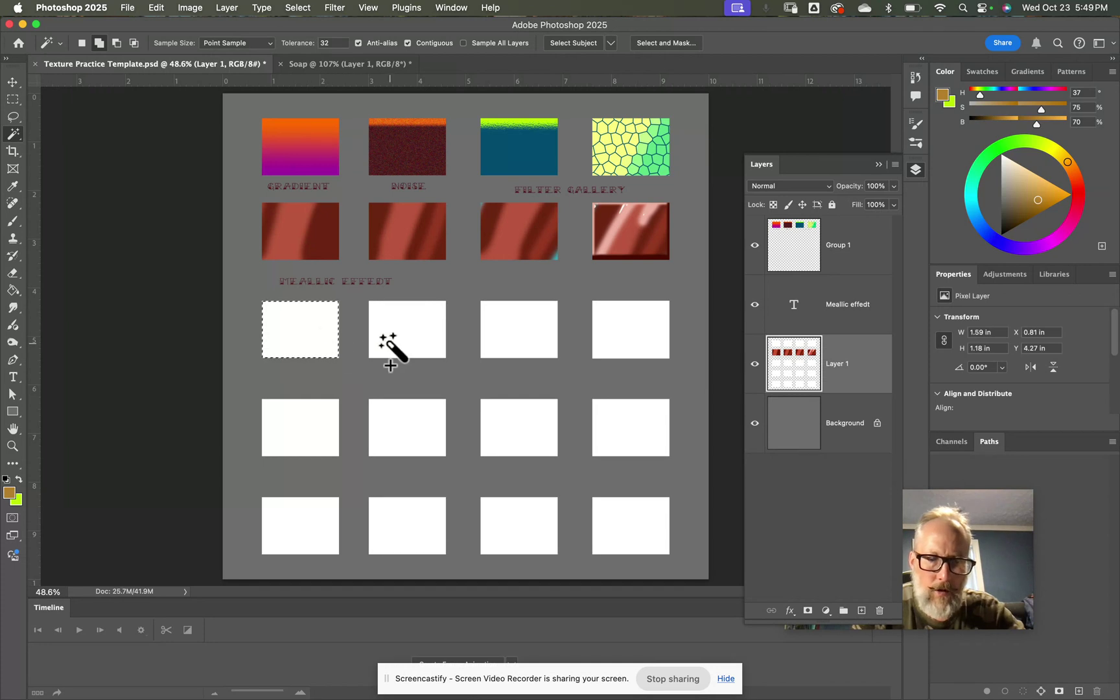
click(425, 344)
click(512, 344)
click(619, 345)
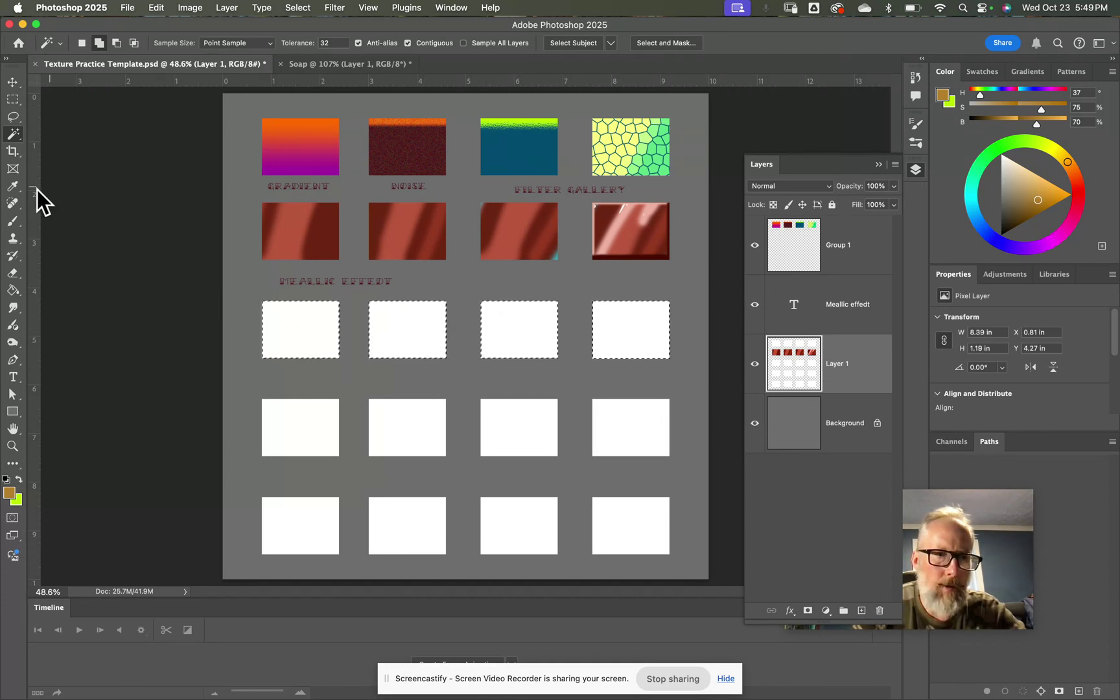
Step: Fill the four selected third-row rectangles with the ochre foreground colour using the Paint Bucket
click(13, 290)
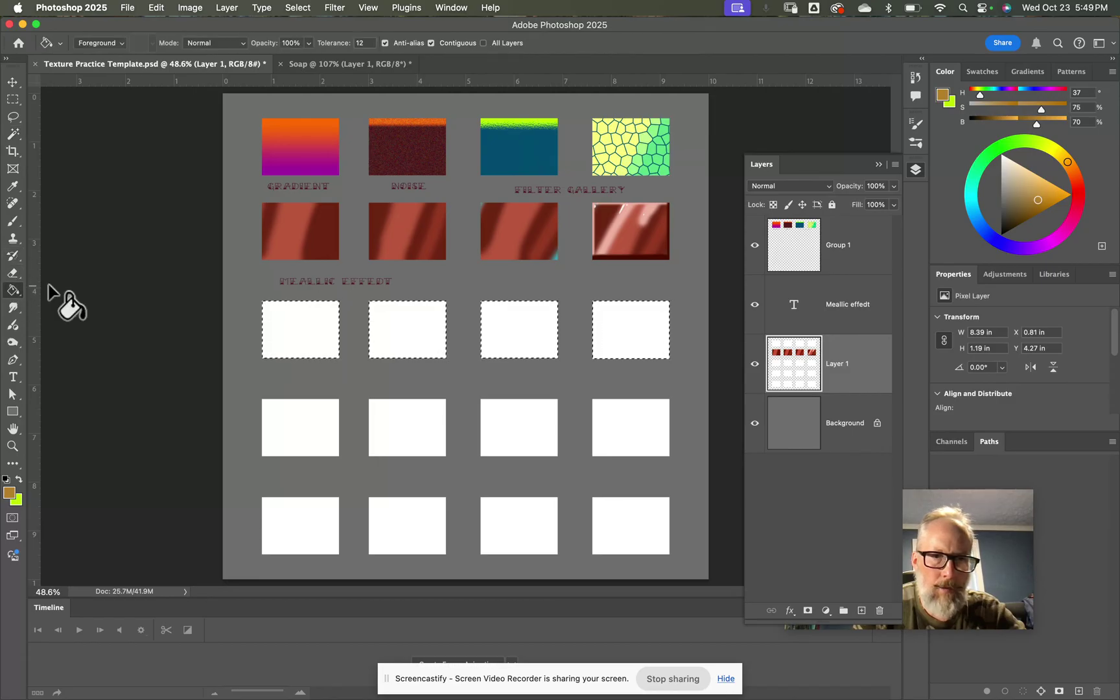
click(292, 319)
click(405, 328)
click(534, 326)
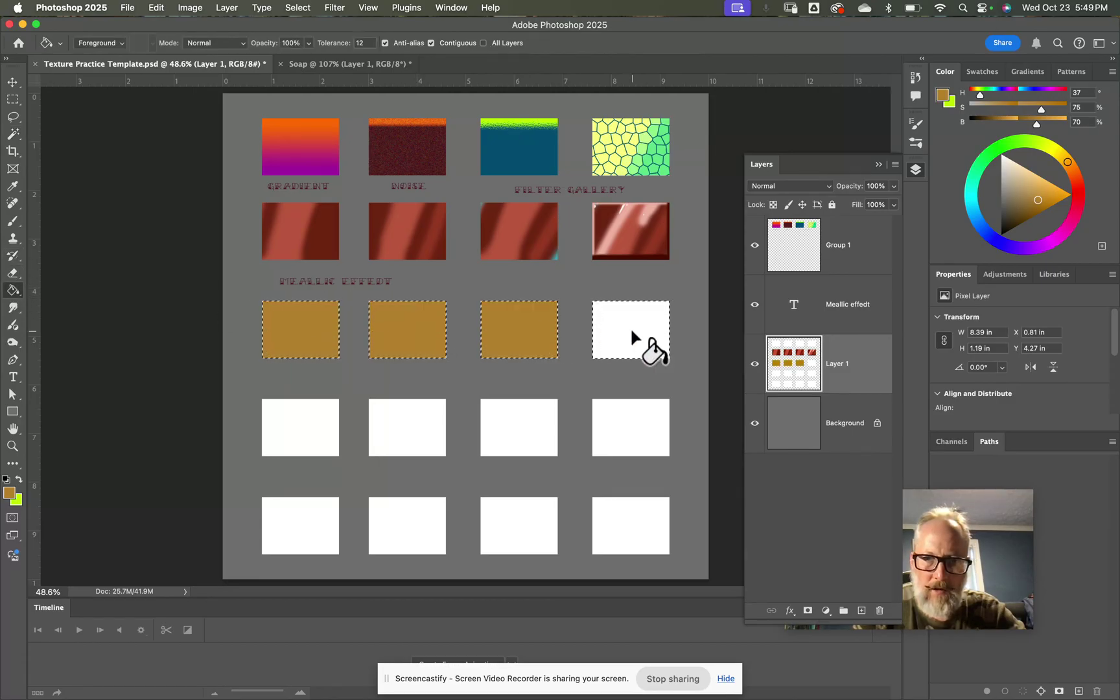
click(606, 326)
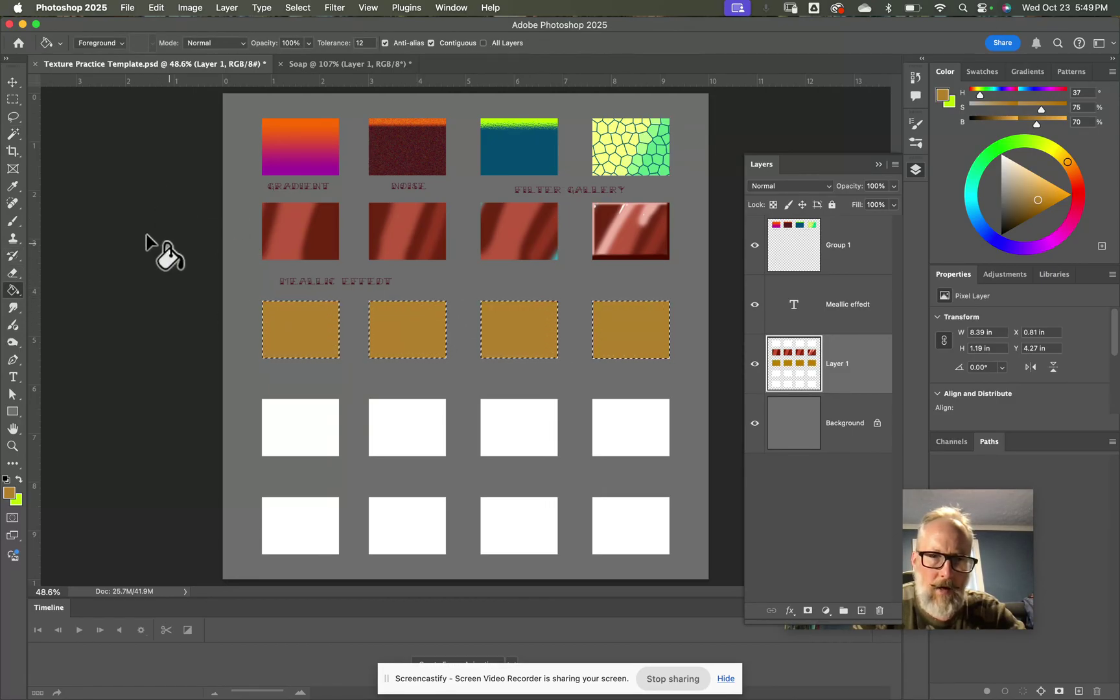
Step: Set up the Soft Round Pressure Opacity and Flow brush at 70 px with a darker brown (H 37, S 79, B 46)
click(12, 223)
click(96, 44)
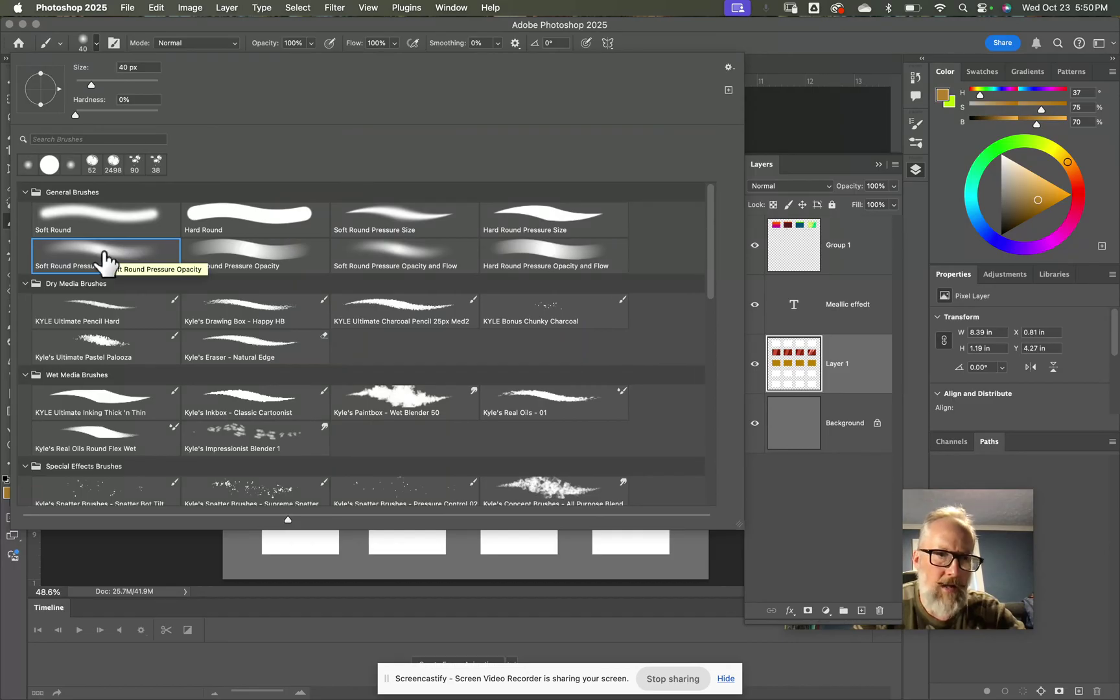
double_click(399, 261)
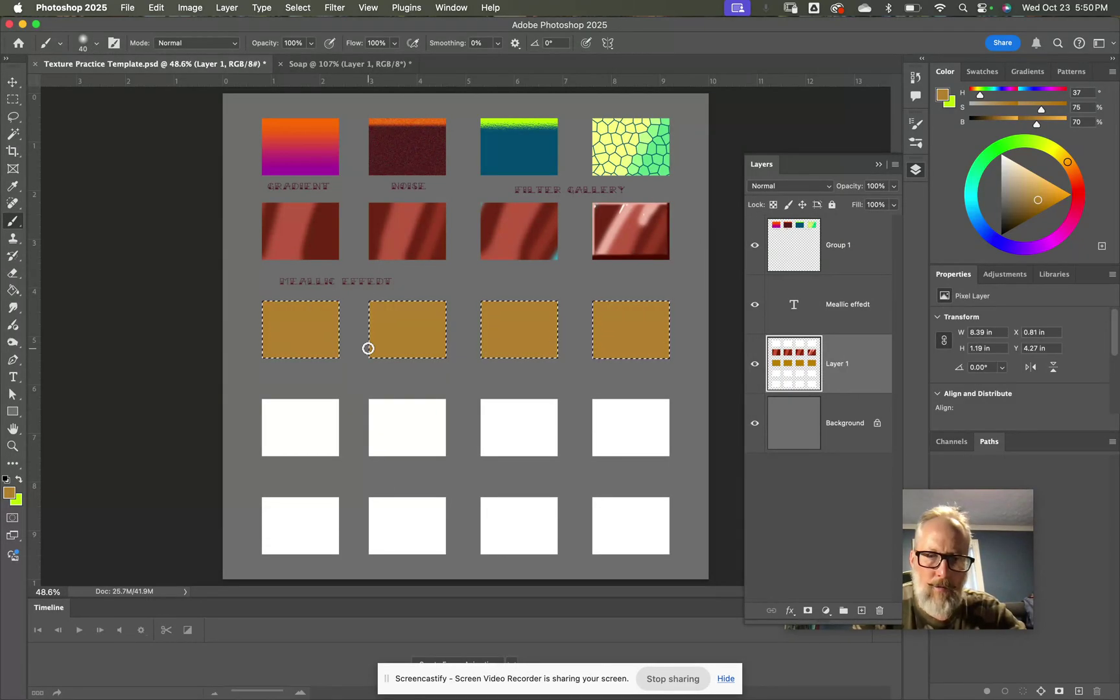
click(1026, 212)
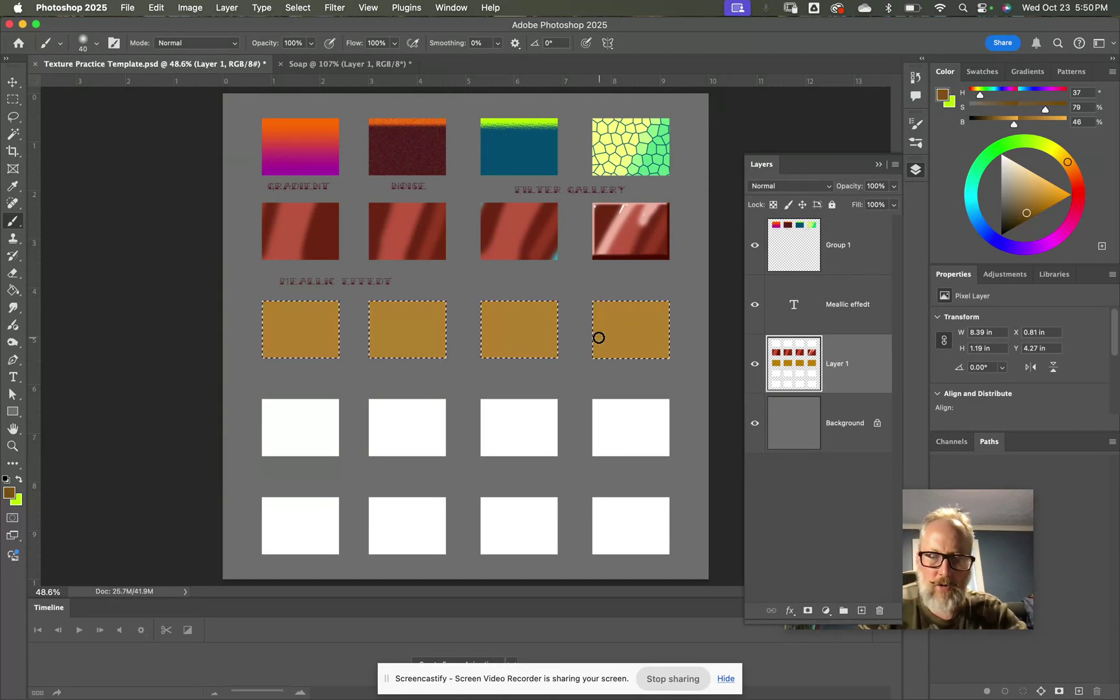
scroll(599, 338, up, 5)
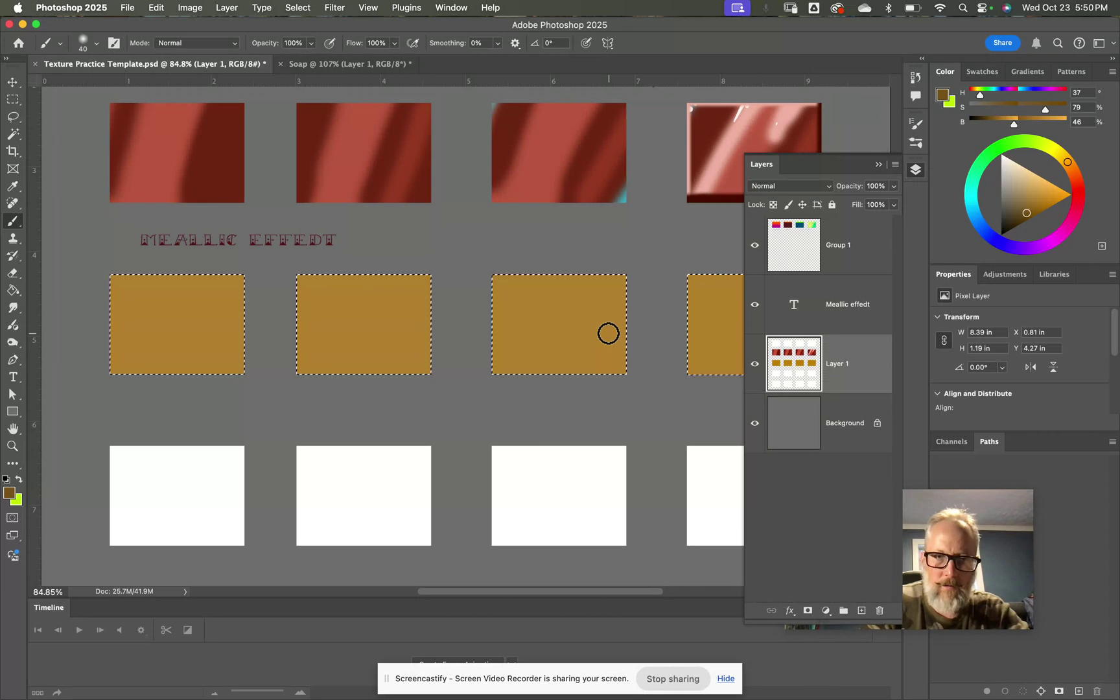
key(bracketright)
key(bracketright)
key(bracketright)
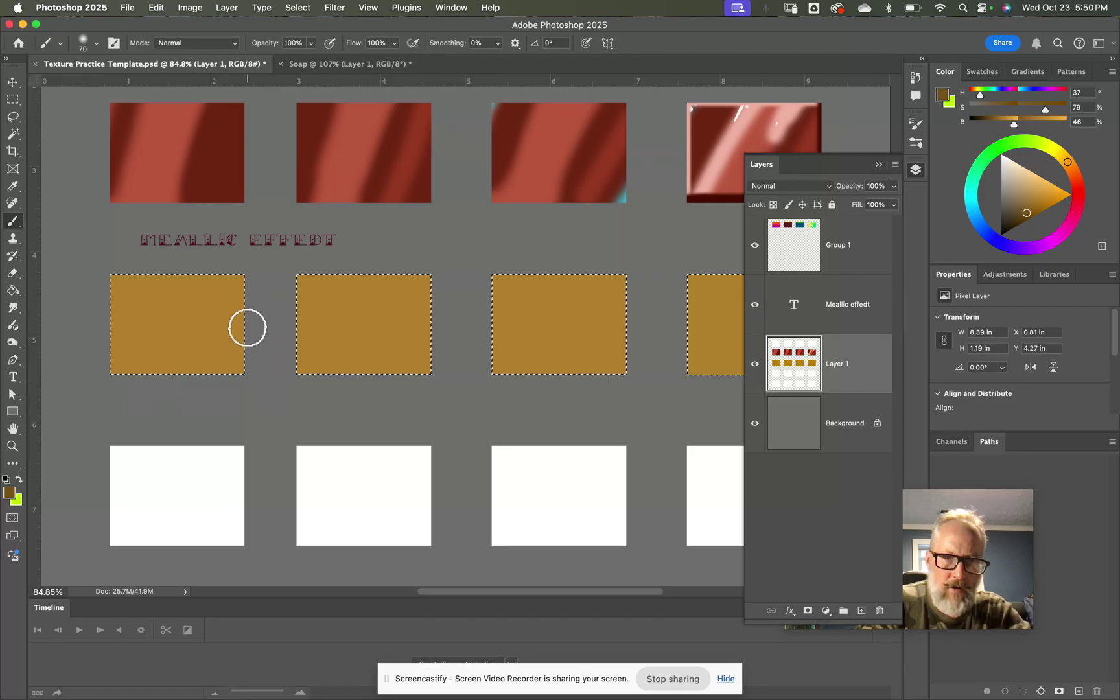
Step: Shade the lower edges and right corners of the four ochre rectangles in brown, enlarging the brush to 125 px
mouse_move(153, 374)
mouse_down()
mouse_move(247, 335)
mouse_move(198, 378)
mouse_up()
key(bracketright)
key(bracketright)
key(bracketright)
key(bracketright)
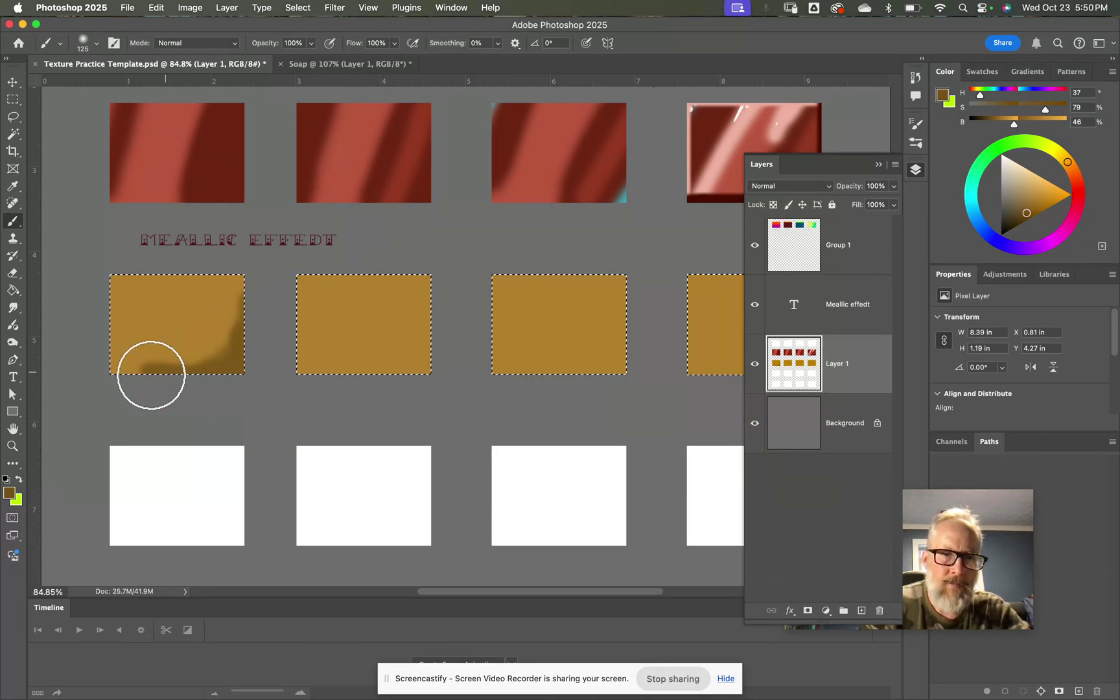
drag(161, 373, 262, 278)
mouse_move(240, 317)
mouse_down()
mouse_move(131, 357)
mouse_move(383, 375)
mouse_move(447, 349)
mouse_move(417, 365)
mouse_move(441, 290)
mouse_move(388, 373)
mouse_move(459, 300)
mouse_move(381, 370)
mouse_move(338, 369)
mouse_move(446, 331)
mouse_move(442, 363)
mouse_move(387, 388)
mouse_move(314, 389)
mouse_move(362, 400)
mouse_move(587, 383)
mouse_move(547, 378)
mouse_move(633, 340)
mouse_move(636, 294)
mouse_move(614, 359)
mouse_move(593, 362)
mouse_move(627, 342)
mouse_move(627, 328)
mouse_move(603, 376)
mouse_move(611, 390)
mouse_move(652, 387)
mouse_up()
drag(570, 355, 443, 349)
mouse_move(688, 373)
mouse_down()
mouse_move(696, 296)
mouse_move(633, 355)
mouse_move(577, 378)
mouse_move(705, 328)
mouse_up()
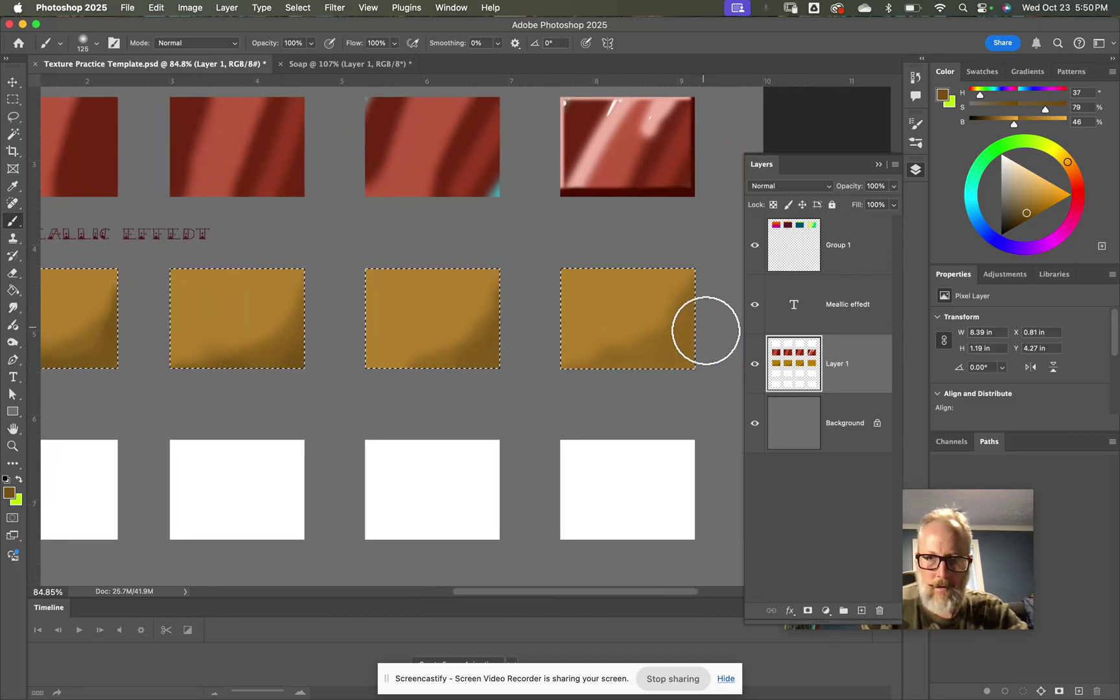
drag(430, 380, 521, 401)
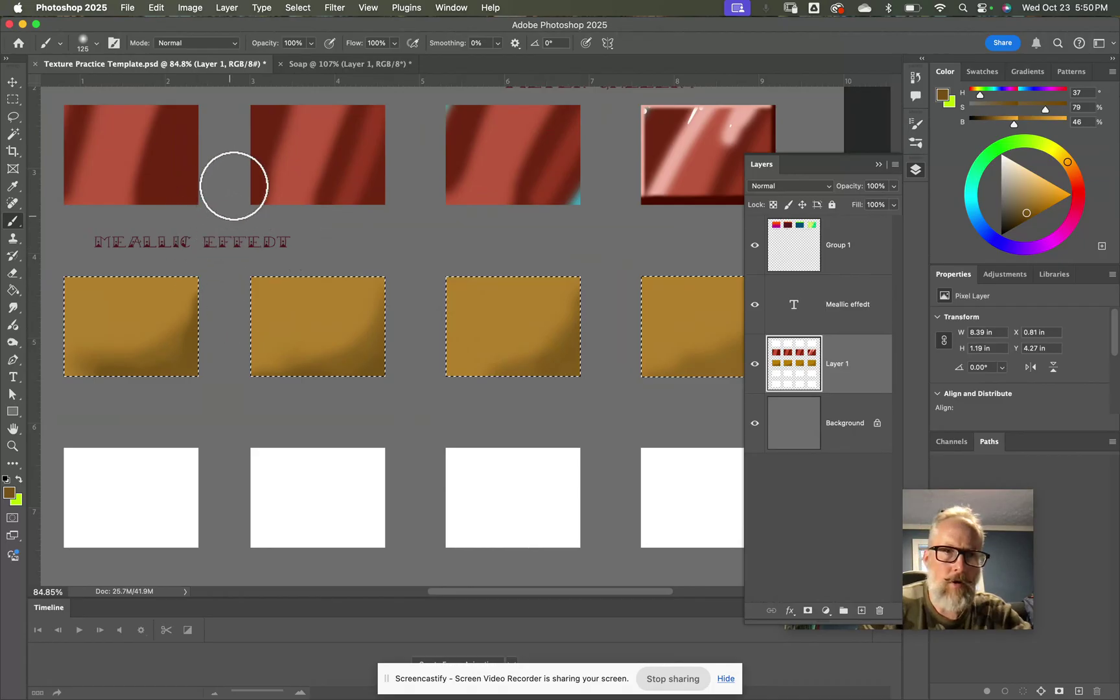
Step: Spatter brown specks over the lower-right part of the second ochre rectangle with the Supreme Spatter brush, reducing its size from 284 to 200 px
click(96, 43)
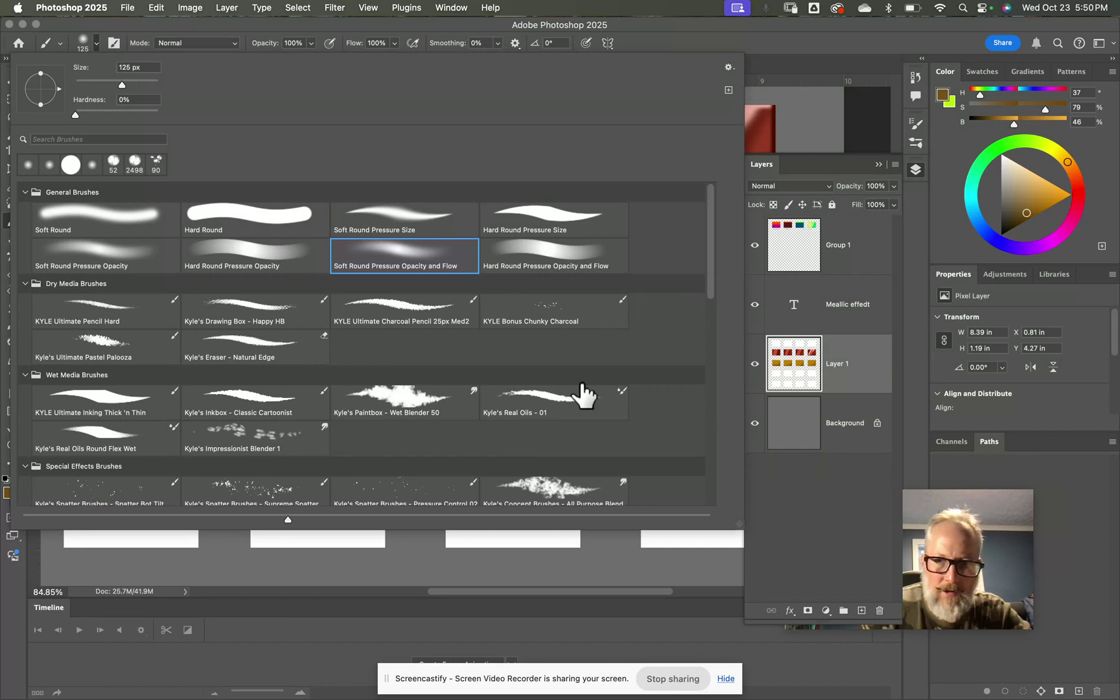
drag(712, 276, 713, 296)
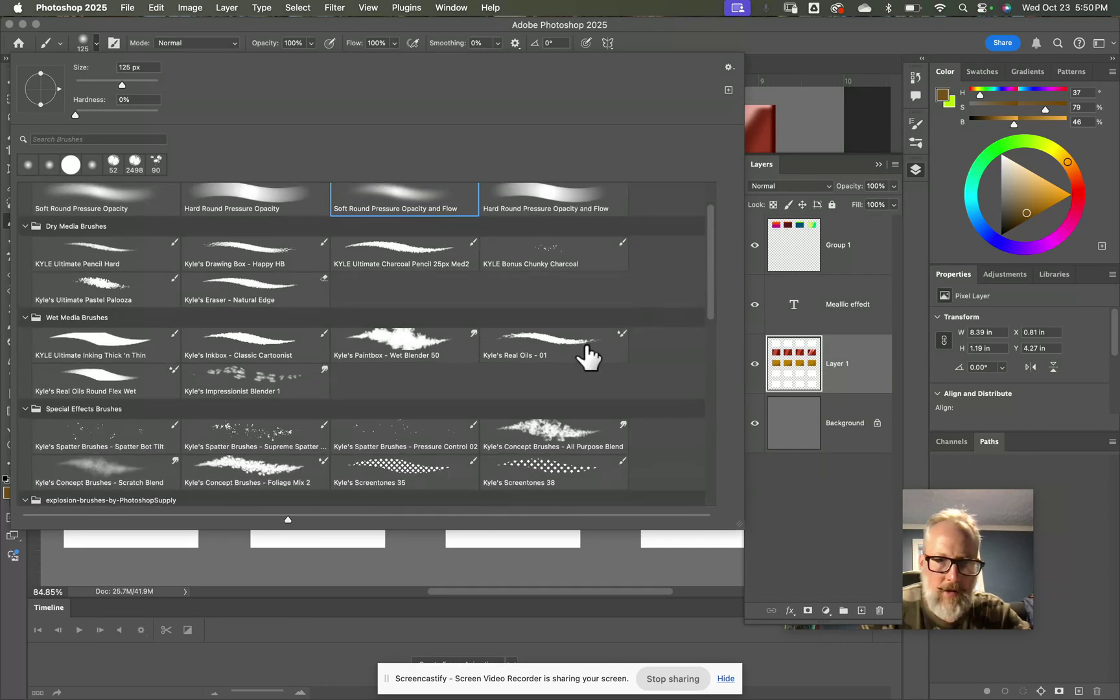
click(241, 430)
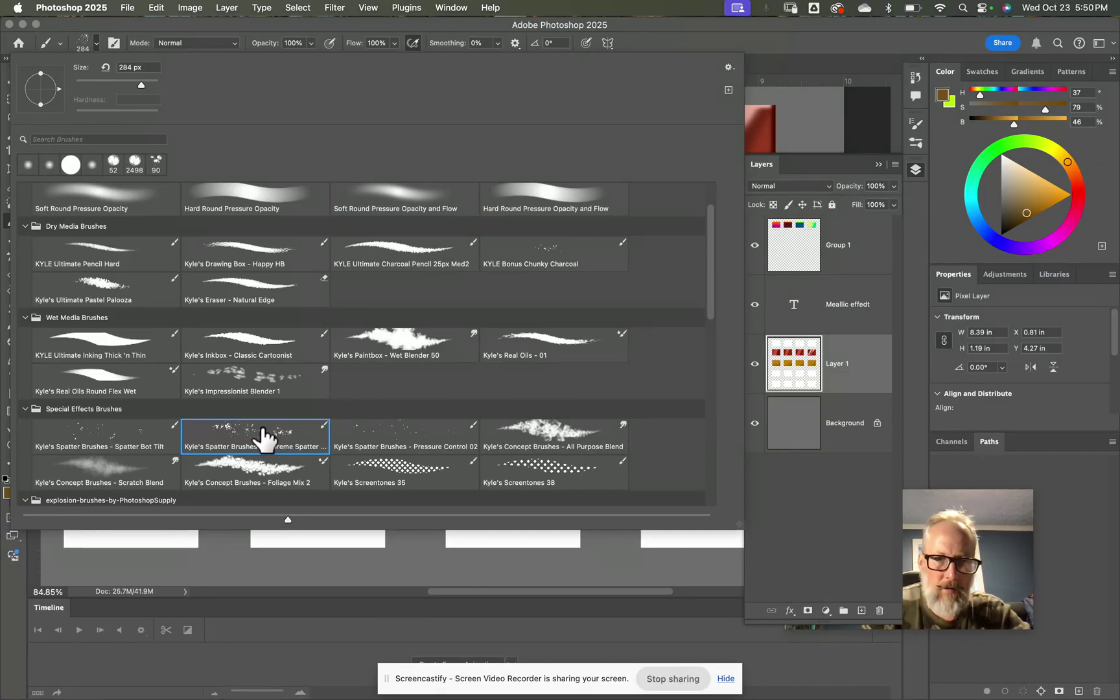
double_click(261, 431)
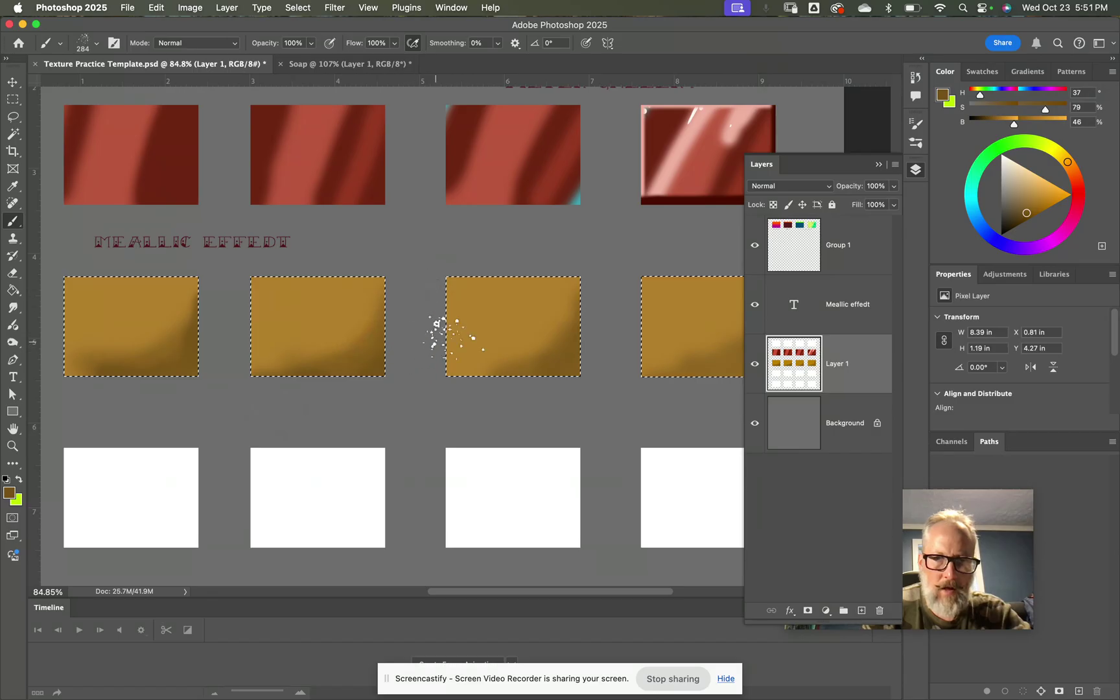
drag(338, 360, 371, 325)
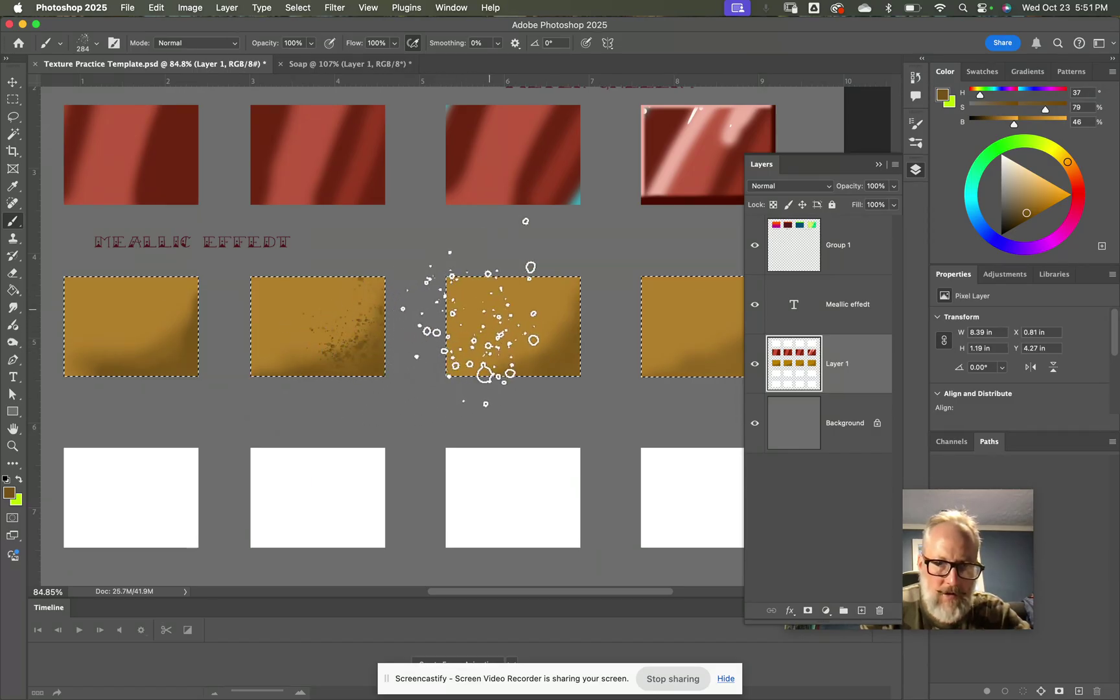
key(bracketleft)
key(bracketleft)
key(bracketleft)
key(bracketleft)
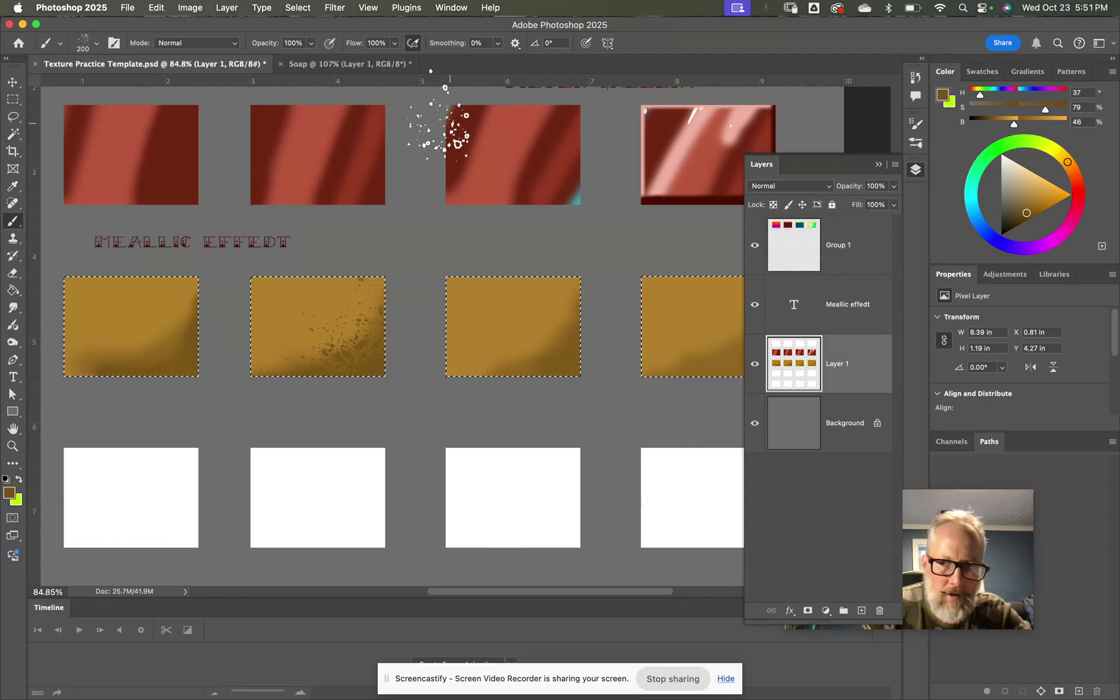
Step: Set the foreground to a darker brown (H 37, S 75, B 41) and spatter the lower-right parts of the third and fourth ochre rectangles
click(1024, 221)
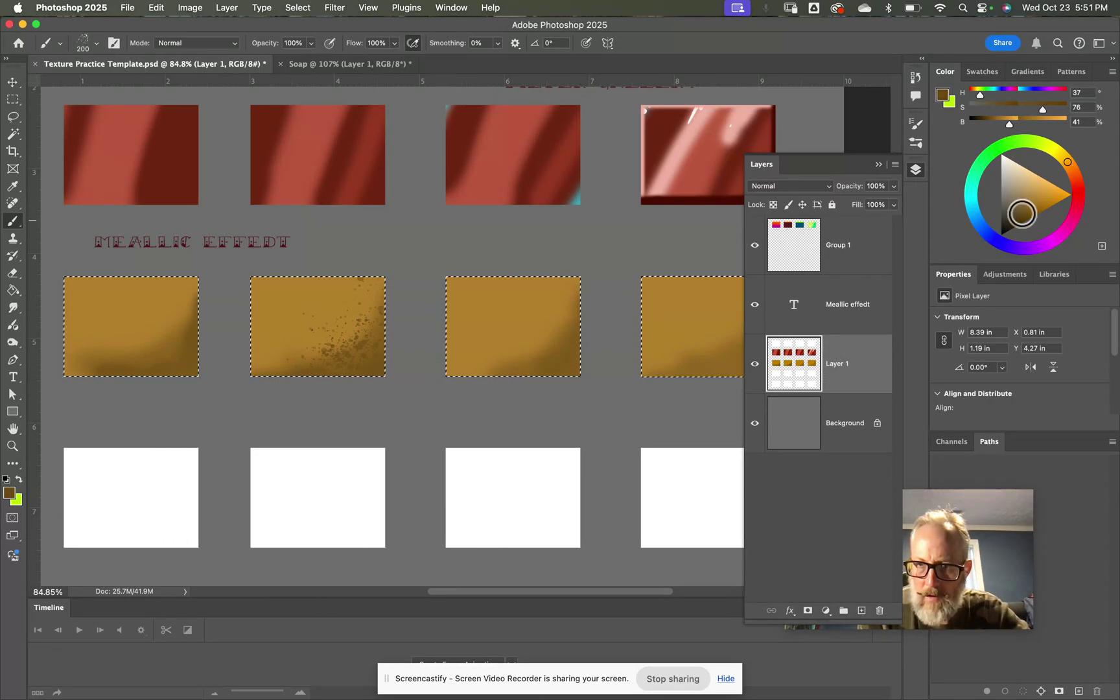
click(1024, 215)
mouse_move(512, 353)
mouse_down()
mouse_move(588, 328)
mouse_move(570, 360)
mouse_move(580, 380)
mouse_move(518, 381)
mouse_up()
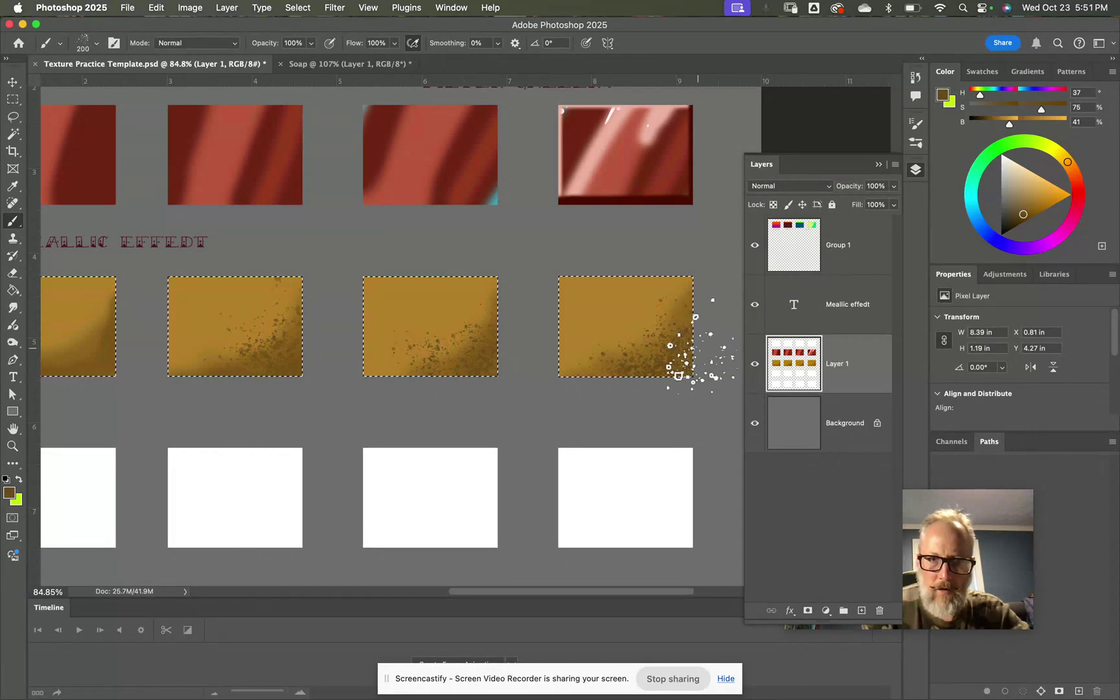
Step: Add very dark brown (H 37, S 100, B 21) specks to the third and fourth ochre rectangles, reducing the spatter brush to 150 px
click(1017, 225)
drag(1017, 227, 1016, 226)
key(bracketleft)
key(bracketleft)
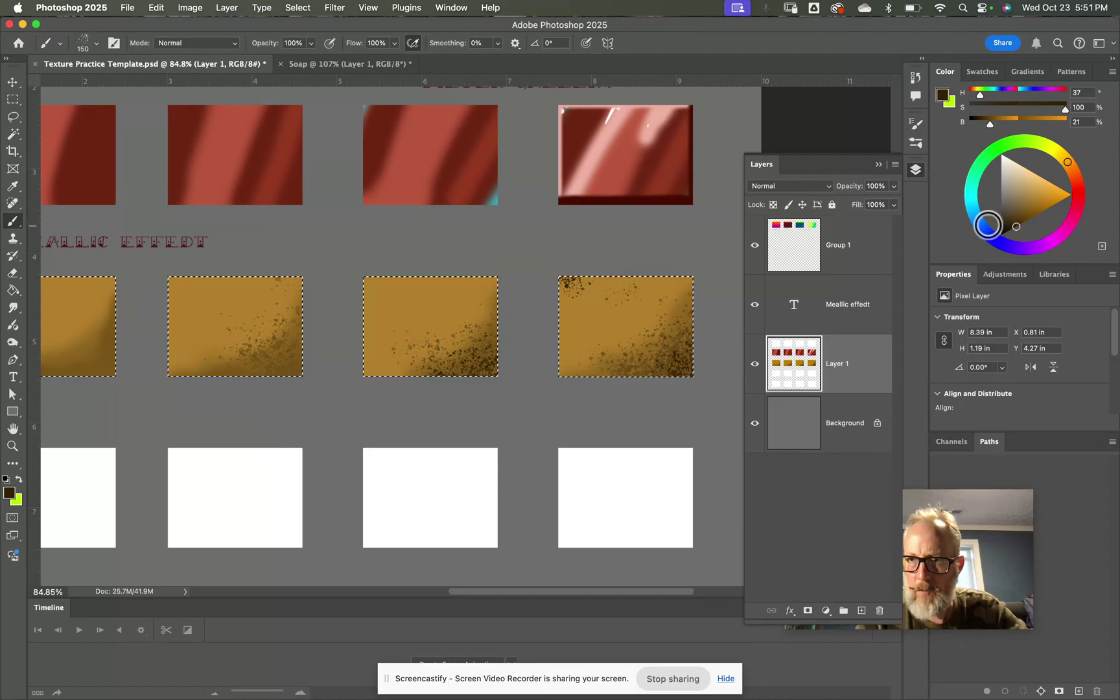
Step: Spatter dark blue (H 200, S 100, B 21) specks on the fourth ochre rectangle with the Supreme Spatter brush at 284 px
click(974, 213)
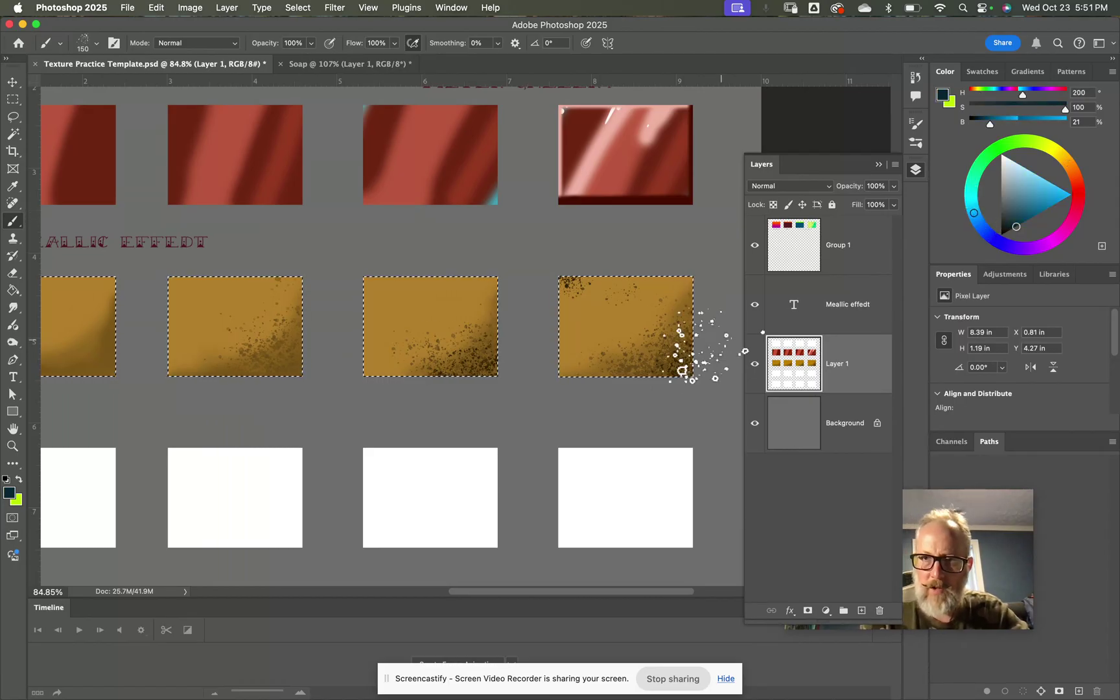
click(96, 44)
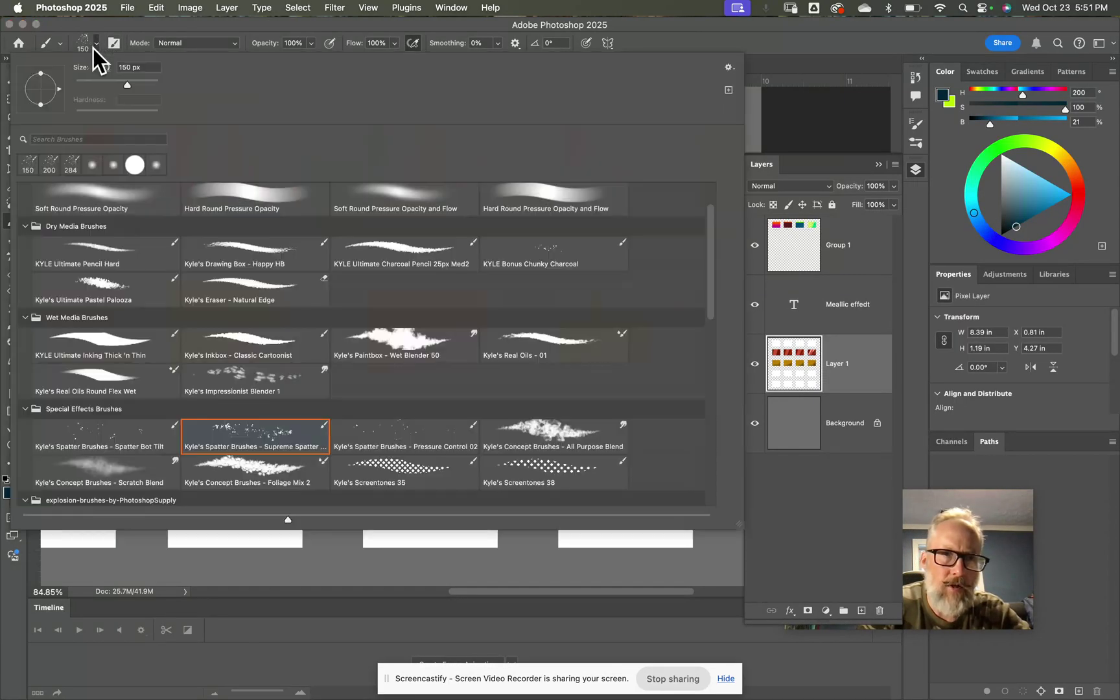
mouse_move(132, 433)
mouse_down()
mouse_move(375, 407)
mouse_move(146, 445)
mouse_move(280, 458)
mouse_move(165, 470)
mouse_move(153, 439)
mouse_move(129, 446)
mouse_up()
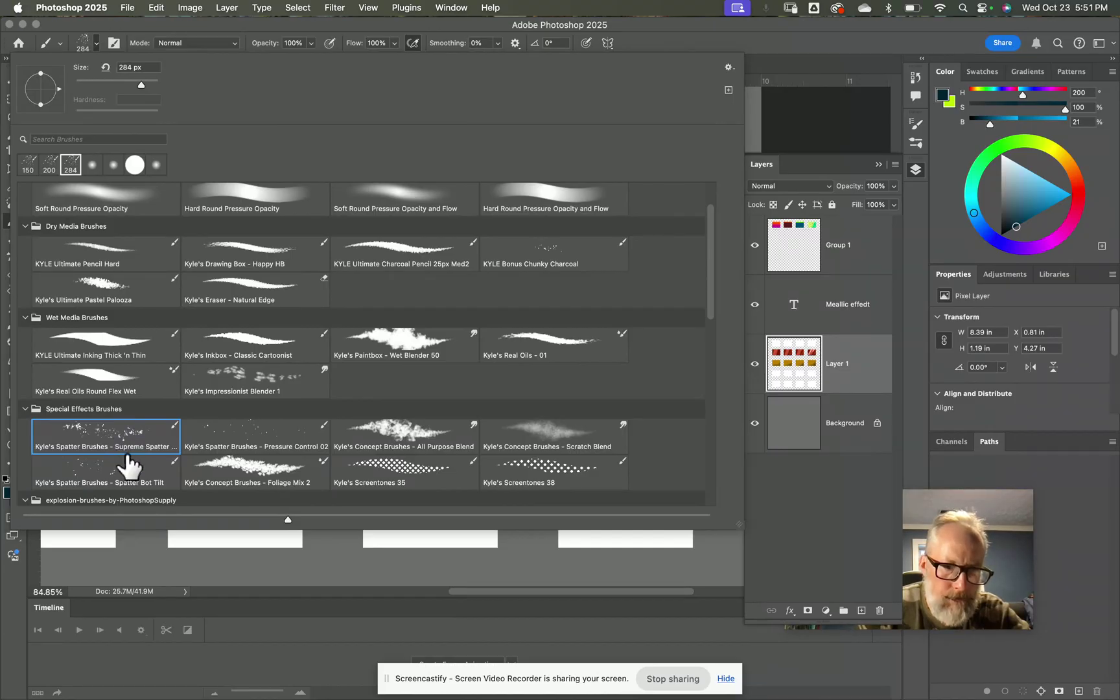
drag(124, 461, 133, 435)
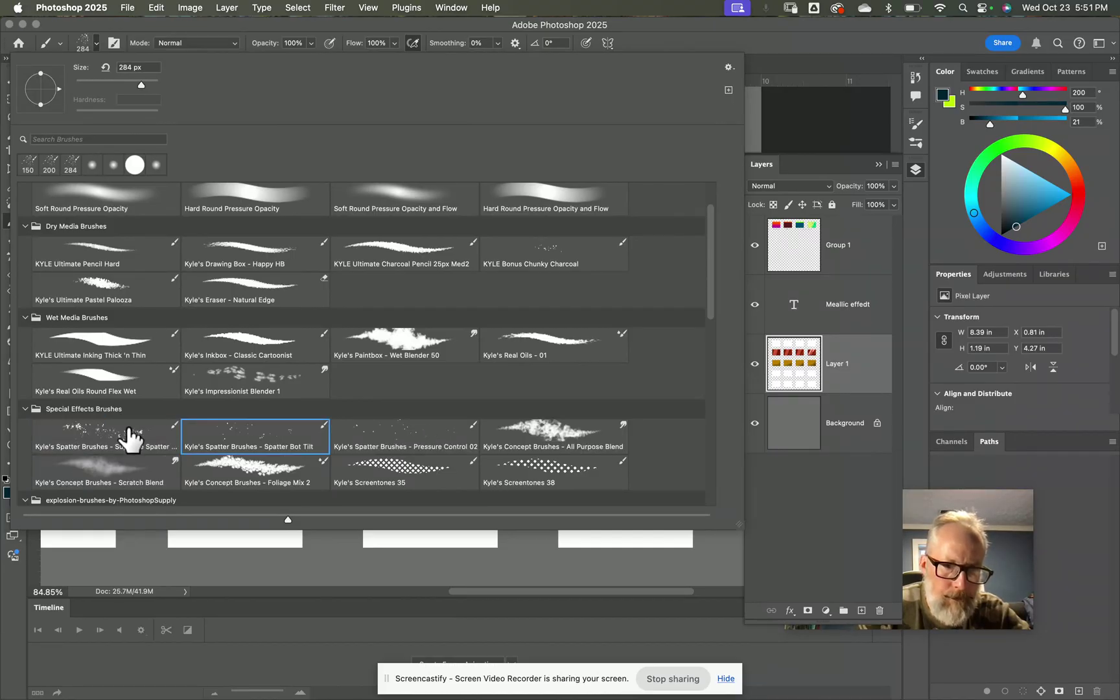
mouse_move(225, 431)
mouse_down()
mouse_move(100, 428)
mouse_move(91, 439)
mouse_up()
double_click(84, 428)
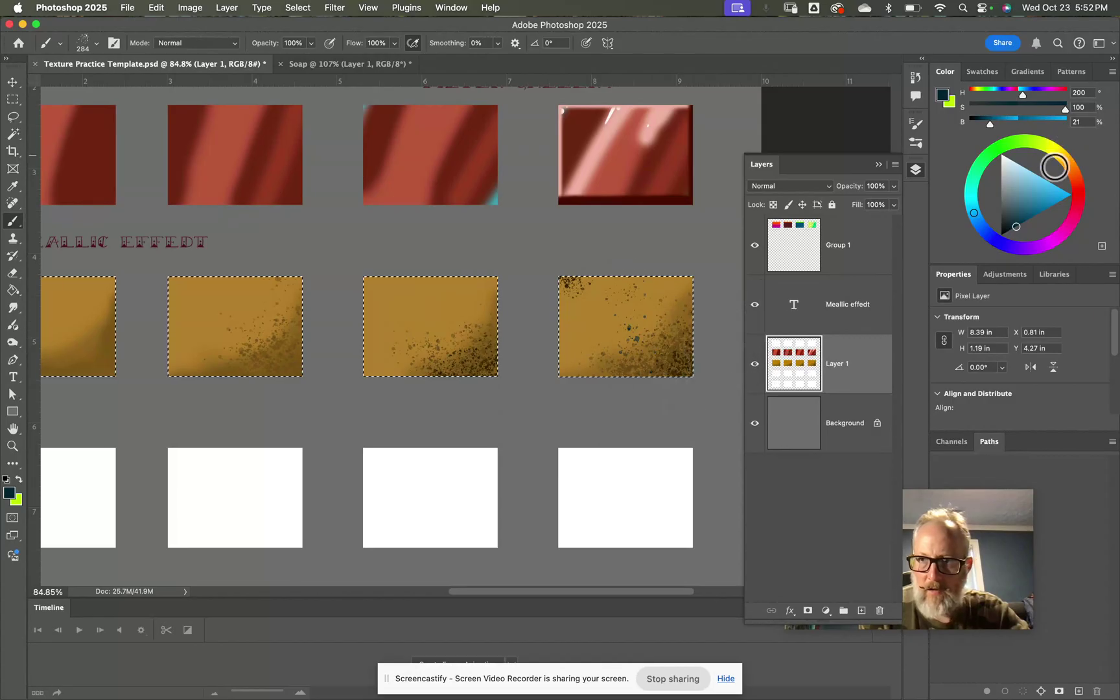
Step: Spatter medium blue specks (H 200, S 52, B 63) over the lower-right part of the fourth ochre rectangle with the Supreme Spatter brush
click(1028, 205)
click(1025, 197)
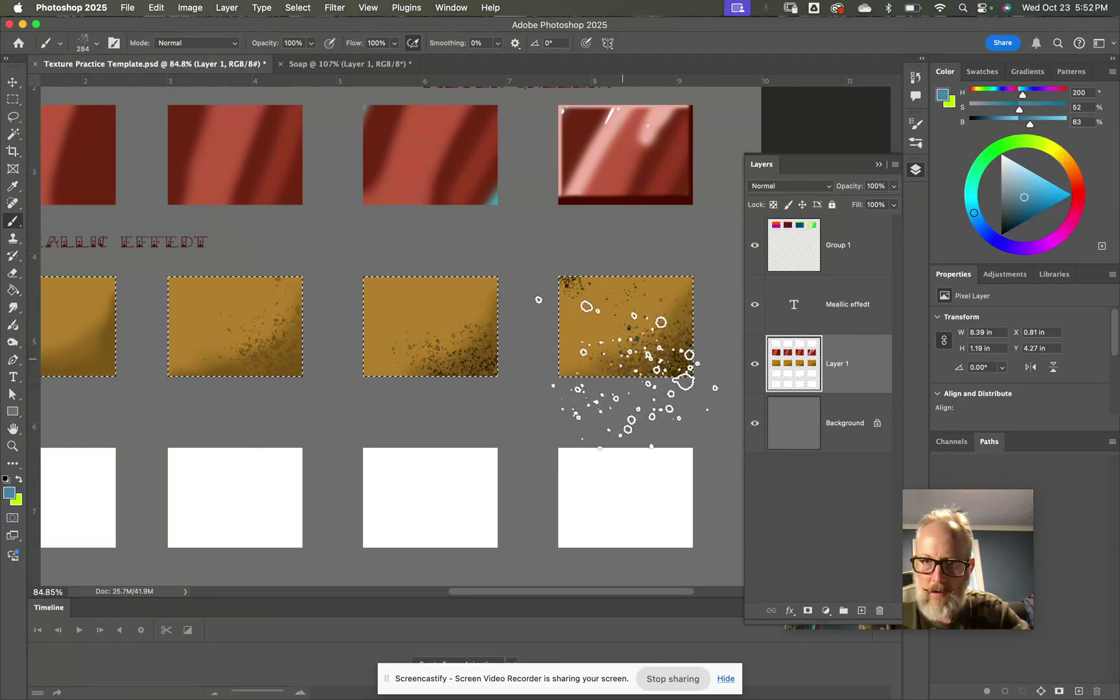
drag(796, 362, 732, 341)
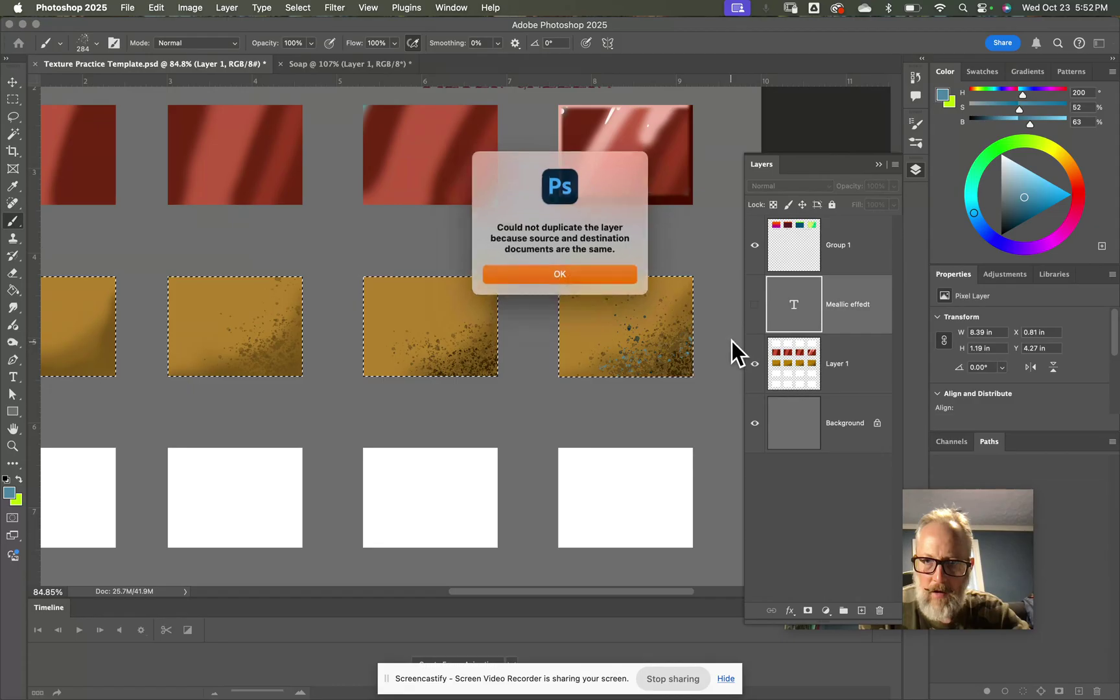
Step: Dismiss the alerts and make Layer 1 the active layer again
click(607, 275)
click(601, 275)
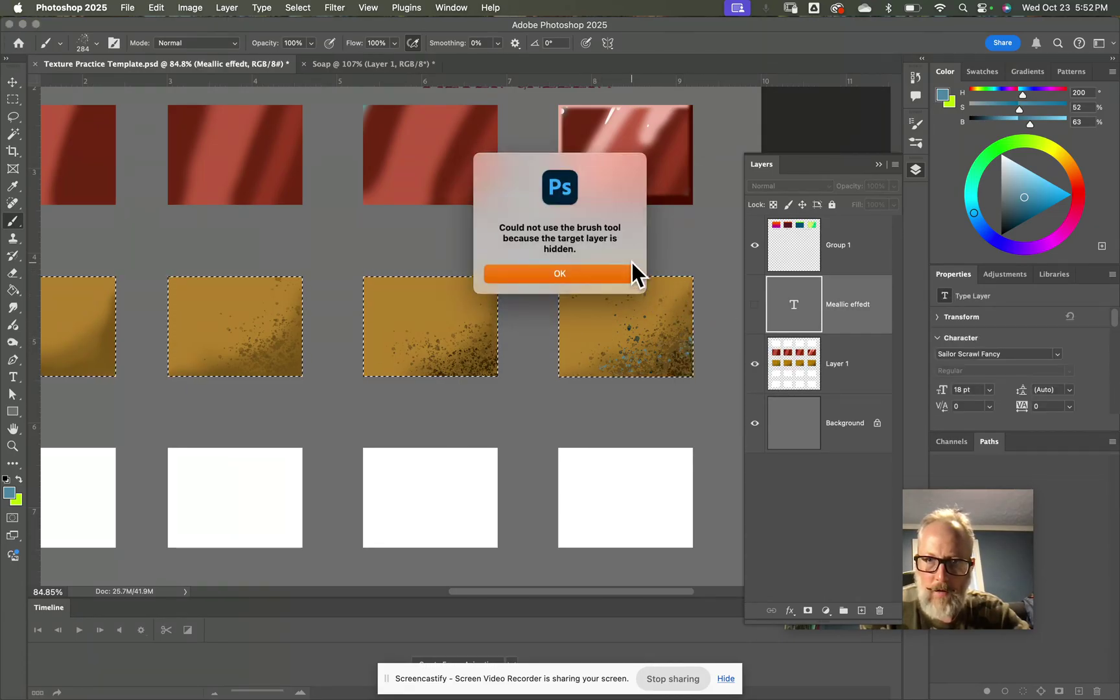
click(590, 278)
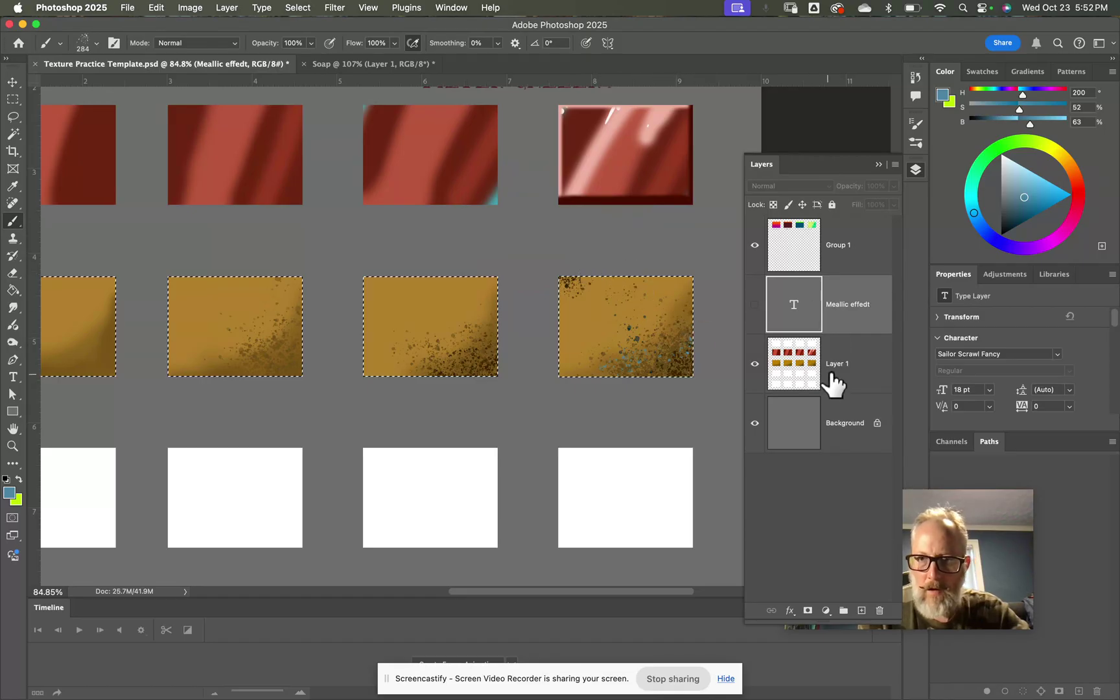
click(792, 381)
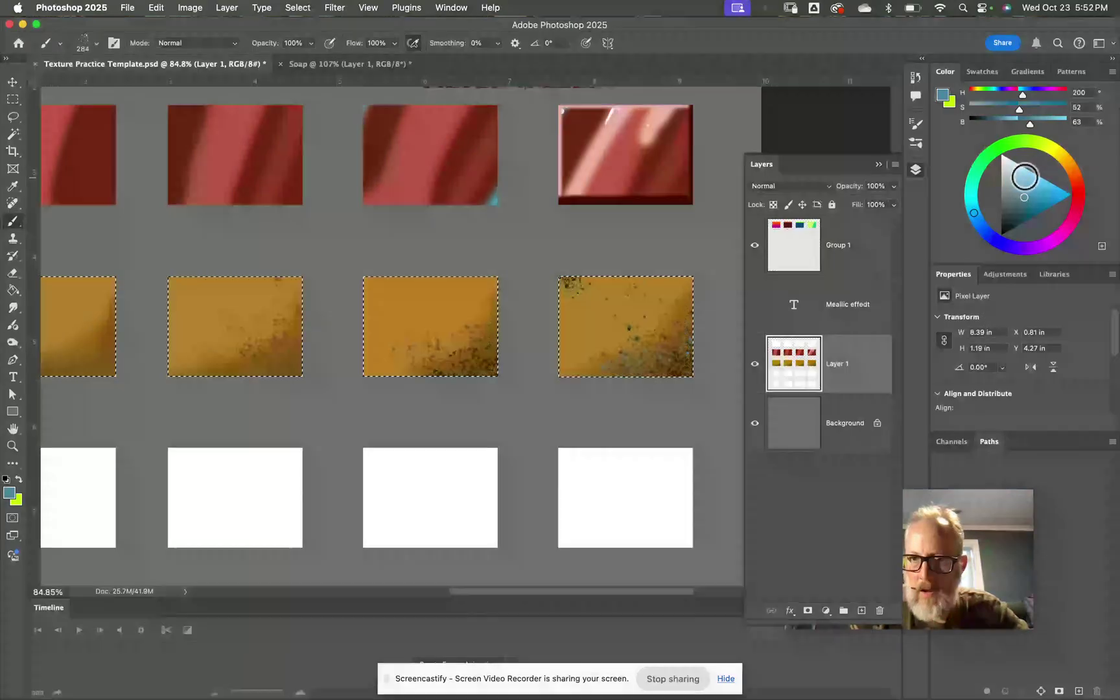
Step: Sample the fourth rectangle's ochre, lighten the foreground to tan (H 37, S 48, B 82) and reduce the spatter brush to 150 px
click(1025, 177)
alt+click(590, 302)
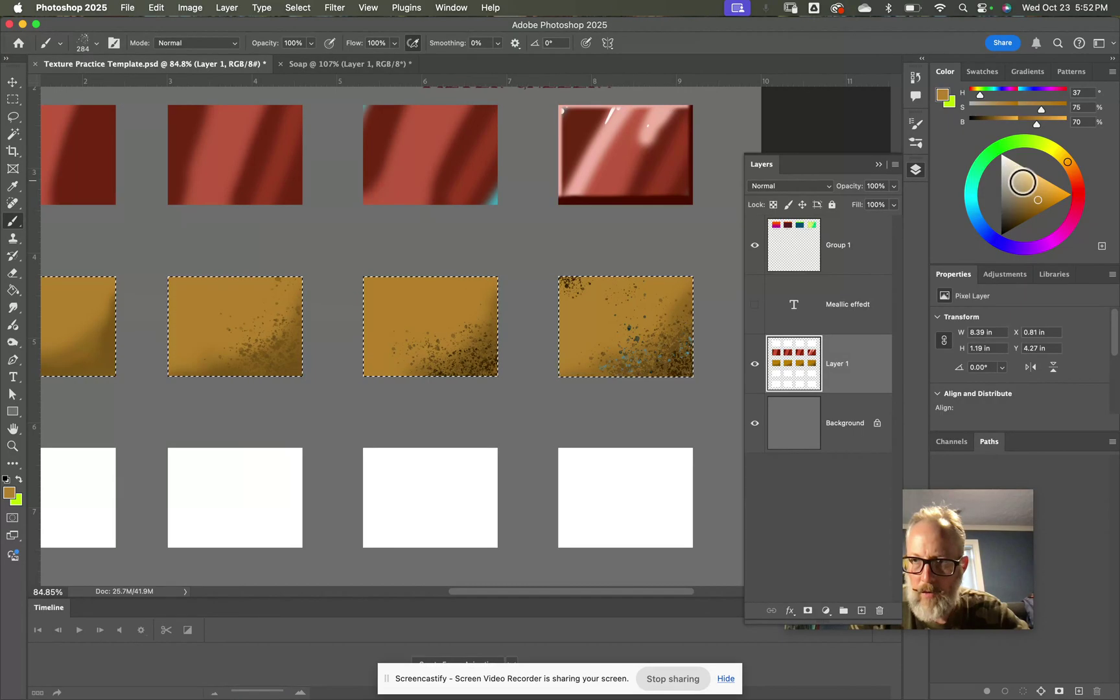
click(1029, 185)
key(bracketleft)
key(bracketleft)
key(bracketleft)
key(bracketleft)
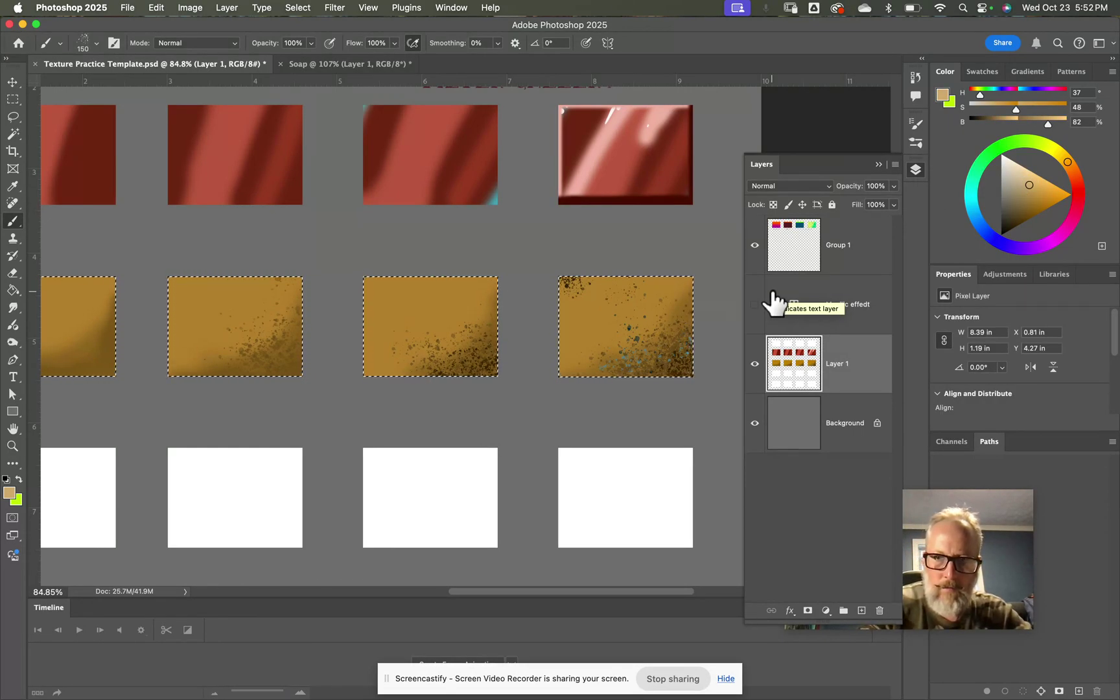
Step: Spatter tan specks over the lower-right part of the fourth ochre rectangle with the brush reduced to 125 px
click(446, 316)
key(bracketleft)
key(super+z)
click(645, 135)
key(z)
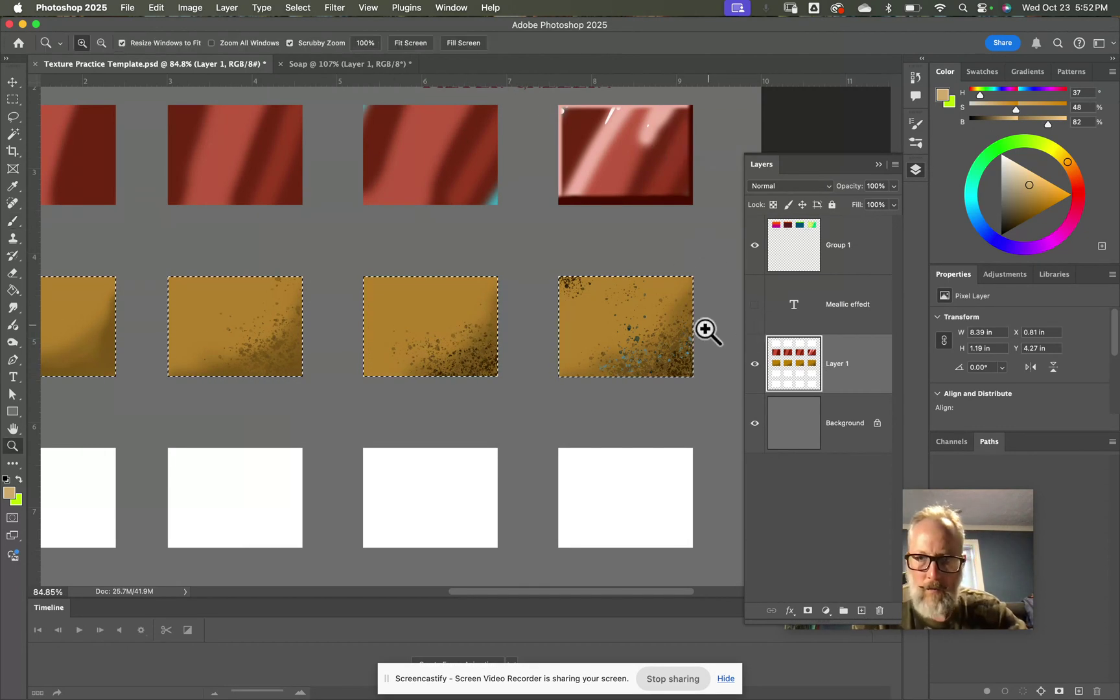
click(707, 330)
key(h)
drag(645, 343, 415, 345)
key(b)
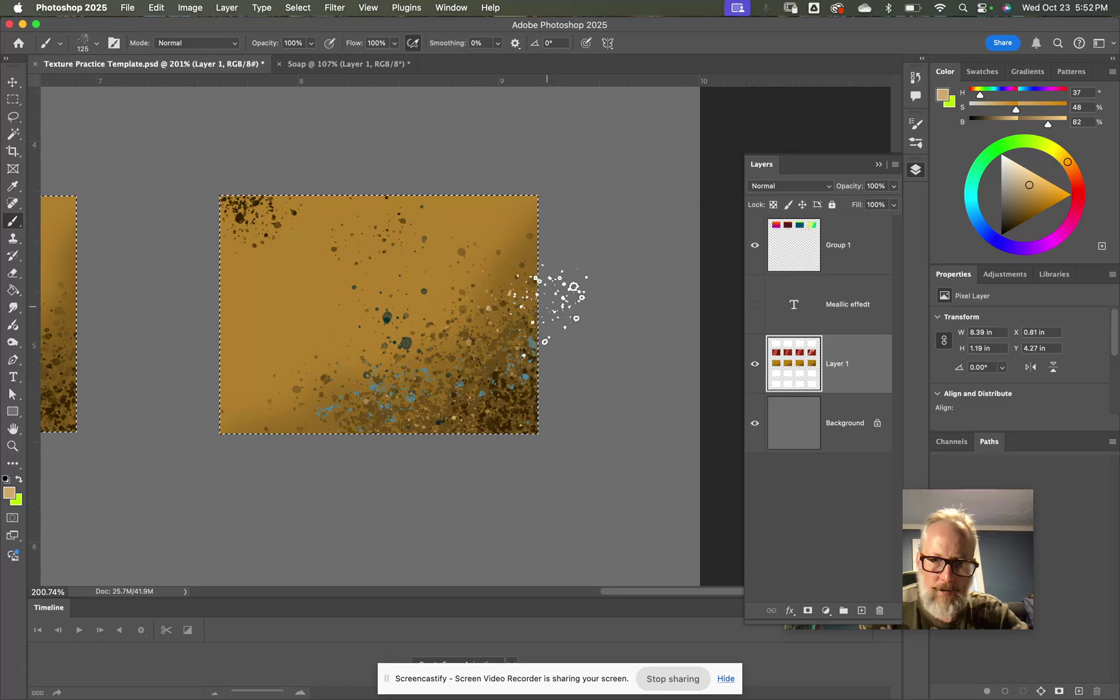
Step: Add pale peach specks (H 37, S 32, B 99) to the lower-right corner of the fourth ochre rectangle
click(1023, 167)
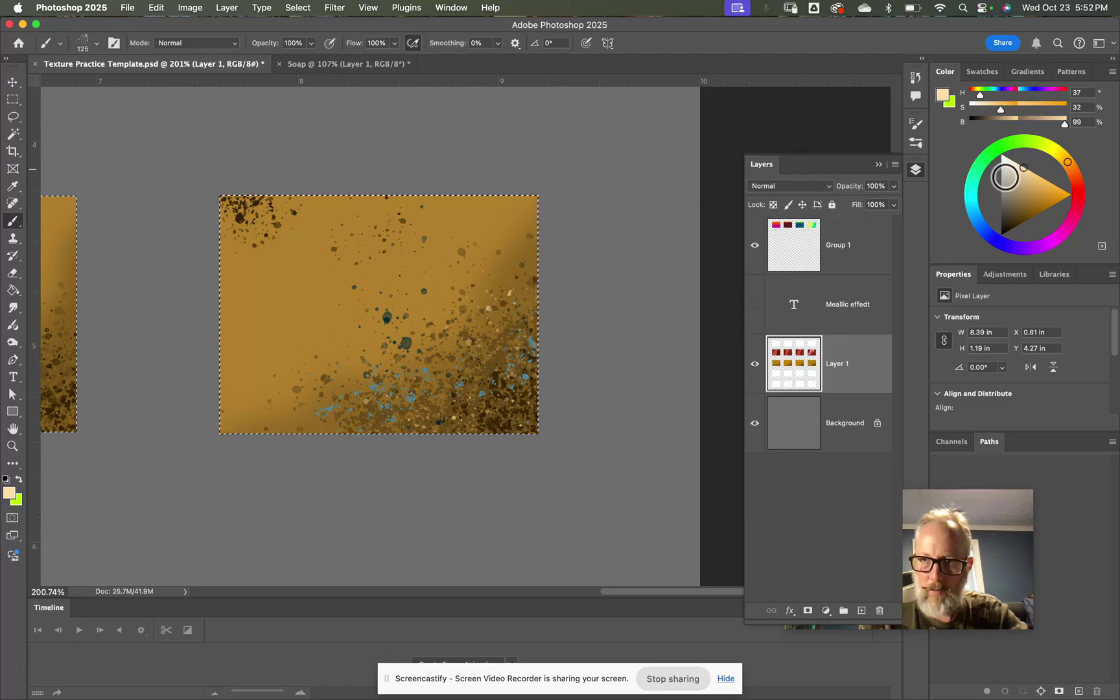
mouse_move(505, 370)
mouse_down()
mouse_move(538, 430)
mouse_move(400, 462)
mouse_move(545, 412)
mouse_up()
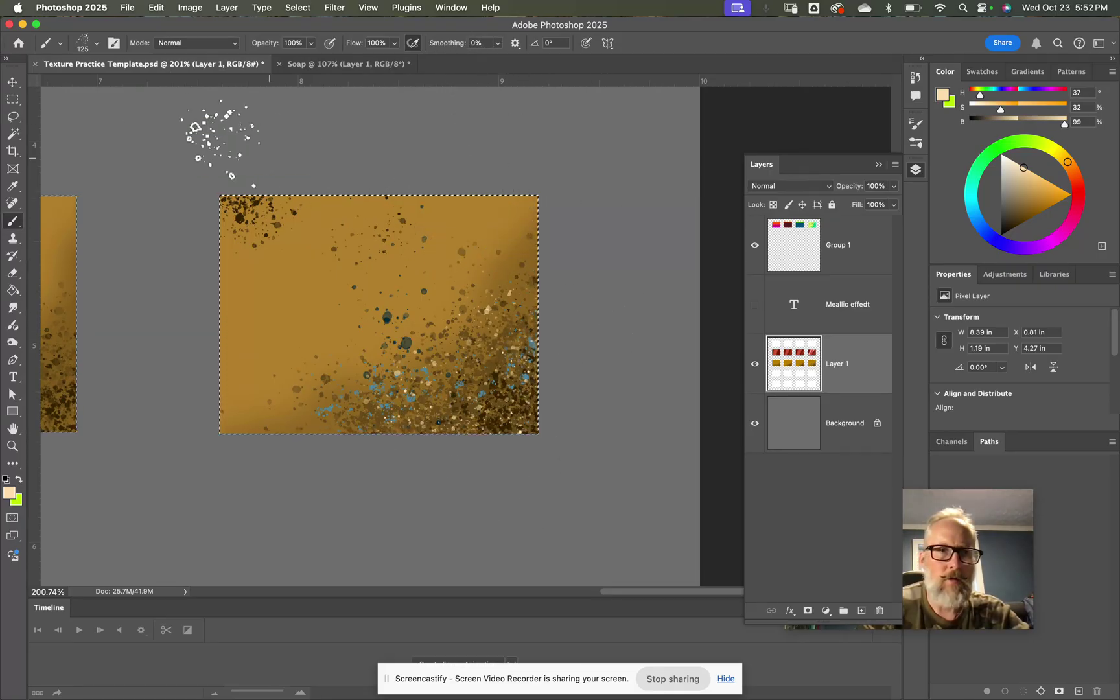
Step: Subtract a jagged, corroded outline along the right and bottom edges of the fourth ochre rectangle from the selection with the Lasso tool
click(11, 117)
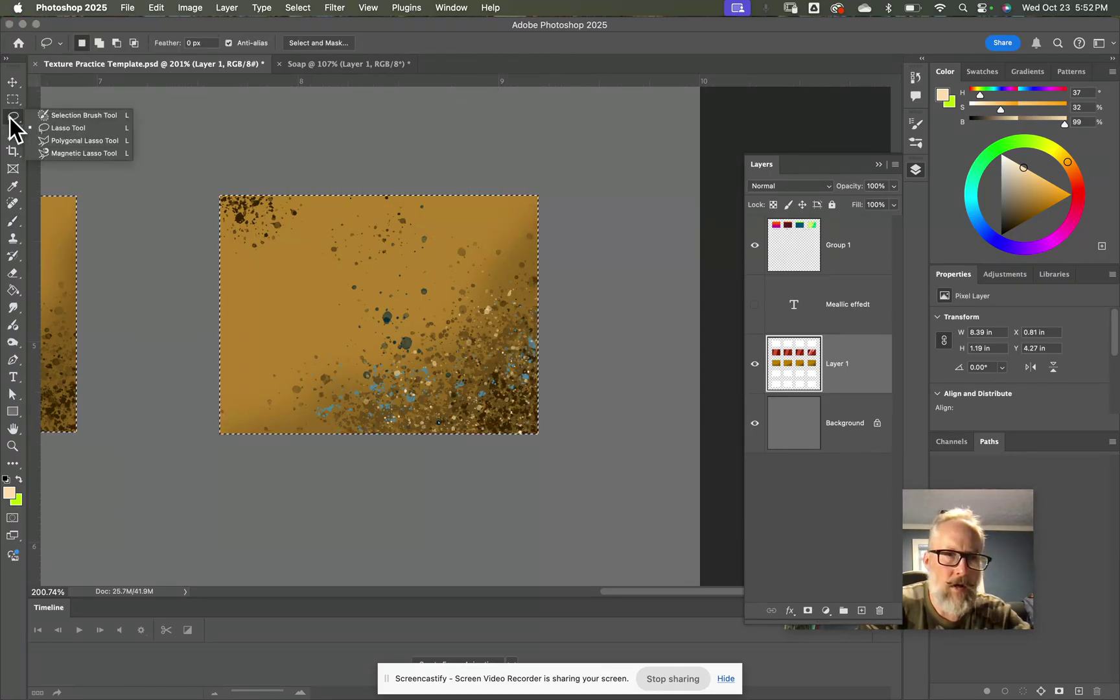
click(13, 116)
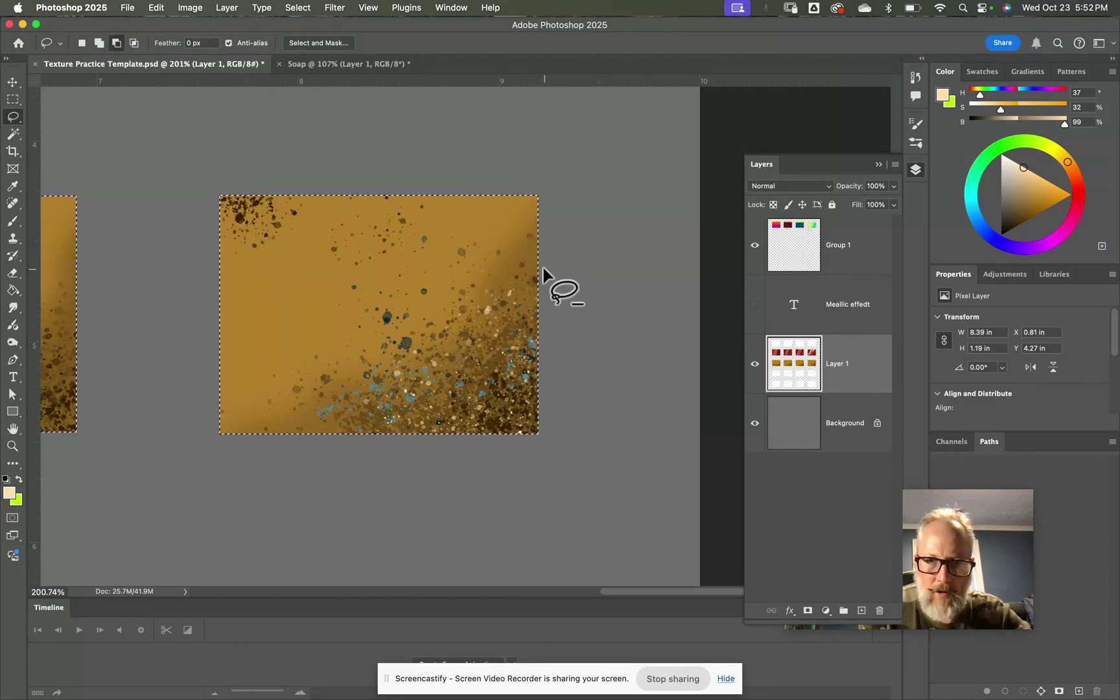
drag(542, 266, 543, 303)
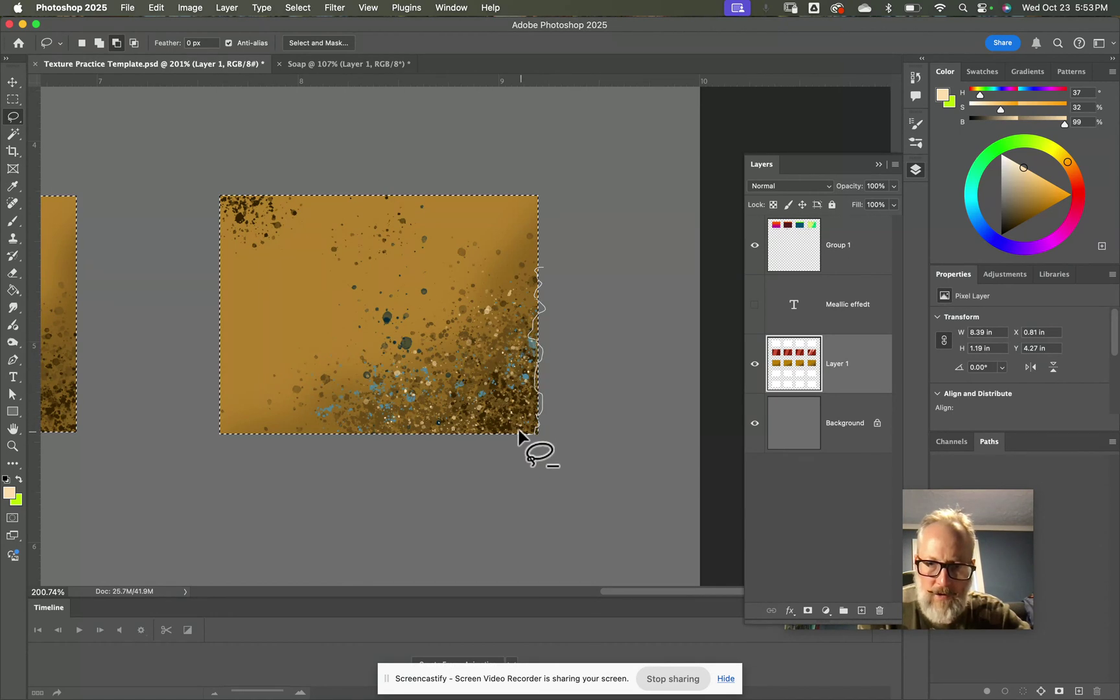
drag(477, 423, 463, 438)
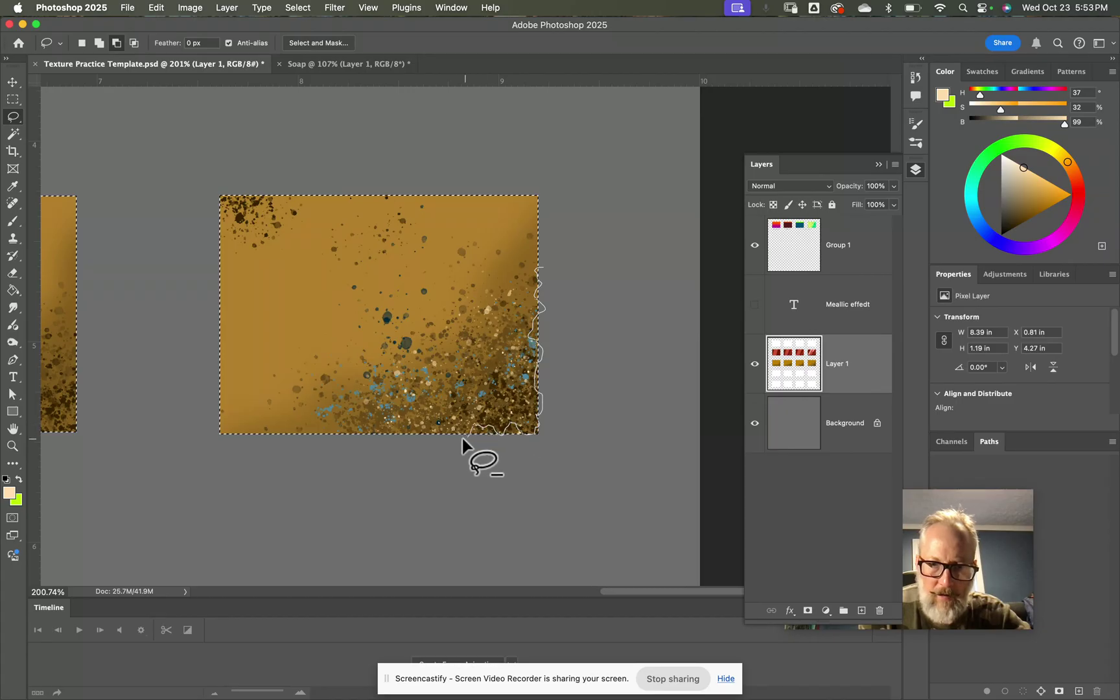
drag(372, 439, 354, 422)
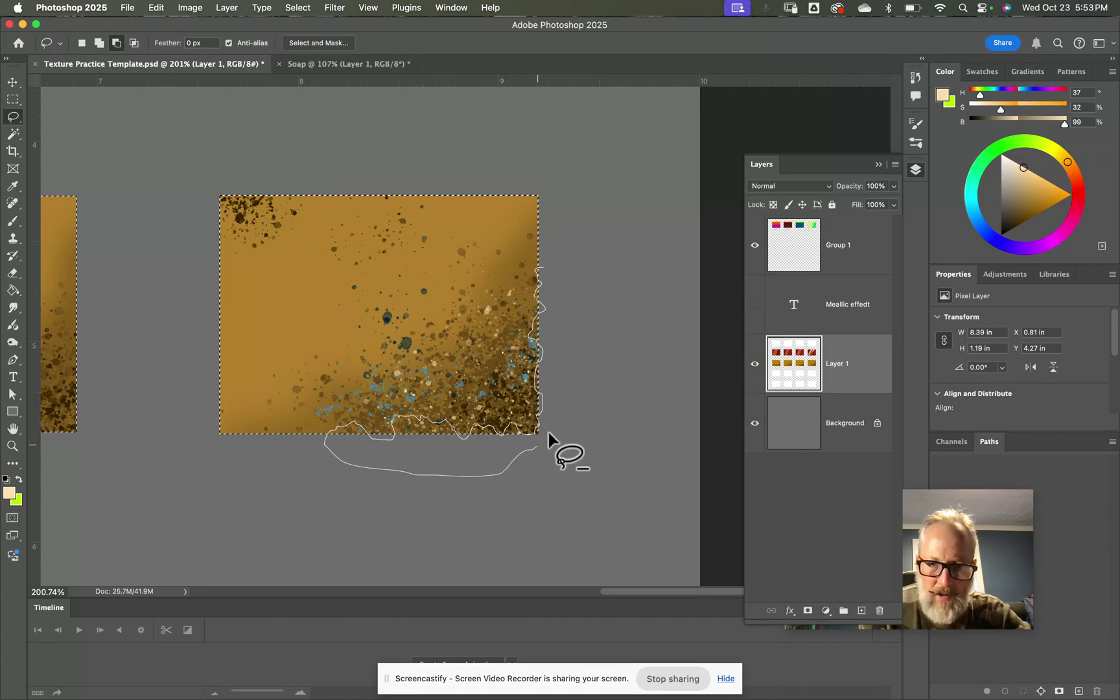
drag(569, 333, 554, 265)
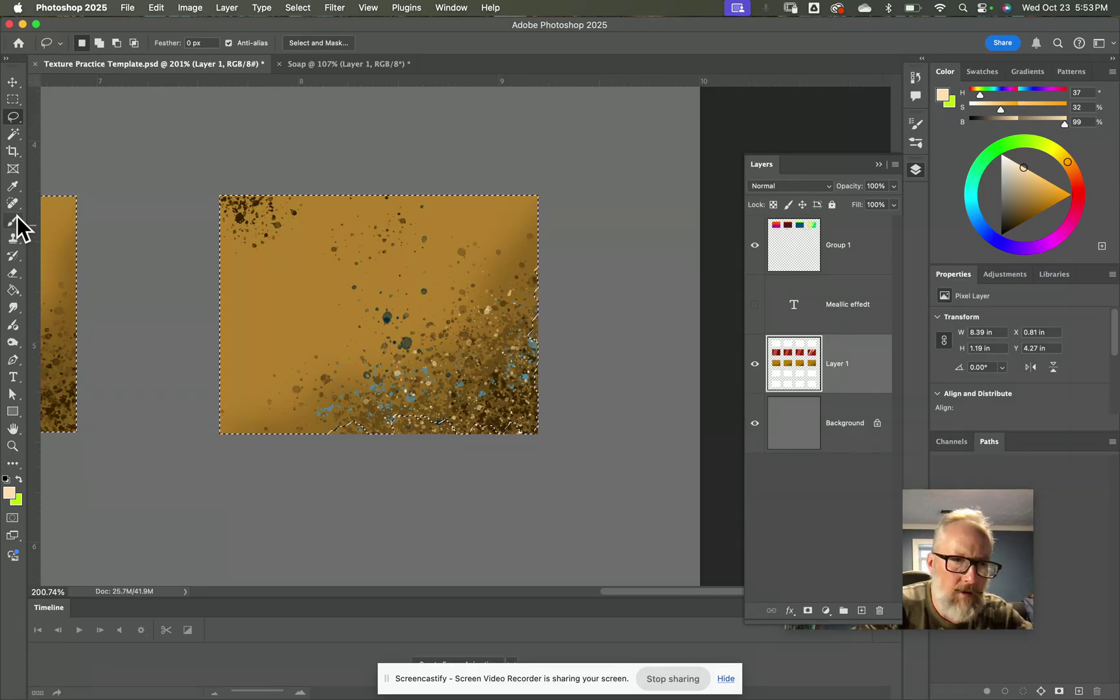
Step: Try erasing along the fourth rectangle's lower edge with the crinkled metal eraser brush at 3200 px, and undo the stroke
click(13, 273)
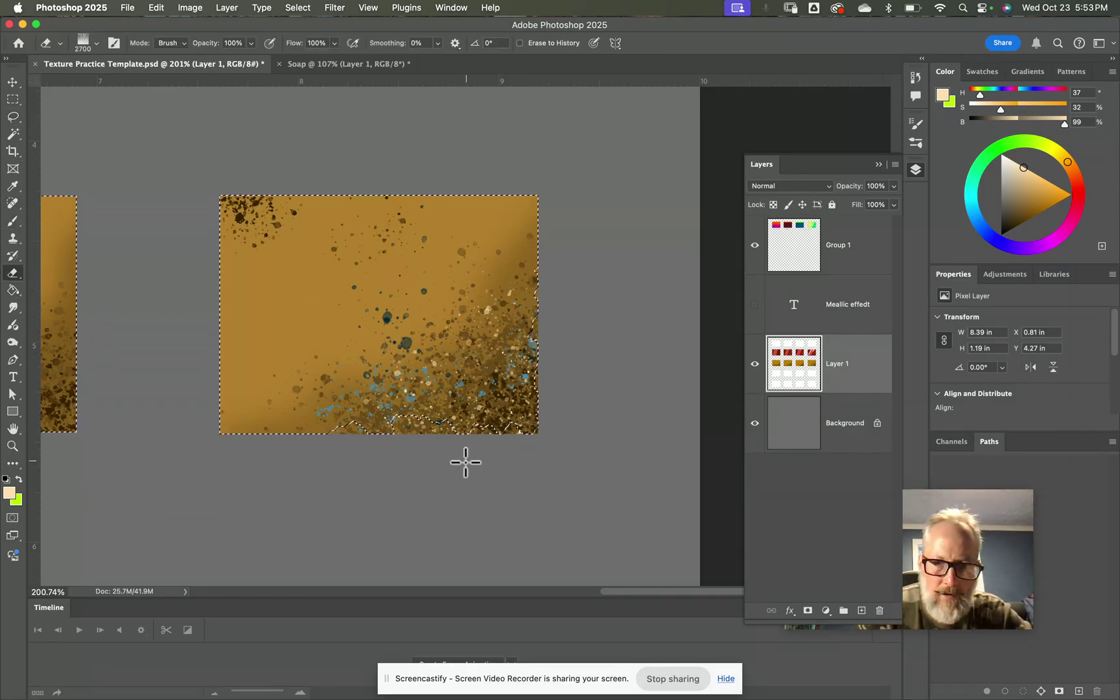
key(bracketright)
key(bracketright)
key(bracketright)
key(bracketright)
key(bracketright)
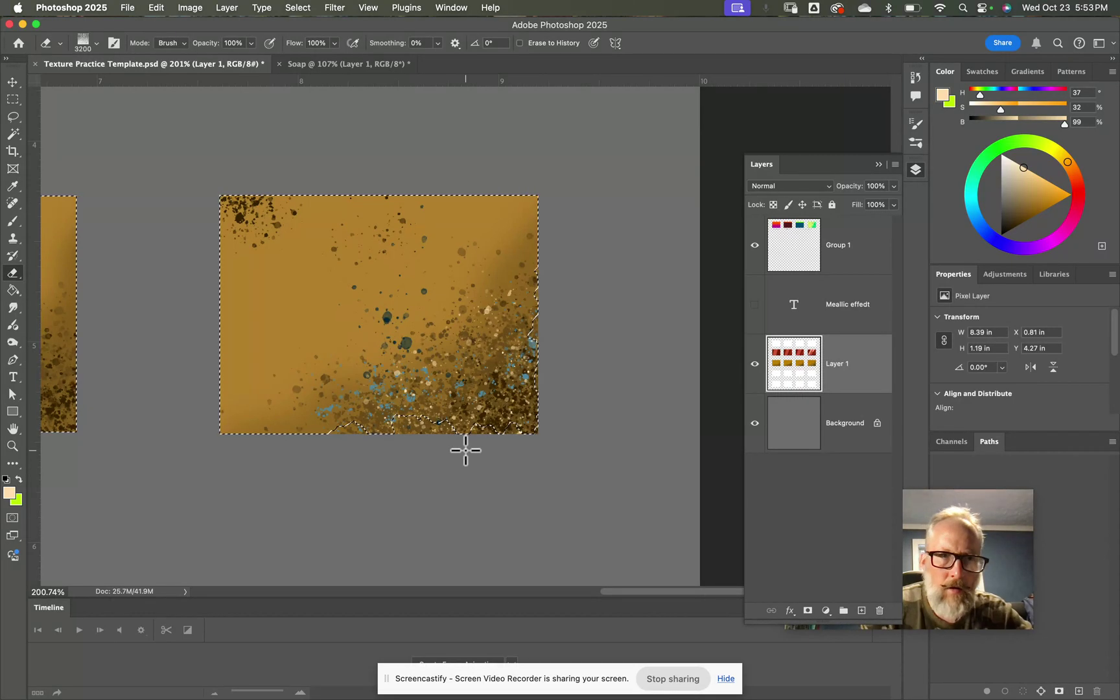
drag(443, 400, 436, 432)
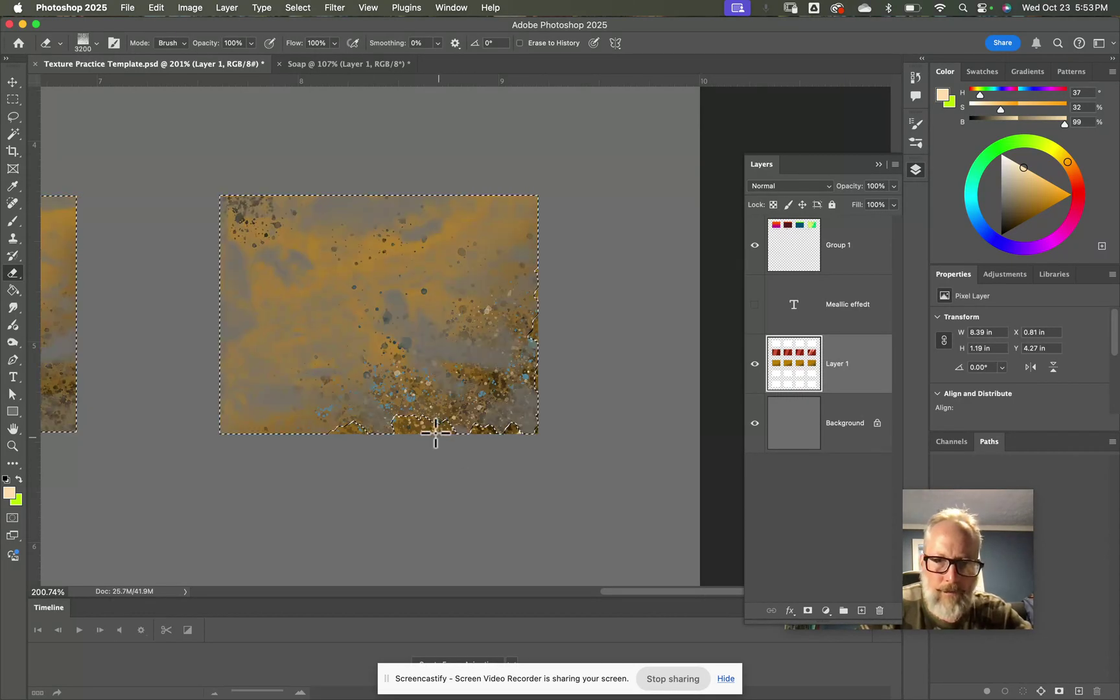
key(super+z)
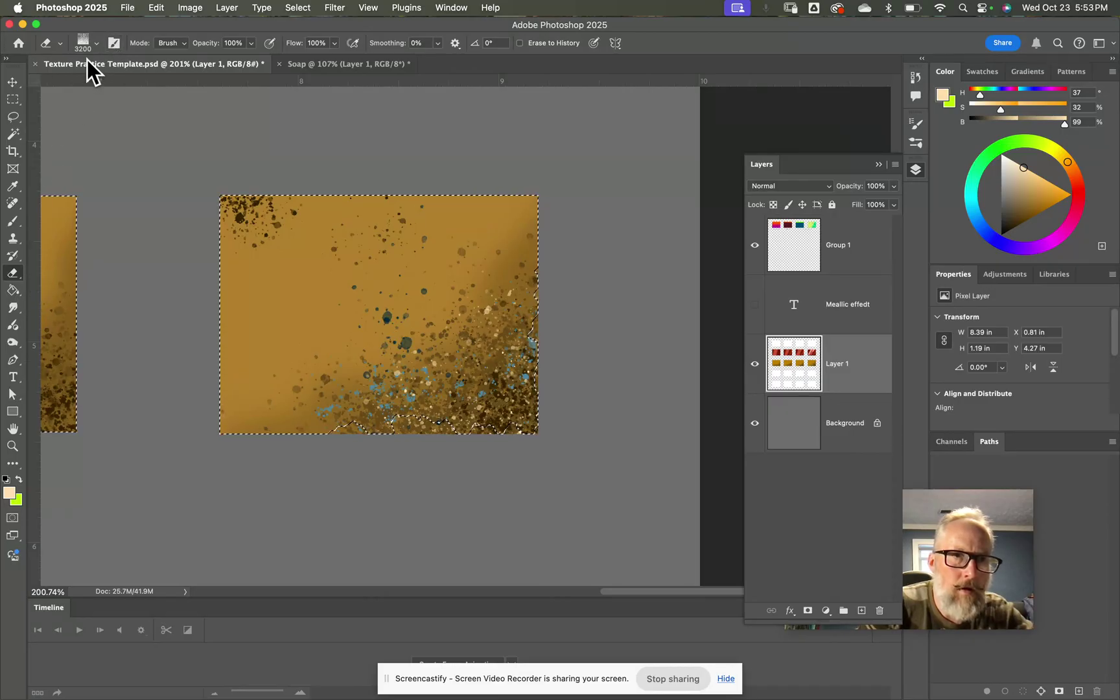
Step: Reduce the eraser to 39 px, invert the selection and erase the jagged right and bottom edges of the fourth ochre rectangle
click(95, 44)
drag(107, 83, 92, 81)
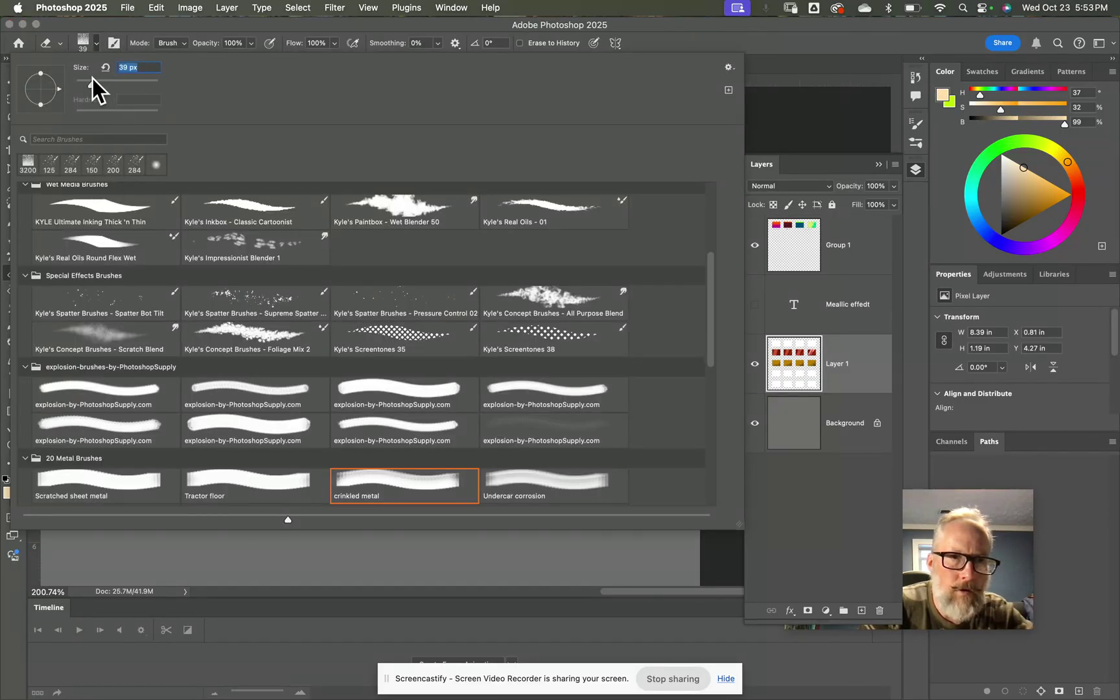
click(123, 28)
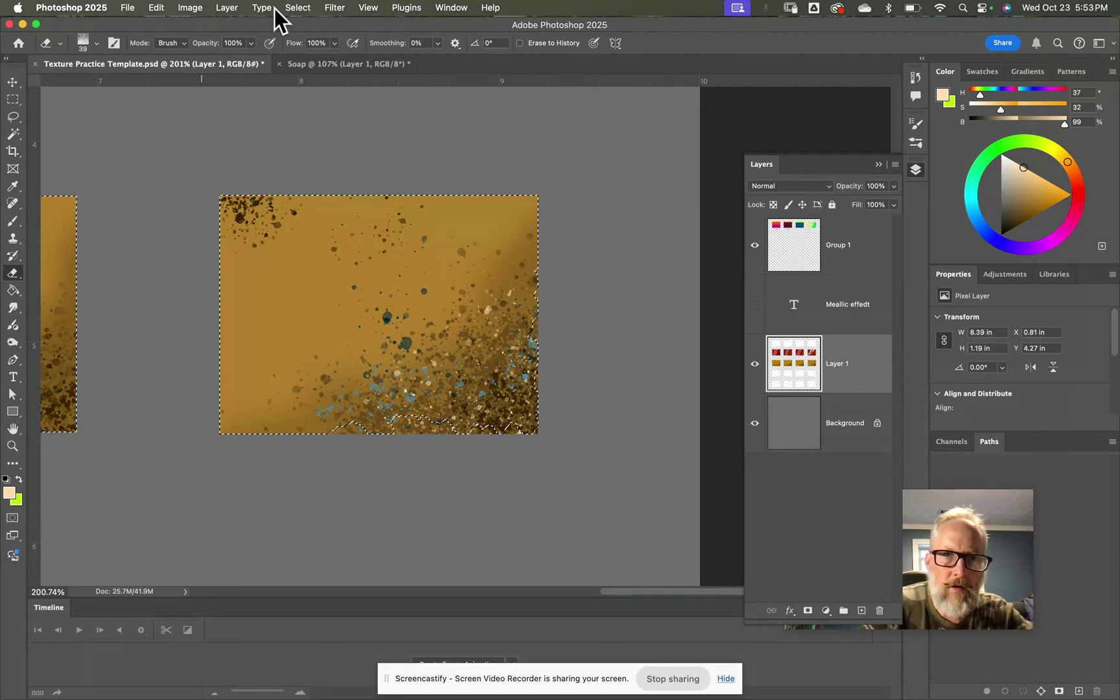
click(295, 8)
click(307, 61)
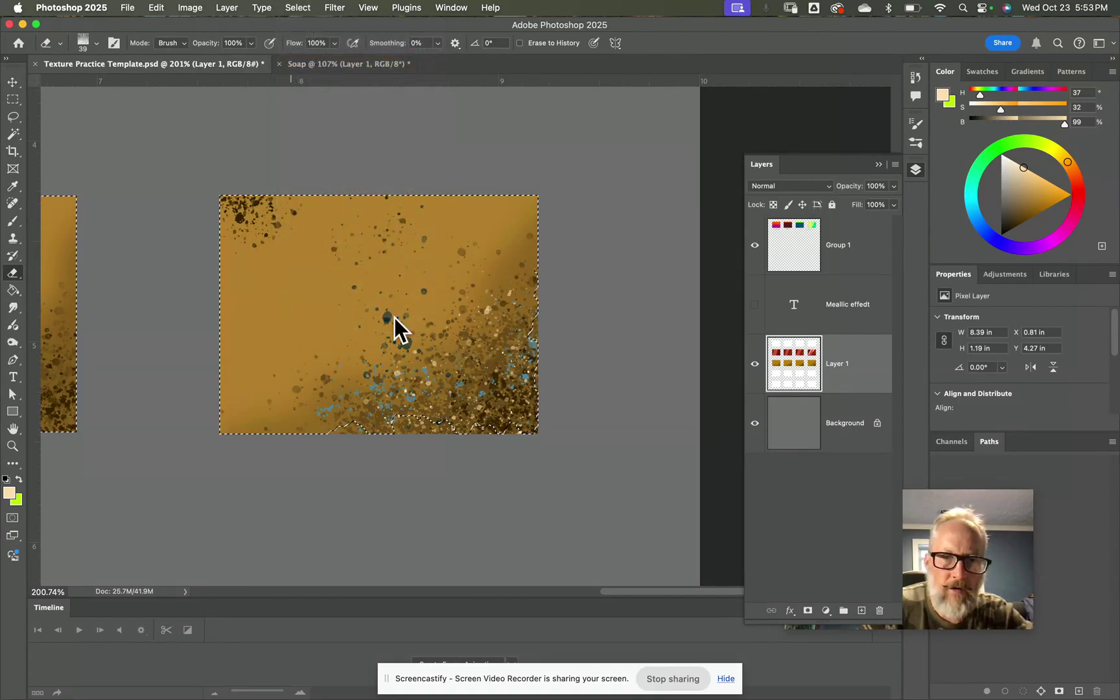
mouse_move(431, 431)
mouse_down()
mouse_move(513, 431)
mouse_move(561, 410)
mouse_move(550, 367)
mouse_up()
mouse_move(551, 319)
mouse_down()
mouse_move(537, 327)
mouse_move(537, 294)
mouse_move(551, 386)
mouse_move(543, 323)
mouse_up()
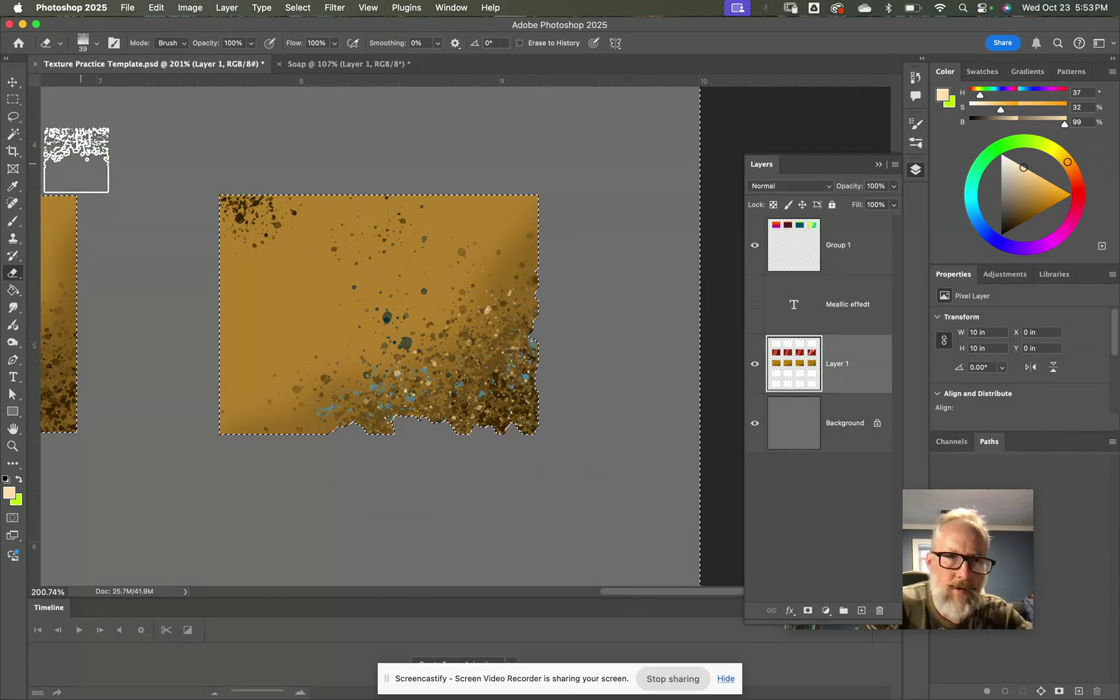
Step: Add two small lassoed spots in the fourth rectangle's speckled area to the selection, erase them as rust holes and deselect
click(13, 116)
click(464, 353)
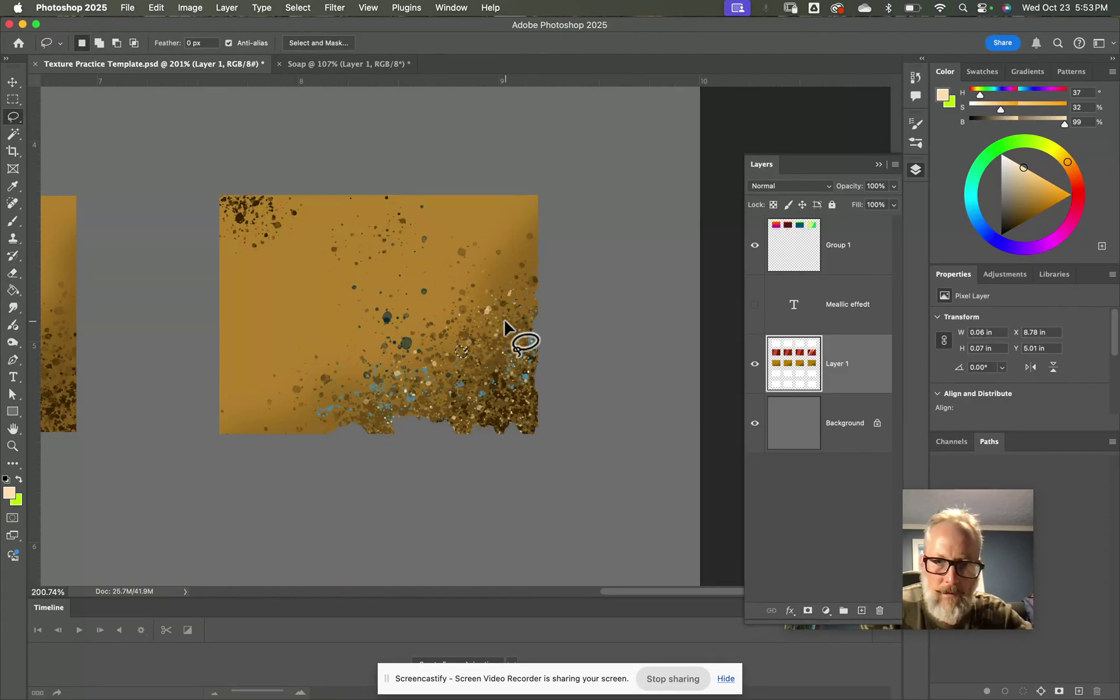
key(super+z)
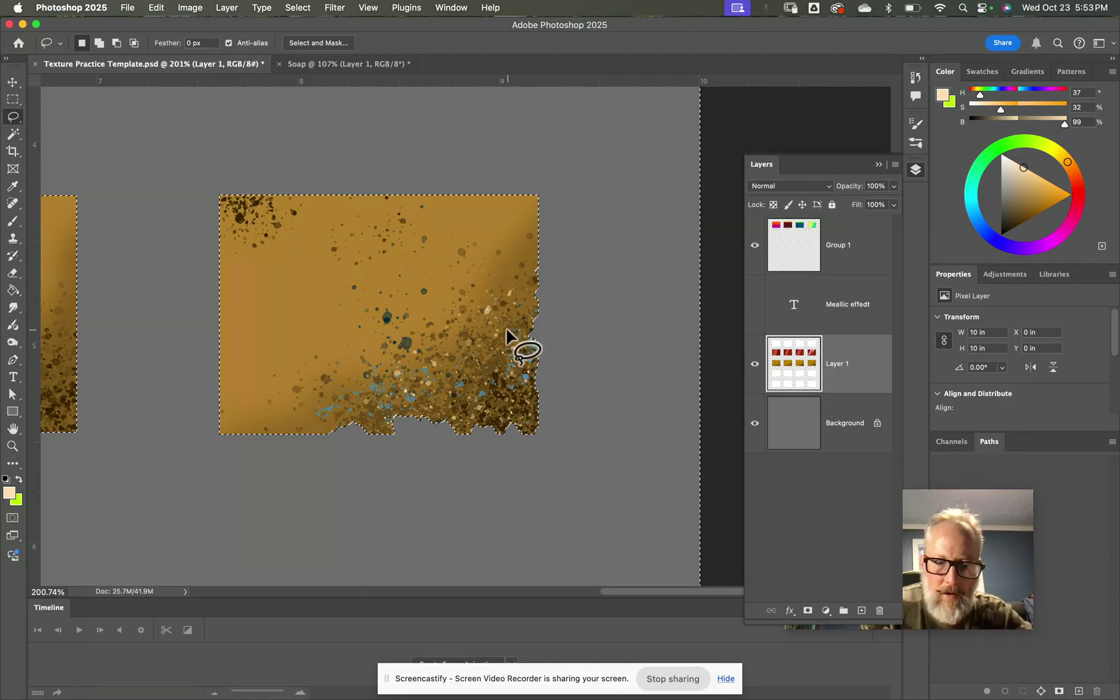
drag(480, 343, 484, 334)
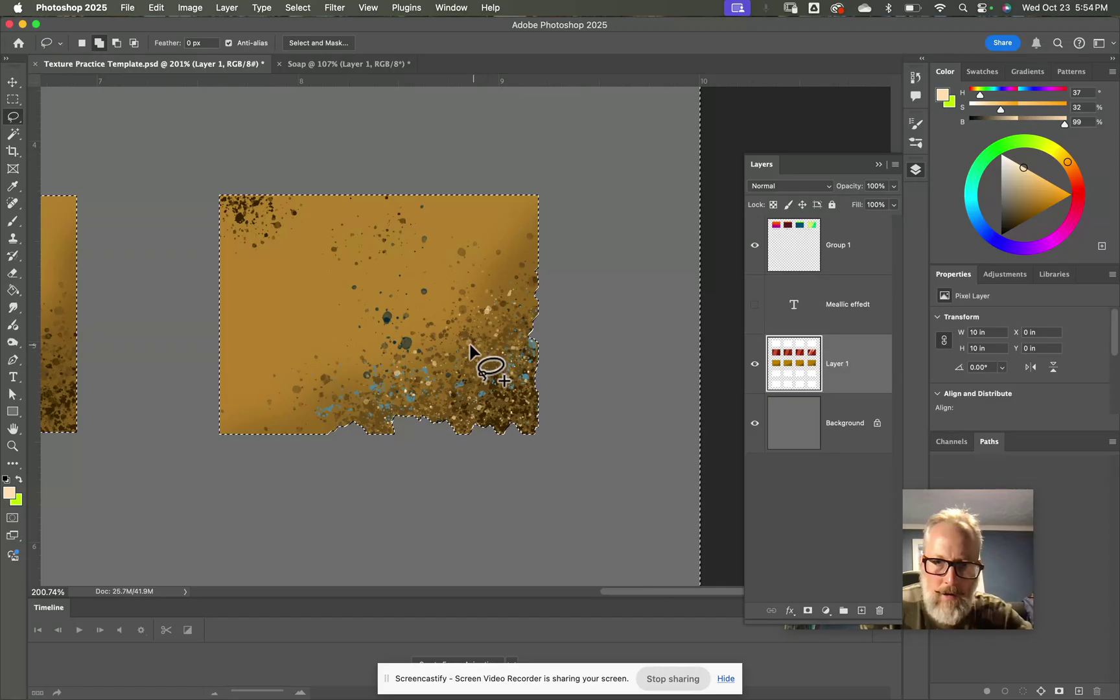
drag(493, 283, 498, 273)
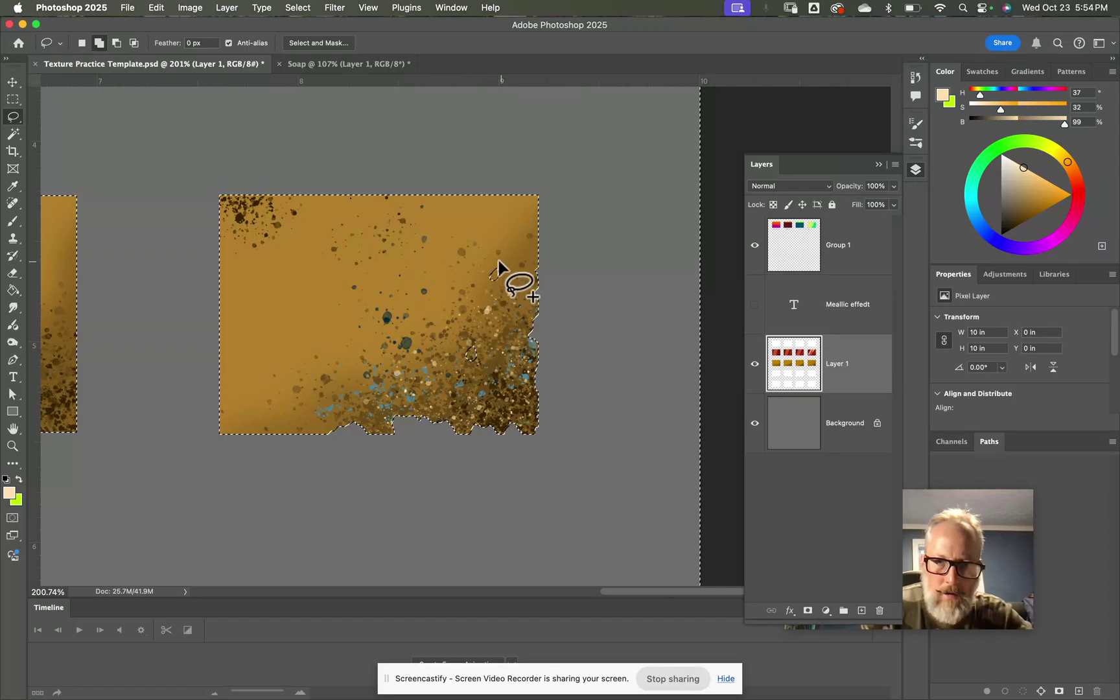
key(e)
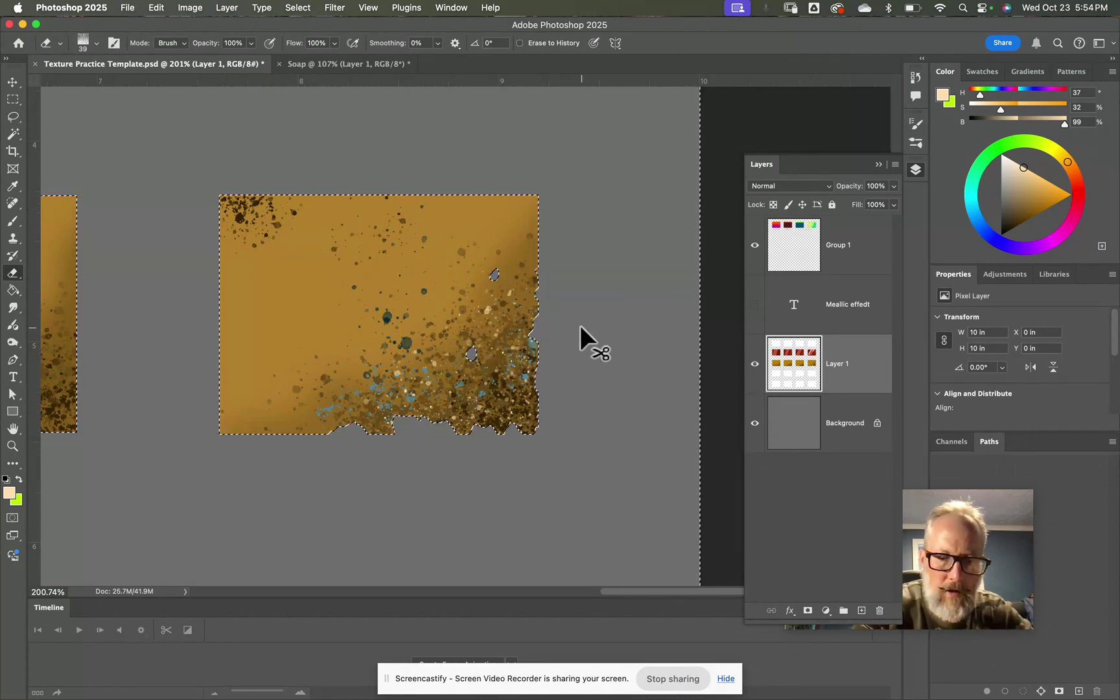
key(super+d)
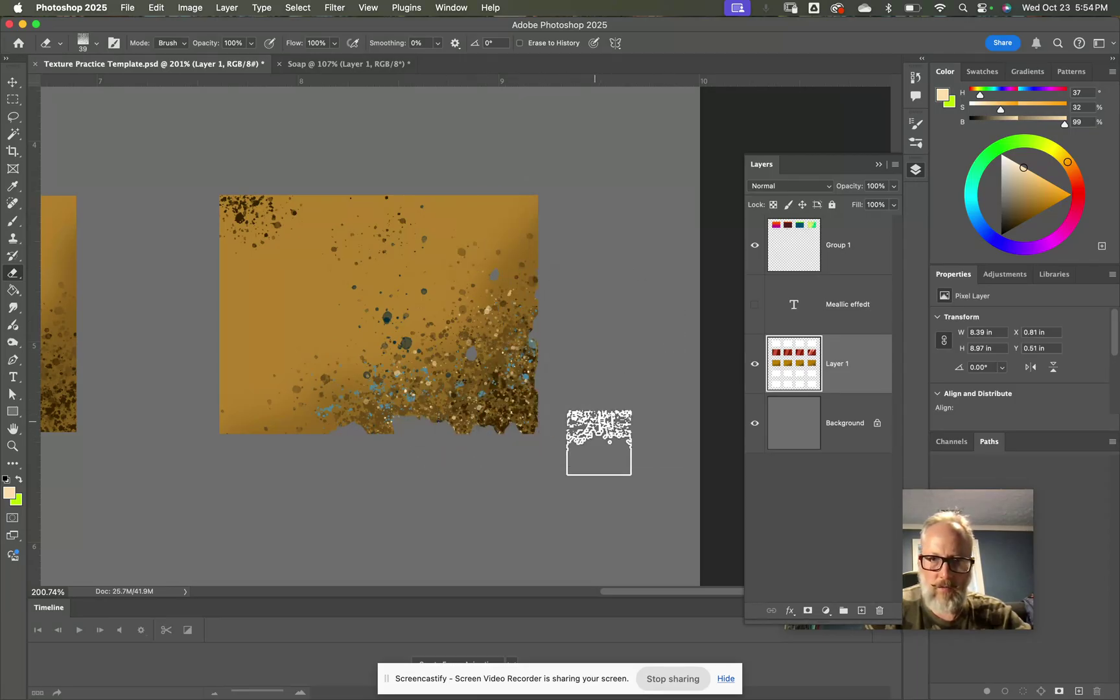
Step: Add the text label "Rust" below the ochre row and show the hidden metallic effect text layer
drag(470, 441, 516, 278)
drag(464, 384, 592, 146)
mouse_move(542, 350)
mouse_down()
mouse_move(607, 280)
mouse_move(671, 322)
mouse_up()
mouse_move(419, 323)
mouse_down()
mouse_move(575, 345)
mouse_move(593, 318)
mouse_up()
mouse_move(456, 358)
mouse_down()
mouse_move(544, 347)
mouse_move(550, 380)
mouse_up()
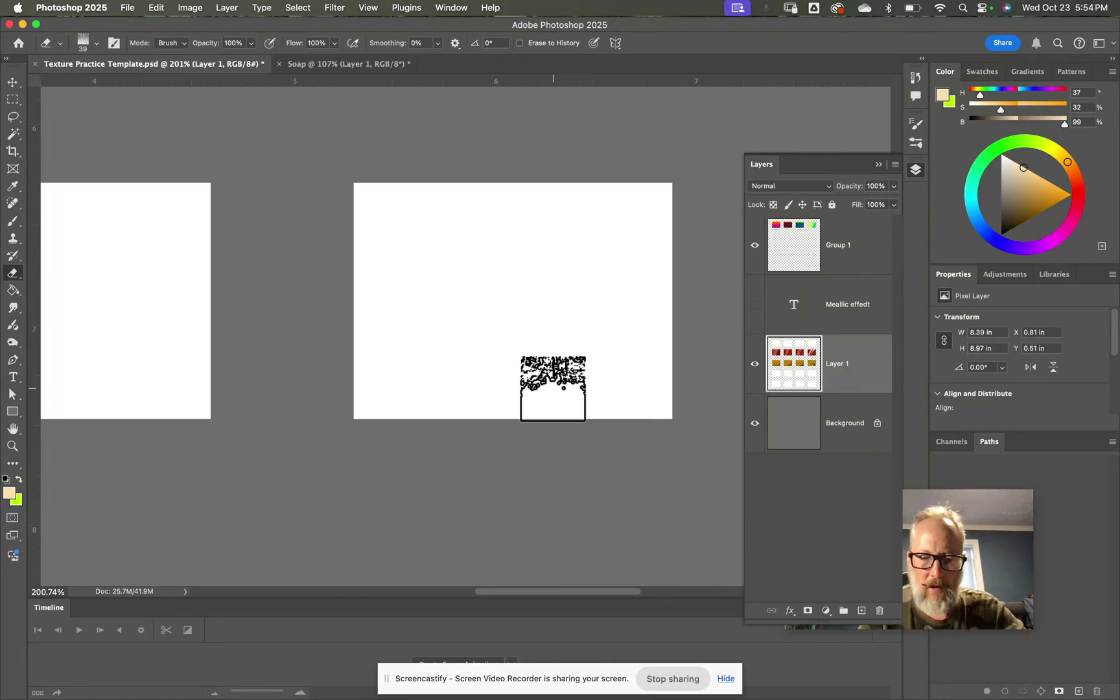
key(super+0)
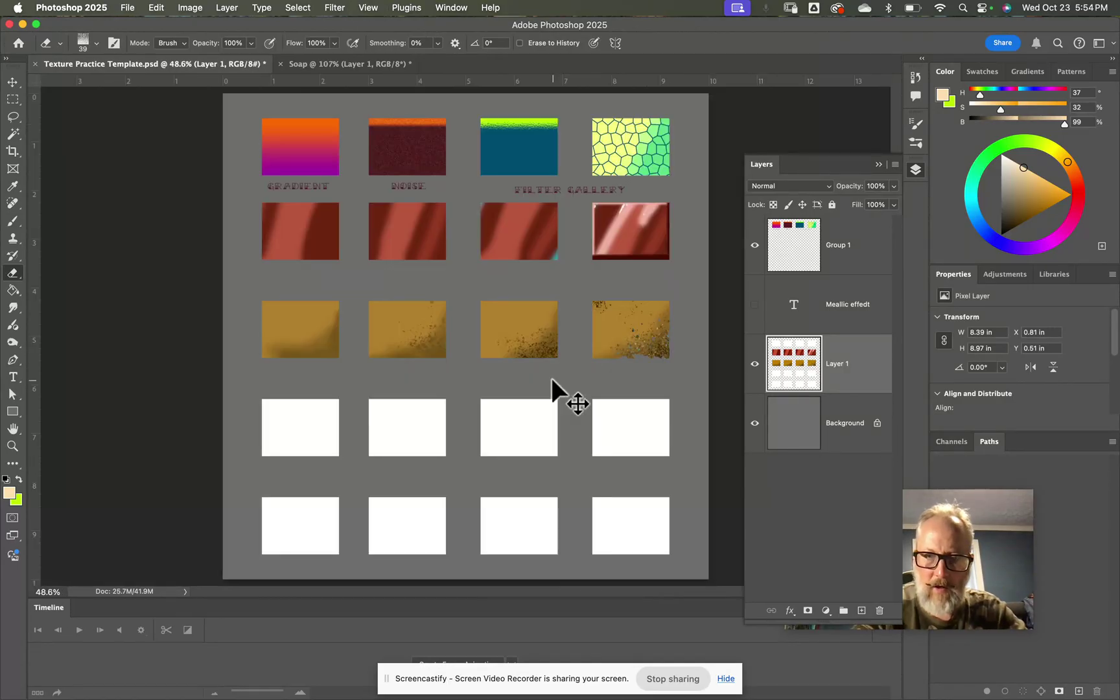
click(13, 377)
click(339, 382)
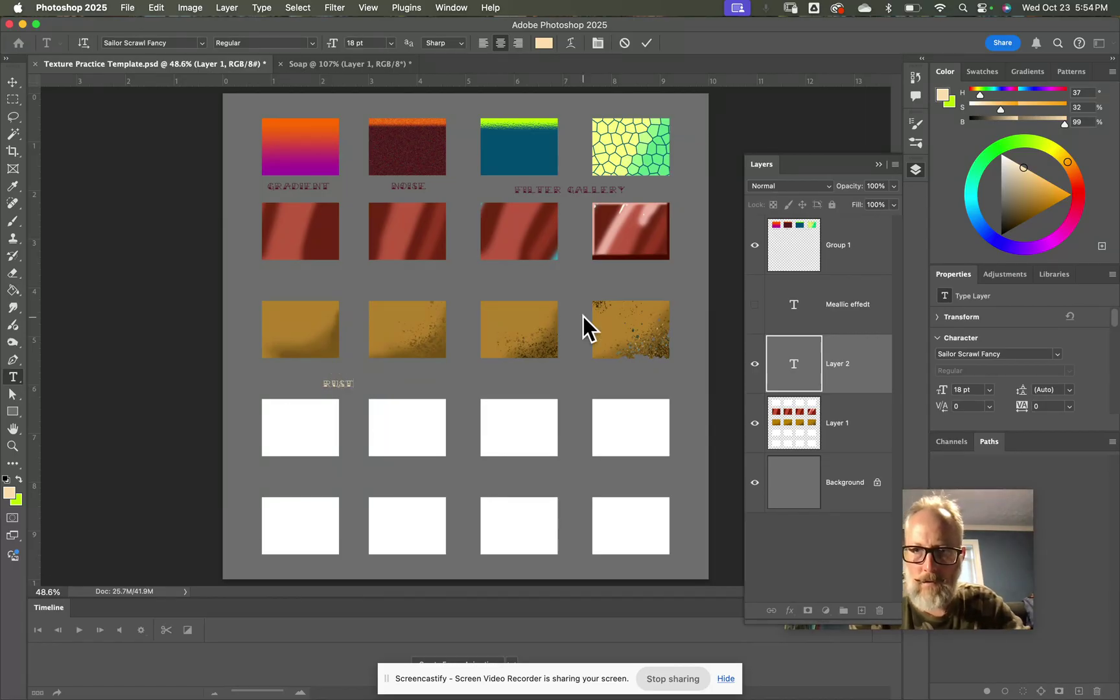
click(754, 304)
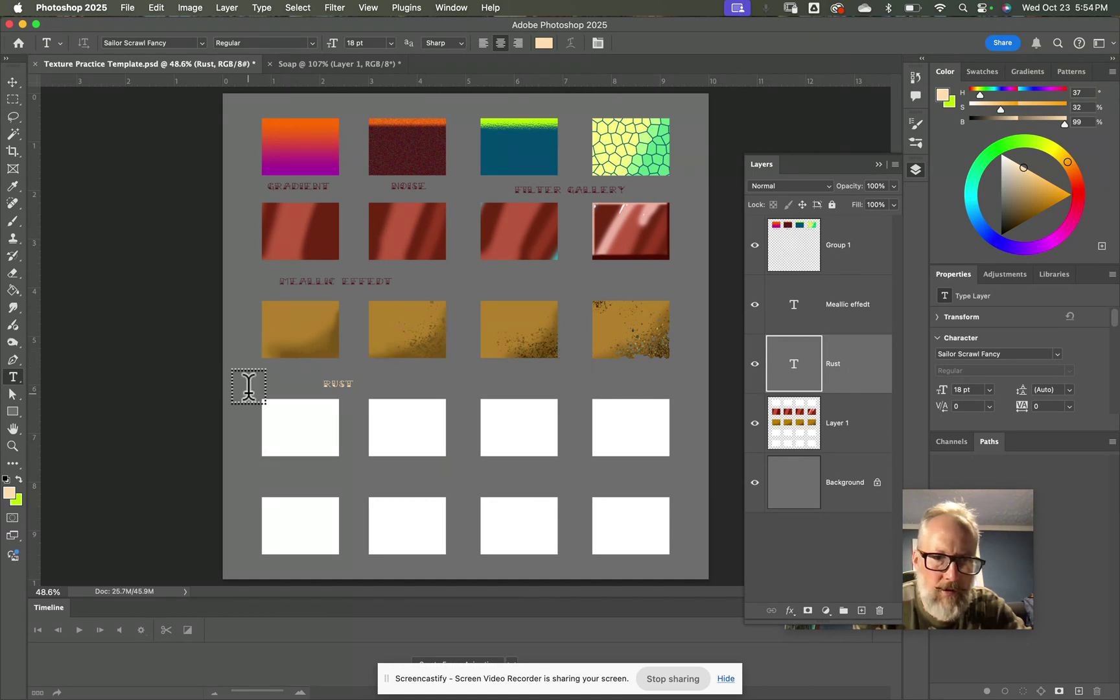
Step: Add the text label "Splatters" beneath the first blank rectangle of the fourth row
click(14, 79)
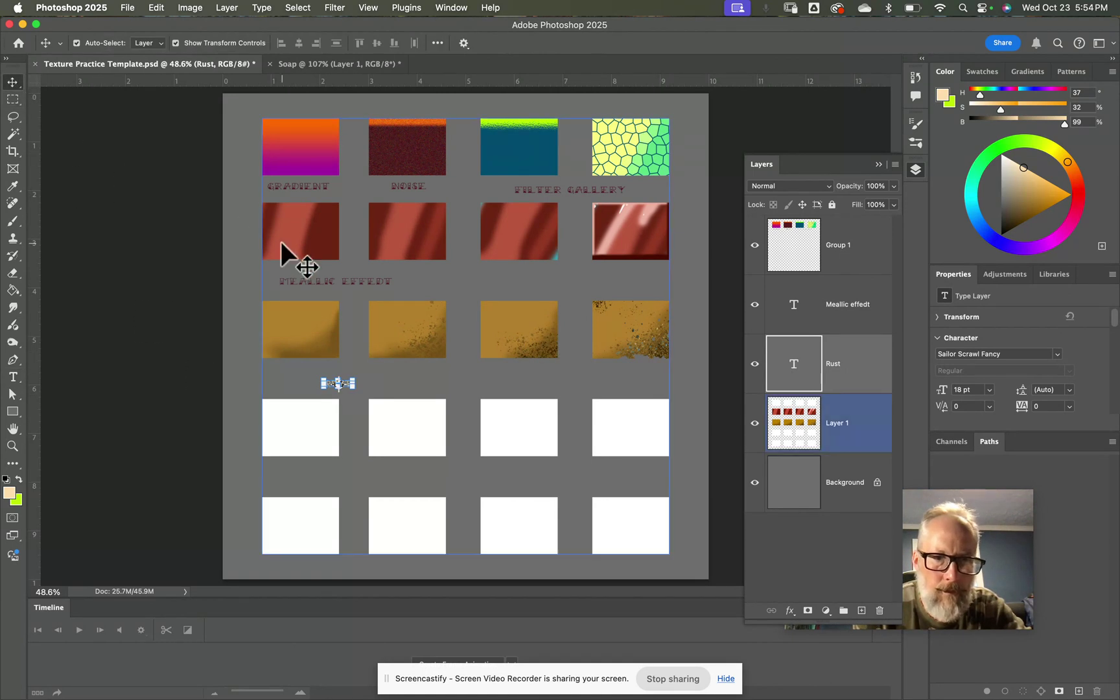
click(324, 477)
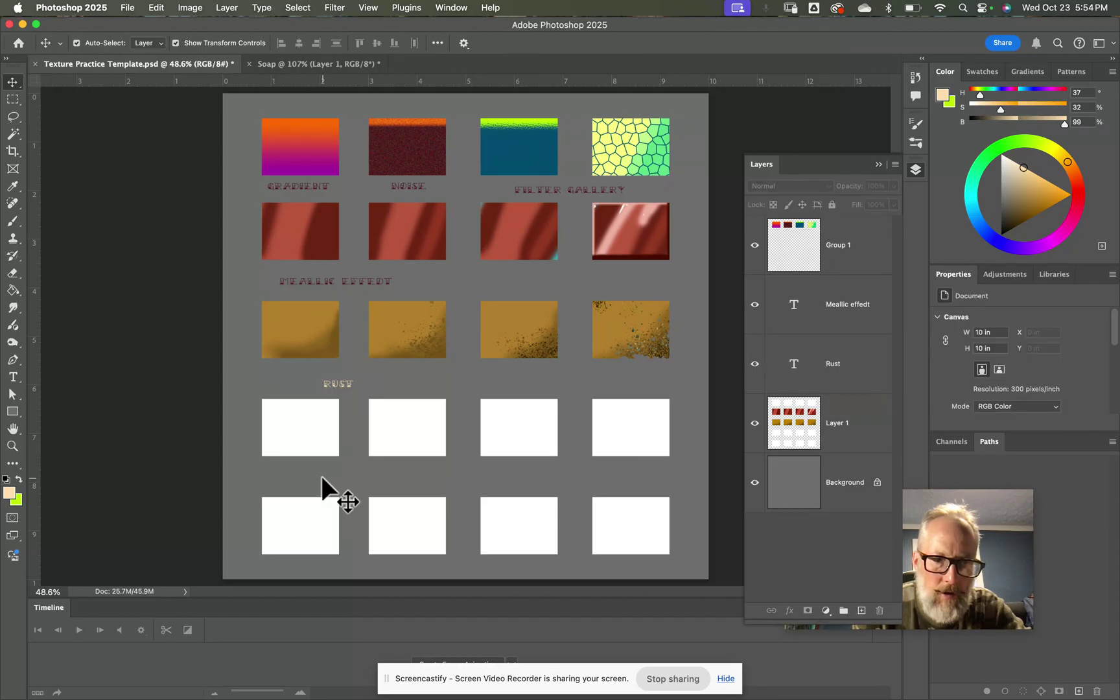
click(13, 377)
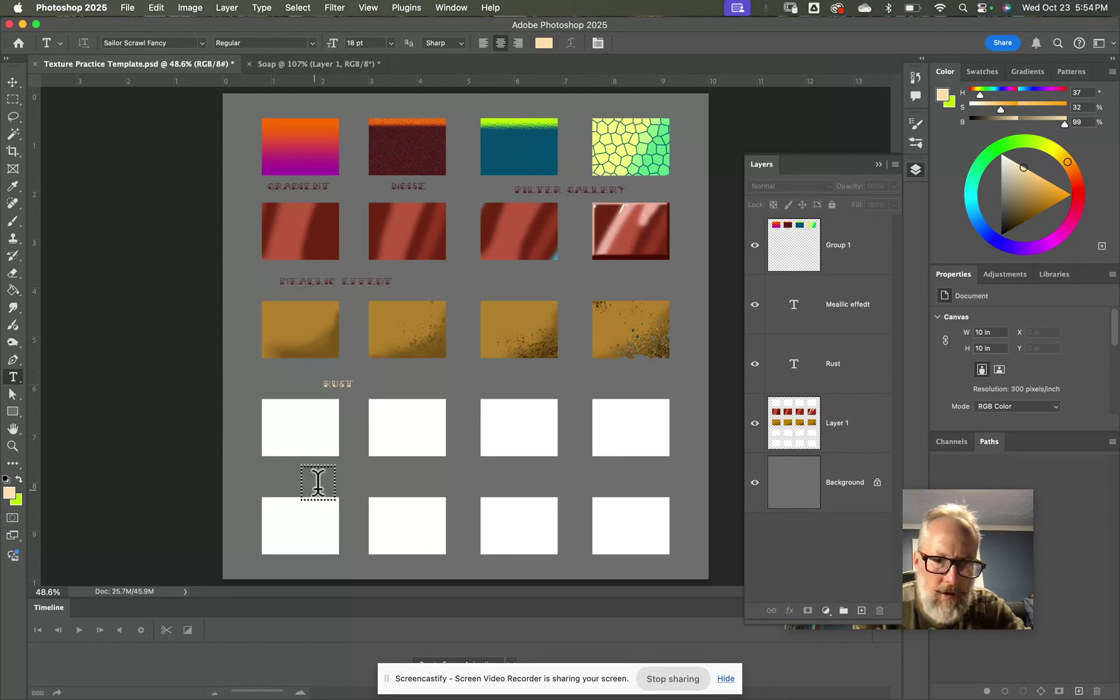
click(320, 478)
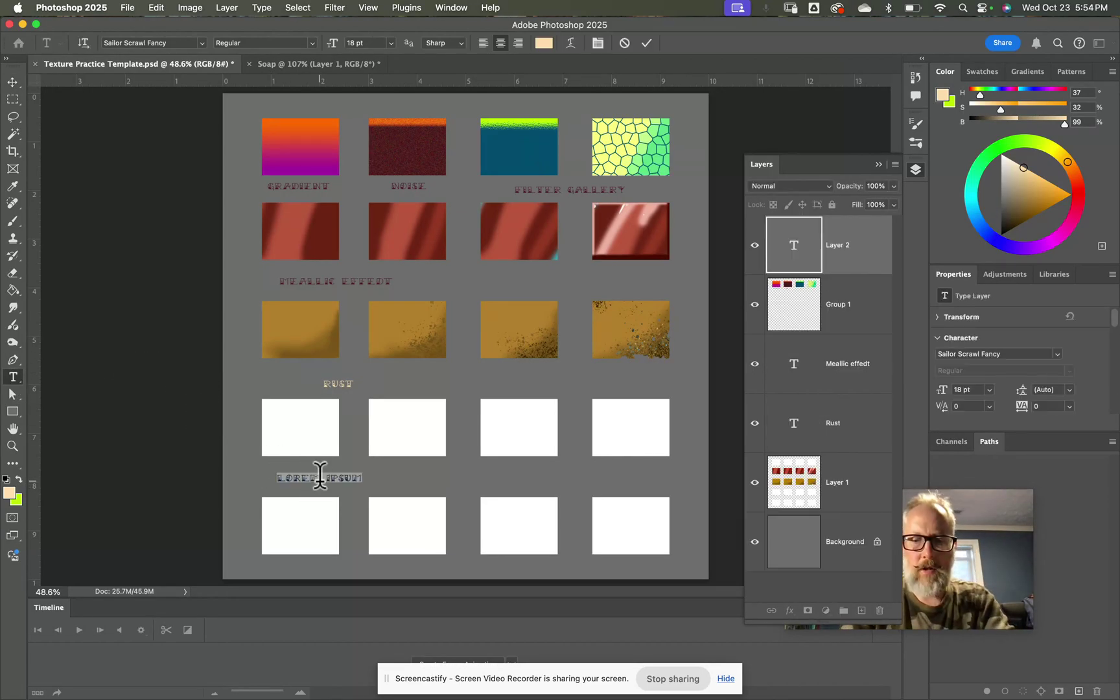
text(SOAP)
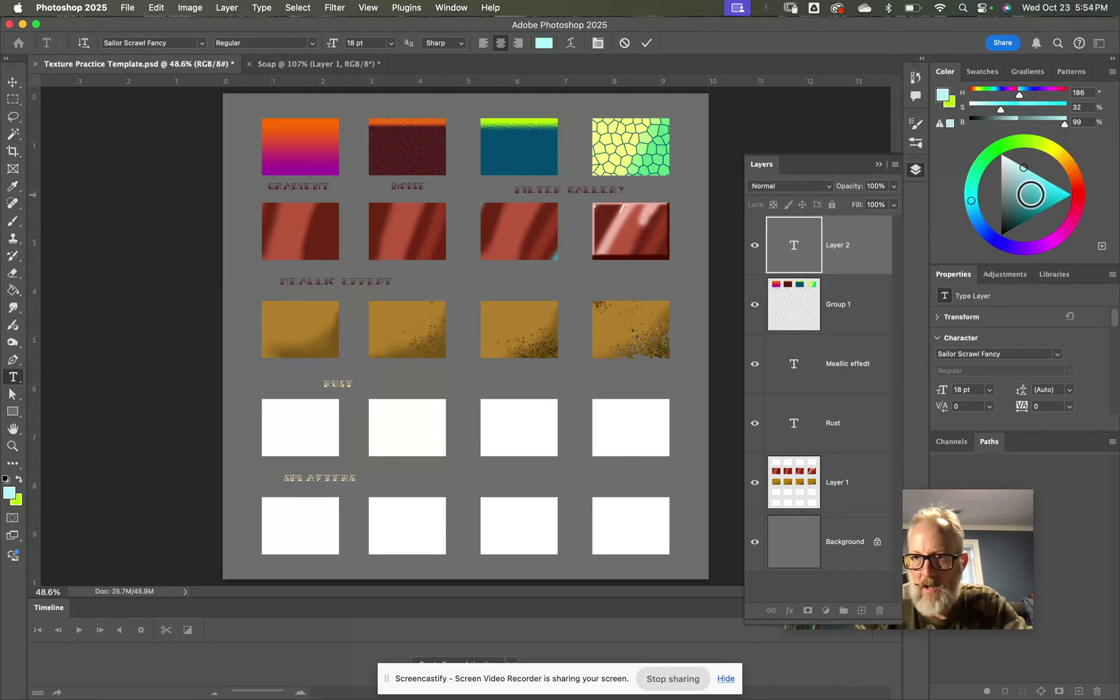
Step: Set the foreground colour to light teal with hue 186, saturation 50 and brightness 82
click(1033, 196)
drag(1032, 186, 1030, 186)
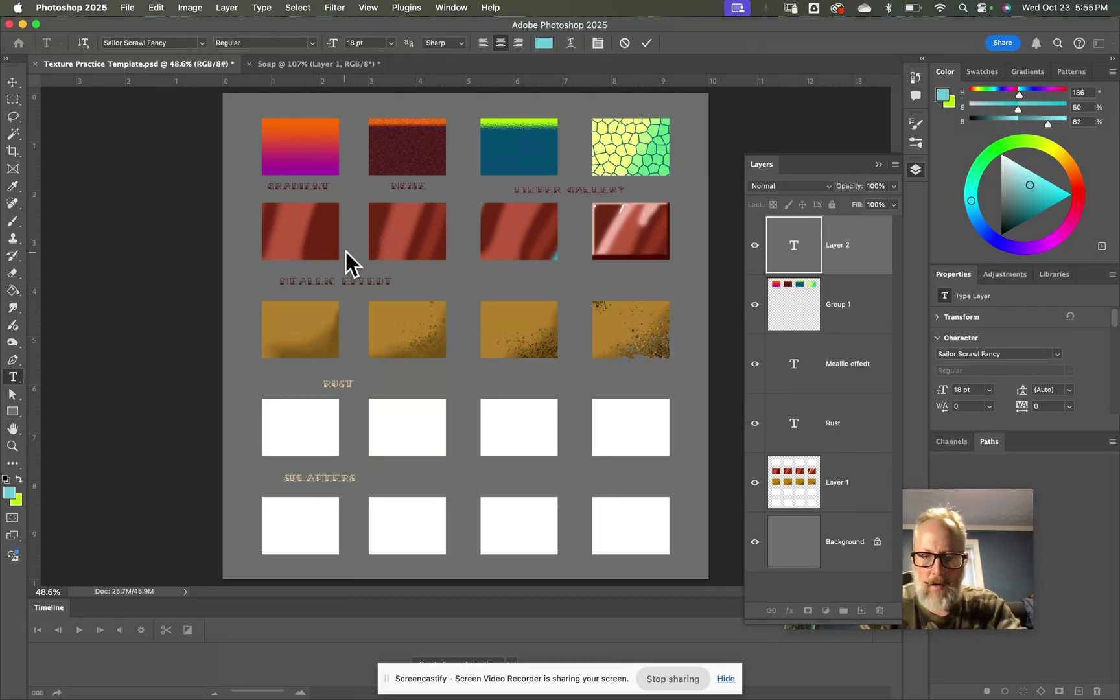
text(w)
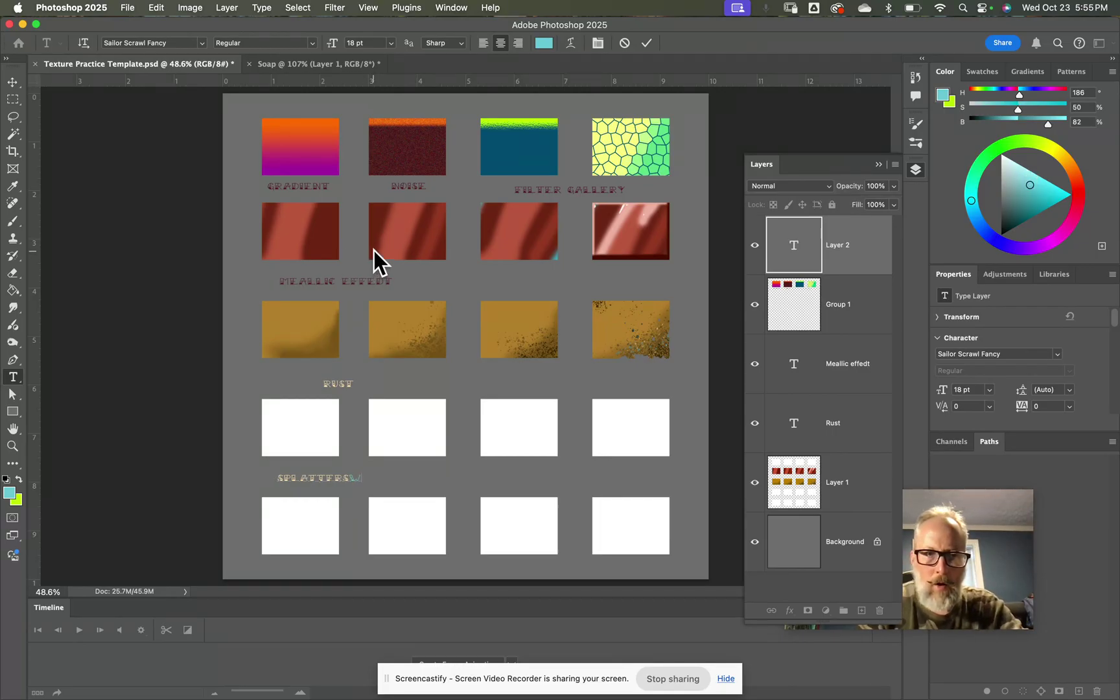
Step: Select all four white rectangles of the fourth row on Layer 1 with the Magic Wand
click(10, 129)
click(303, 430)
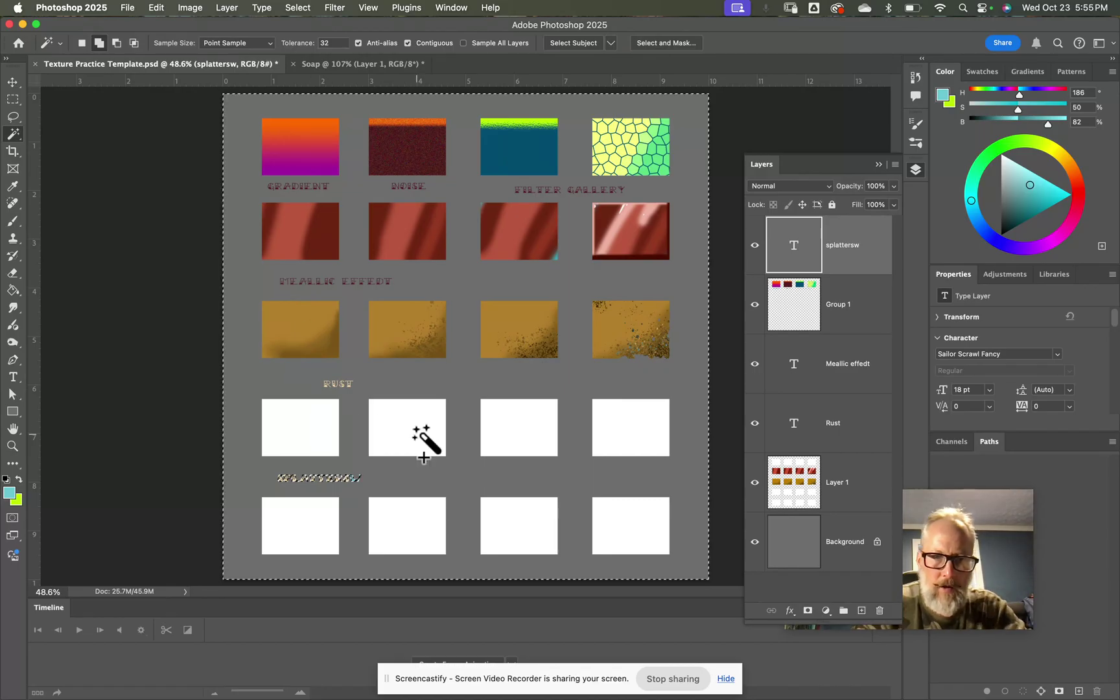
click(812, 492)
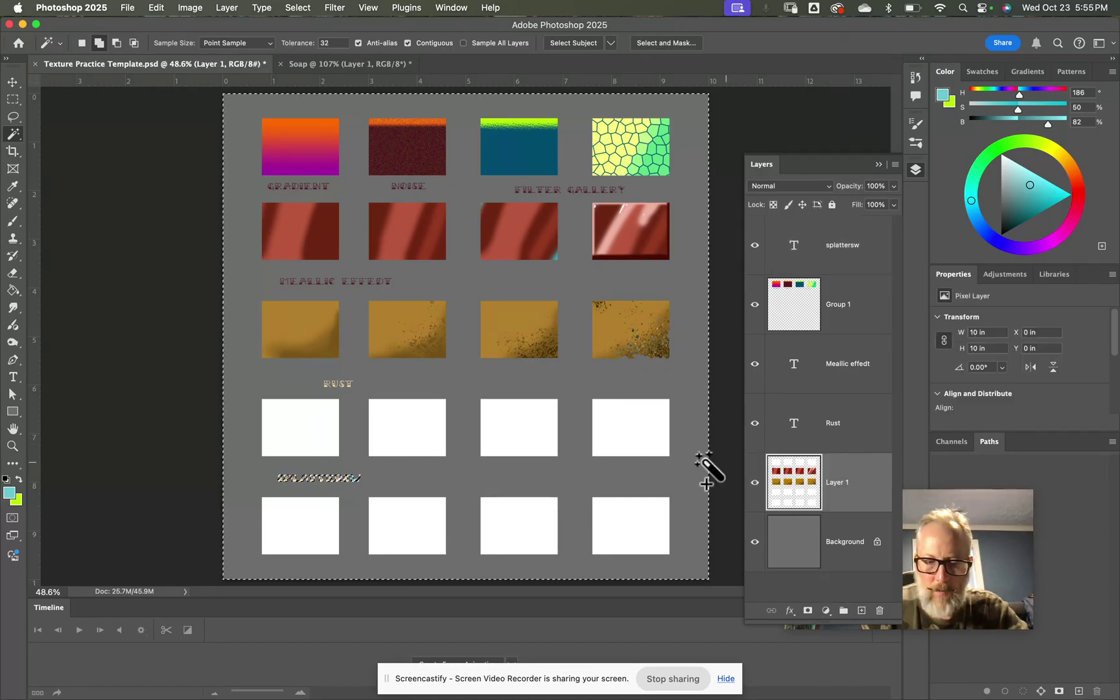
key(super+d)
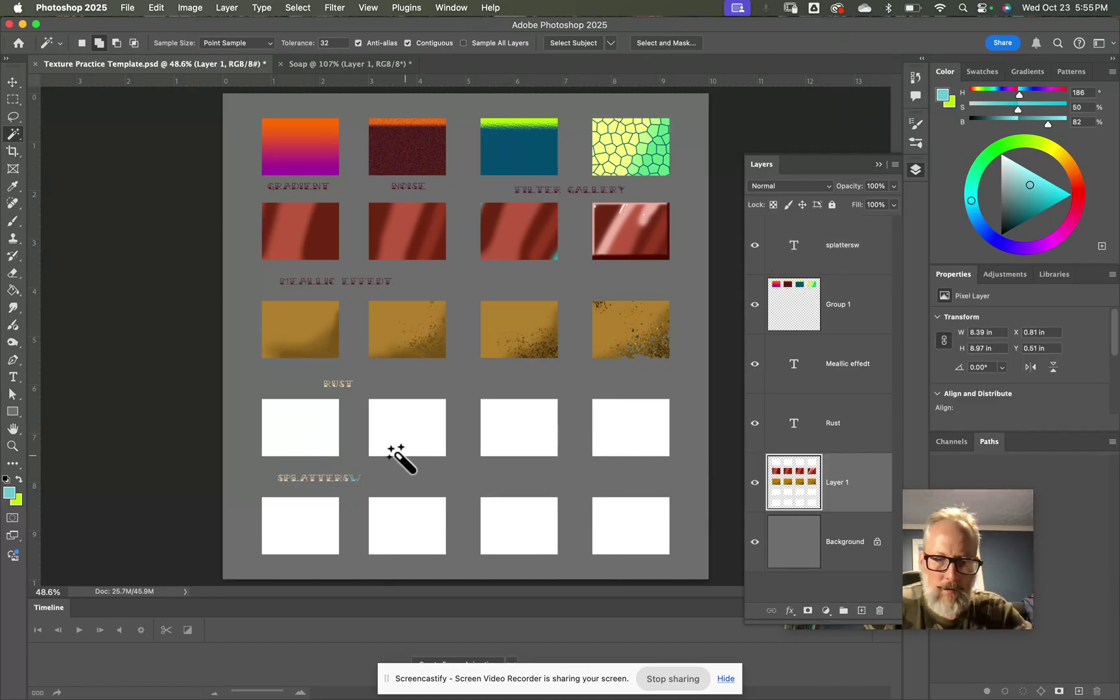
click(392, 441)
click(505, 435)
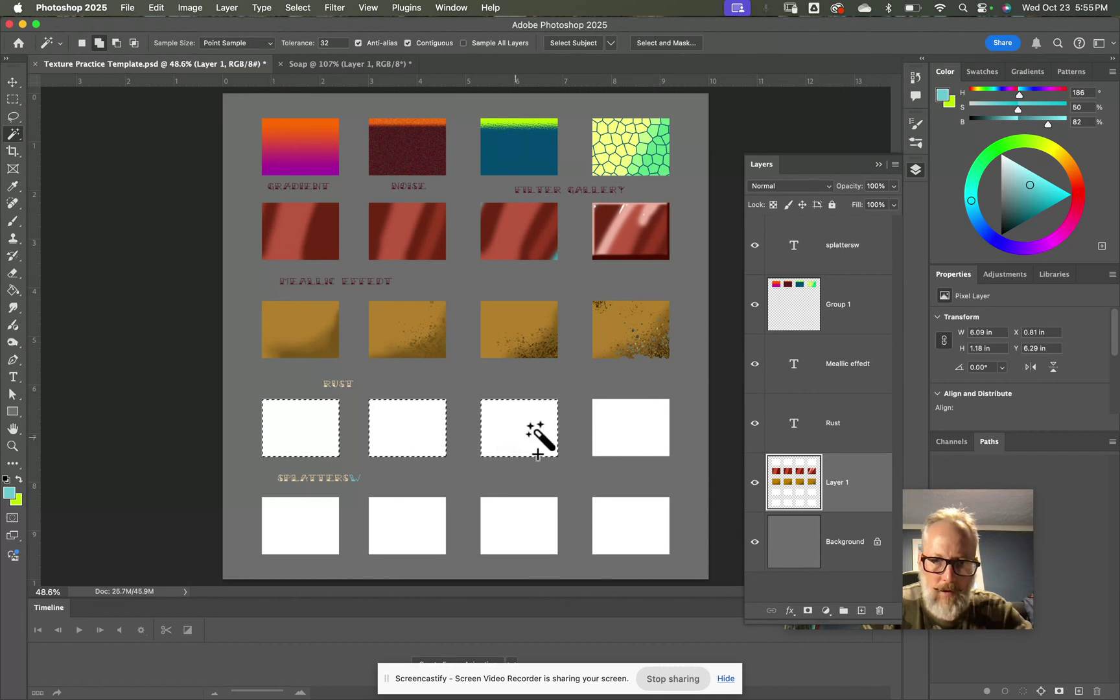
click(629, 434)
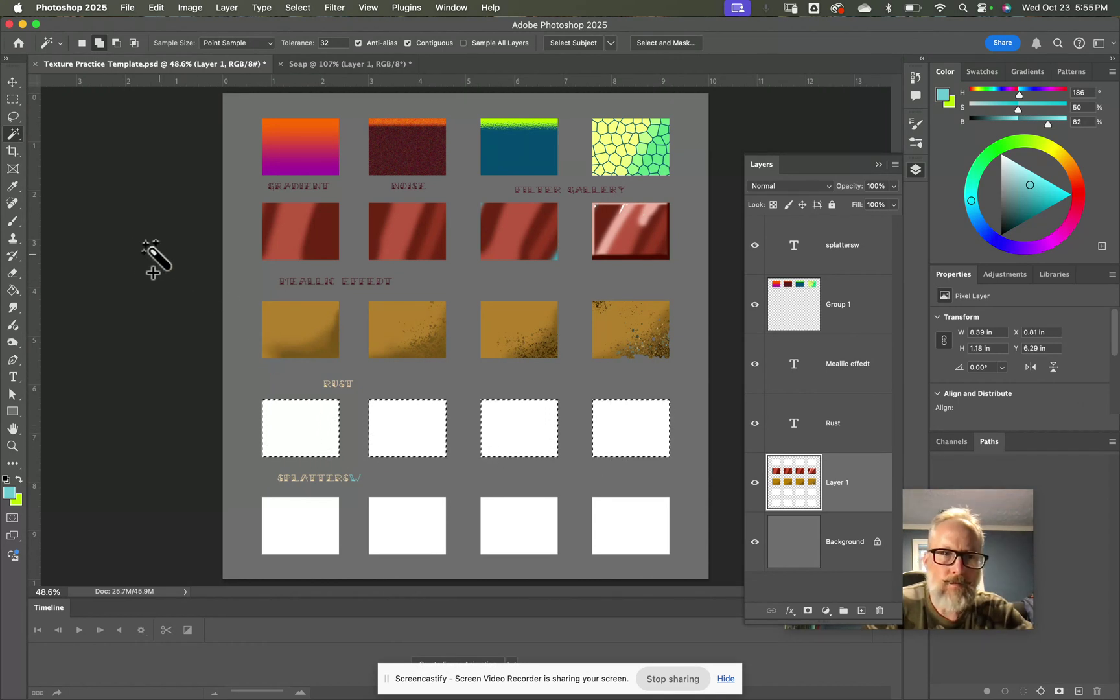
Step: Fill the four selected rectangles of the fourth row with the teal foreground colour using the Paint Bucket
click(12, 289)
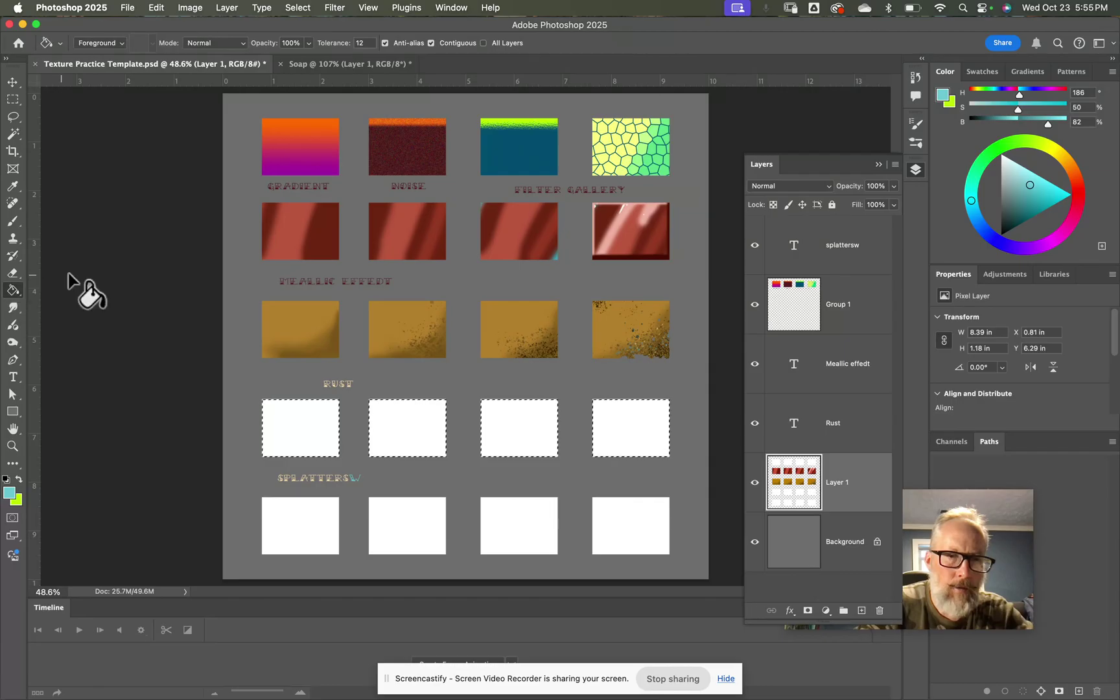
click(315, 446)
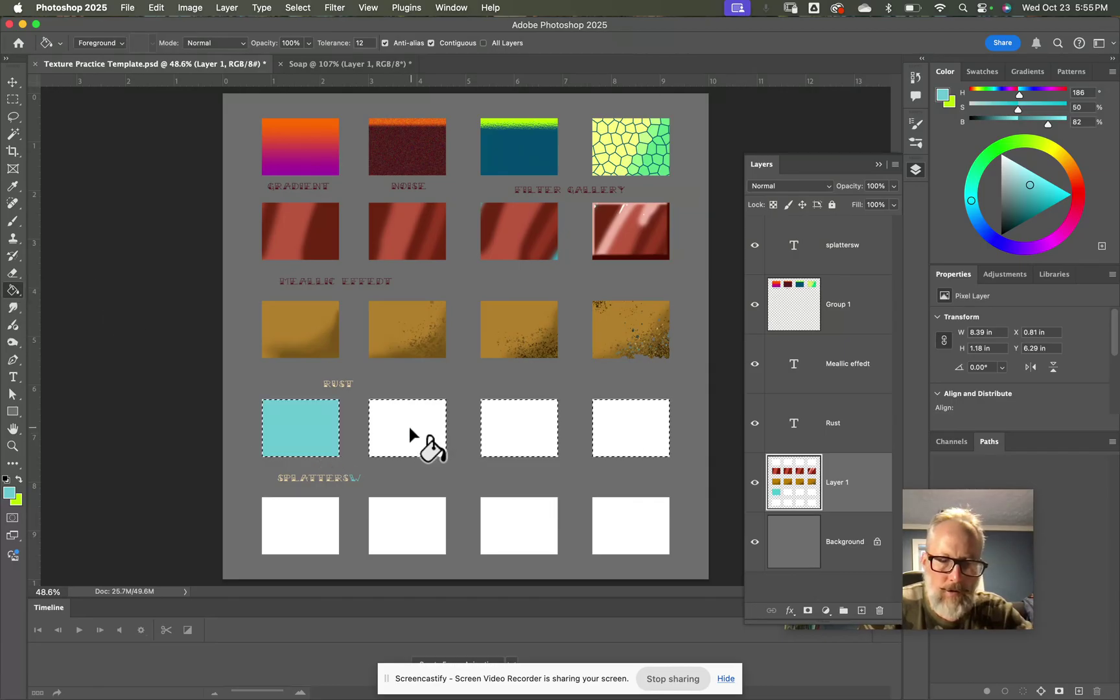
click(428, 440)
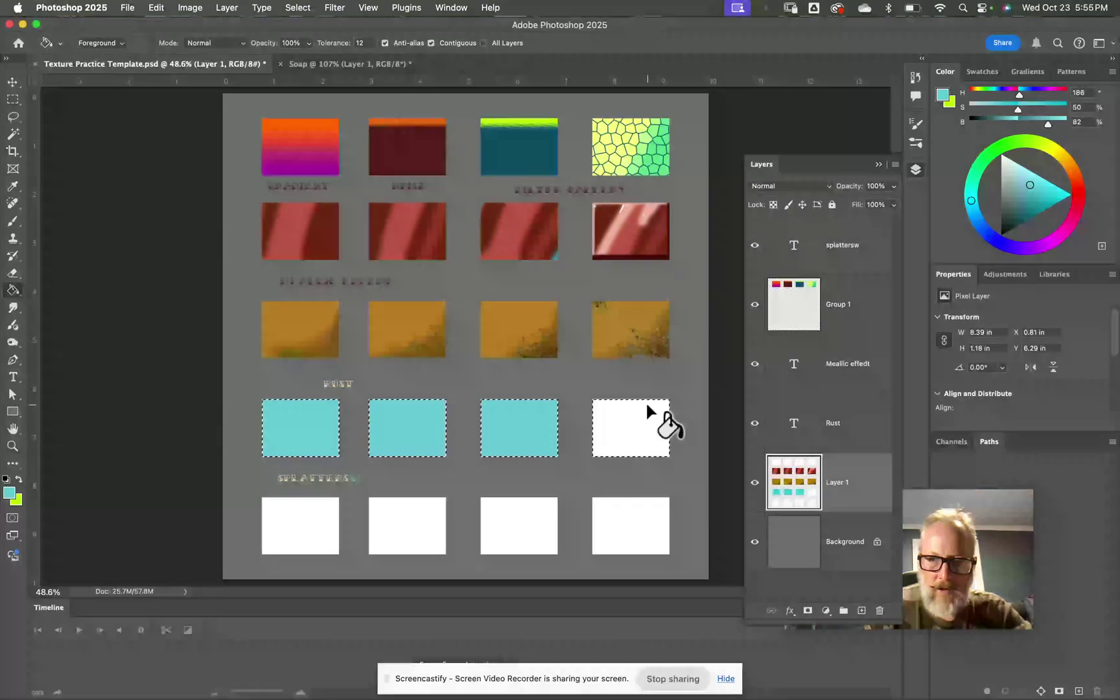
click(645, 431)
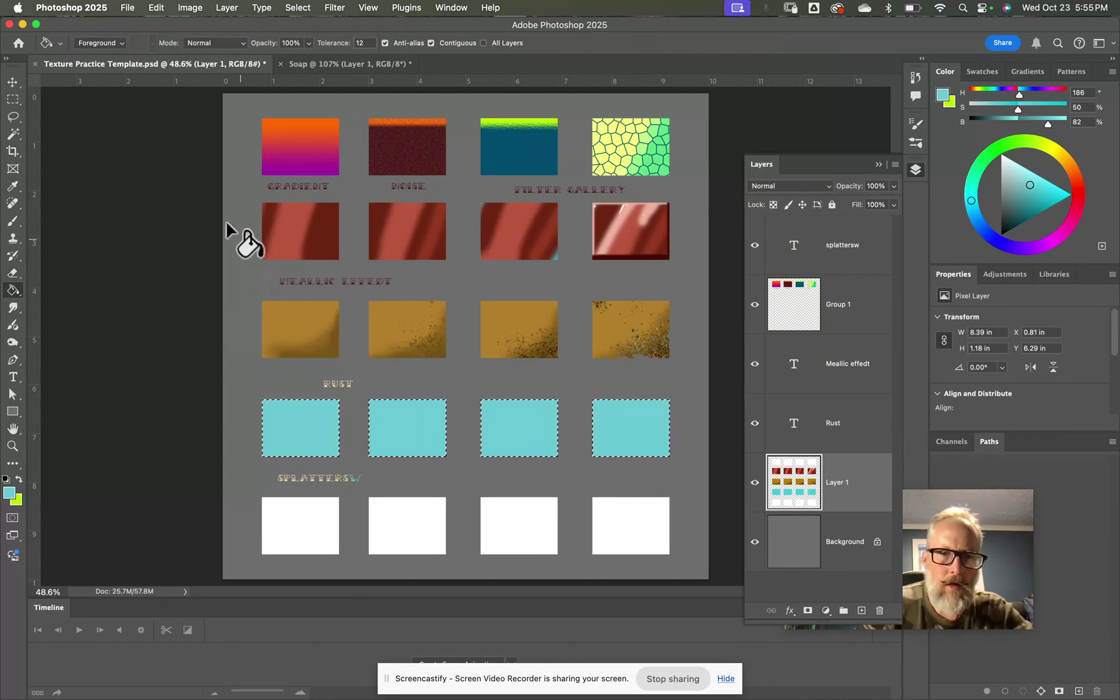
Step: Set the foreground colour to red (H 11, S 100, B 85) and spatter the first teal rectangle's lower-right area with the 125 px brush
click(1077, 184)
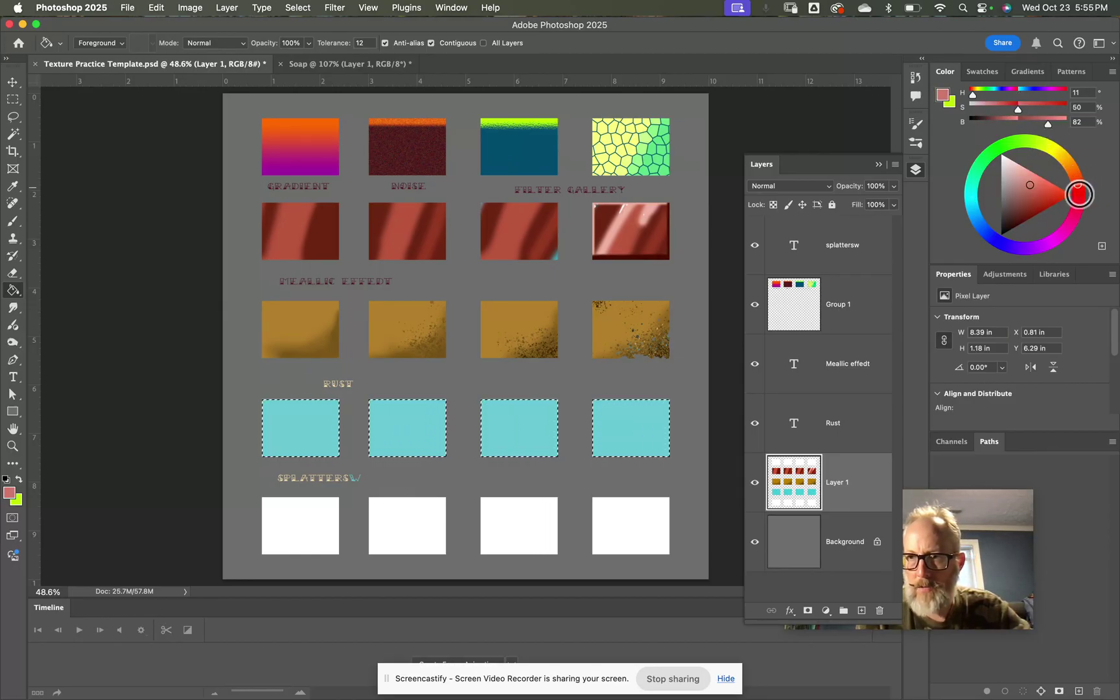
mouse_move(1055, 196)
mouse_down()
mouse_move(1071, 198)
mouse_move(1061, 201)
mouse_up()
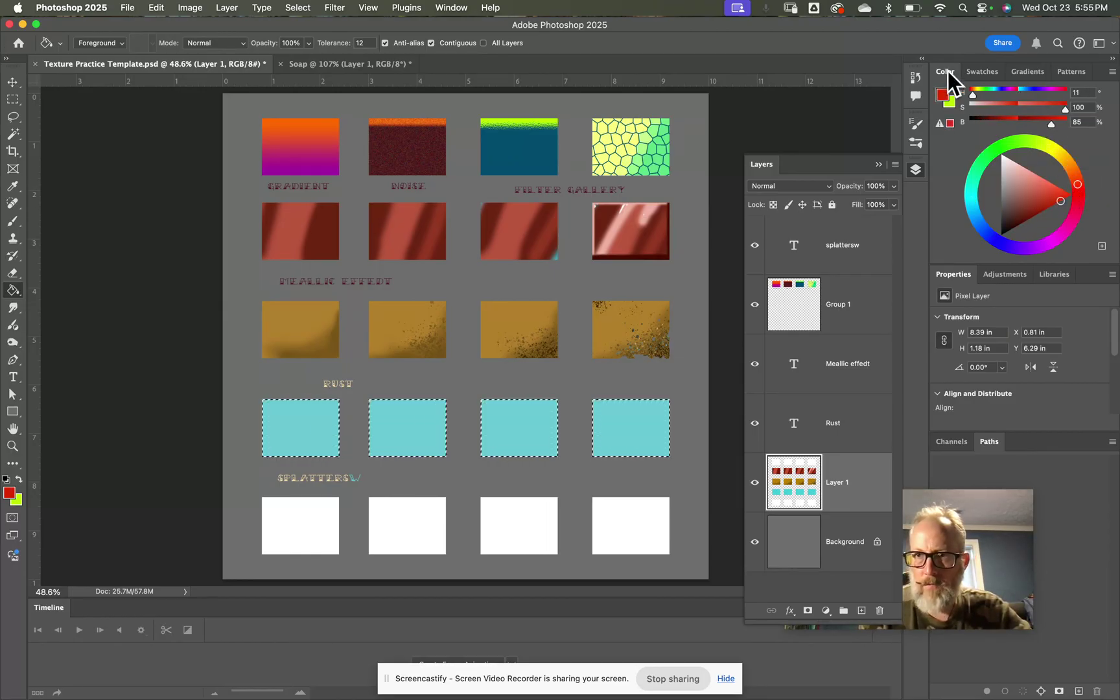
click(130, 10)
click(127, 11)
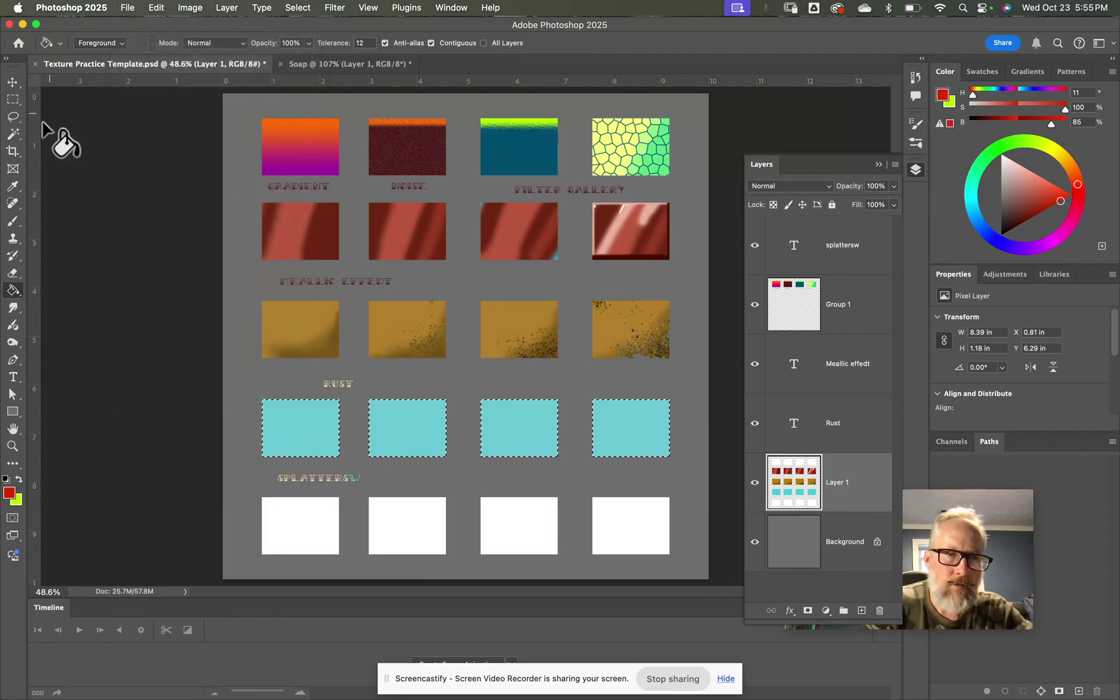
key(b)
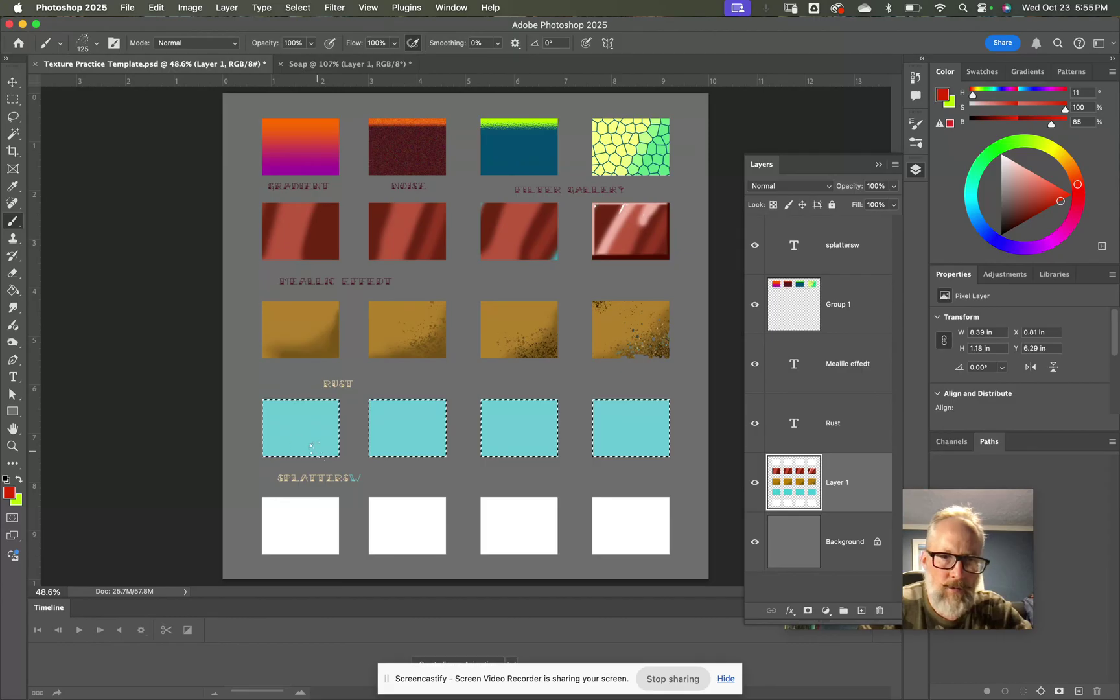
key(z)
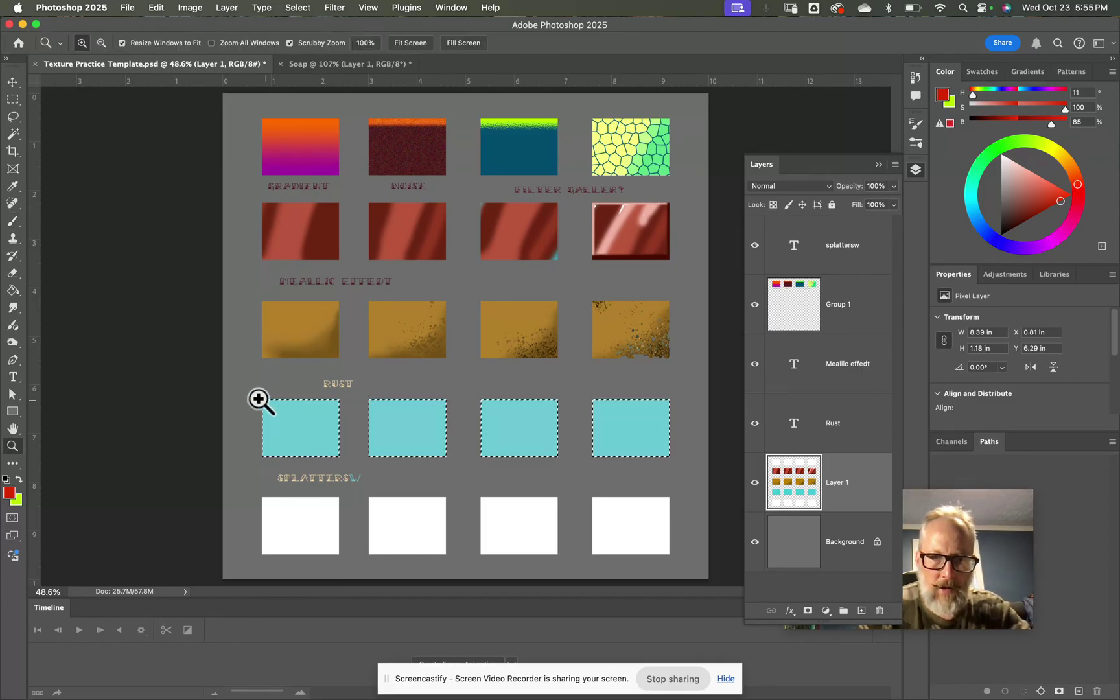
mouse_move(244, 389)
mouse_down()
mouse_move(318, 443)
mouse_move(278, 265)
mouse_move(225, 216)
mouse_up()
key(b)
mouse_move(243, 394)
mouse_down()
mouse_move(376, 242)
mouse_move(392, 324)
mouse_up()
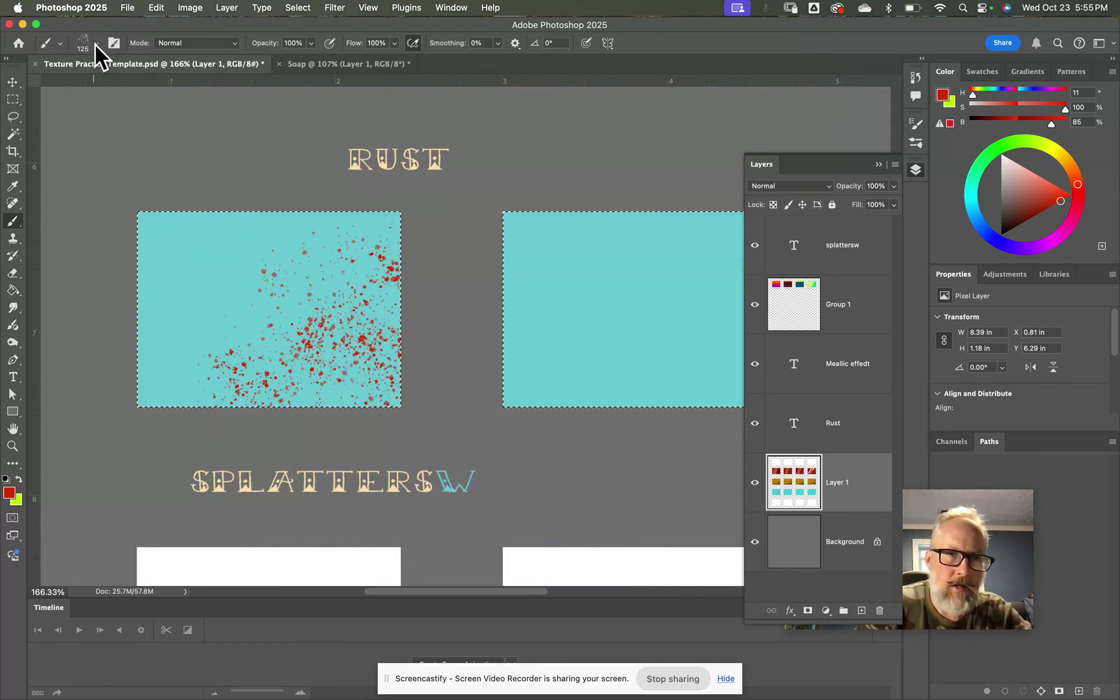
Step: Choose the Supreme Spatter brush at 284 px and paint red spatter across the second teal rectangle
drag(461, 343, 245, 340)
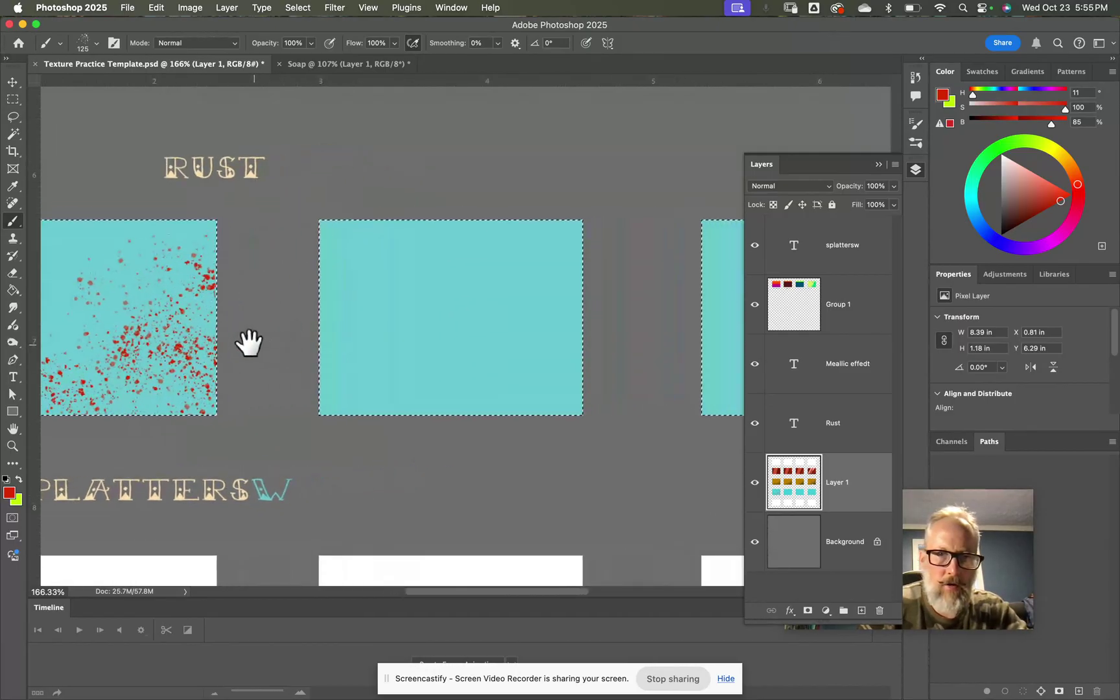
click(98, 44)
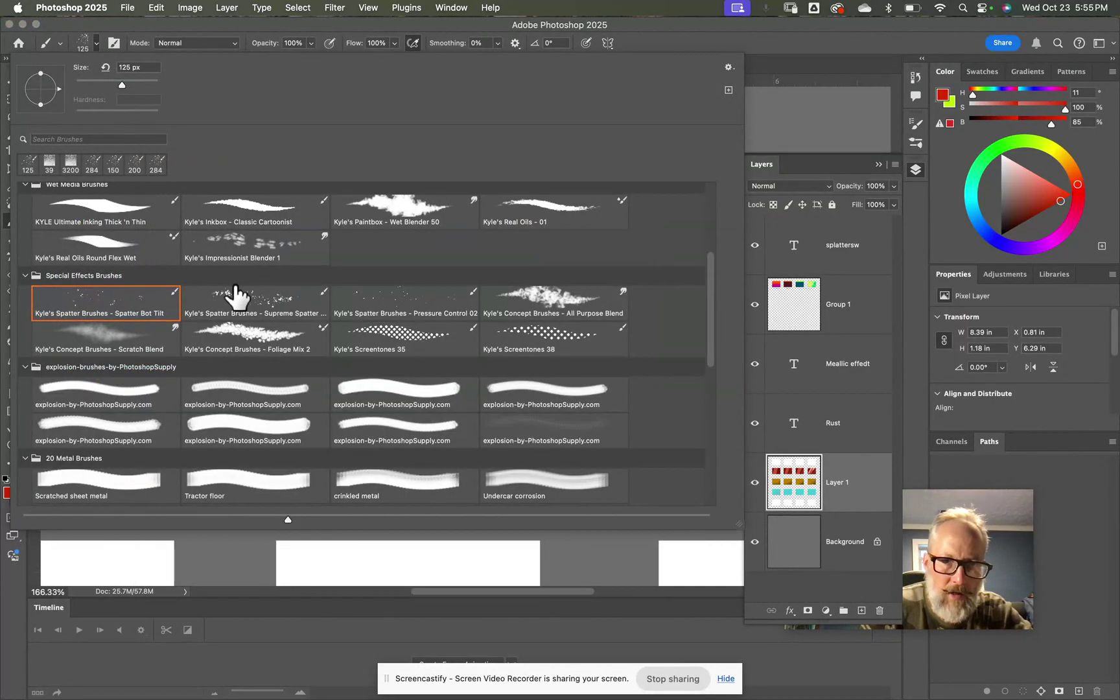
click(263, 300)
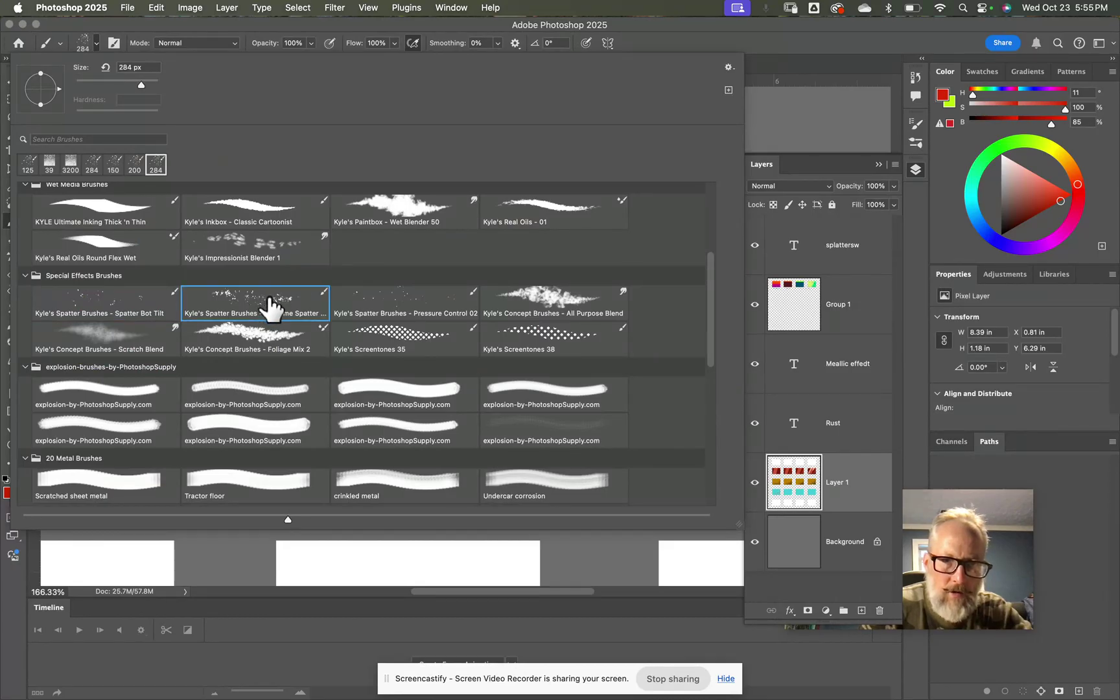
click(681, 39)
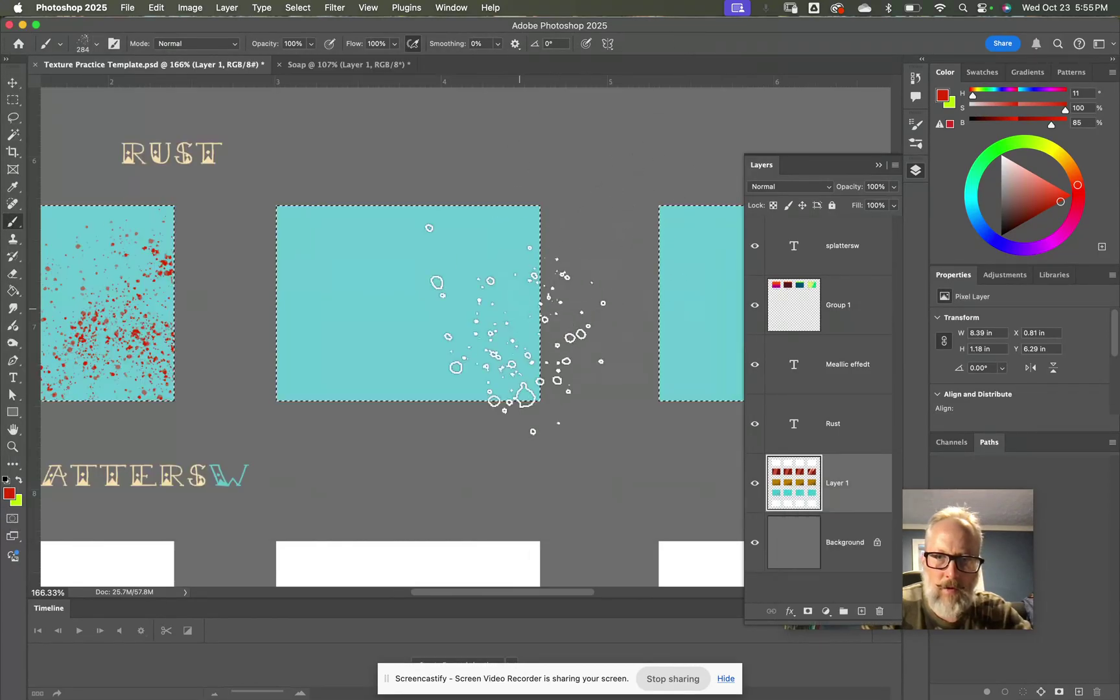
mouse_move(413, 387)
mouse_down()
mouse_move(538, 262)
mouse_move(550, 278)
mouse_up()
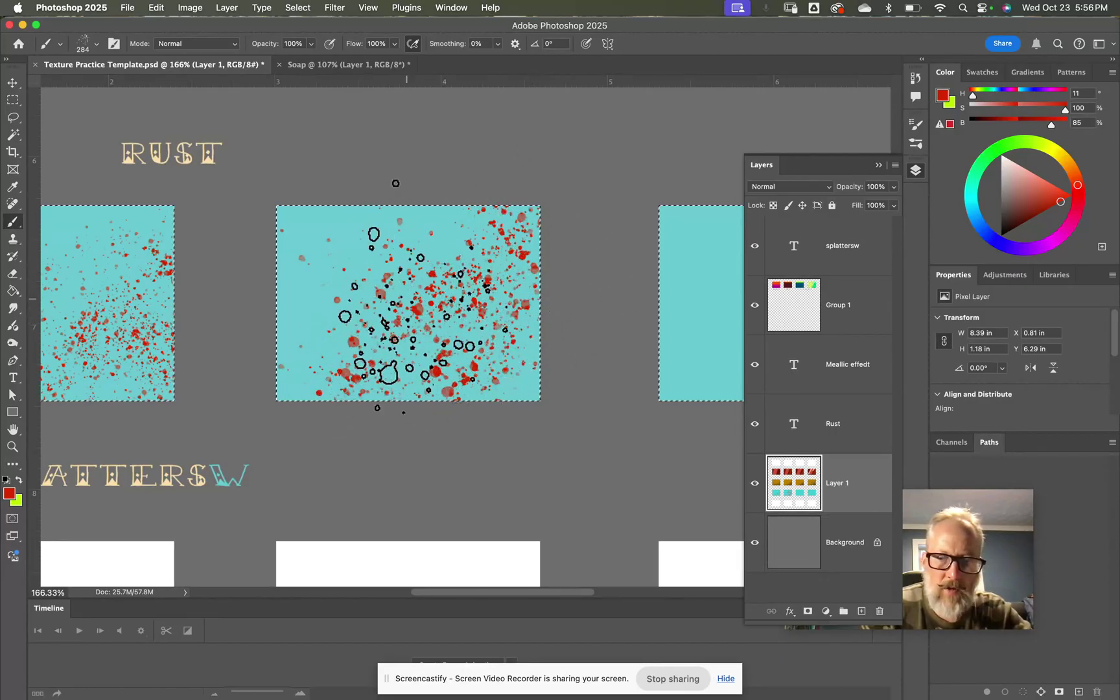
Step: Enlarge the spatter brush to 700 px and add bigger red drops diagonally over the second teal rectangle
key(bracketright)
key(bracketright)
key(bracketright)
key(bracketright)
key(bracketright)
mouse_move(341, 206)
mouse_down()
mouse_move(576, 341)
mouse_move(549, 347)
mouse_up()
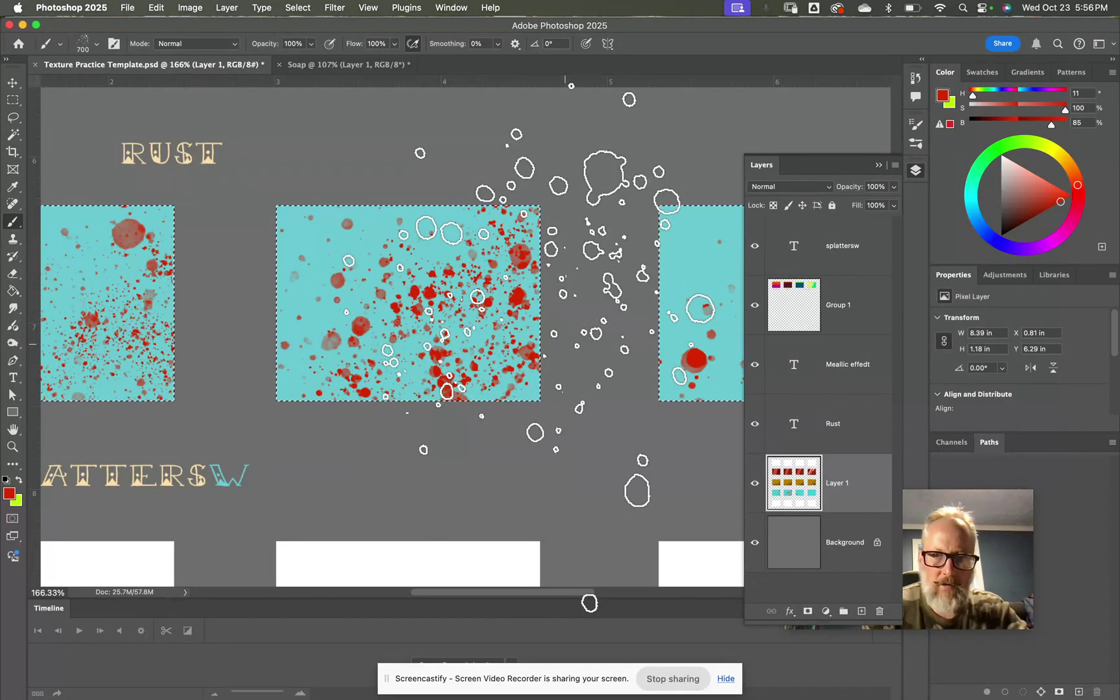
Step: Set the foreground colour to bright green with hue 123, saturation 80 and brightness 96 for the third teal rectangle
mouse_move(458, 332)
mouse_down()
mouse_move(195, 336)
mouse_move(287, 337)
mouse_up()
drag(368, 335, 102, 325)
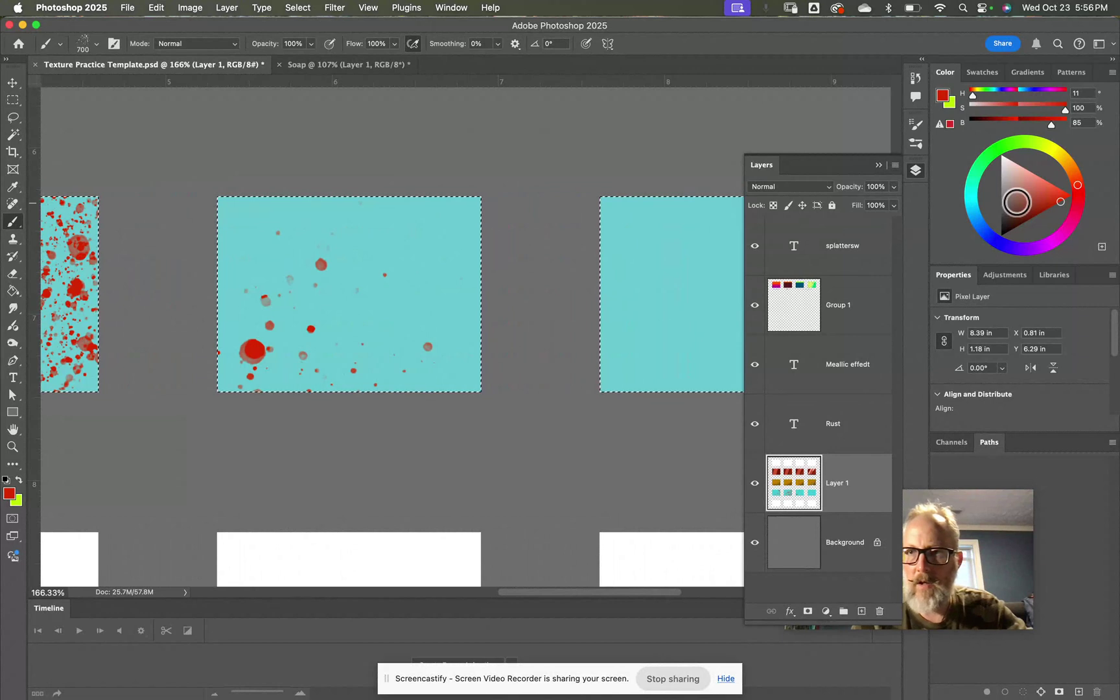
drag(1025, 216, 1019, 211)
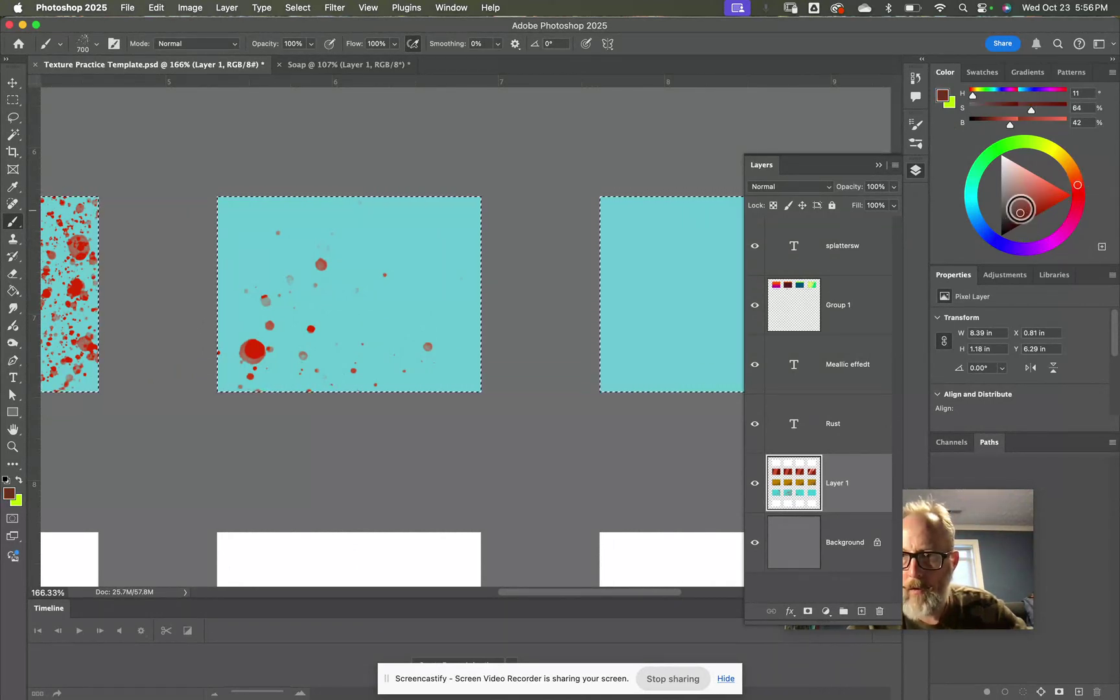
click(986, 214)
click(975, 190)
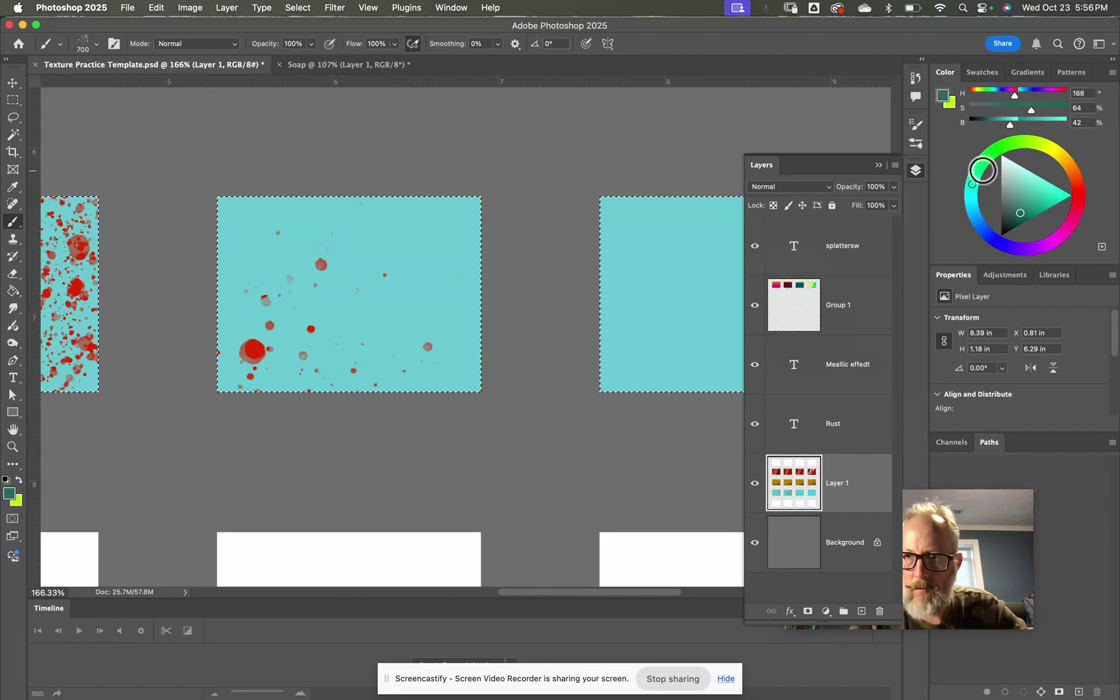
drag(1021, 207, 1053, 187)
click(993, 151)
click(1055, 190)
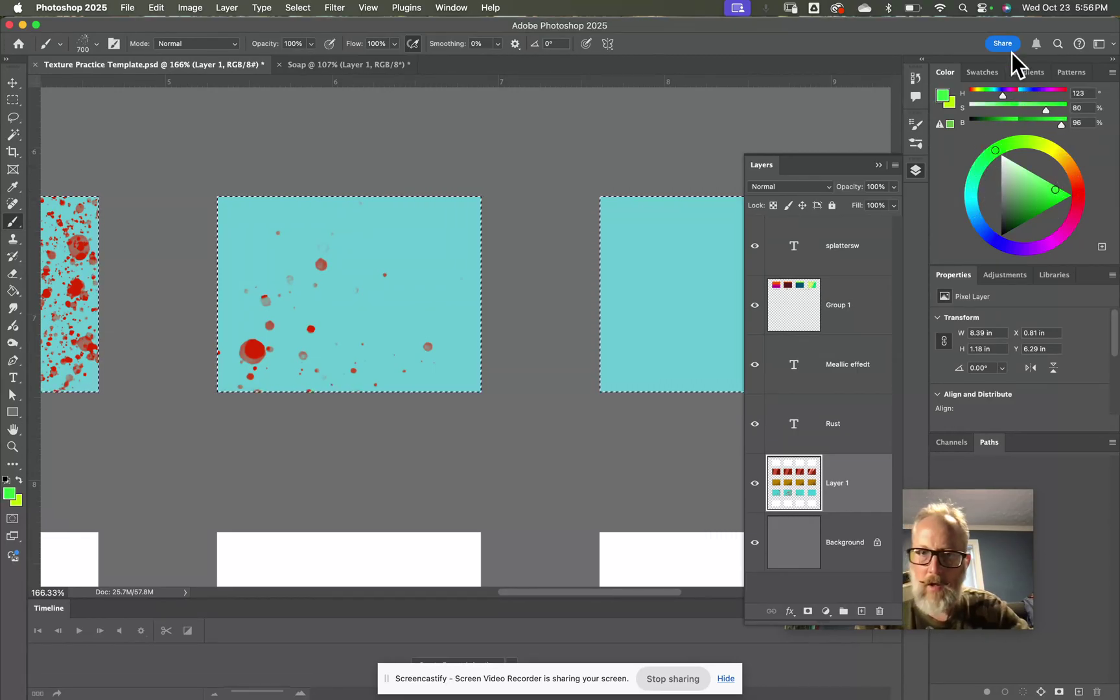
Step: Deselect, reduce the spatter brush to 150 px and paint dense green spatter over the third teal rectangle and past its edges
key(super+d)
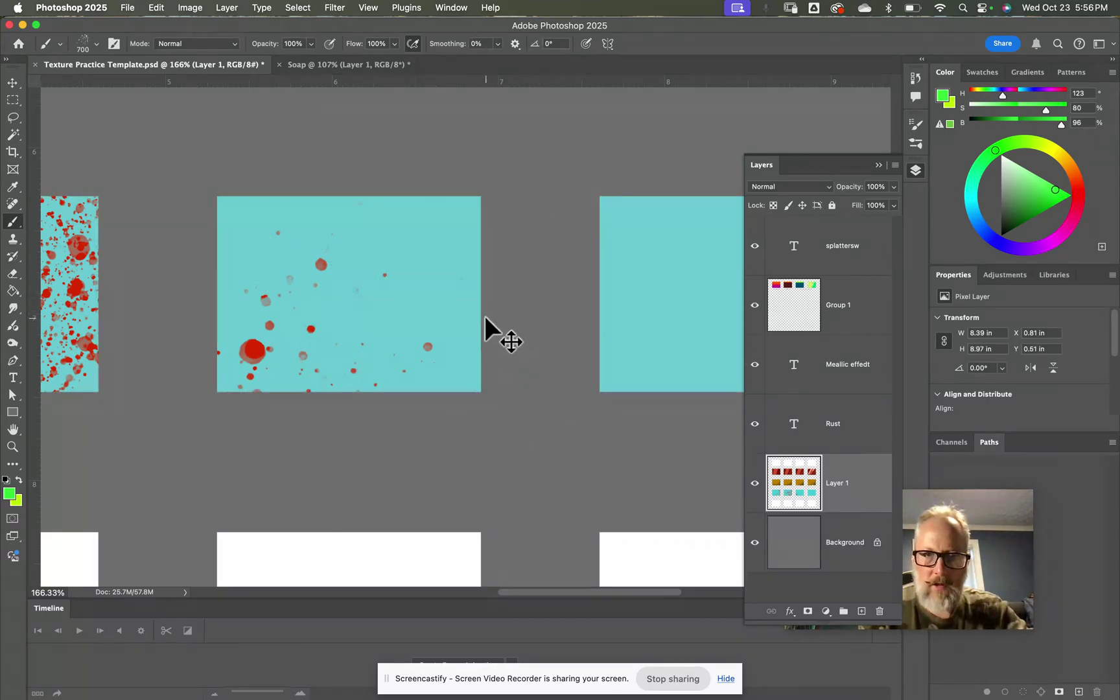
key(bracketleft)
key(bracketleft)
key(bracketleft)
key(bracketleft)
key(bracketleft)
key(bracketleft)
key(bracketleft)
key(bracketleft)
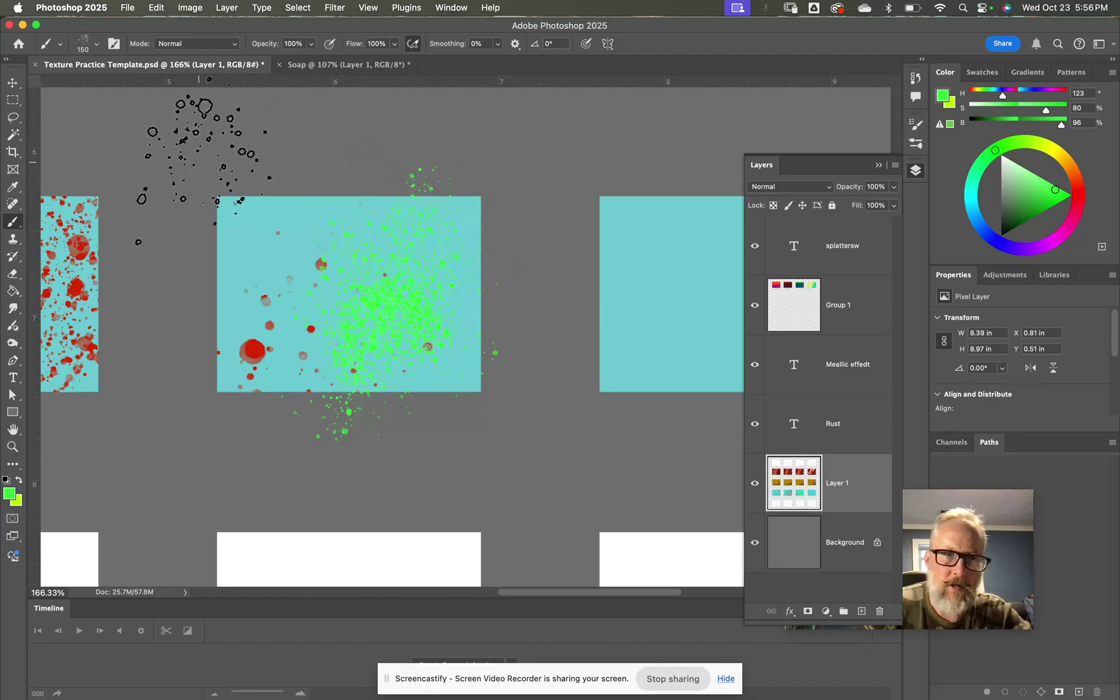
Step: Smudge the green drops beyond the third teal rectangle's edges and add darker green spatter with hue 123, saturation 78 and brightness 65
click(13, 308)
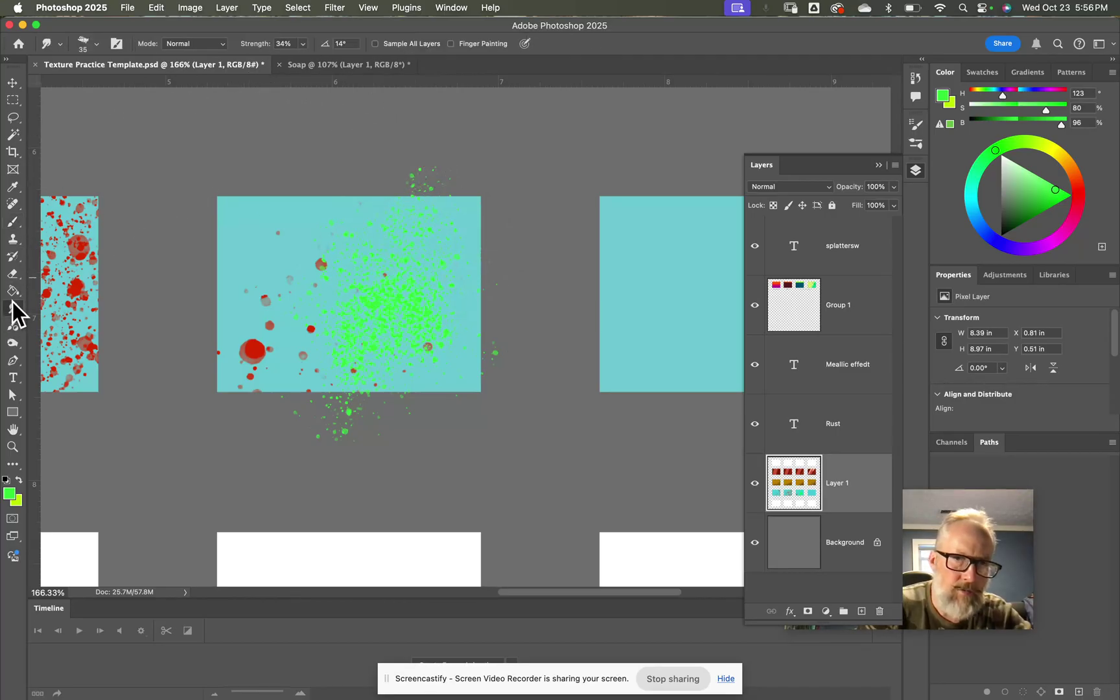
drag(433, 197, 453, 154)
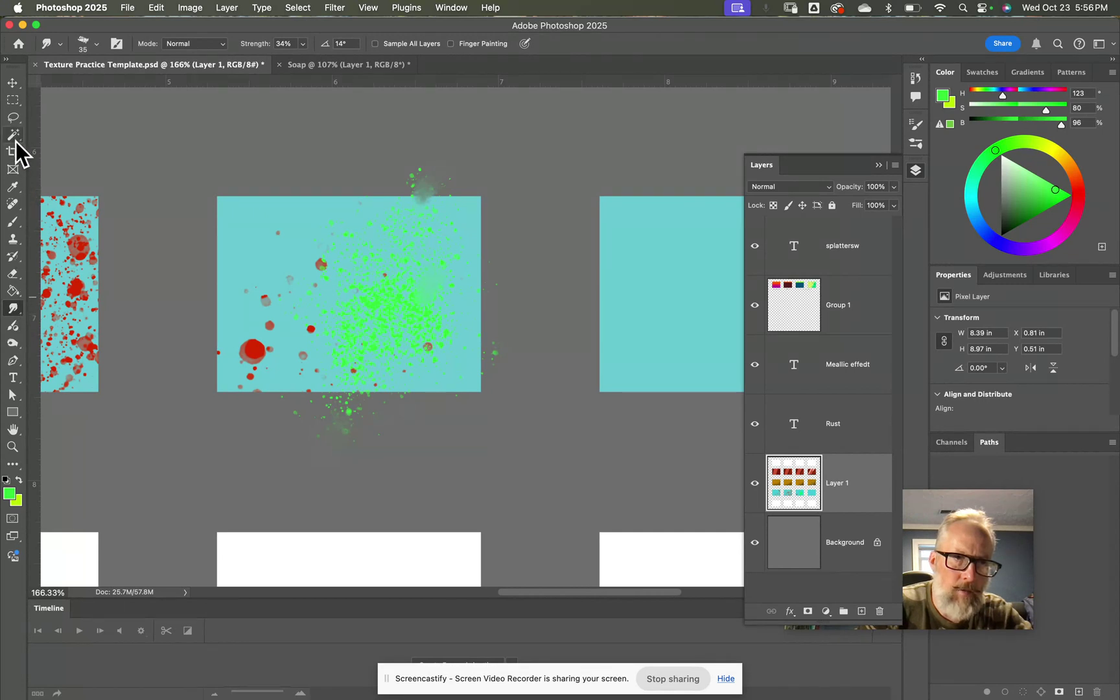
click(13, 222)
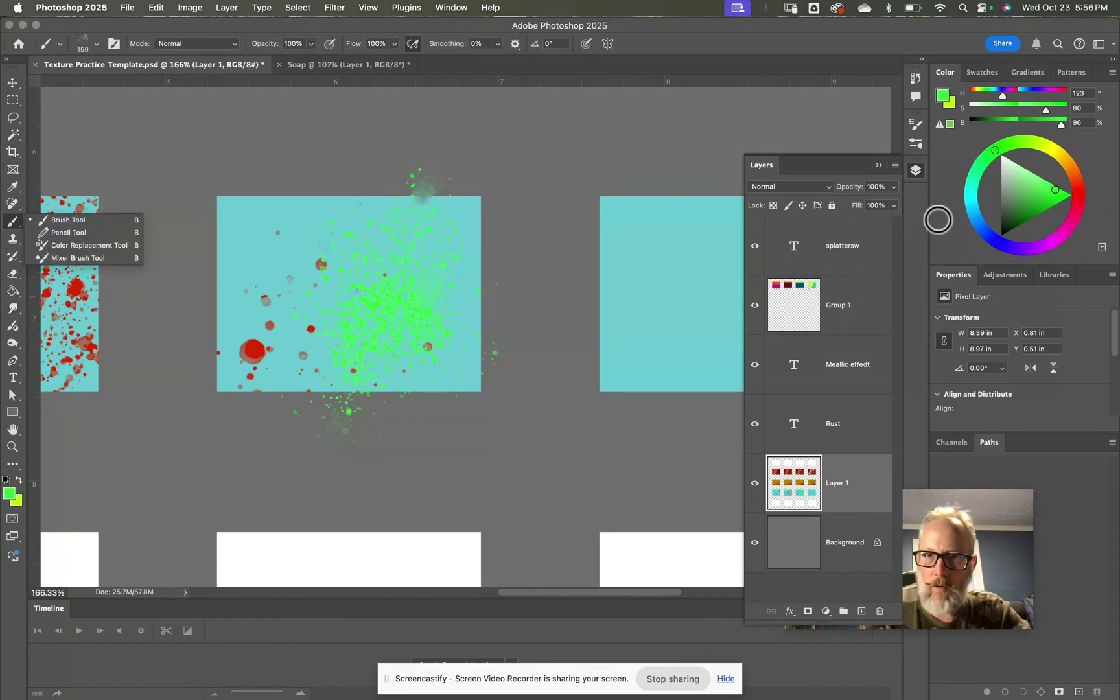
alt+click(383, 301)
drag(1047, 208, 1037, 204)
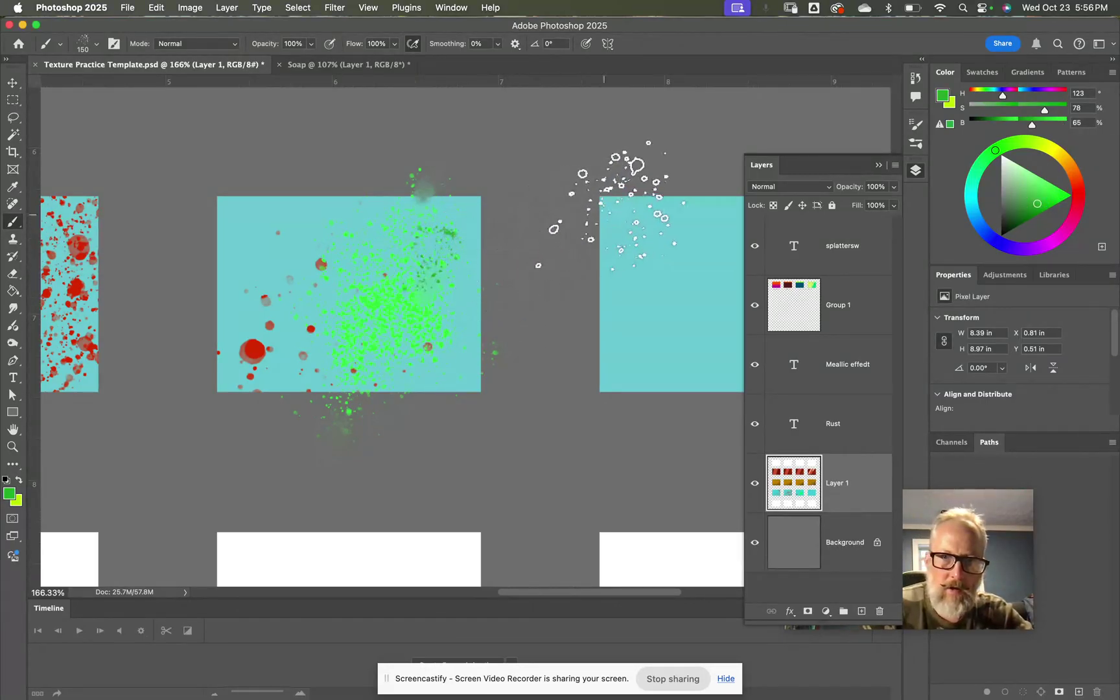
Step: Select the fourth teal rectangle with the Magic Wand and add a new empty layer above Layer 1 for its spatter
mouse_move(427, 317)
mouse_down()
mouse_move(440, 260)
mouse_move(306, 333)
mouse_move(201, 320)
mouse_move(188, 295)
mouse_up()
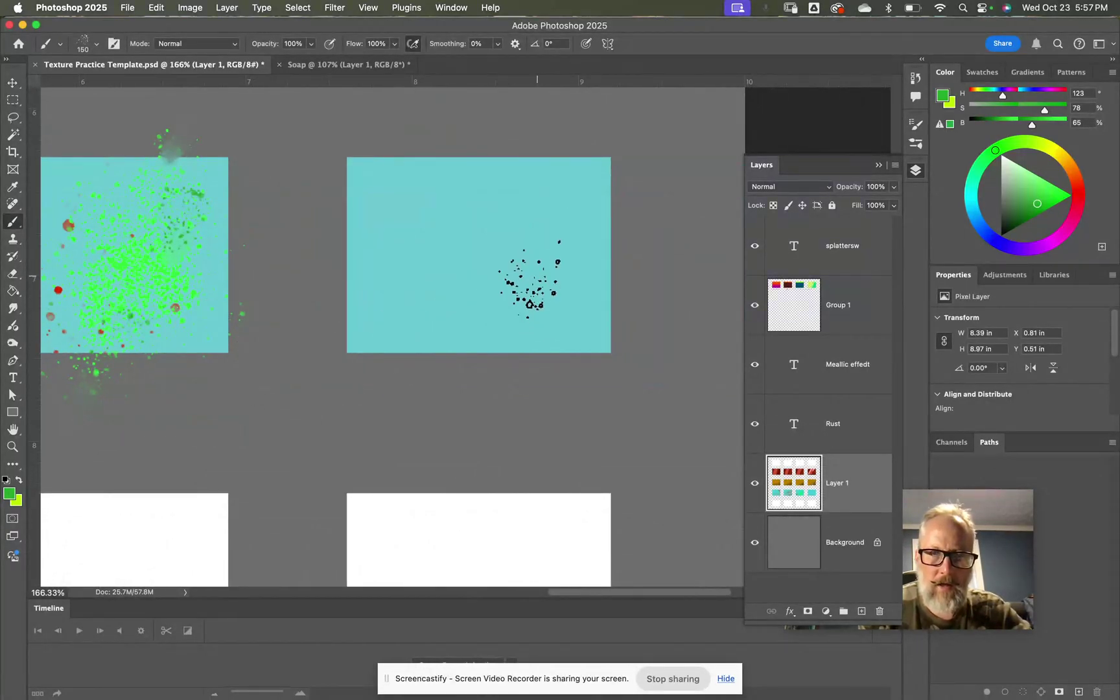
click(12, 134)
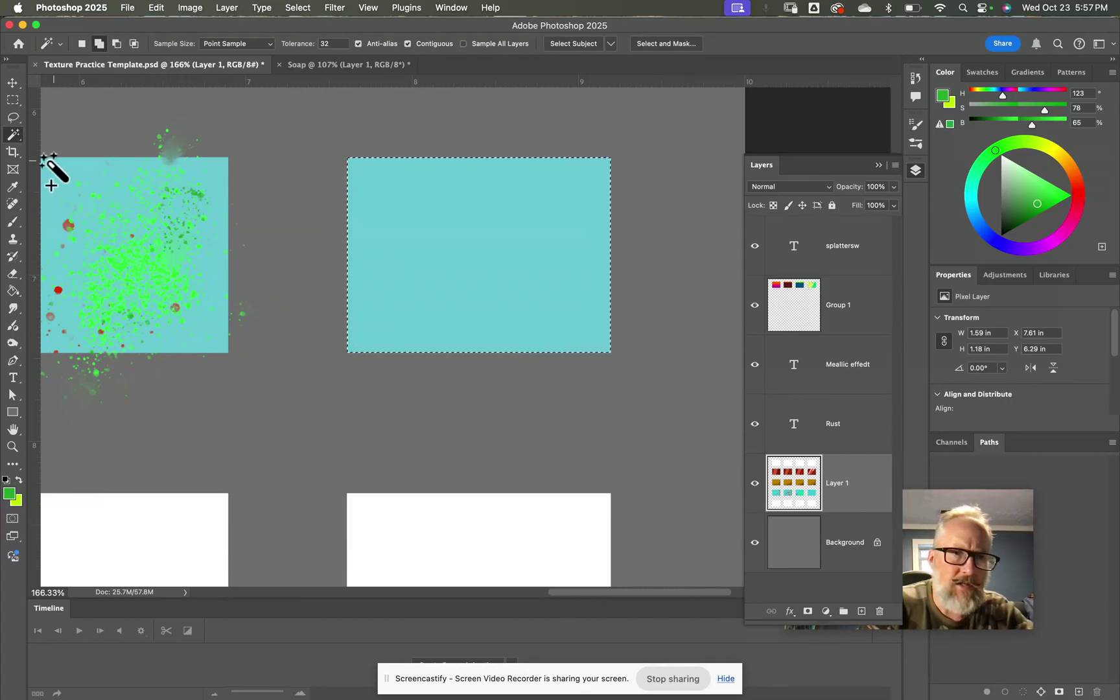
click(13, 221)
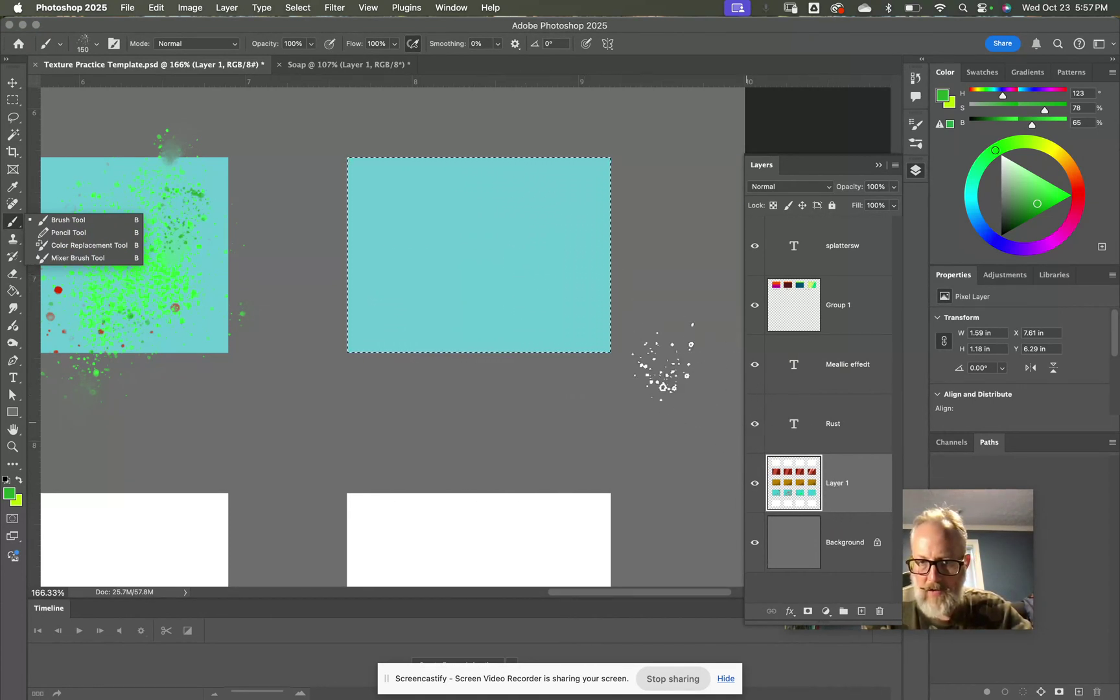
click(754, 485)
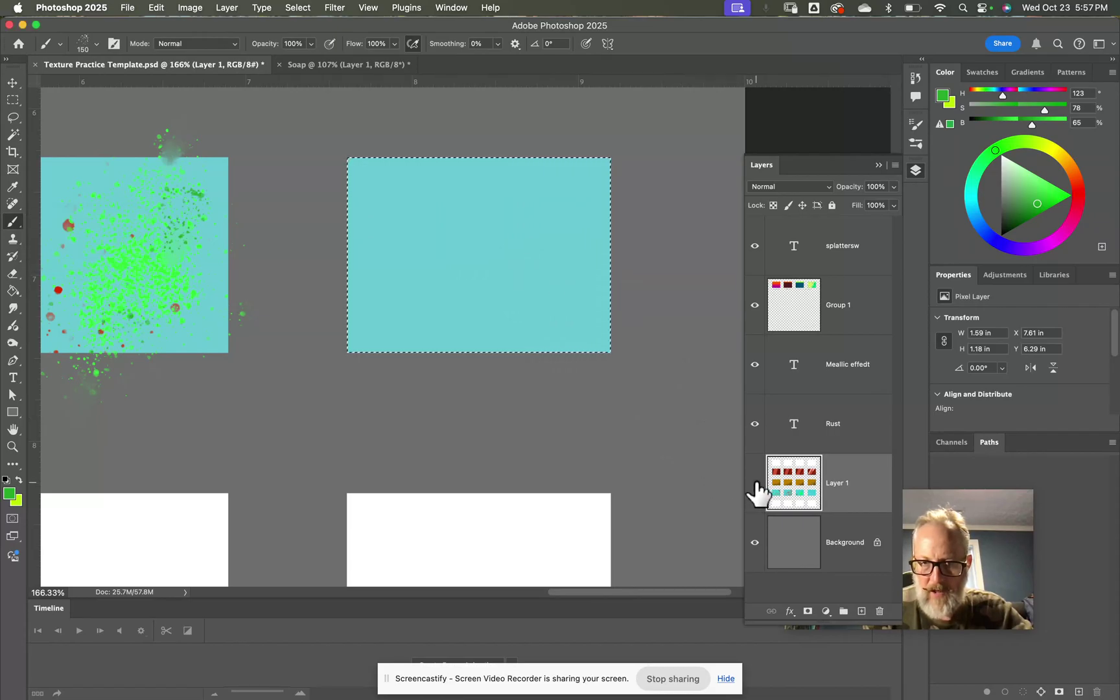
click(754, 487)
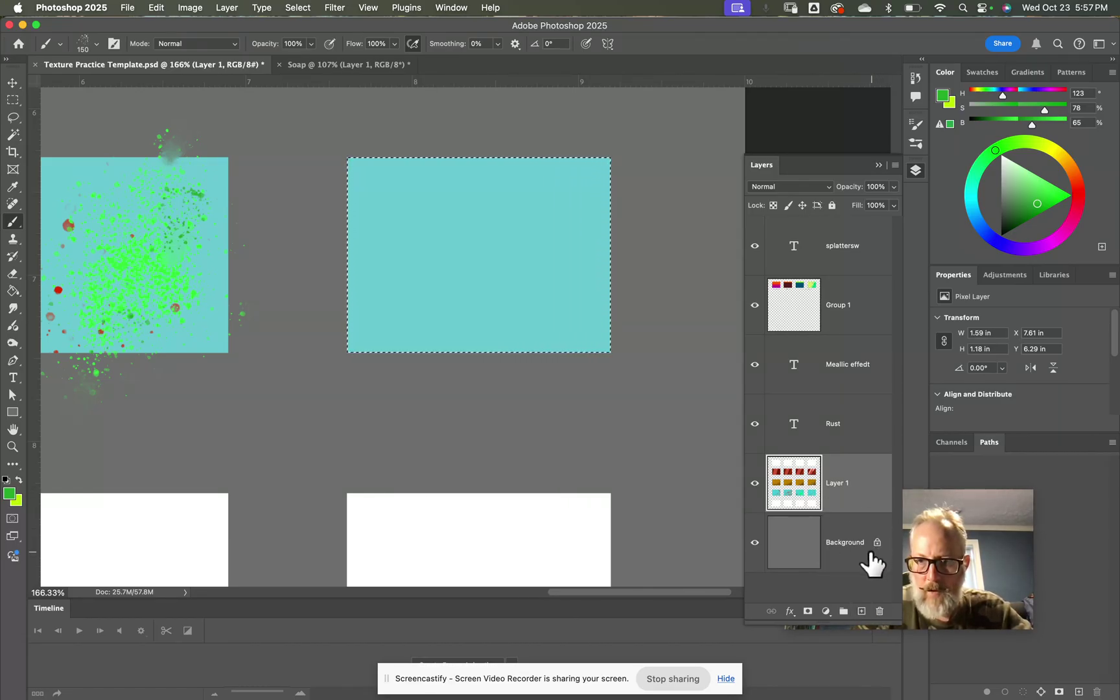
click(861, 610)
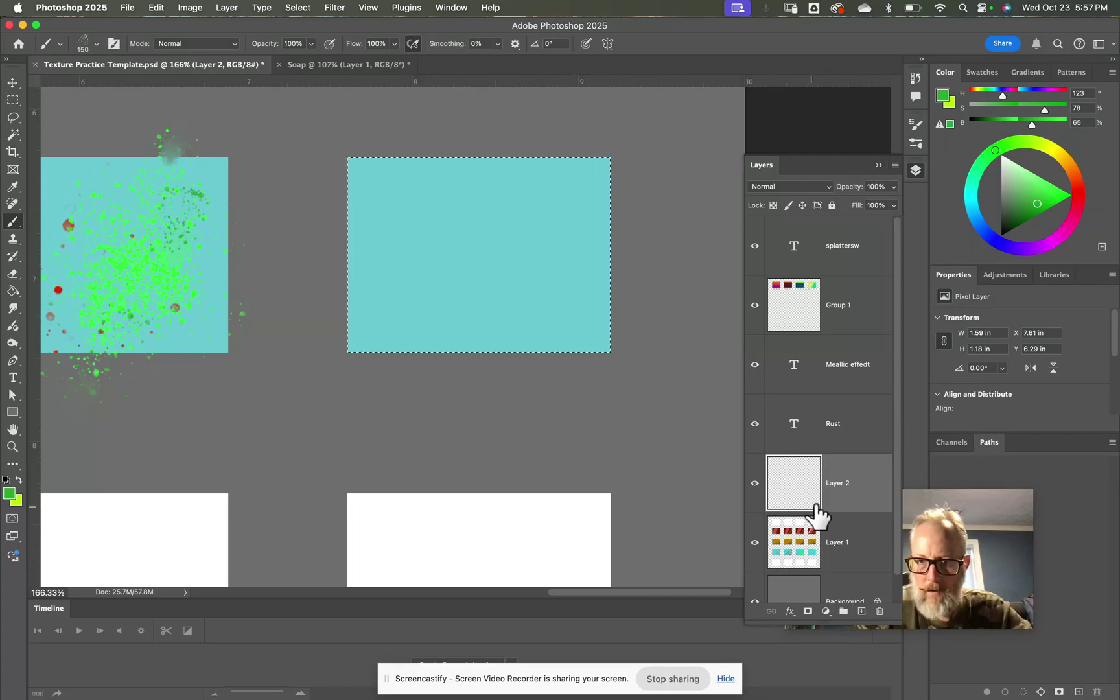
Step: Paint dark green spatter inside the selected fourth rectangle on the new layer, enlarging the brush to 400 px for bigger drops
click(478, 314)
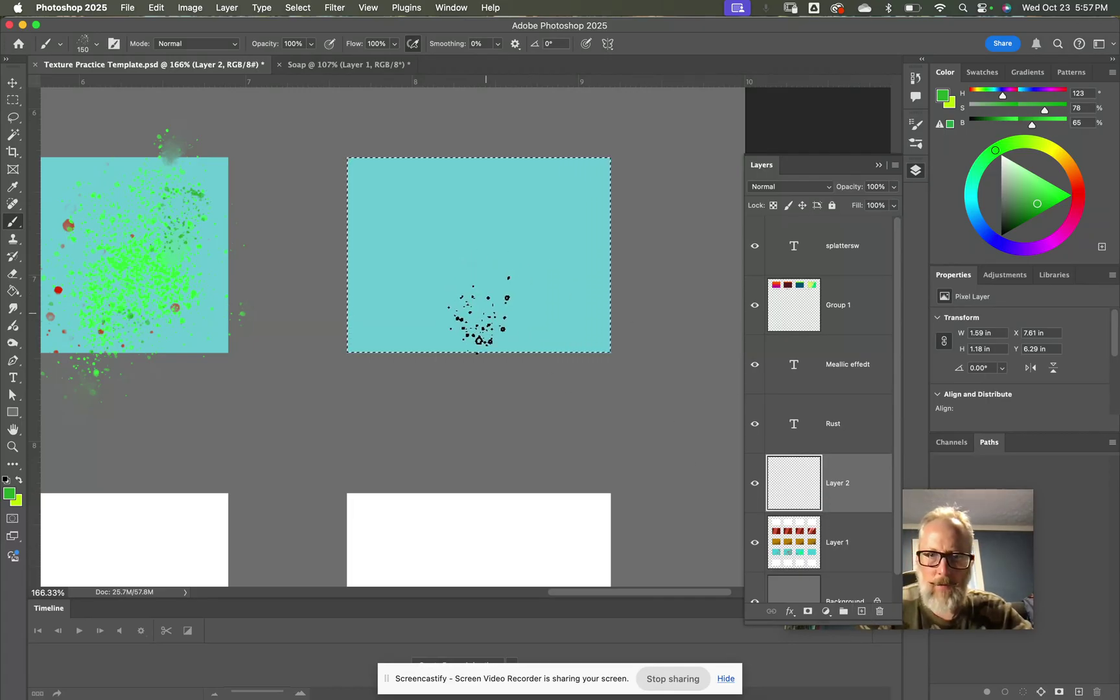
key(bracketright)
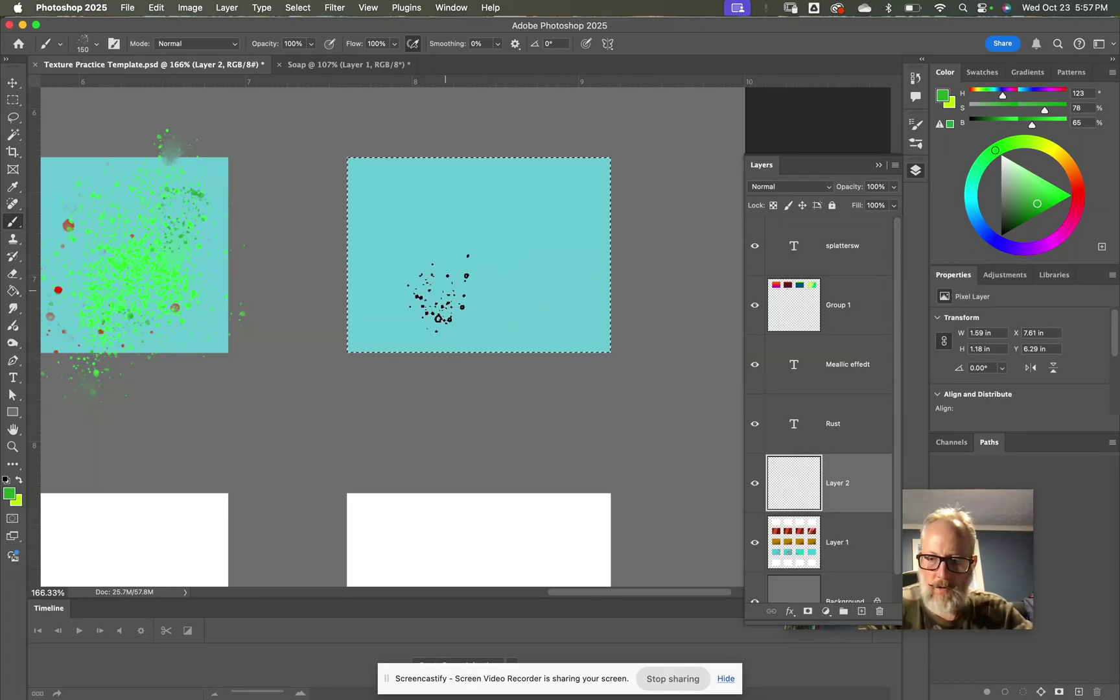
key(bracketright)
mouse_move(482, 307)
mouse_down()
mouse_move(507, 307)
mouse_move(600, 249)
mouse_move(466, 289)
mouse_move(475, 275)
mouse_move(548, 258)
mouse_up()
key(bracketright)
key(bracketright)
key(bracketright)
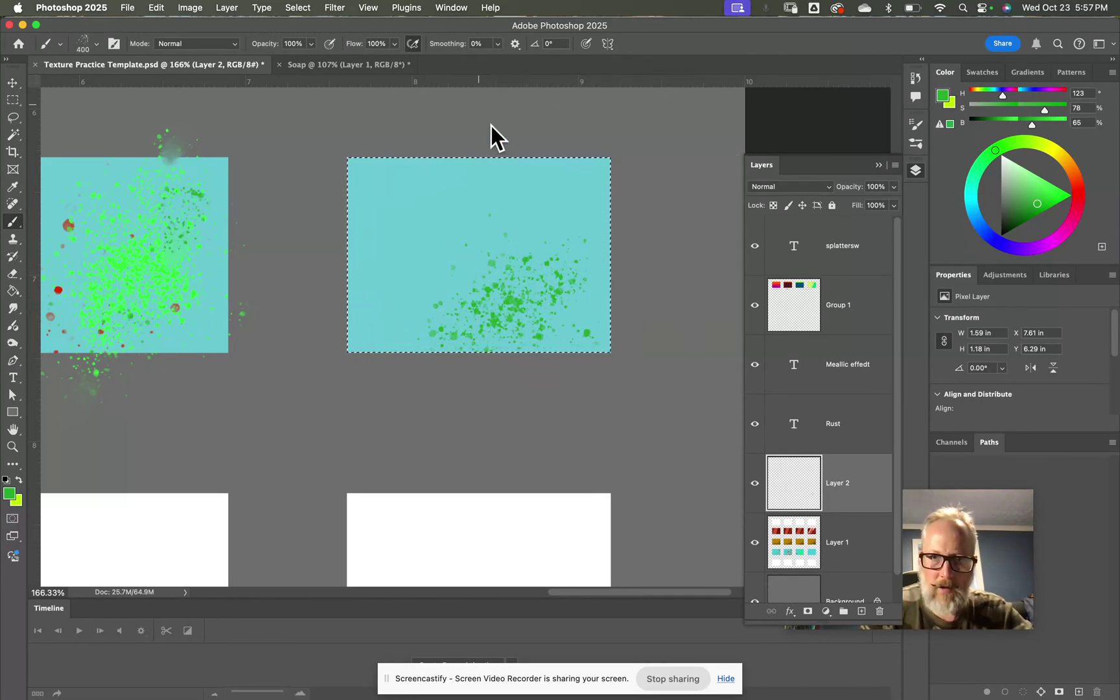
mouse_move(588, 293)
mouse_down()
mouse_move(569, 339)
mouse_move(543, 355)
mouse_move(572, 287)
mouse_move(499, 317)
mouse_up()
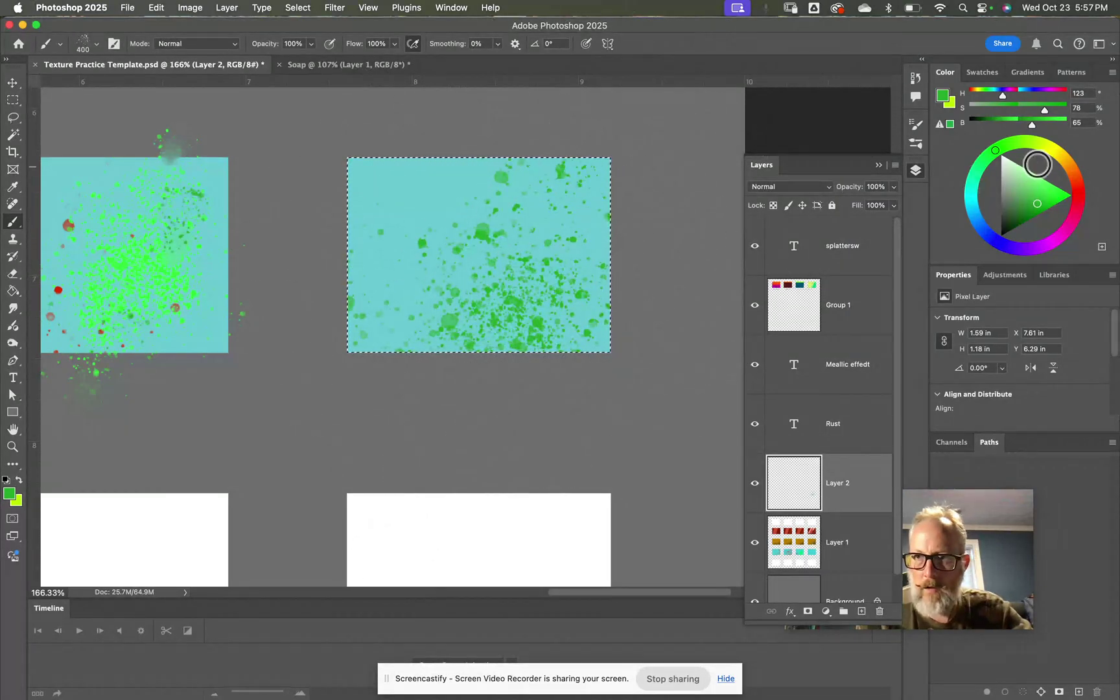
Step: Add yellow-green spatter with hue 75, saturation 60 and brightness 78 to the fourth rectangle, and reduce the brush to 175 px
click(1037, 149)
click(1034, 191)
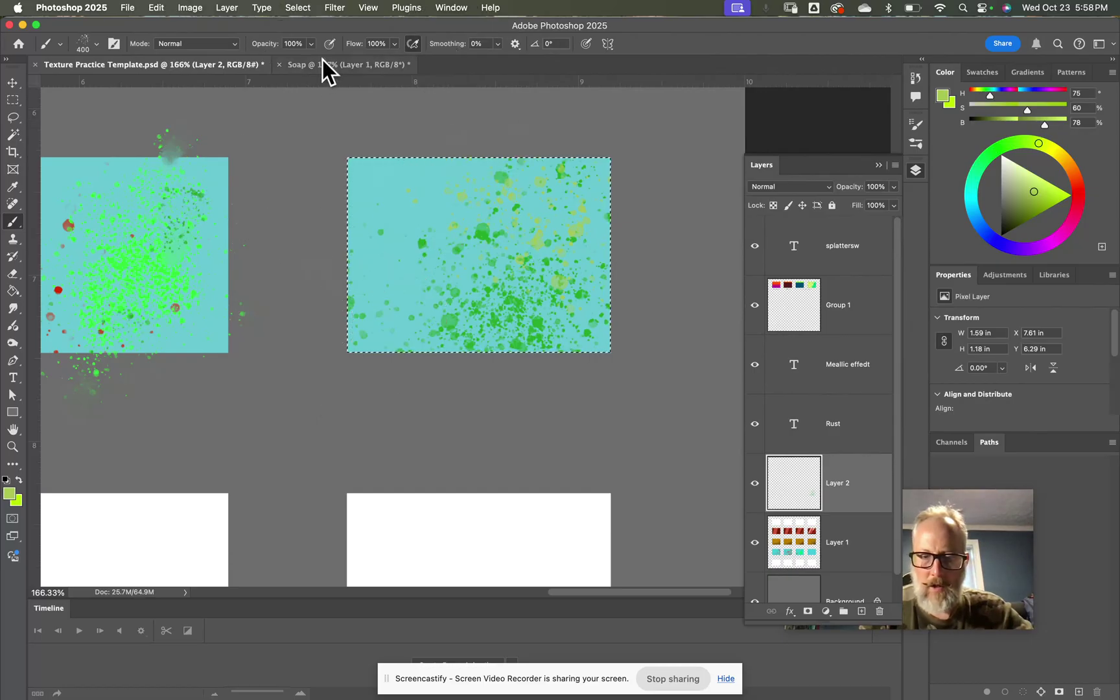
key(bracketleft)
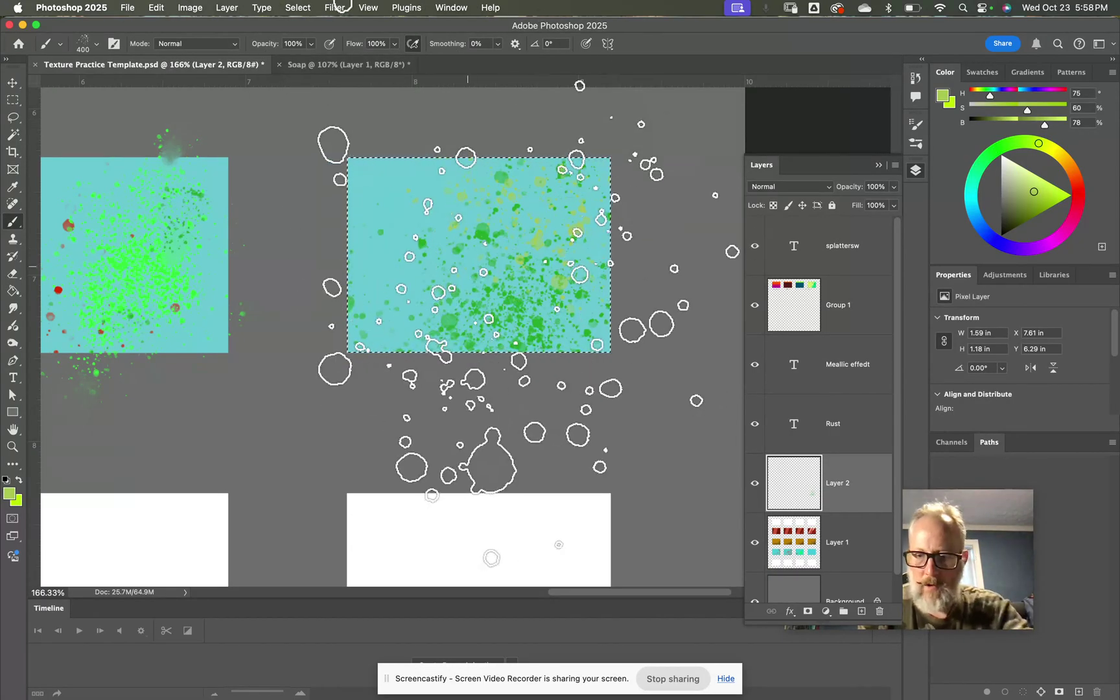
key(bracketleft)
key(bracketleft)
key(bracketleft)
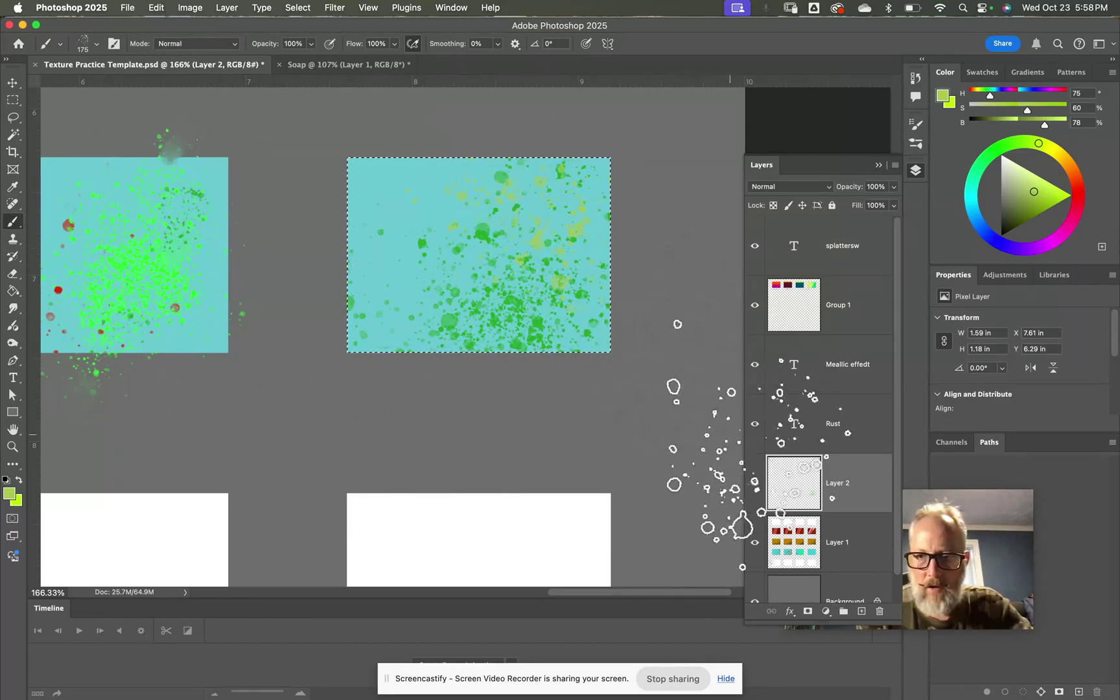
double_click(853, 483)
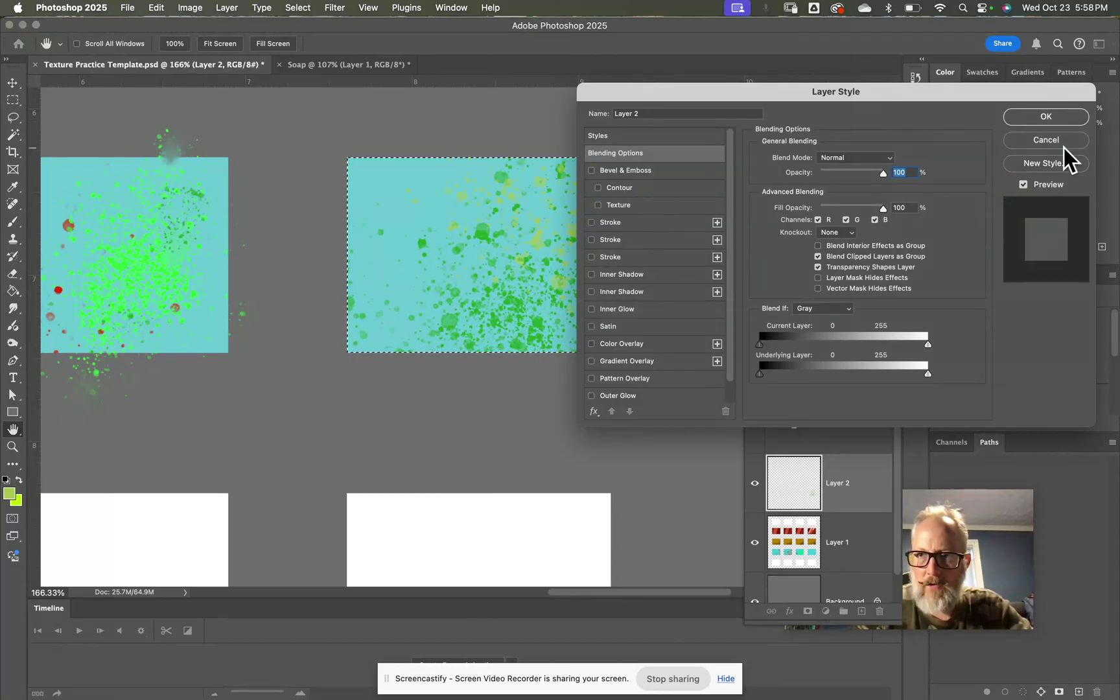
click(1047, 140)
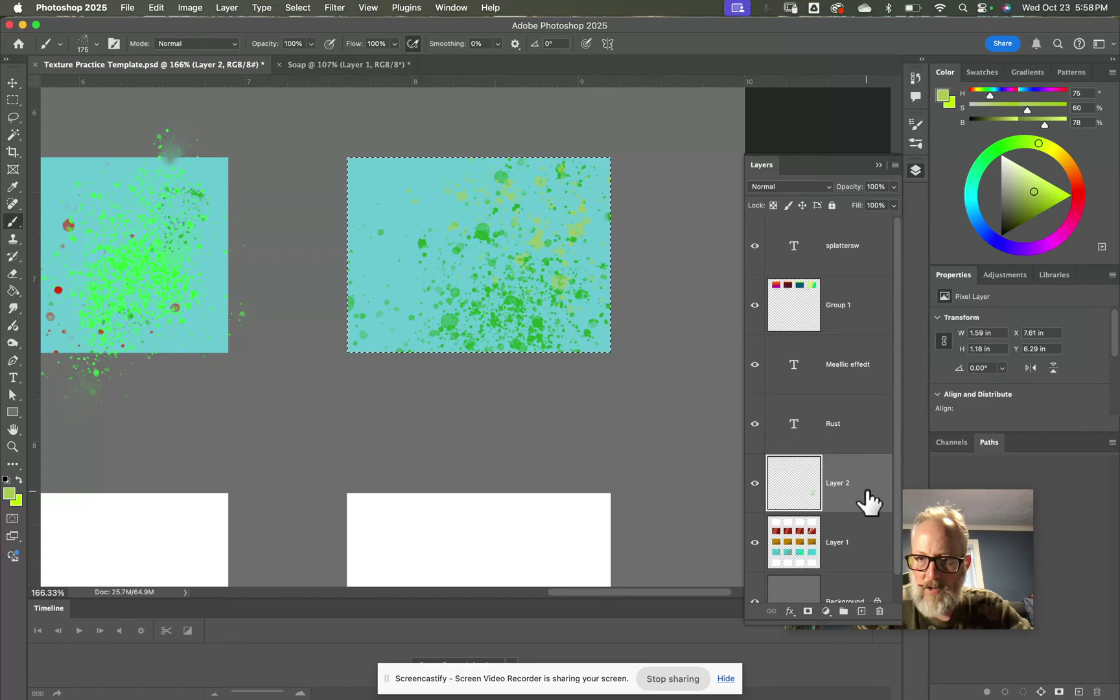
click(789, 611)
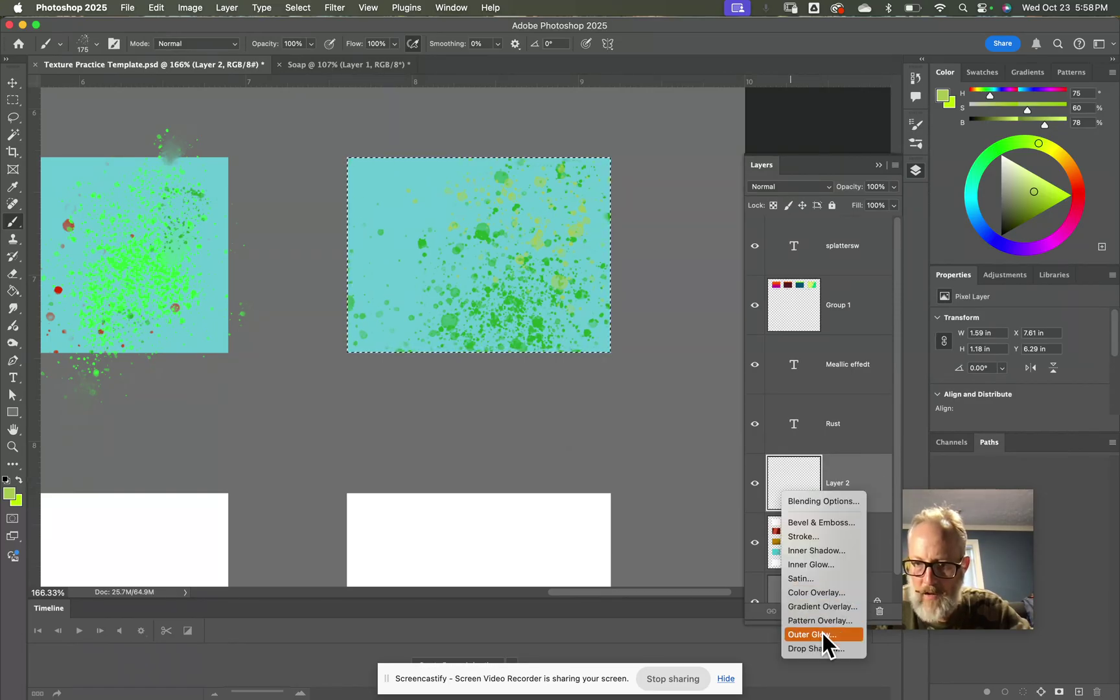
click(837, 522)
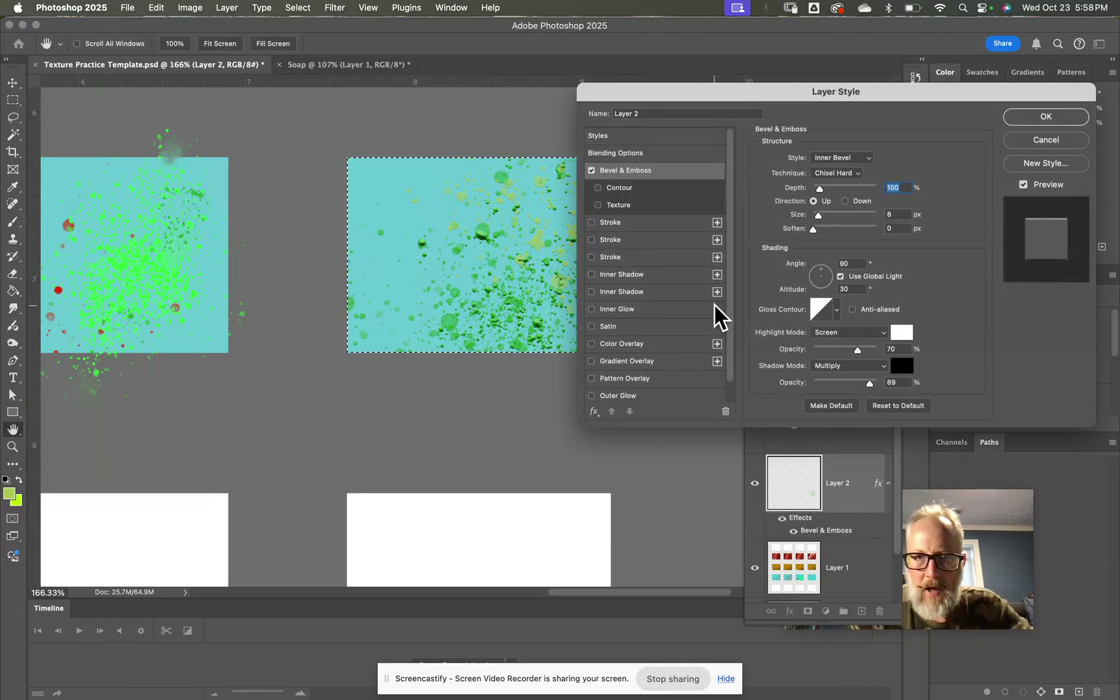
click(1062, 140)
Step: Add a Bevel & Emboss effect to Layer 2 with its settings reset to default
key(z)
drag(413, 261, 463, 310)
key(b)
mouse_move(531, 305)
mouse_down()
mouse_move(278, 312)
mouse_move(200, 345)
mouse_move(170, 408)
mouse_up()
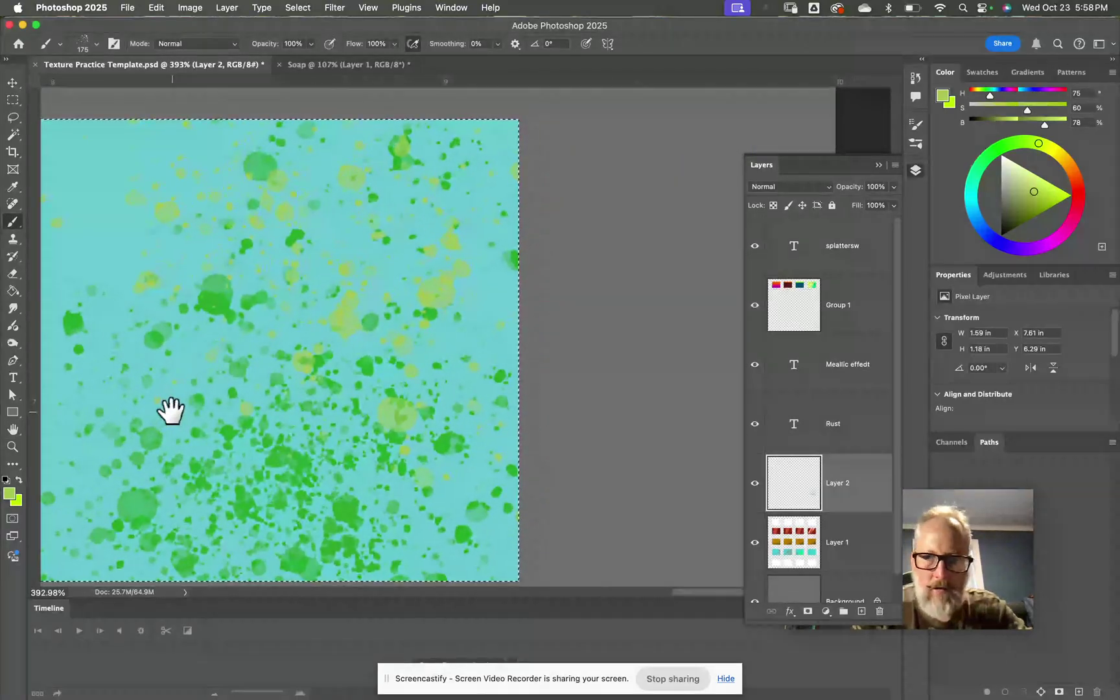
double_click(872, 483)
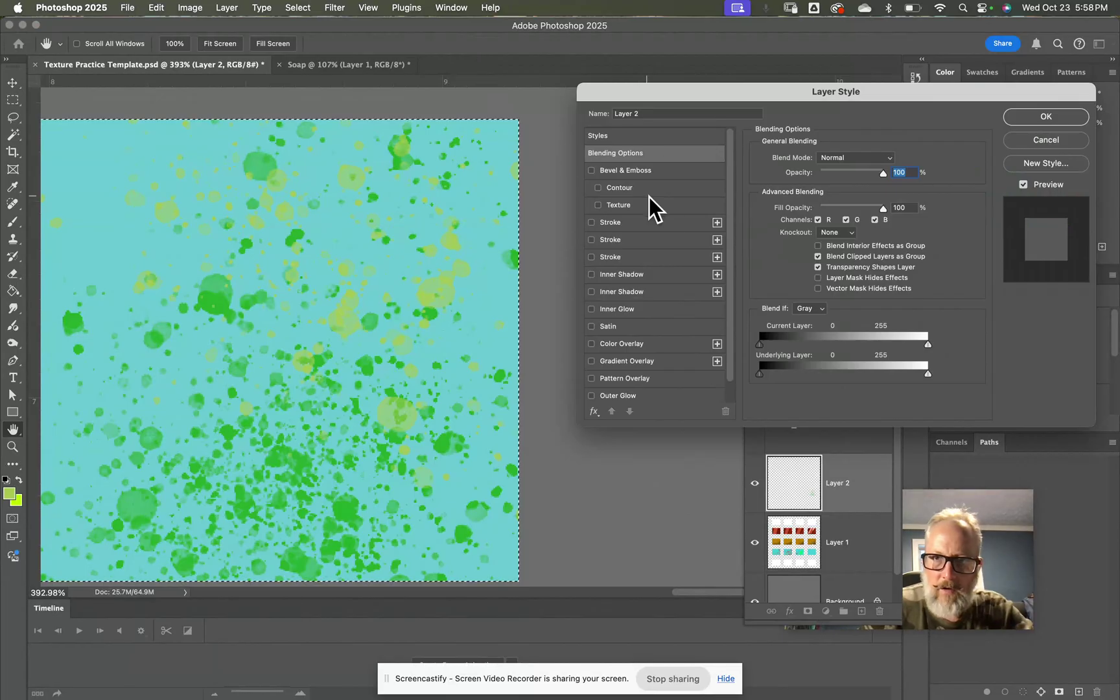
click(679, 170)
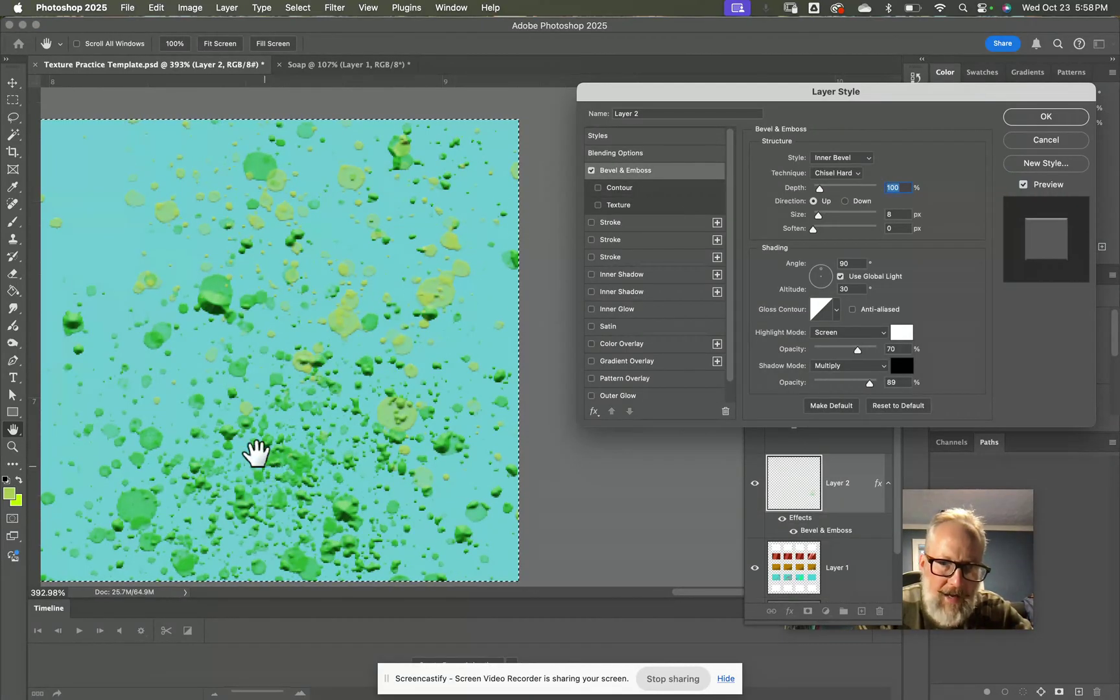
click(889, 409)
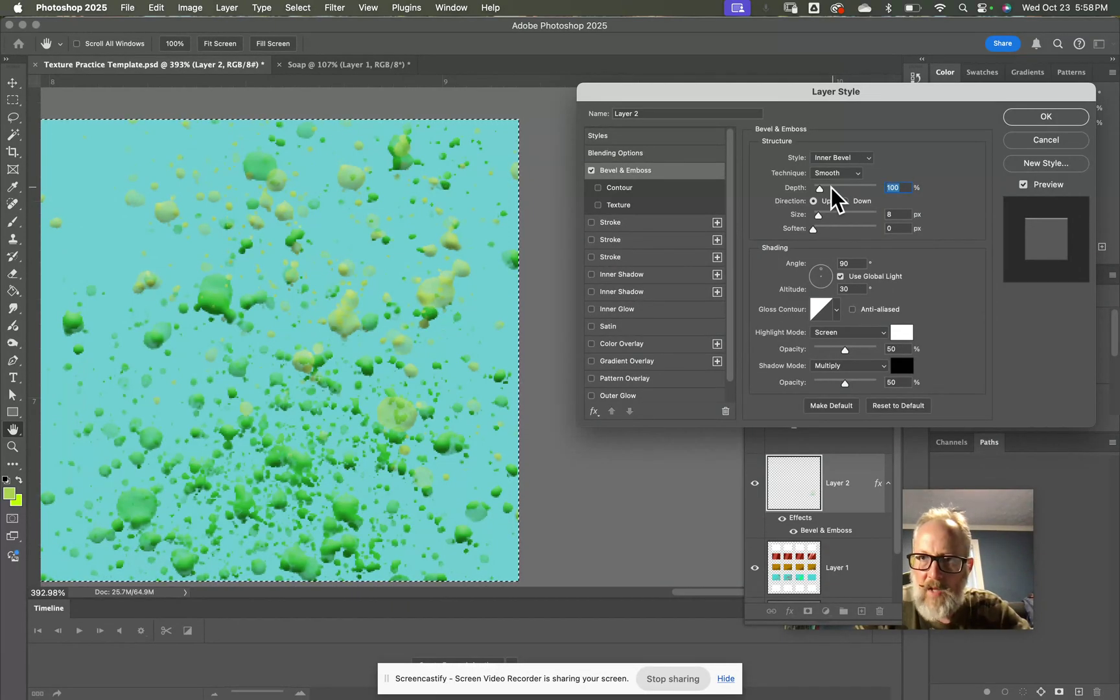
Step: Set the bevel technique to Chisel Hard, the depth to 532%, the size to 35 px and the direction to Down
click(845, 201)
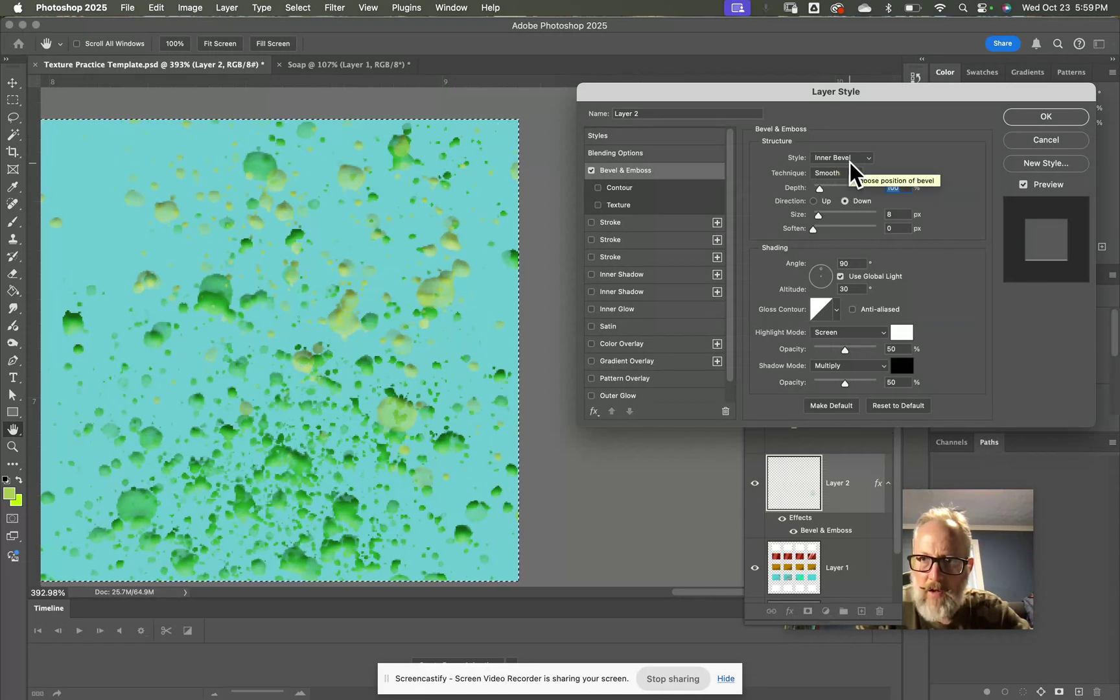
click(843, 172)
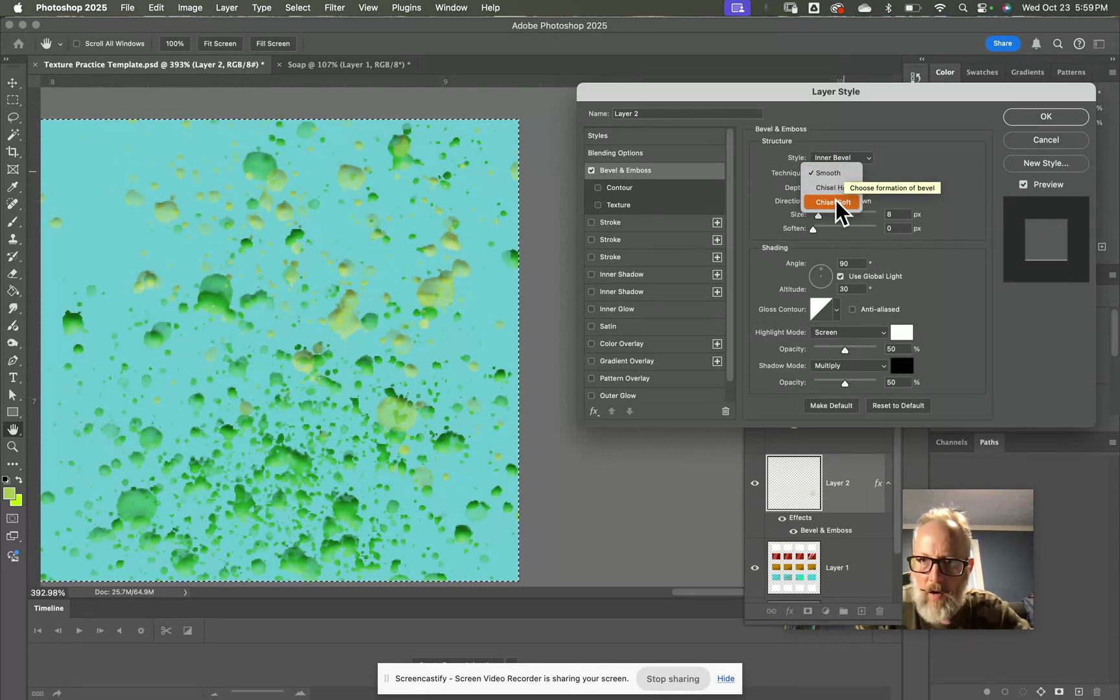
click(835, 188)
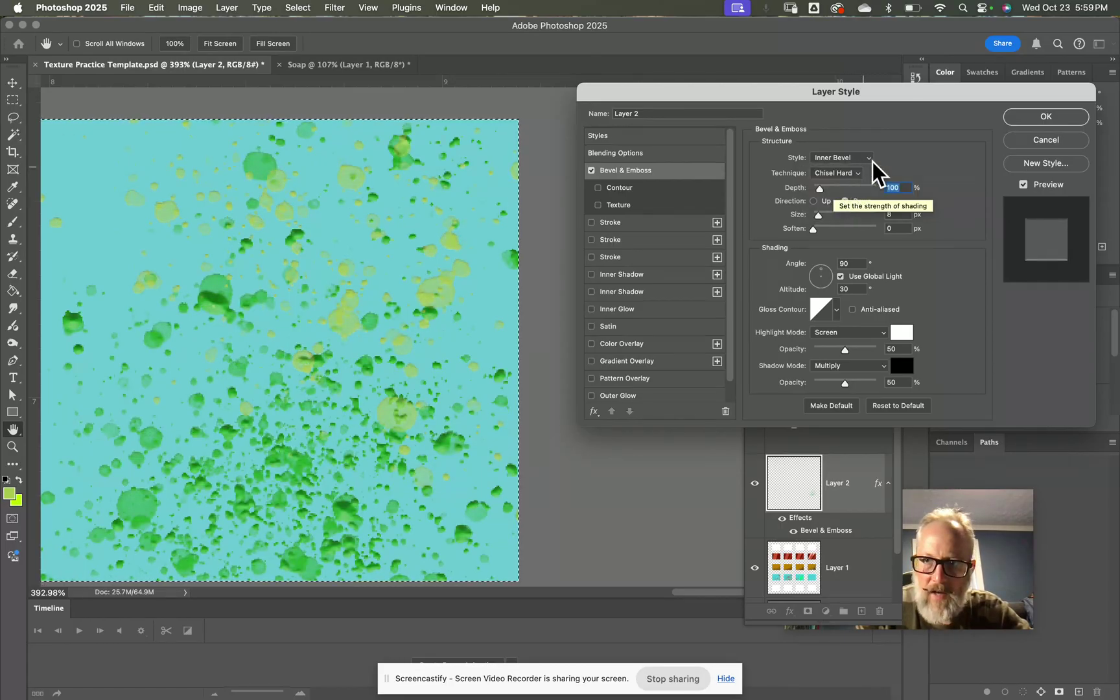
click(812, 201)
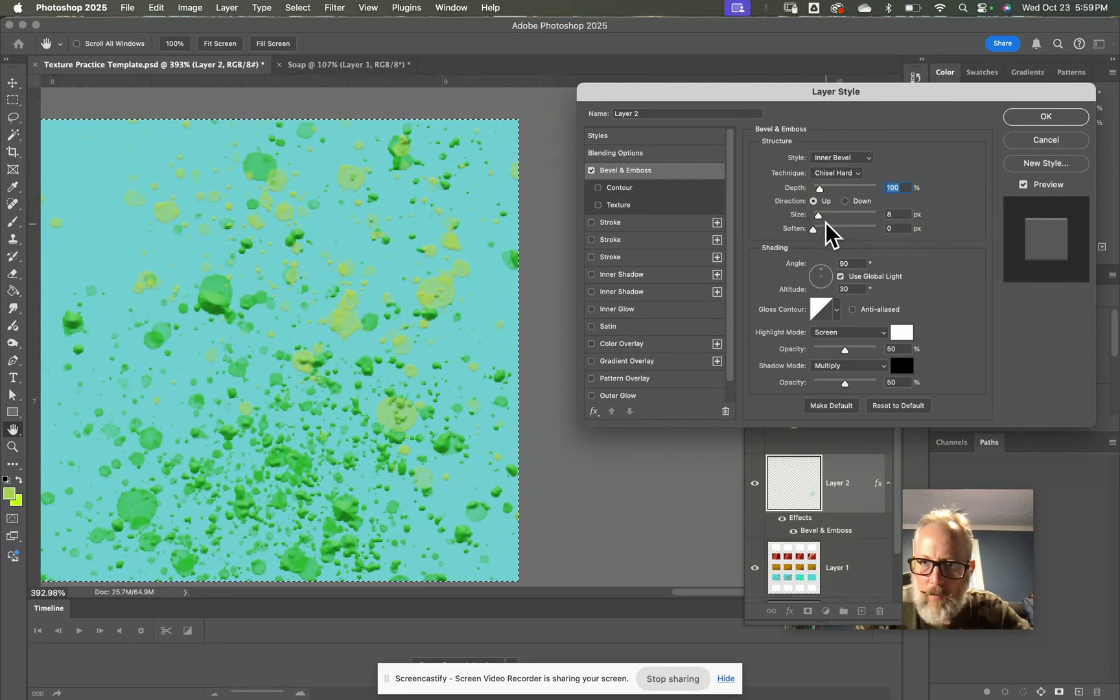
drag(819, 217, 863, 199)
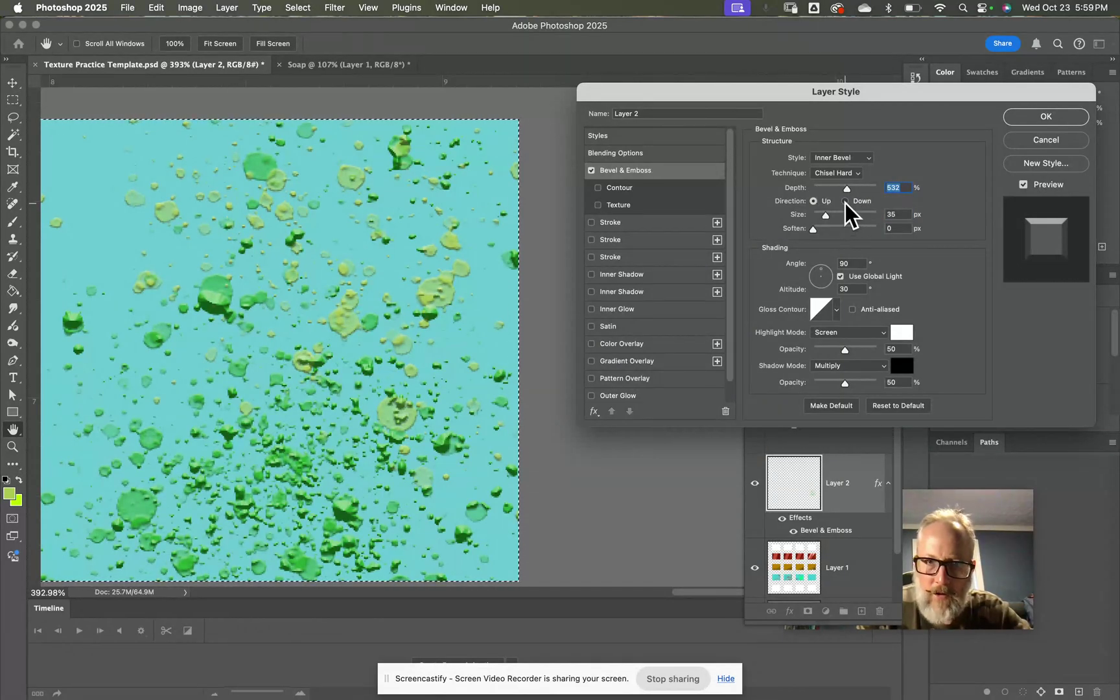
click(846, 201)
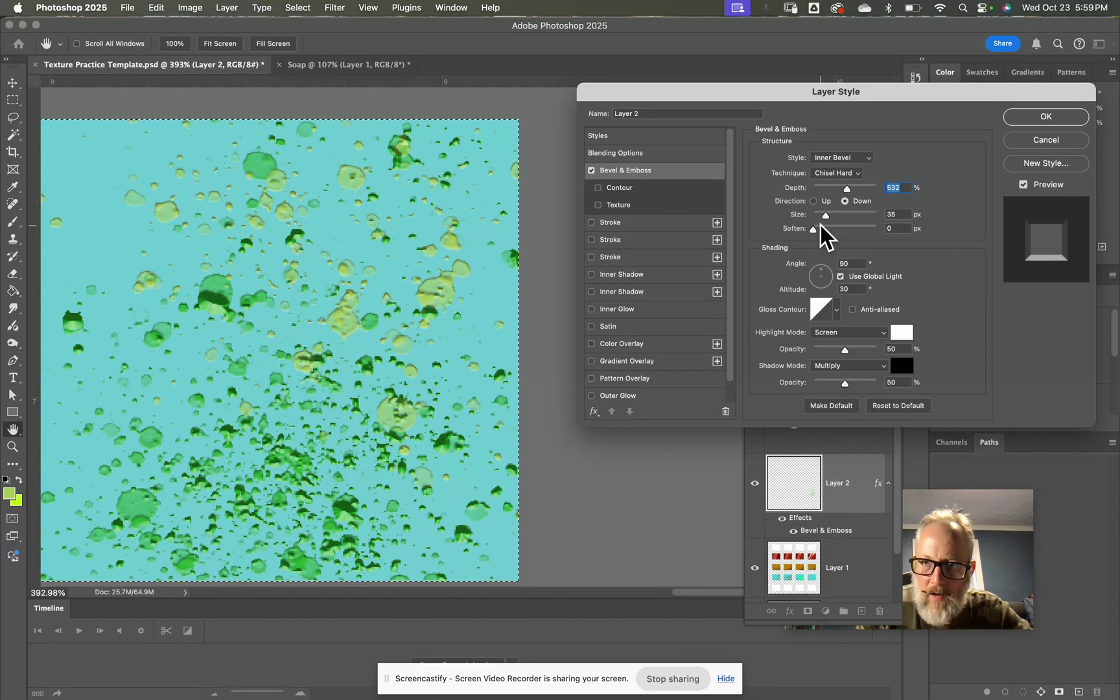
mouse_move(813, 229)
mouse_down()
mouse_move(829, 231)
mouse_move(803, 234)
mouse_up()
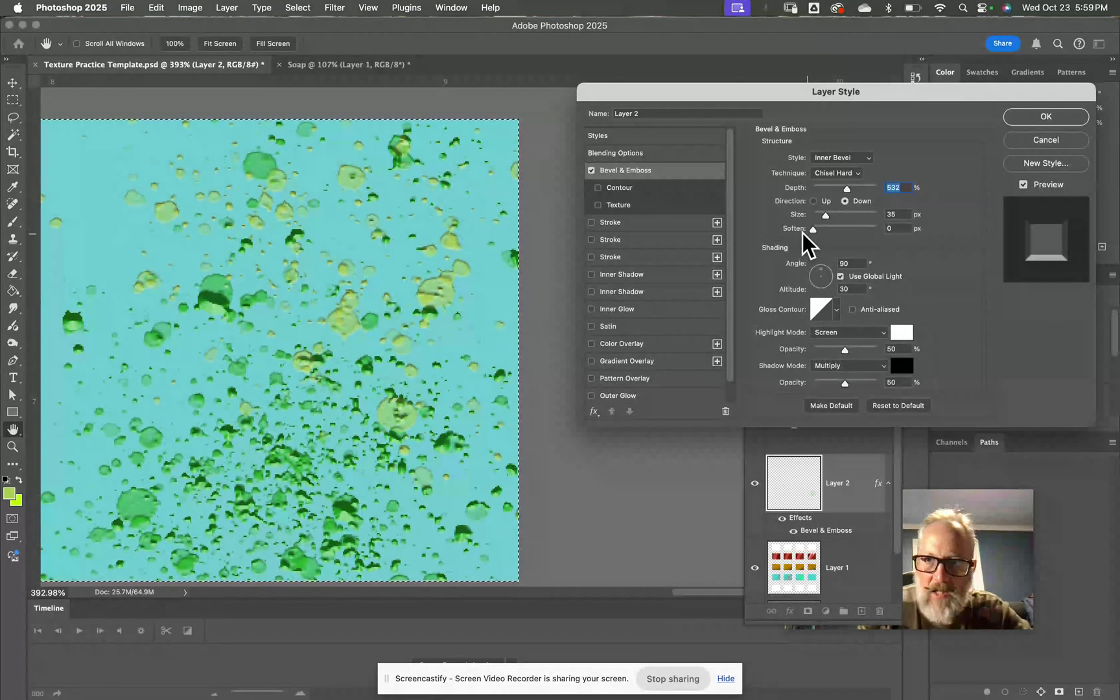
Step: Set the bevel's light angle to 133° and altitude to 32°
mouse_move(828, 278)
mouse_down()
mouse_move(820, 292)
mouse_move(816, 275)
mouse_up()
click(825, 282)
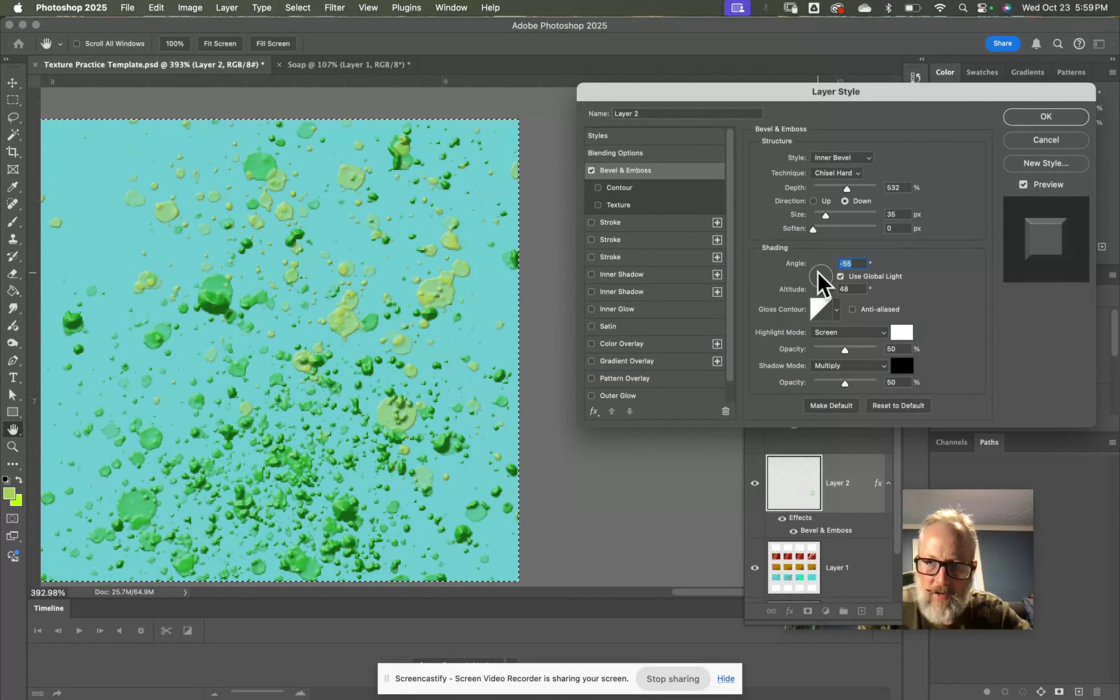
click(818, 272)
click(828, 315)
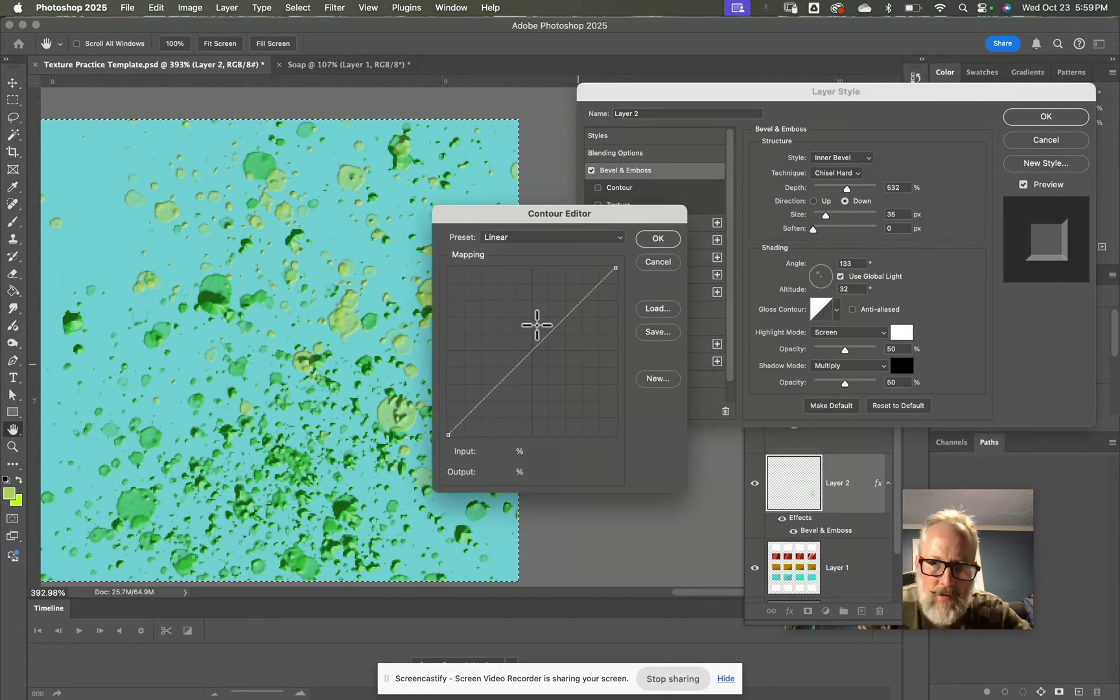
mouse_move(549, 332)
mouse_down()
mouse_move(520, 313)
mouse_move(580, 371)
mouse_move(557, 336)
mouse_up()
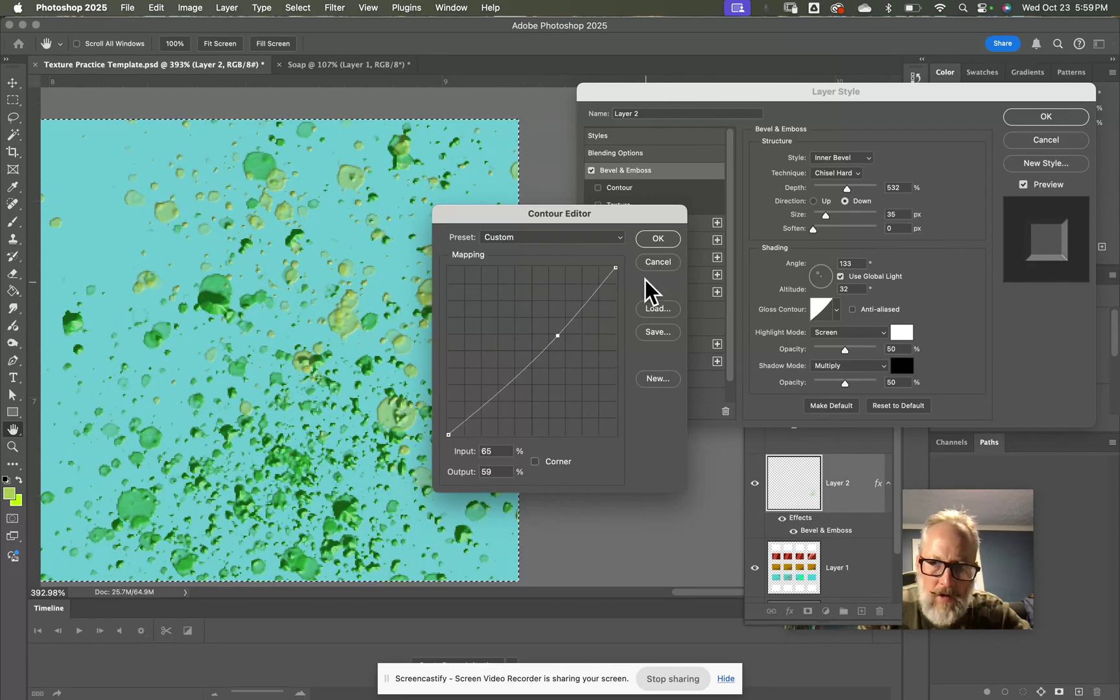
click(656, 264)
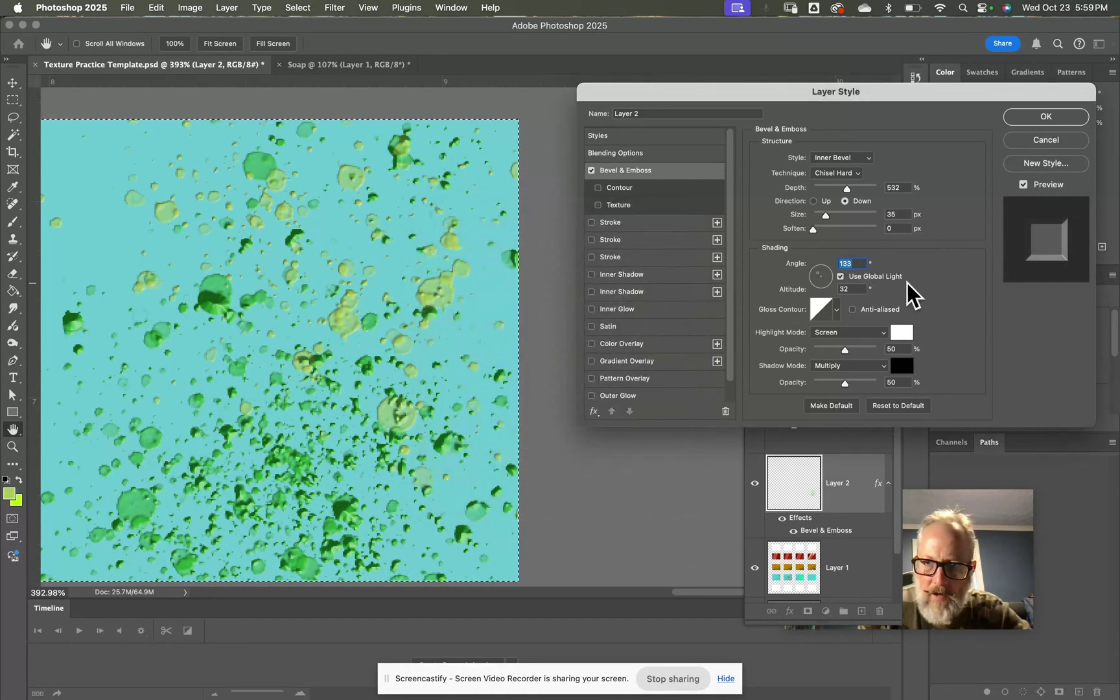
click(852, 310)
click(851, 310)
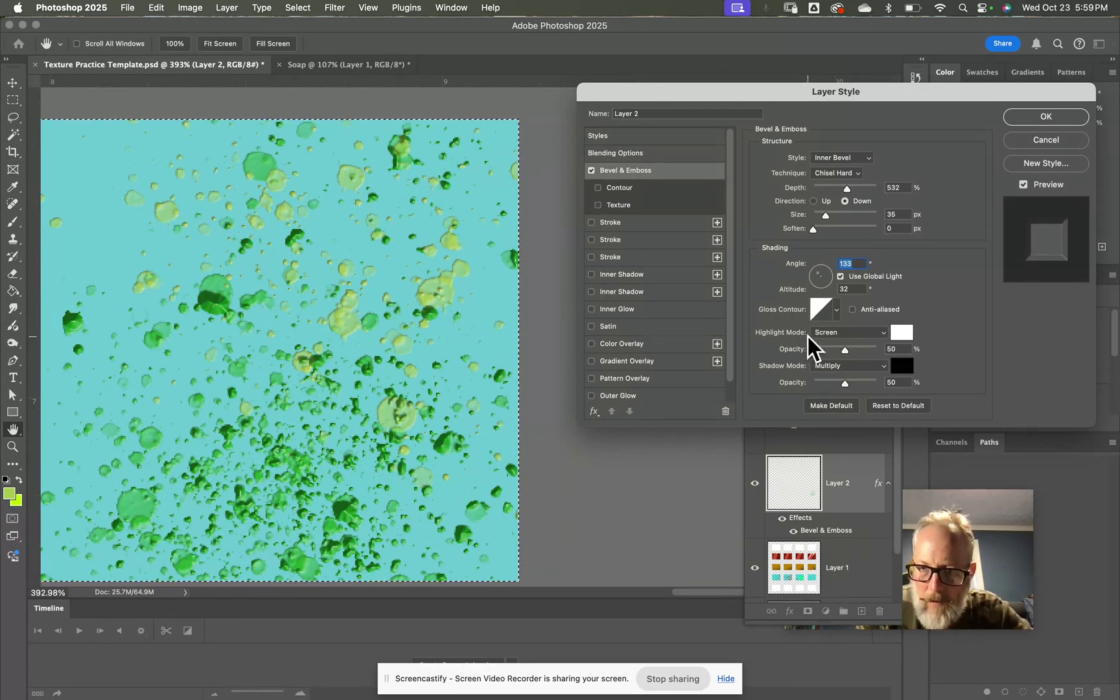
Step: Set the bevel's highlight mode to Darken with a highlight opacity of 35%
click(861, 332)
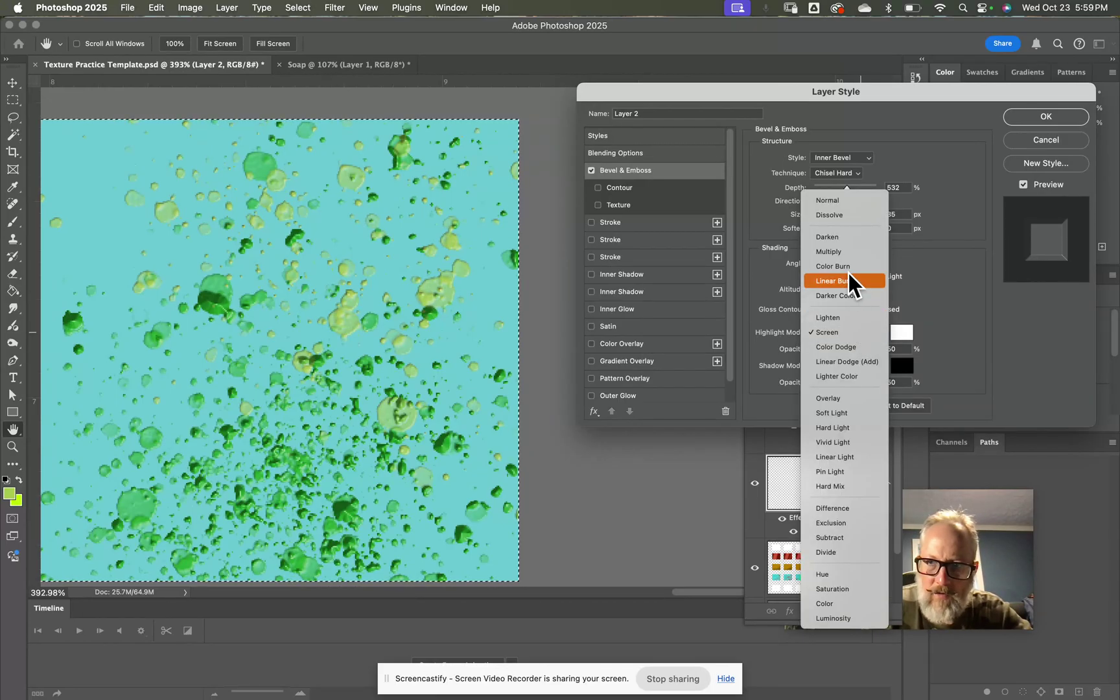
click(843, 253)
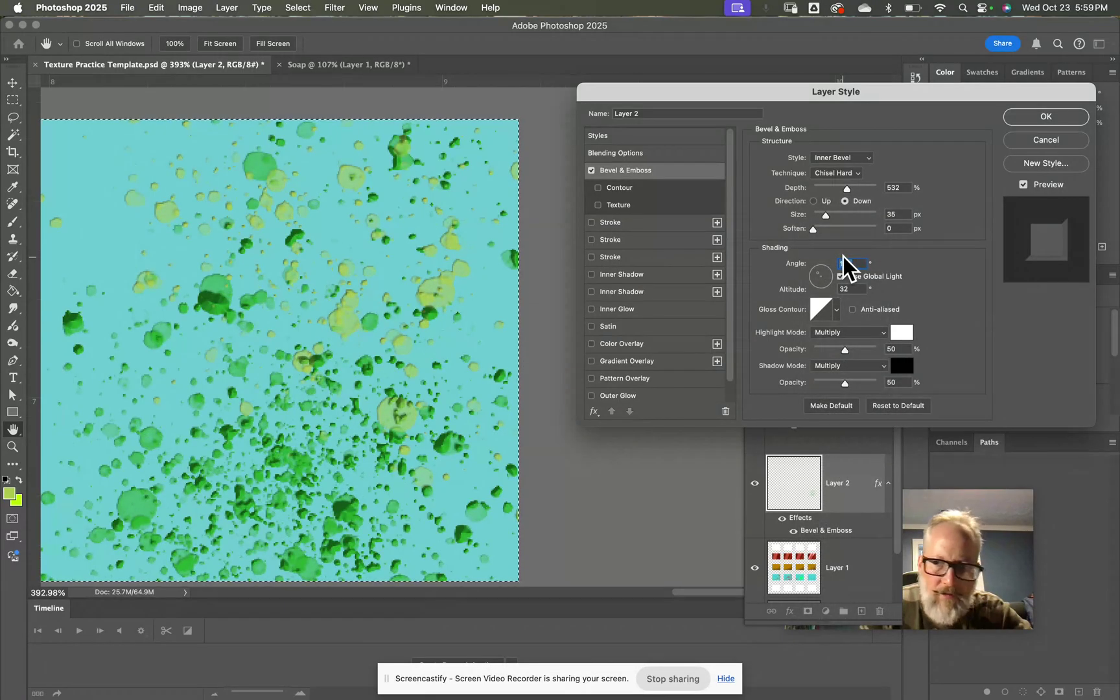
click(853, 330)
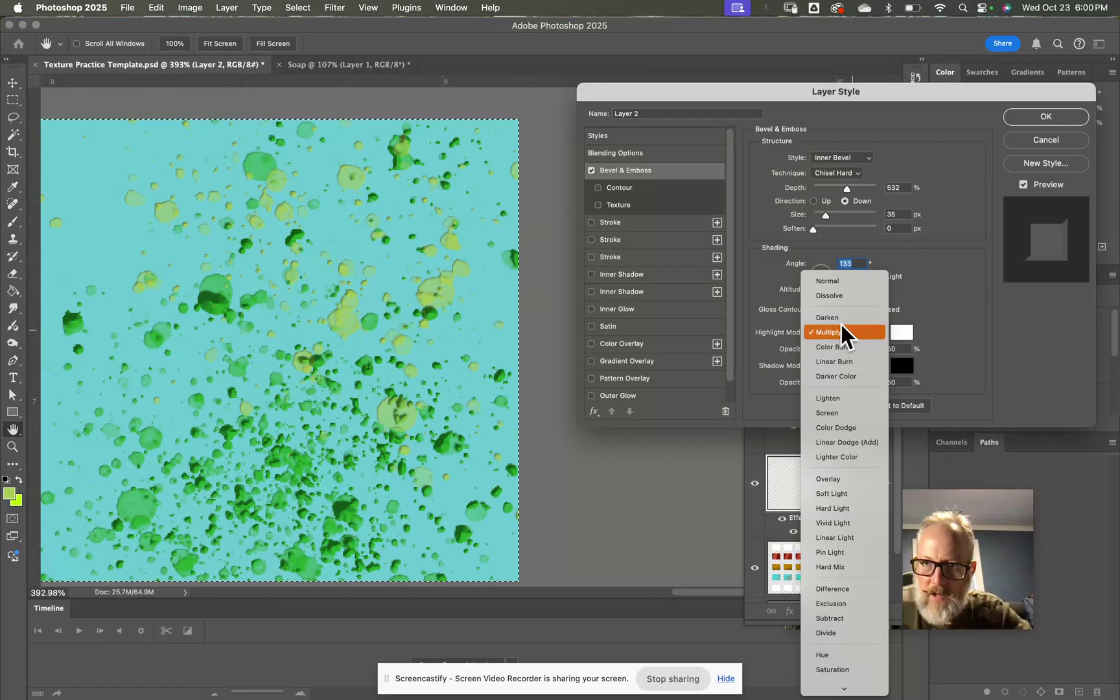
click(844, 319)
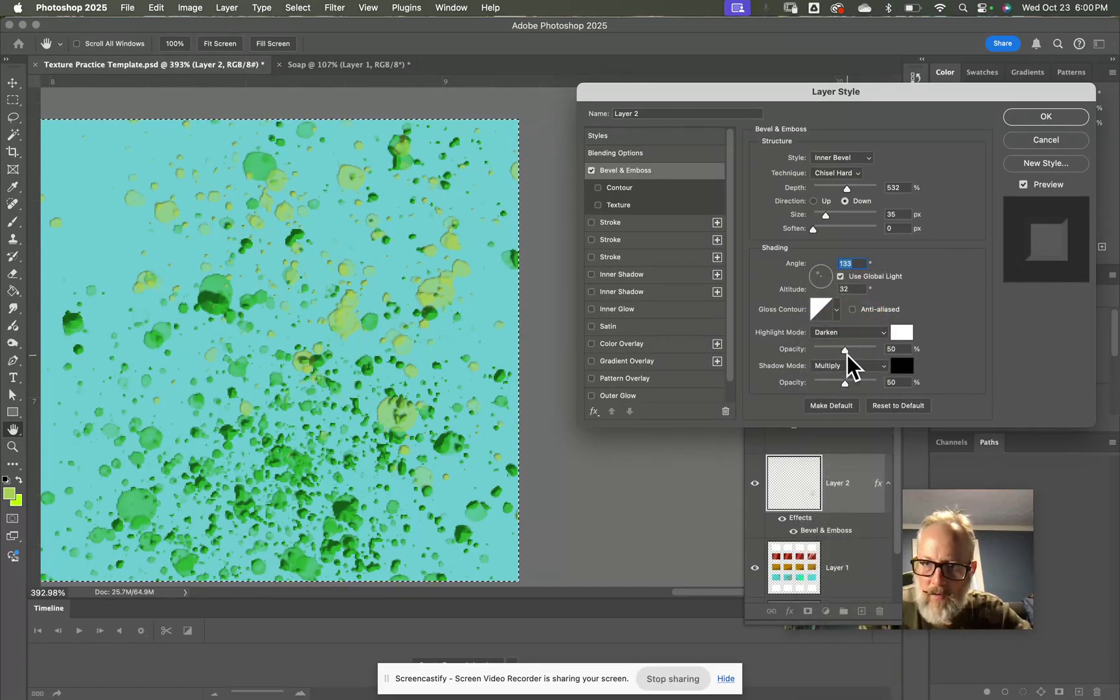
mouse_move(844, 352)
mouse_down()
mouse_move(859, 350)
mouse_move(807, 349)
mouse_move(836, 351)
mouse_up()
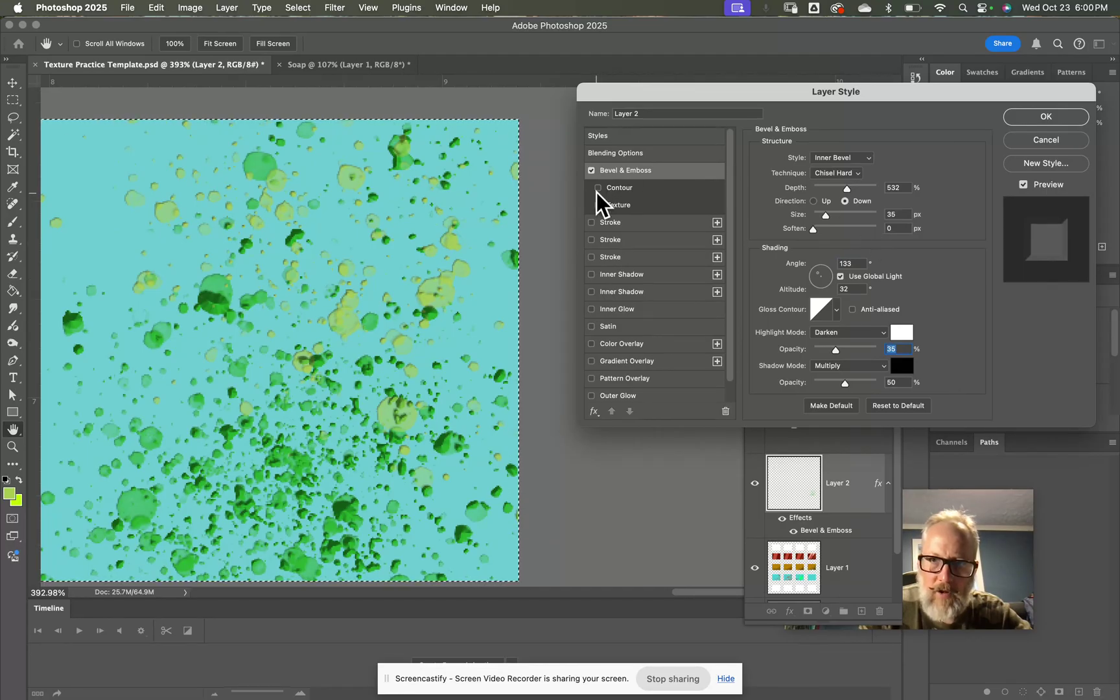
click(611, 187)
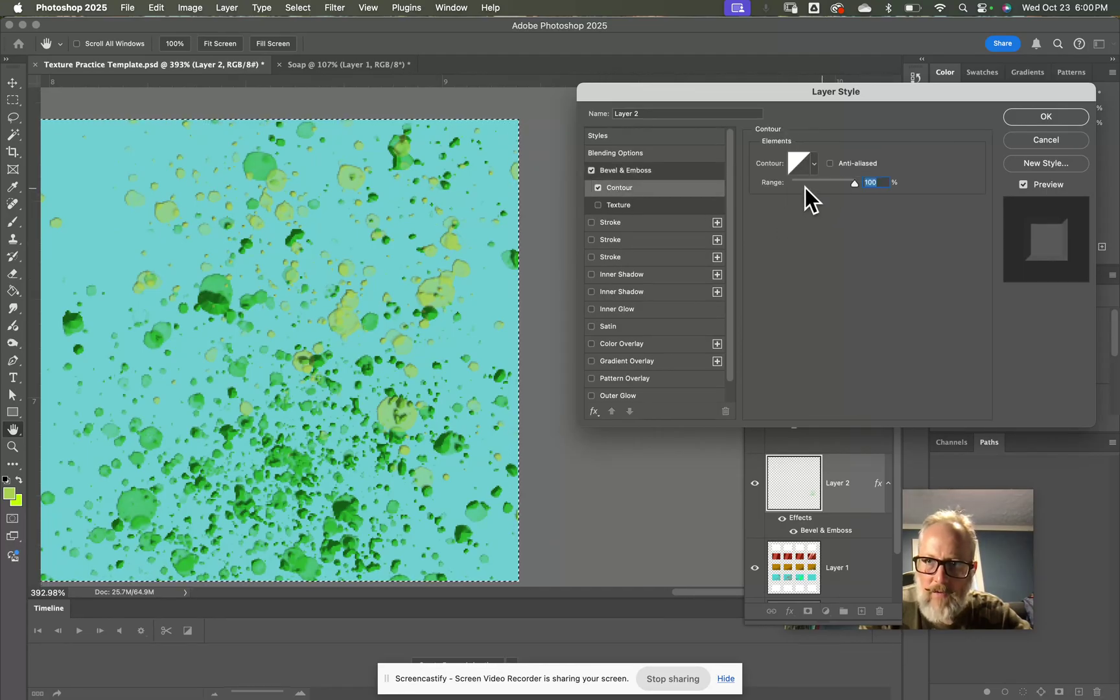
click(627, 208)
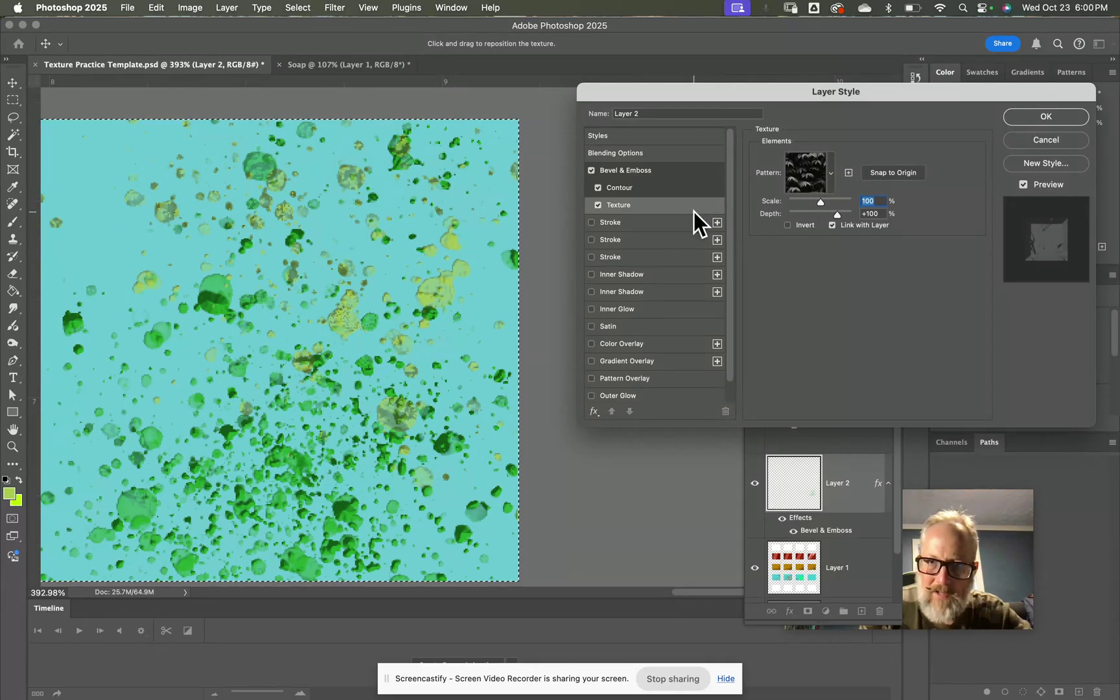
click(597, 205)
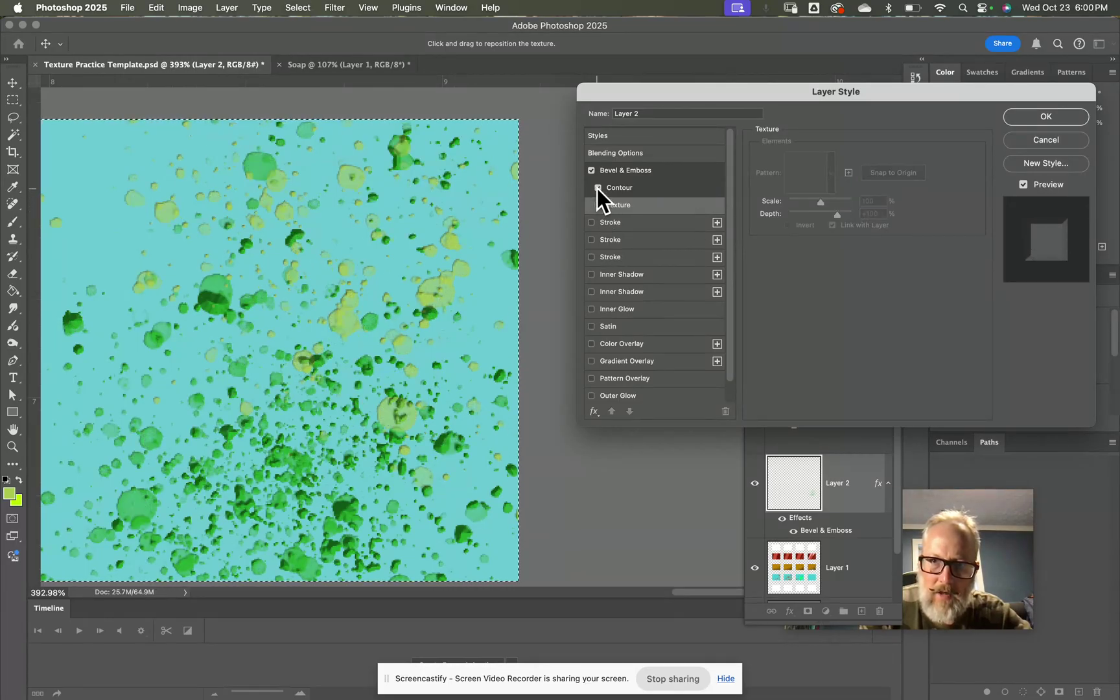
Step: Set the bevel's light altitude to 53° and apply the layer style to Layer 2
click(674, 171)
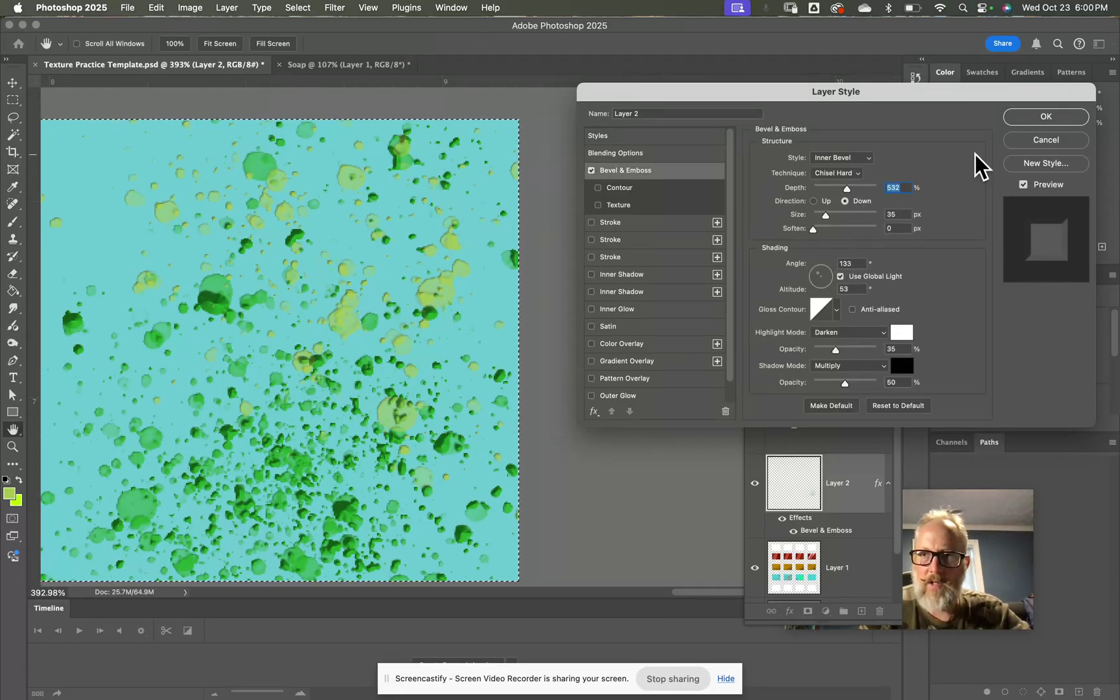
click(1046, 116)
key(b)
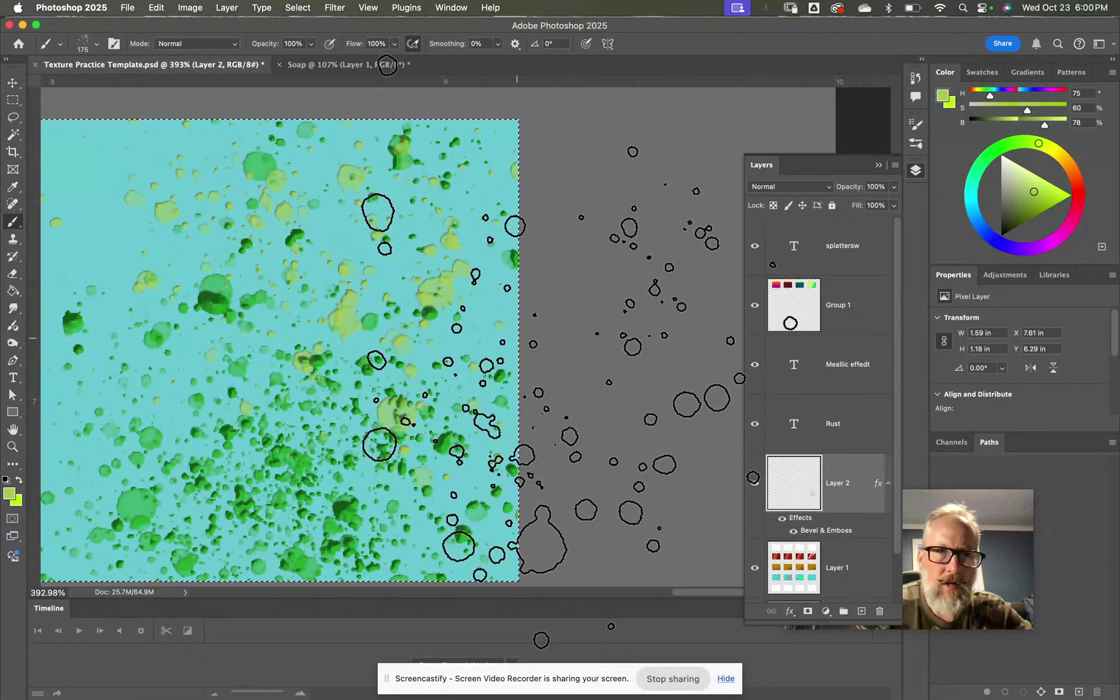
Step: Deselect the teal rectangle and merge Layer 2 with Layer 1
key(v)
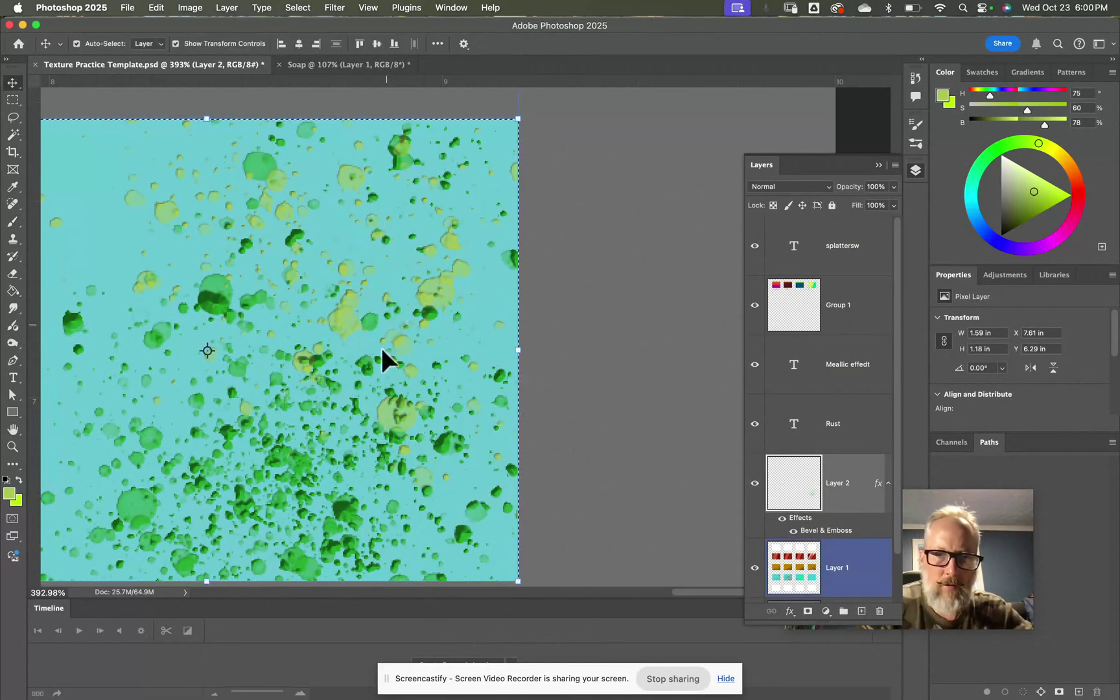
scroll(381, 407, down, 3)
scroll(380, 406, left, 5)
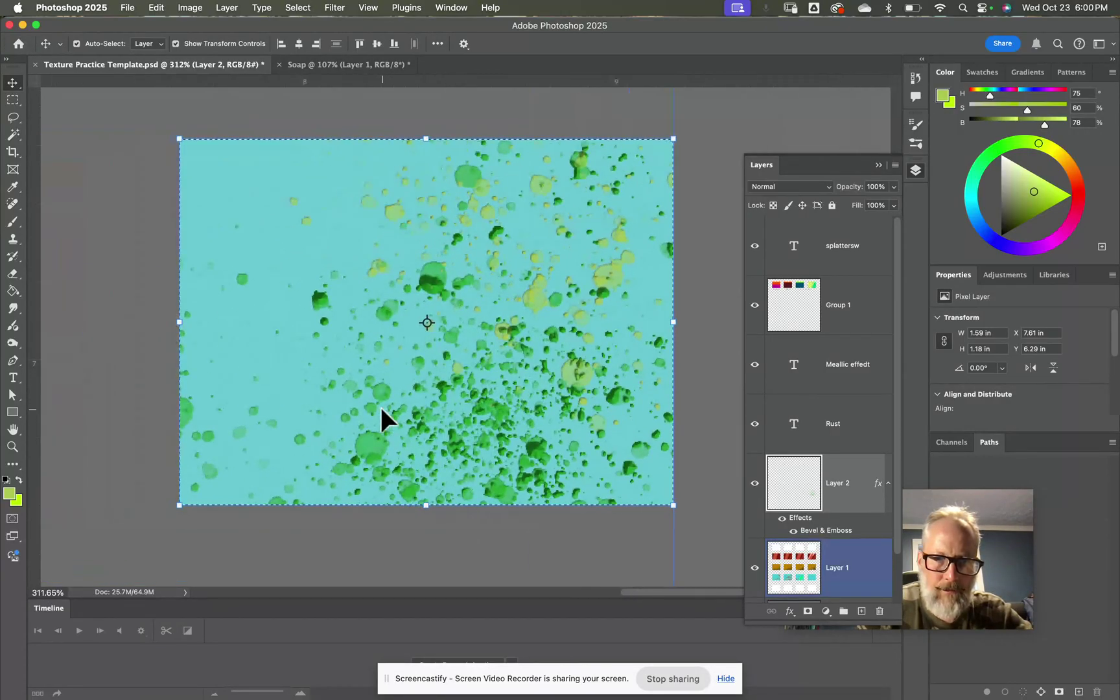
key(super+d)
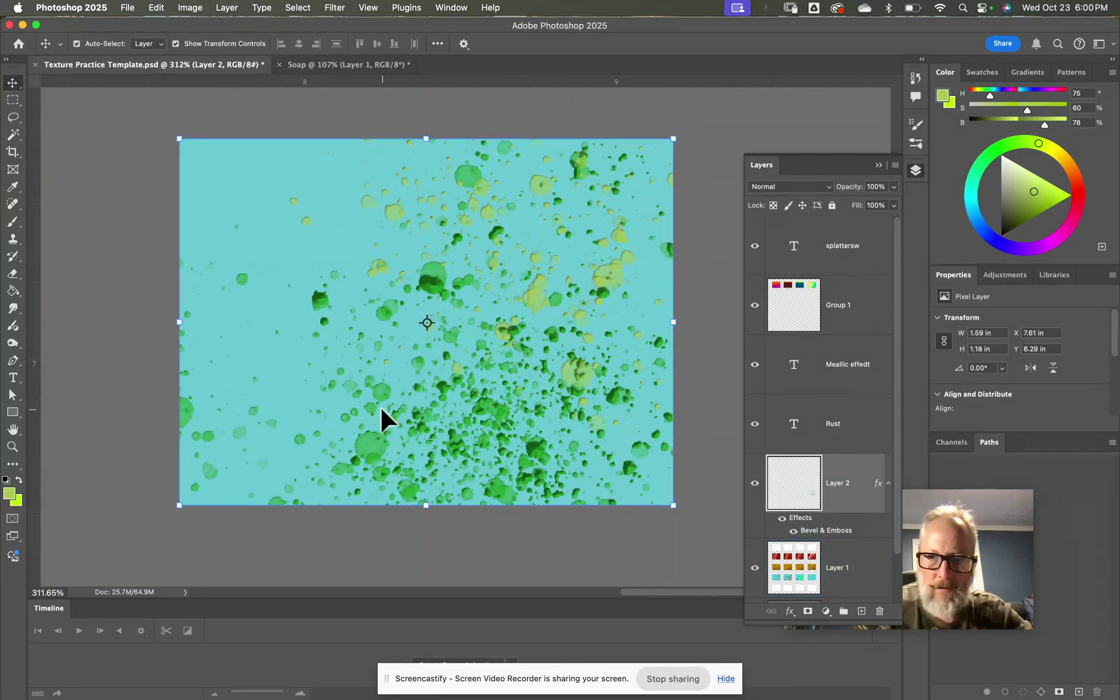
click(846, 446)
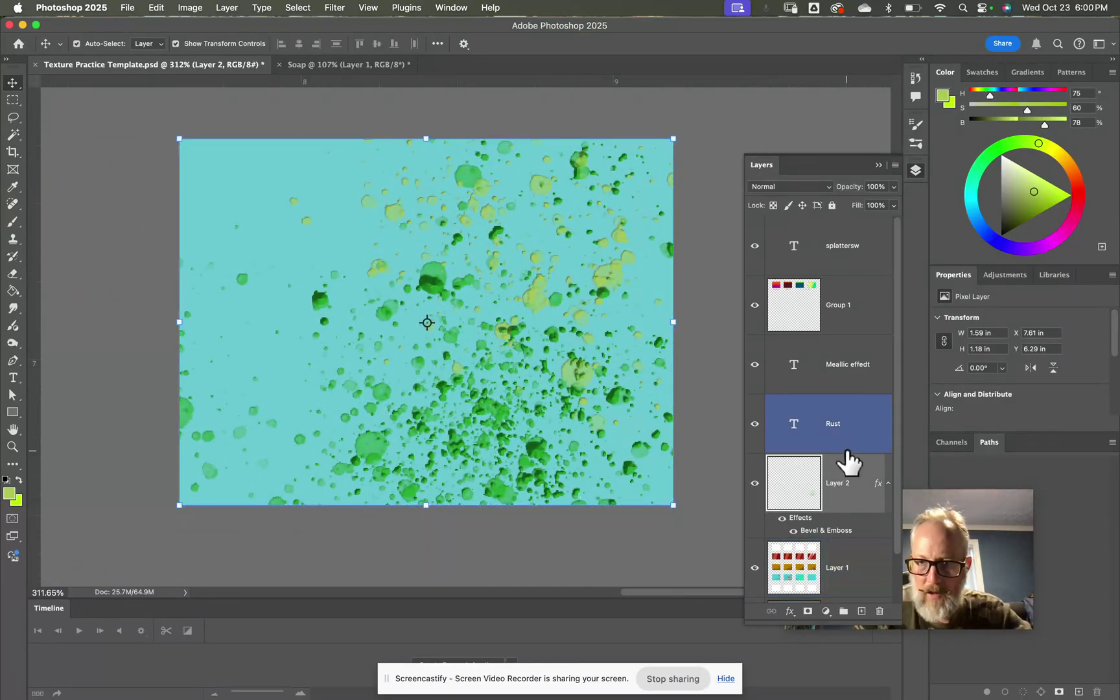
click(865, 388)
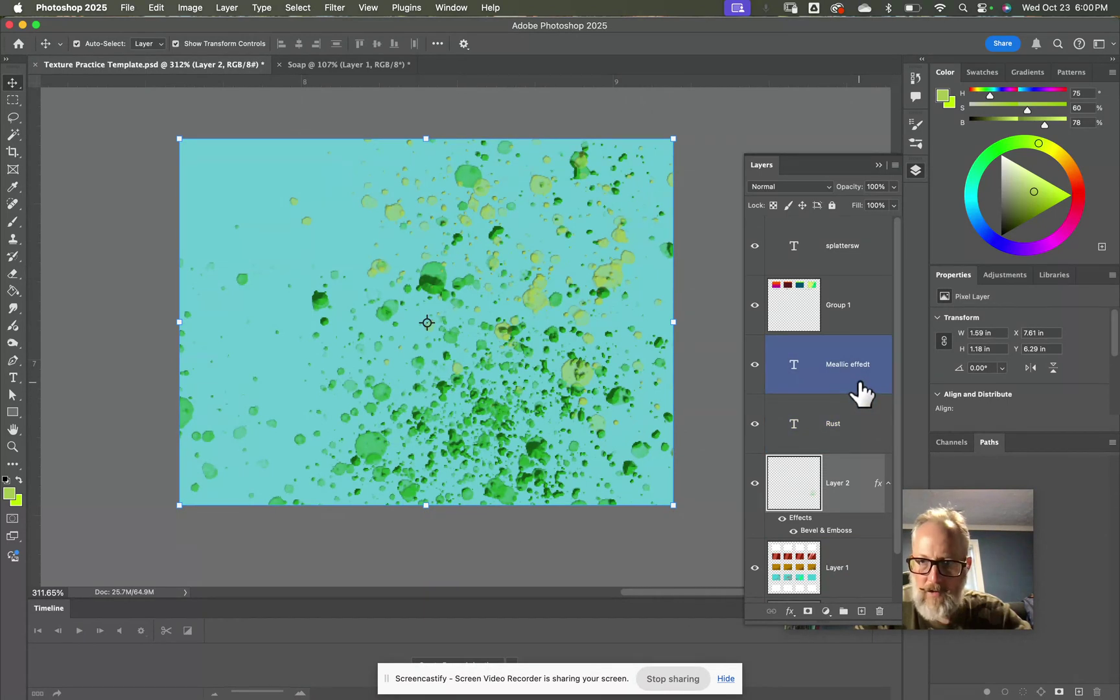
super+click(862, 392)
click(841, 569)
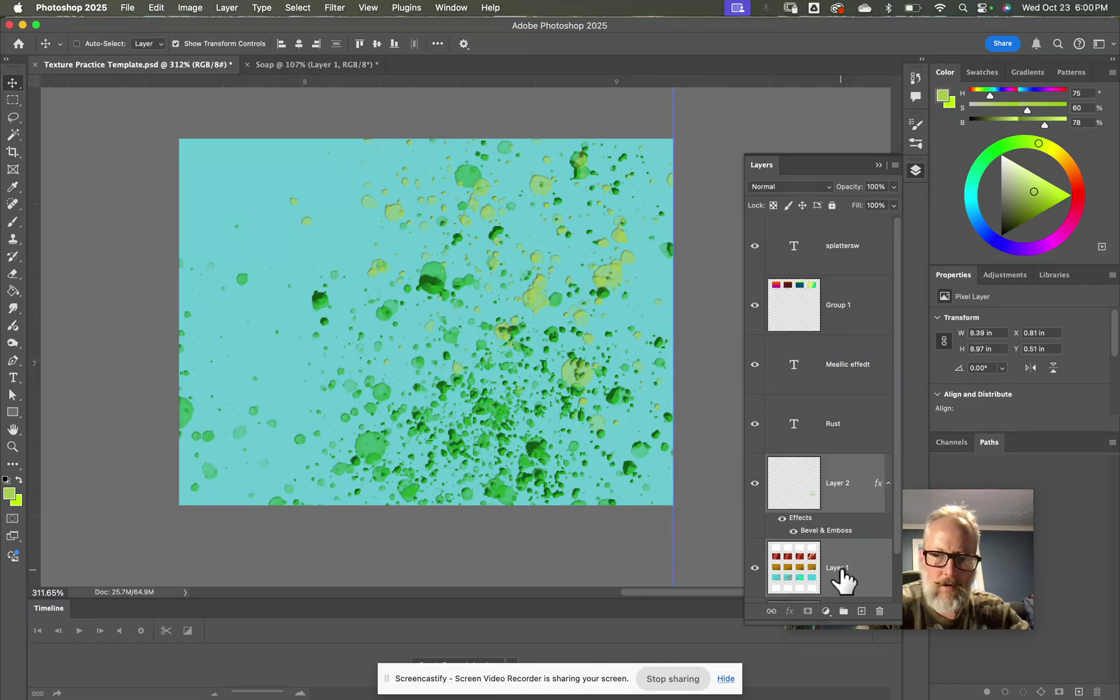
key(super+e)
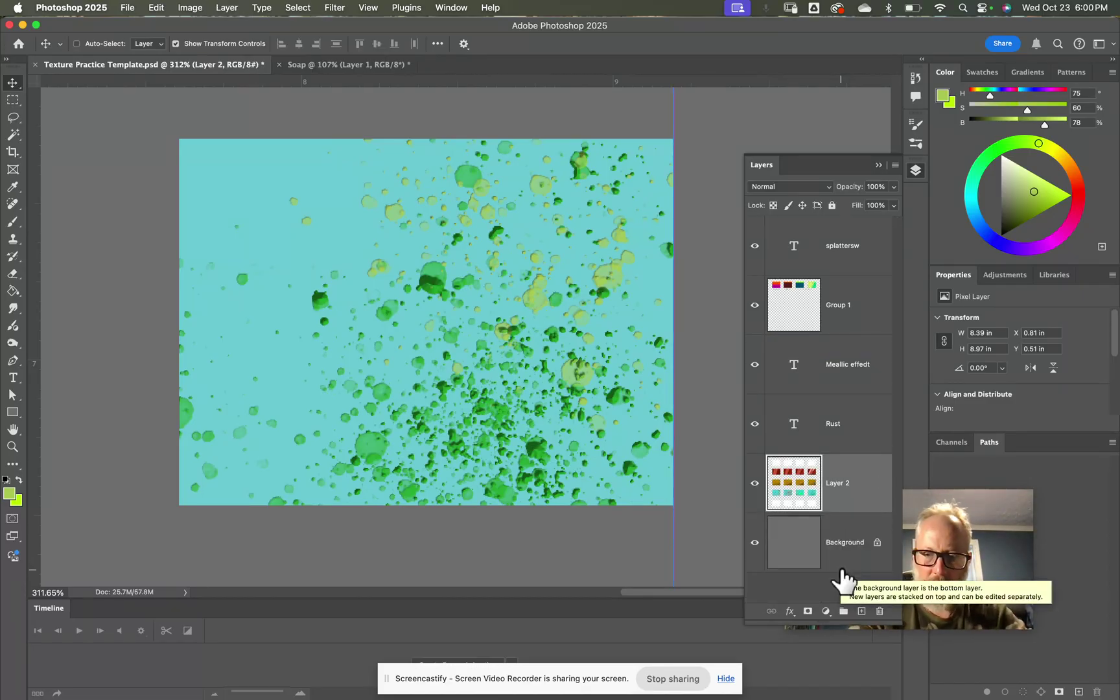
Step: Select only the first white rectangle of the bottom row with the Magic Wand
key(super+0)
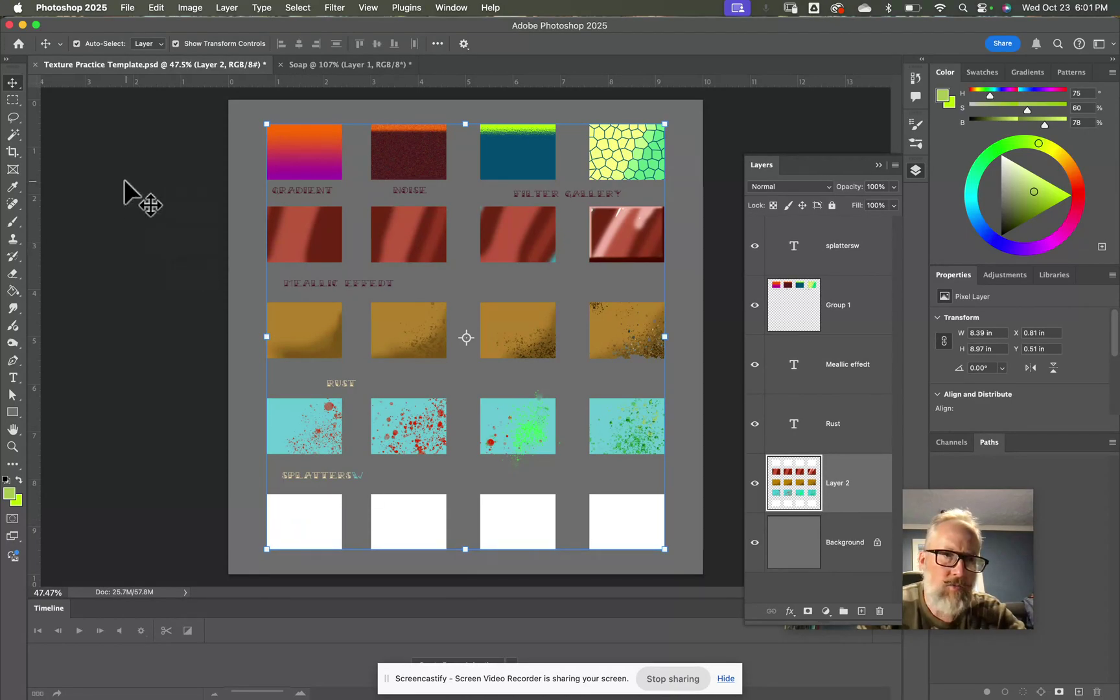
click(13, 135)
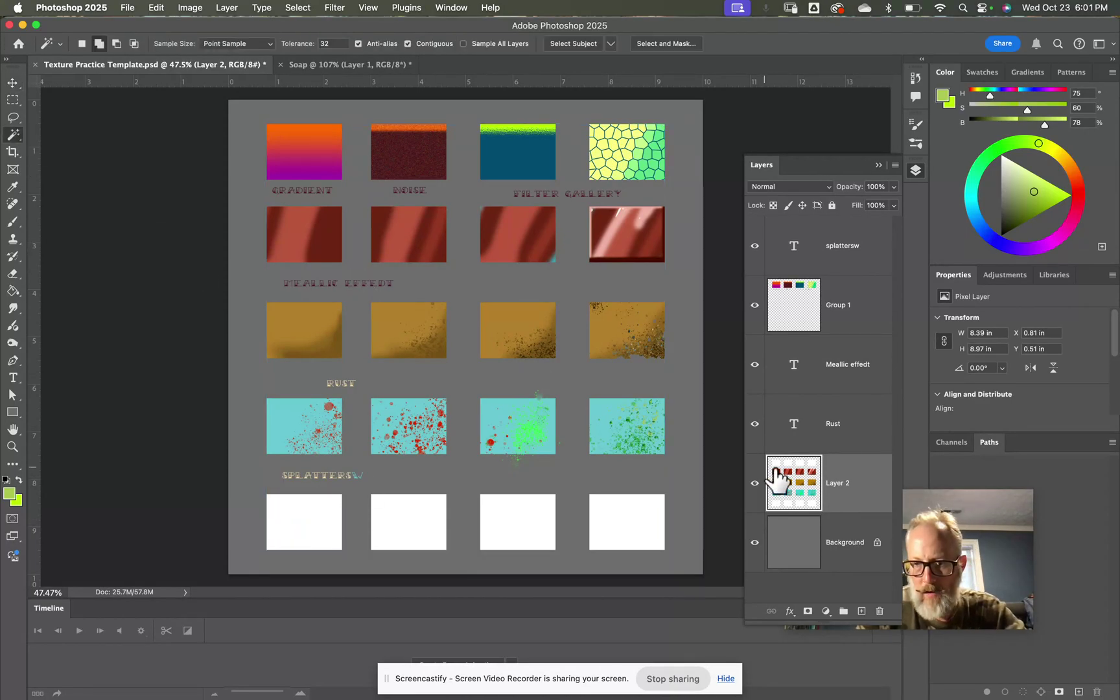
click(325, 534)
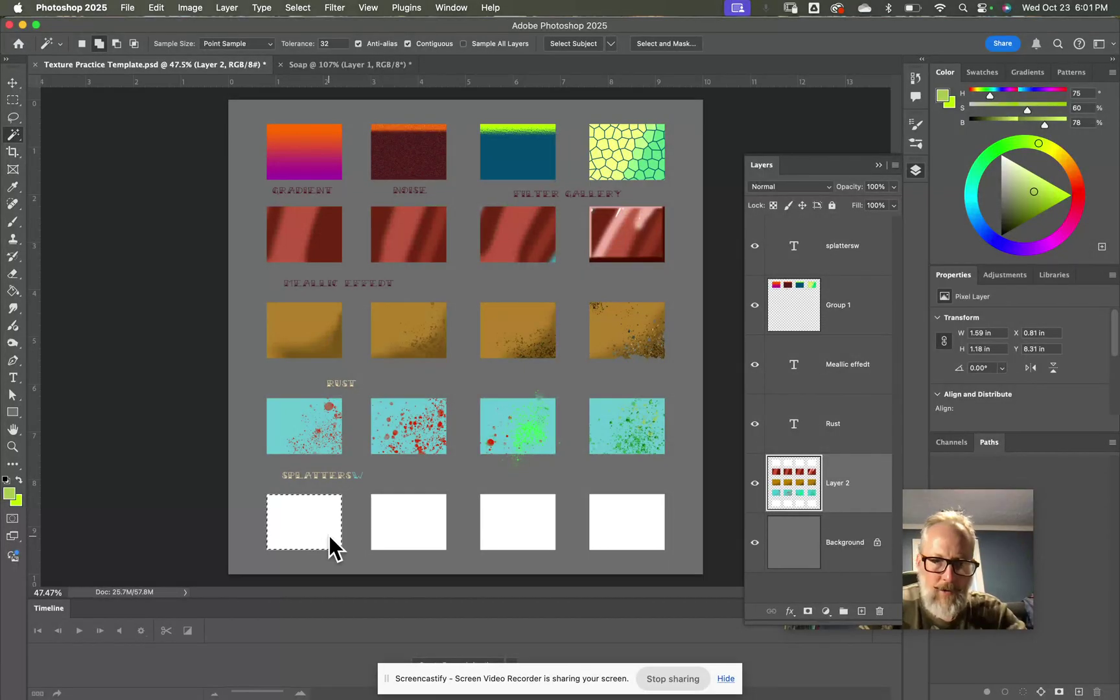
shift+click(423, 529)
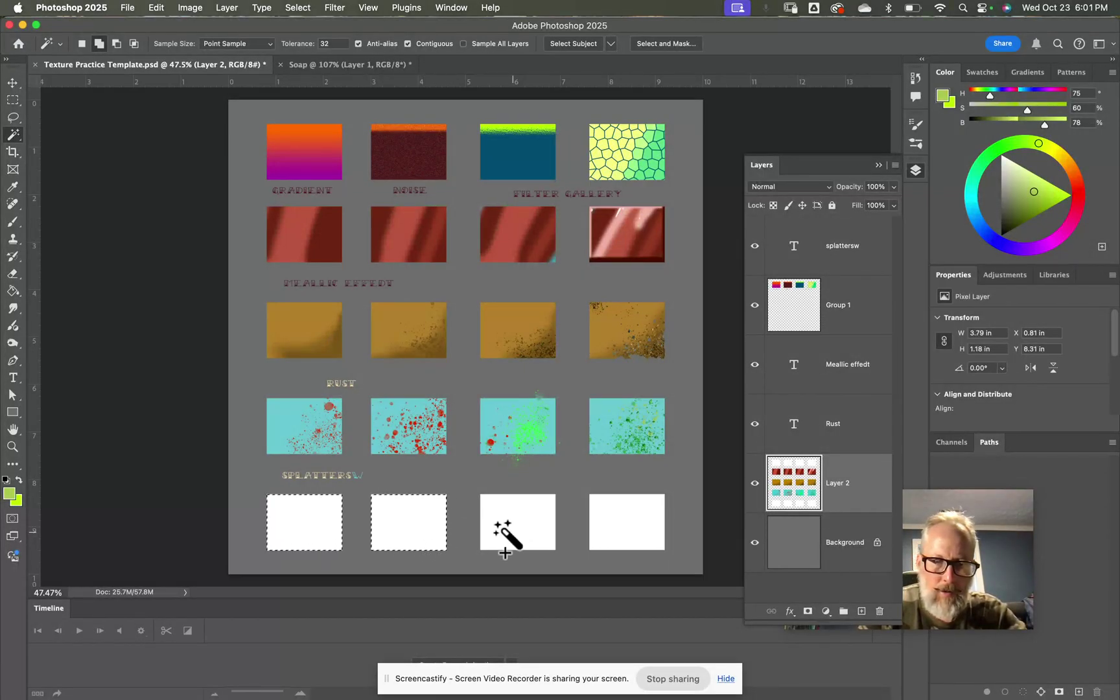
key(super+d)
click(310, 515)
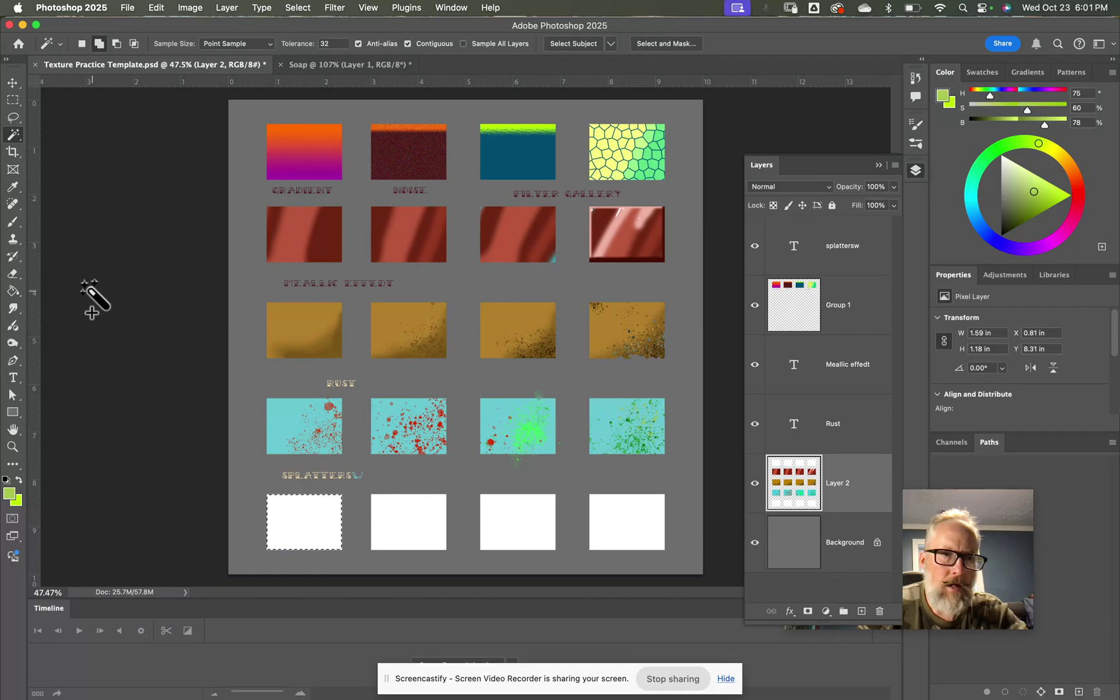
Step: Fill the selected rectangle with a muted green of hue 141, saturation 25 and brightness 68, and deselect it
click(14, 292)
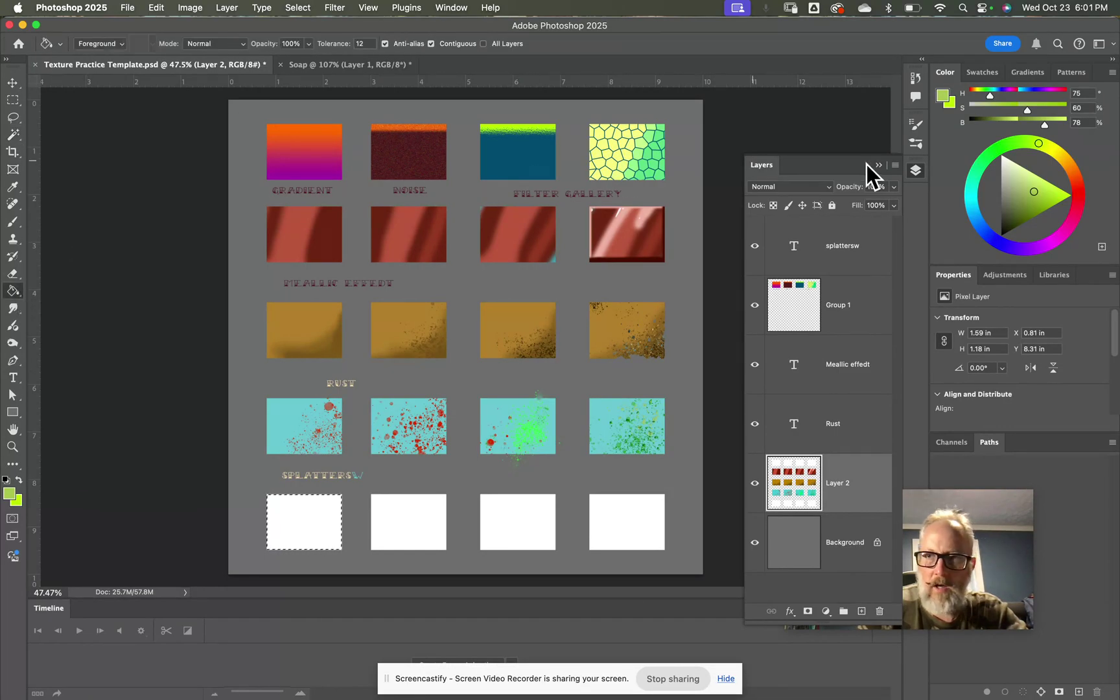
click(1026, 188)
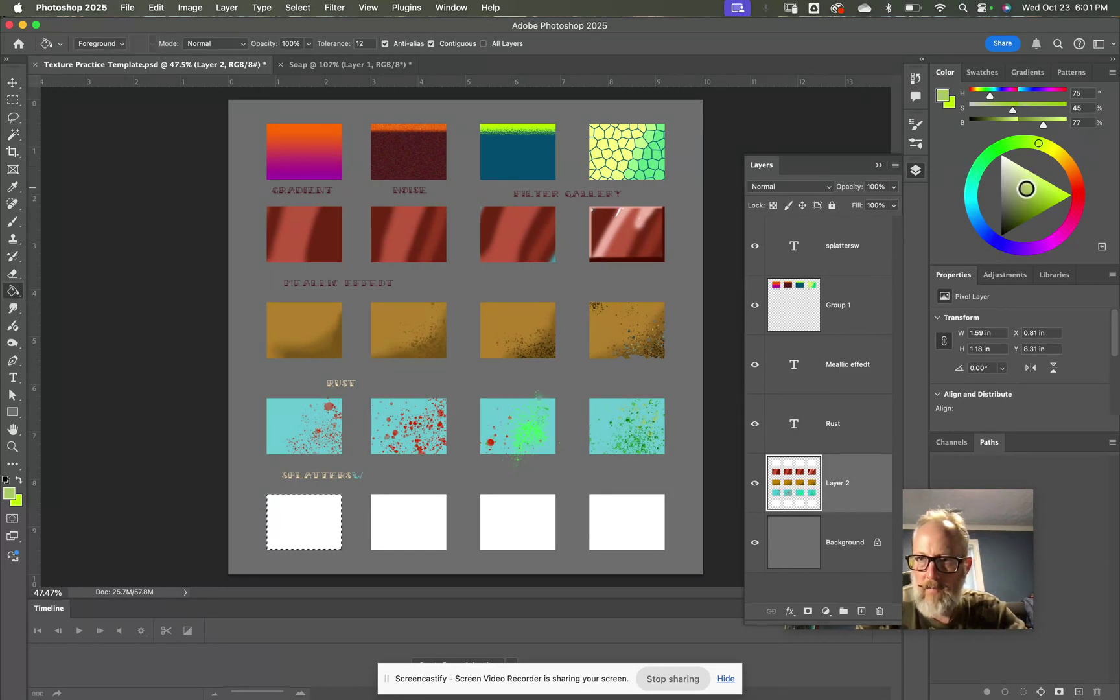
mouse_move(975, 181)
mouse_down()
mouse_move(983, 162)
mouse_move(1013, 187)
mouse_up()
click(1023, 182)
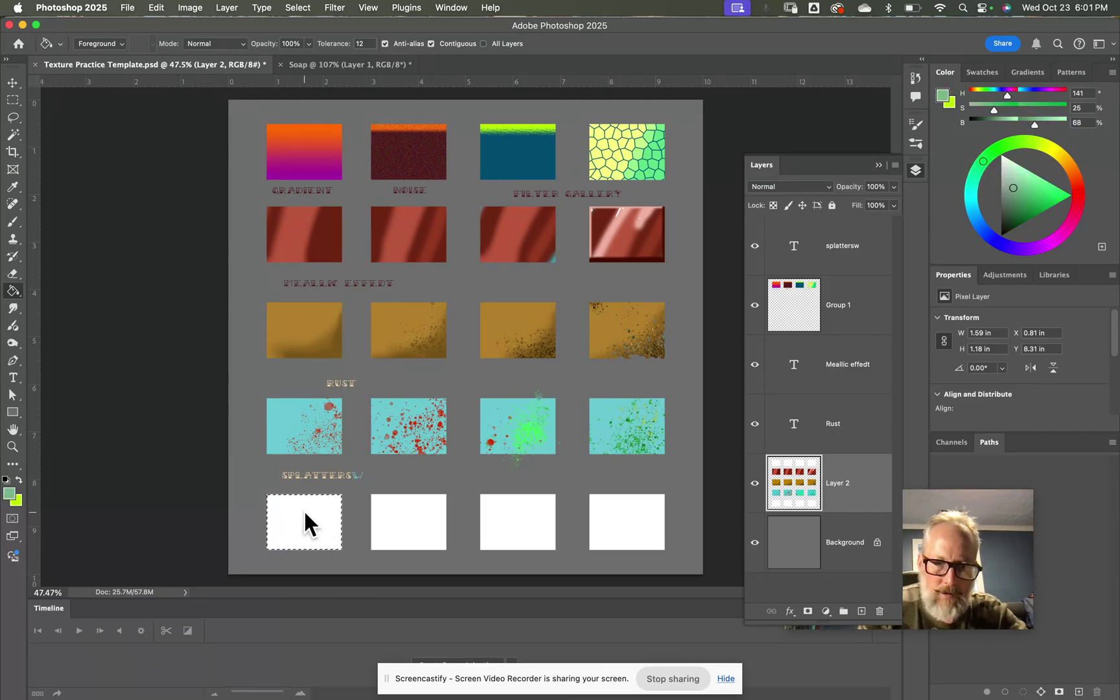
key(super+d)
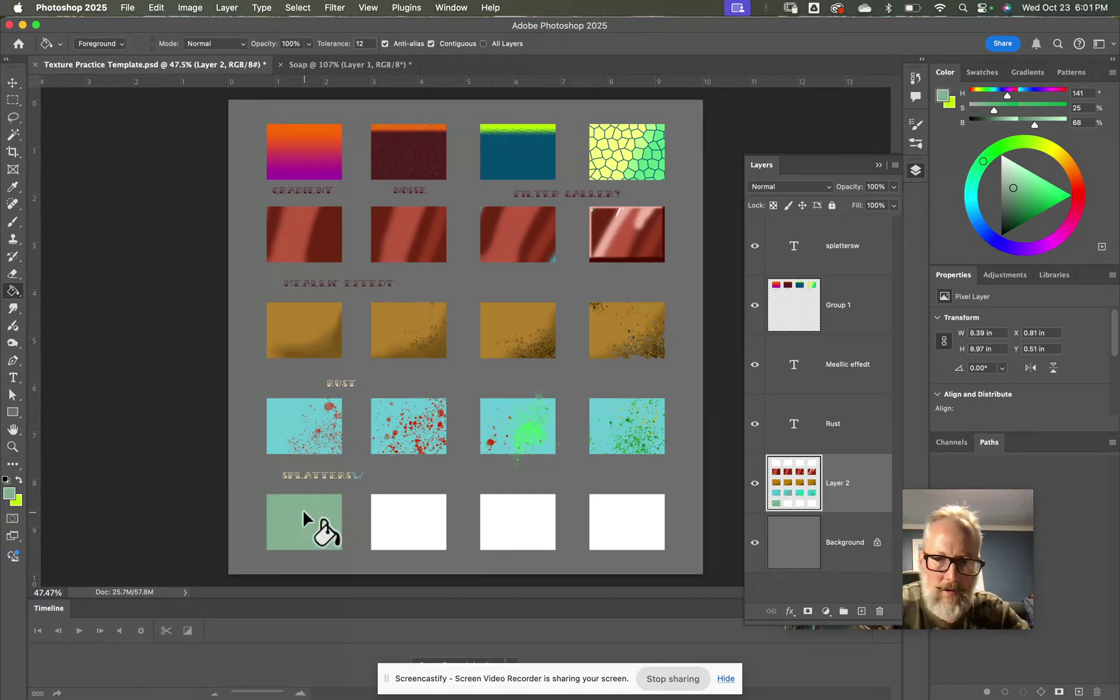
Step: Fill the three remaining white rectangles of the bottom row with the same muted green
click(400, 518)
click(513, 525)
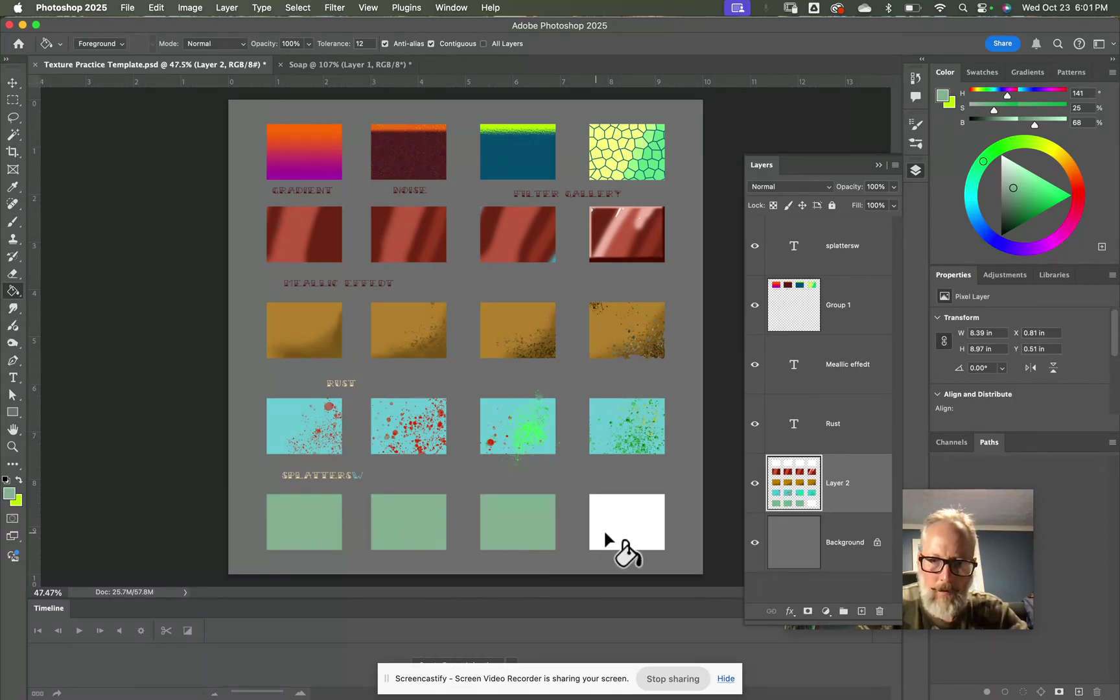
click(617, 528)
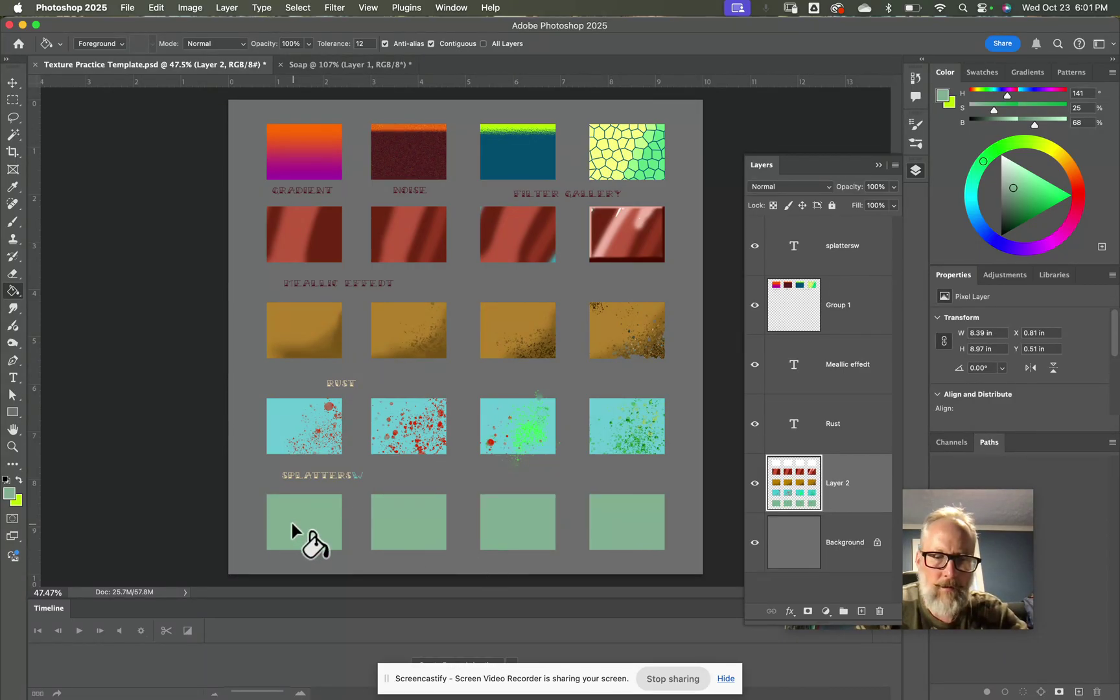
Step: Select the first muted green rectangle of the bottom row with the Magic Wand
key(w)
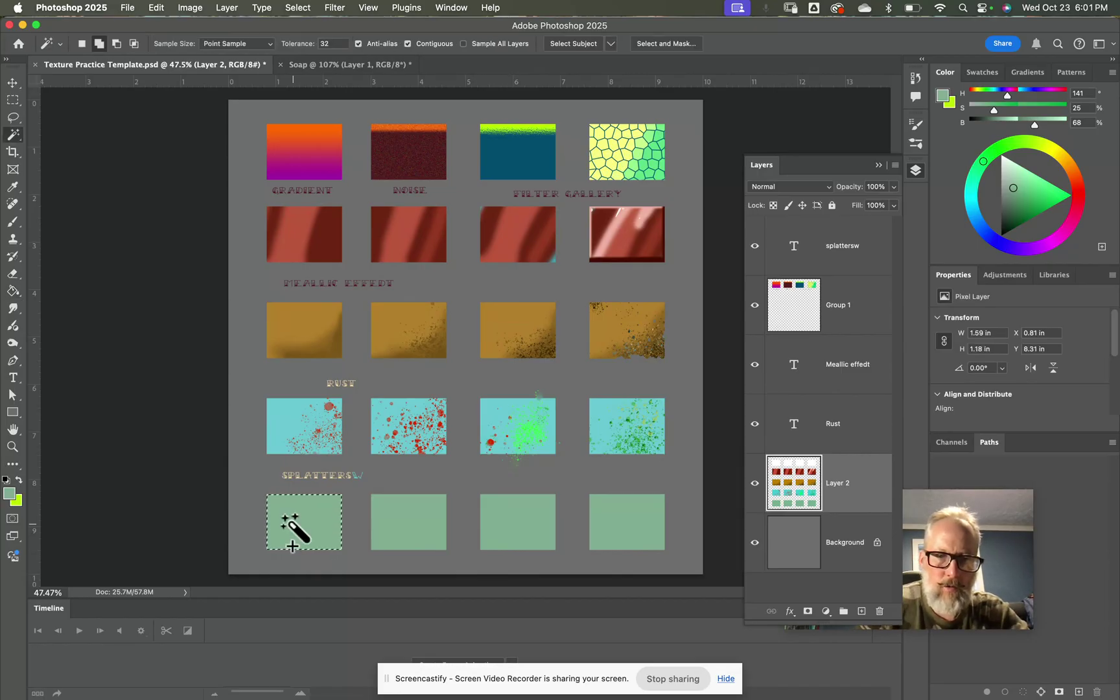
scroll(298, 538, down, 2)
scroll(294, 530, up, 4)
scroll(295, 530, down, 3)
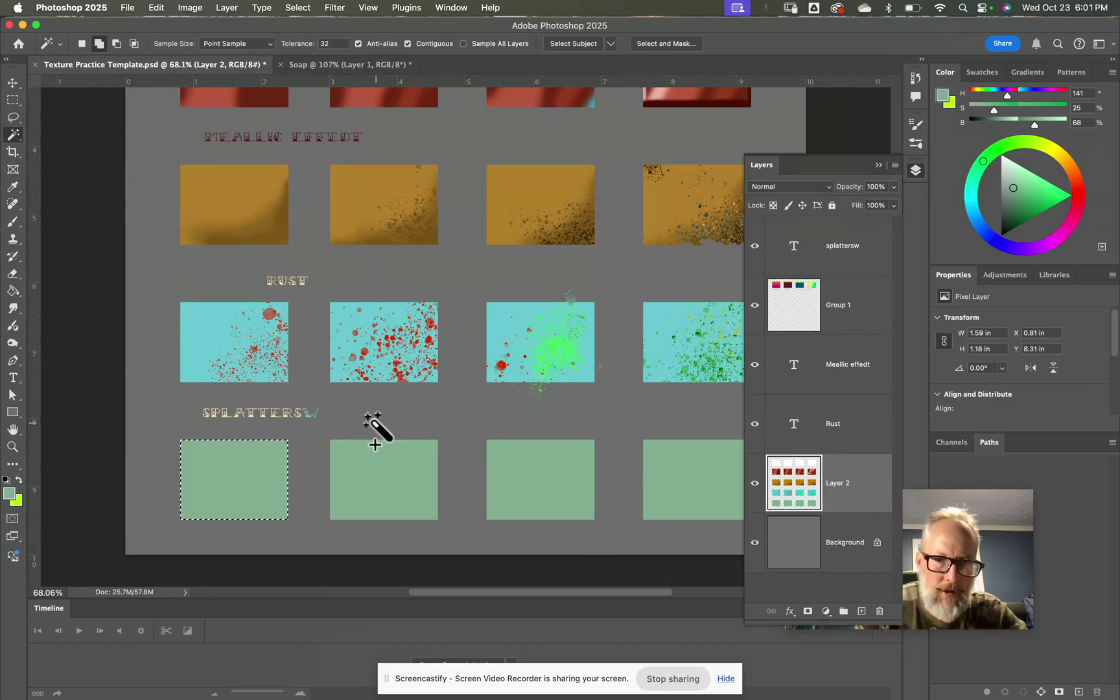
scroll(375, 445, down, 2)
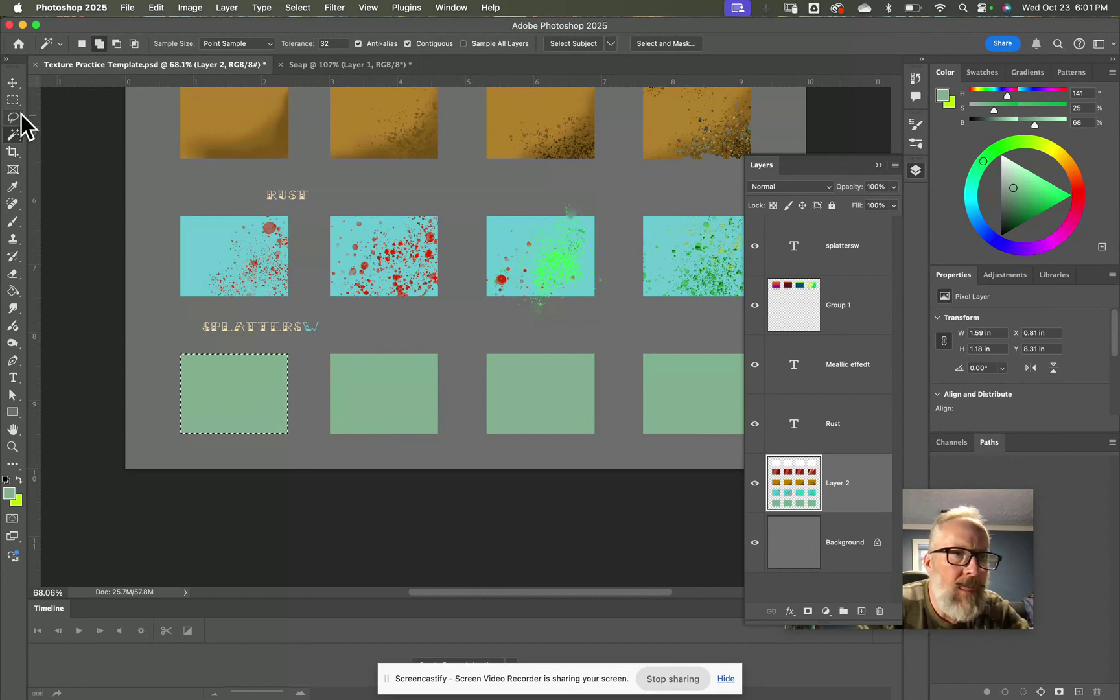
Step: Choose the Brush tool with the first brush of the explosion-brushes-by-PhotoshopSupply set
click(14, 222)
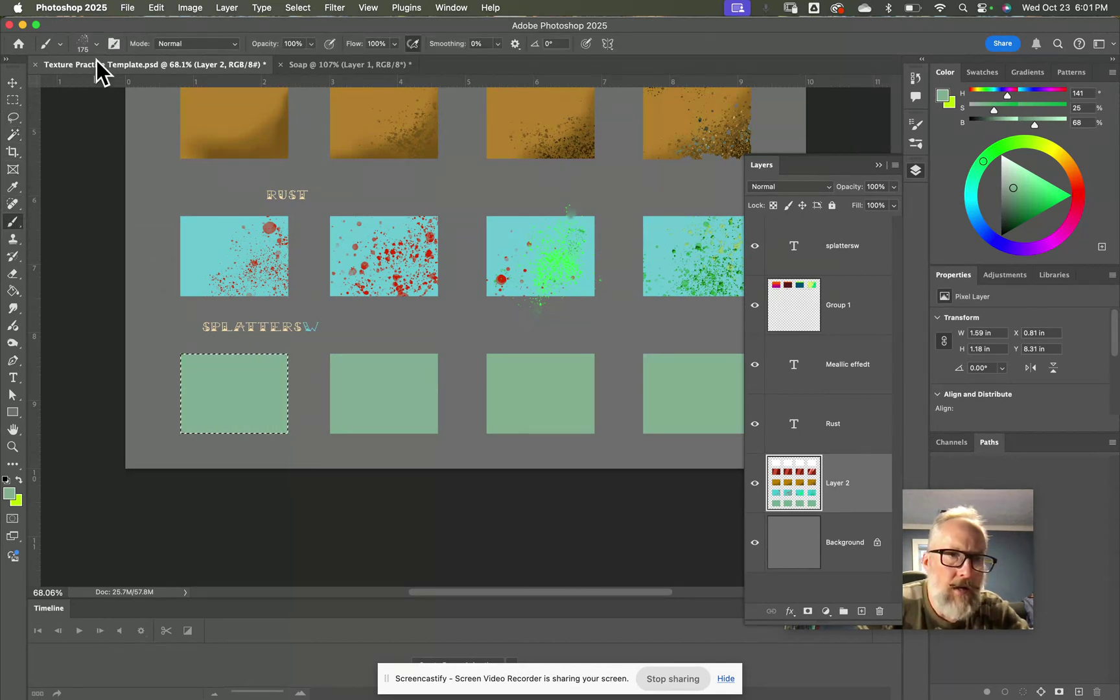
click(98, 44)
scroll(176, 285, down, 10)
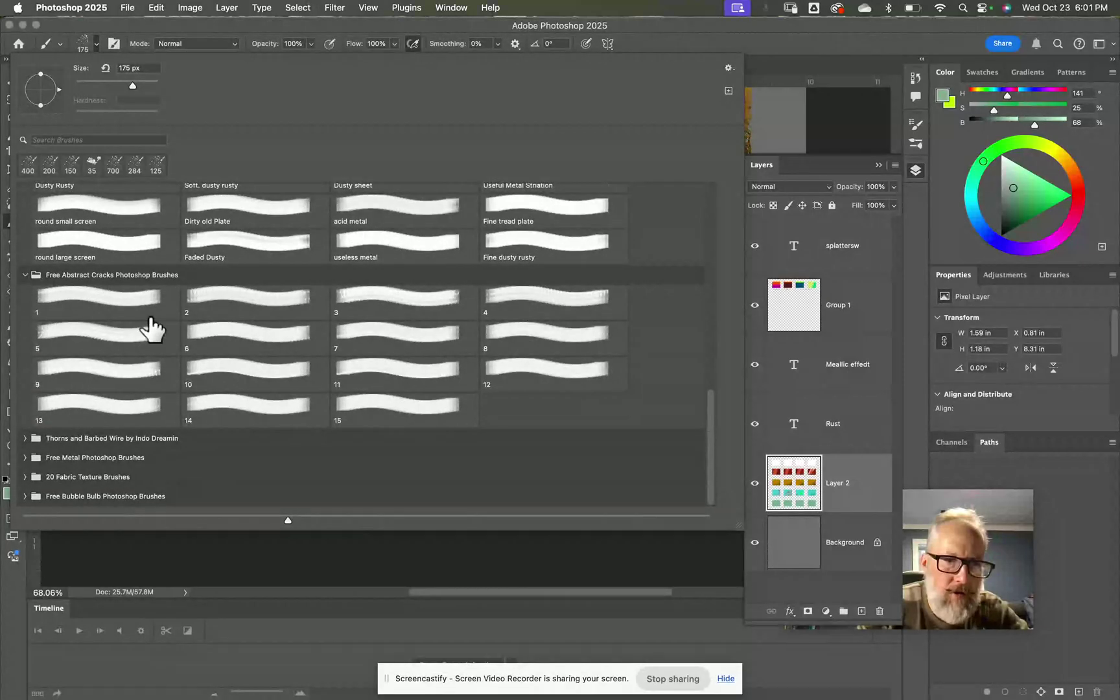
scroll(204, 305, up, 10)
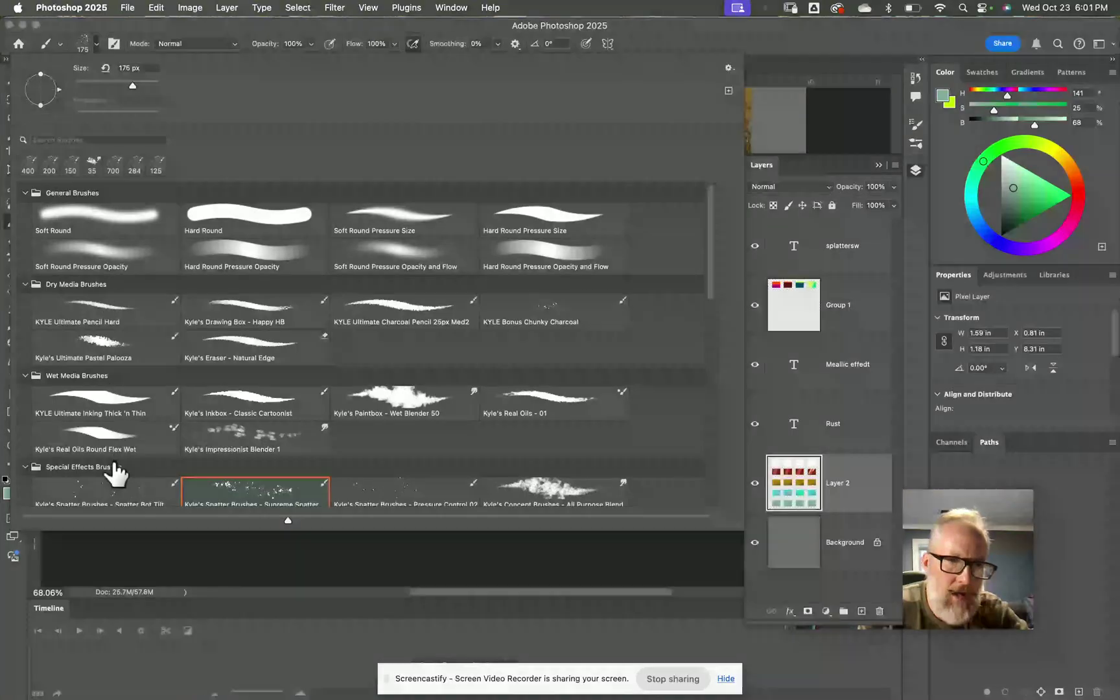
scroll(122, 468, down, 3)
scroll(126, 471, down, 1)
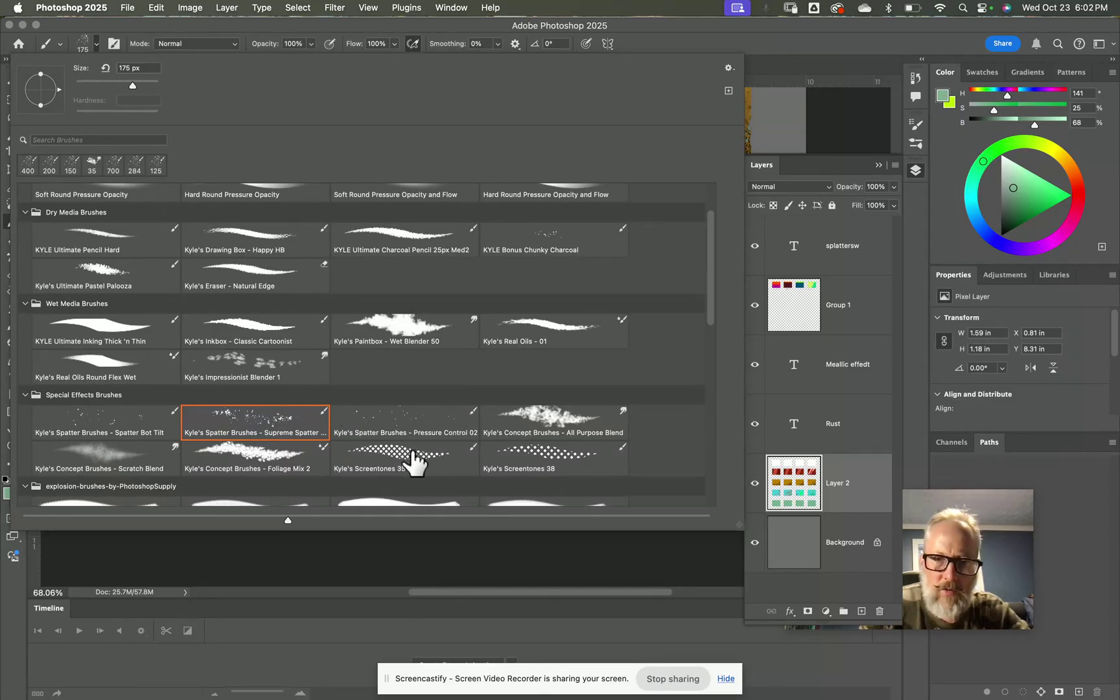
scroll(414, 462, down, 3)
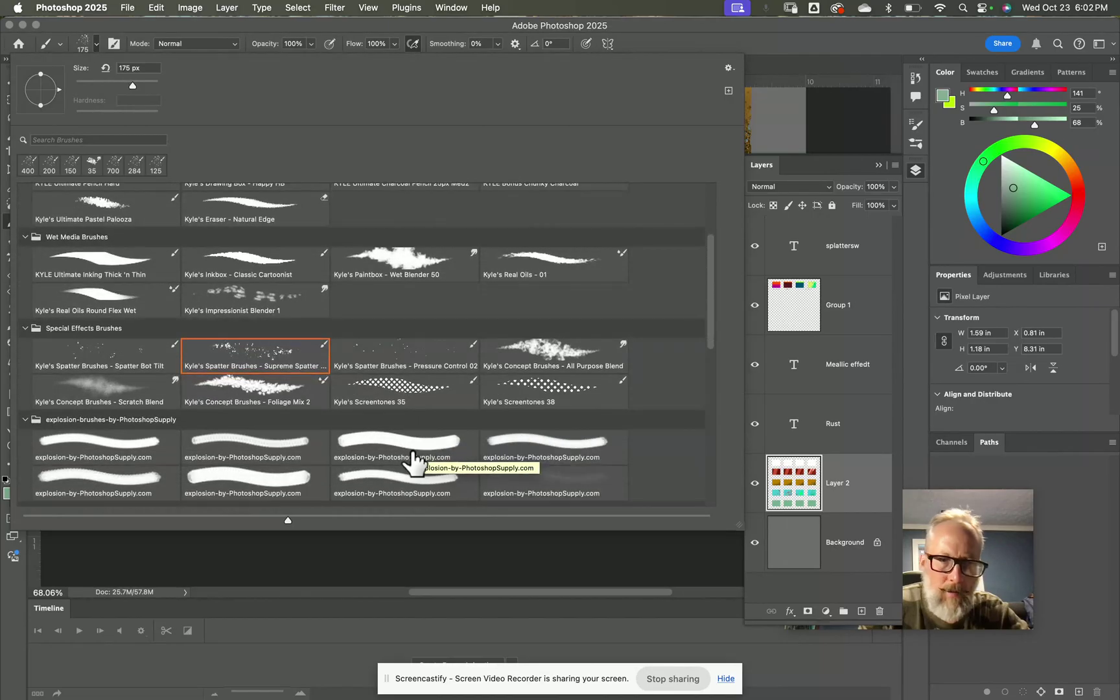
scroll(414, 461, down, 3)
scroll(414, 461, down, 5)
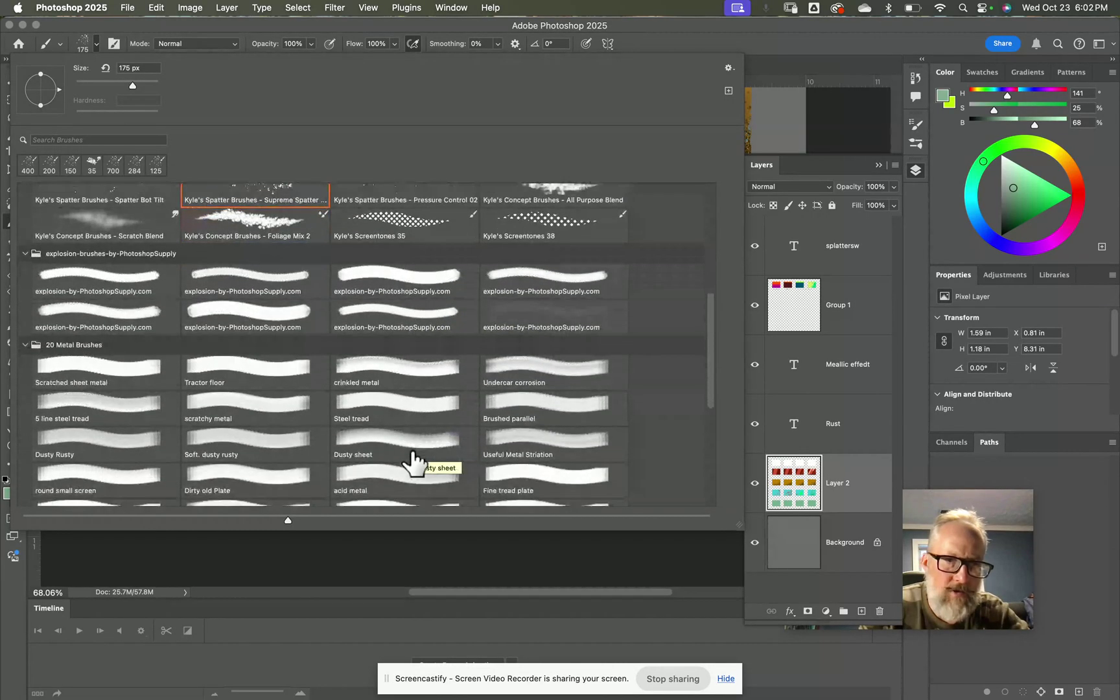
click(124, 273)
double_click(123, 273)
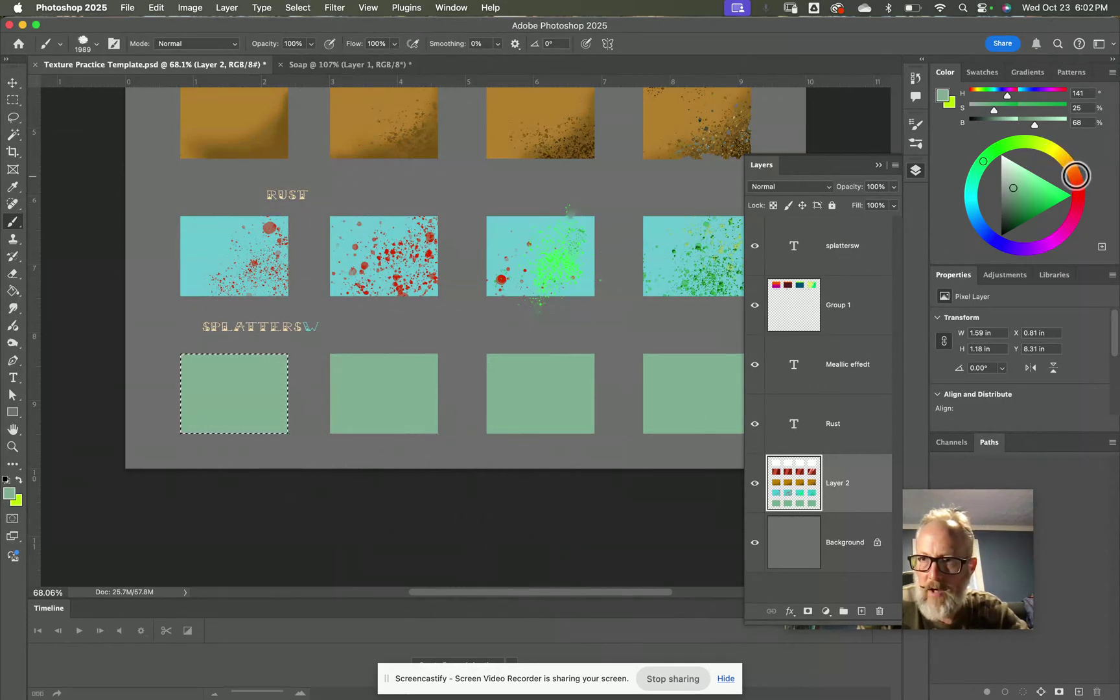
Step: Set the foreground colour to hue 15 and reduce the explosion brush size to 63 px
click(1076, 177)
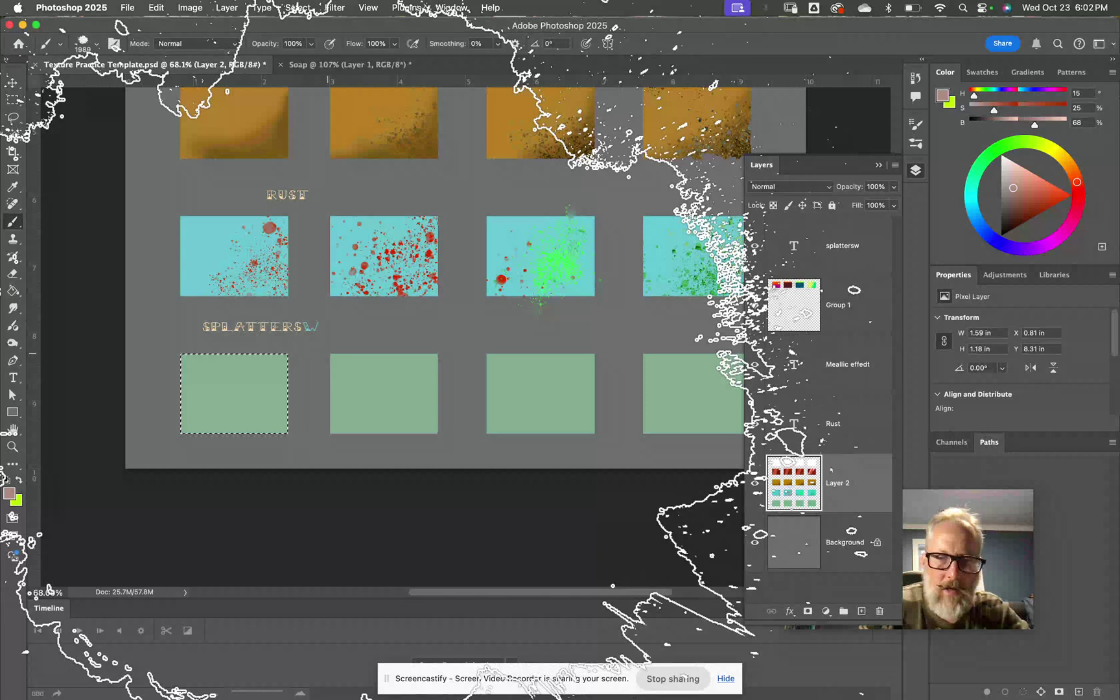
key(bracketleft)
key(bracketleft)
key(bracketleft)
key(bracketleft)
key(bracketleft)
key(bracketleft)
key(bracketleft)
key(bracketleft)
key(bracketleft)
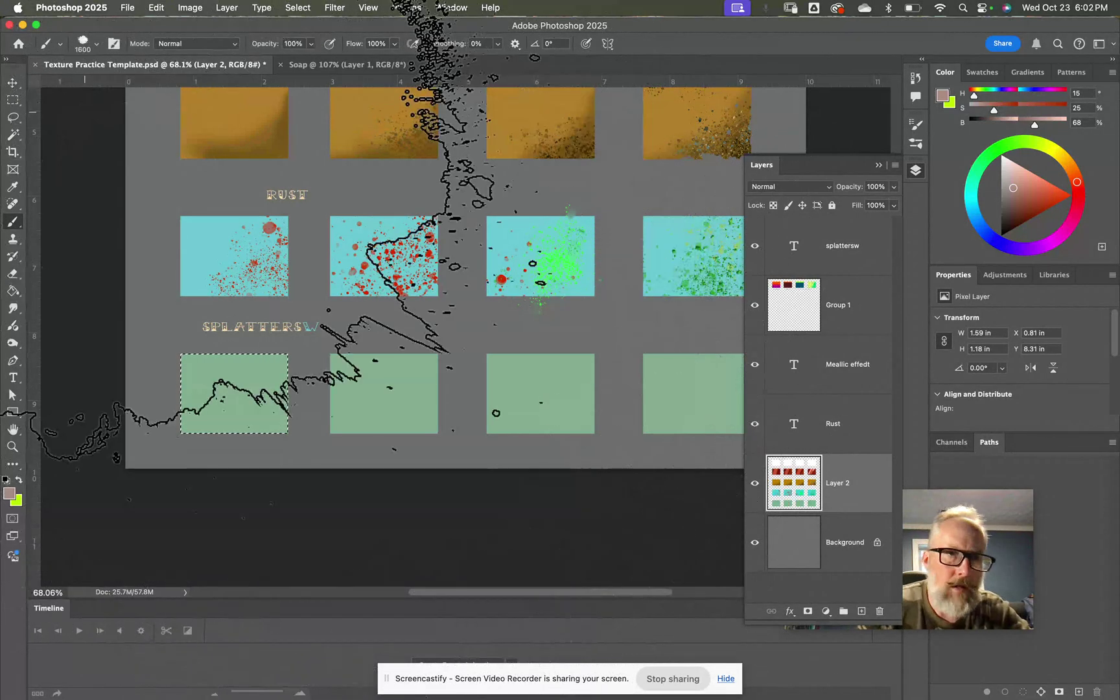
click(96, 45)
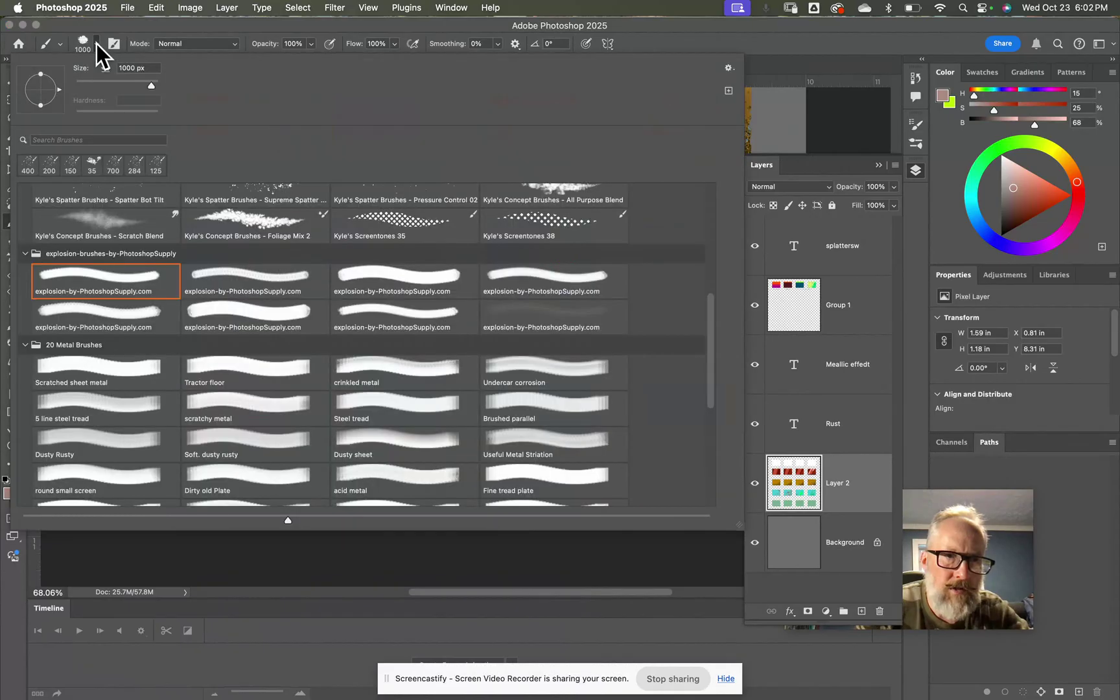
click(102, 82)
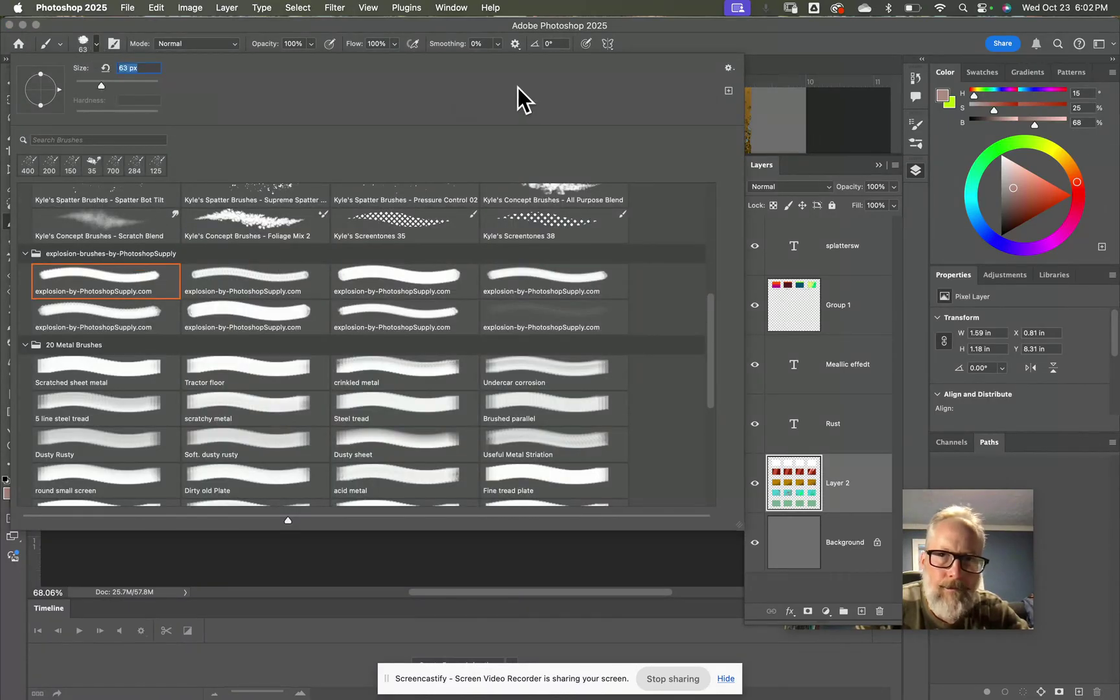
click(660, 26)
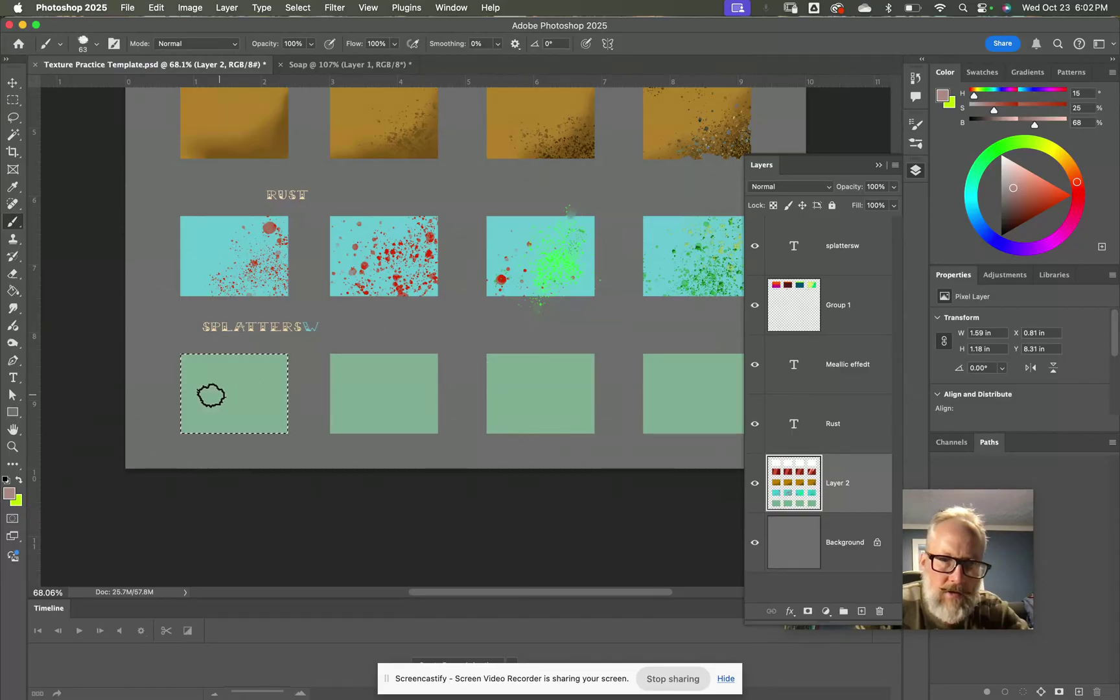
Step: Stamp pale red bursts in the first green rectangle, plus one in dark red of saturation 72 and brightness 42
scroll(202, 376, up, 5)
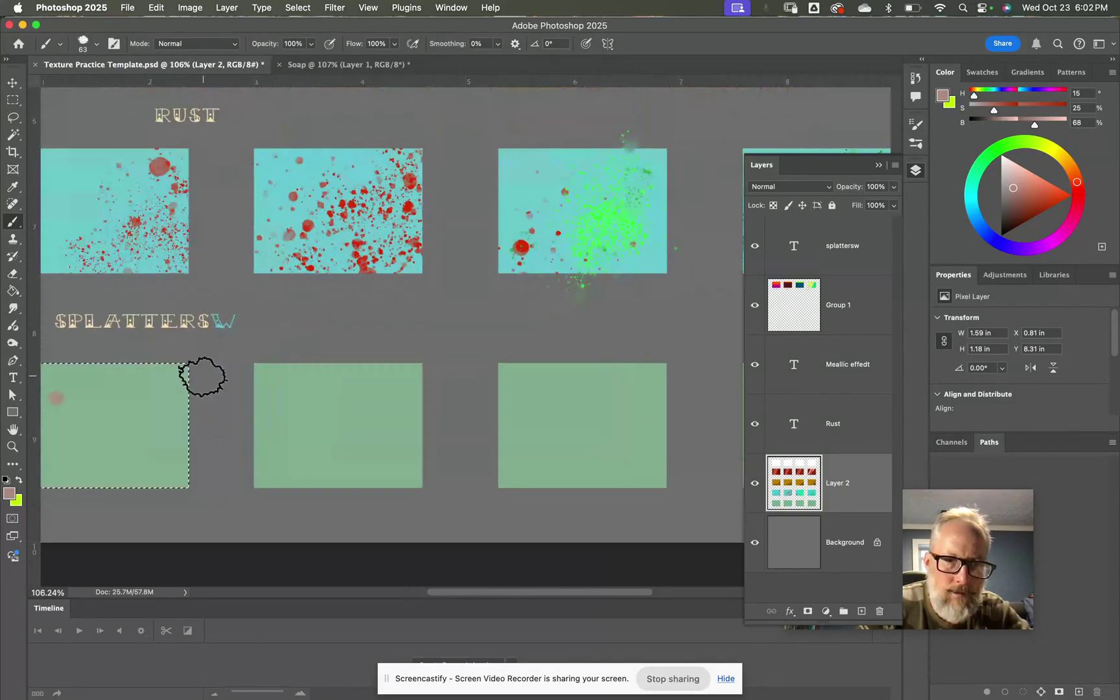
scroll(209, 362, up, 4)
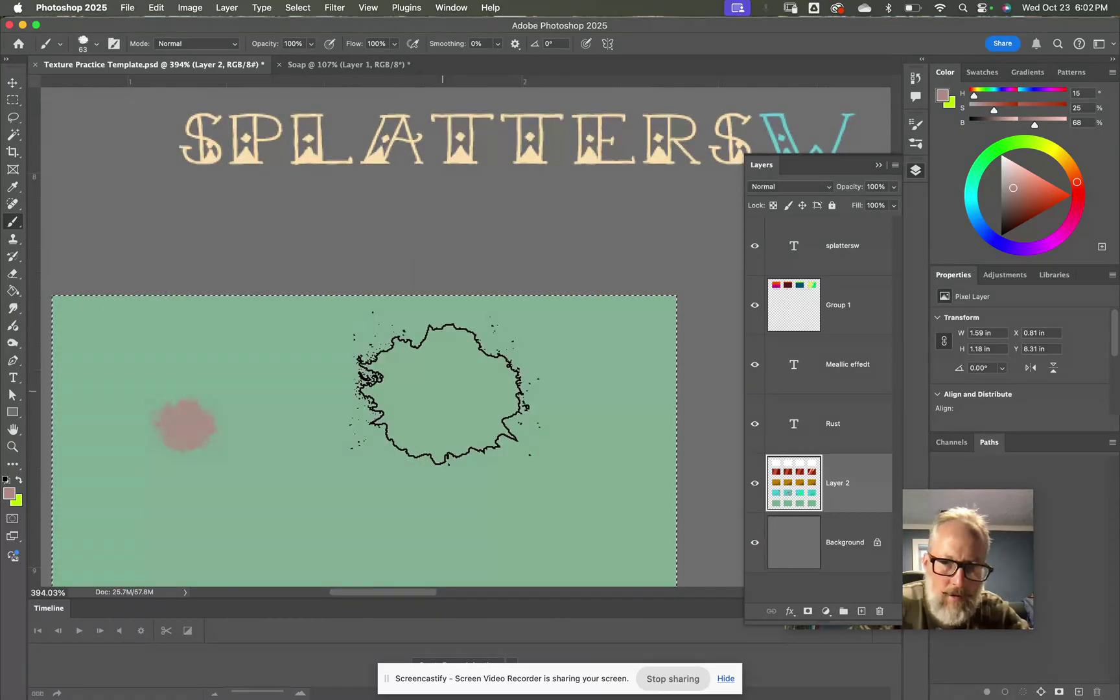
click(441, 391)
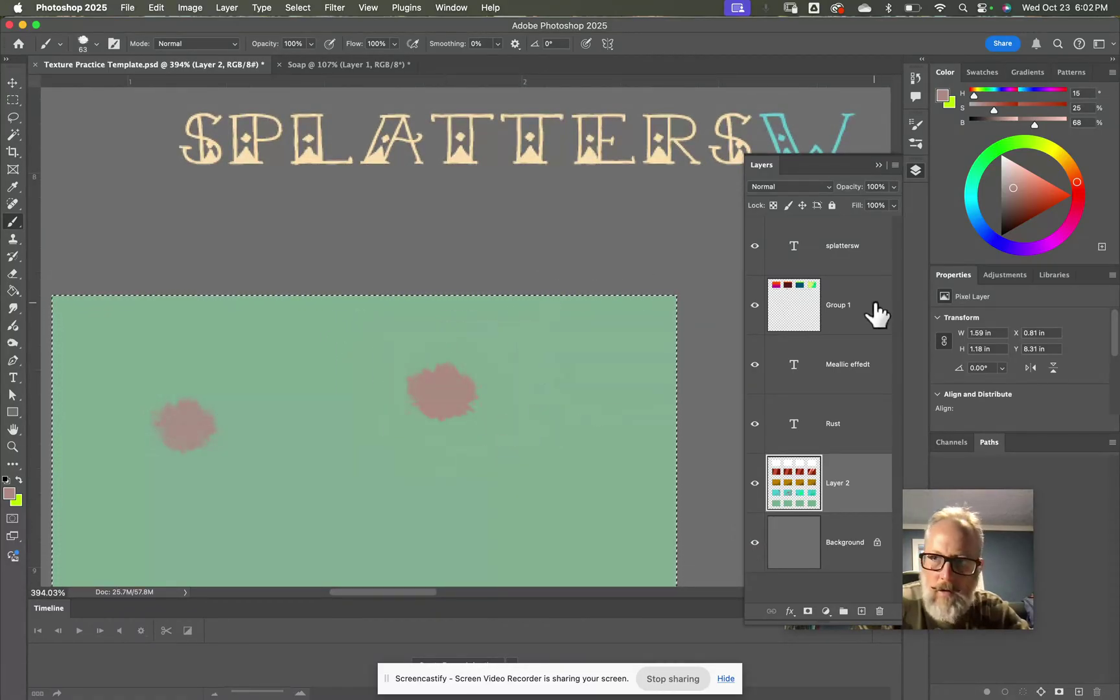
click(1023, 214)
click(443, 508)
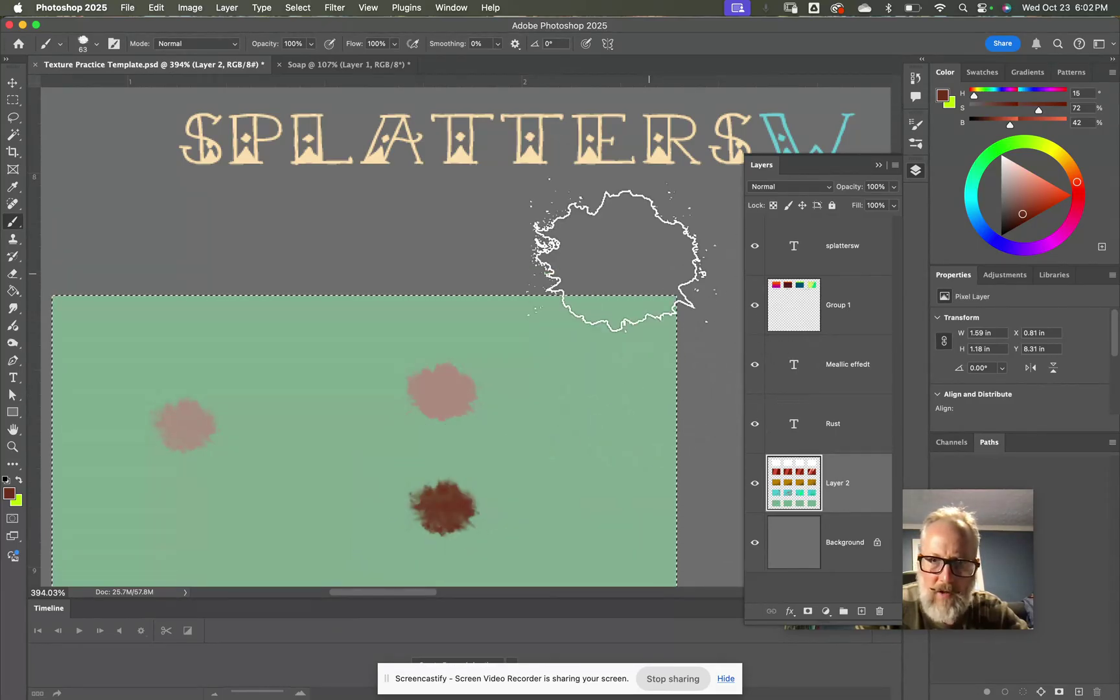
Step: Stamp two dark red rings in the first green rectangle using the third explosion brush at 84 px
click(97, 43)
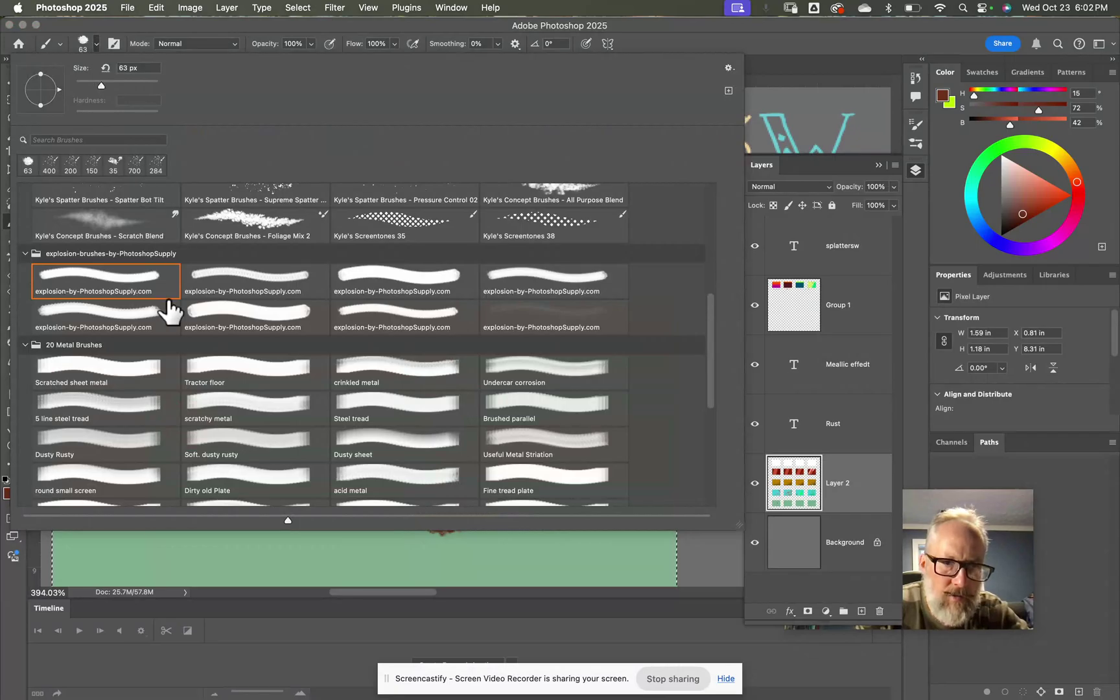
double_click(432, 286)
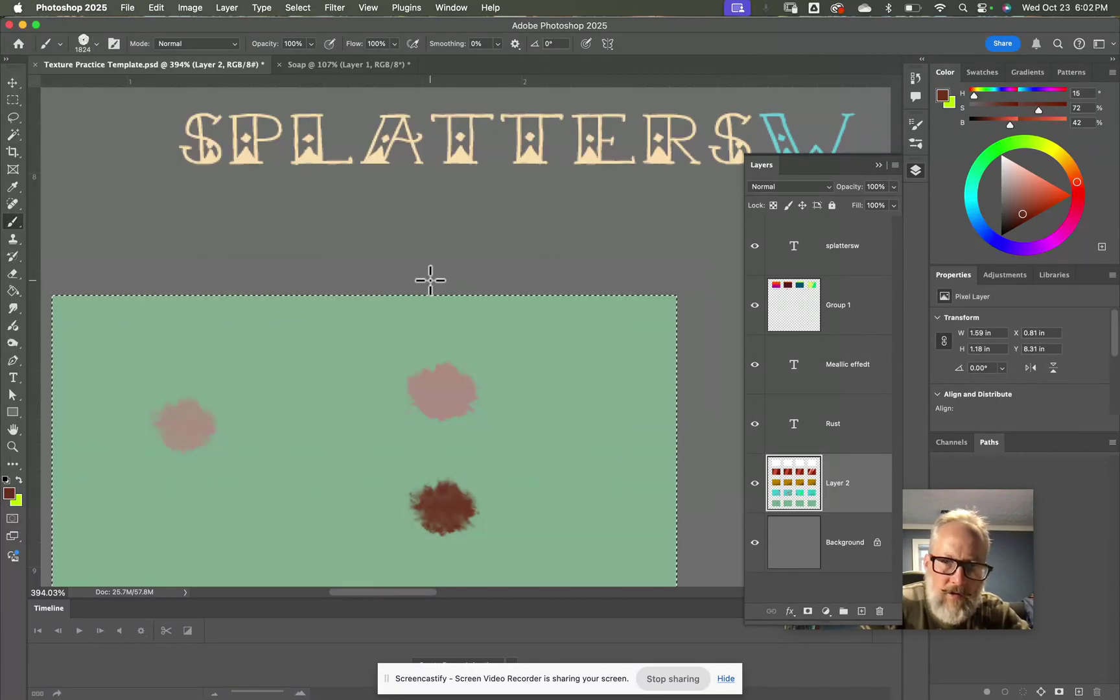
click(96, 41)
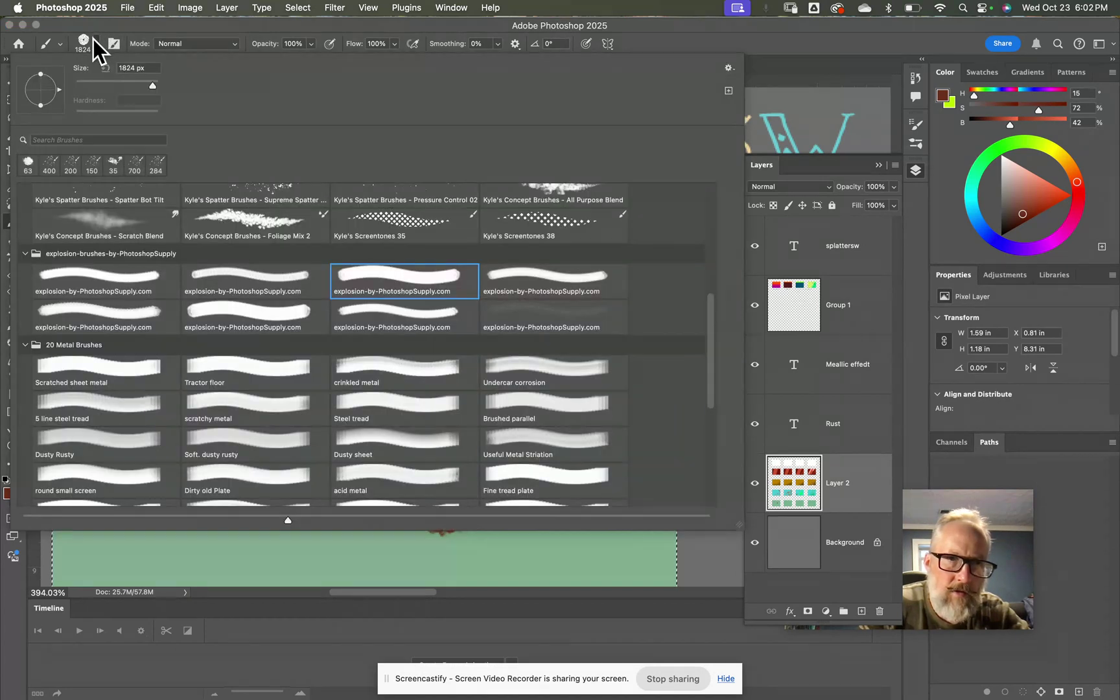
click(100, 81)
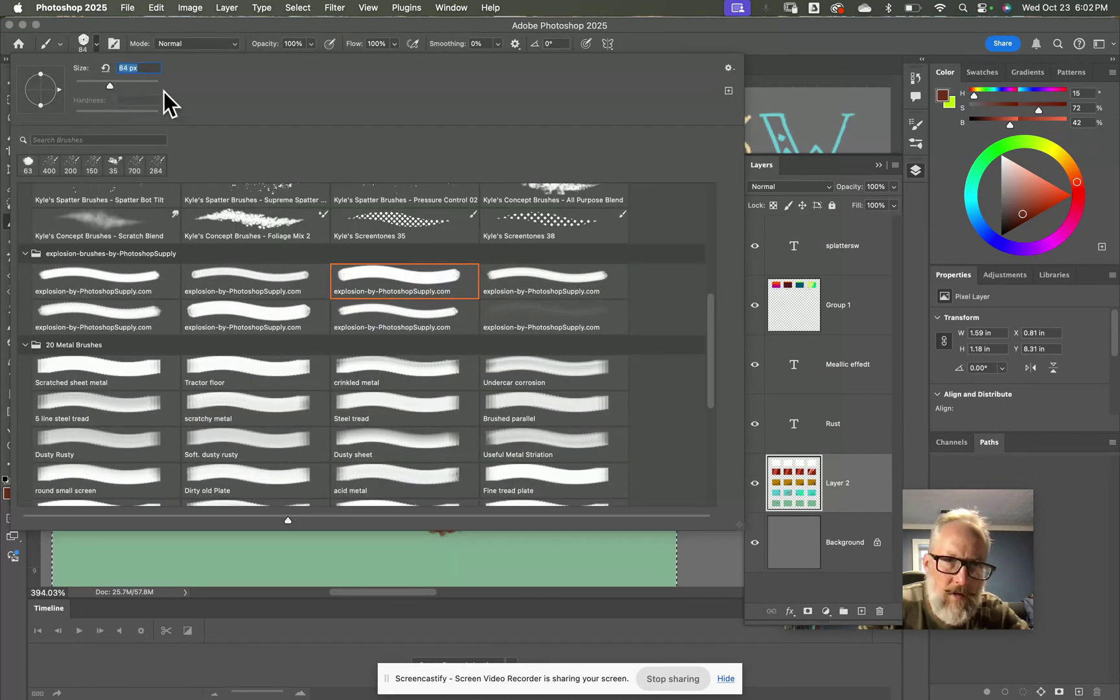
click(234, 16)
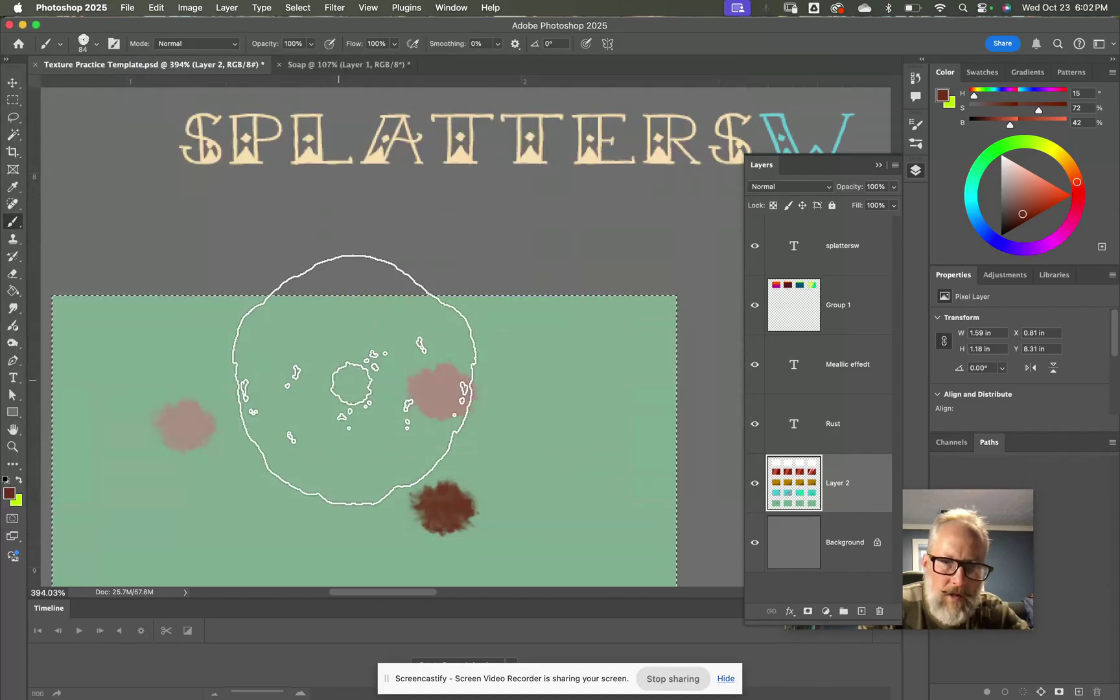
click(303, 447)
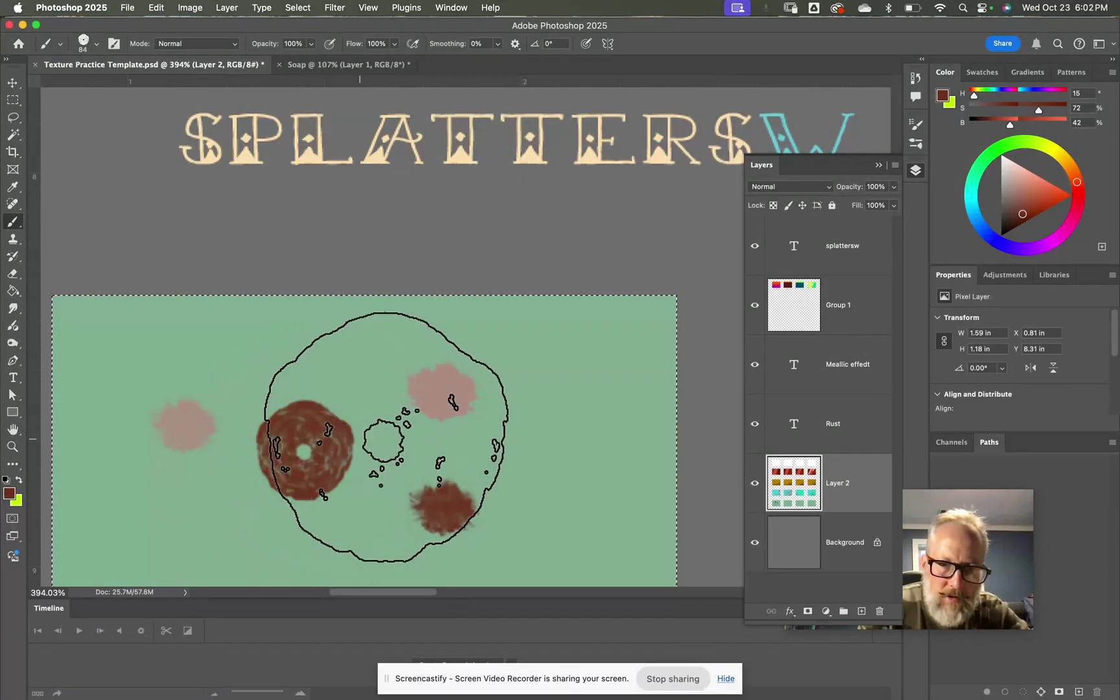
click(544, 415)
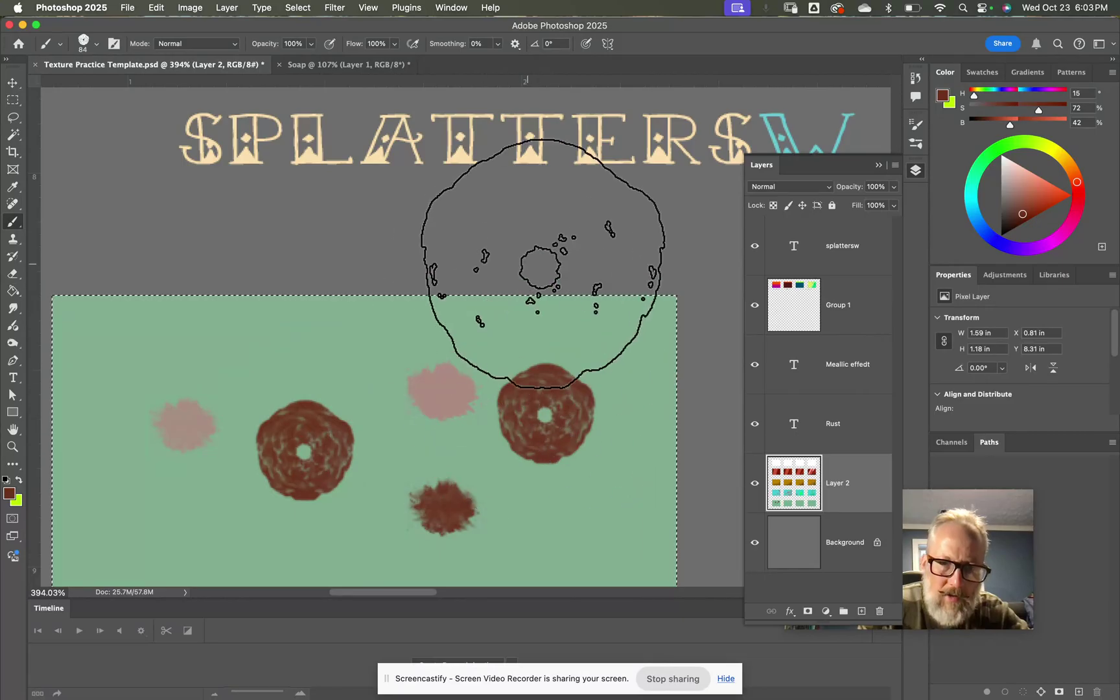
Step: Stamp the "round small screen" metal brush once at 94 px in the lower left of the first green rectangle
scroll(370, 375, down, 5)
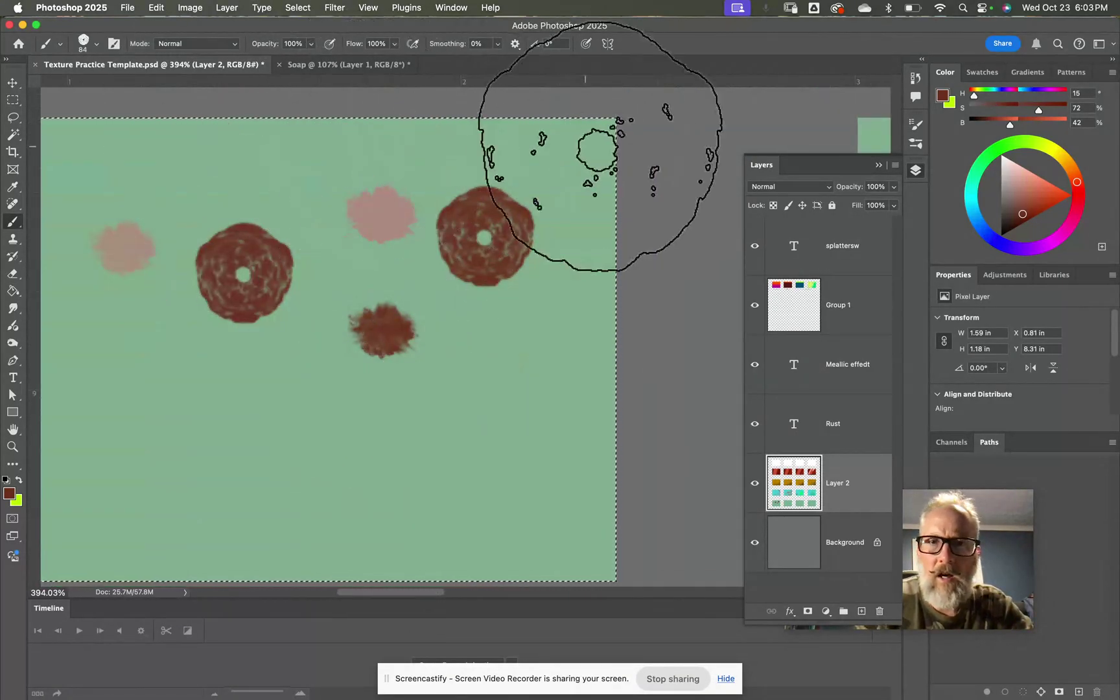
click(95, 42)
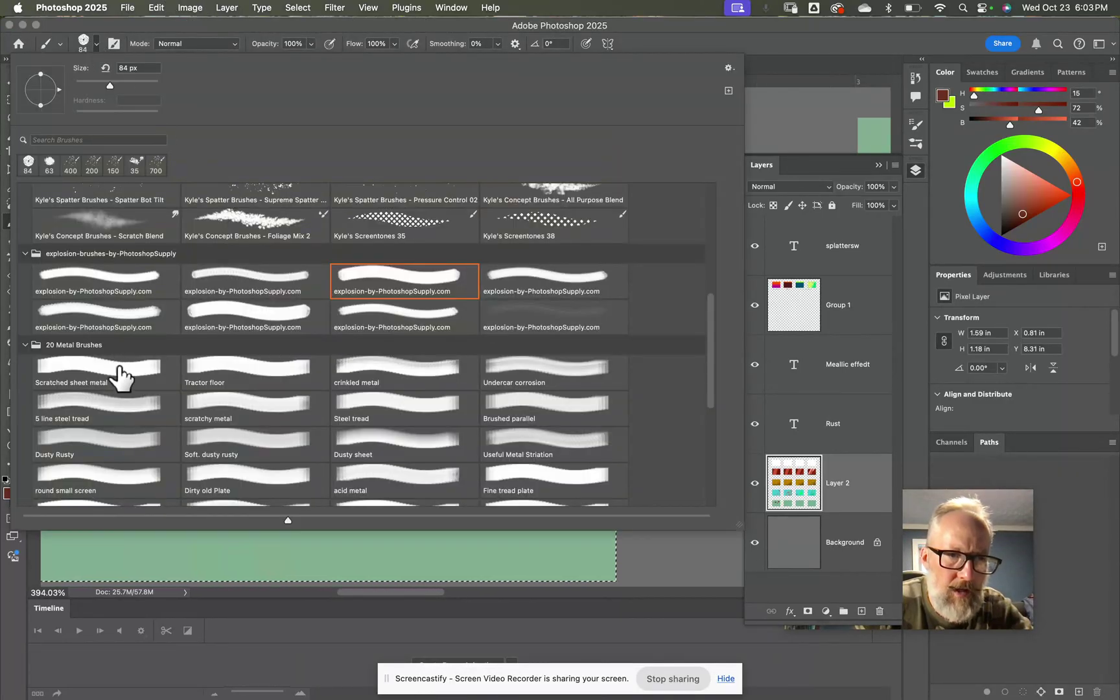
scroll(120, 375, down, 5)
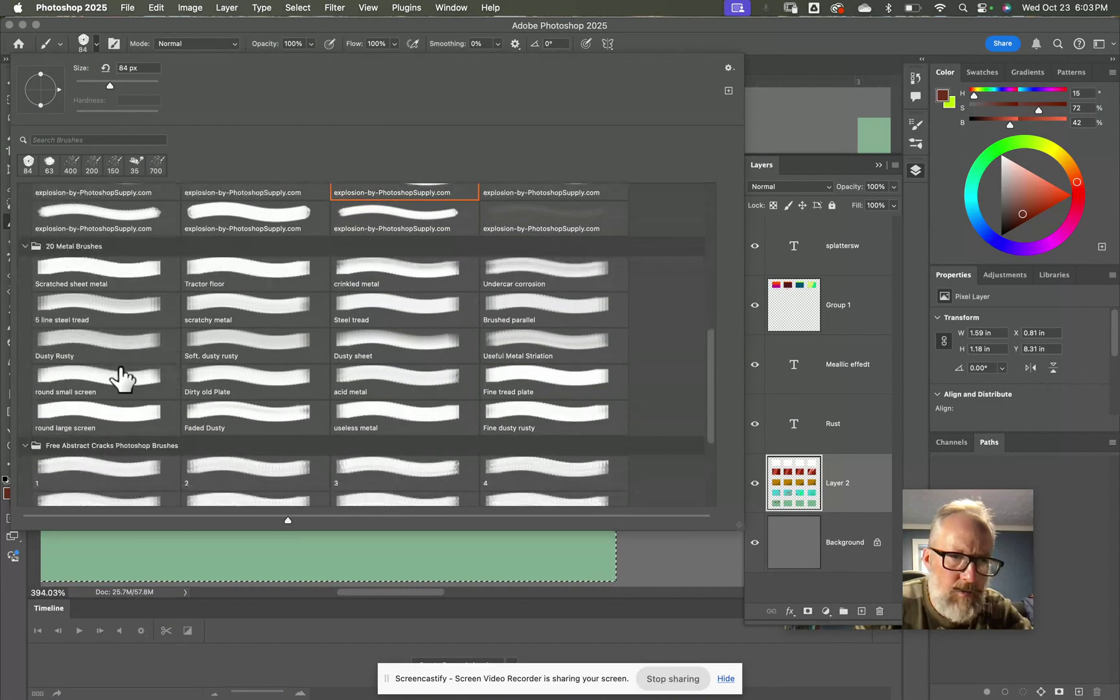
click(101, 375)
key(Return)
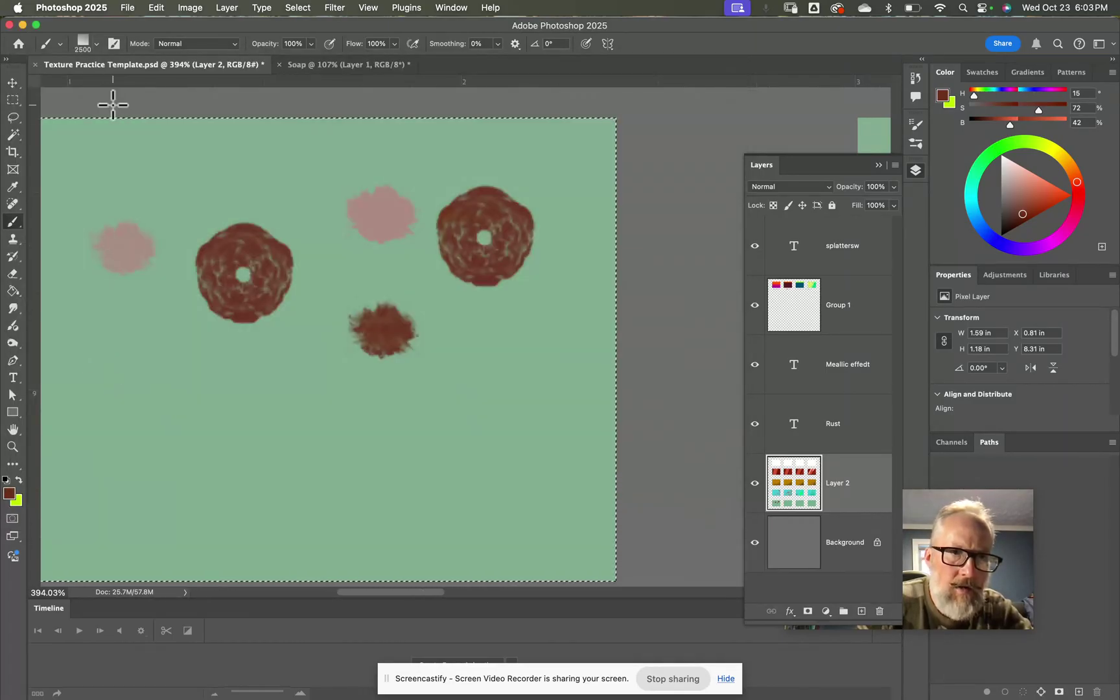
click(96, 44)
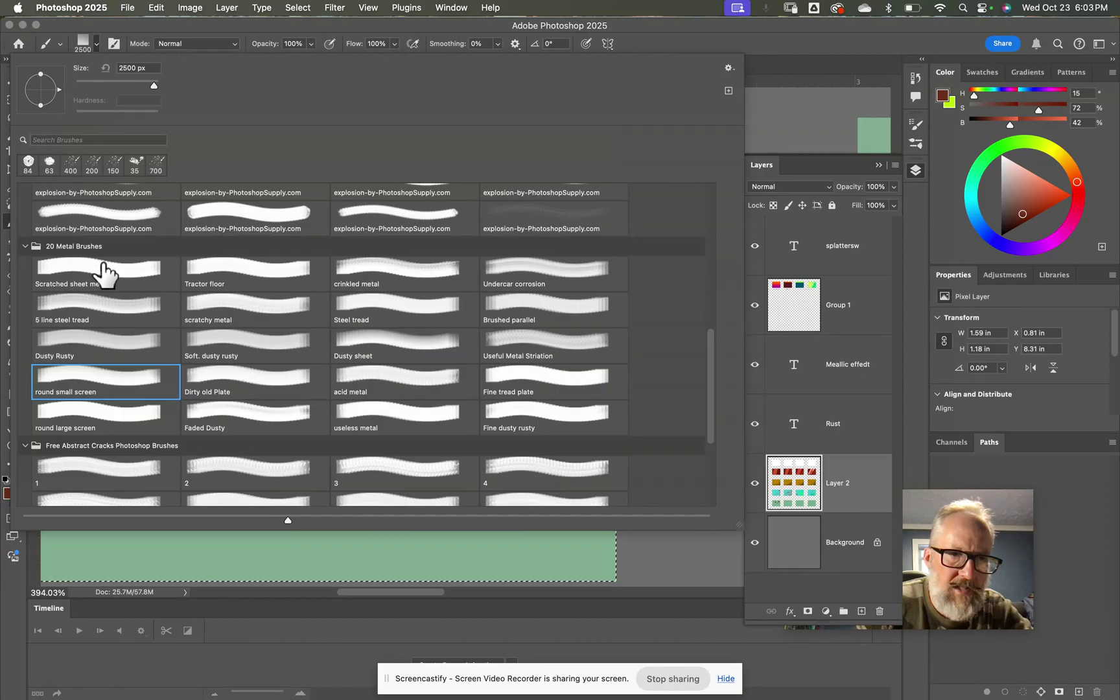
drag(119, 83, 114, 82)
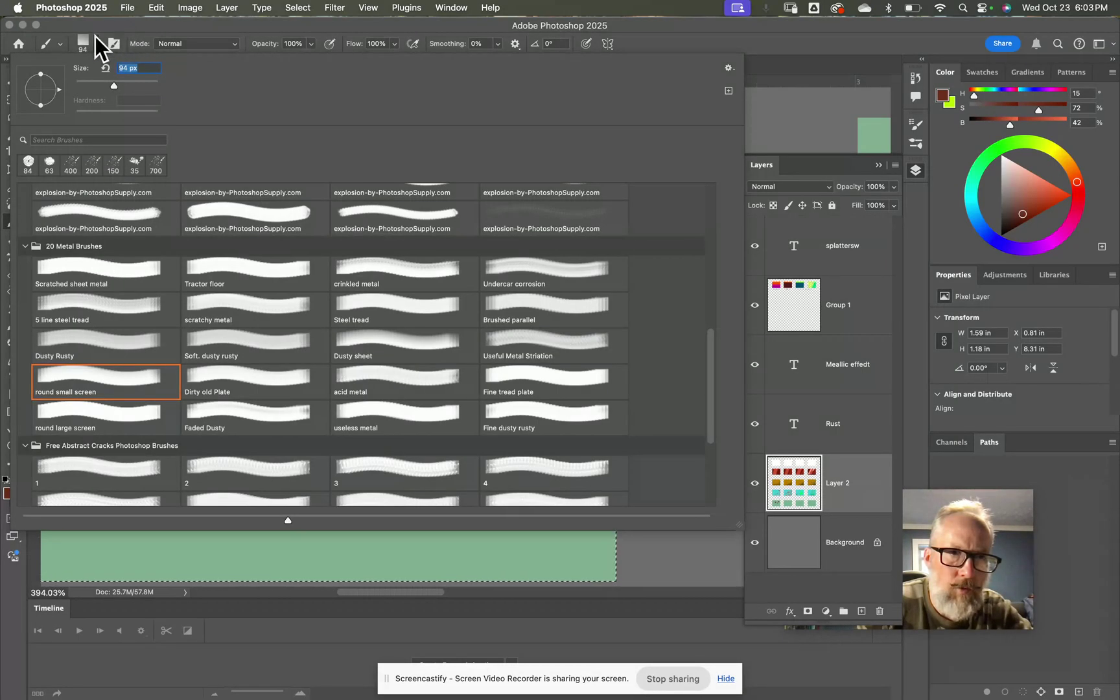
key(Return)
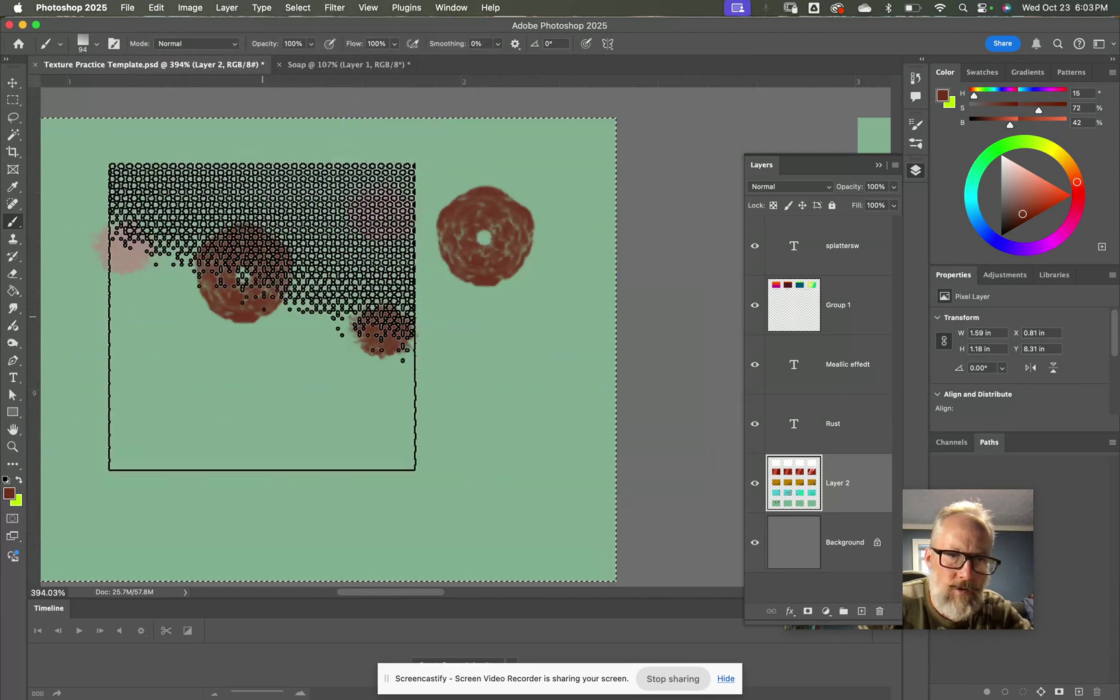
click(194, 431)
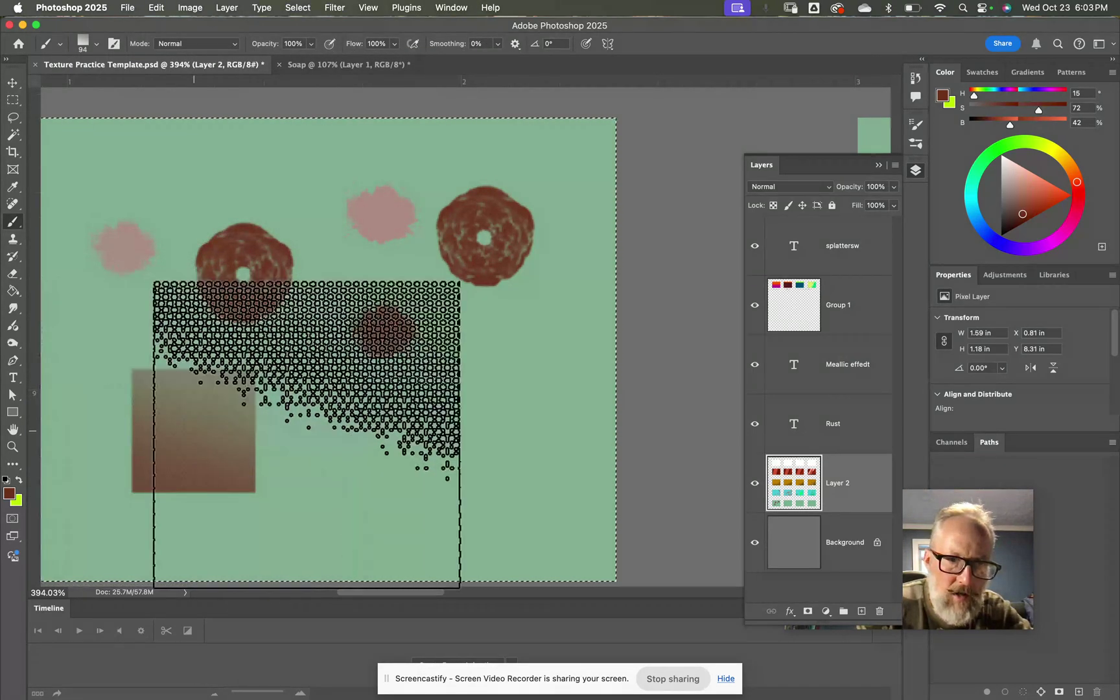
Step: Enlarge the "round small screen" brush to 175 px and stamp it over the dark red burst in the same rectangle
scroll(536, 458, up, 3)
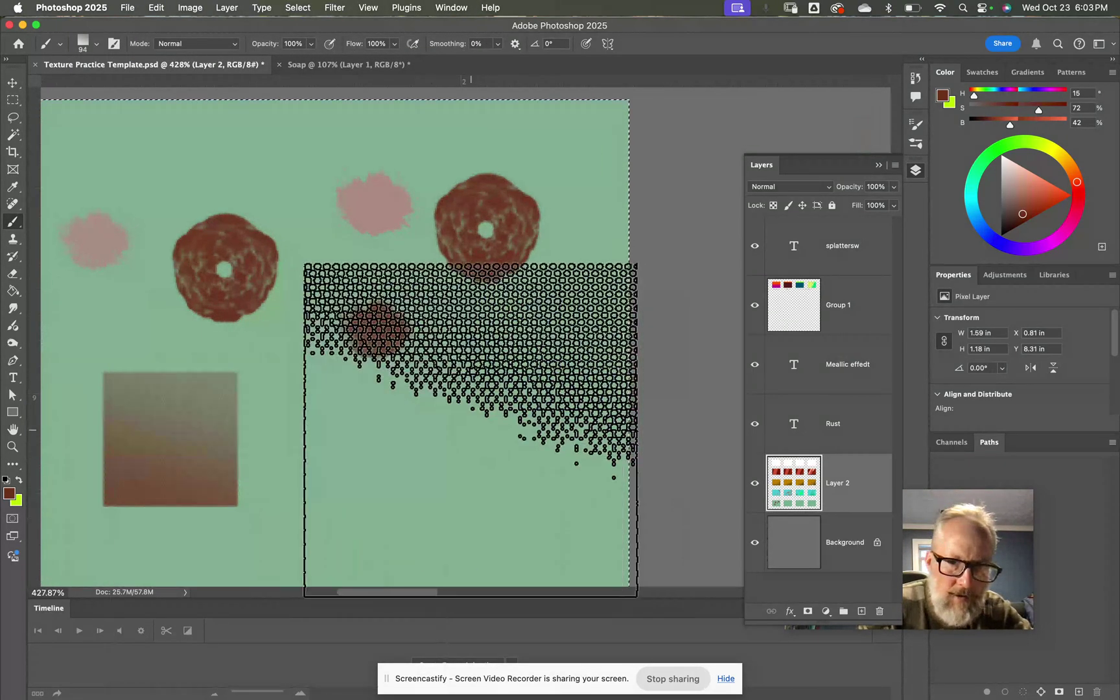
key(bracketright)
key(bracketright)
key(bracketright)
key(bracketright)
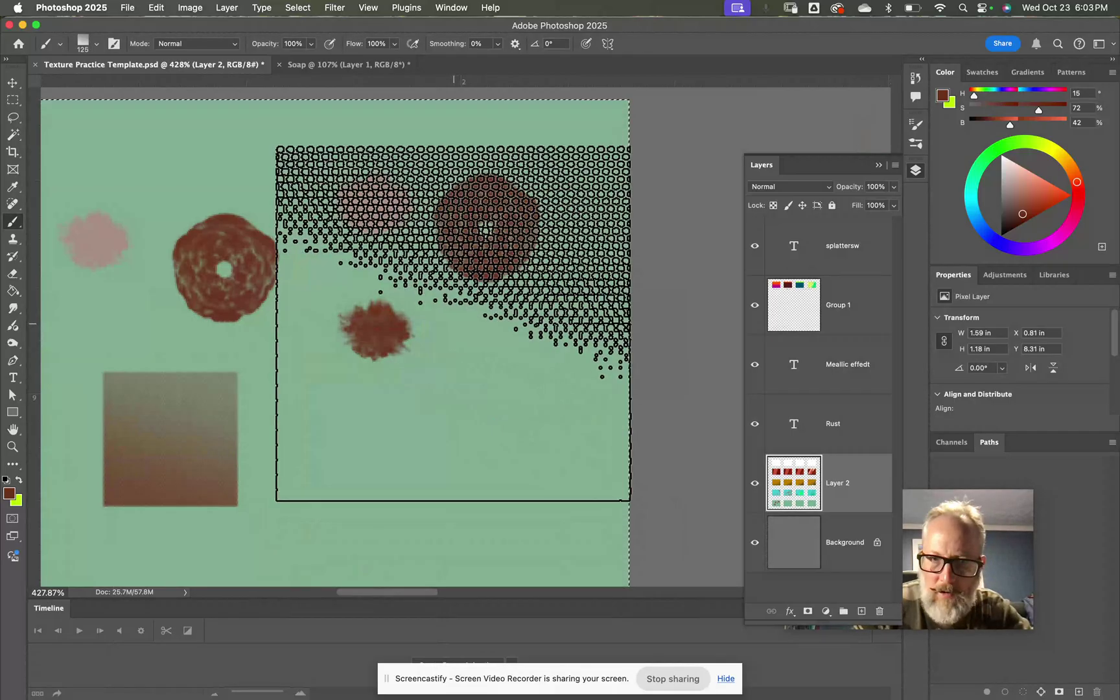
click(403, 350)
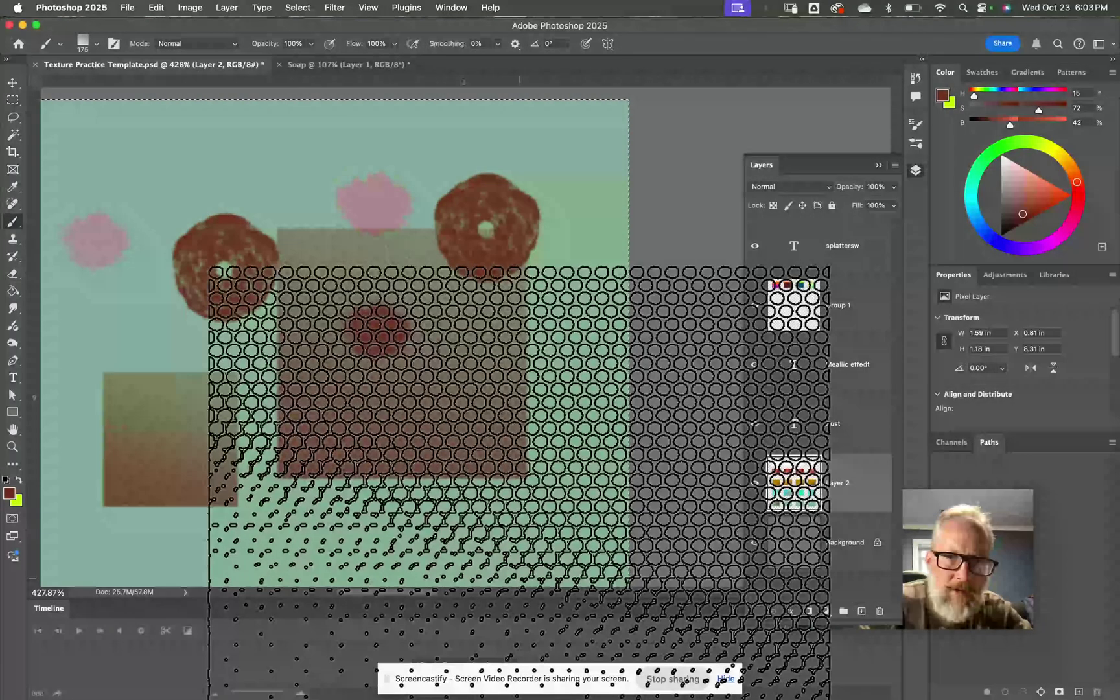
scroll(519, 573, right, 3)
scroll(519, 574, down, 1)
scroll(519, 574, right, 3)
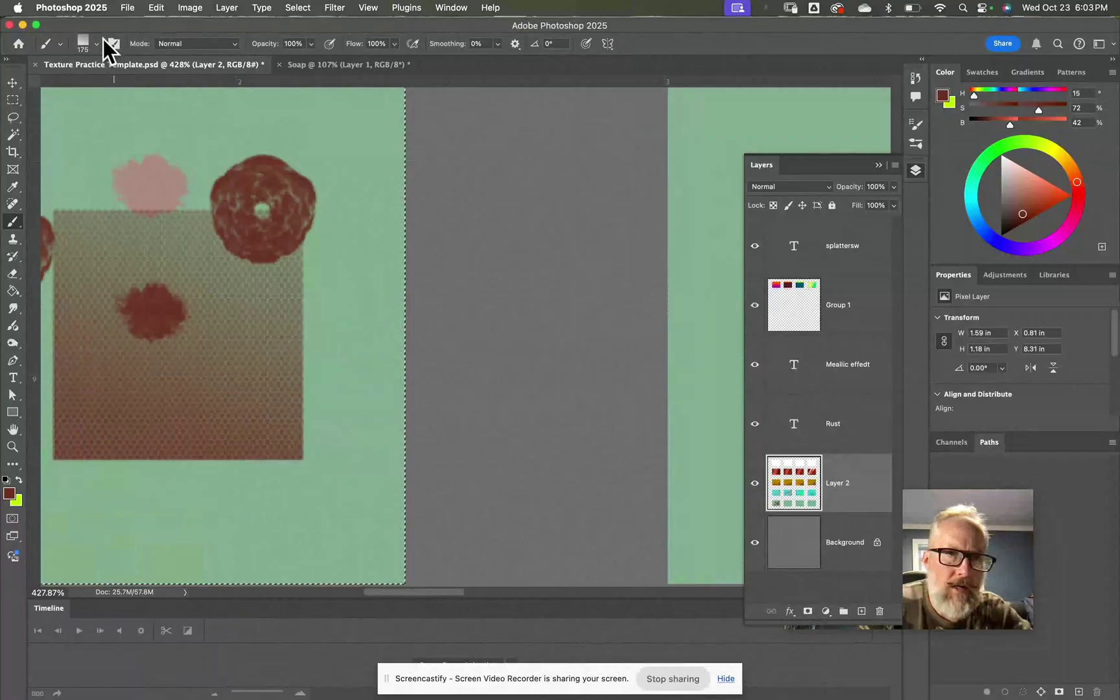
Step: Choose crack brush 1 from the Free Abstract Cracks Photoshop Brushes set
click(96, 44)
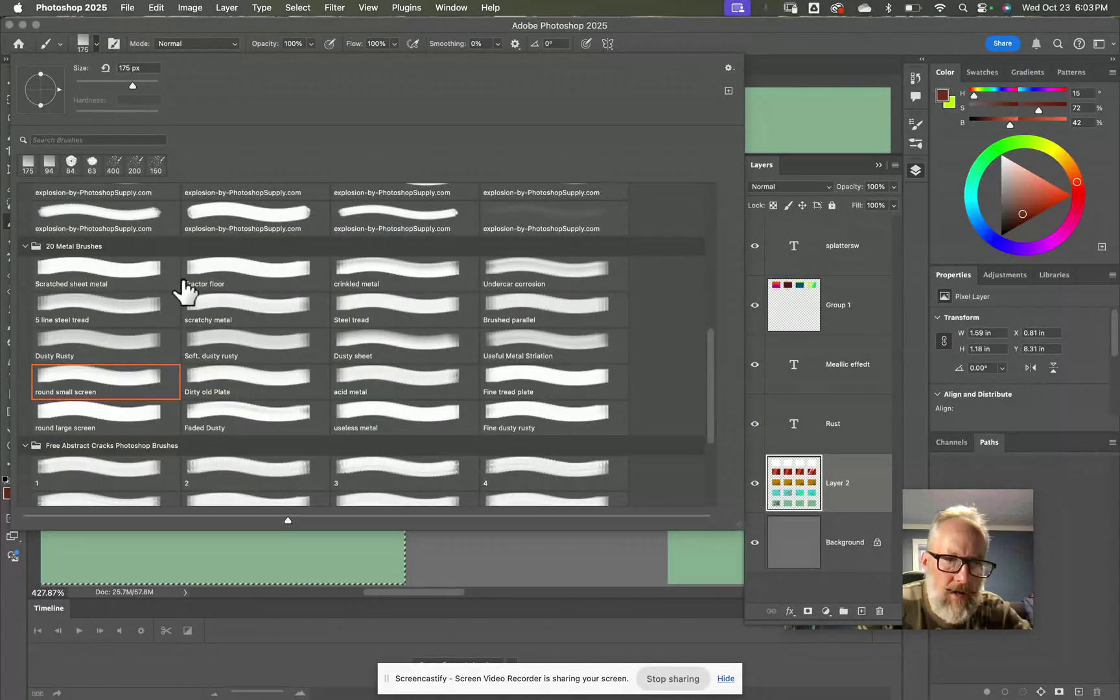
scroll(185, 291, down, 3)
click(133, 383)
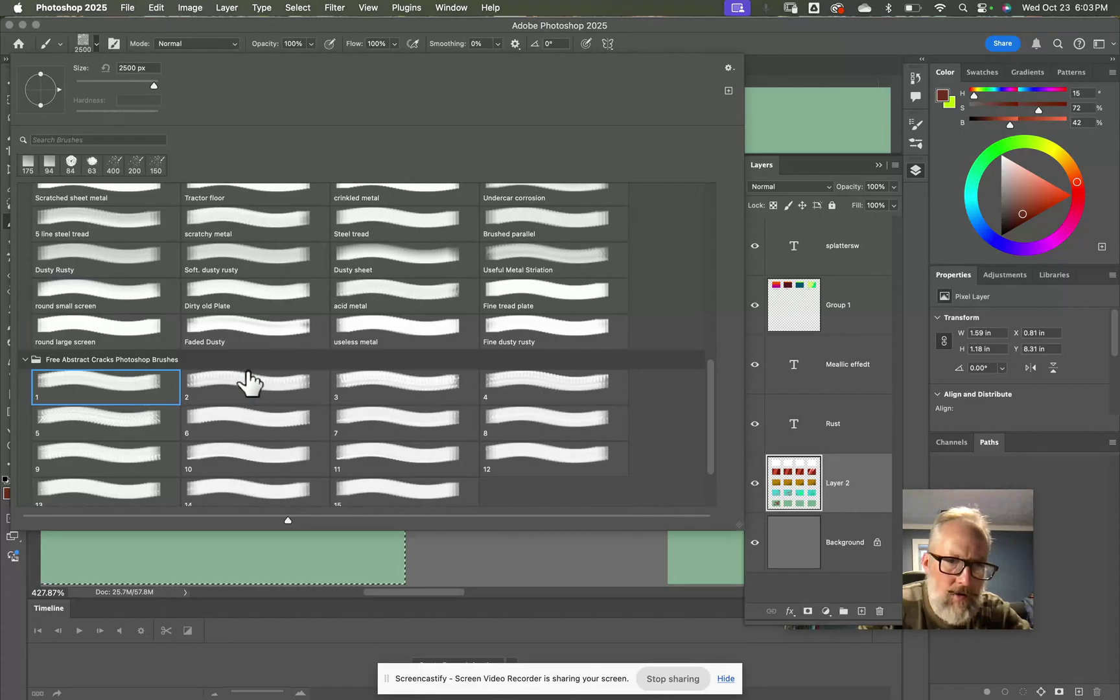
double_click(116, 389)
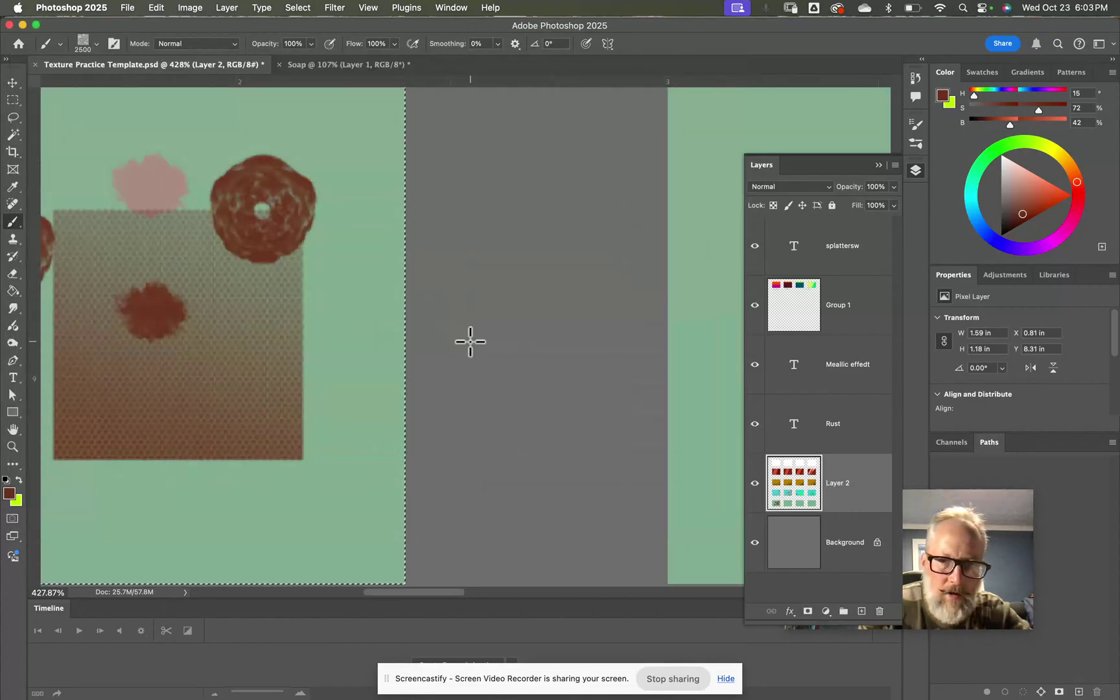
Step: Add the second green rectangle of the bottom row to the selection with the Magic Wand
key(w)
click(704, 286)
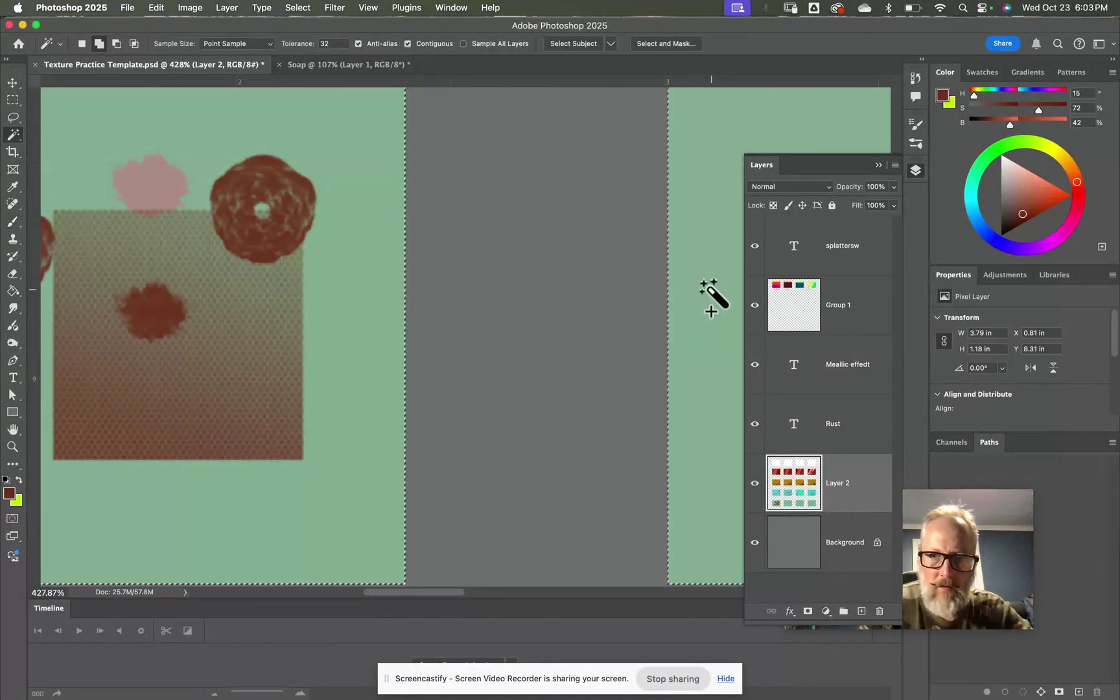
scroll(711, 301, down, 3)
scroll(711, 301, right, 5)
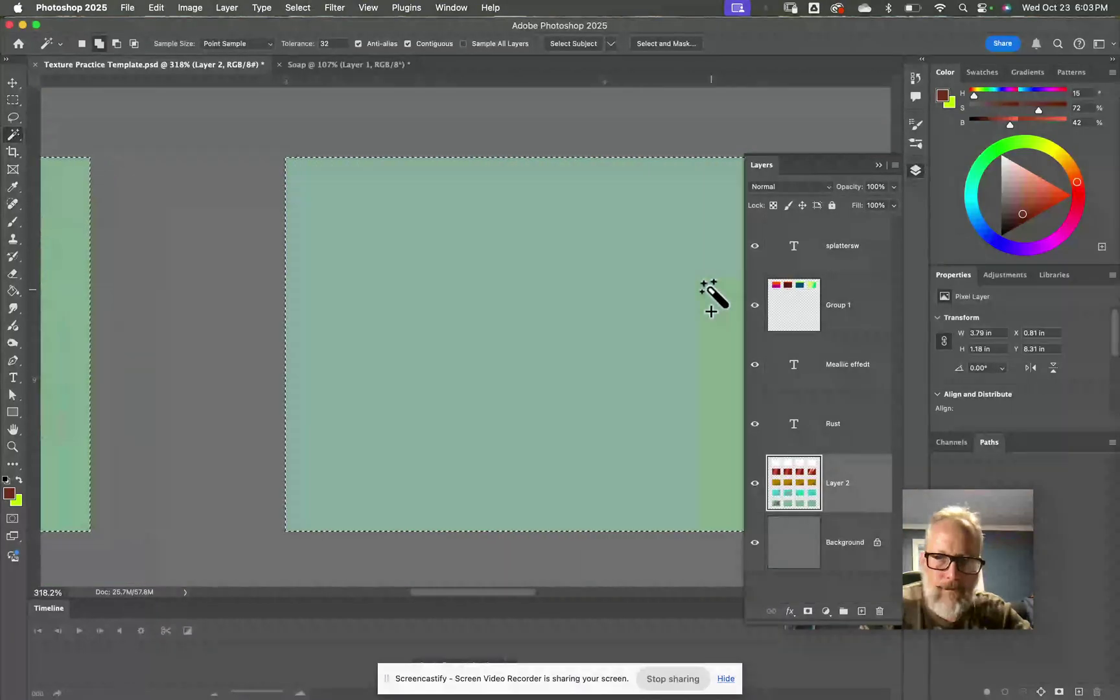
scroll(711, 311, right, 6)
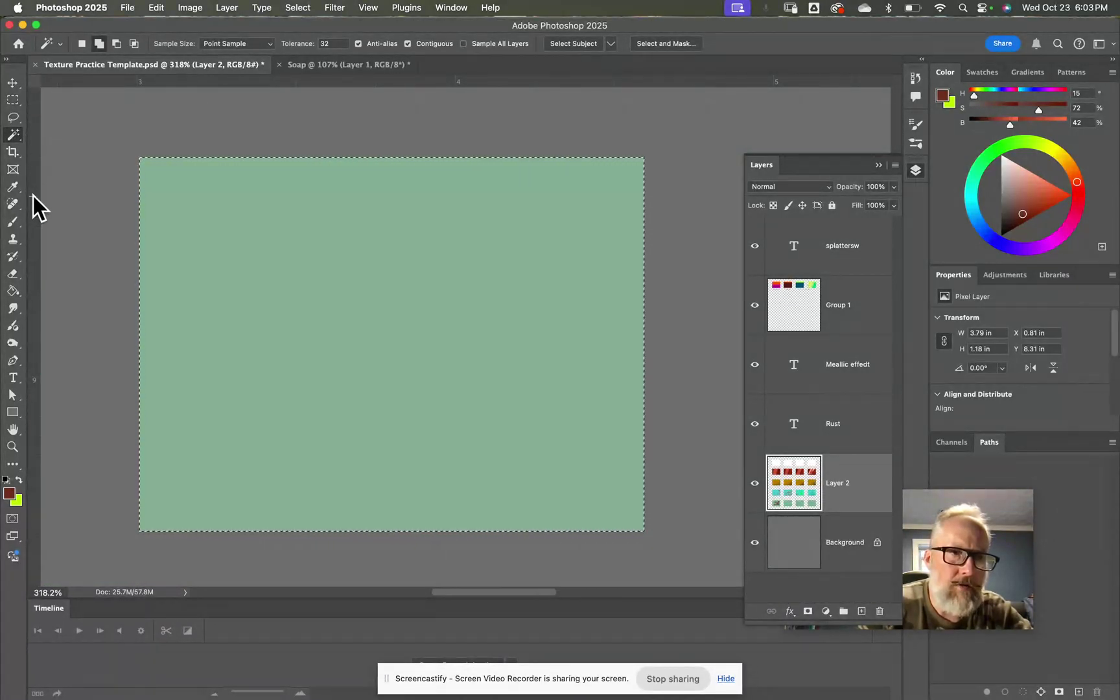
Step: Set the crack brush to 60 px, try one stamp in the middle of the second green rectangle and undo it
click(12, 223)
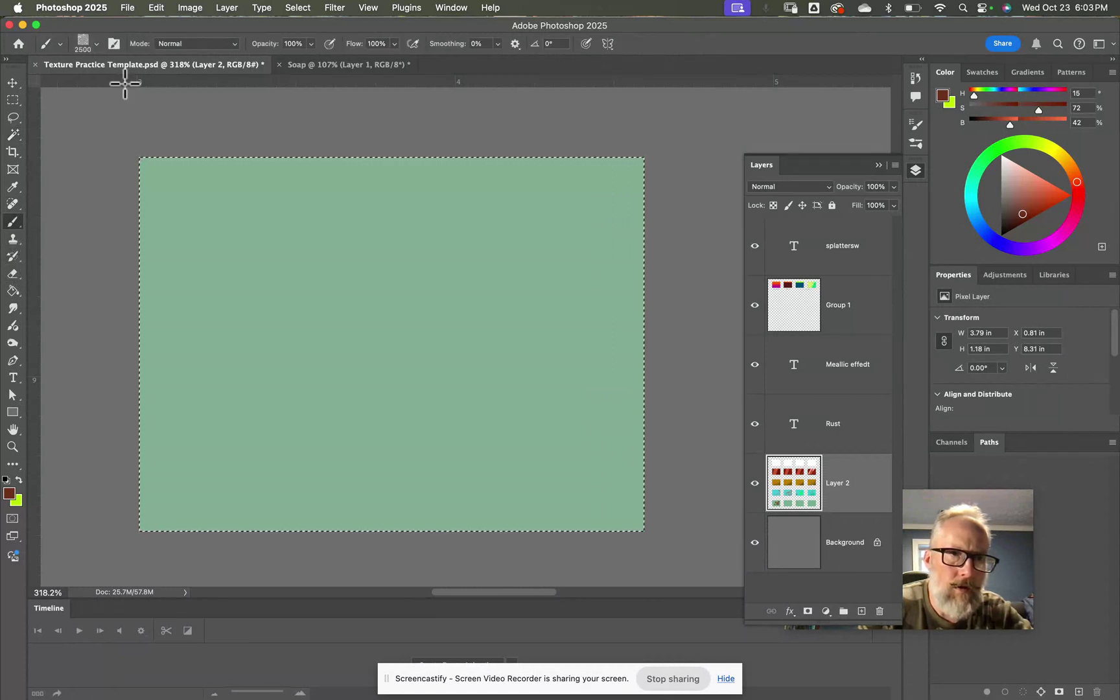
click(96, 45)
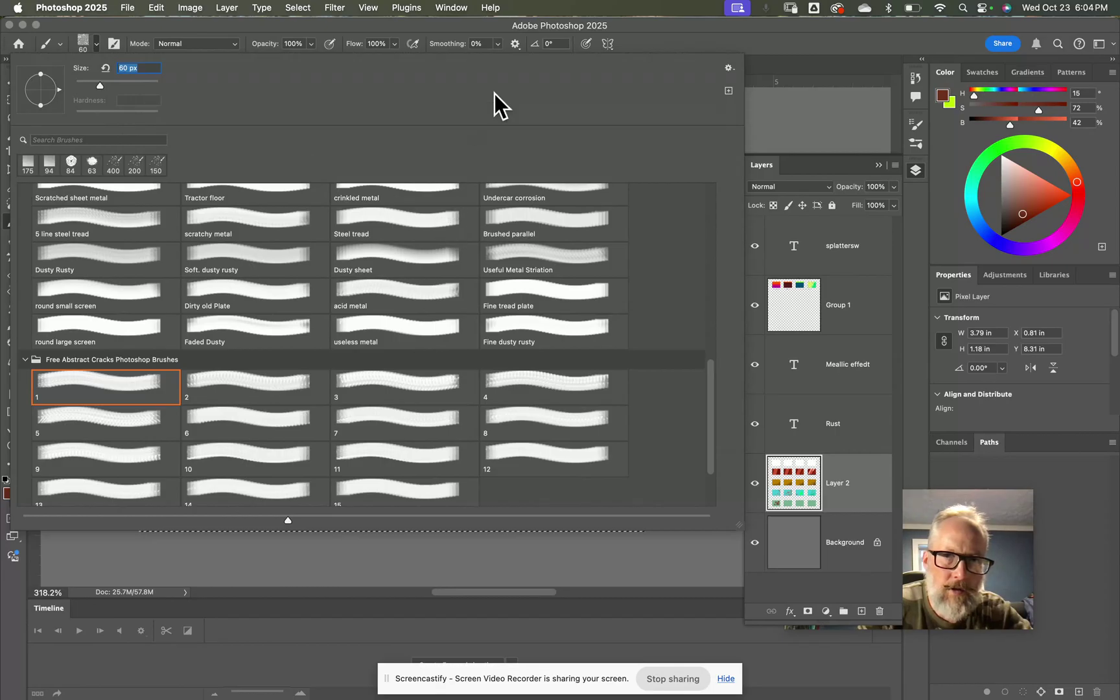
click(702, 31)
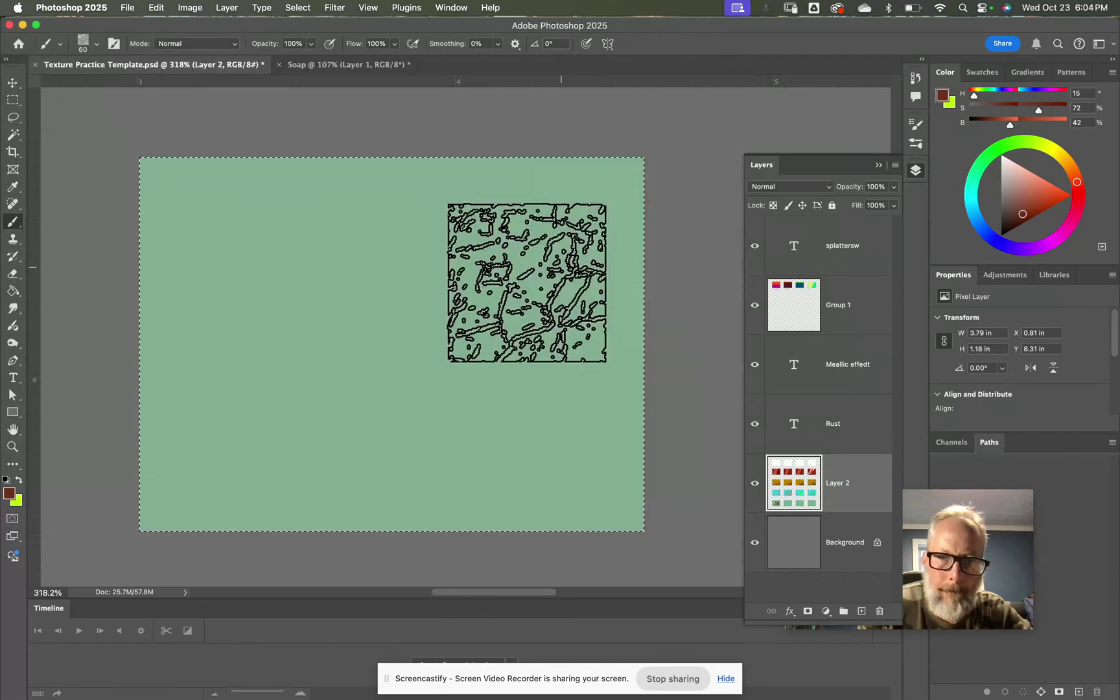
click(379, 331)
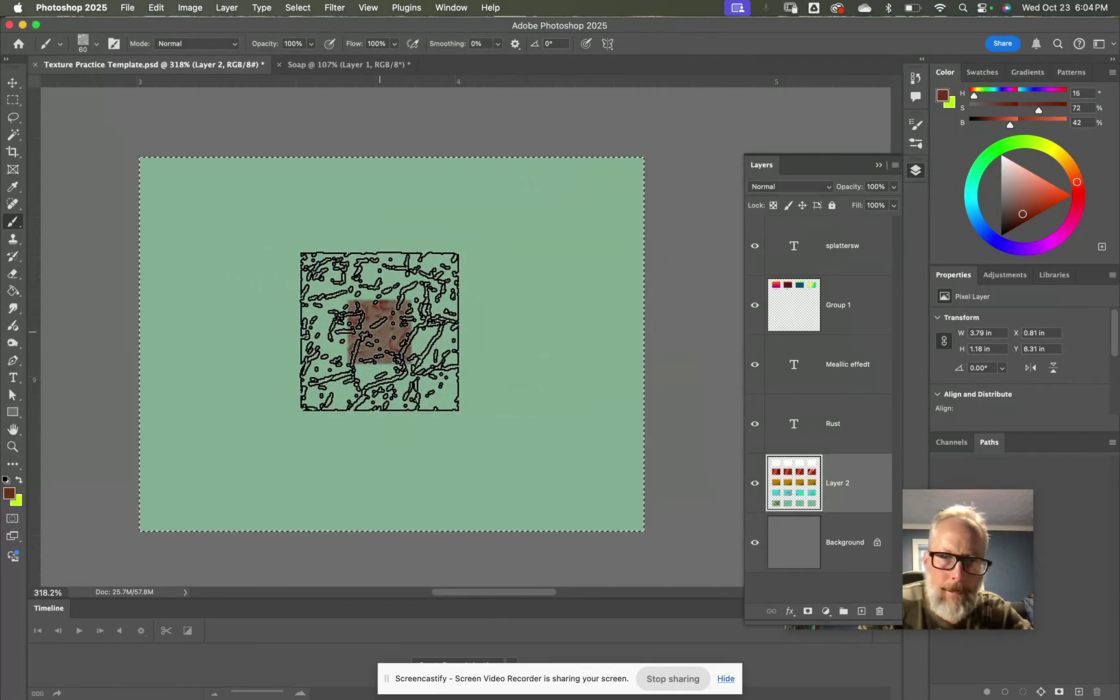
key(super+z)
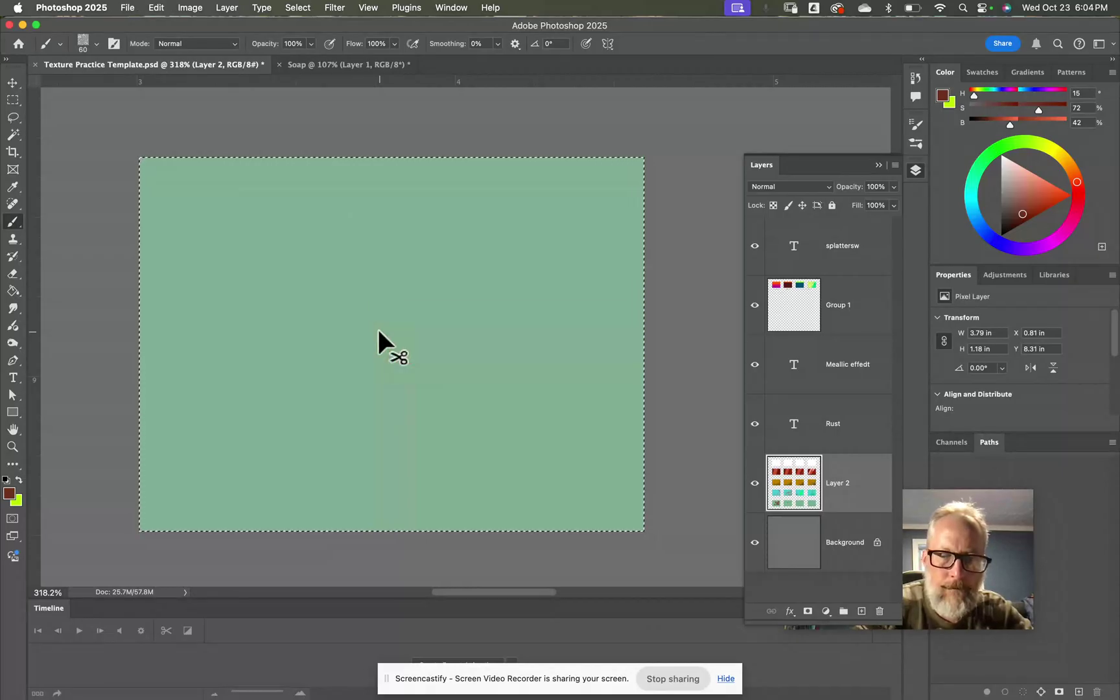
key(super+bracketright)
key(super+shift+bracketright)
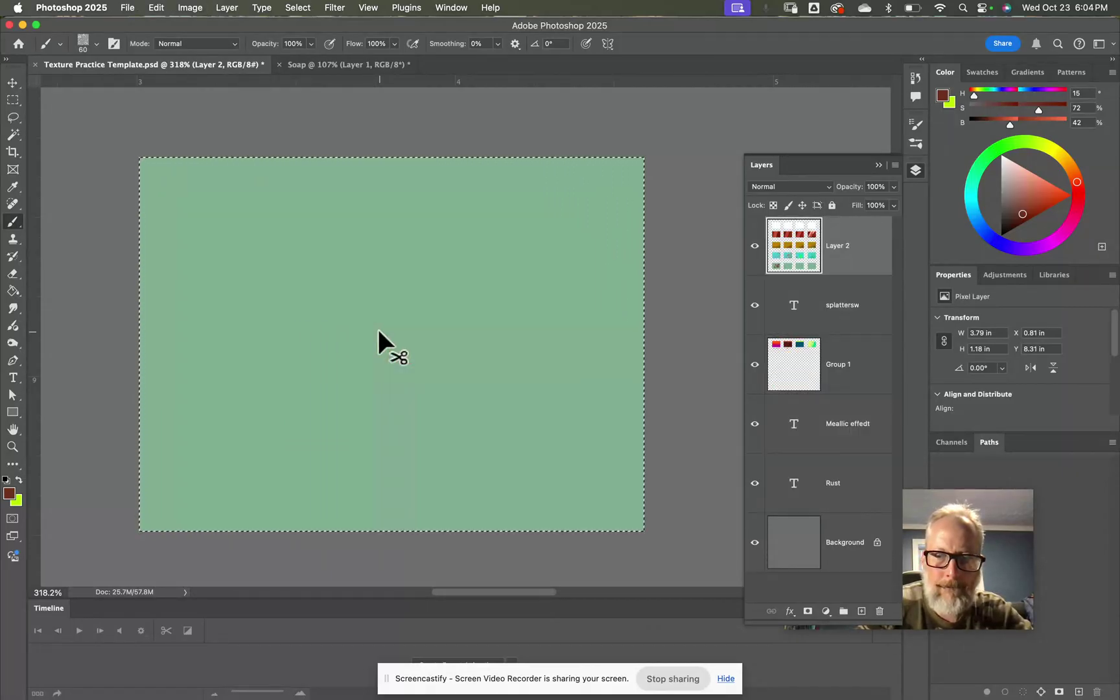
key(super+bracketleft)
key(super+bracketleft)
key(super+bracketleft)
key(super+bracketleft)
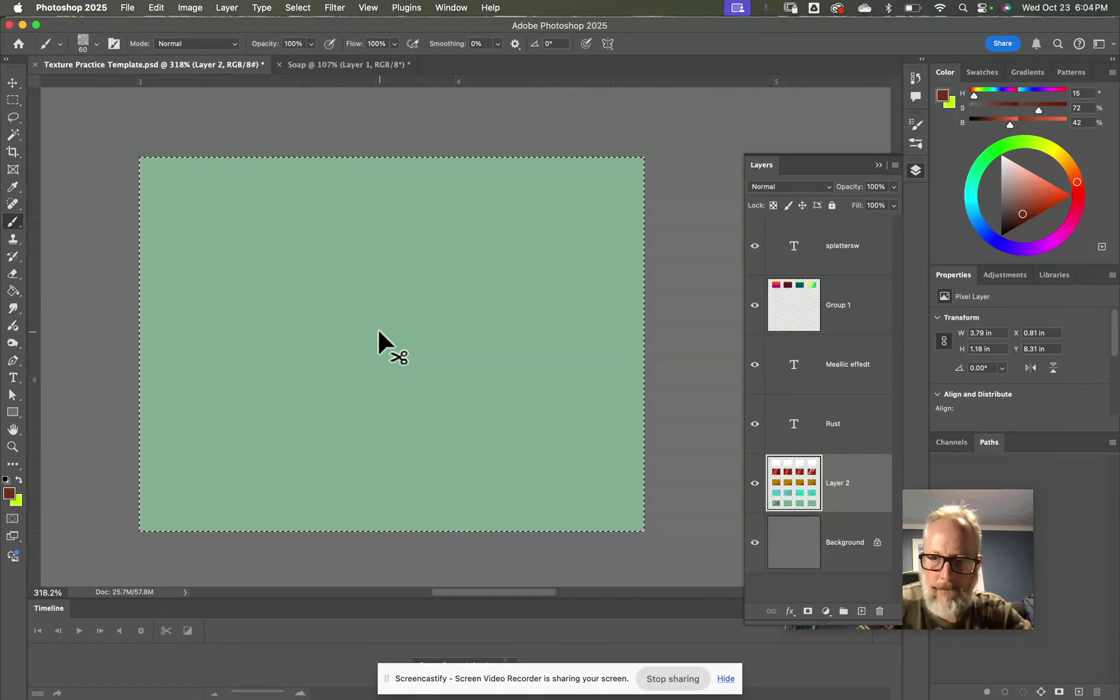
Step: Enlarge the crack brush to 700 px and cover the second green rectangle with its dark red cracked texture
key(bracketright)
key(bracketright)
key(bracketright)
key(bracketright)
key(bracketright)
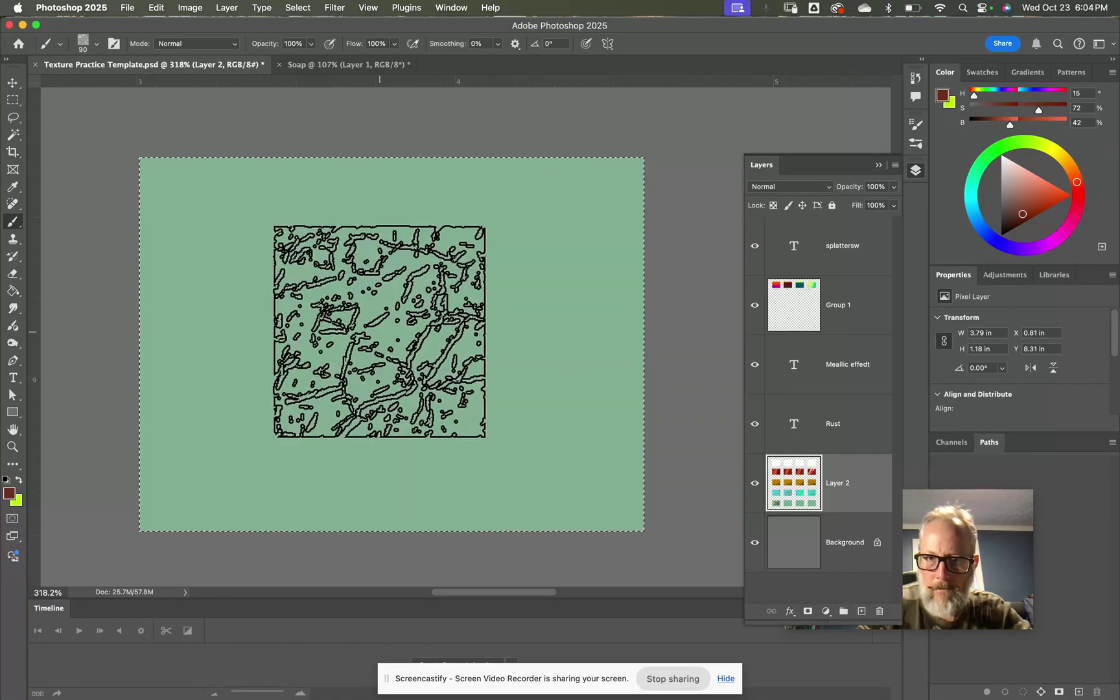
key(bracketright)
key(bracketright)
key(bracketright)
key(bracketright)
key(bracketright)
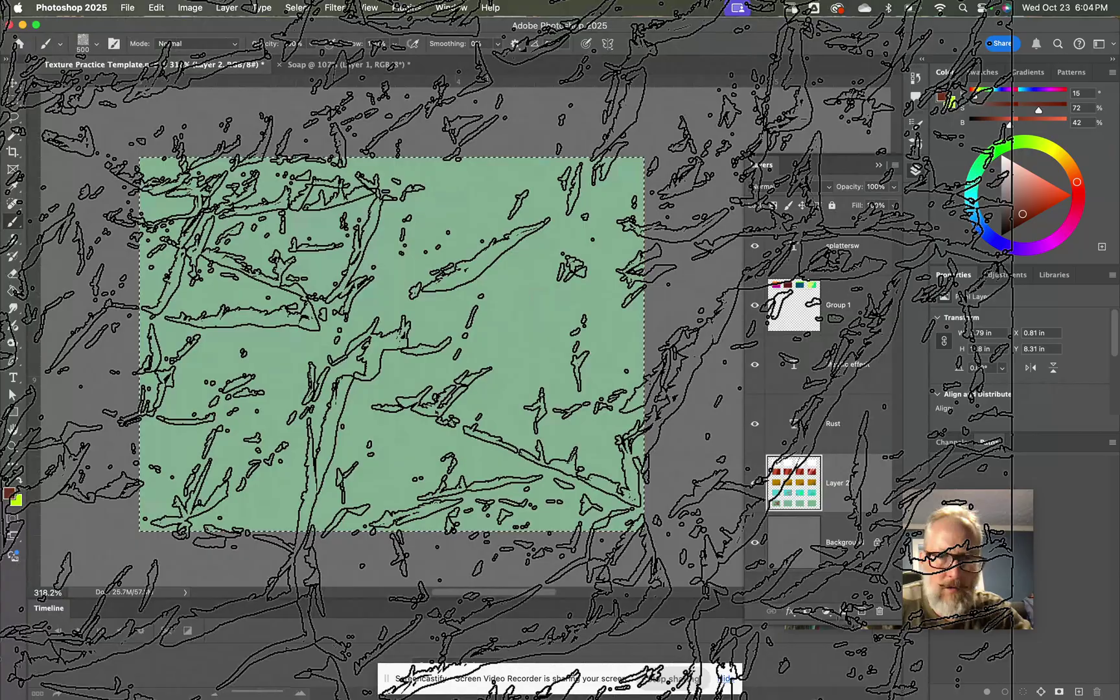
key(bracketright)
click(441, 360)
key(bracketright)
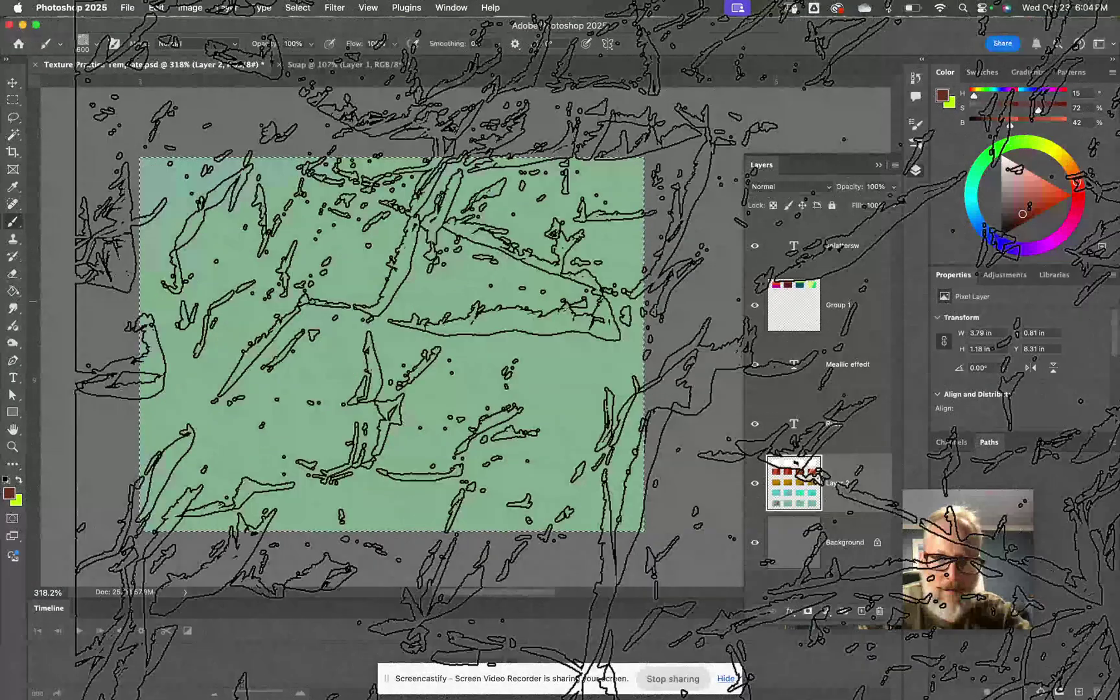
drag(494, 307, 868, 325)
key(super+z)
key(super+z)
key(super+z)
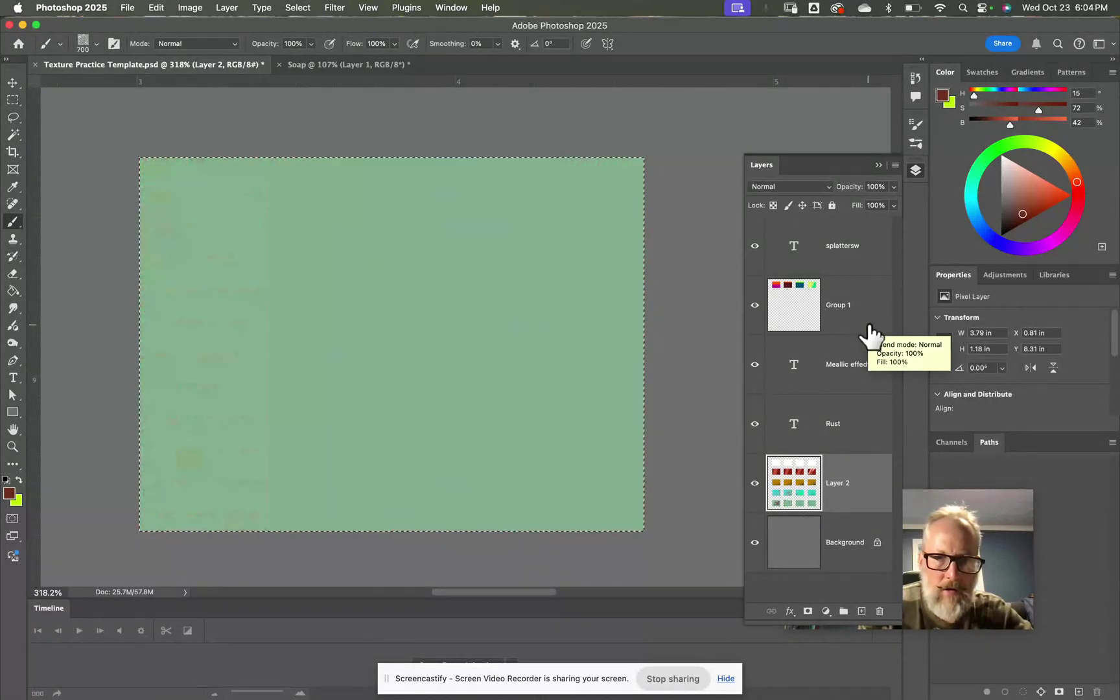
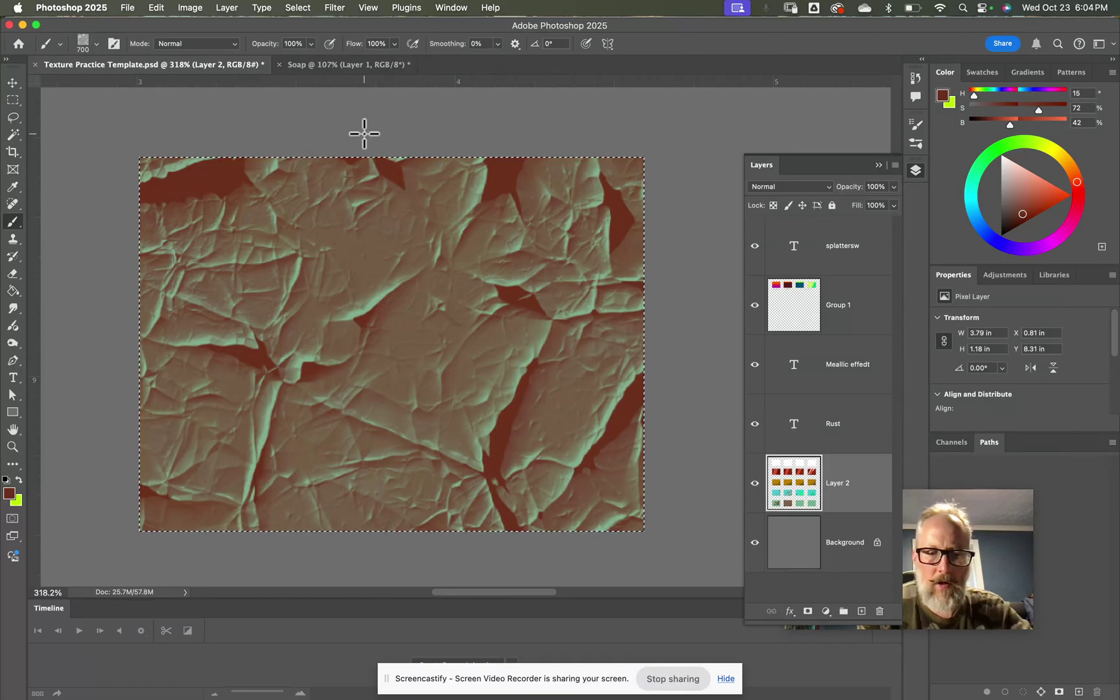
Step: Add the third green rectangle of the bottom row to the selection with the Magic Wand
key(w)
scroll(363, 136, right, 10)
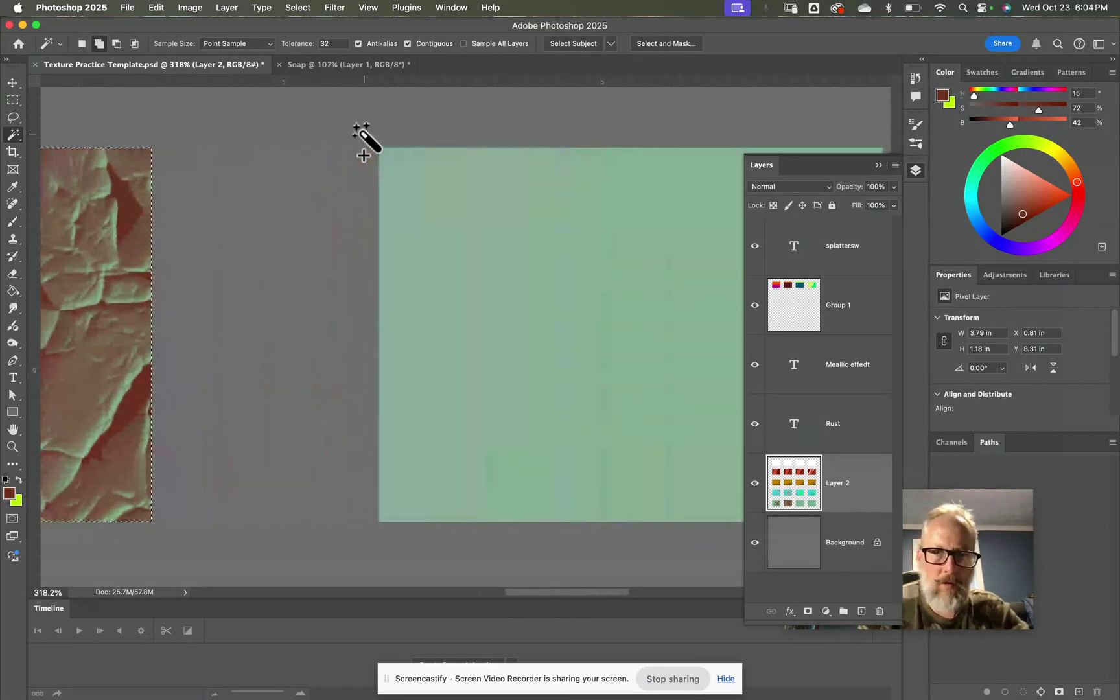
scroll(365, 194, right, 5)
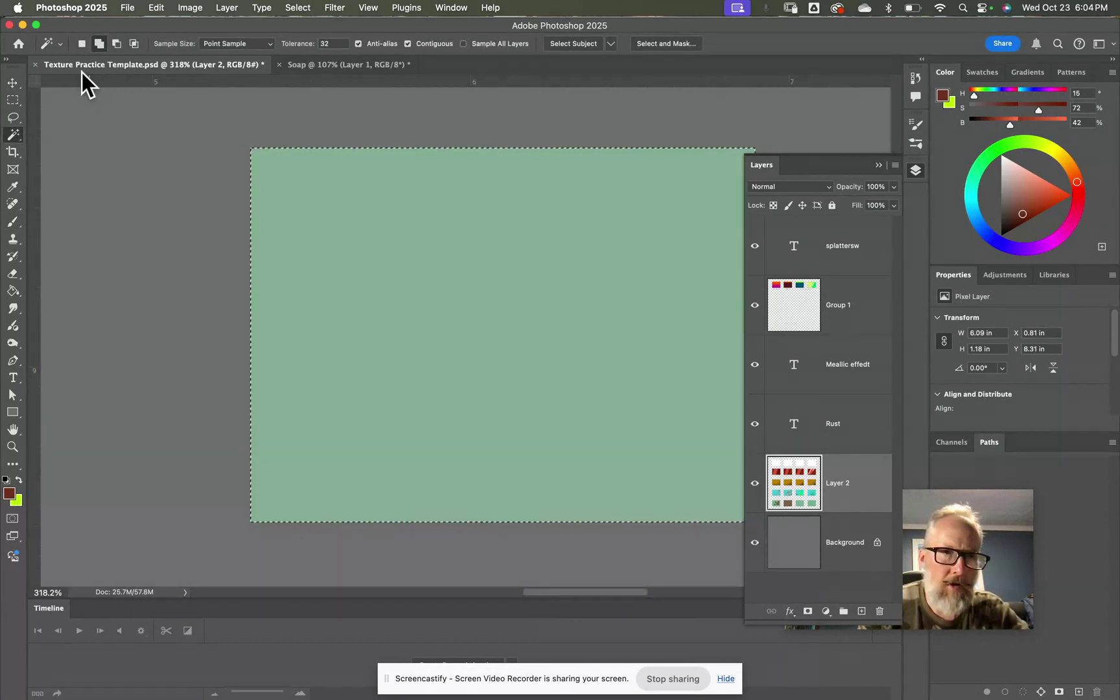
click(60, 43)
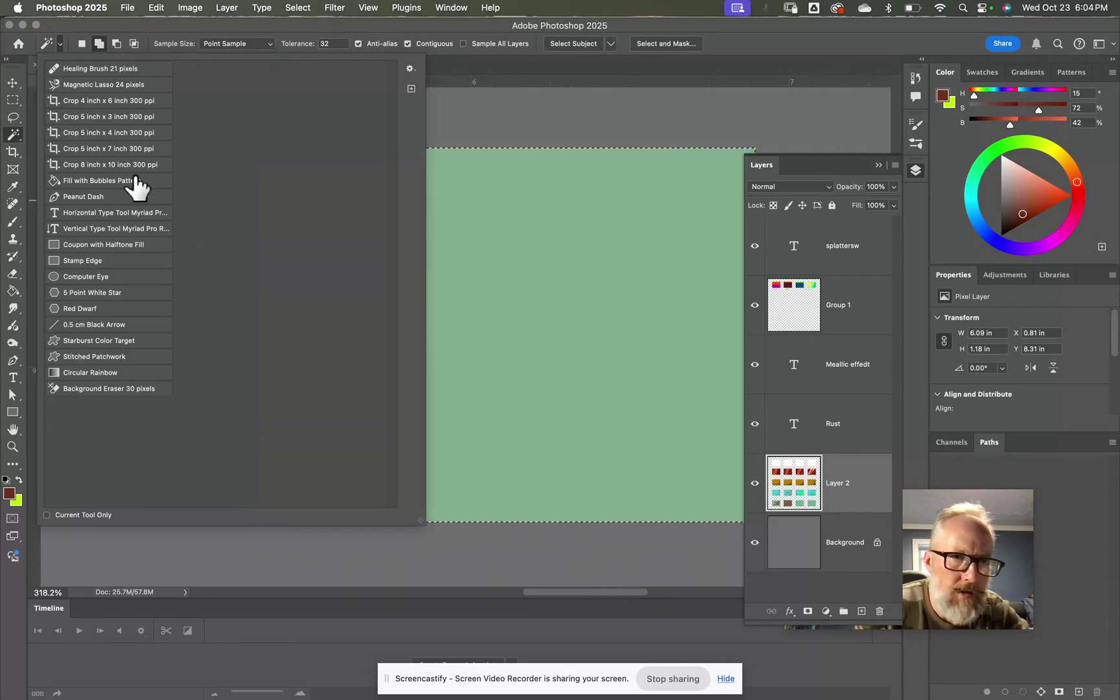
Step: Choose brush 2 from the Free Bubble Bulb Photoshop Brushes set for the Brush tool
click(12, 222)
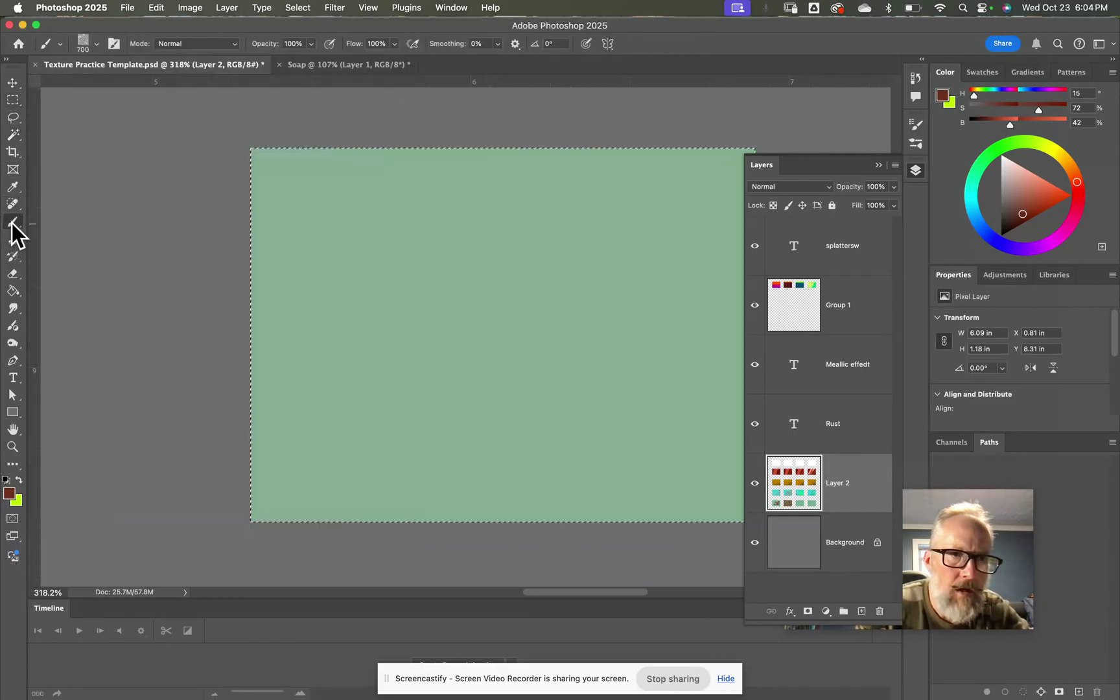
click(97, 44)
click(26, 360)
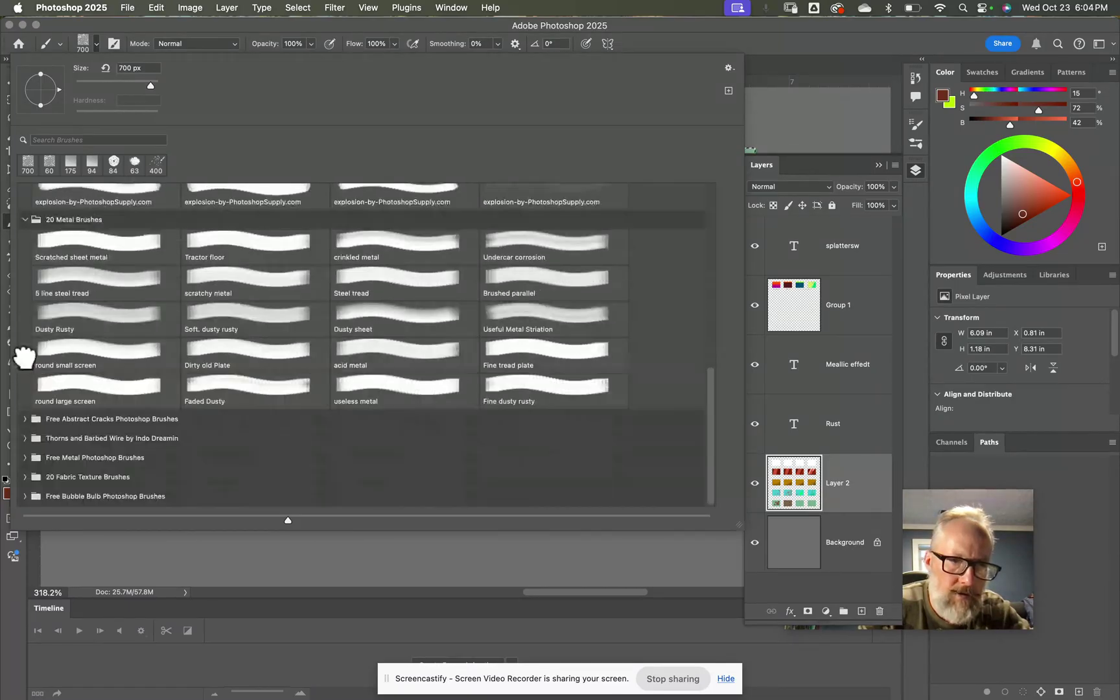
click(25, 496)
scroll(140, 465, down, 5)
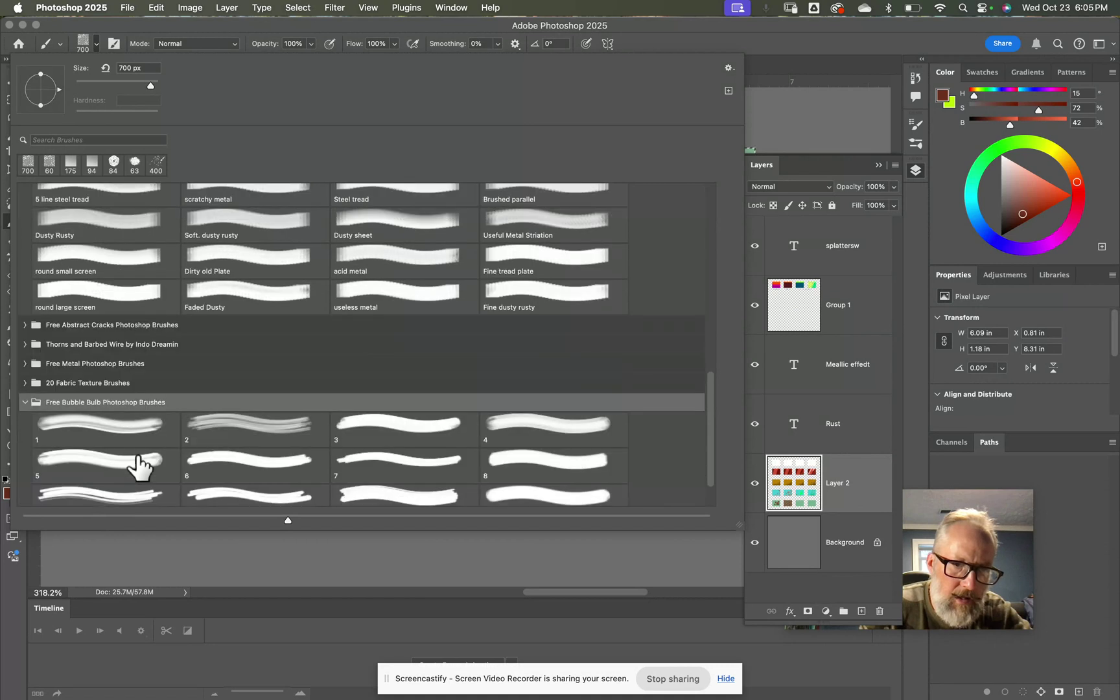
double_click(239, 375)
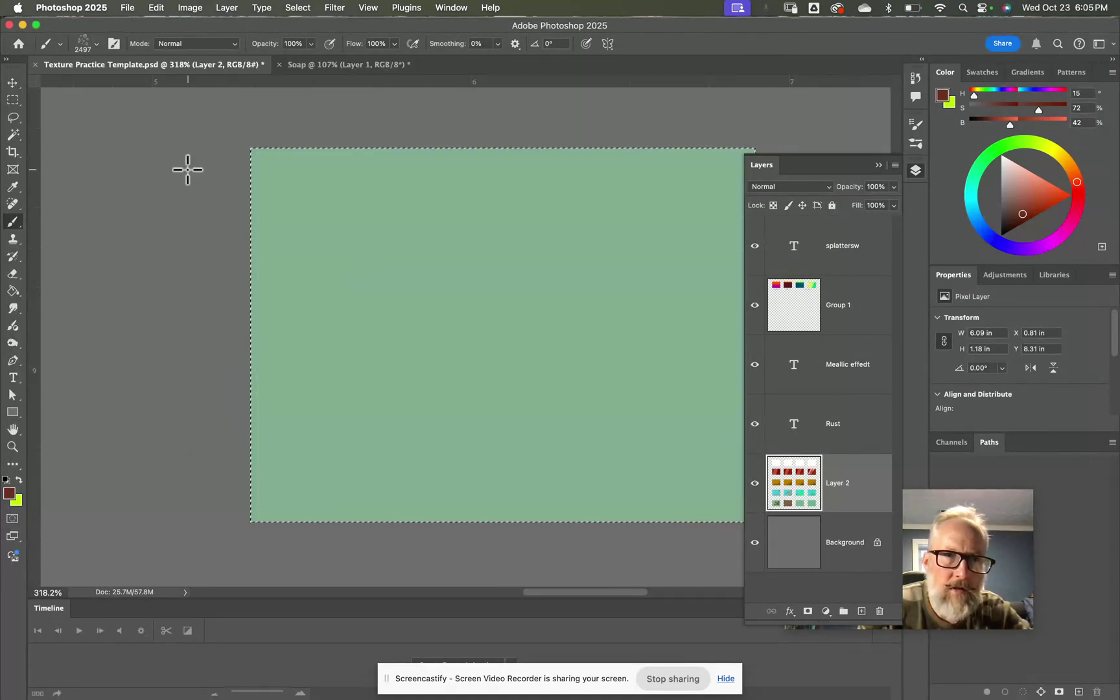
Step: Set the bubble brush to 67 px and stamp several dark red bubble clusters over the left half of the third green rectangle
click(96, 43)
click(103, 82)
click(127, 27)
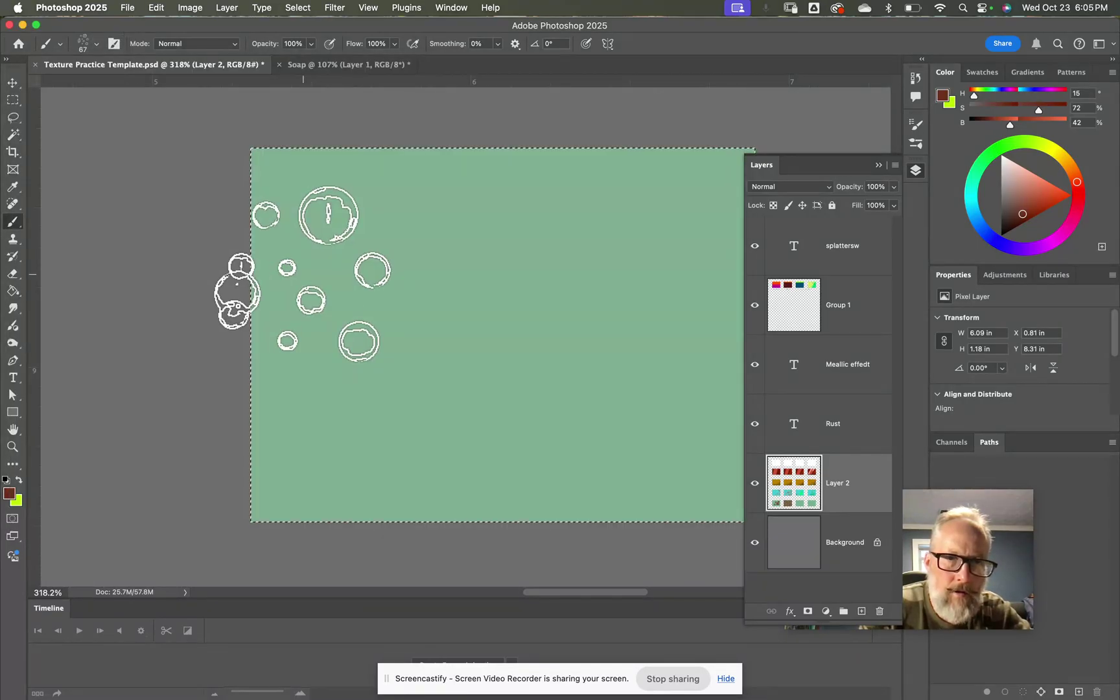
mouse_move(278, 341)
mouse_down()
mouse_move(368, 382)
mouse_move(437, 389)
mouse_move(309, 452)
mouse_move(327, 351)
mouse_move(476, 305)
mouse_move(450, 240)
mouse_move(393, 208)
mouse_move(402, 202)
mouse_up()
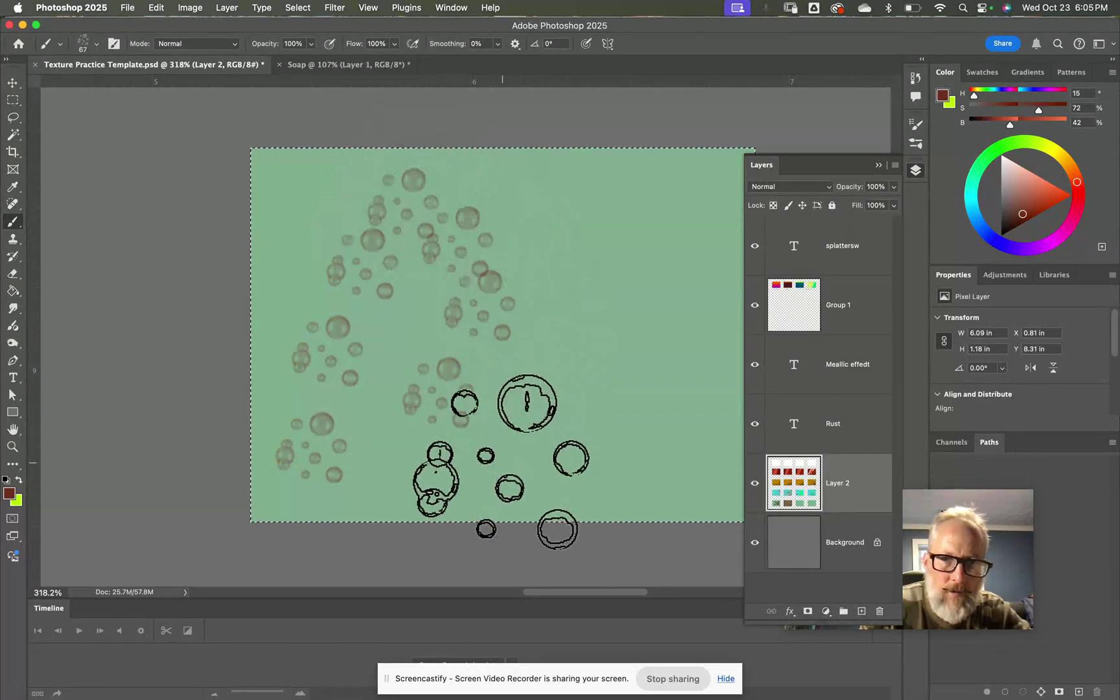
click(472, 459)
Step: Open the Brushes panel and use Get More Brushes to switch to Adobe's brush download page in the browser
scroll(291, 396, right, 5)
scroll(290, 396, right, 2)
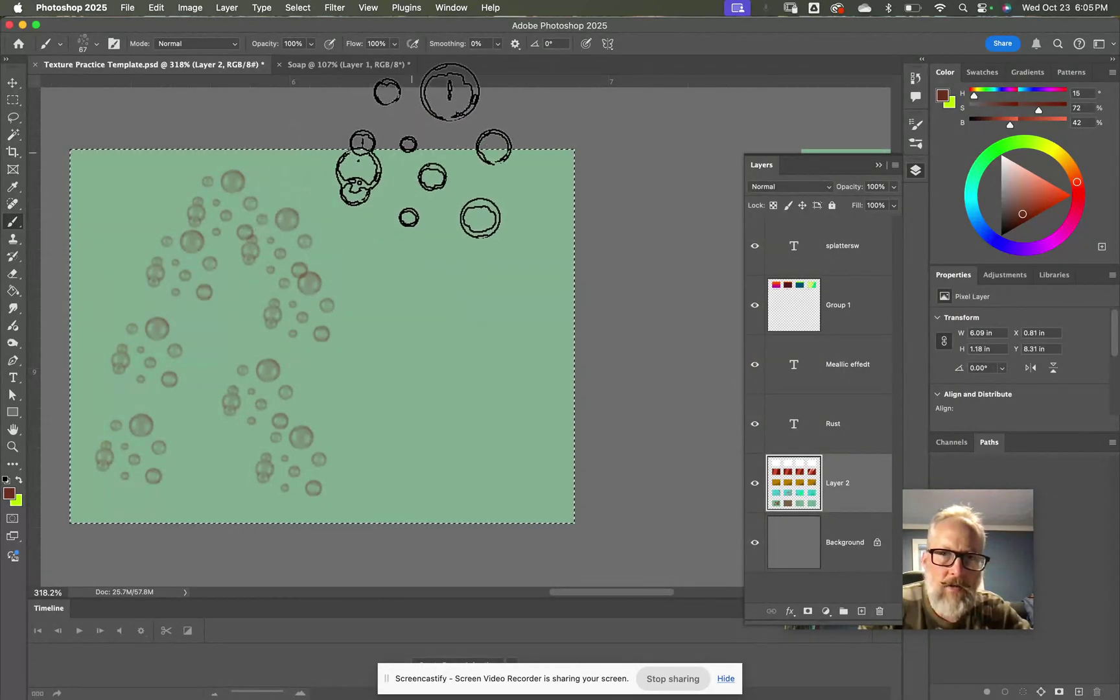
click(917, 142)
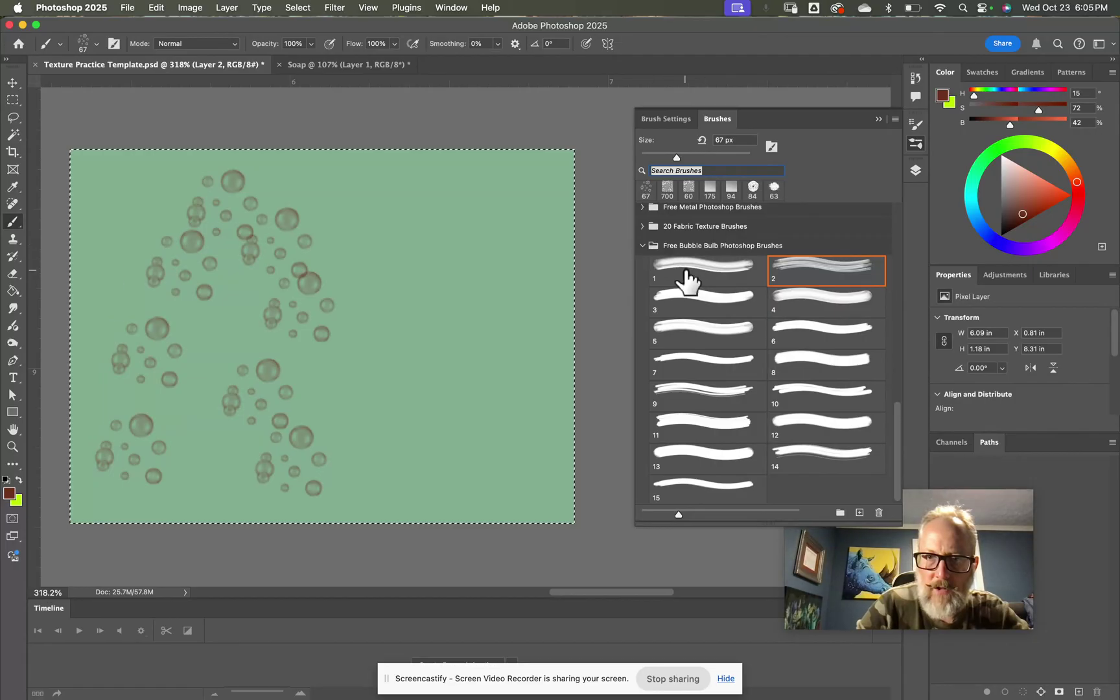
scroll(687, 280, up, 15)
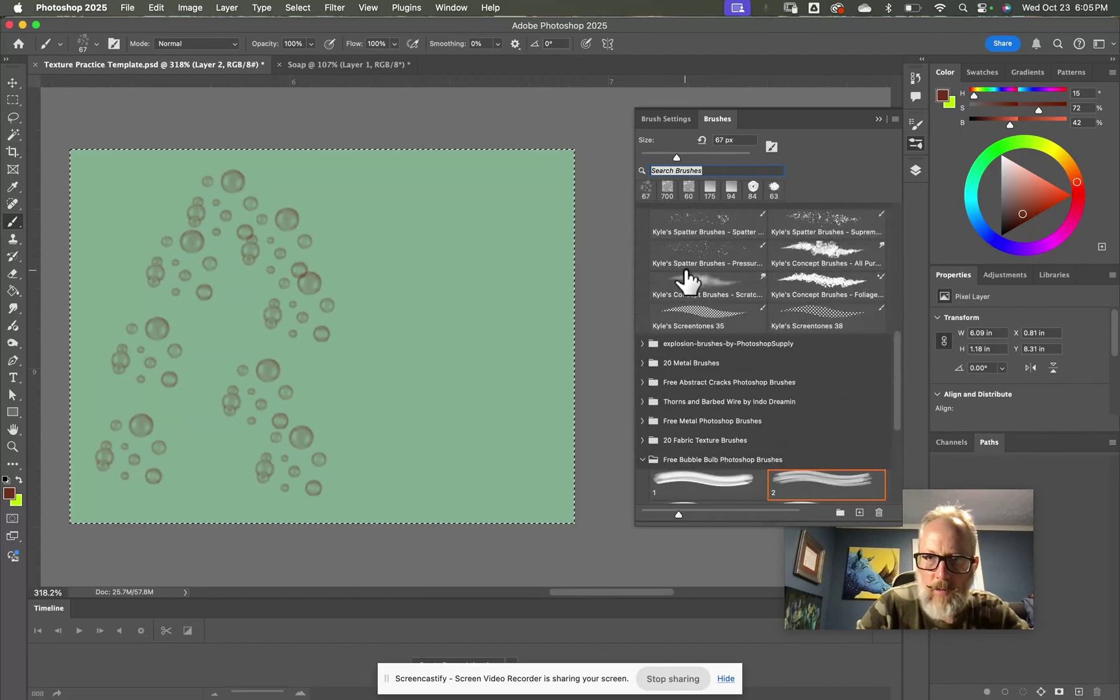
click(95, 44)
click(95, 44)
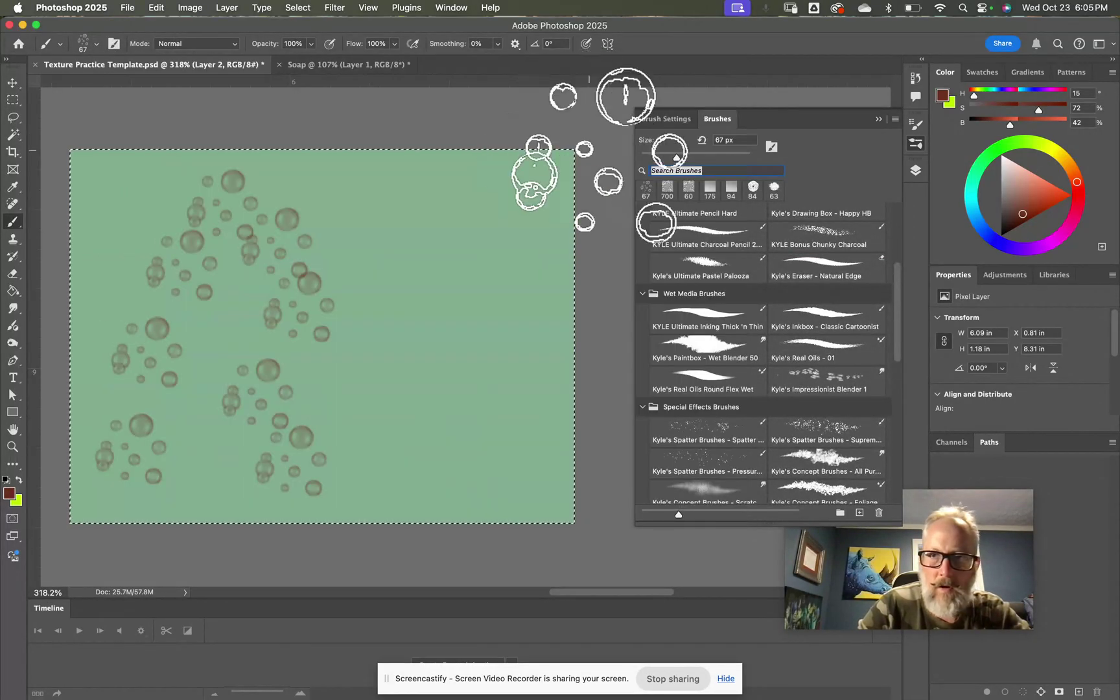
click(896, 121)
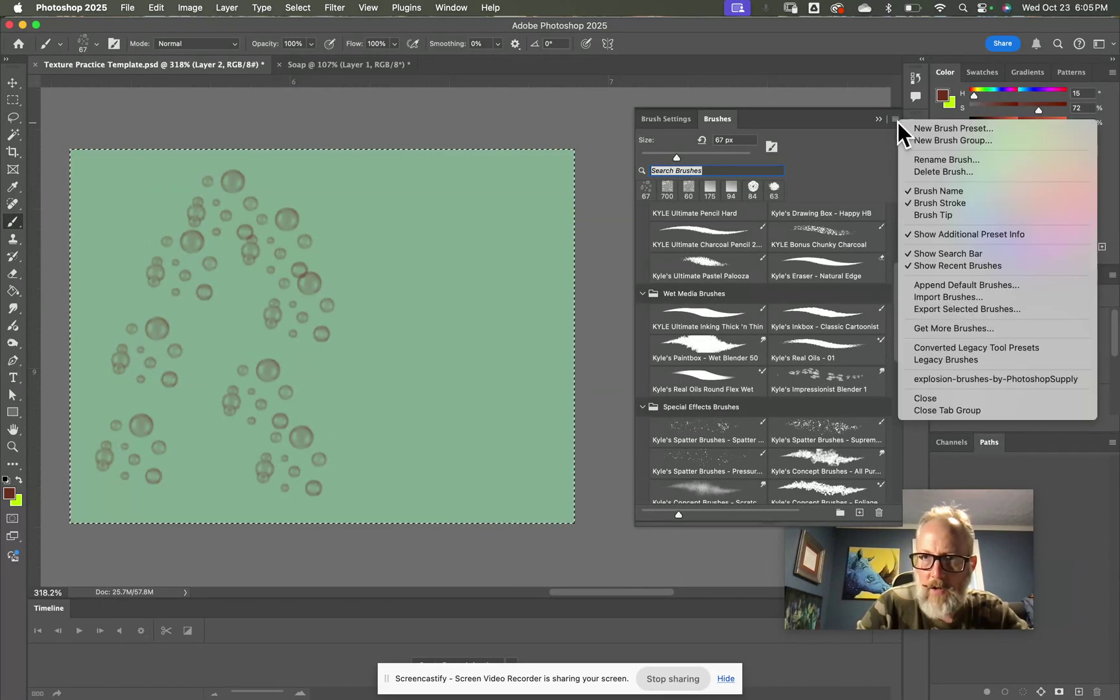
click(949, 327)
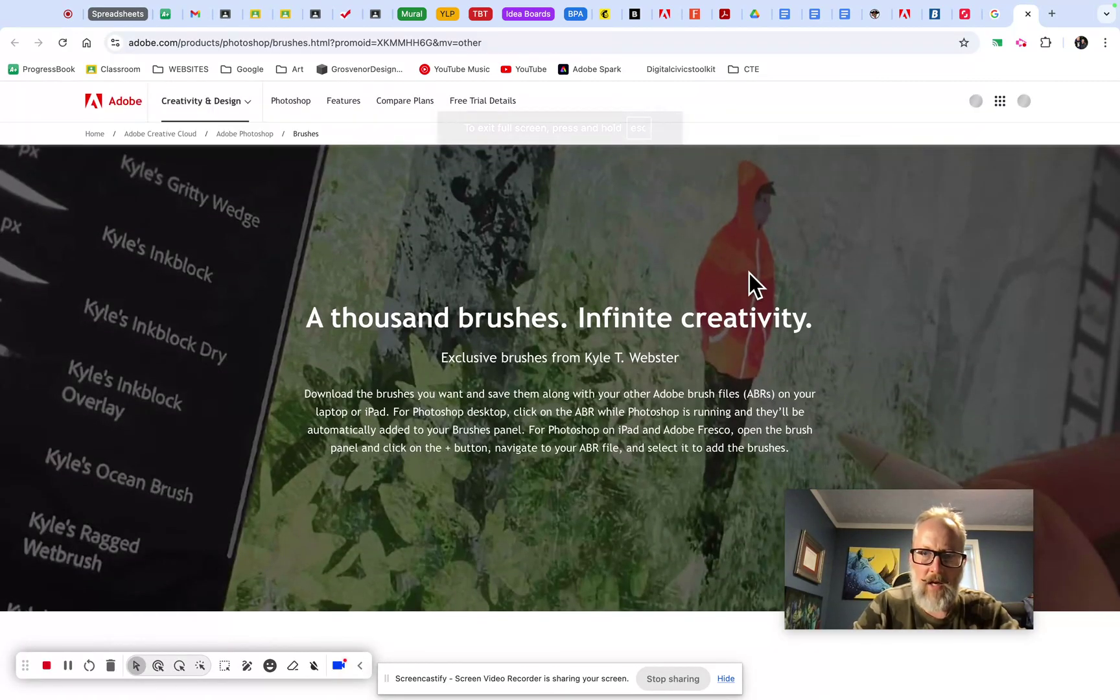
Step: Examine the downloadable brush packs on the page, including Megapack, Watercolor and Dry Media
scroll(752, 285, down, 1)
scroll(751, 285, down, 5)
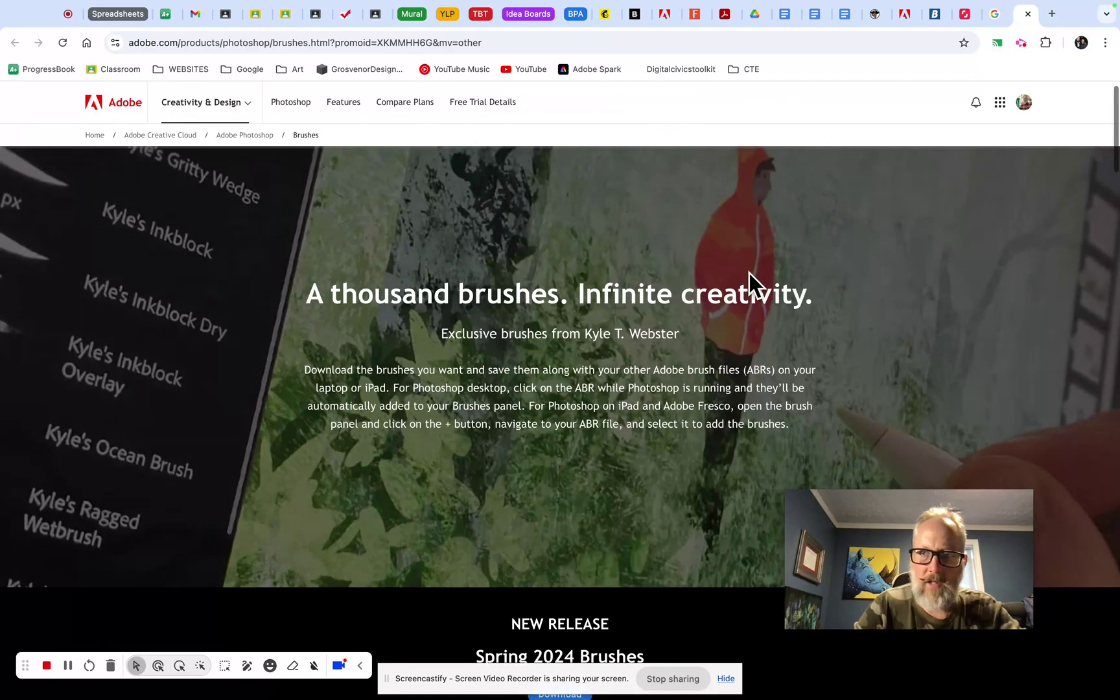
scroll(752, 285, down, 6)
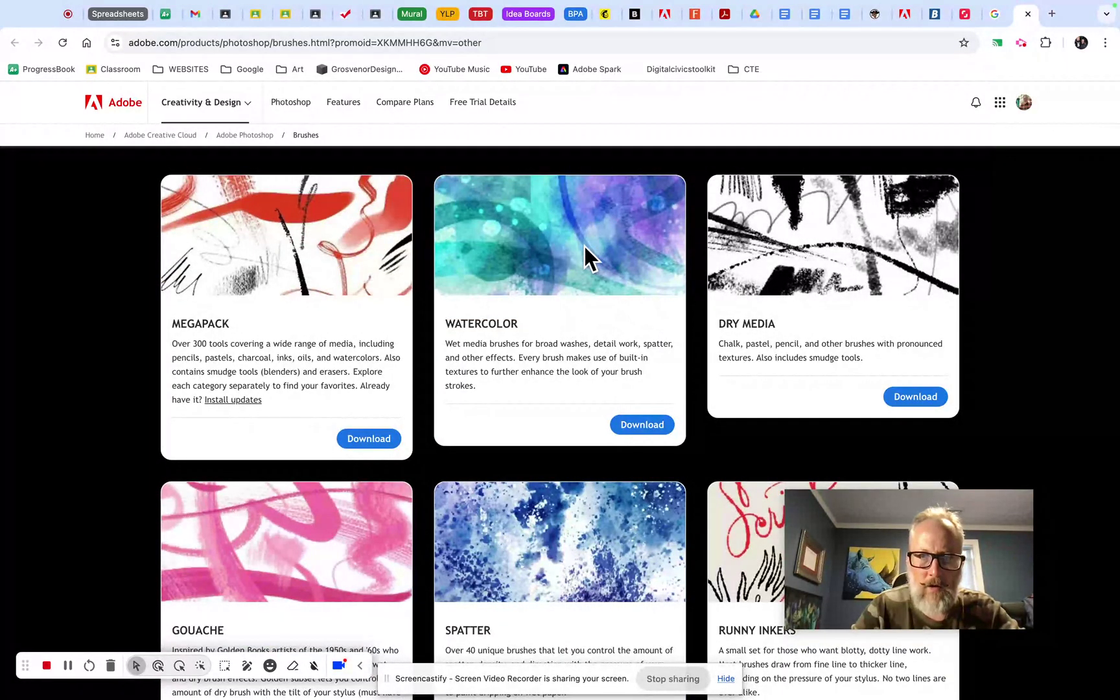
Step: Download the Watercolor brush pack, saving it as watercolor in the Brushes and textures folder inside Downloads
click(643, 431)
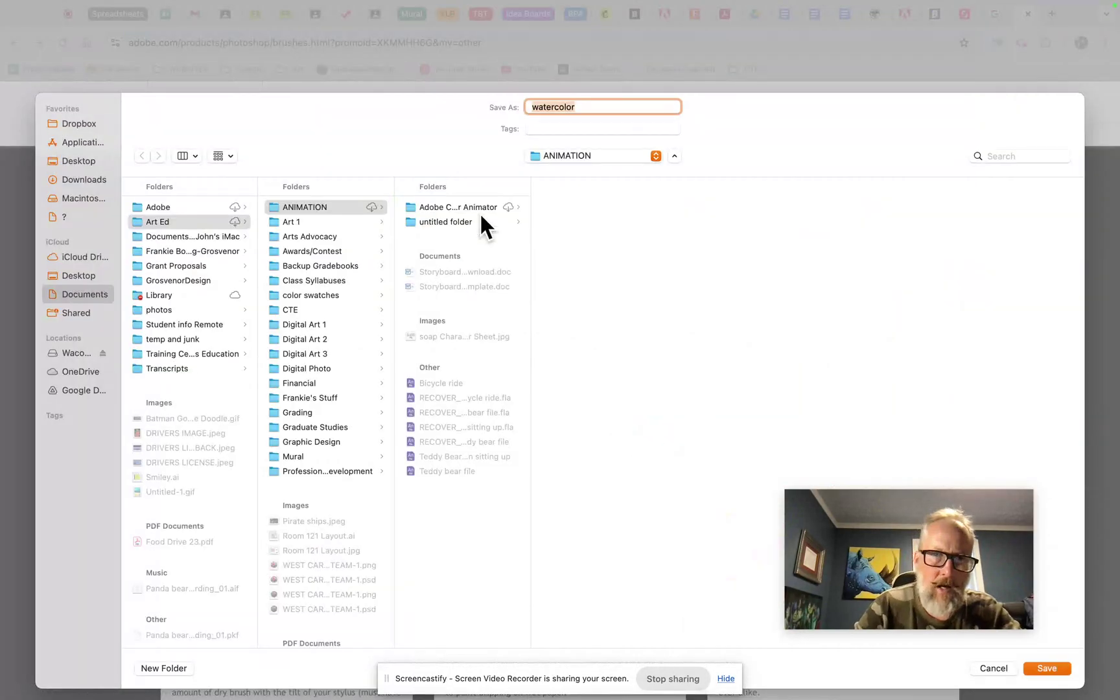
click(98, 176)
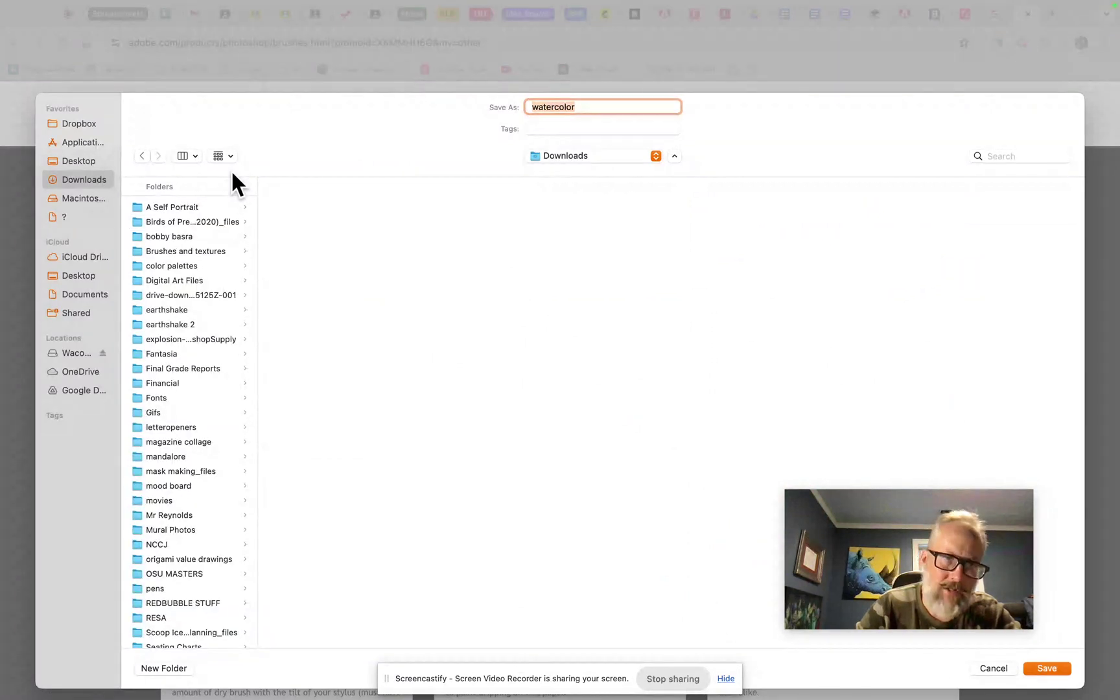
click(171, 250)
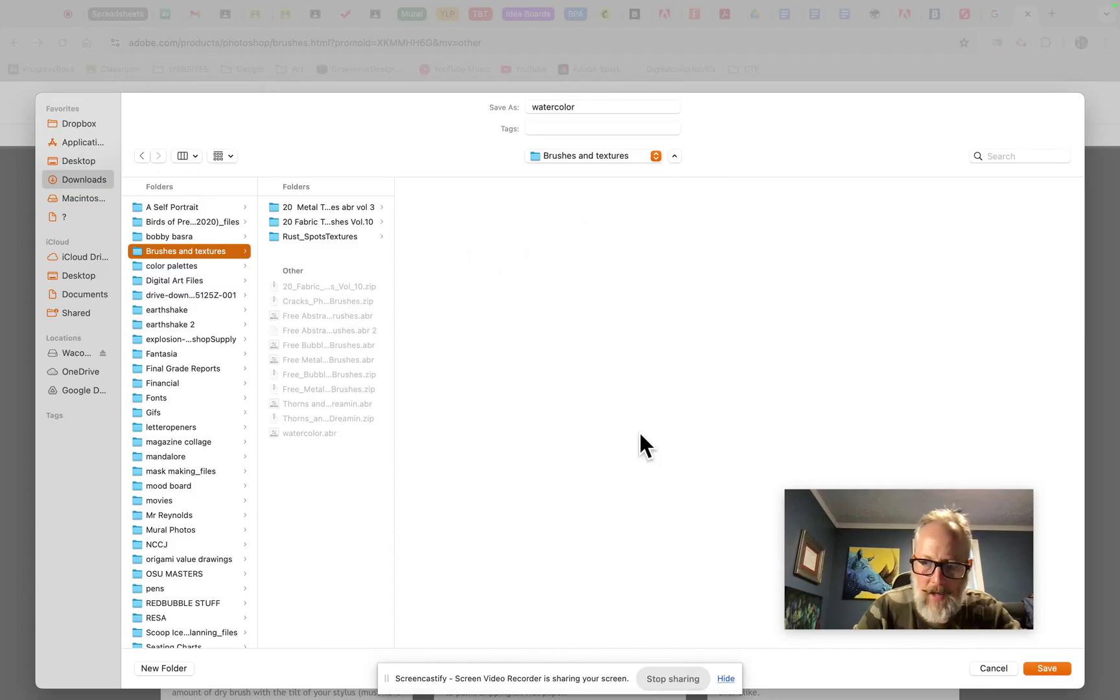
click(1046, 666)
click(595, 457)
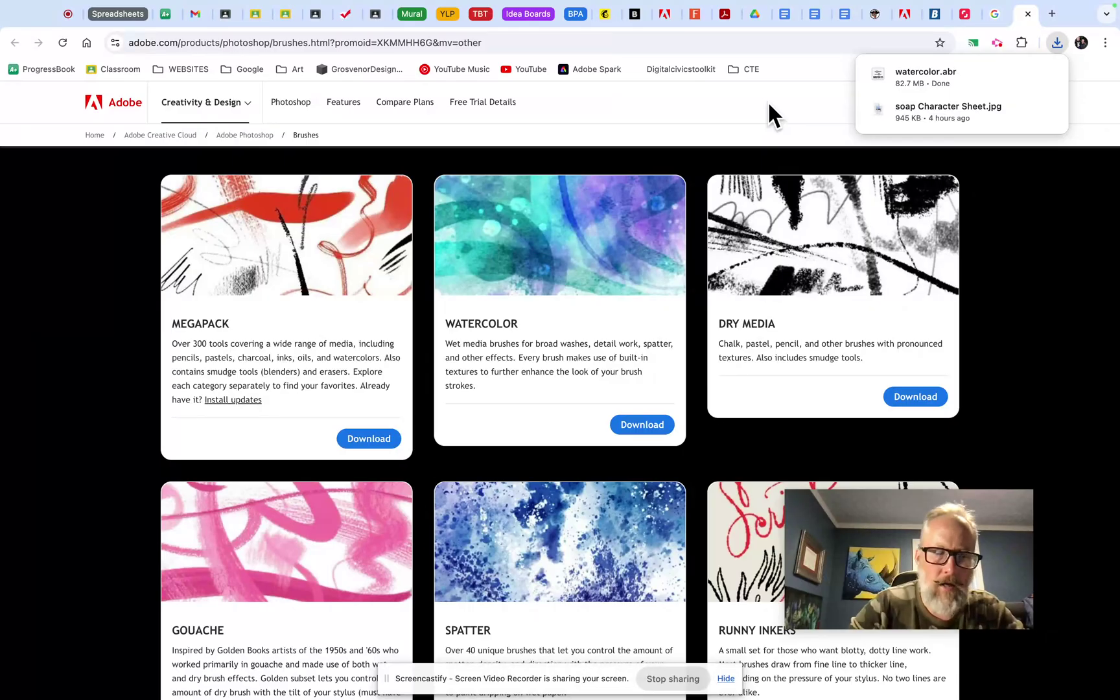
Step: Switch back to Photoshop and import watercolor.abr from the Brushes and textures folder into the Brushes panel
key(super+Tab)
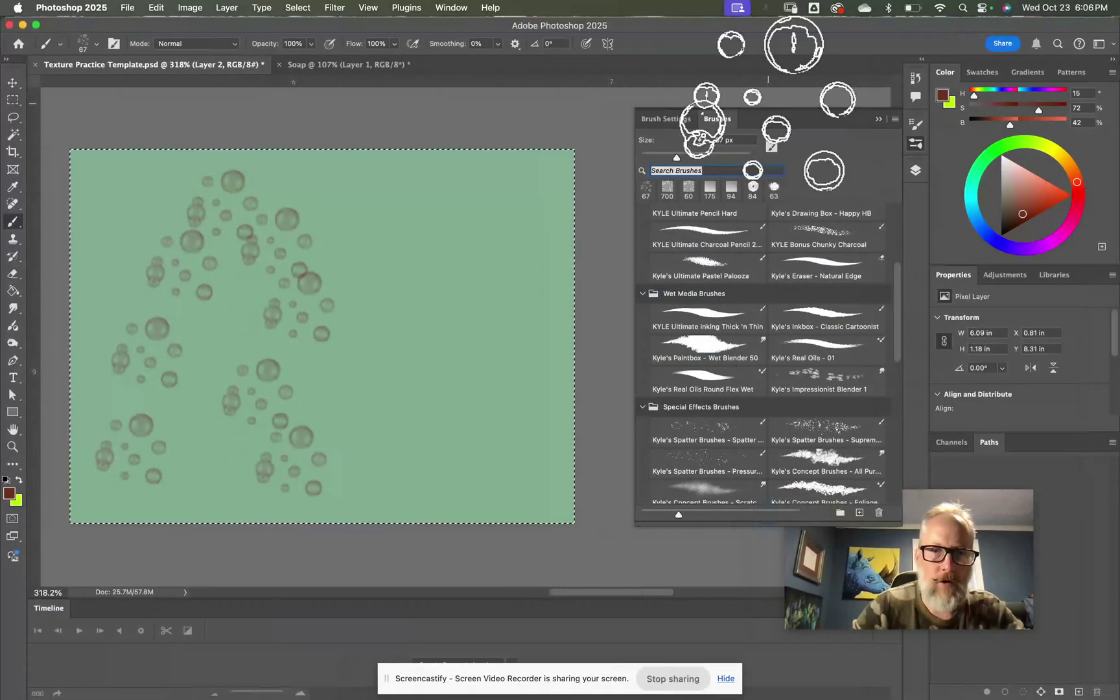
scroll(746, 337, down, 3)
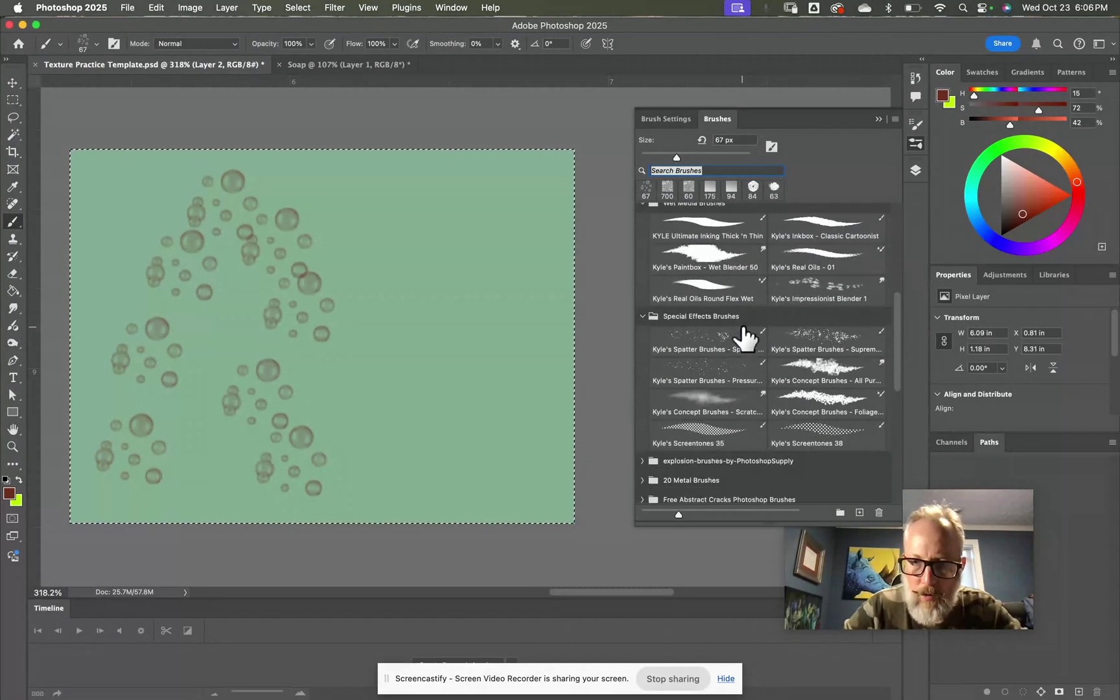
scroll(744, 334, down, 5)
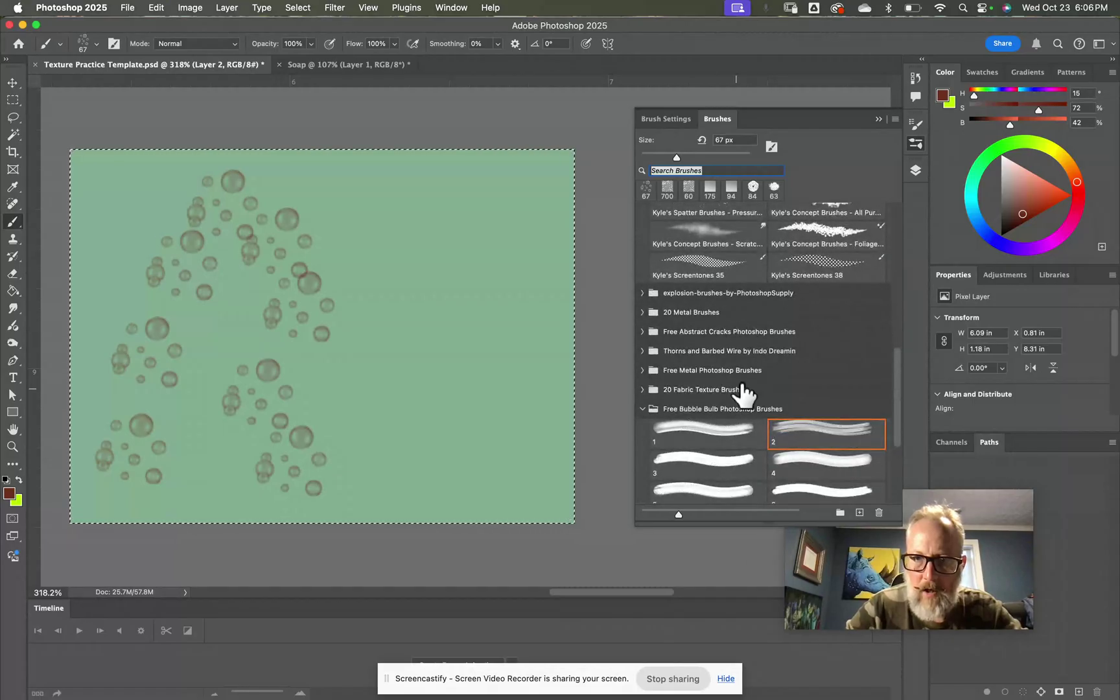
click(895, 120)
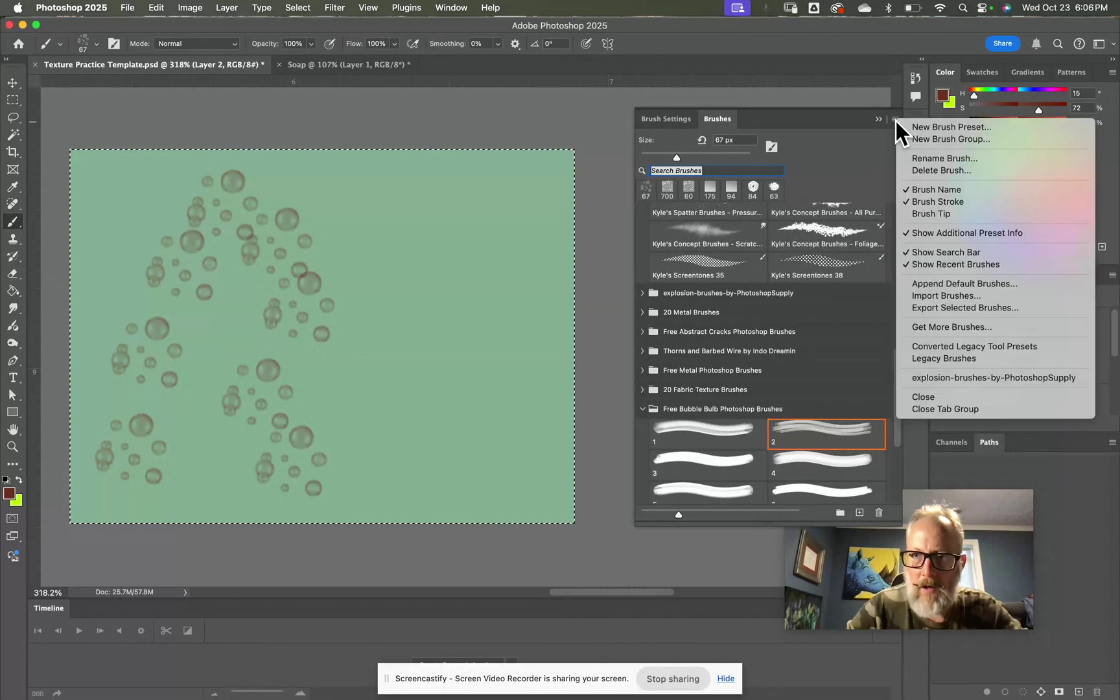
click(955, 294)
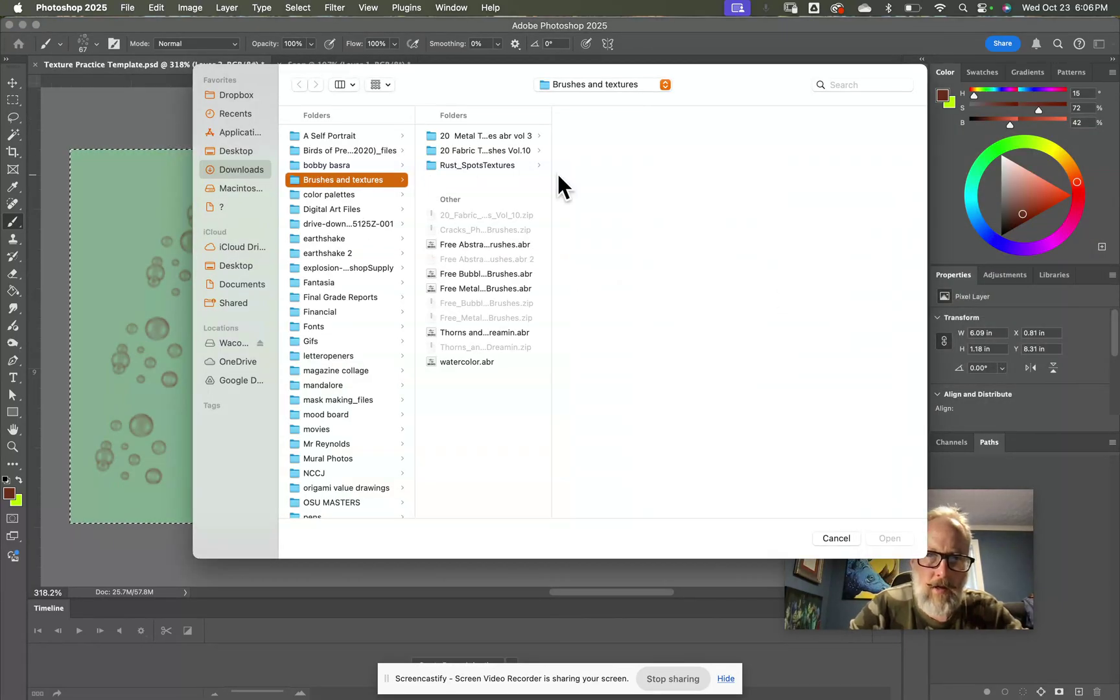
drag(552, 302, 653, 303)
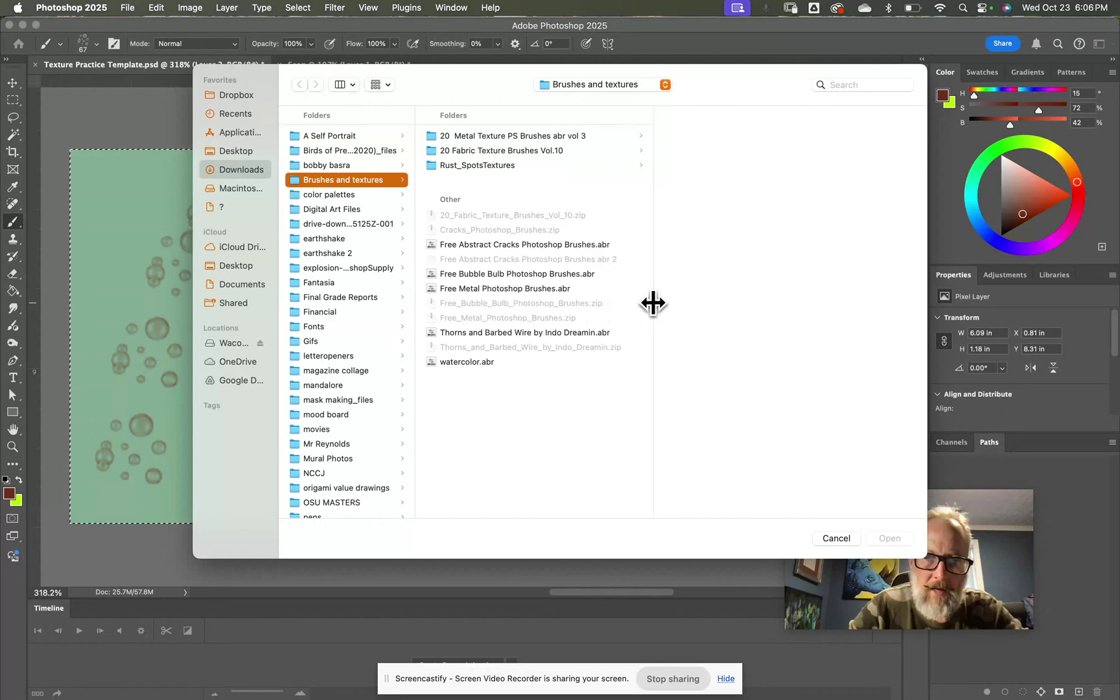
click(465, 360)
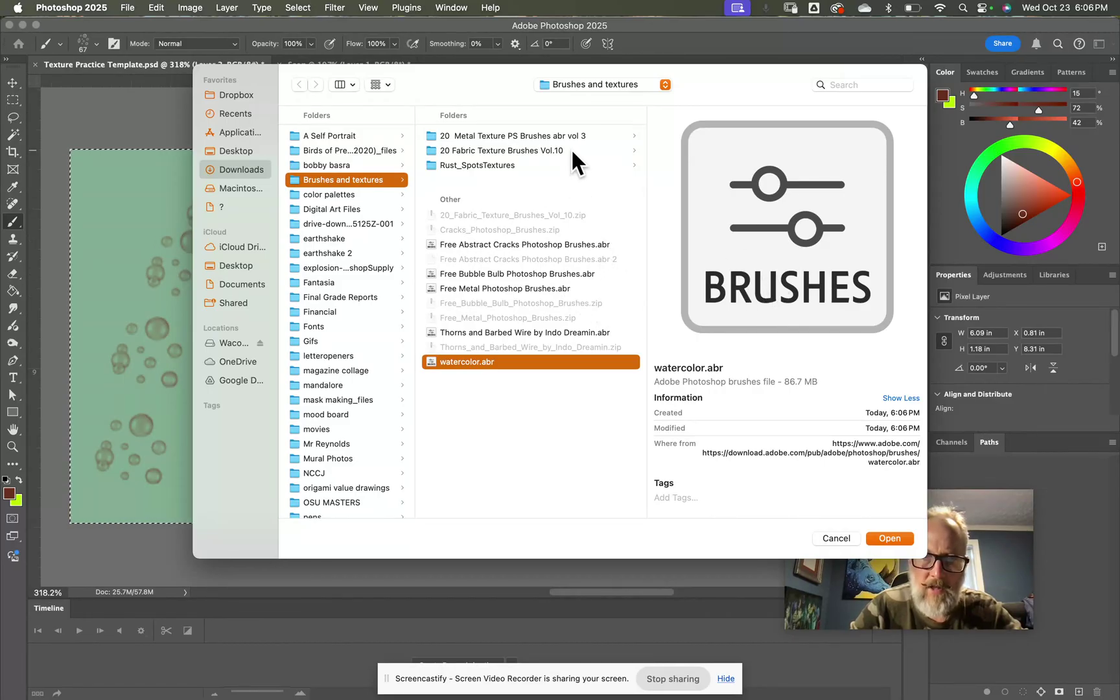
click(892, 538)
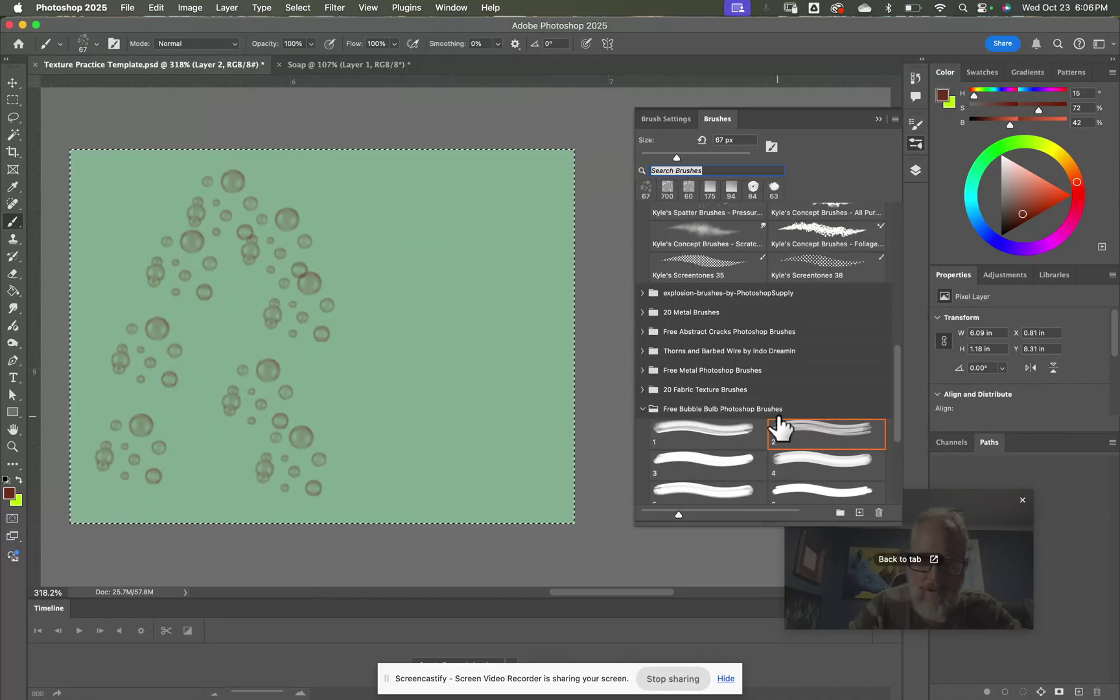
Step: Choose a Kyle's Real Watercolor - Bristle brush from the imported watercolor set and paint broad dark red strokes at 155 px over the third rectangle's right half
click(642, 409)
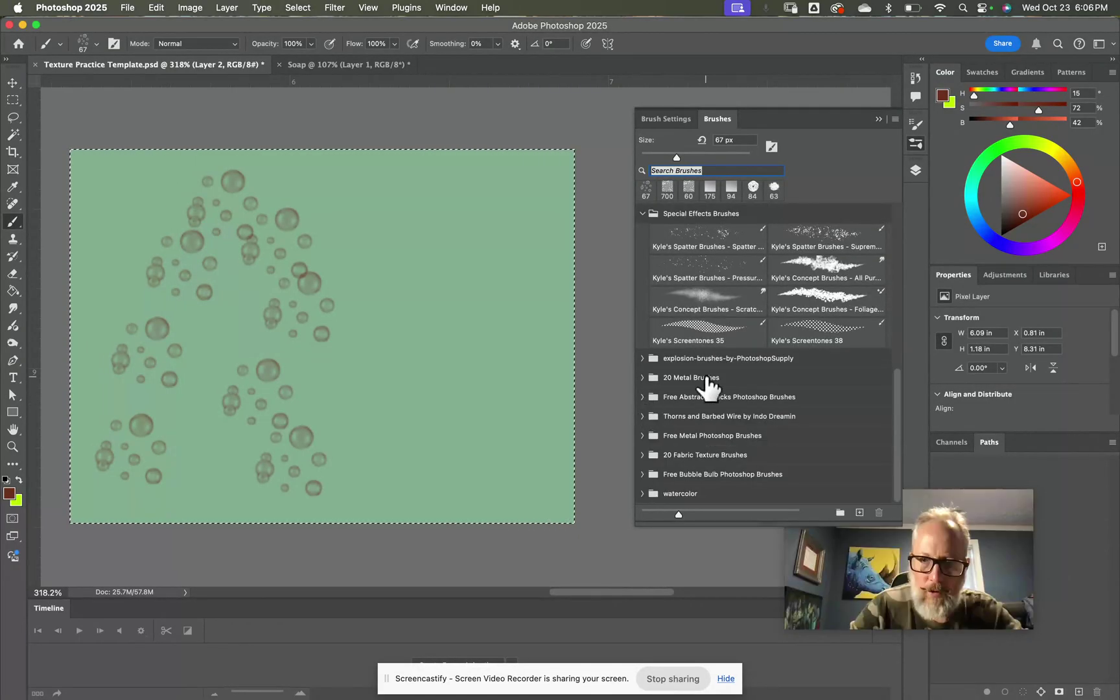
click(642, 494)
scroll(725, 470, down, 10)
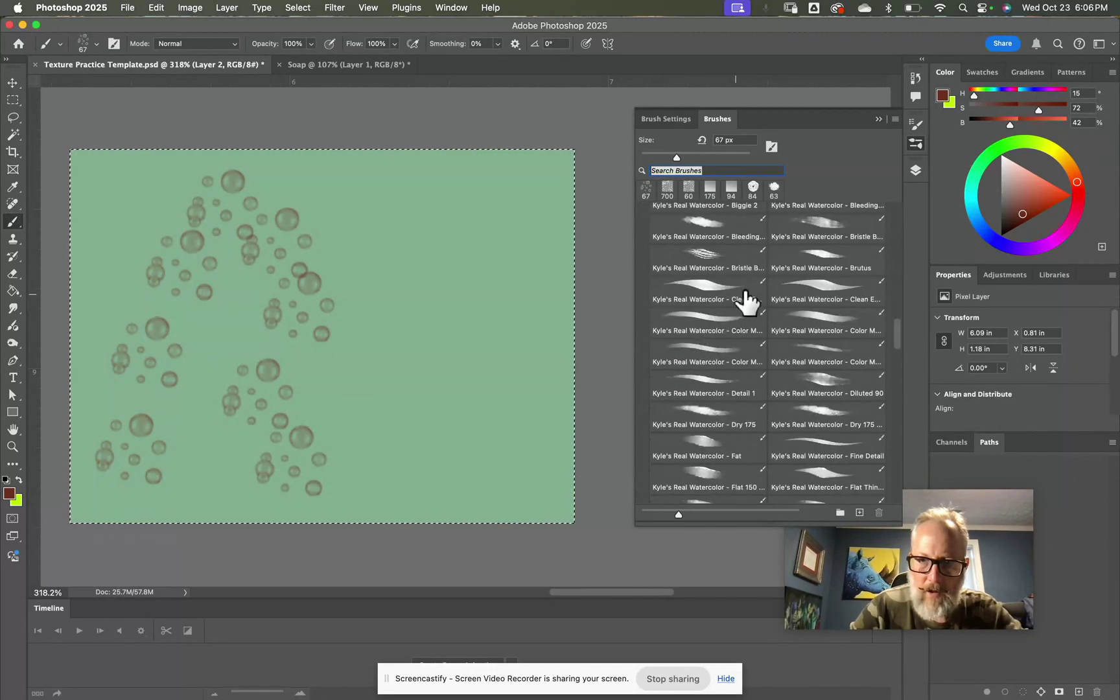
click(703, 269)
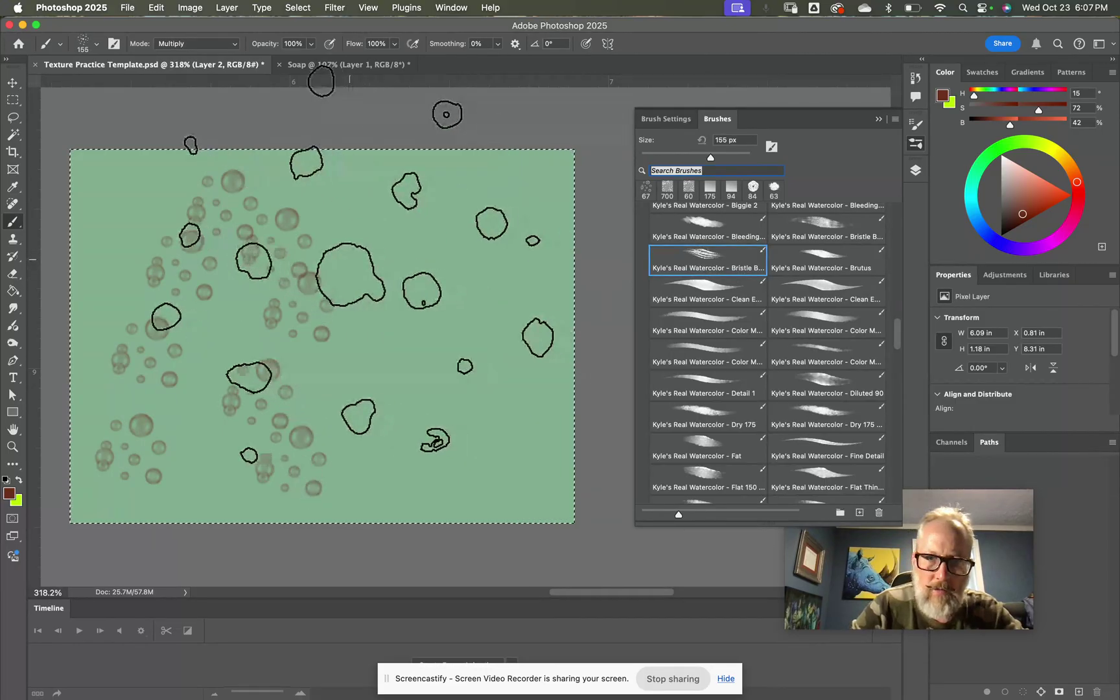
mouse_move(388, 335)
mouse_down()
mouse_move(463, 441)
mouse_move(493, 432)
mouse_up()
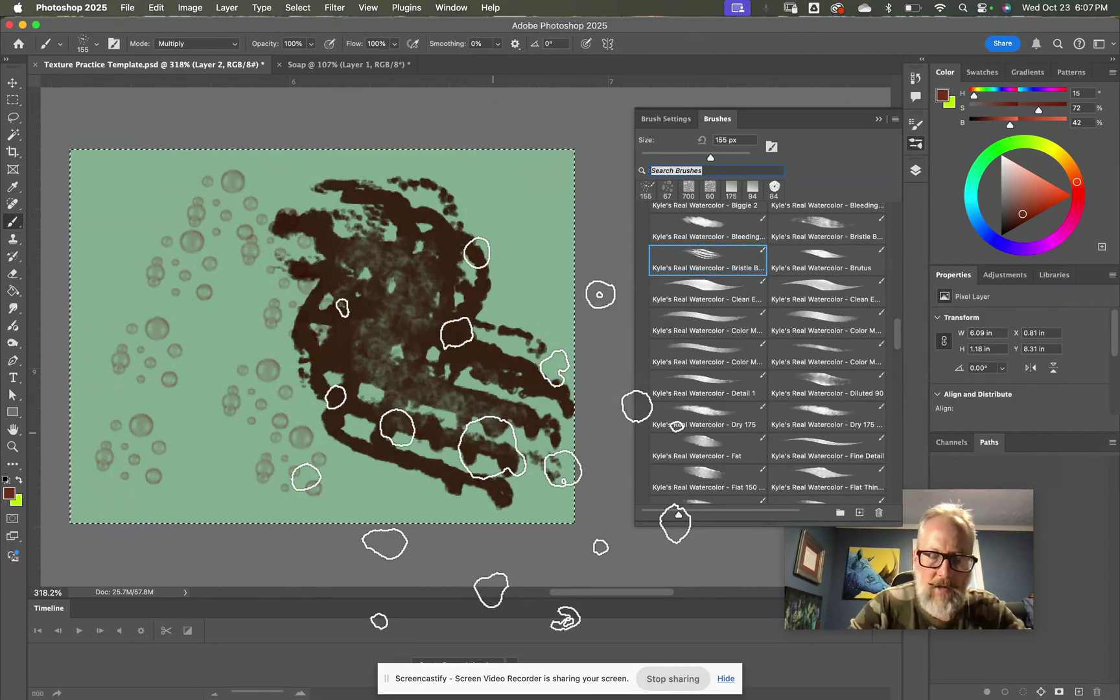
Step: Reduce the watercolor brush to 60 px, set the foreground hue to 357 and paint curved strokes near the rectangle's upper right
key(bracketleft)
key(bracketleft)
key(bracketleft)
key(bracketleft)
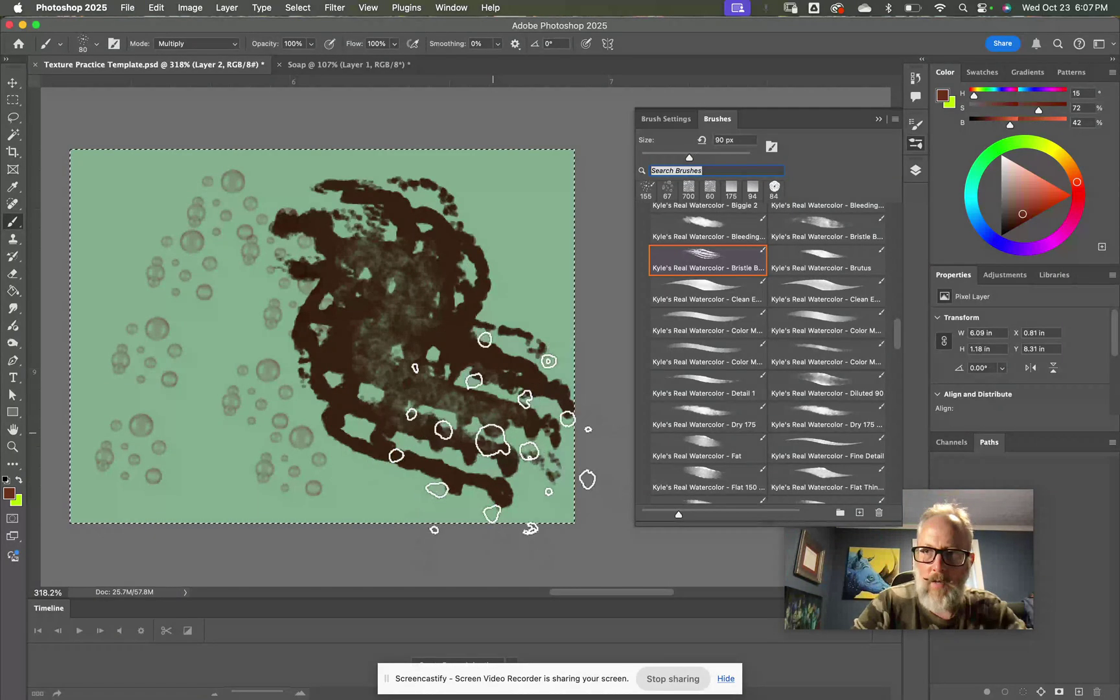
key(bracketleft)
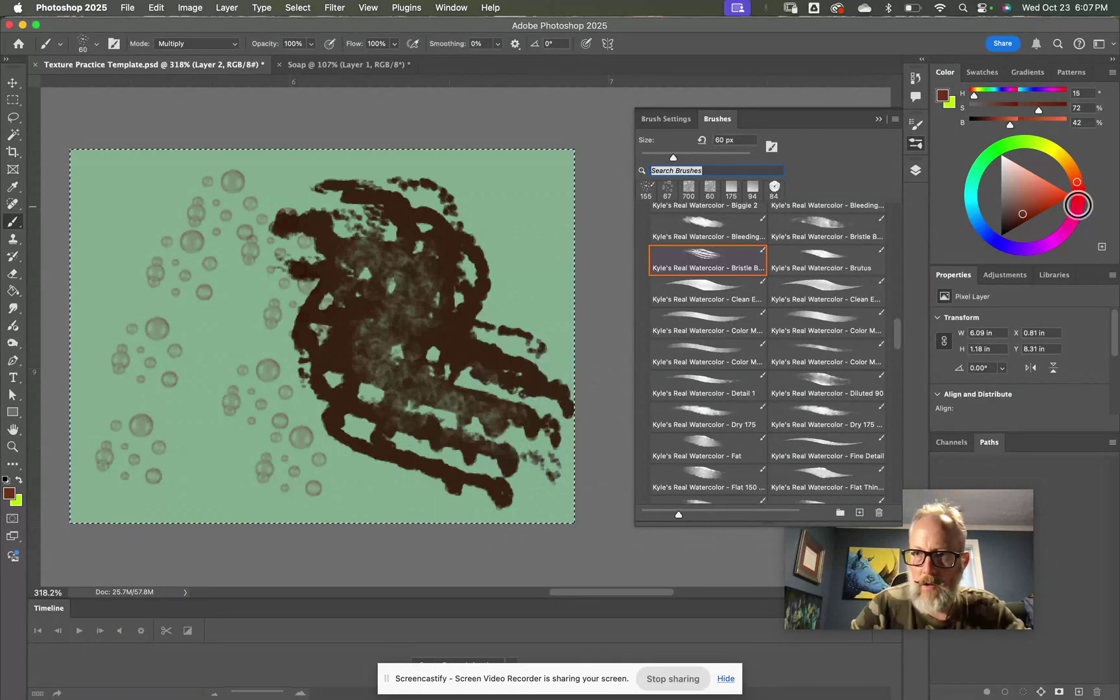
drag(1078, 206, 1078, 199)
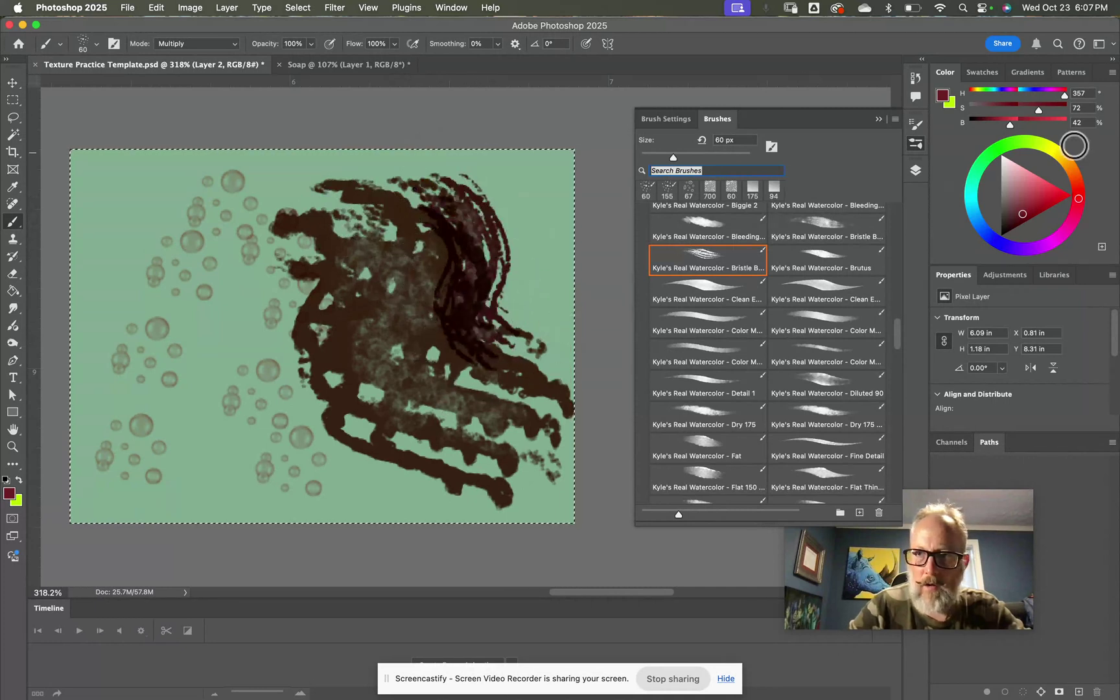
Step: Set the foreground color to light green (H 84, S 33, B 100) and paint watercolor strokes around and over the dark strokes
click(1024, 169)
click(1029, 143)
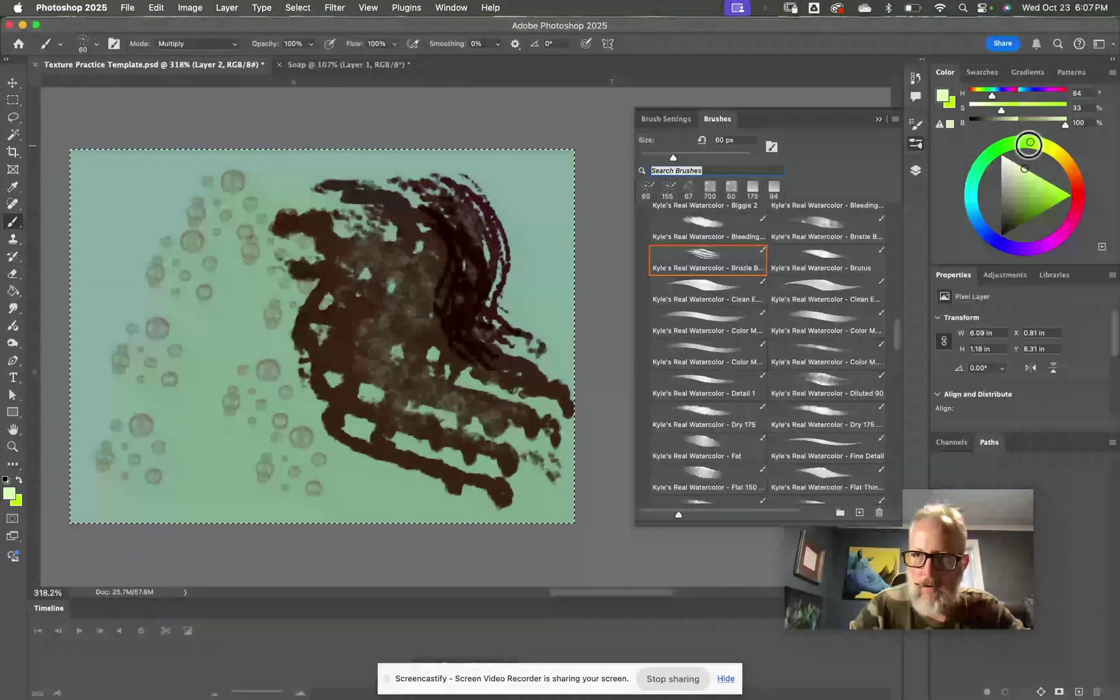
mouse_move(463, 224)
mouse_down()
mouse_move(430, 362)
mouse_move(295, 512)
mouse_move(315, 389)
mouse_up()
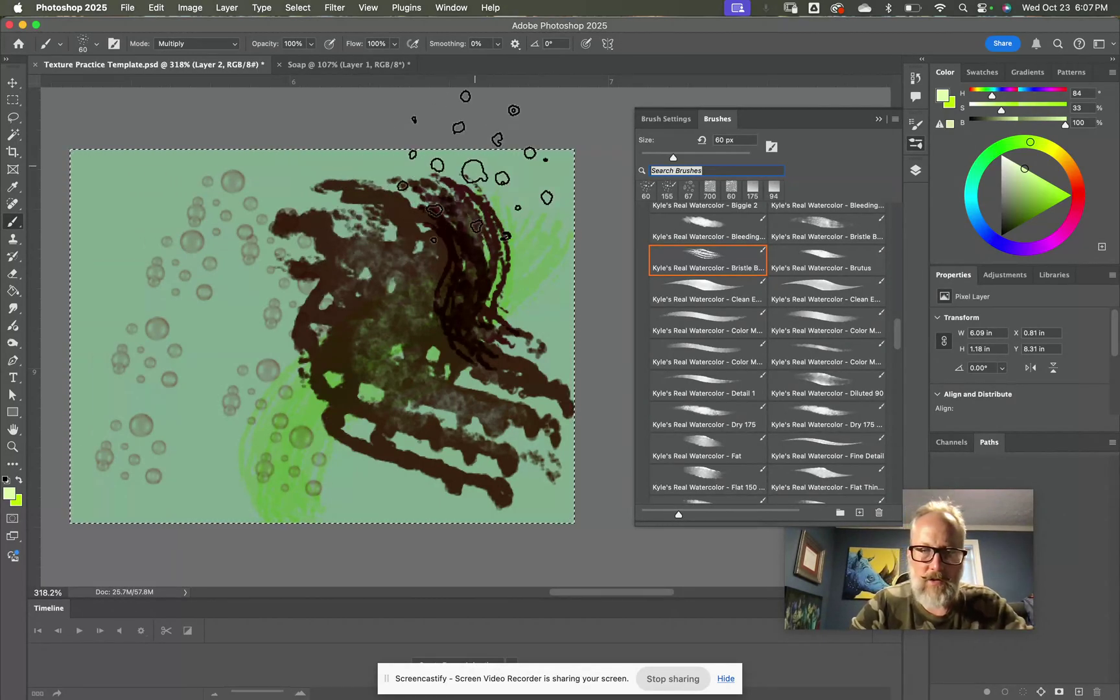
scroll(398, 211, right, 5)
scroll(399, 211, right, 6)
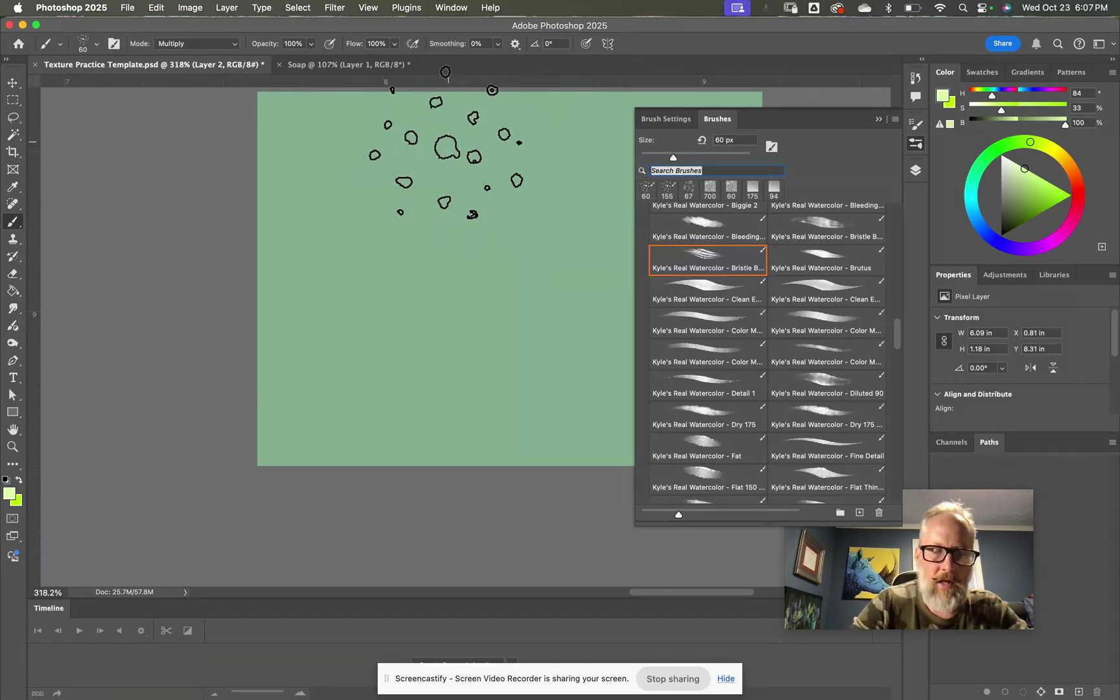
Step: Switch to Chrome and open the Brusheezy Photoshop Free Brushes link from the Drawing Tutorial: Textures assignment in Google Classroom
mouse_move(279, 697)
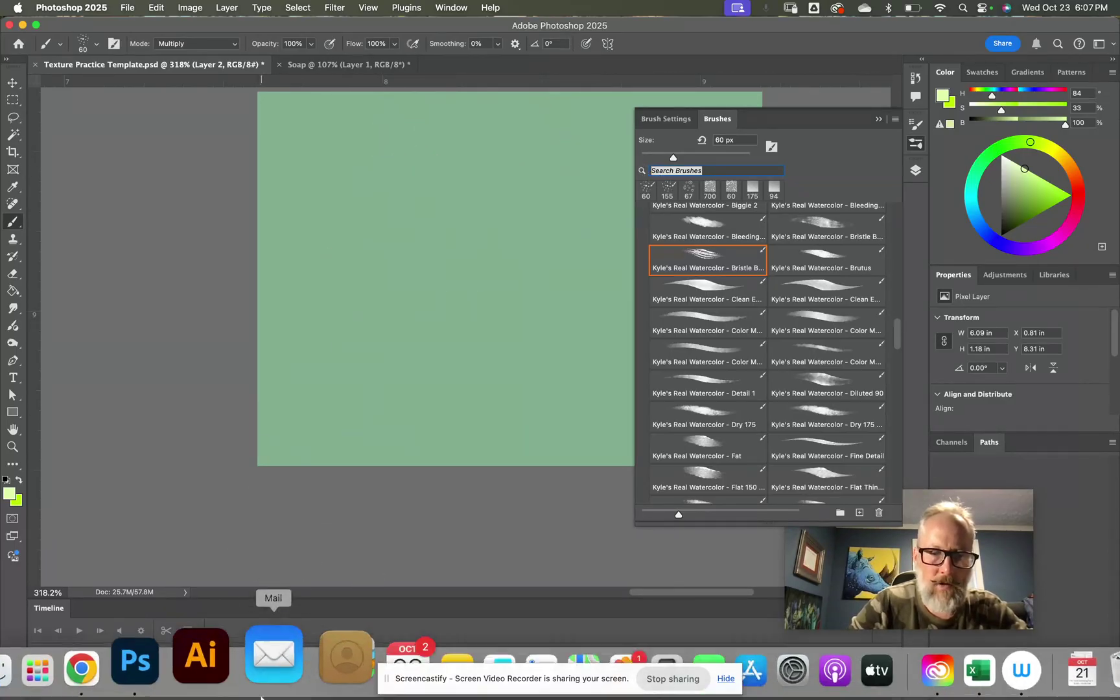
click(150, 664)
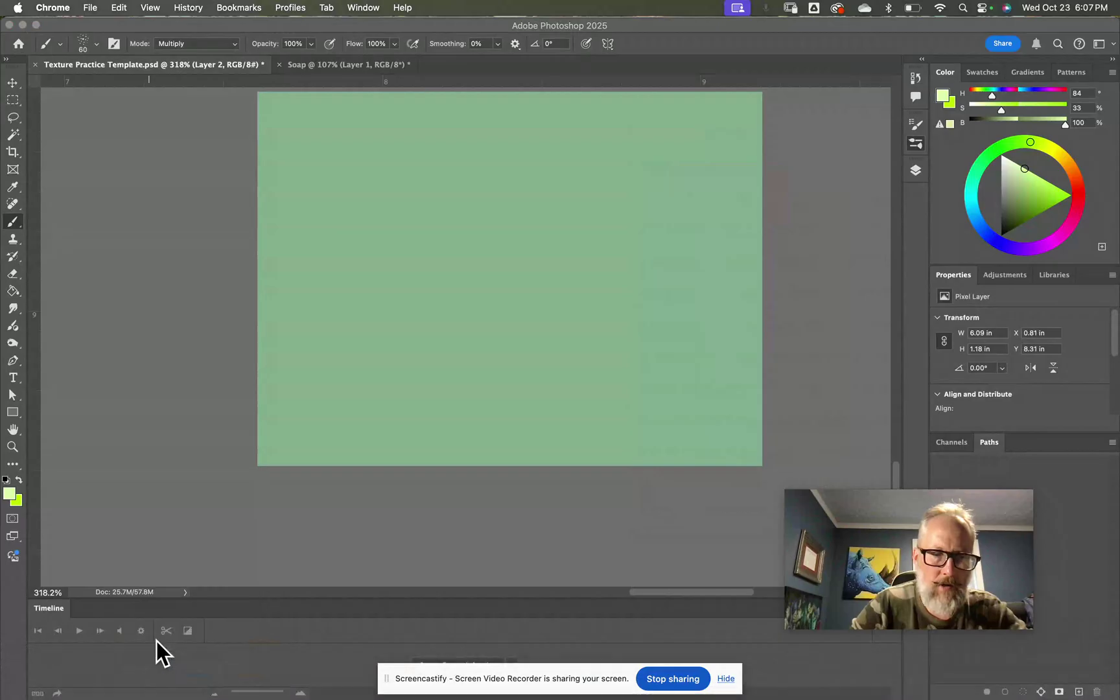
click(143, 658)
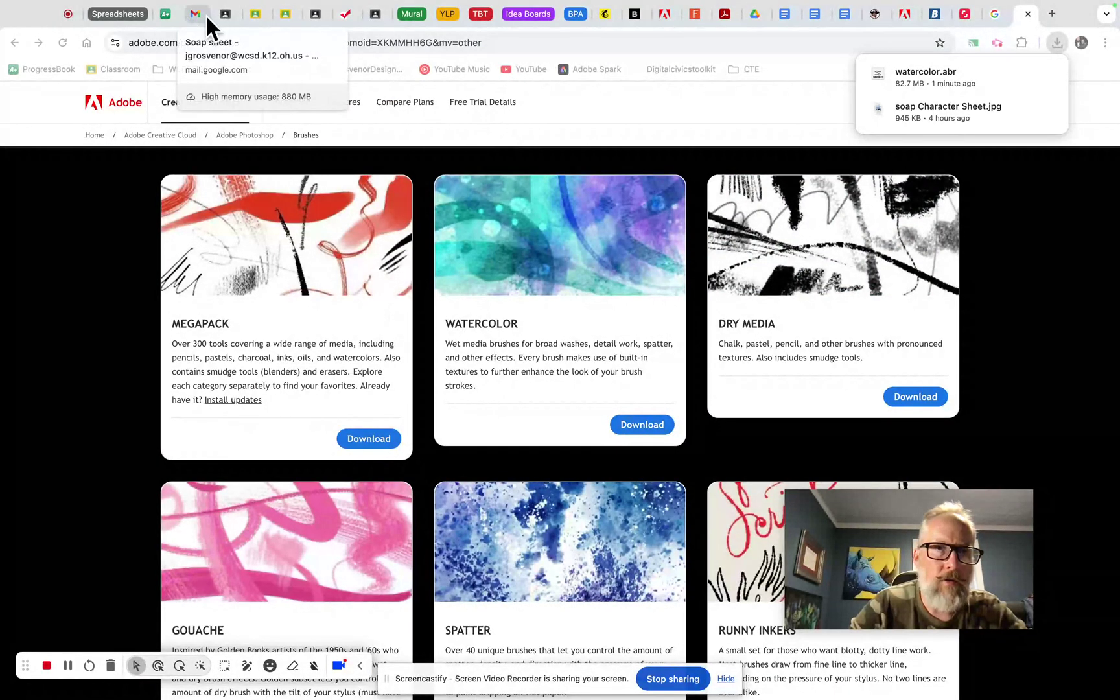
click(224, 11)
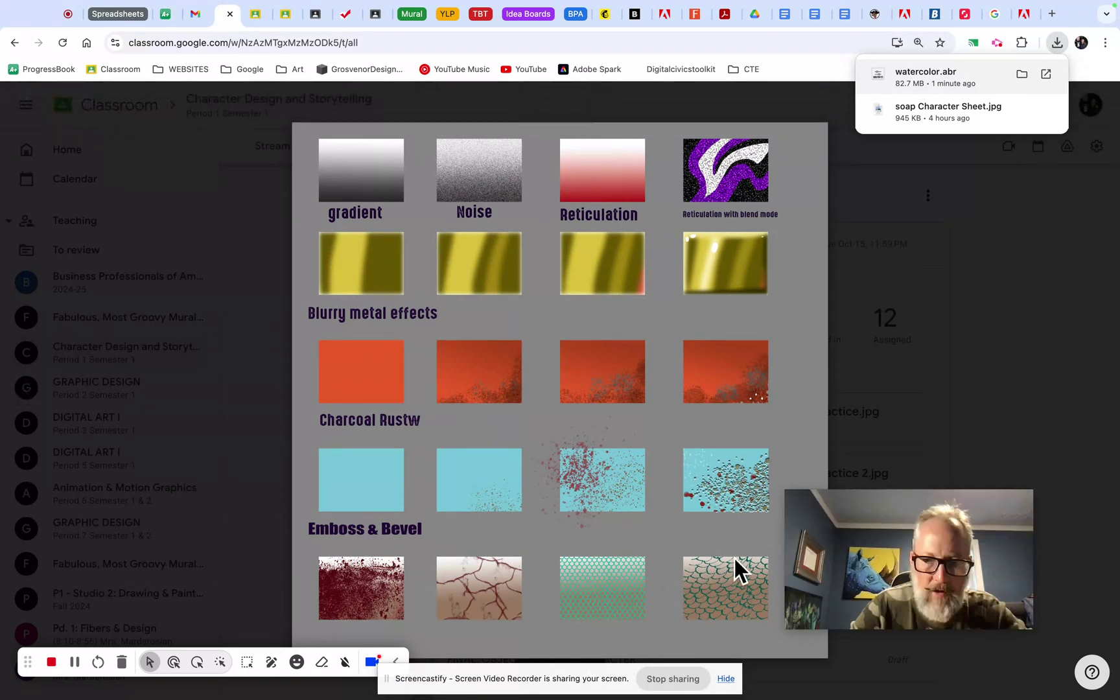
click(240, 444)
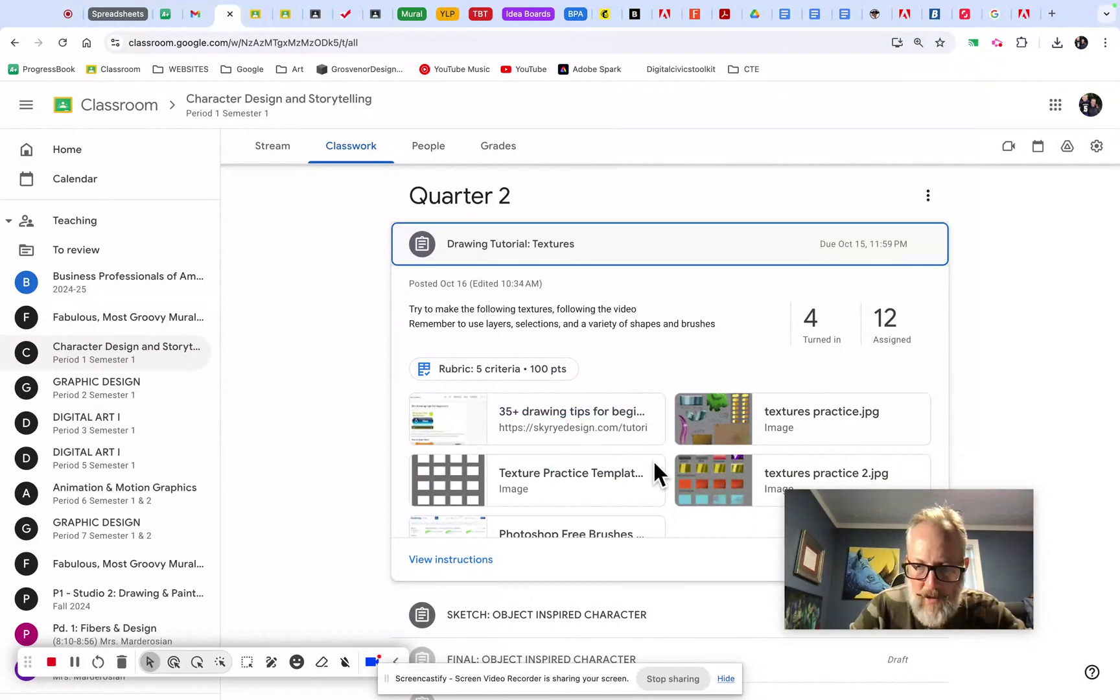
scroll(621, 464, down, 1)
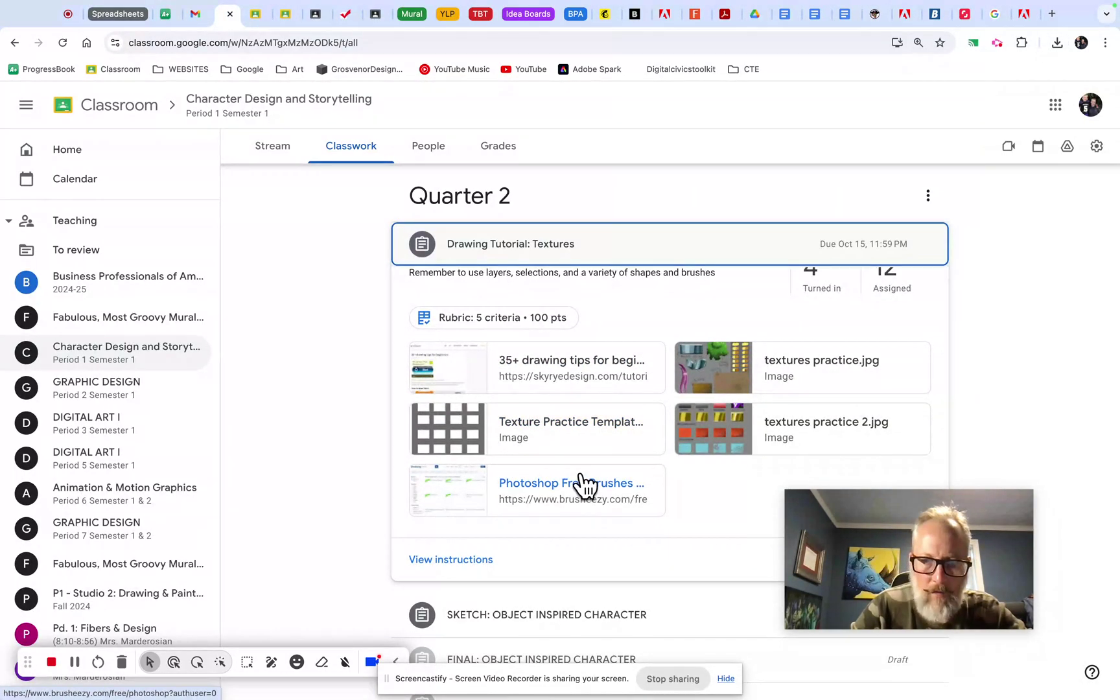
click(581, 485)
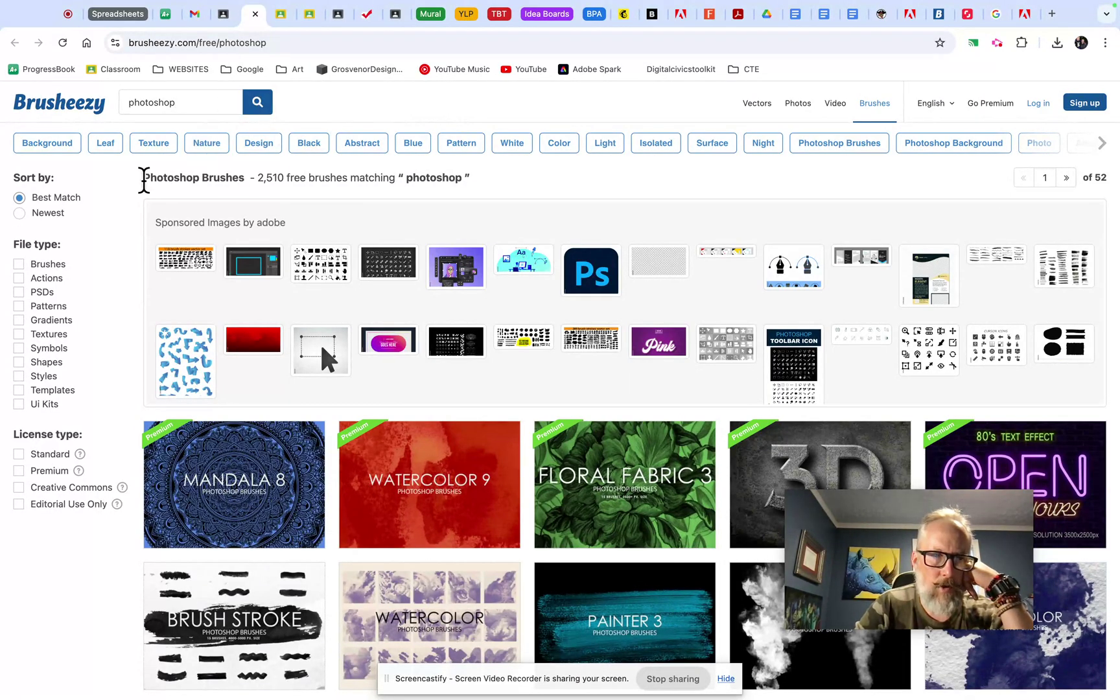
Step: Filter the Brusheezy results to the Brushes file type and examine the available packs, such as smoke, dispersion, bubble and lens flares
click(20, 266)
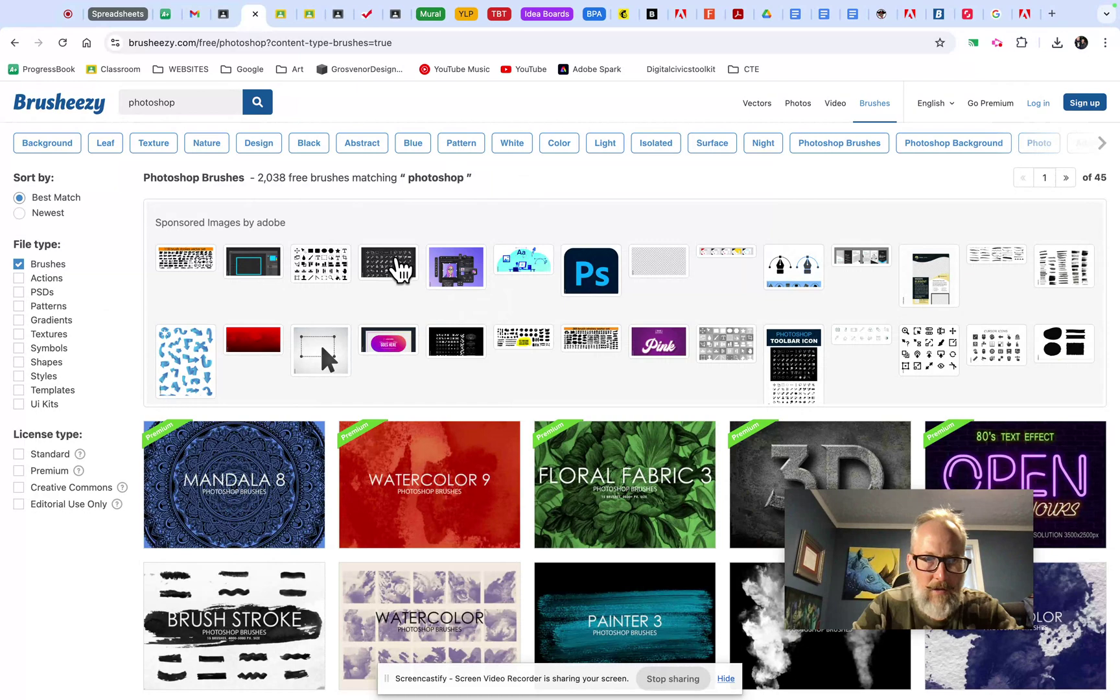
scroll(503, 347, down, 3)
scroll(505, 349, down, 3)
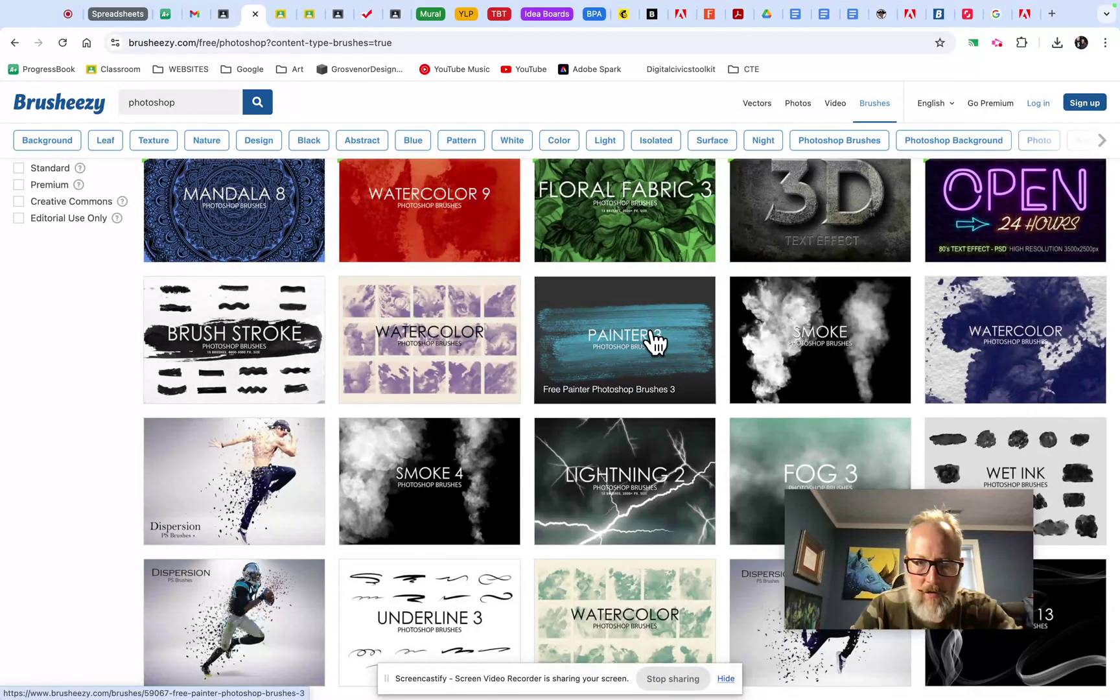
scroll(654, 343, down, 1)
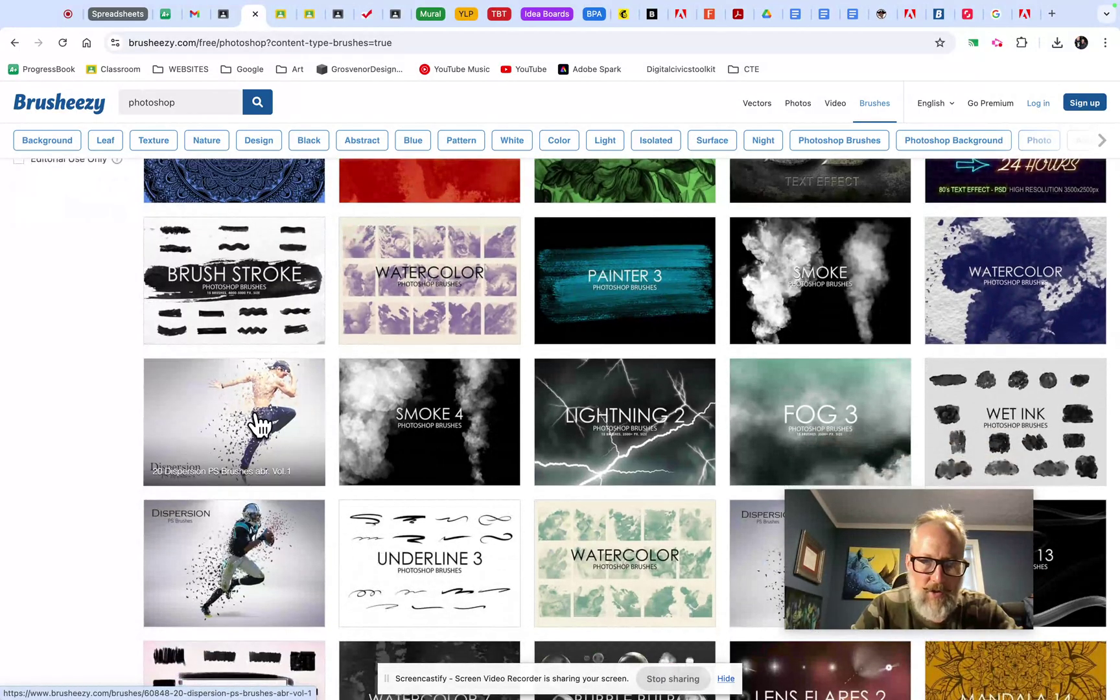
scroll(713, 320, down, 1)
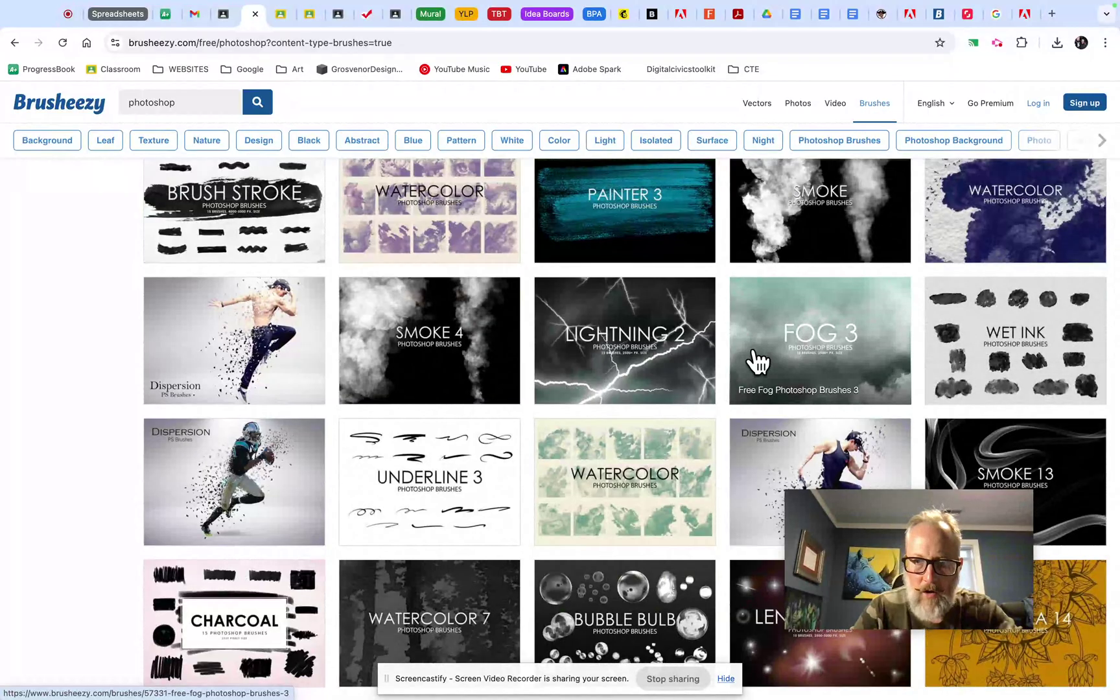
scroll(758, 361, down, 2)
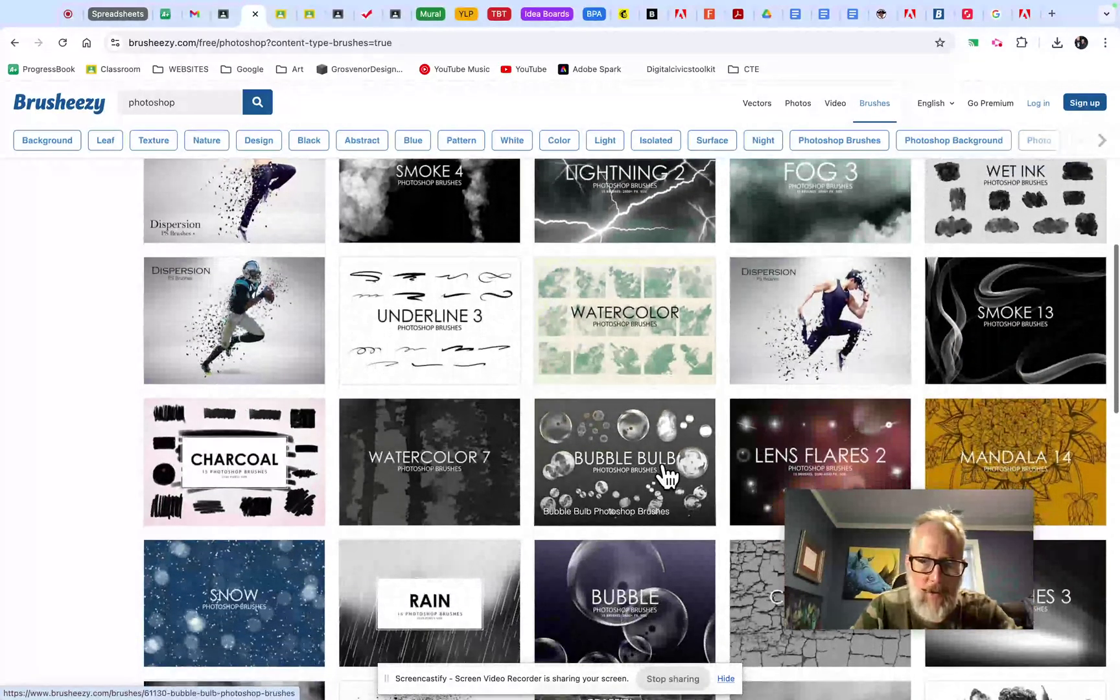
scroll(627, 483, down, 1)
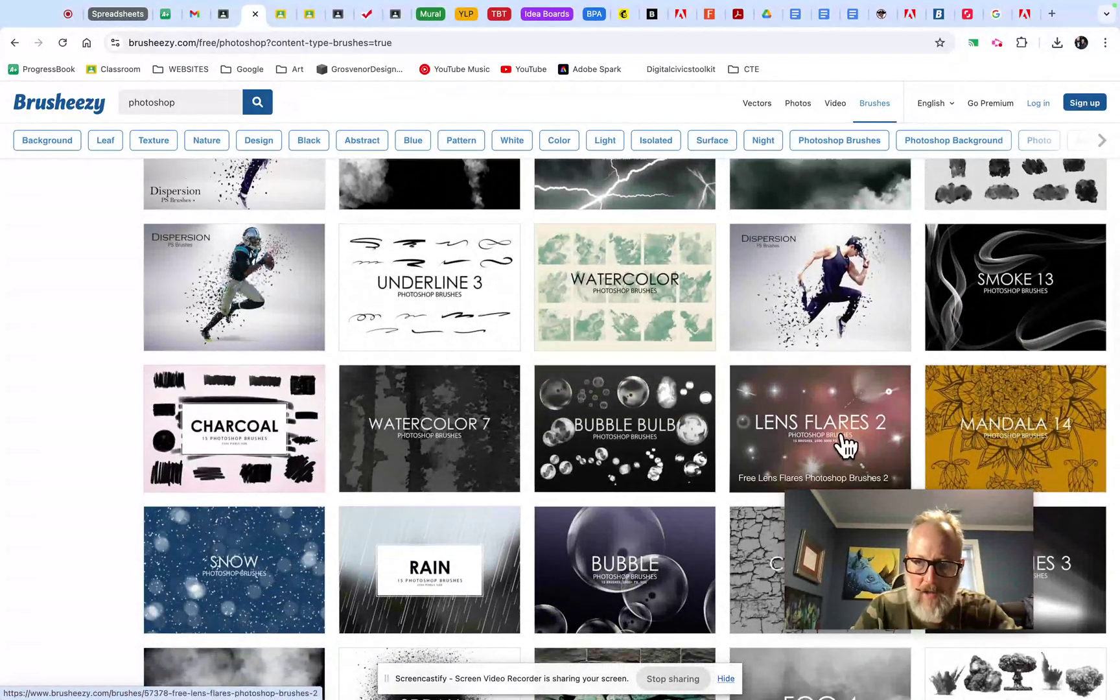
Step: Browse the remaining brush packs in the Brusheezy results and open the Halftone Photoshop Brushes 3 download page
scroll(843, 418, down, 1)
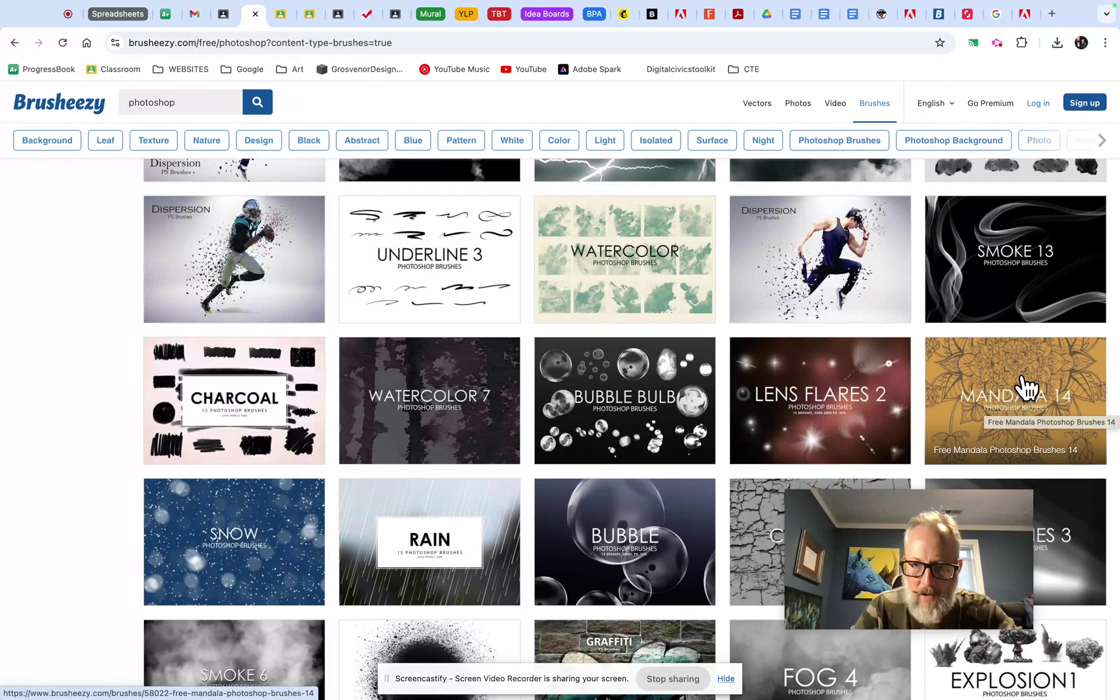
scroll(1028, 388, down, 5)
scroll(1027, 388, down, 2)
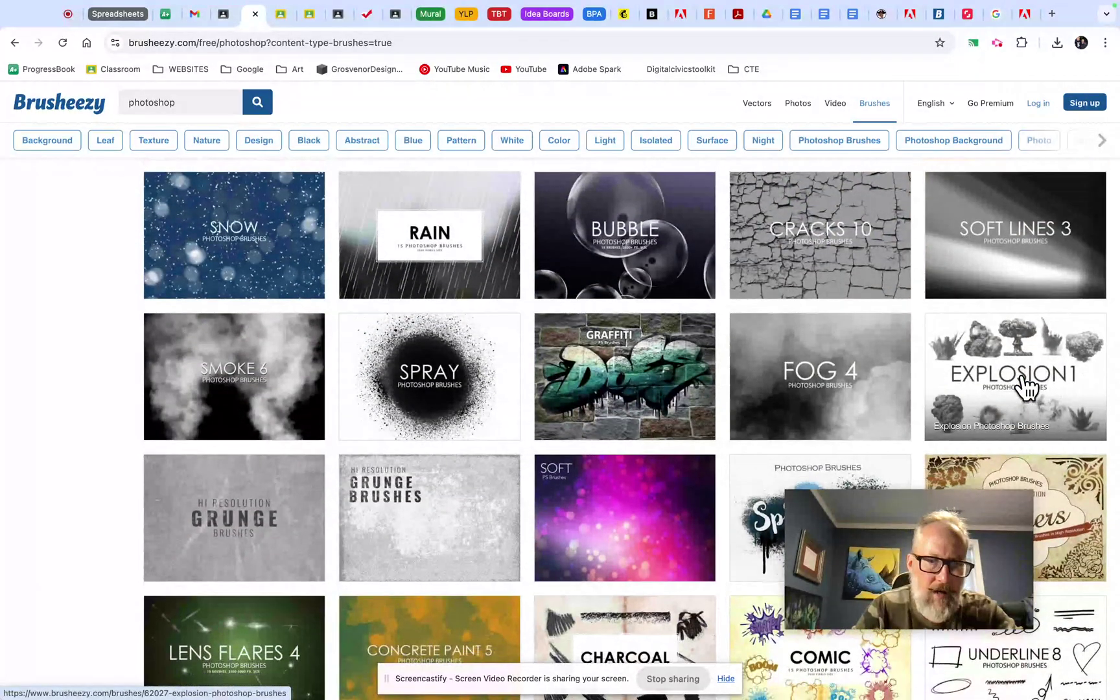
scroll(1027, 387, down, 2)
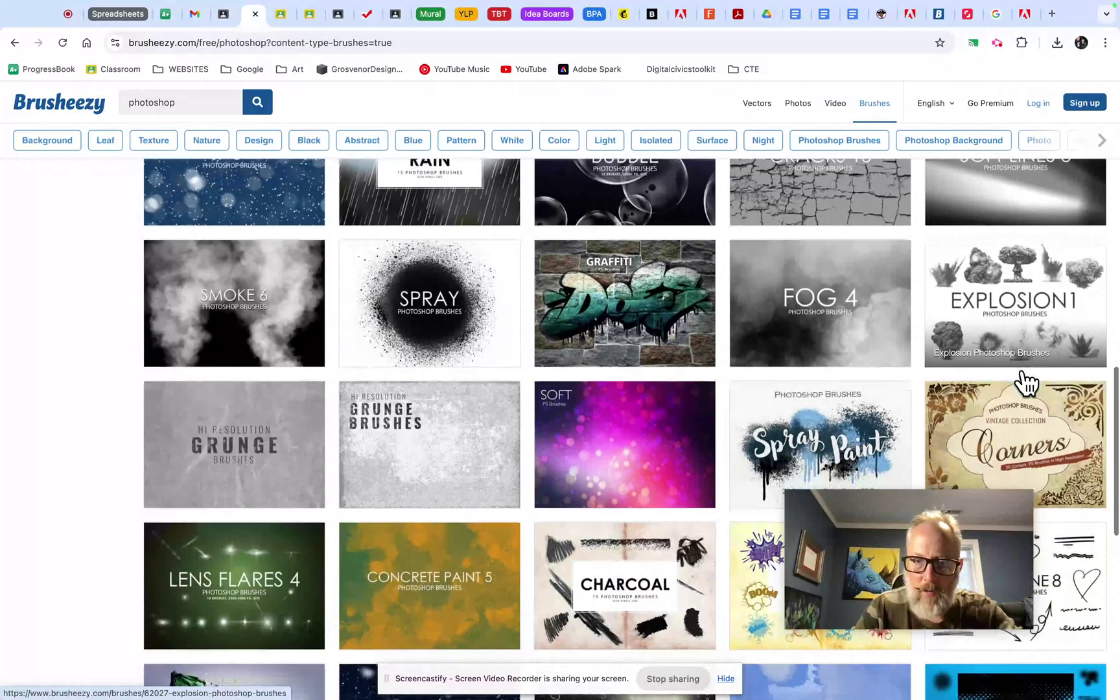
scroll(1027, 384, down, 3)
scroll(1028, 384, down, 2)
scroll(1027, 384, down, 3)
scroll(1028, 384, down, 3)
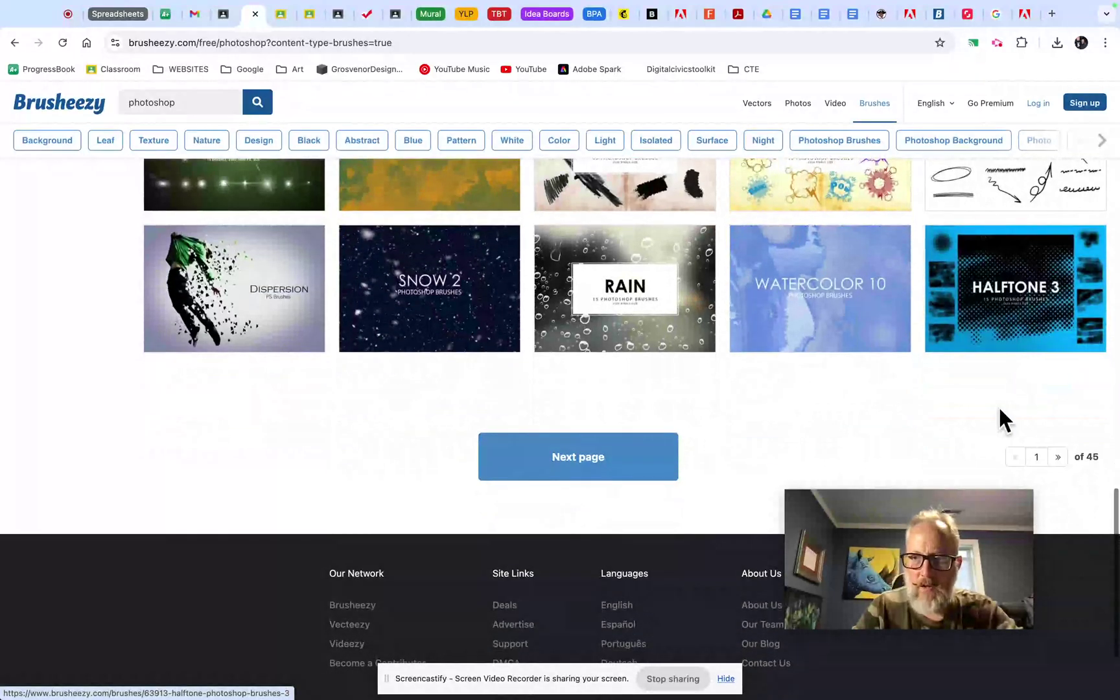
scroll(938, 380, up, 1)
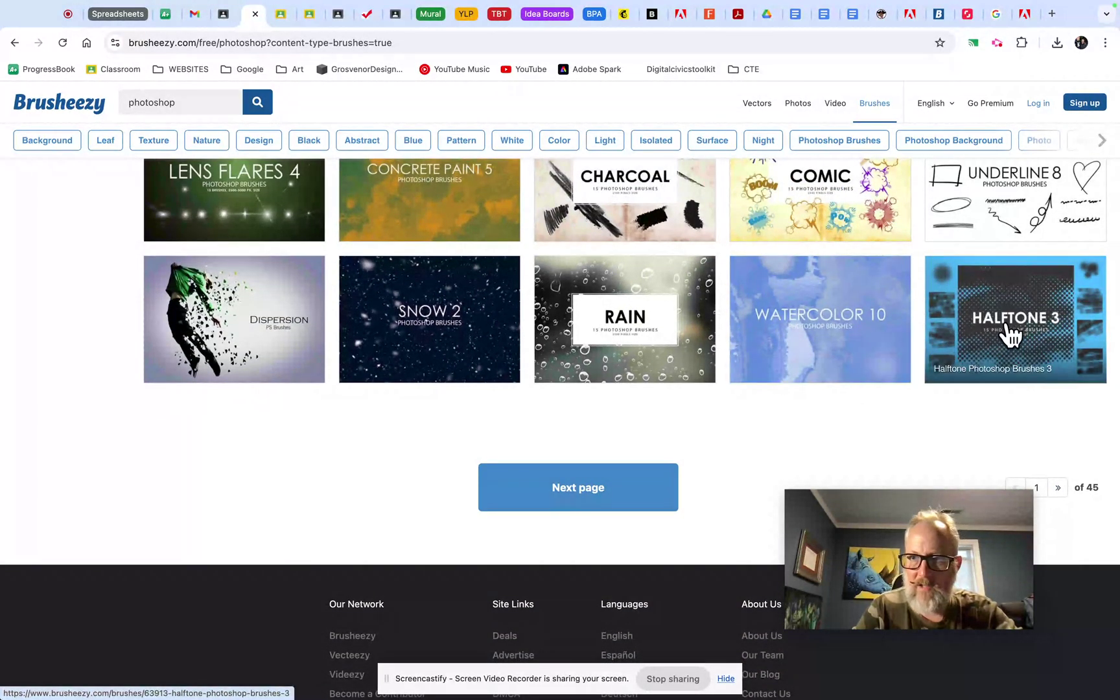
click(1013, 330)
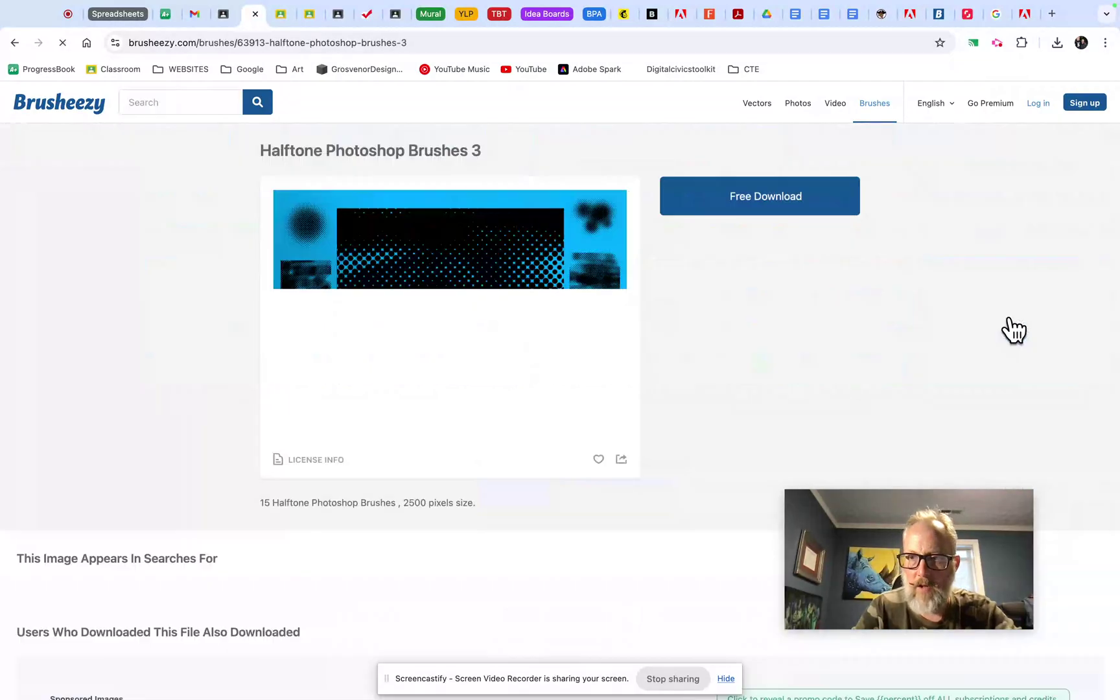